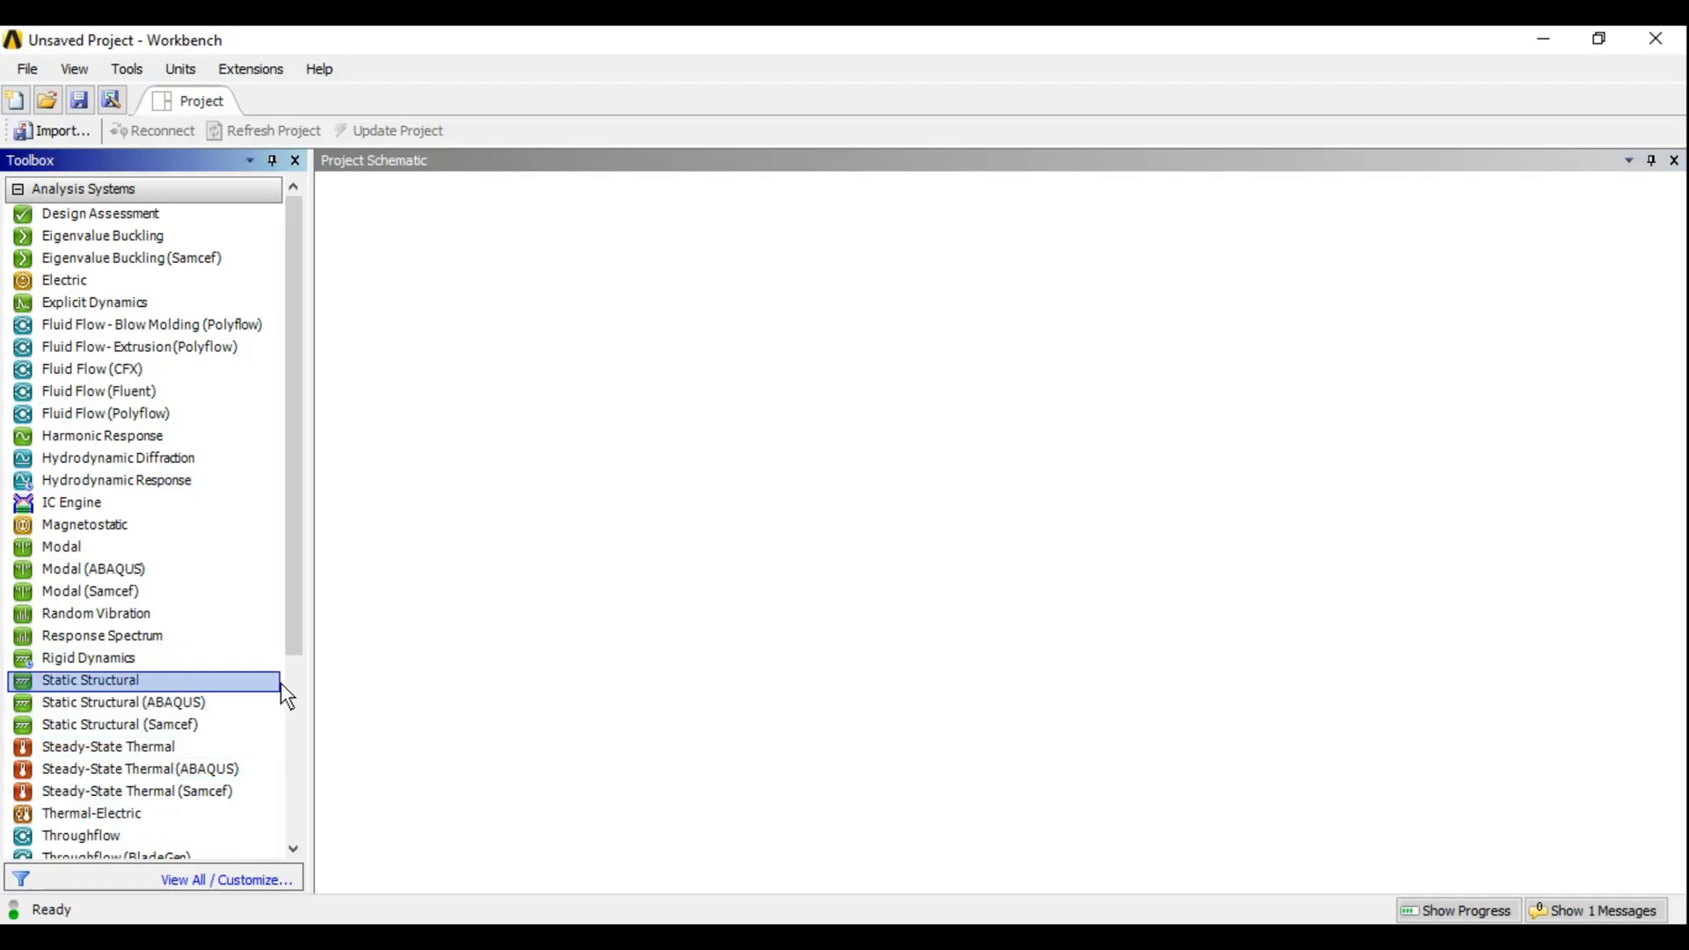
# Switch to the Notepad notes and review the lines on transient structural and transient thermal analysis
pyautogui.click(108, 753)
pyautogui.click(730, 936)
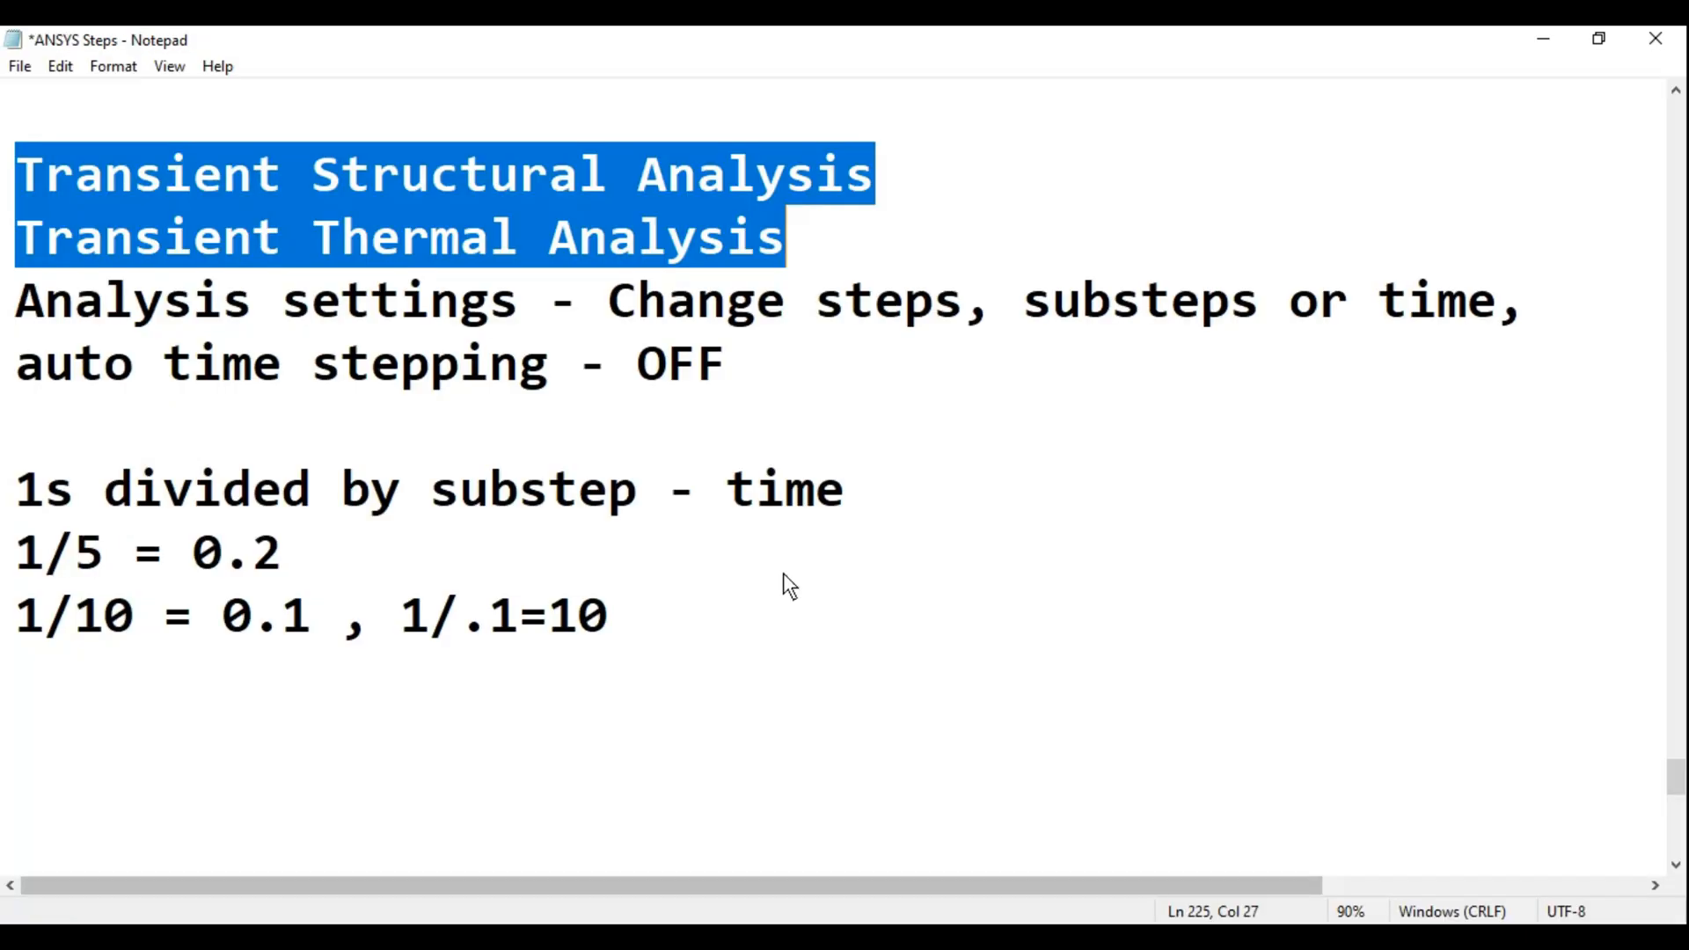
pyautogui.click(488, 494)
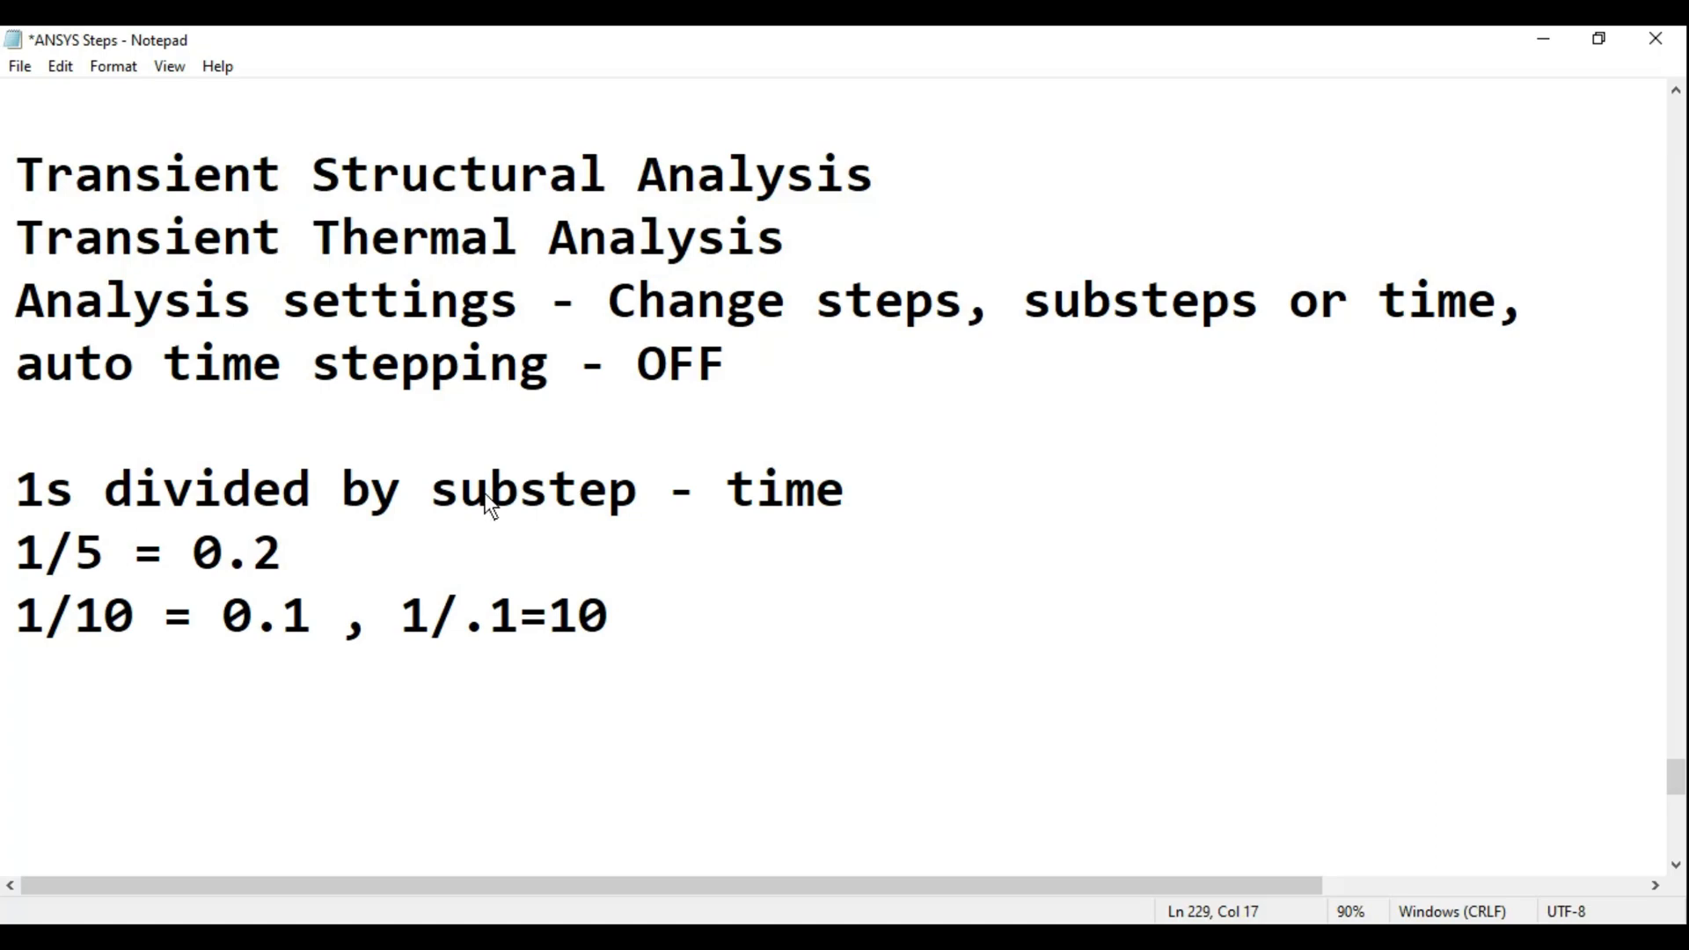
pyautogui.click(750, 748)
pyautogui.click(367, 426)
pyautogui.moveTo(16, 172); pyautogui.dragTo(815, 262)
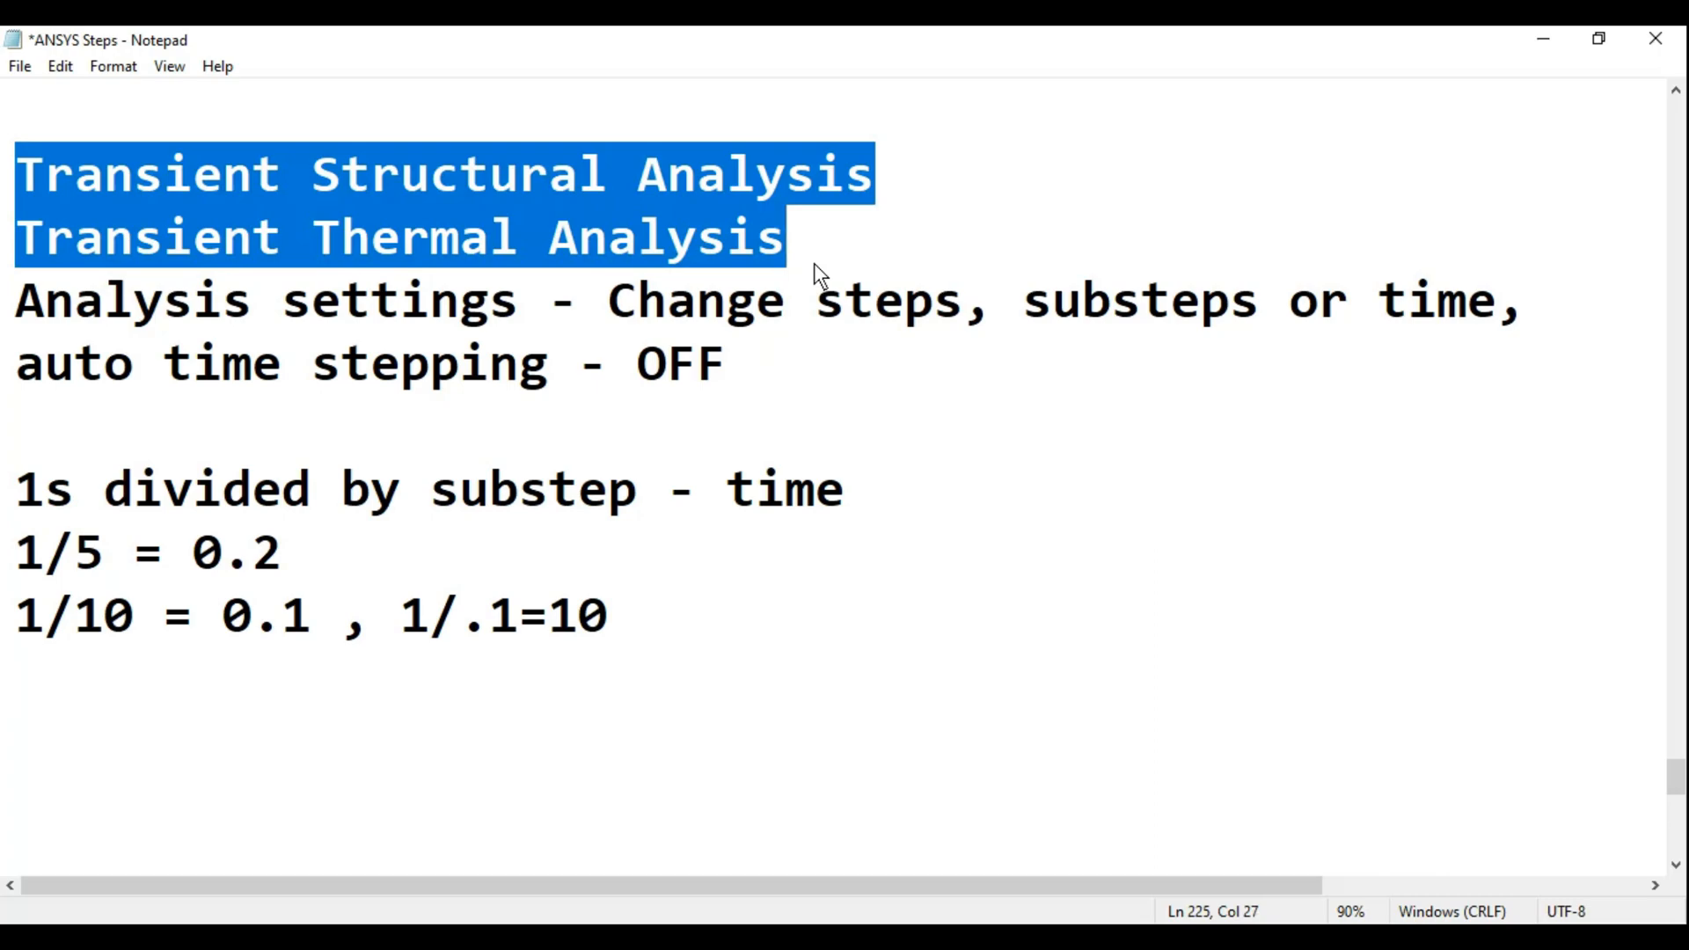
pyautogui.moveTo(314, 173); pyautogui.dragTo(607, 190)
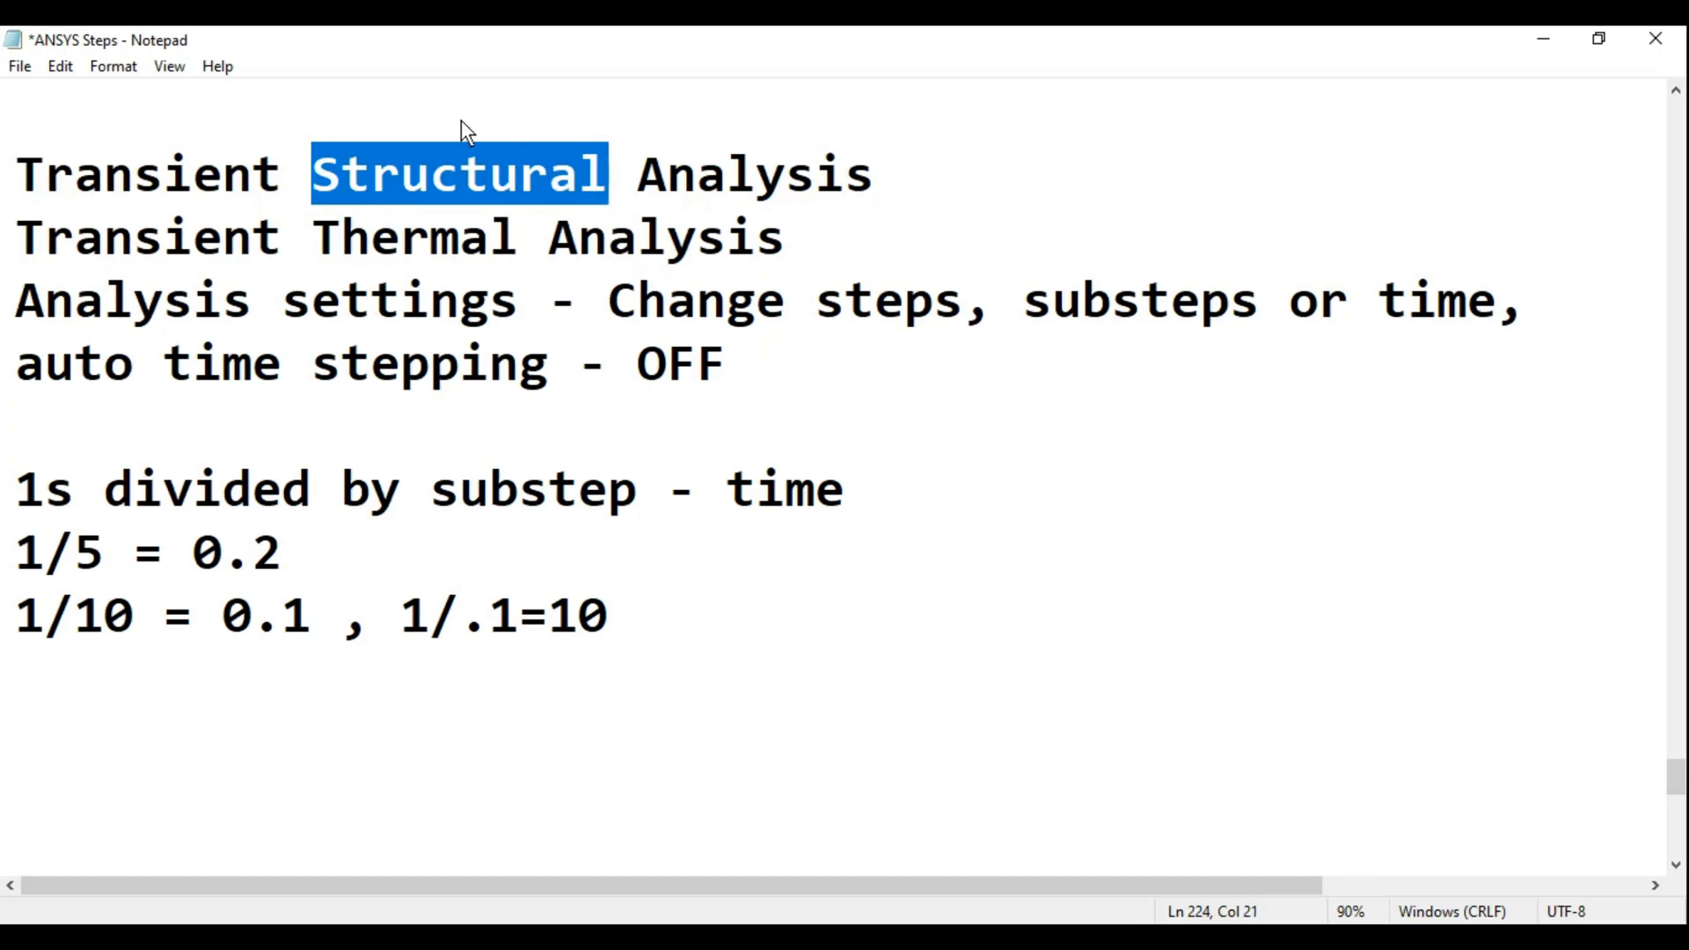
pyautogui.moveTo(325, 238); pyautogui.dragTo(459, 264)
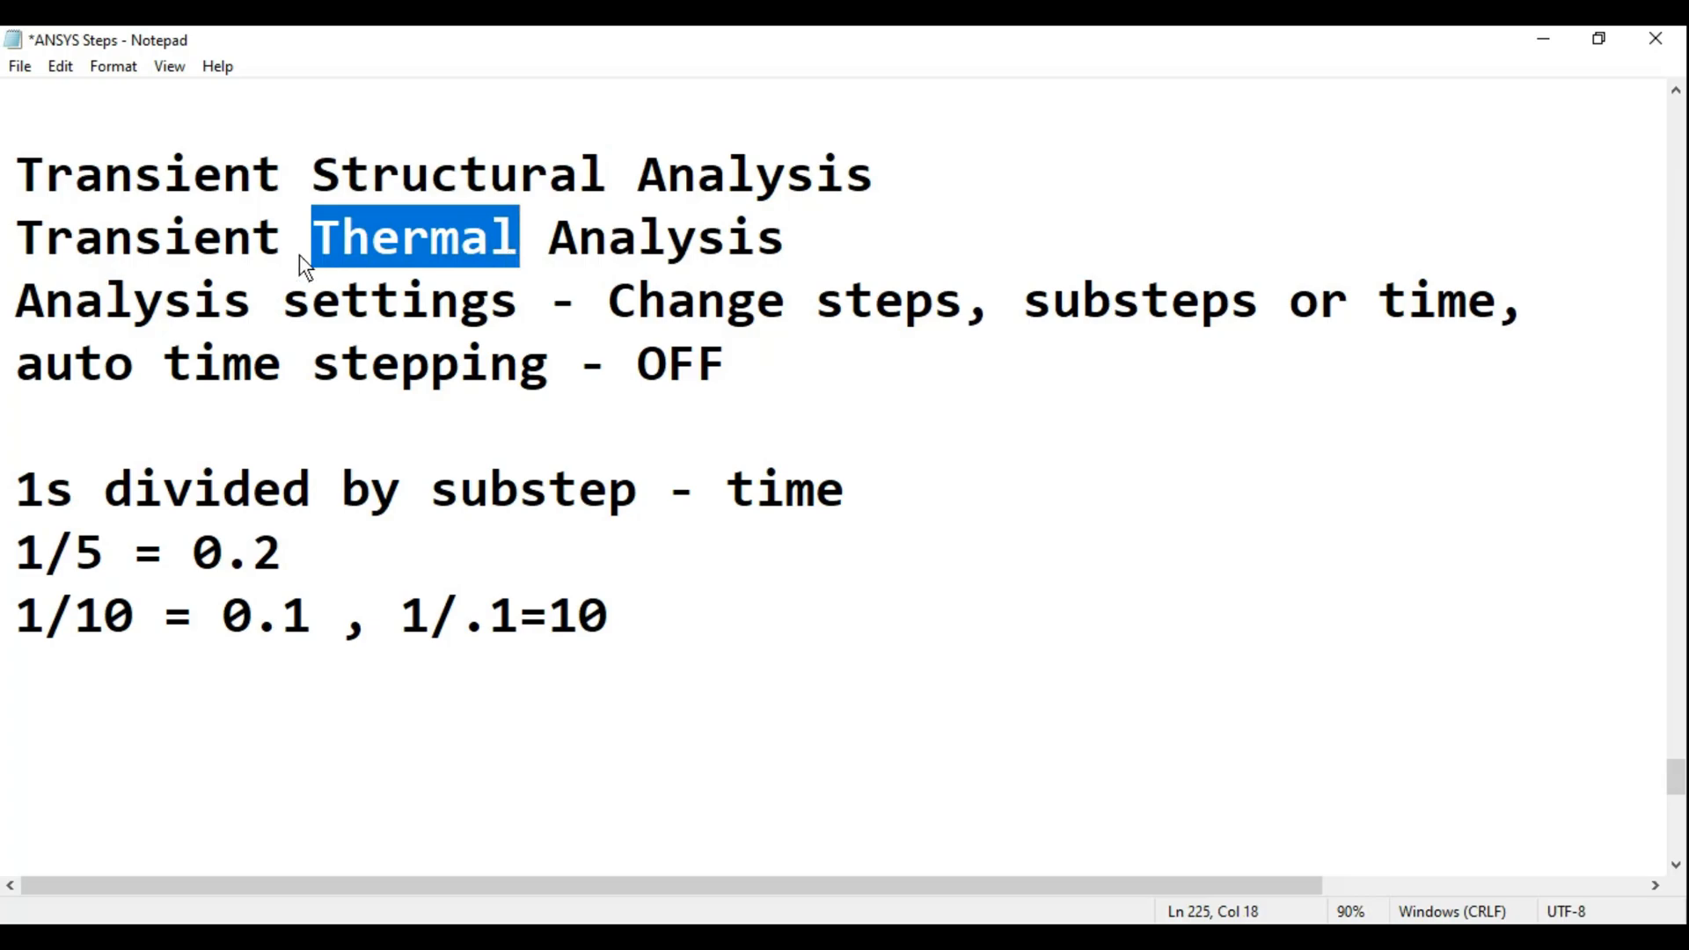
pyautogui.click(1544, 40)
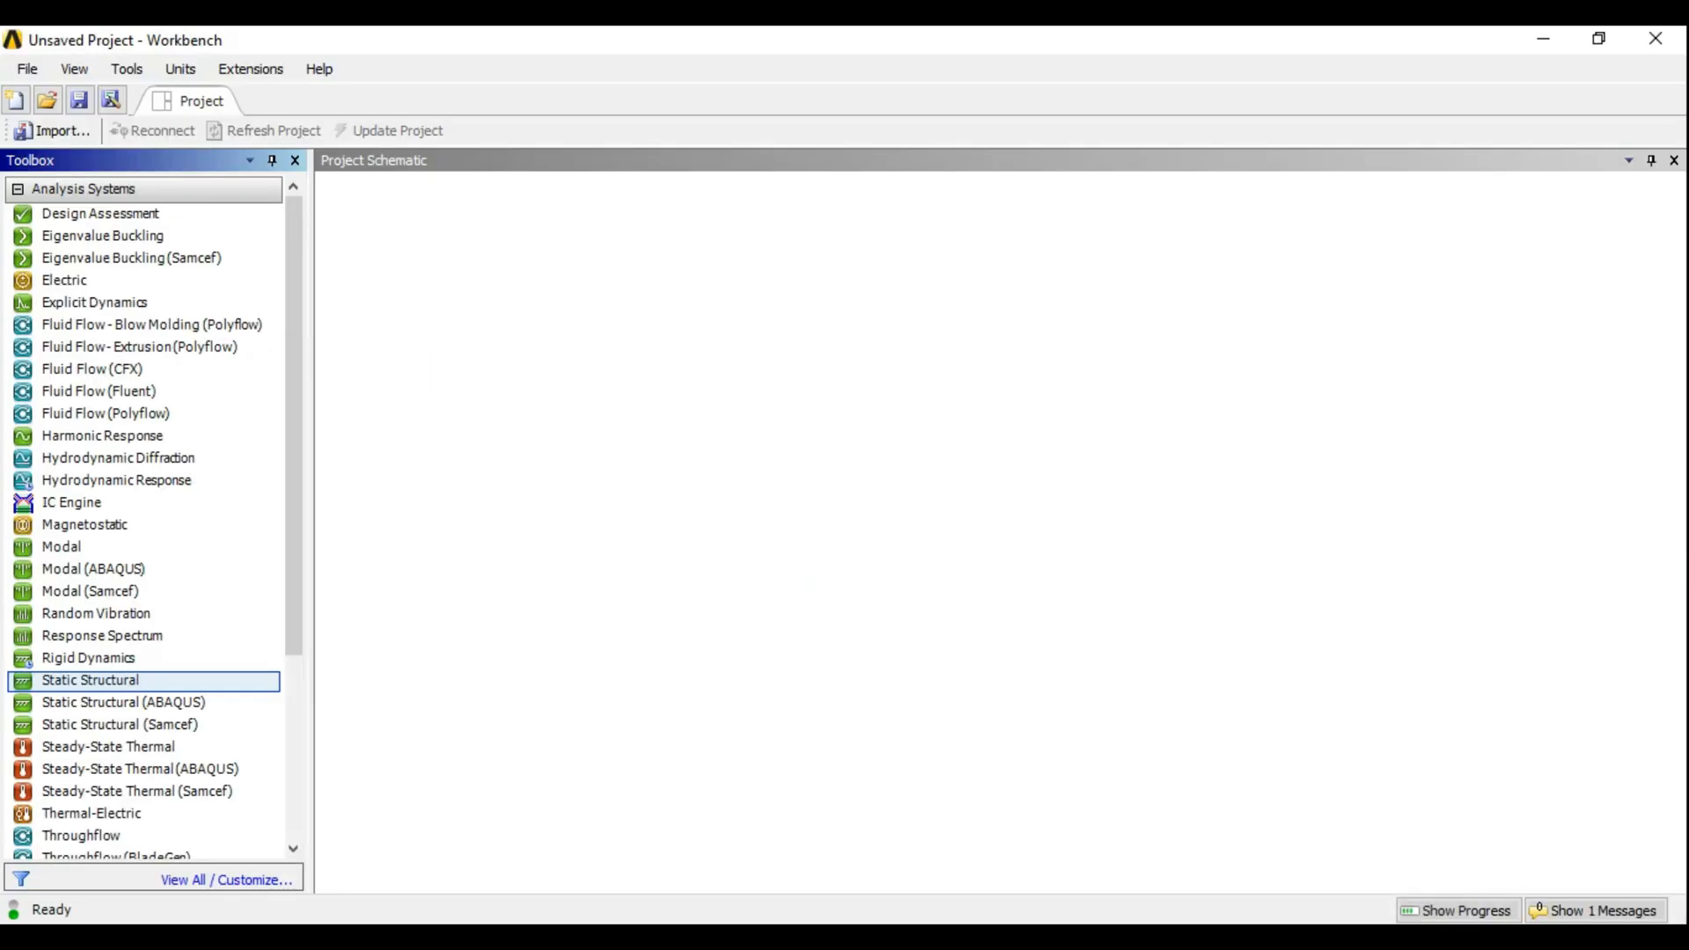
# Locate the Transient Structural system in the Workbench toolbox and review the notes on dividing 1 s by the substeps
pyautogui.moveTo(299, 609); pyautogui.dragTo(299, 764)
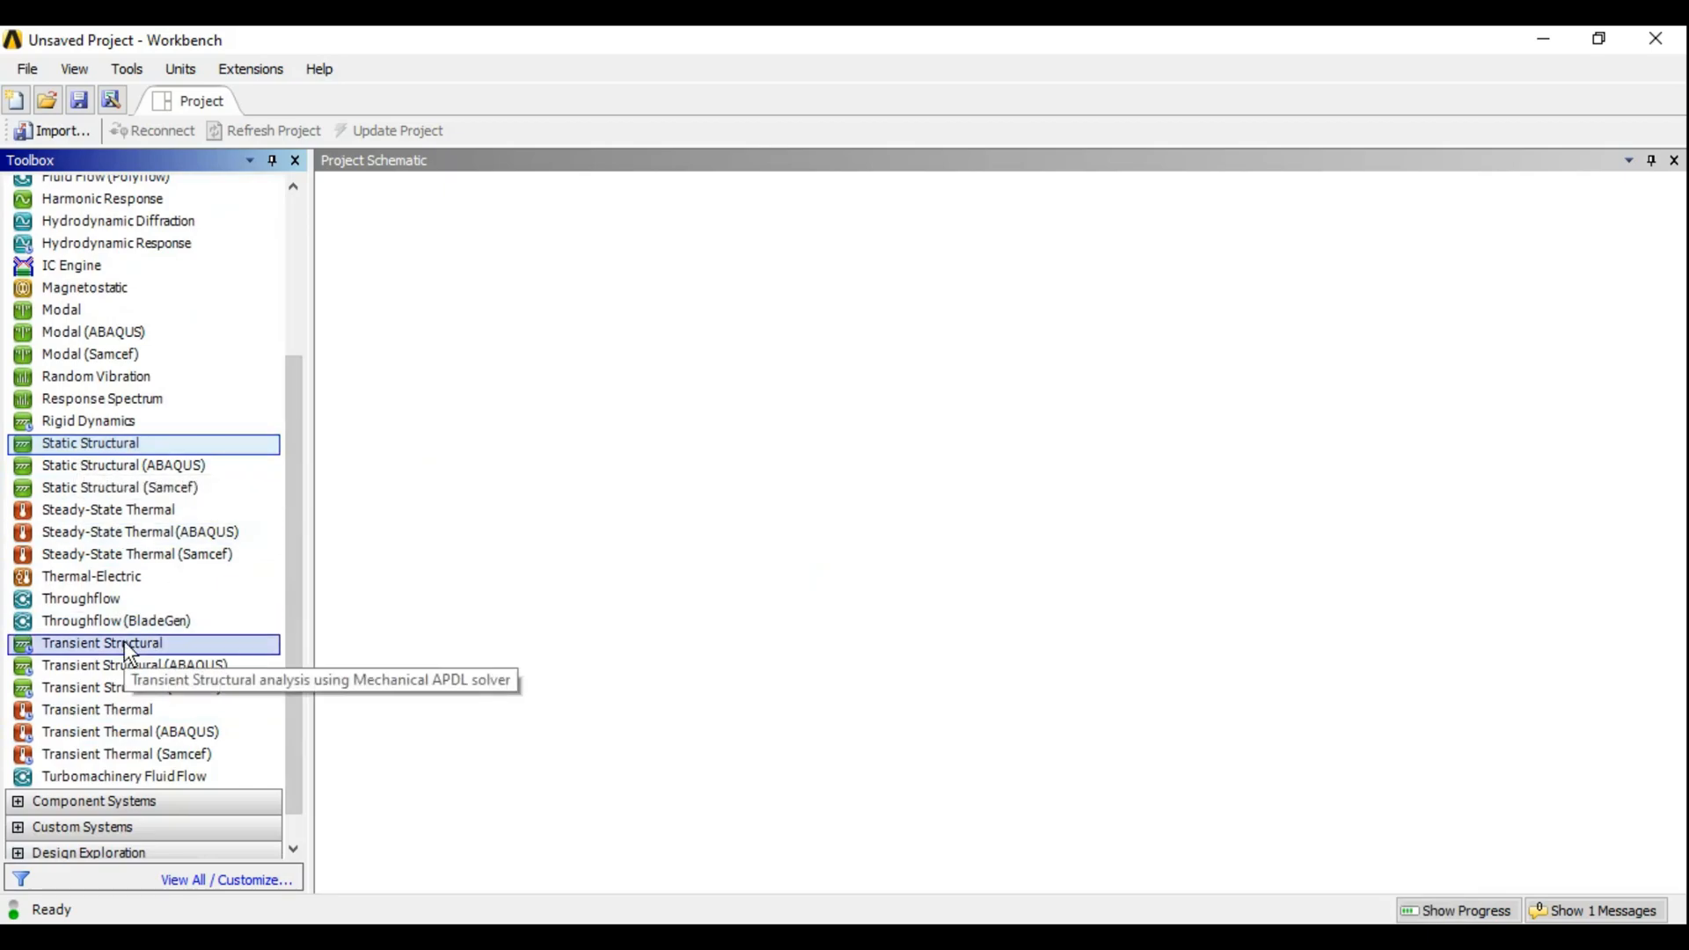
pyautogui.click(791, 915)
pyautogui.moveTo(44, 497); pyautogui.dragTo(609, 644)
pyautogui.click(622, 644)
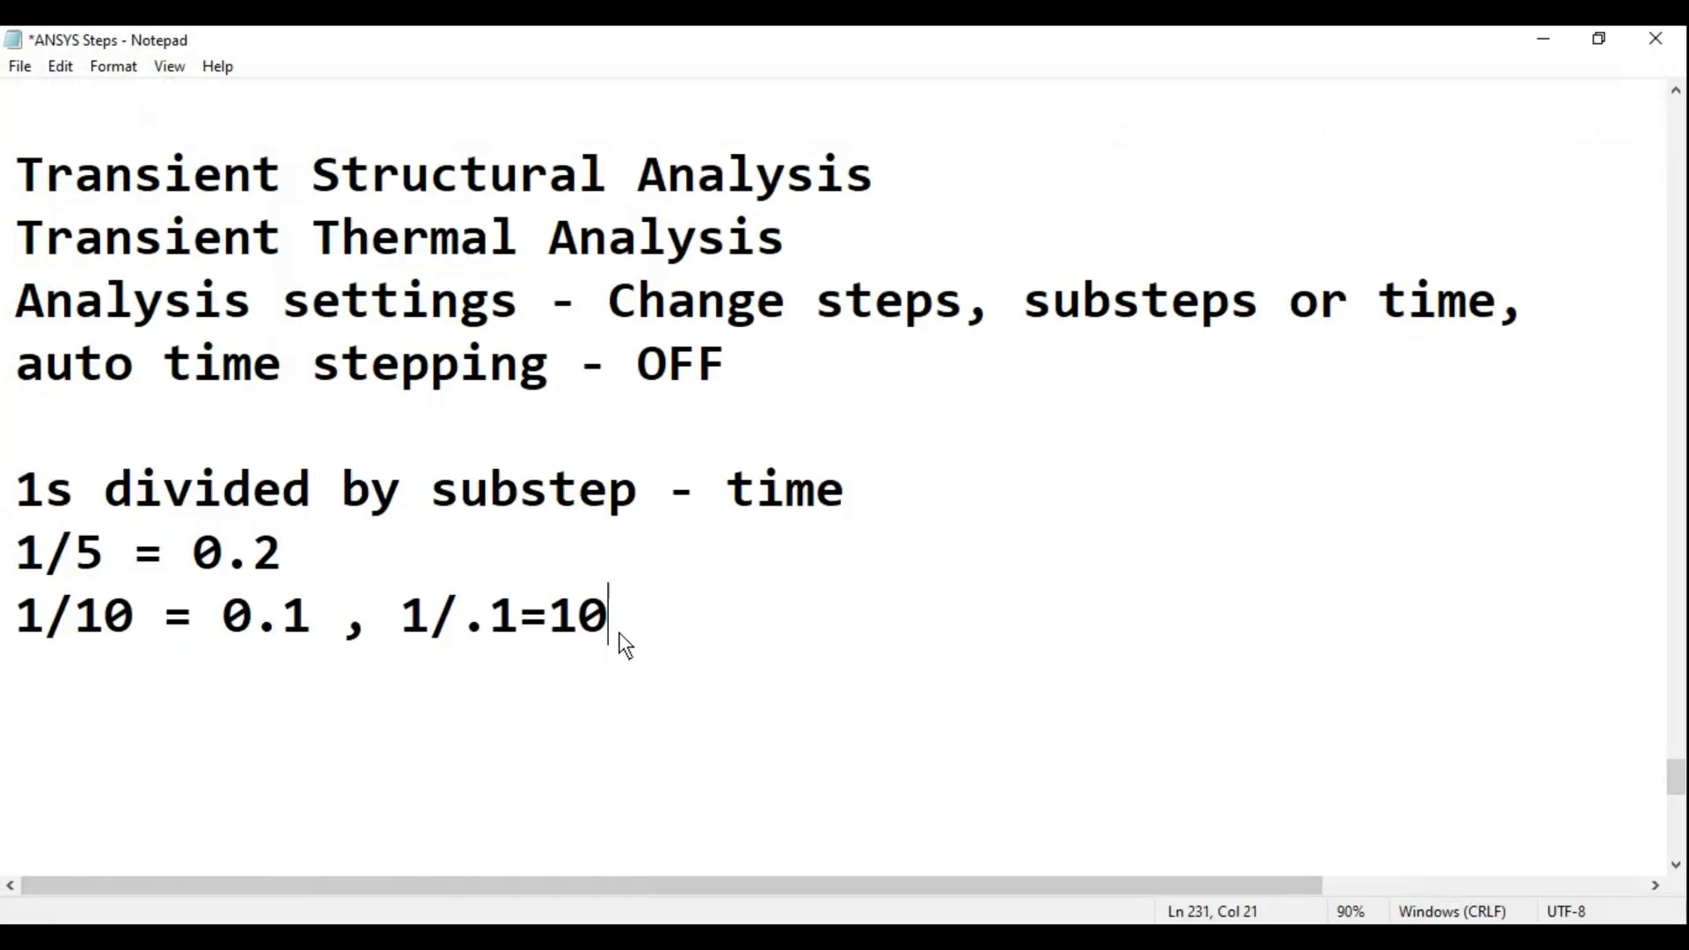
pyautogui.moveTo(621, 636); pyautogui.dragTo(8, 490)
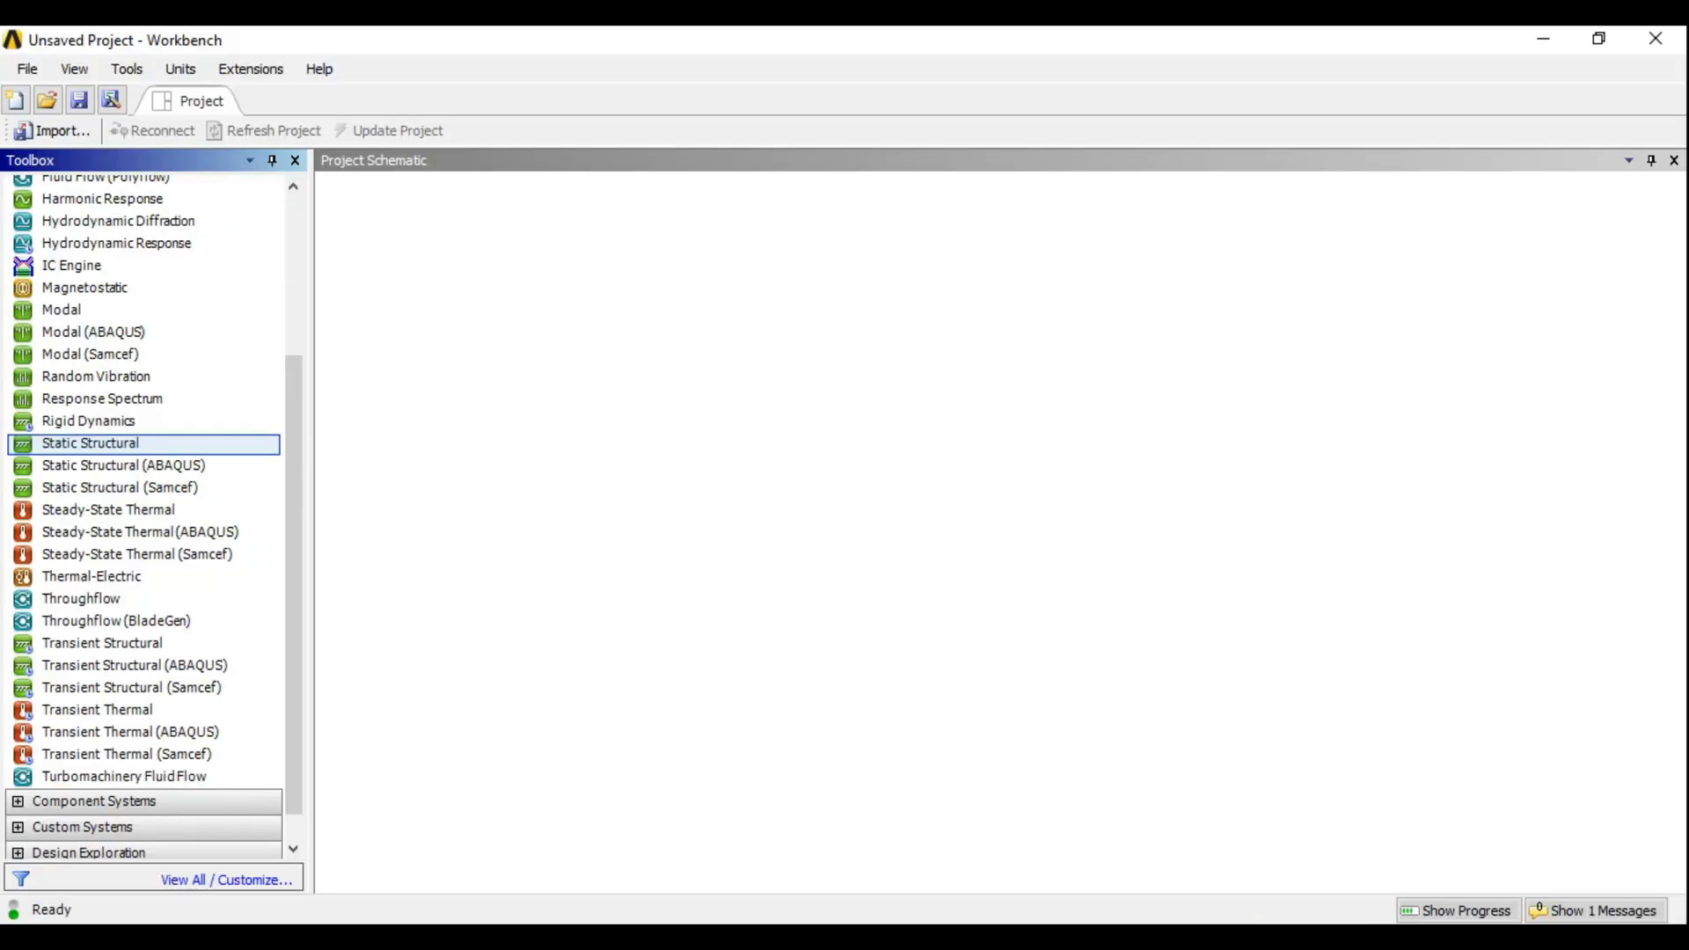
# Add a standalone Transient Structural system to the project schematic and open a new geometry for it in DesignModeler
pyautogui.moveTo(114, 647); pyautogui.dragTo(436, 298)
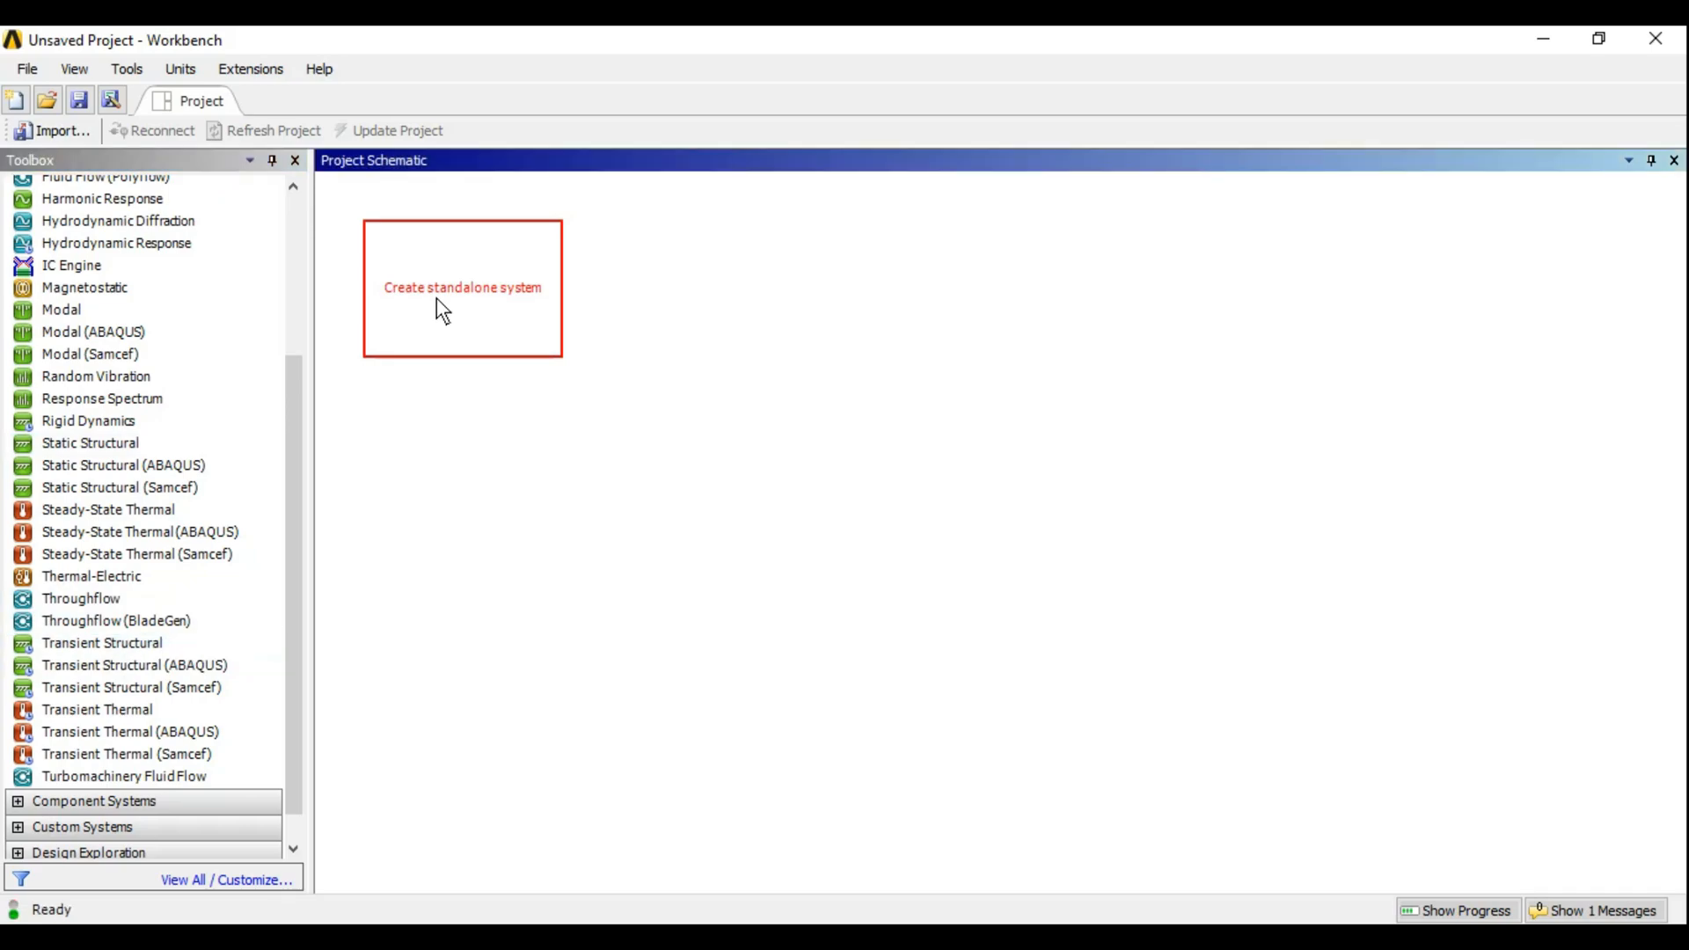
pyautogui.click(737, 367)
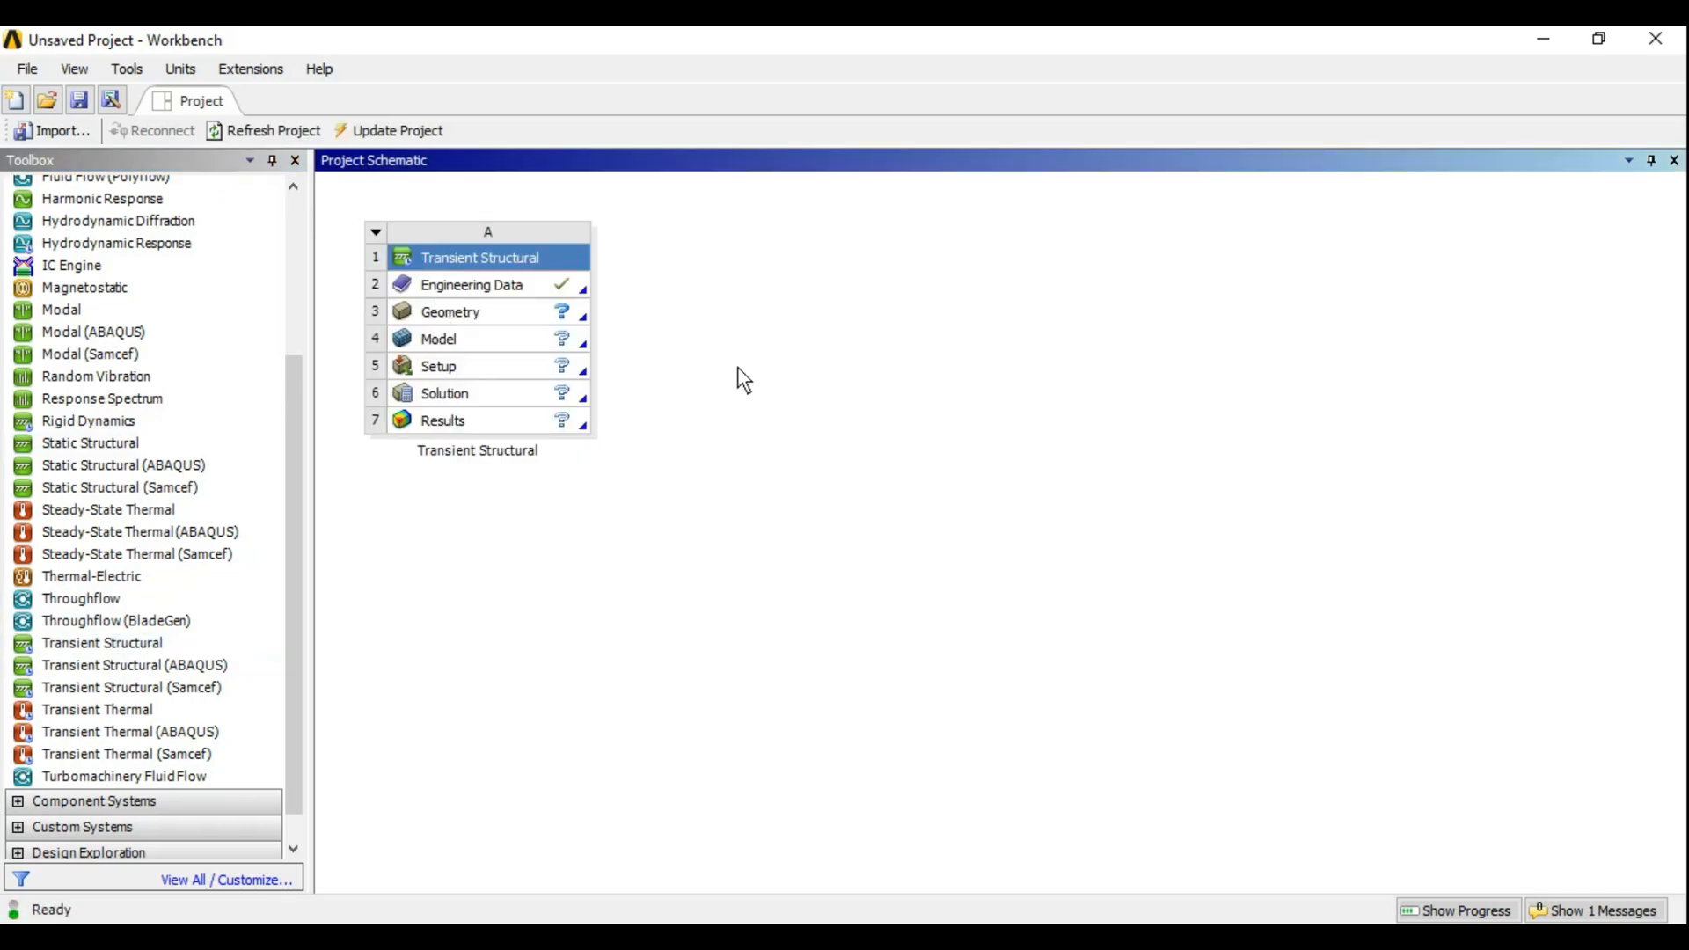
pyautogui.click(492, 313)
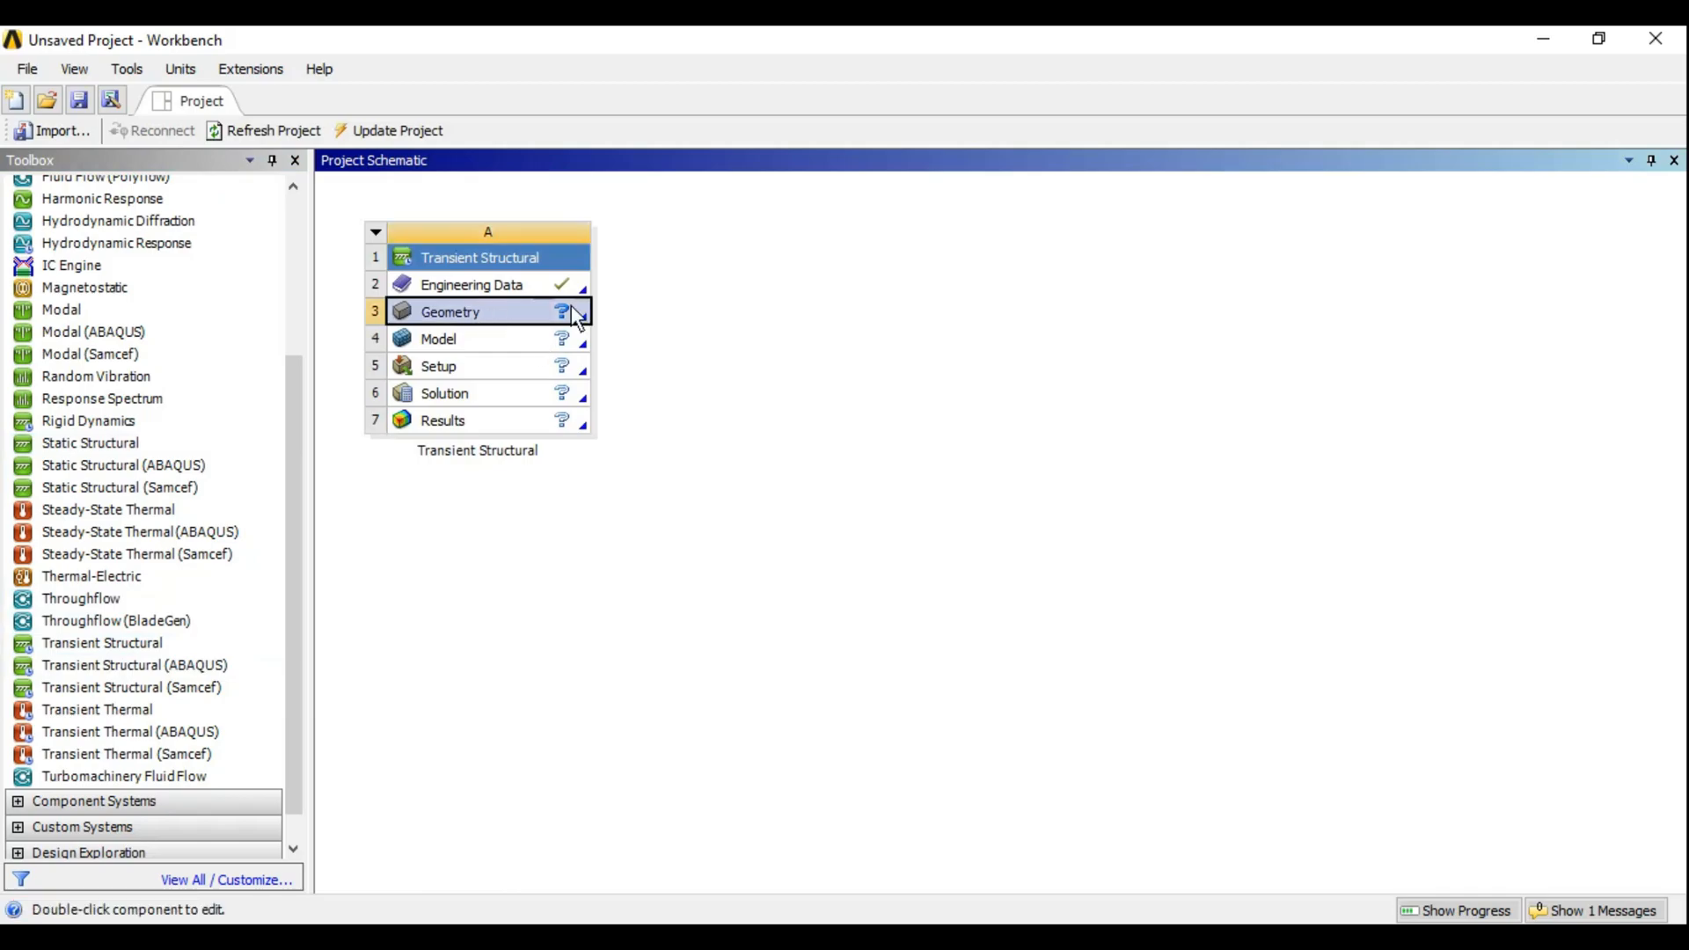
pyautogui.rightClick(490, 313)
pyautogui.click(616, 352)
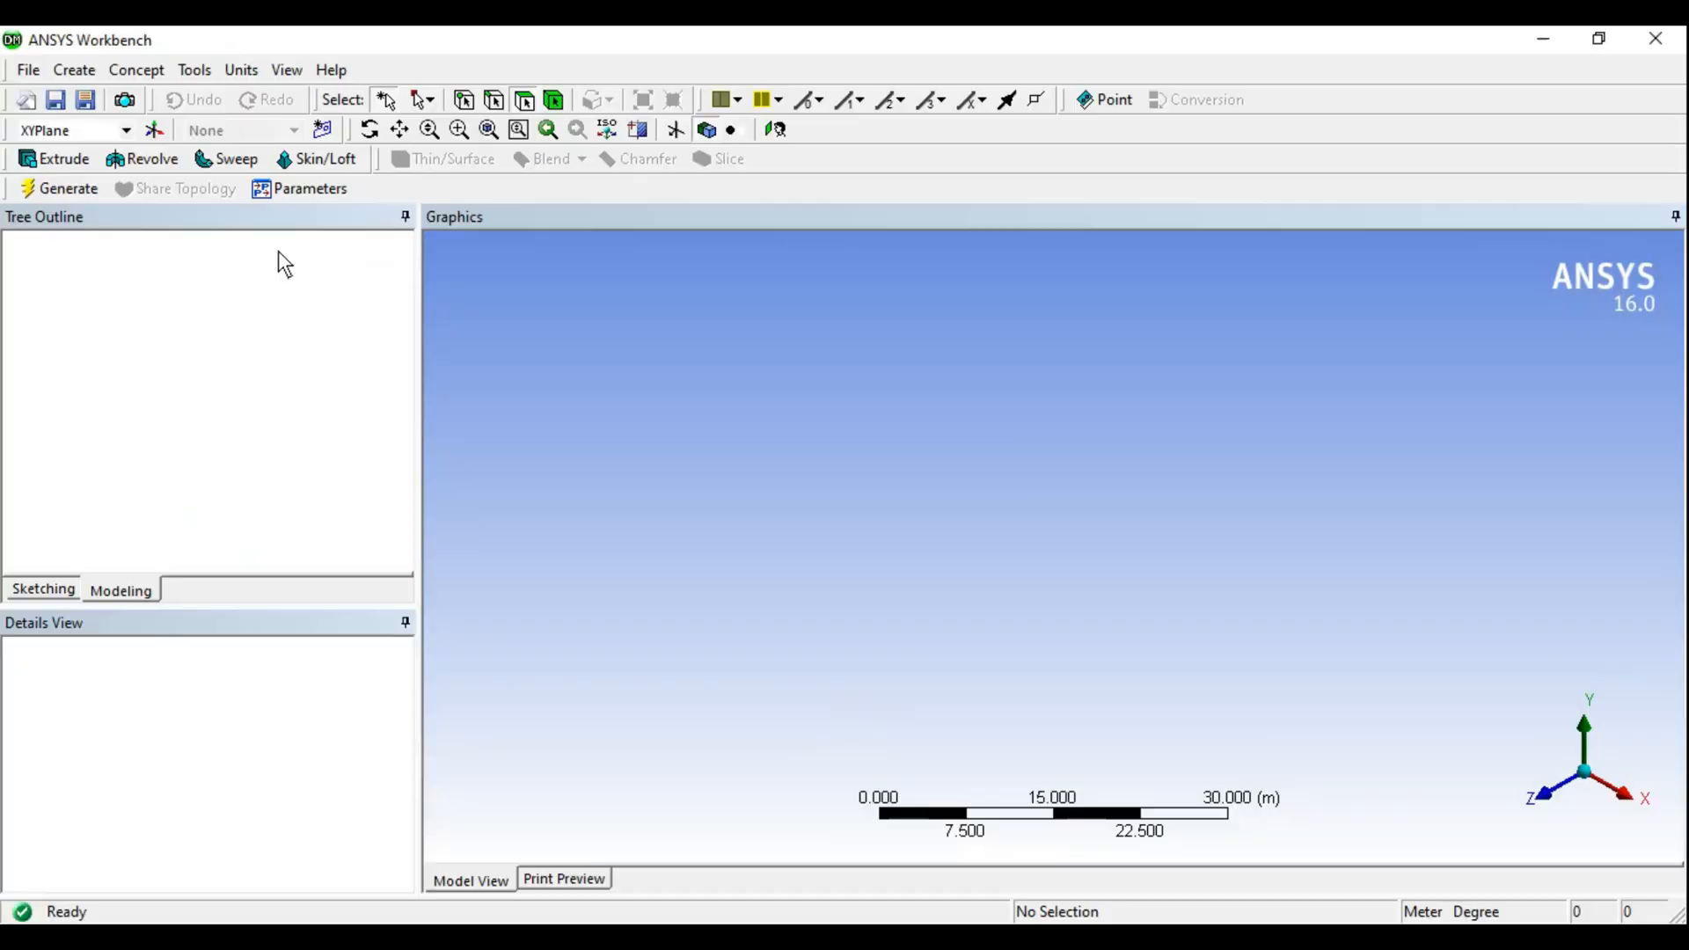
# Set the length unit to millimetre and face the XYPlane head-on for sketching
pyautogui.click(237, 72)
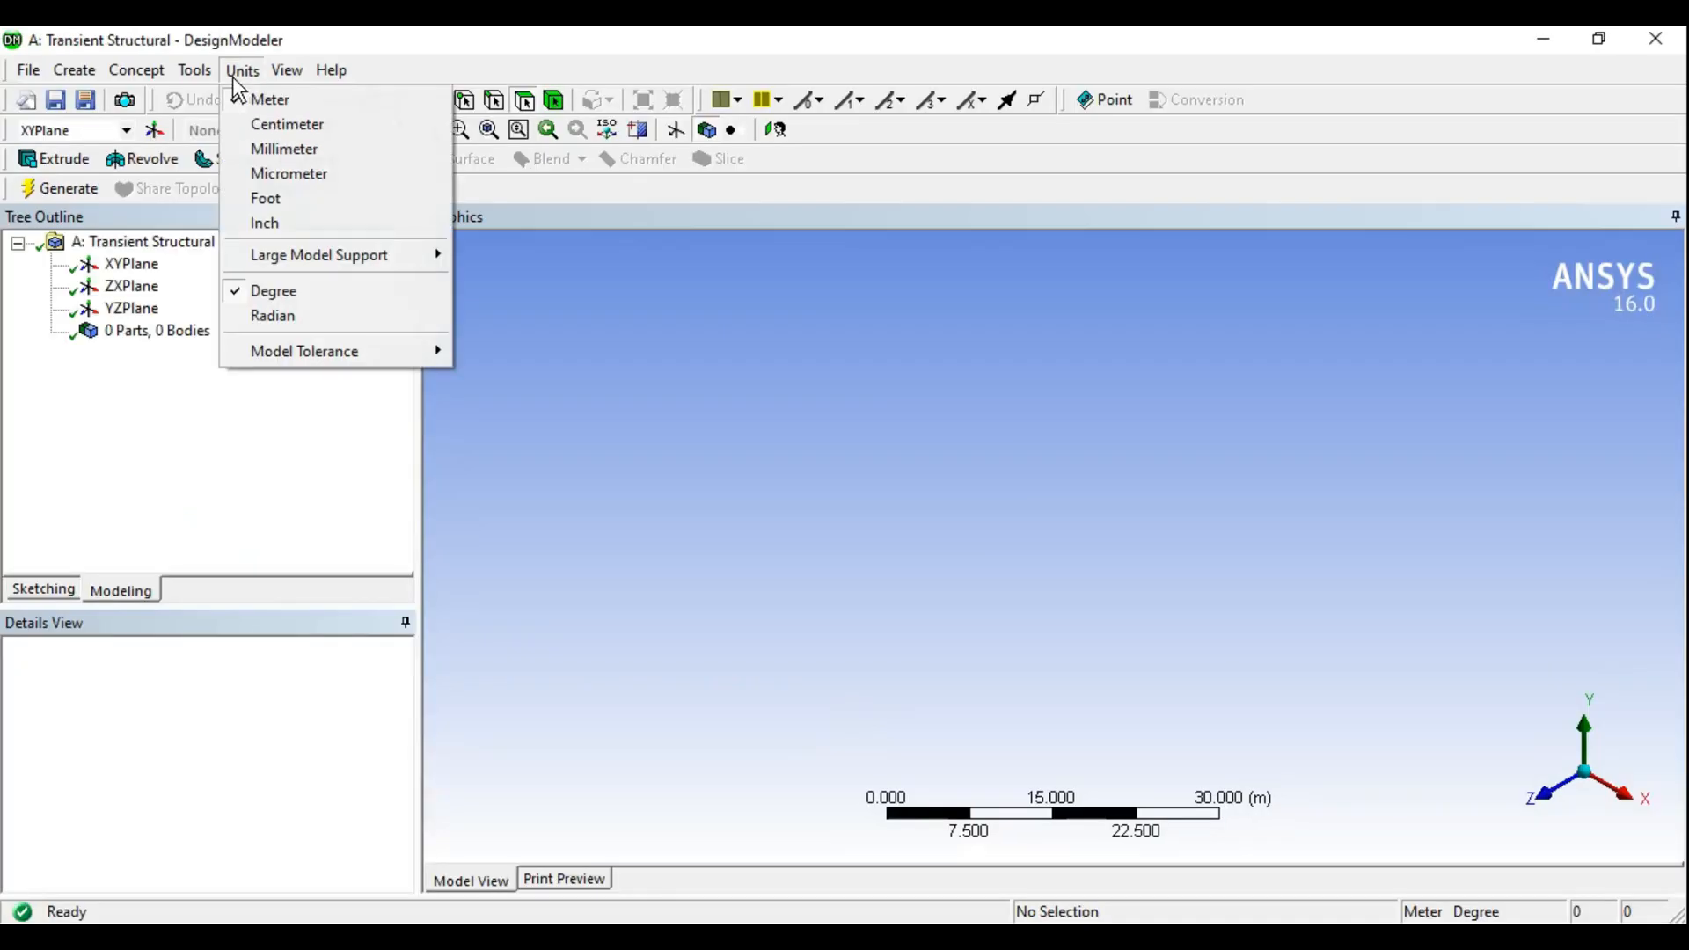
pyautogui.click(258, 151)
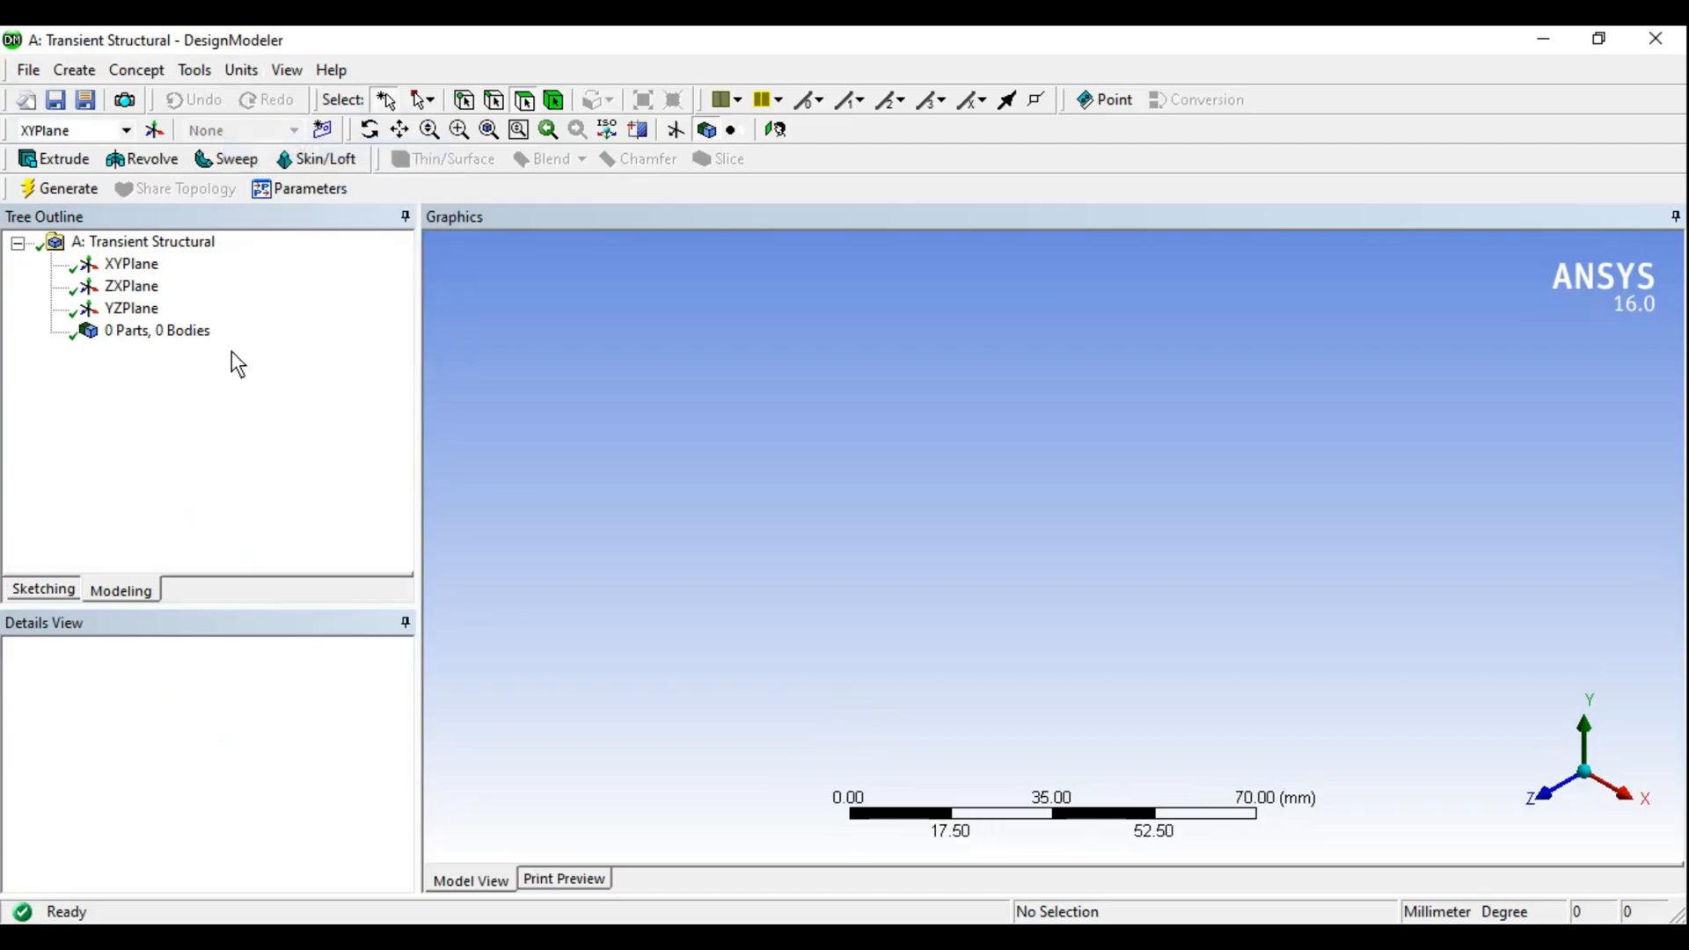
pyautogui.click(126, 266)
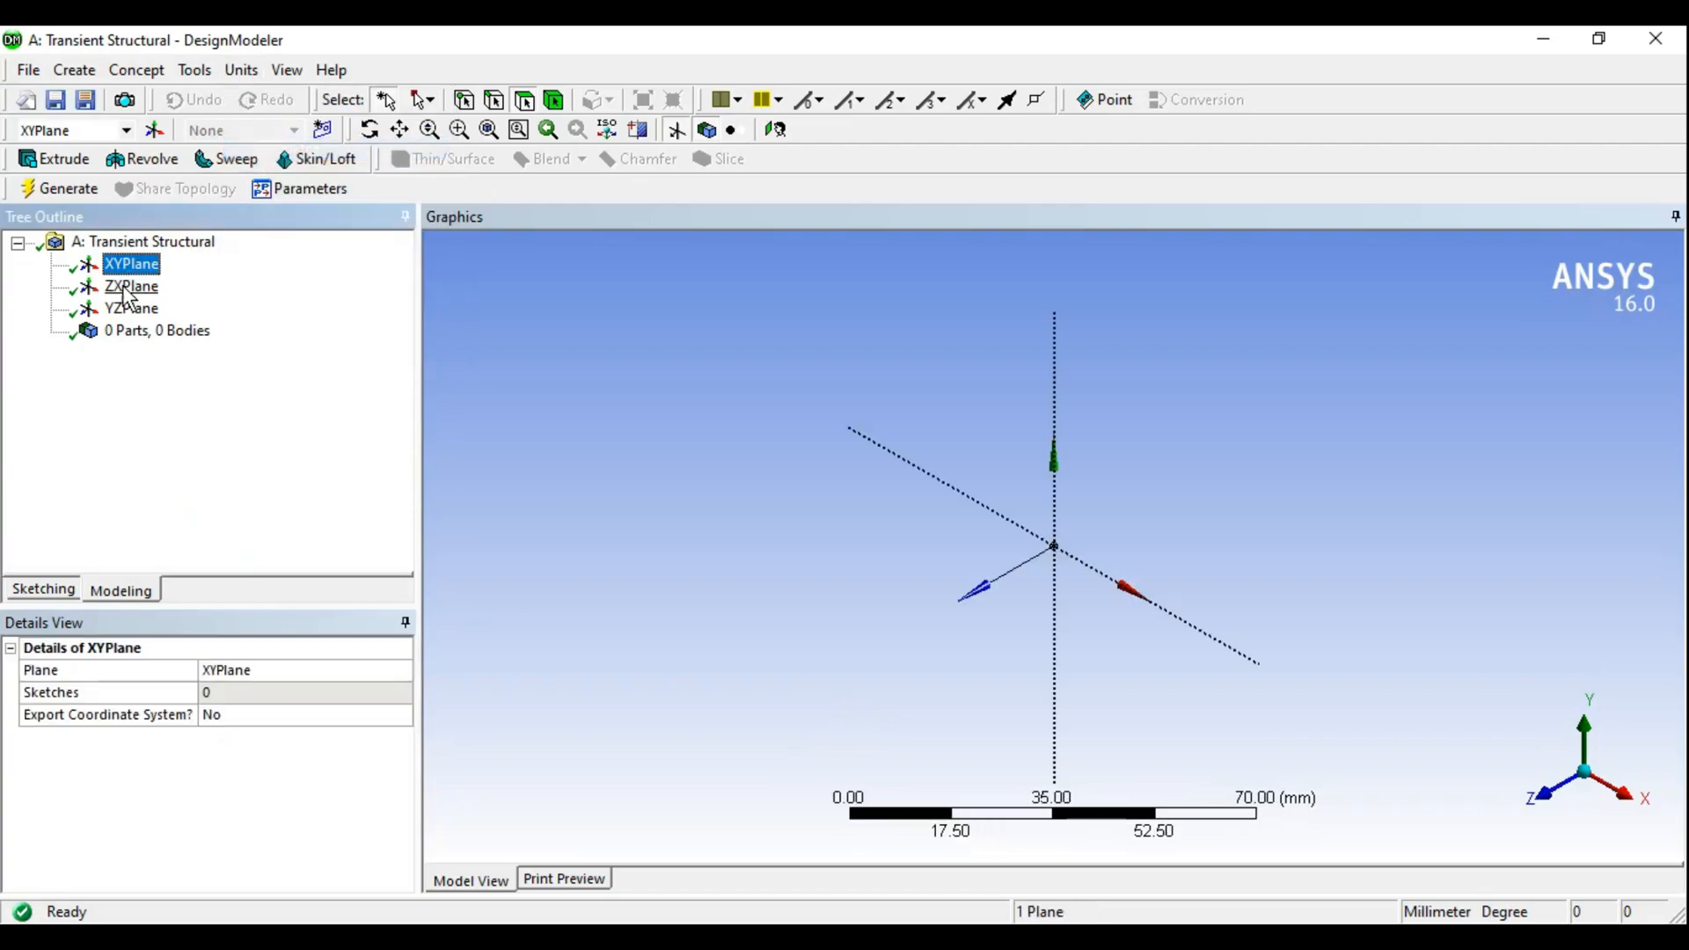
pyautogui.click(130, 287)
pyautogui.click(130, 309)
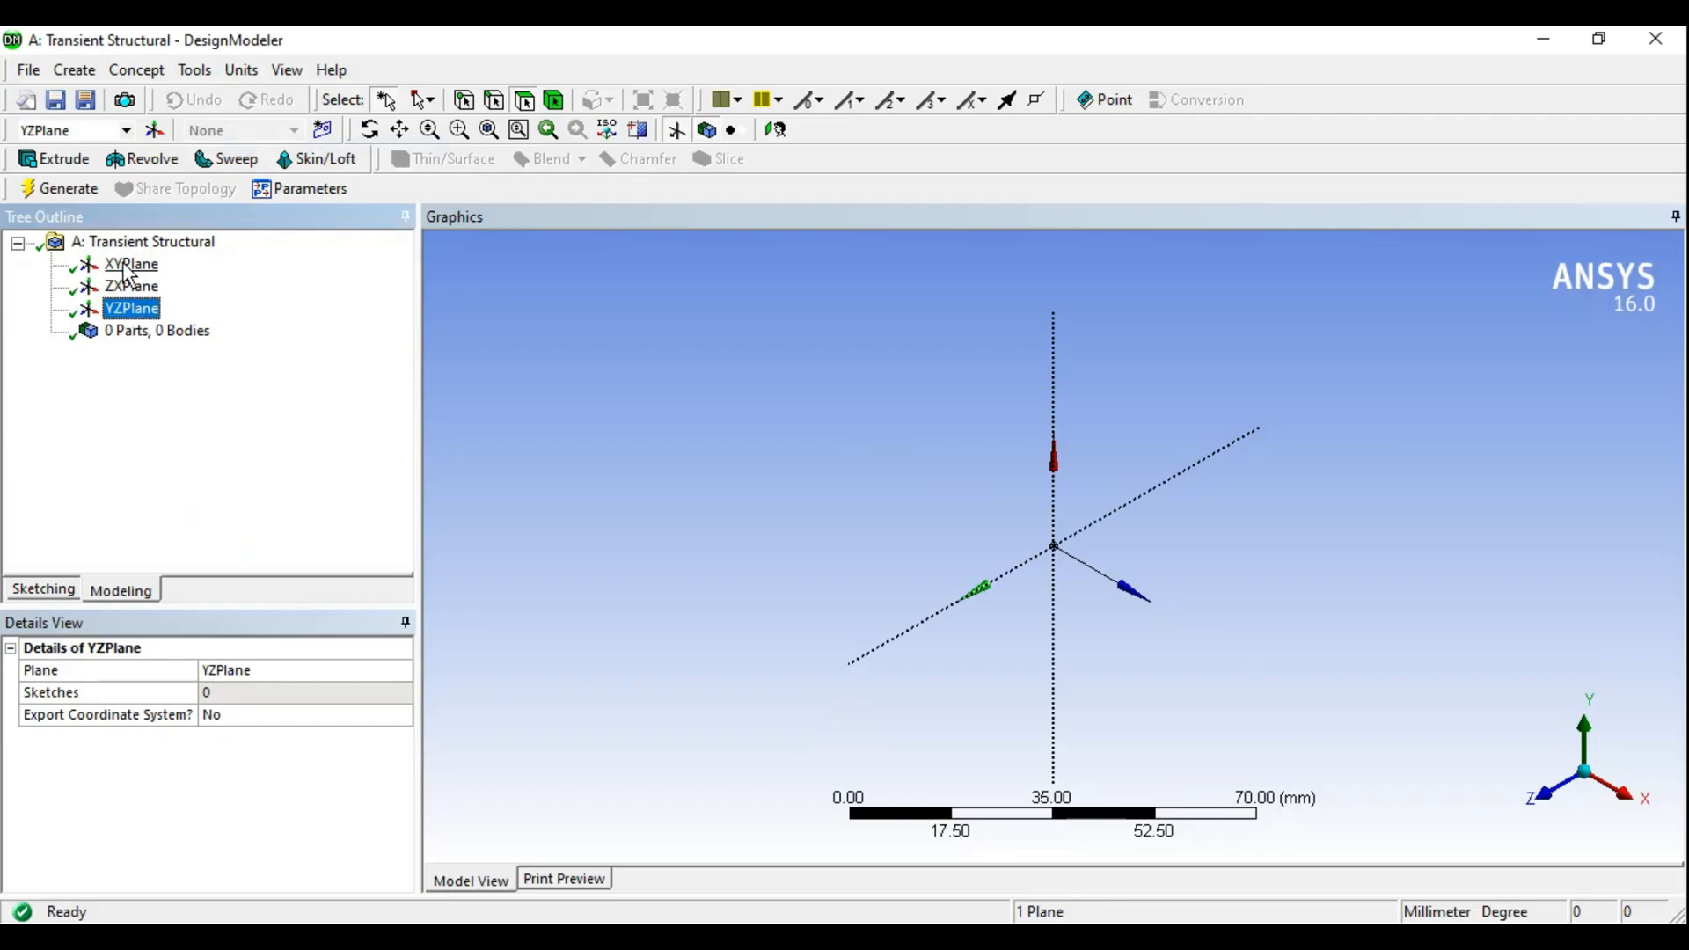
pyautogui.click(126, 271)
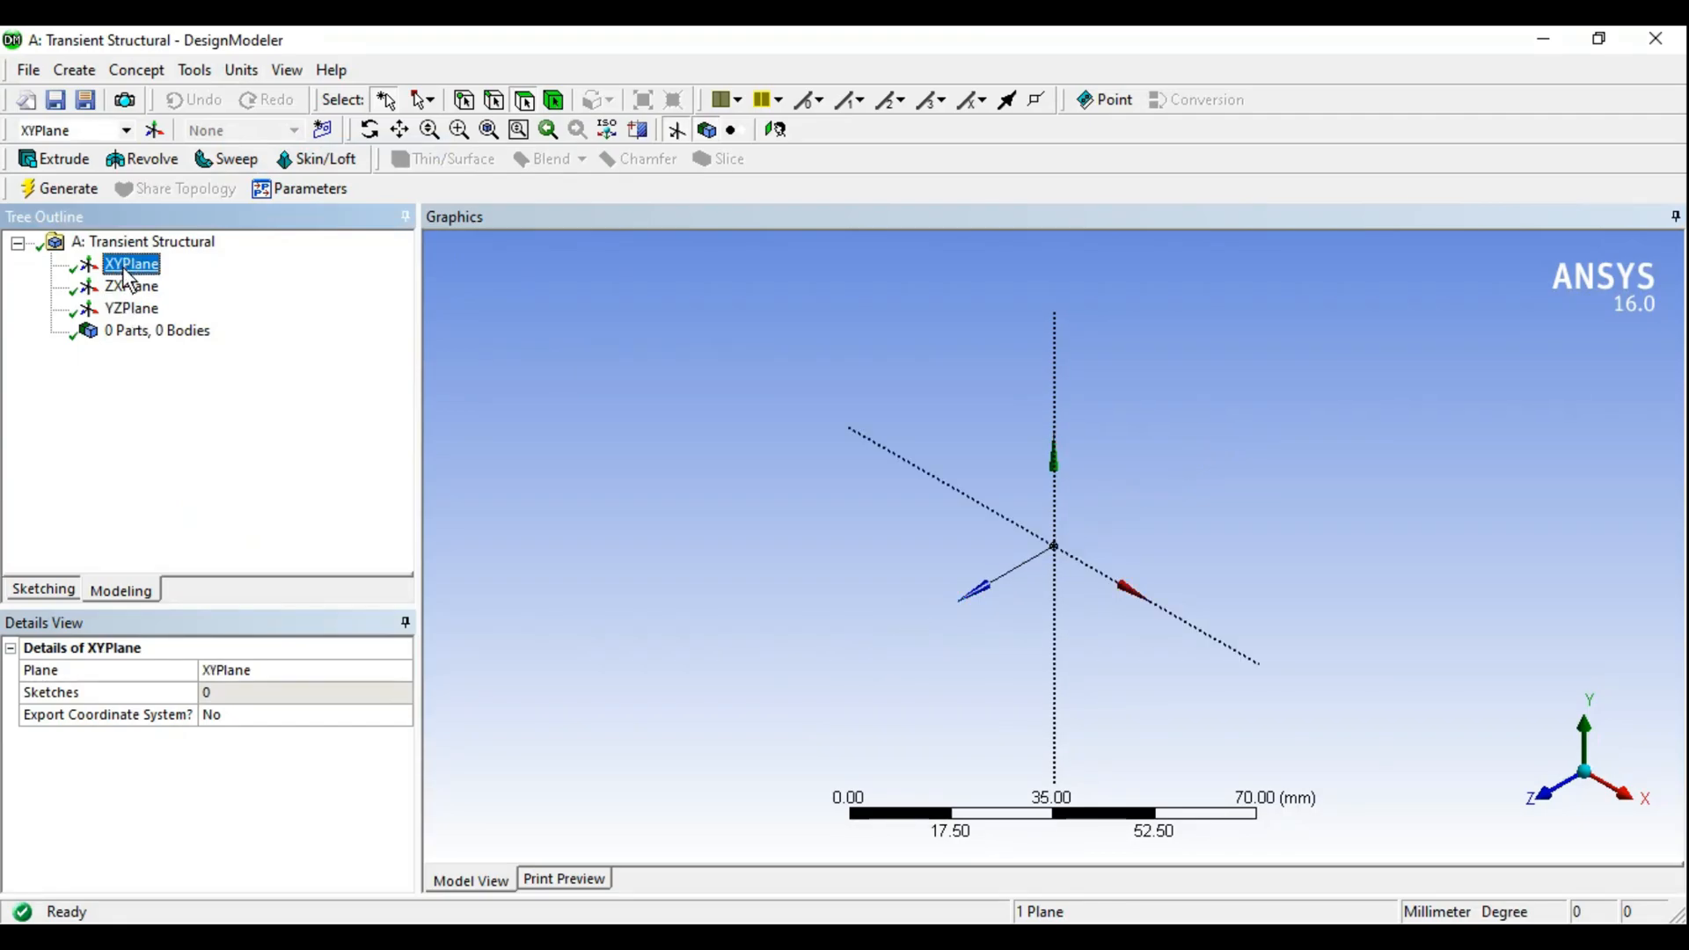
pyautogui.rightClick(124, 271)
pyautogui.click(164, 285)
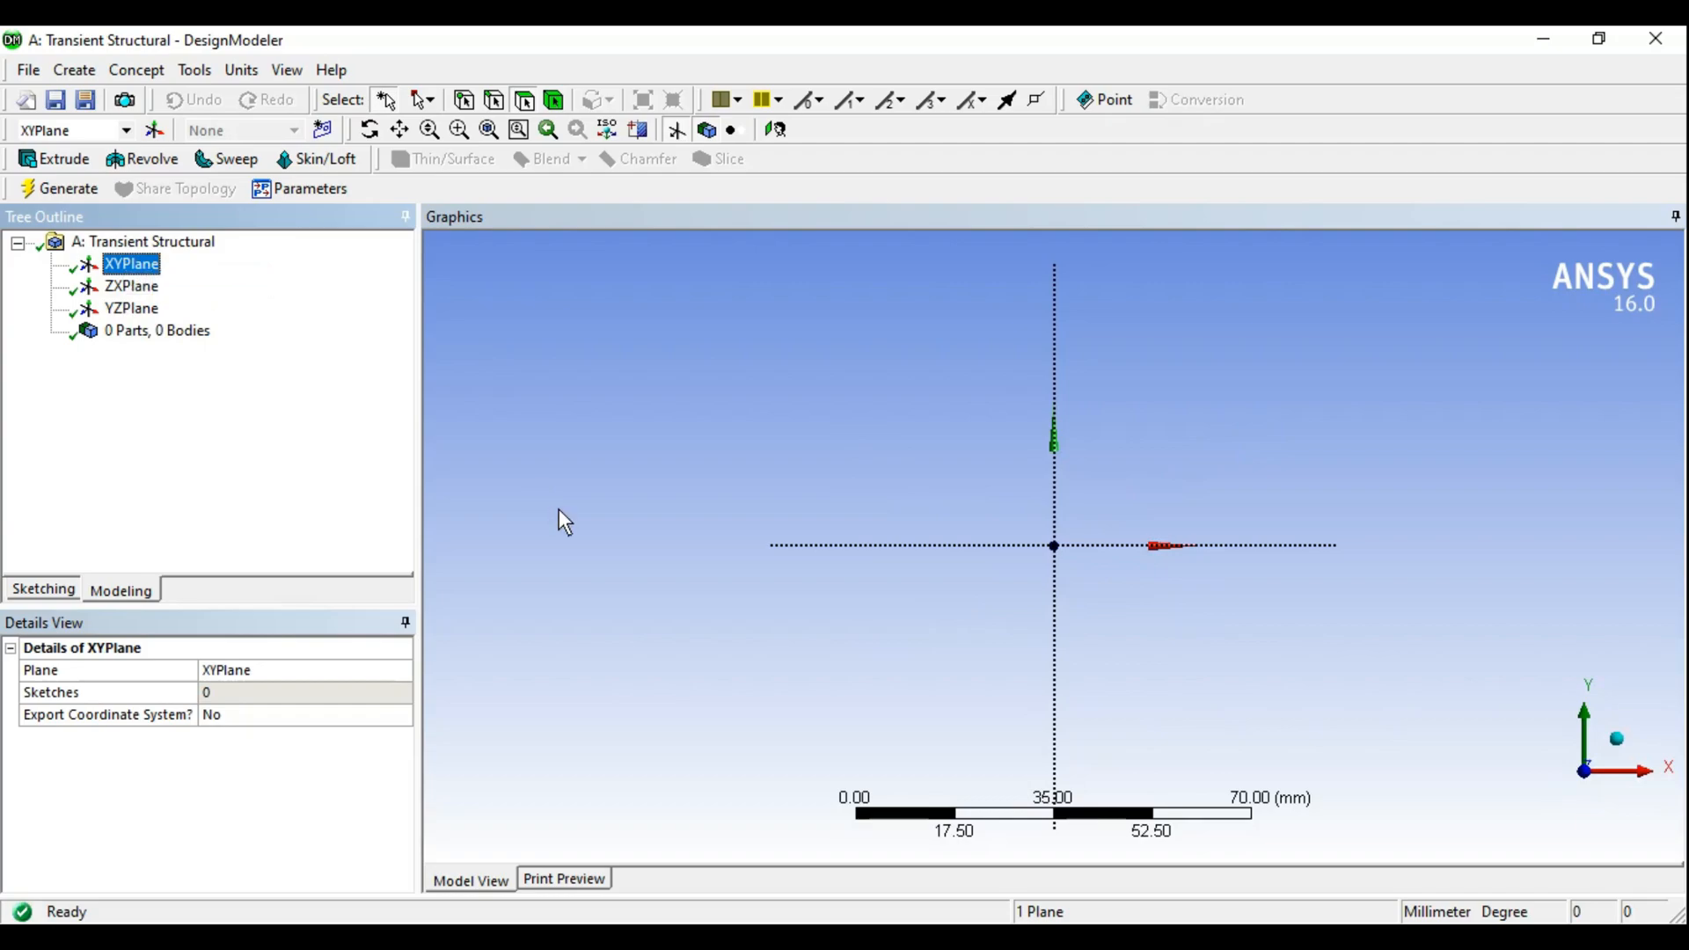
# Sketch a rectangle about 67 mm wide and 8 mm high, with its base on the X axis and straddling the Y axis
pyautogui.click(44, 589)
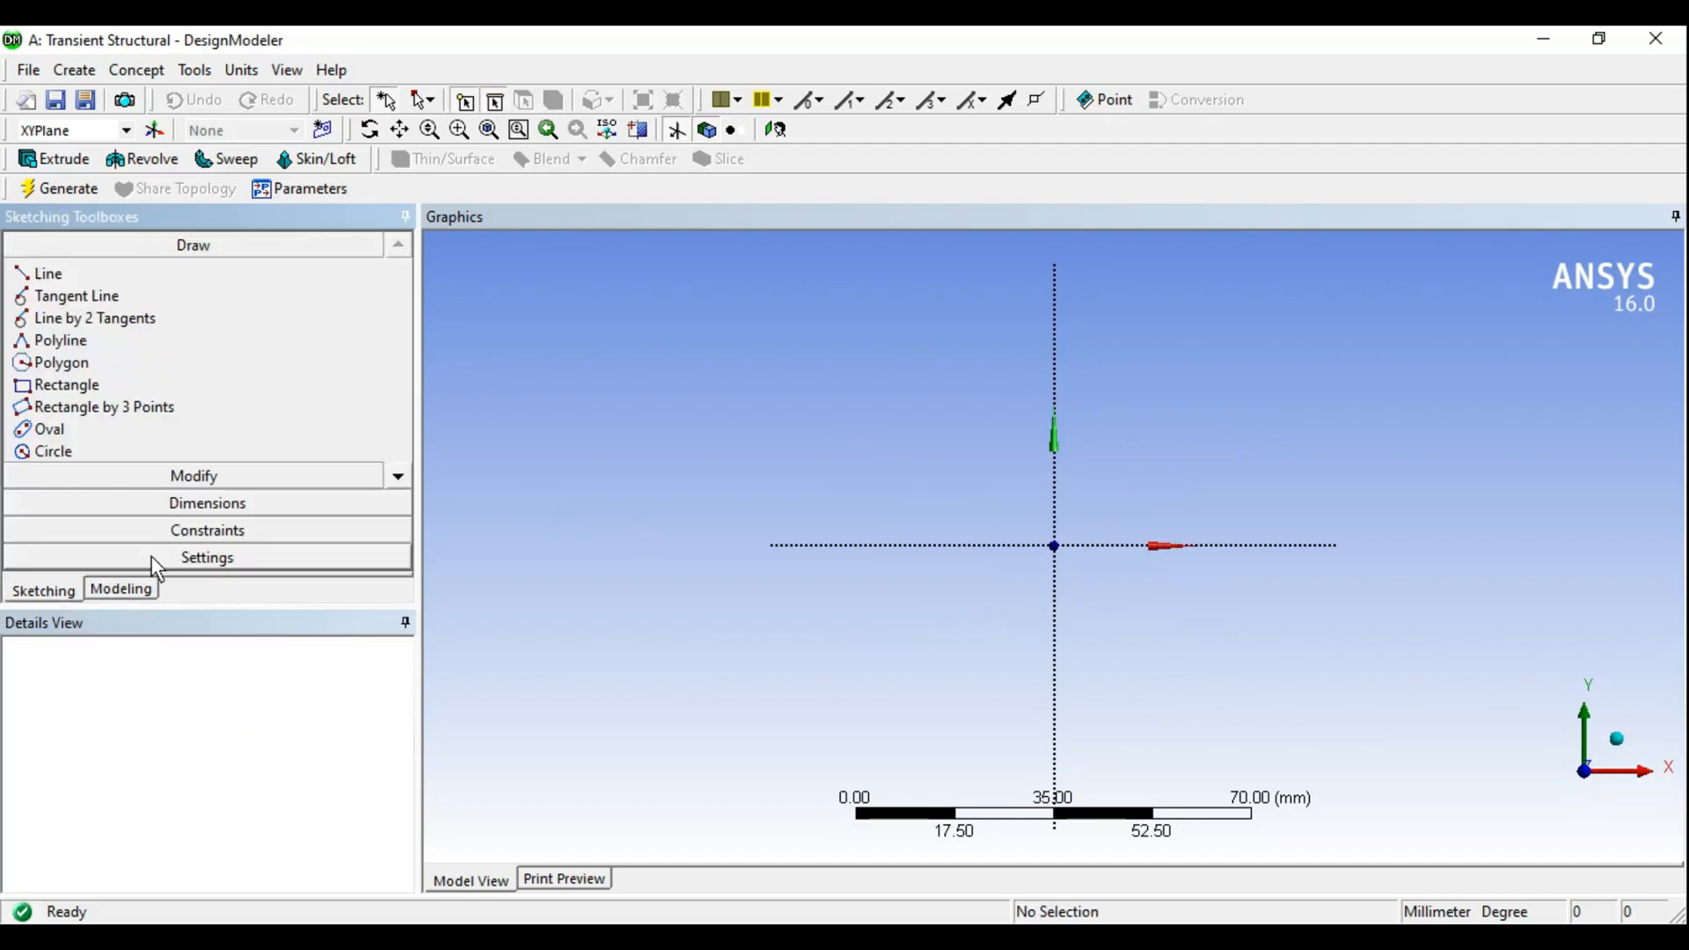
pyautogui.click(66, 385)
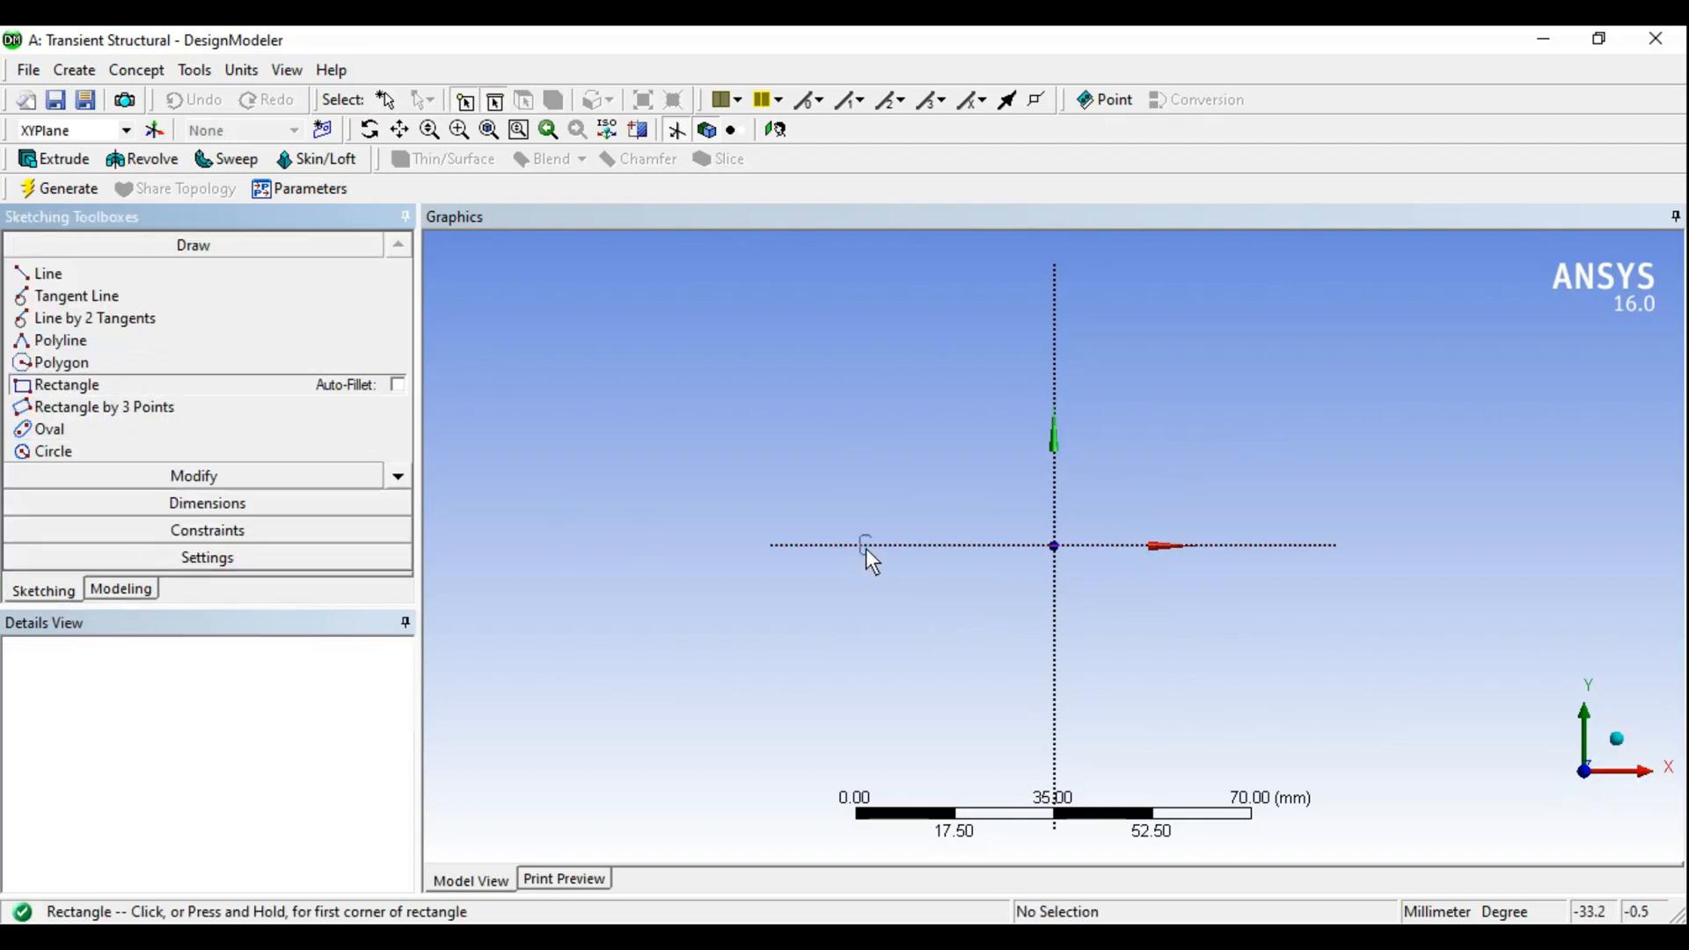
pyautogui.click(865, 547)
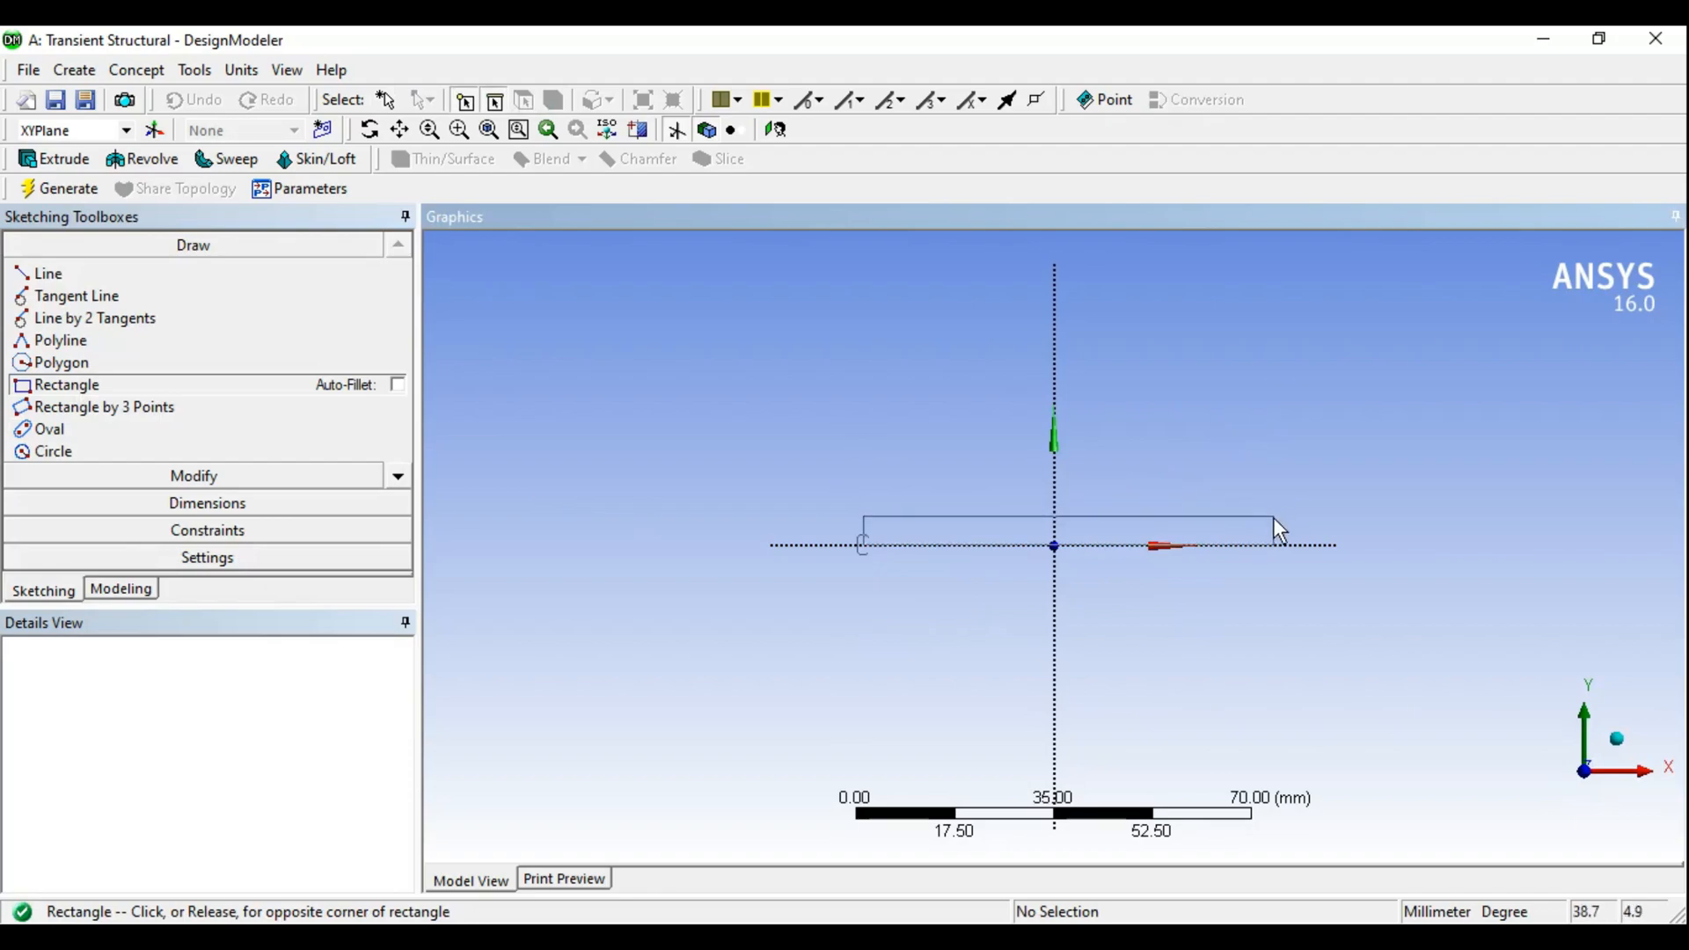
pyautogui.click(1244, 499)
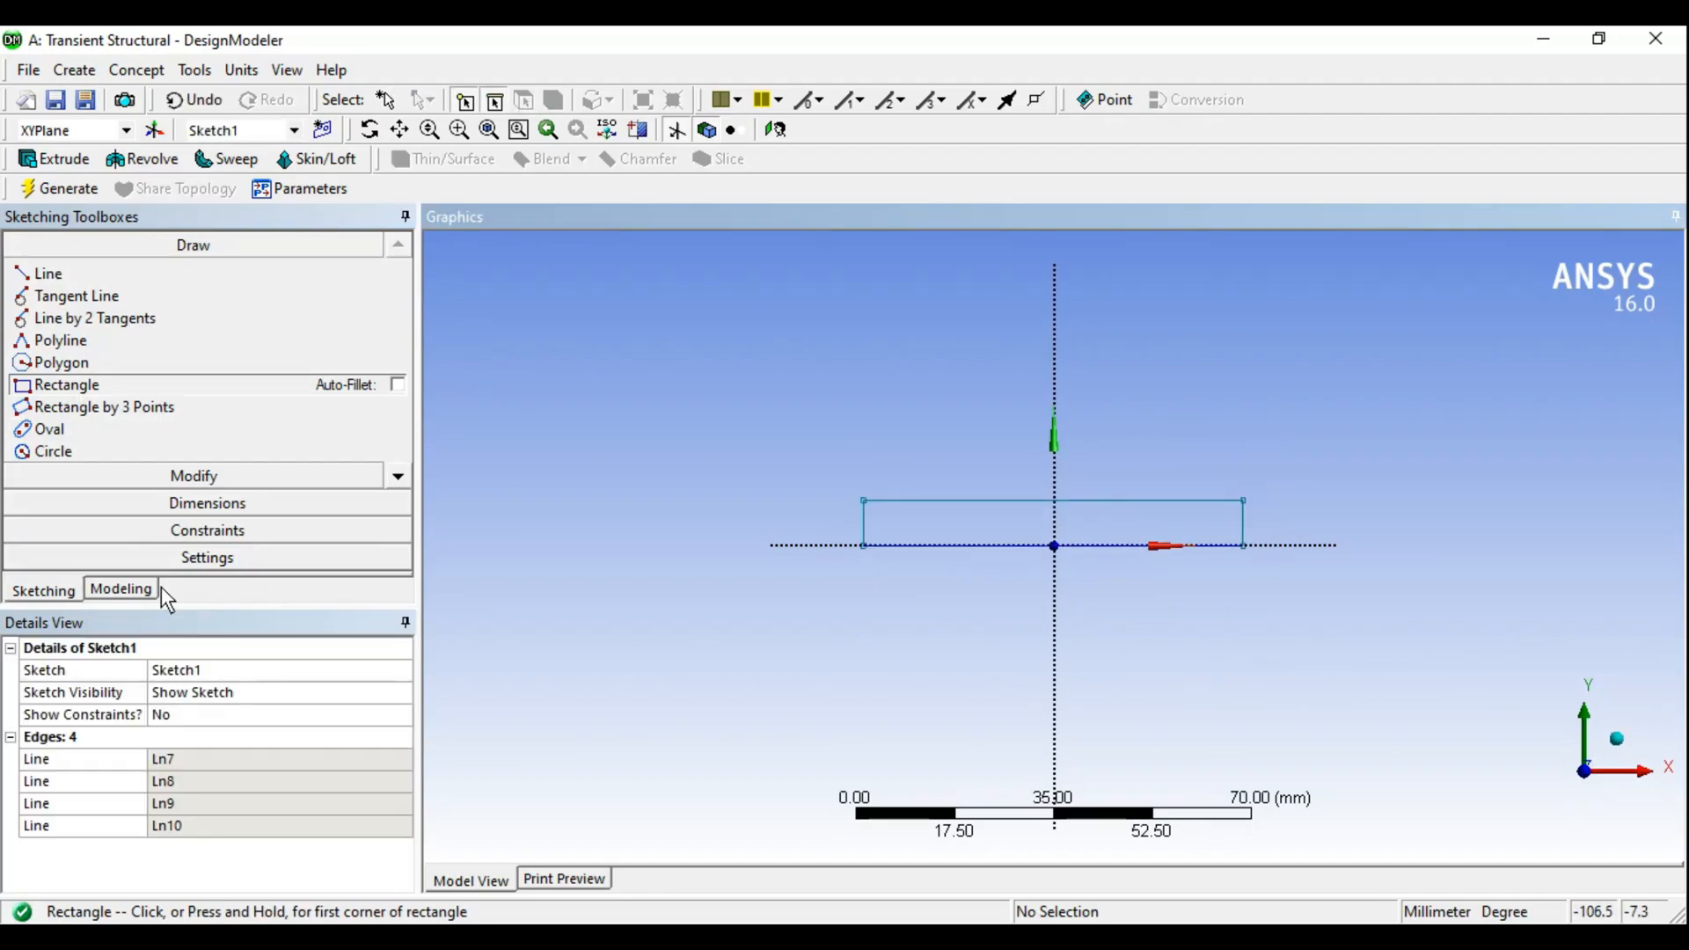
# Dimension the rectangle's top edge and left edge with the General dimension tool
pyautogui.click(213, 505)
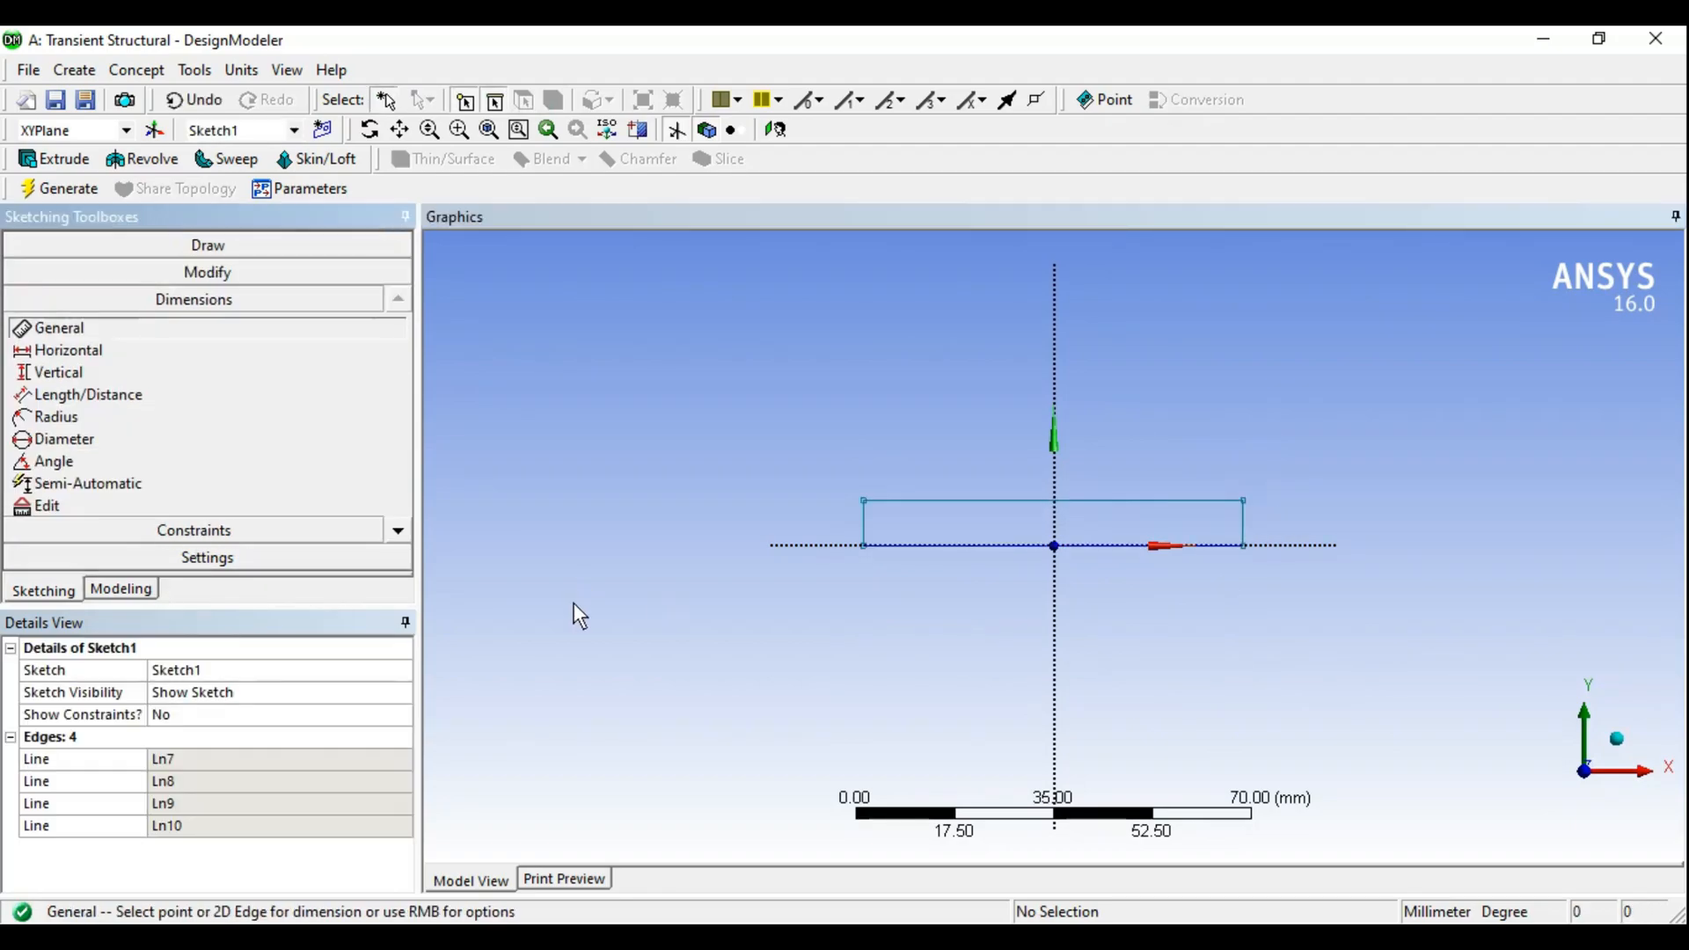
pyautogui.click(957, 500)
pyautogui.click(957, 476)
pyautogui.click(863, 521)
pyautogui.click(825, 523)
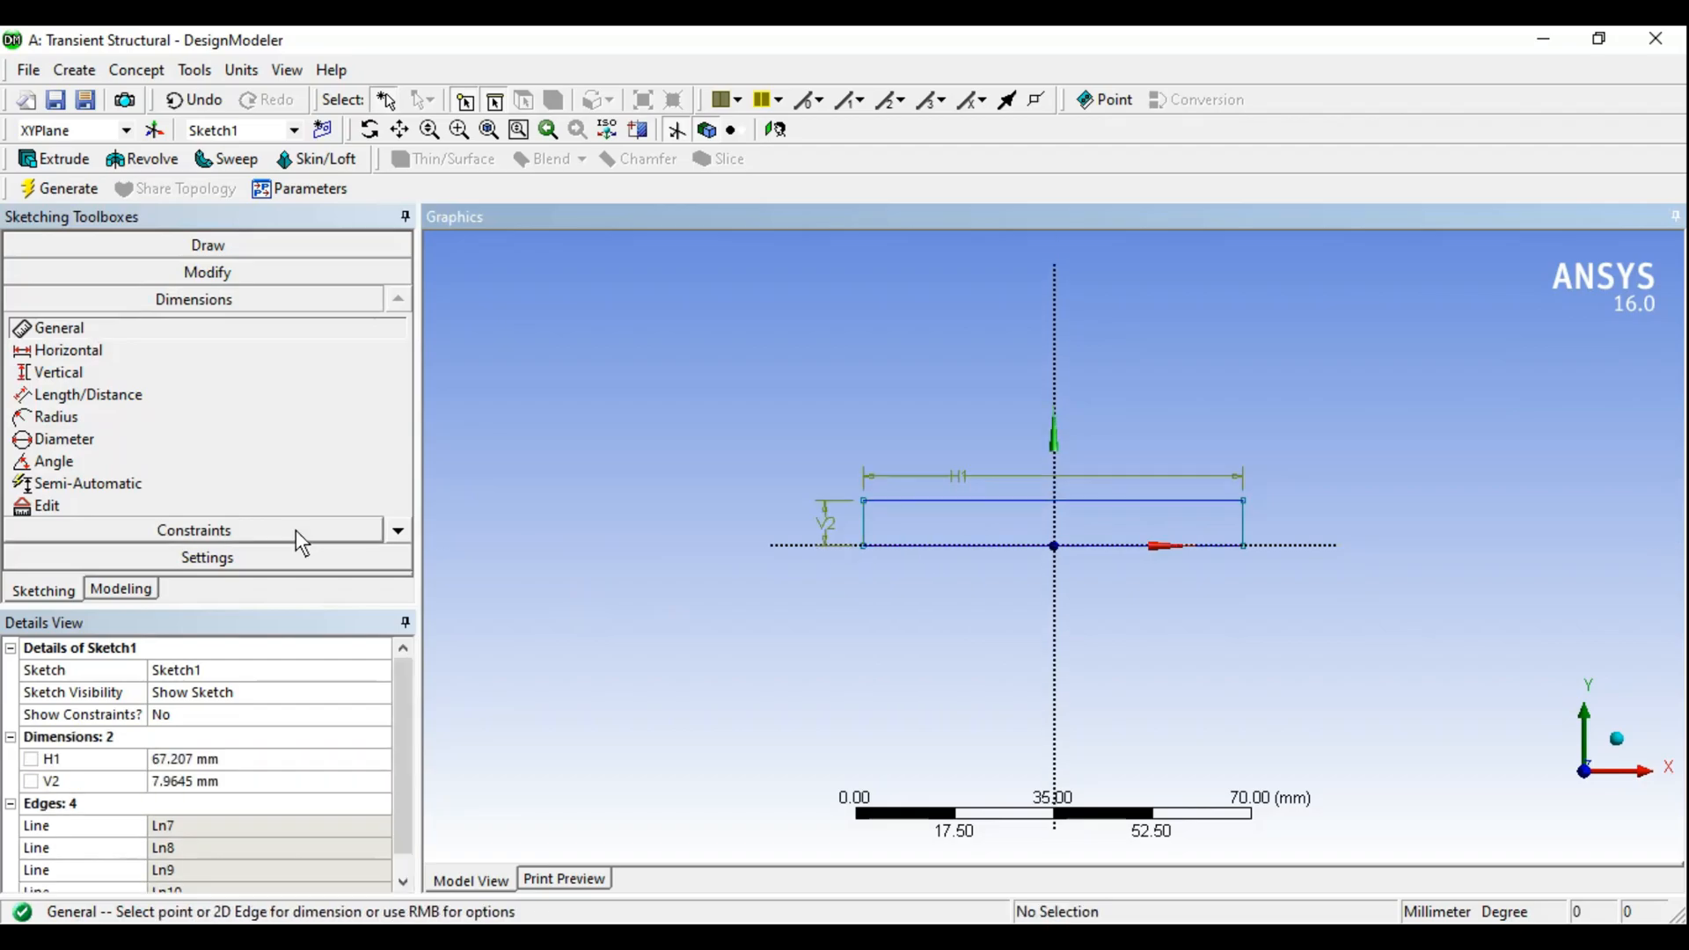
# Add a horizontal dimension from the origin to the rectangle's lower left corner, placed below the sketch
pyautogui.click(69, 350)
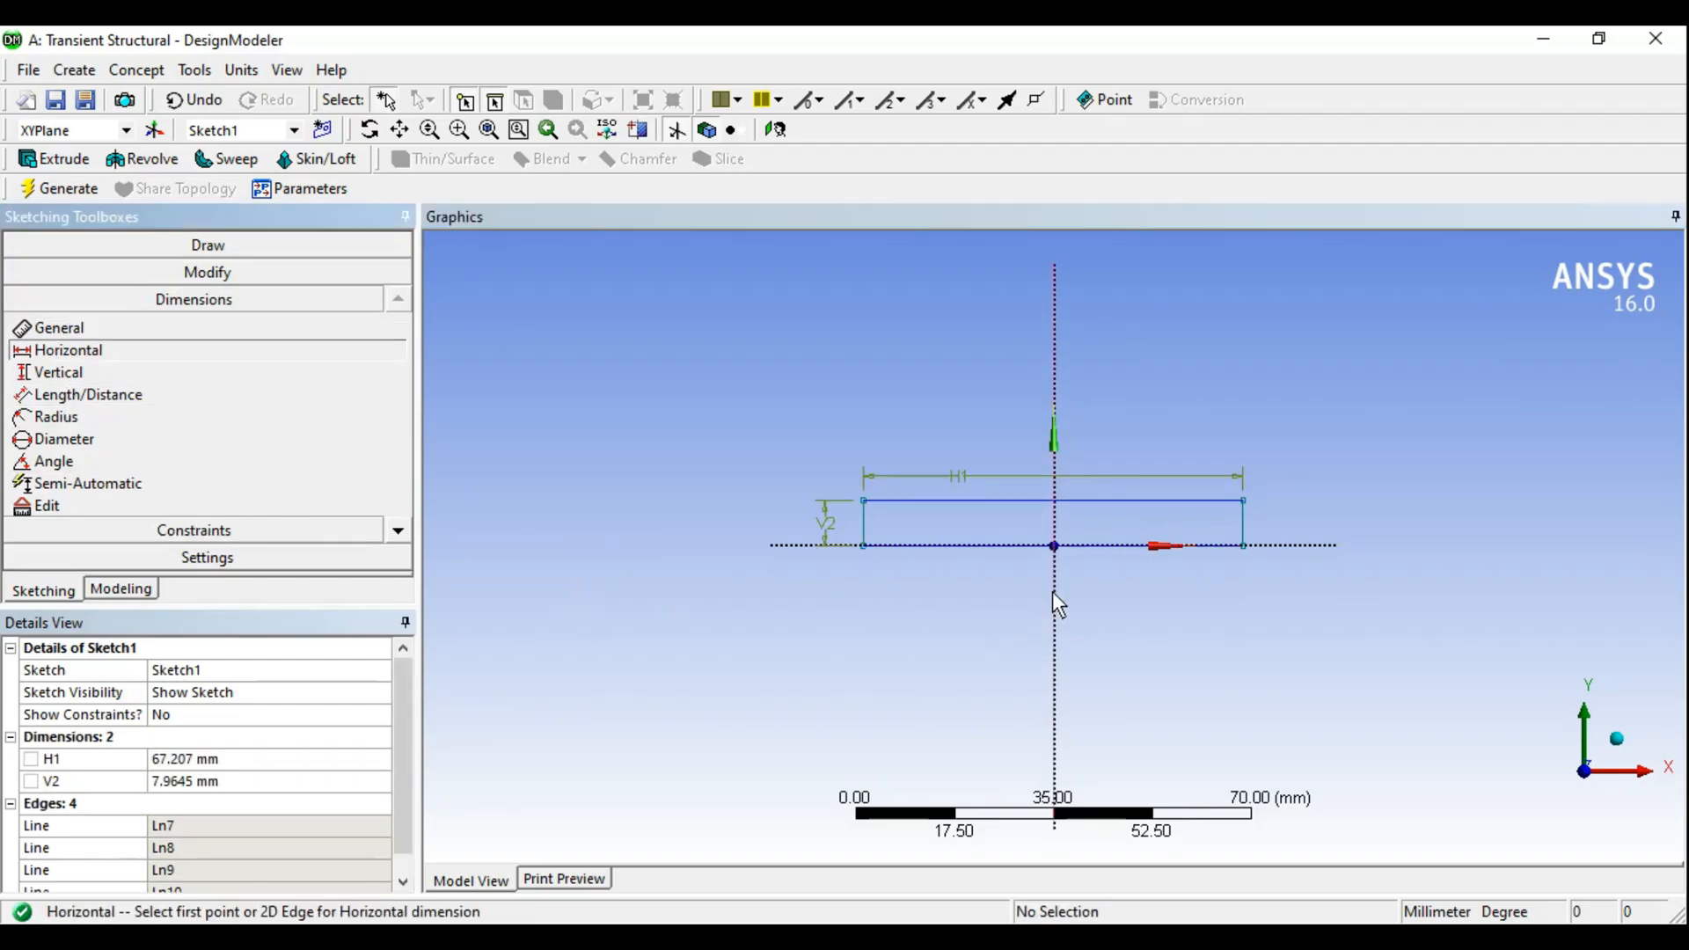
pyautogui.click(1054, 546)
pyautogui.click(863, 546)
pyautogui.click(958, 602)
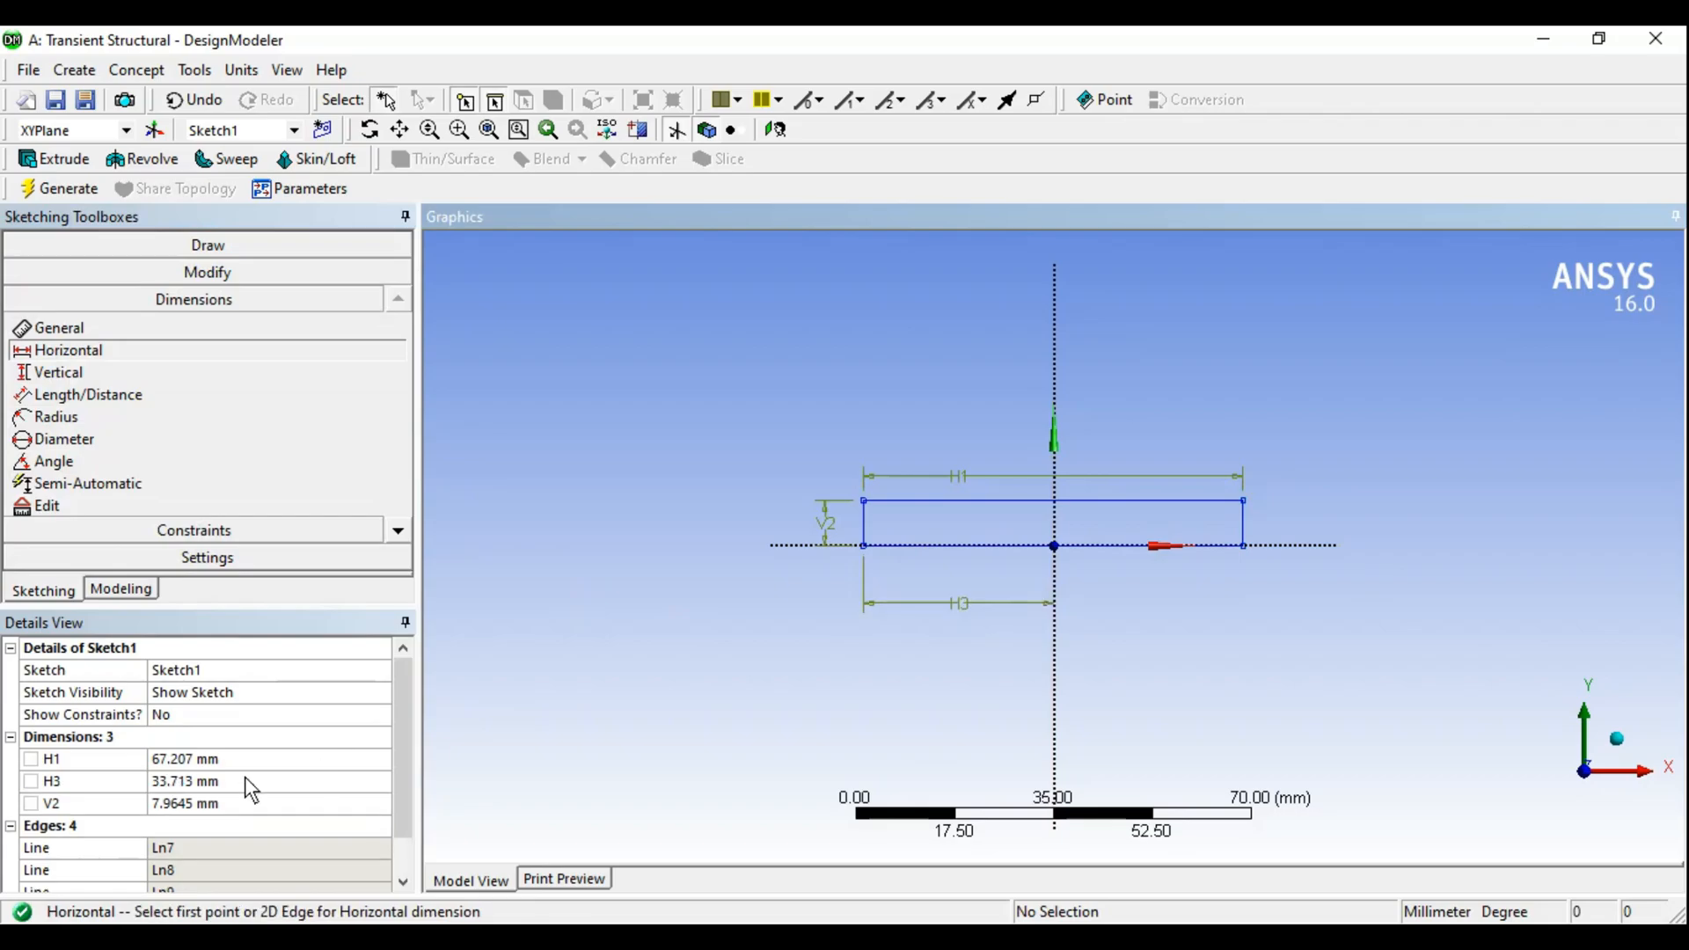
# Set the rectangle's width to 40 mm, its left corner's distance from the origin to 20 mm and its height to 10 mm
pyautogui.click(219, 760)
pyautogui.write('40')
pyautogui.press('Return')
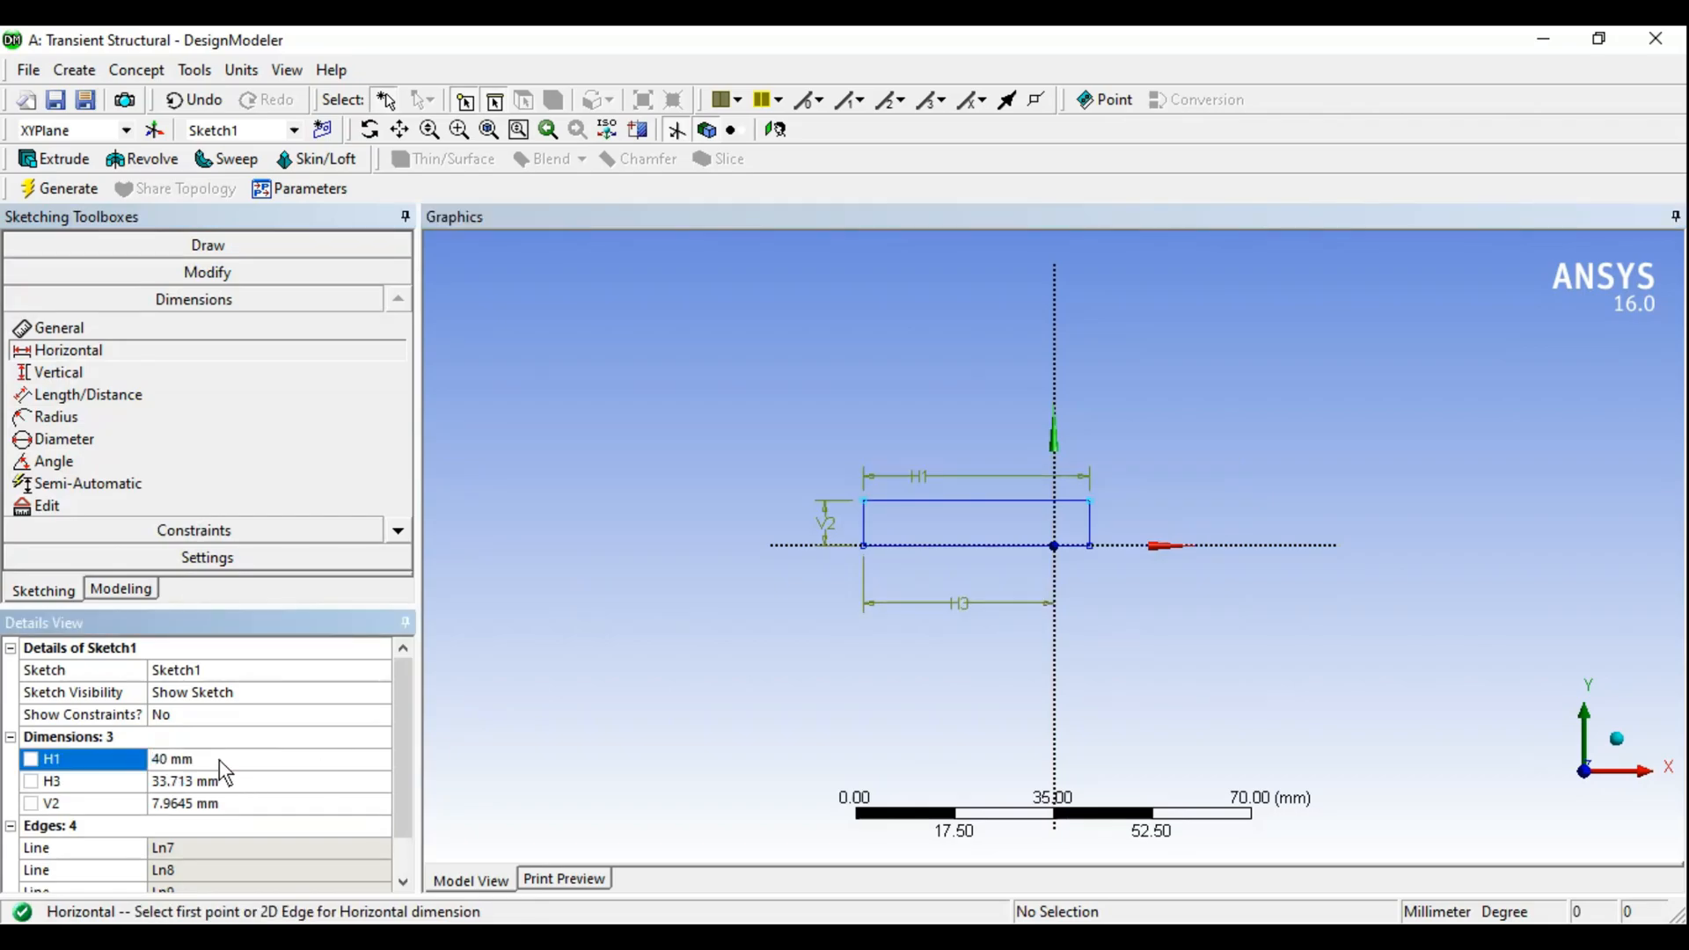
pyautogui.click(281, 779)
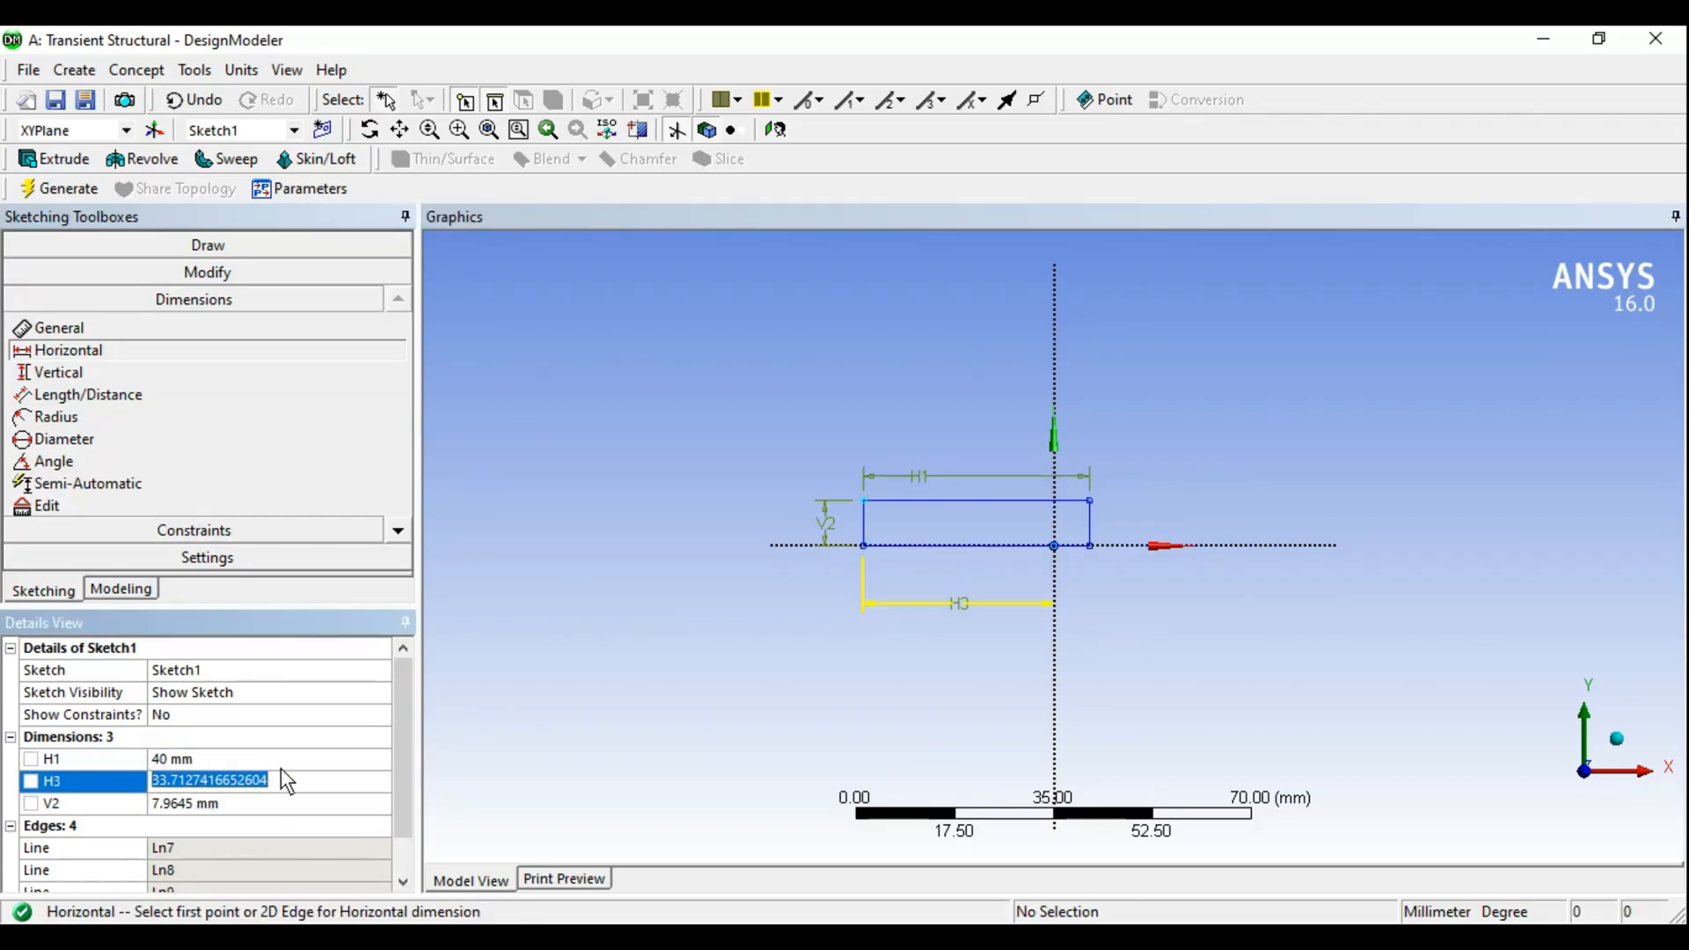
pyautogui.write('20')
pyautogui.press('Return')
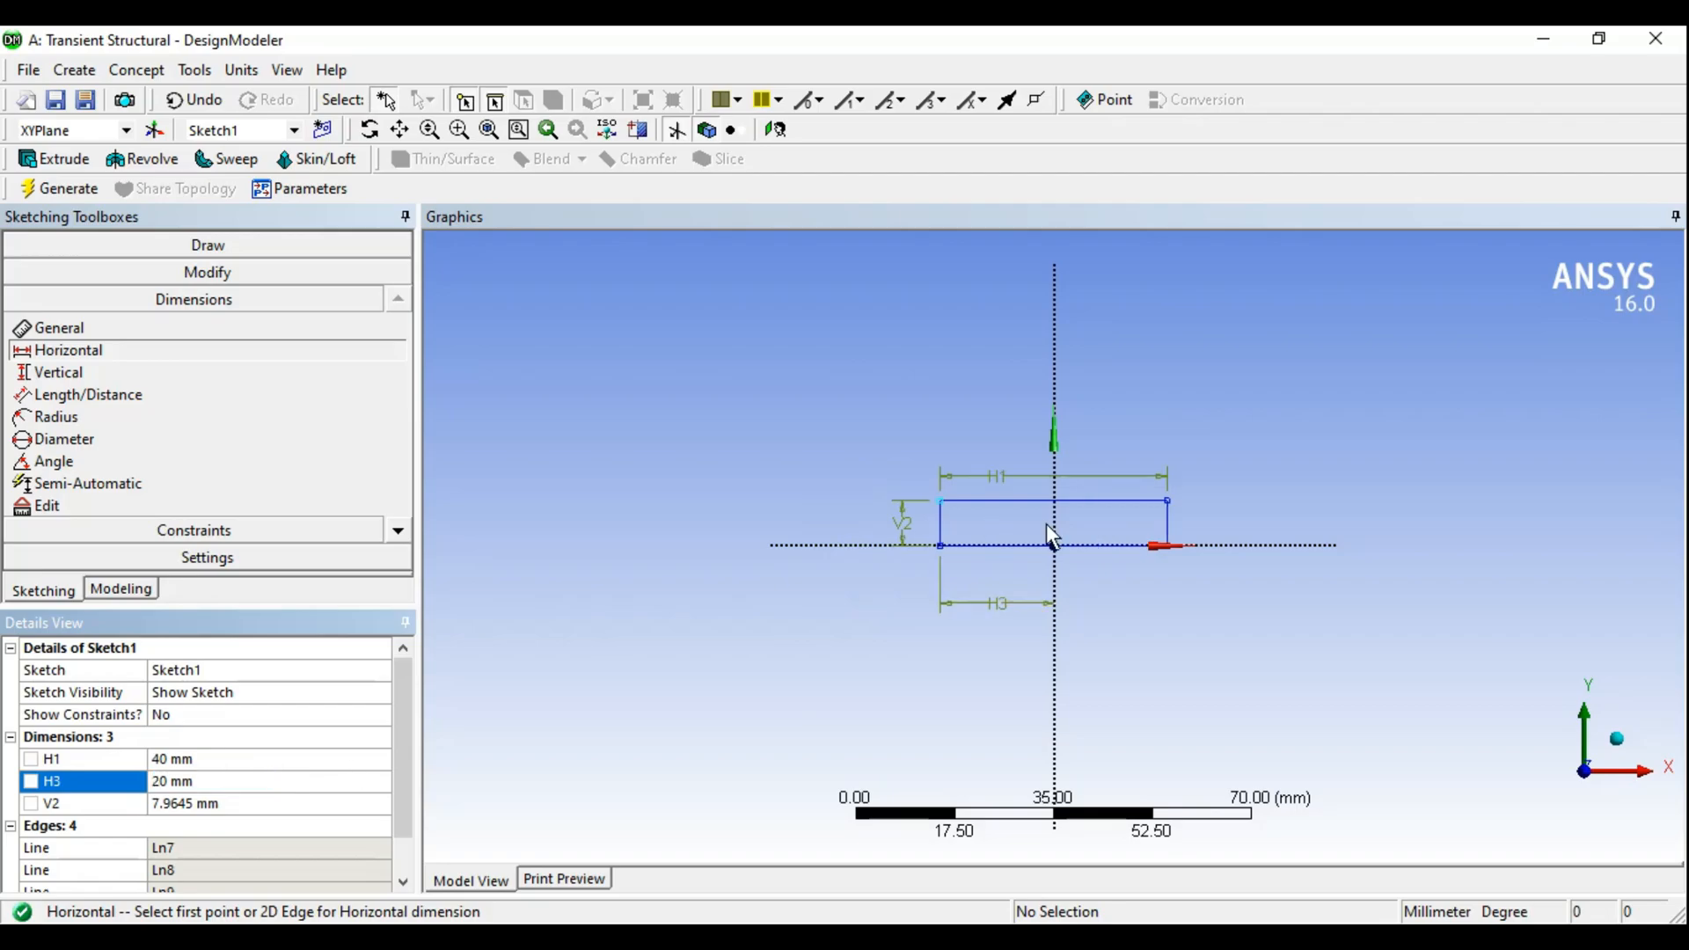
pyautogui.click(236, 801)
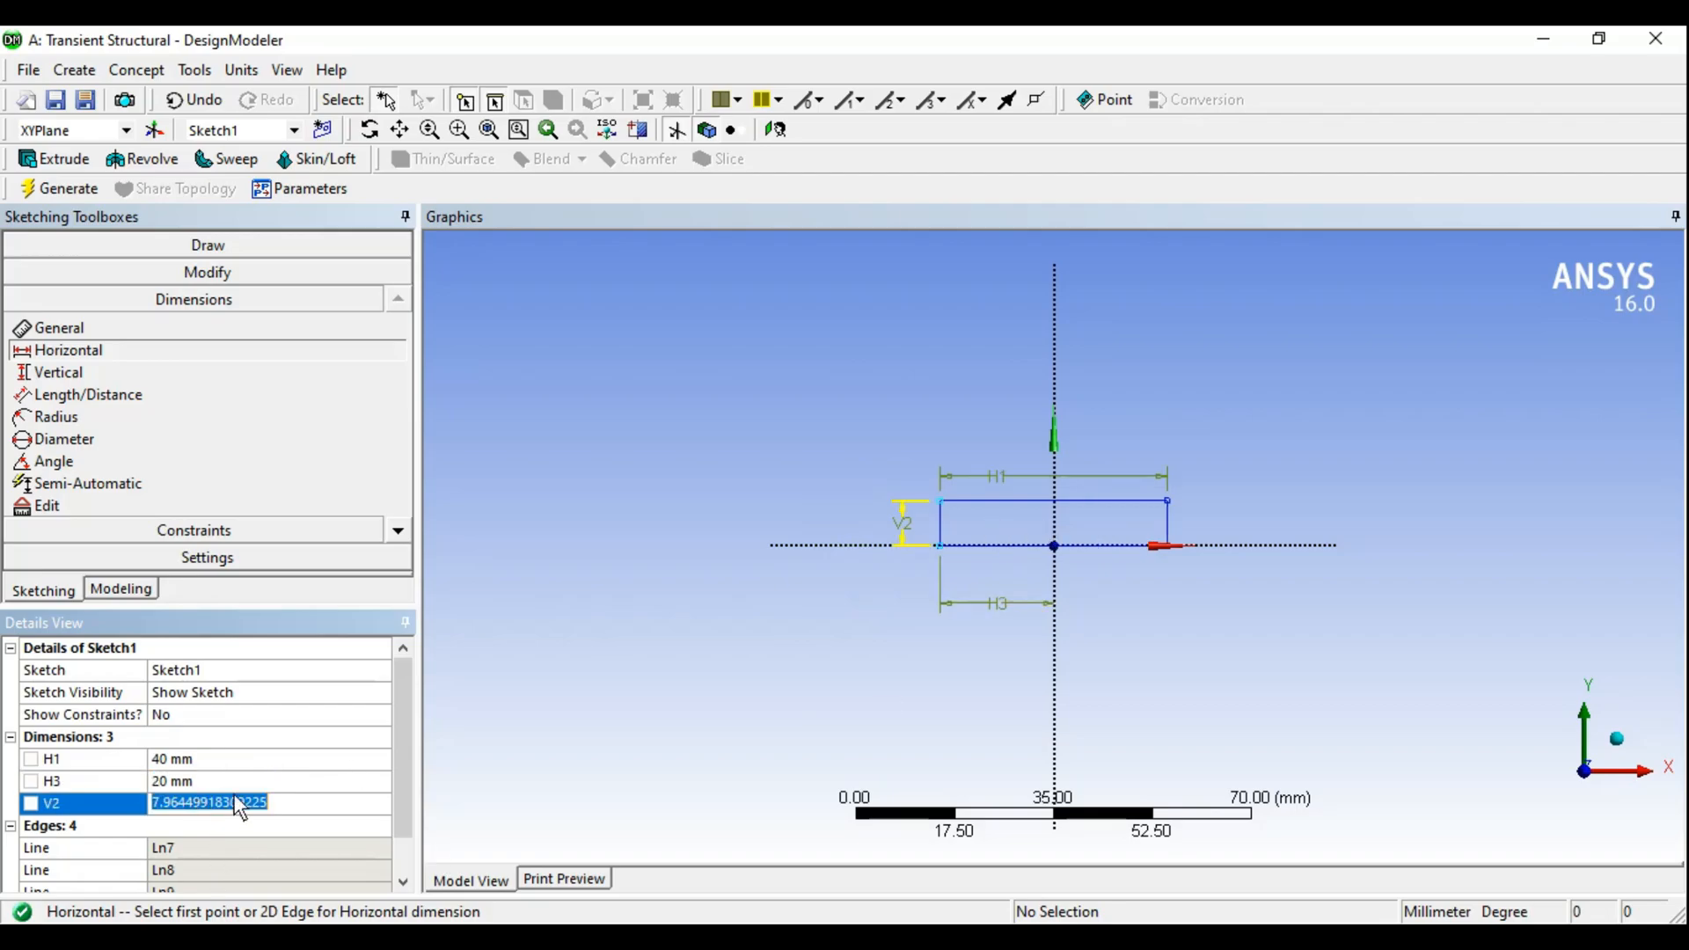
pyautogui.write('10')
pyautogui.press('Return')
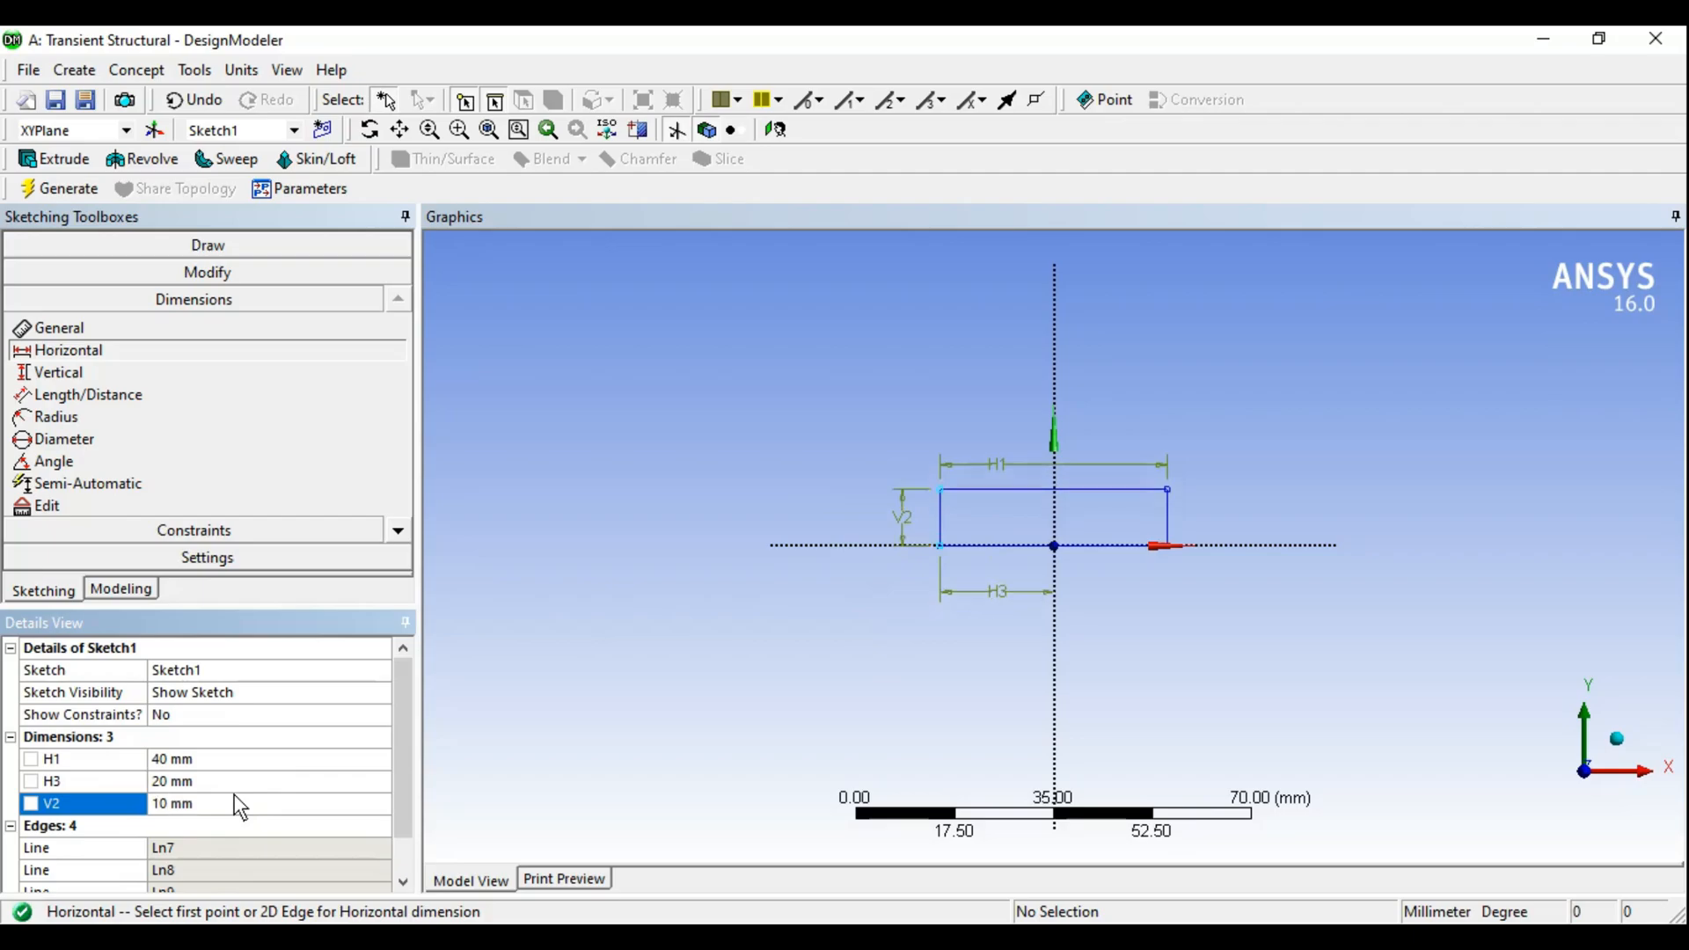
# Start an extrusion of Sketch1 with the direction set to Both - Symmetric
pyautogui.moveTo(900, 591)
pyautogui.mouseDown(button='middle')
pyautogui.moveTo(1084, 603)
pyautogui.moveTo(1053, 623)
pyautogui.mouseUp(button='middle')
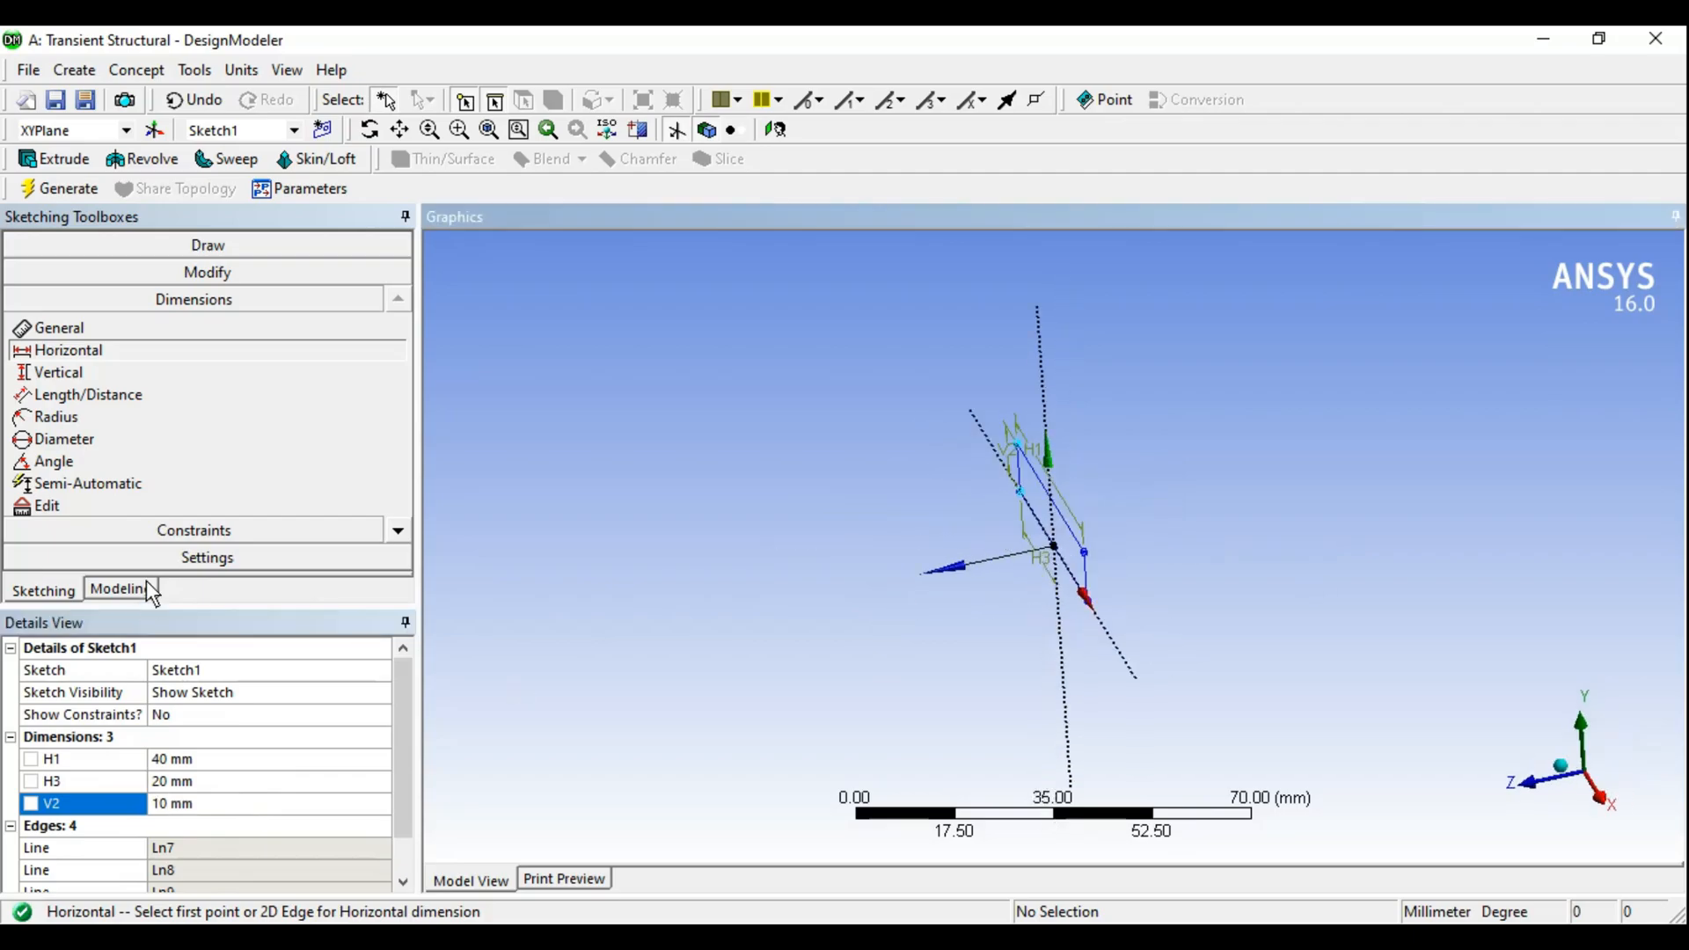
pyautogui.click(121, 588)
pyautogui.click(51, 265)
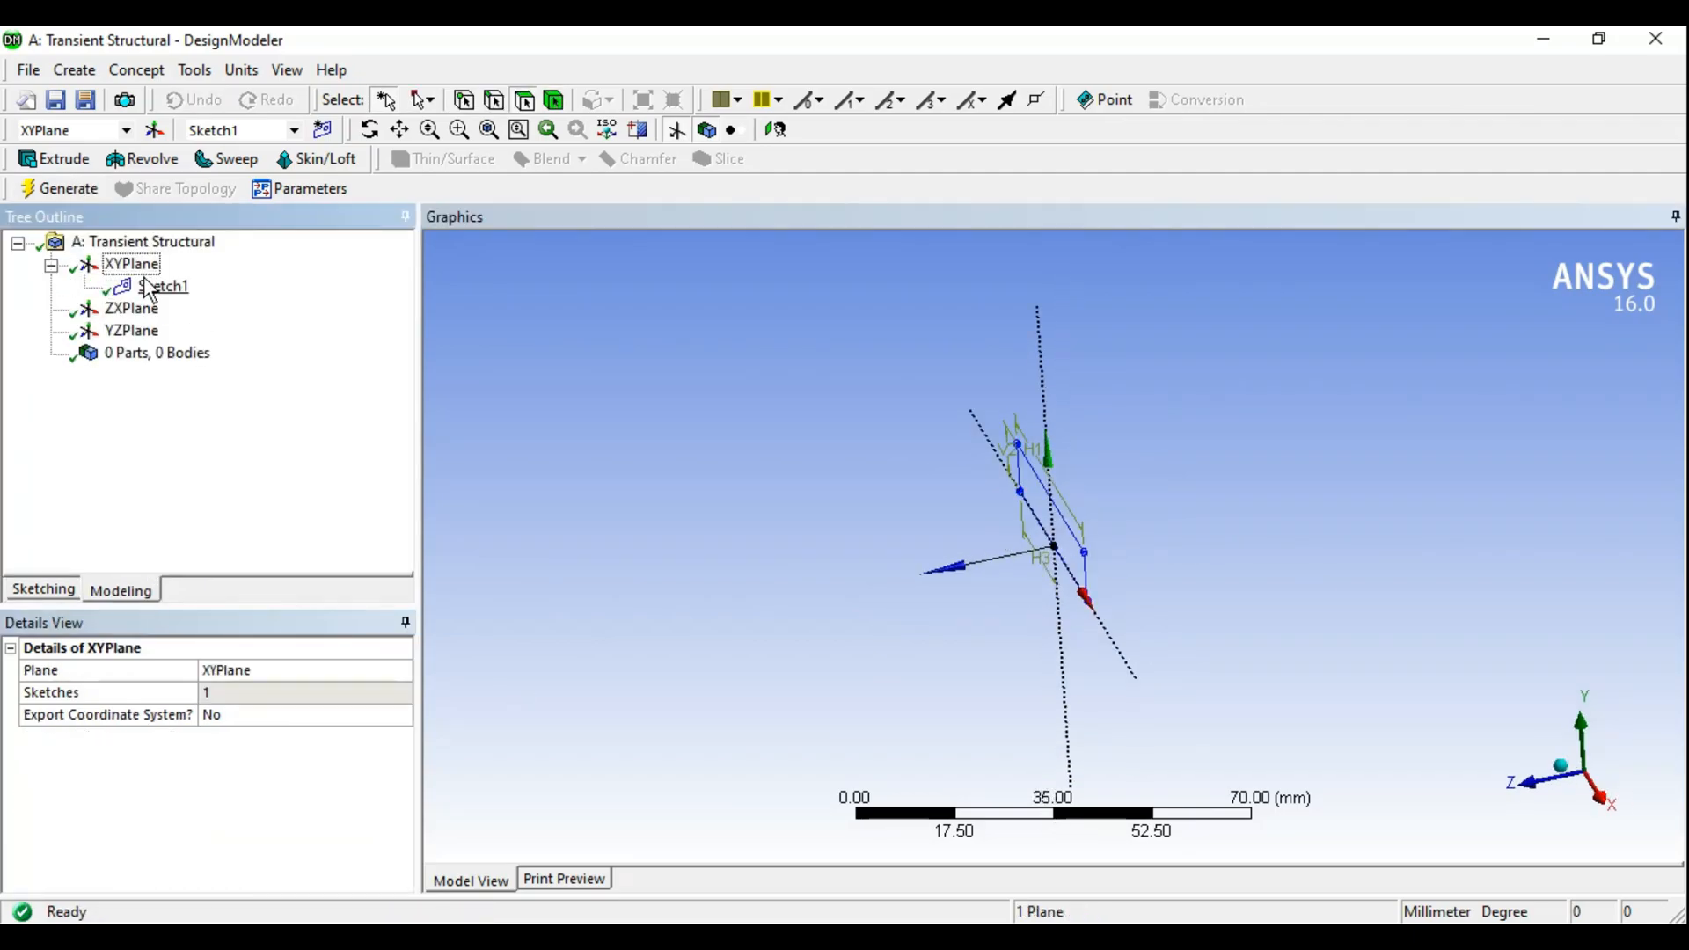
pyautogui.click(163, 286)
pyautogui.click(55, 161)
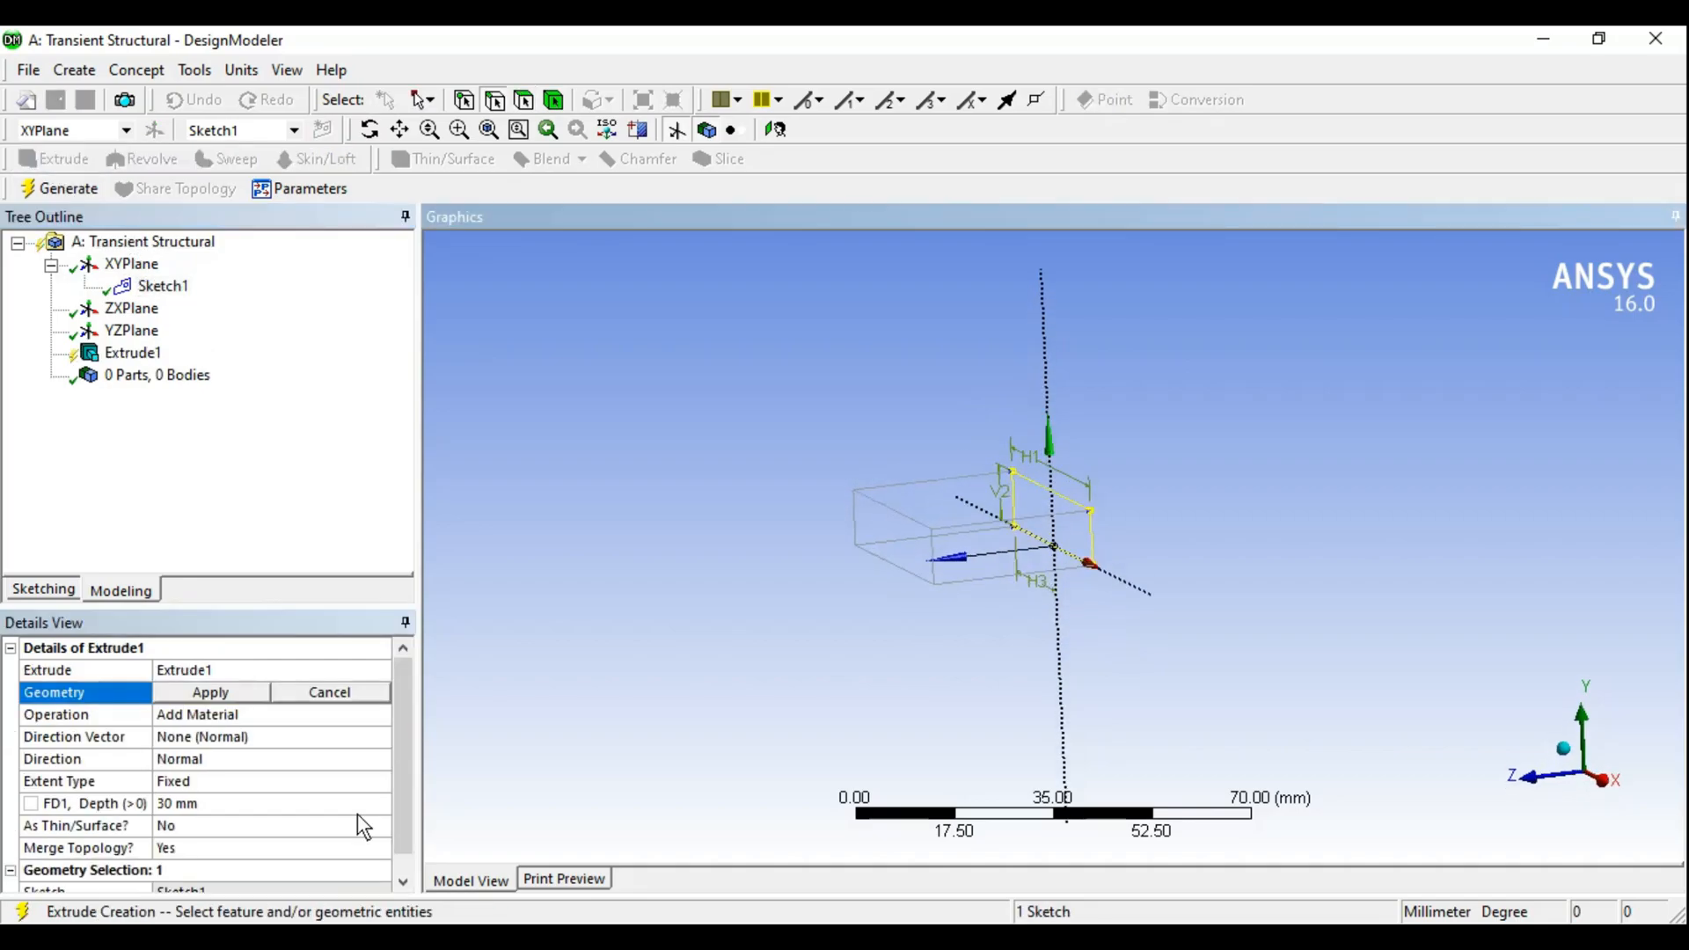
pyautogui.click(242, 694)
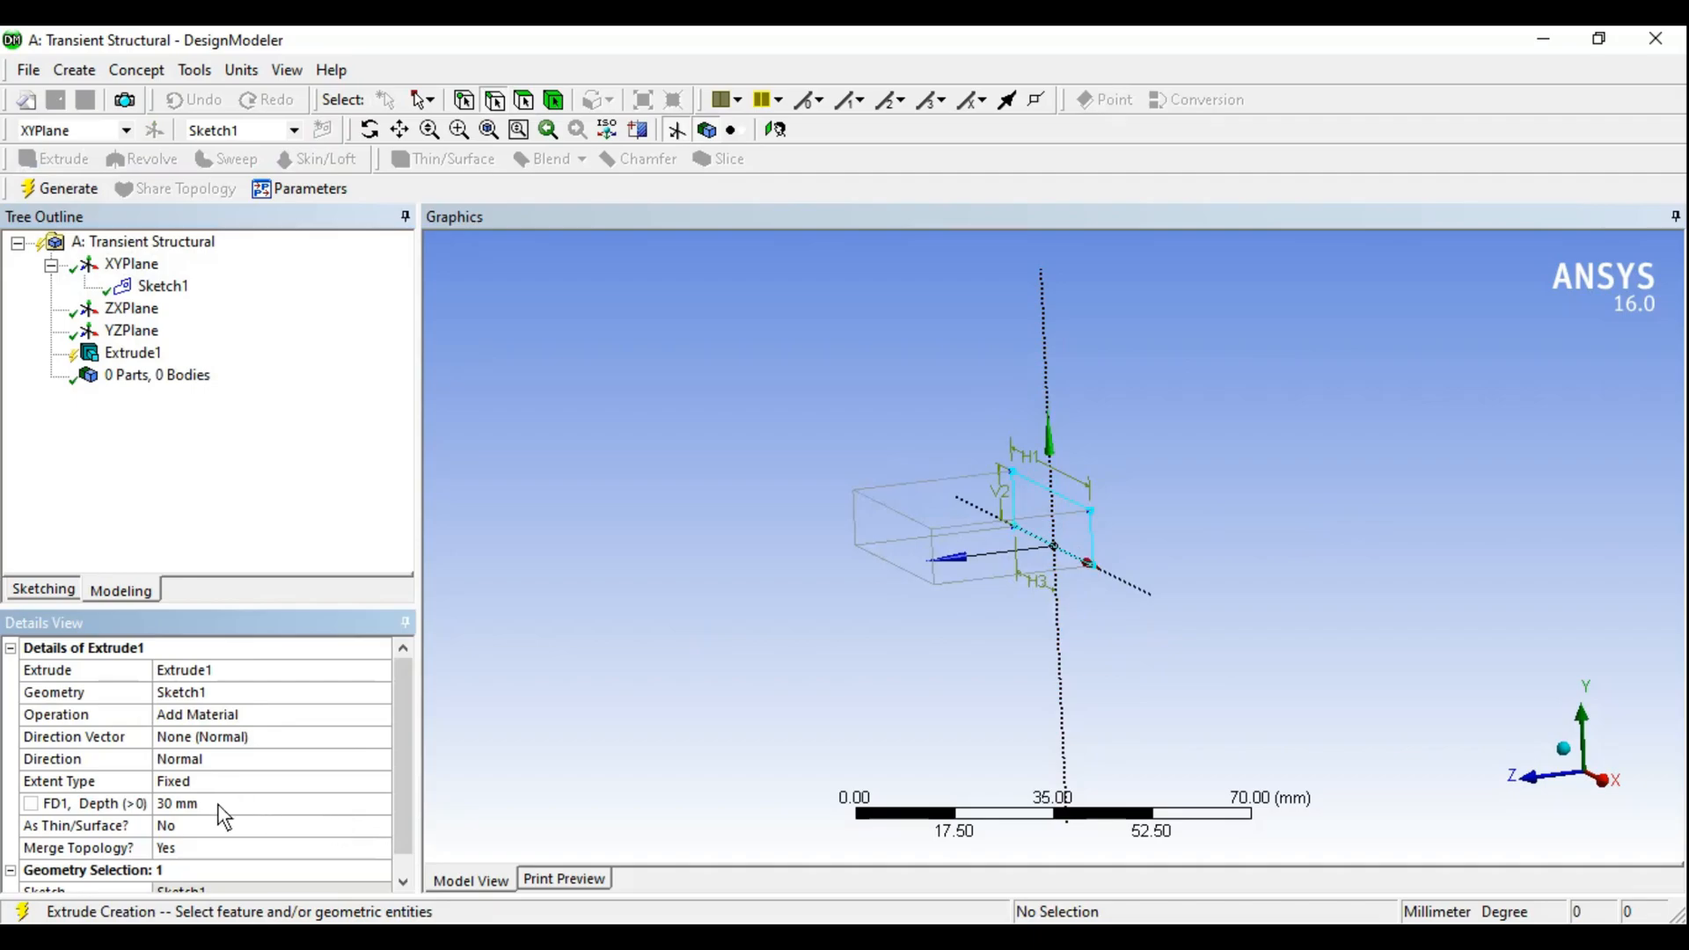
pyautogui.click(299, 759)
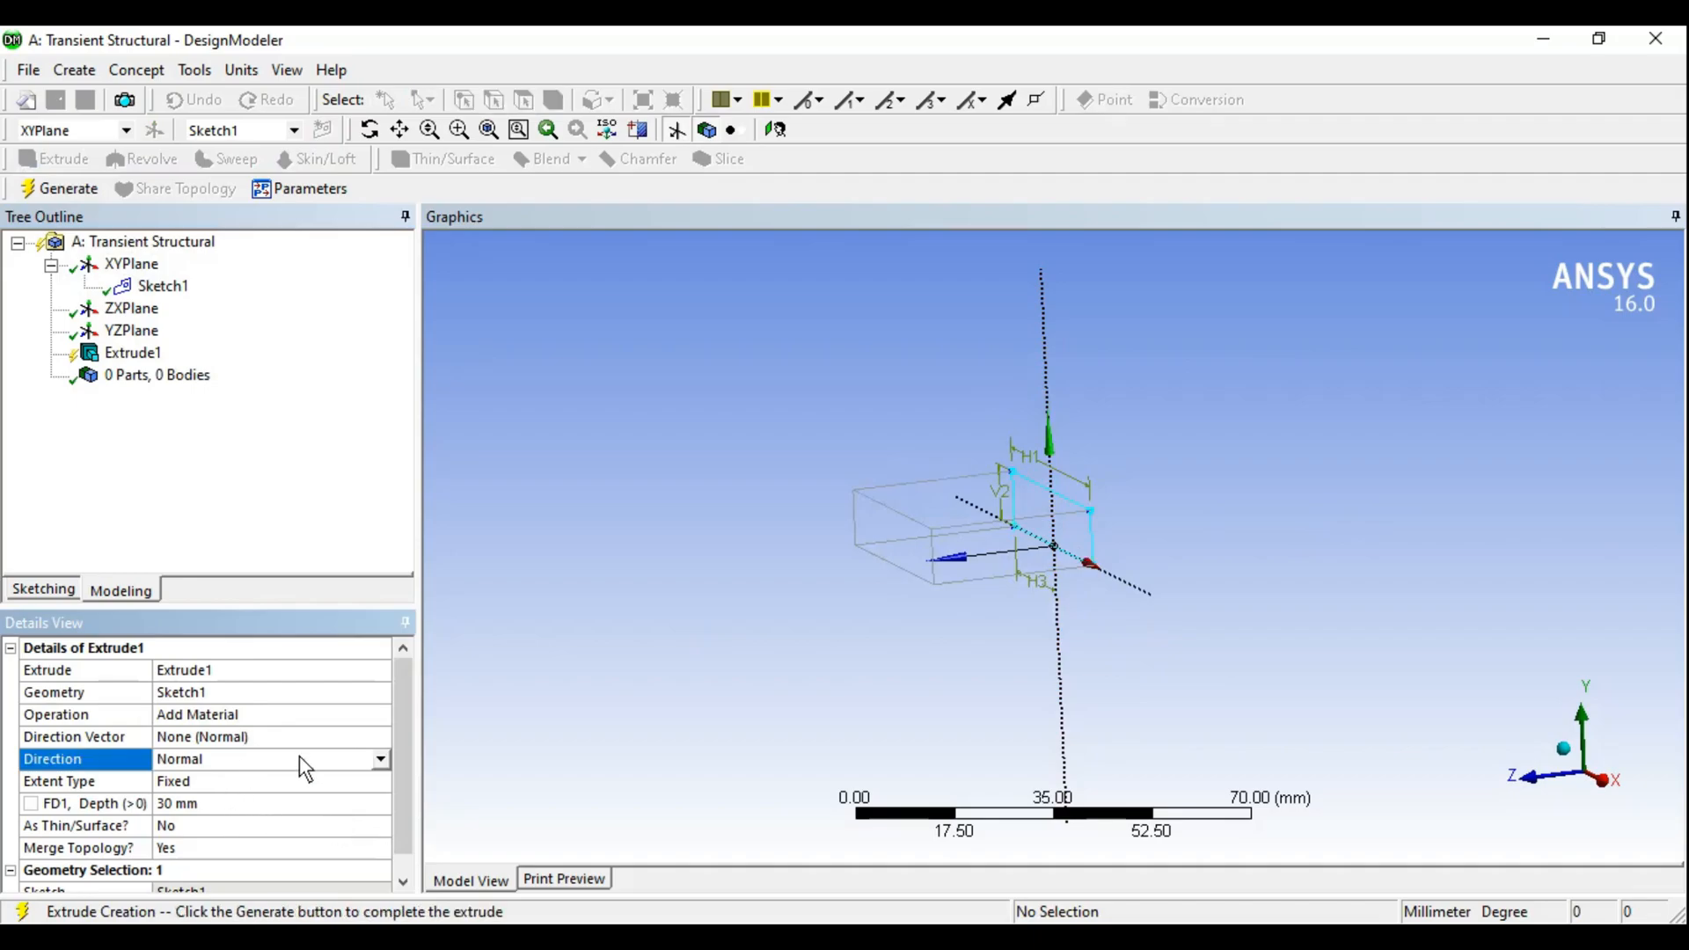
pyautogui.click(381, 759)
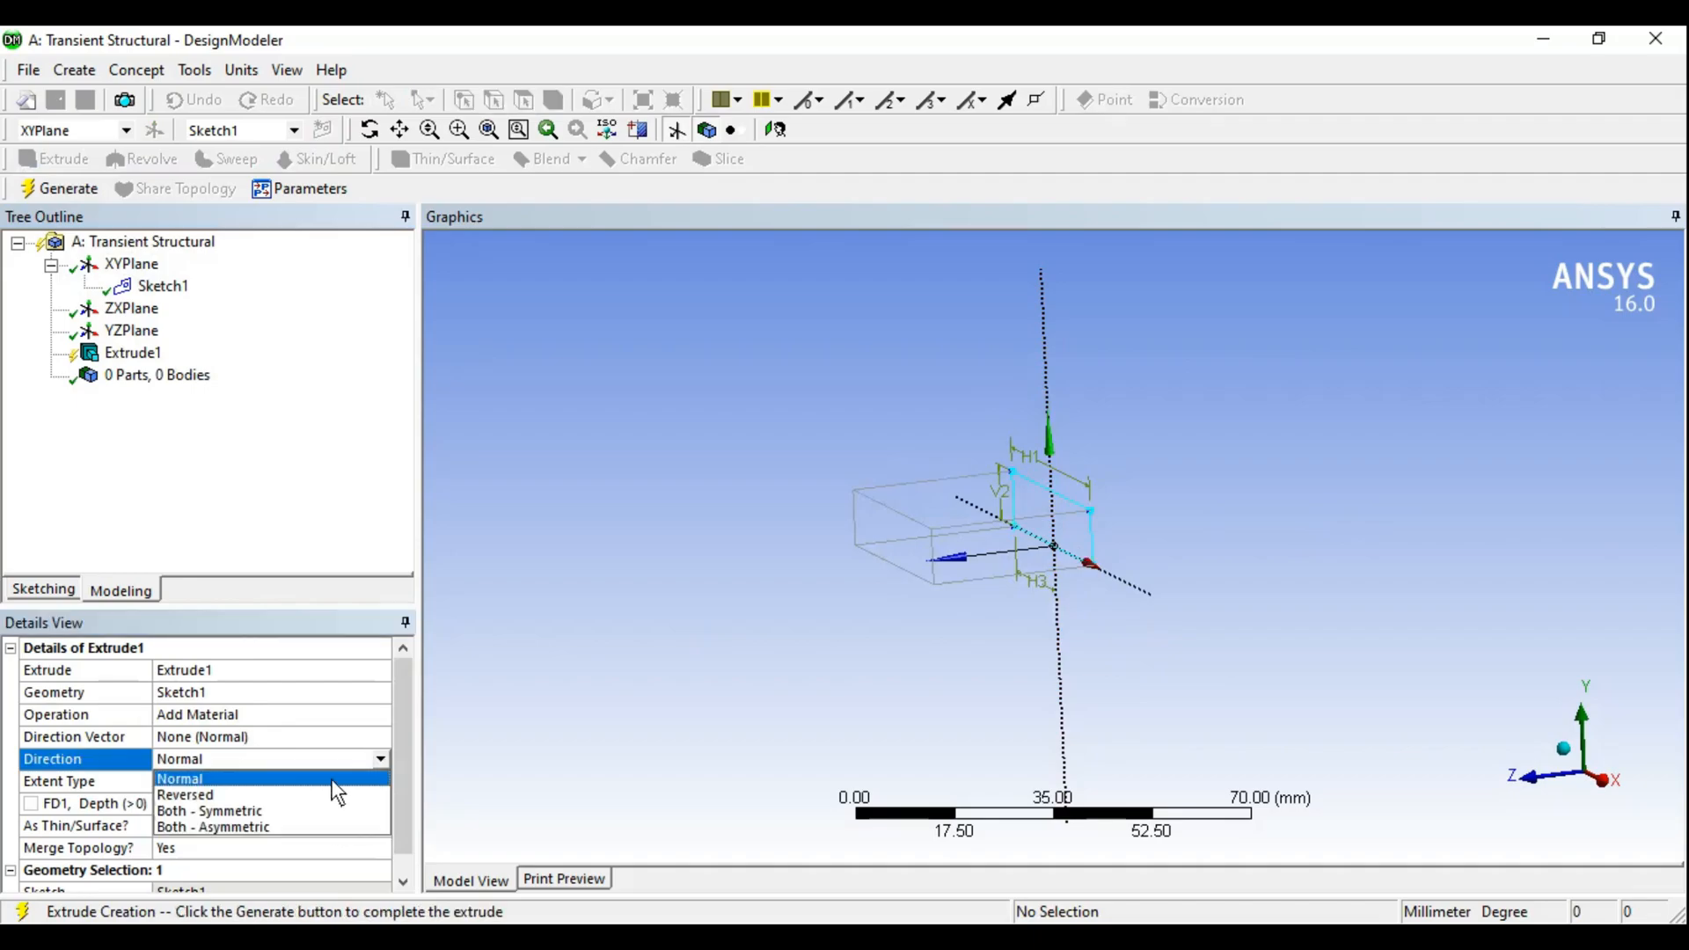
pyautogui.click(231, 809)
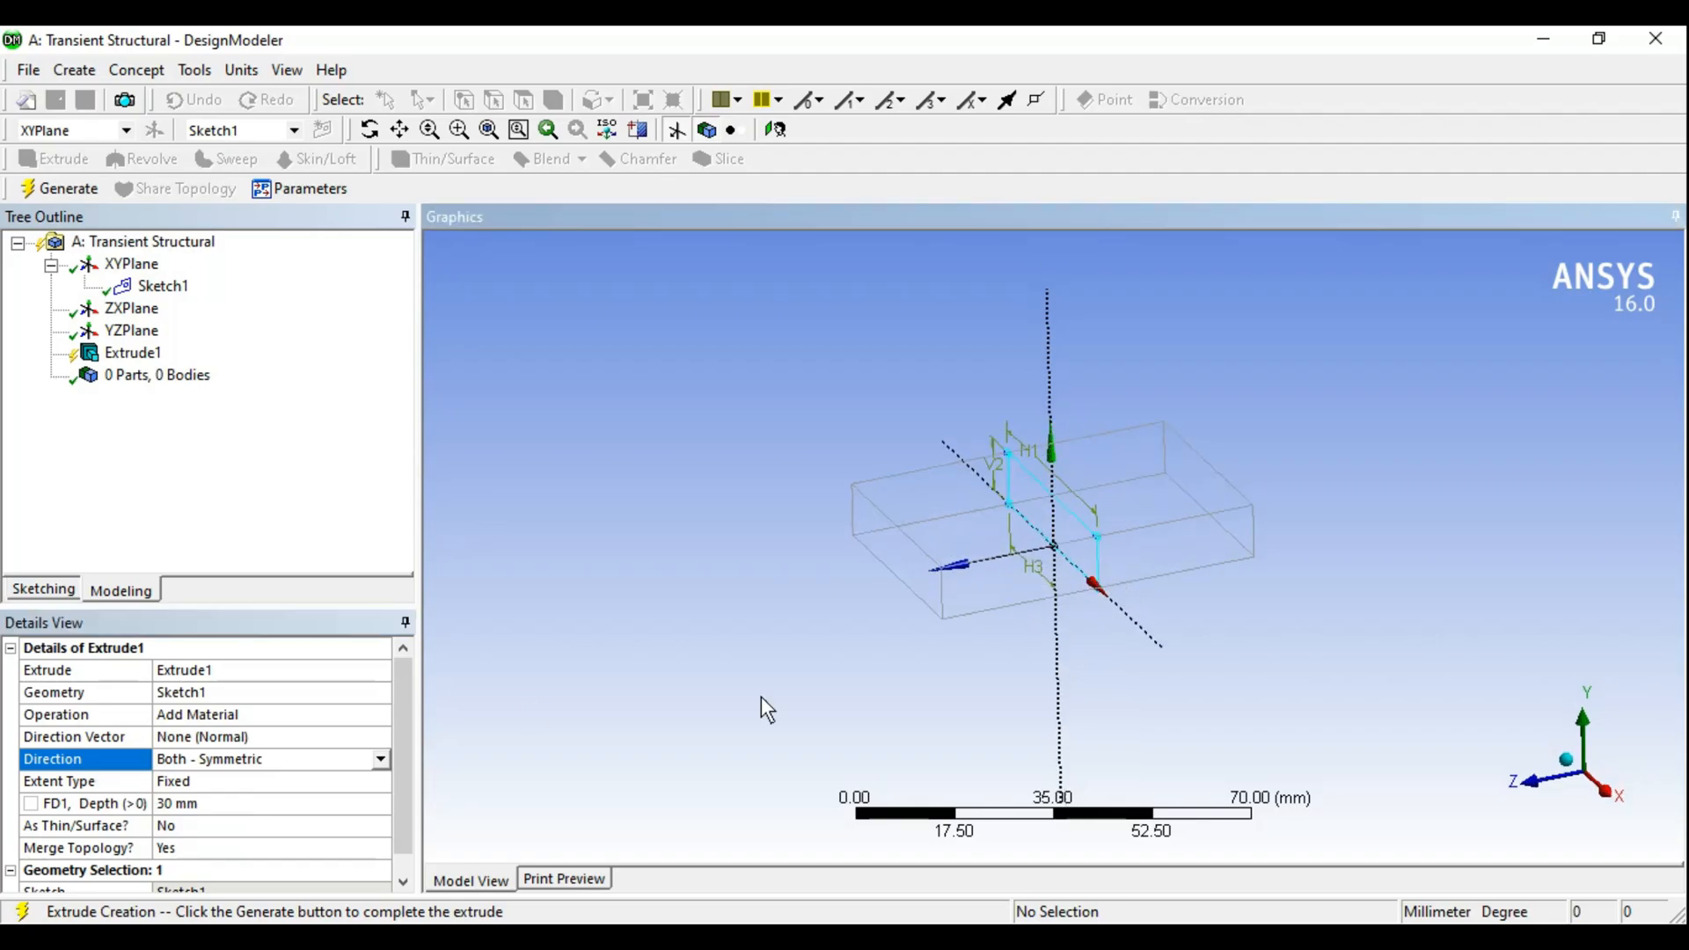
# Set the extrusion depth to 120 mm and generate the solid bar
pyautogui.click(199, 803)
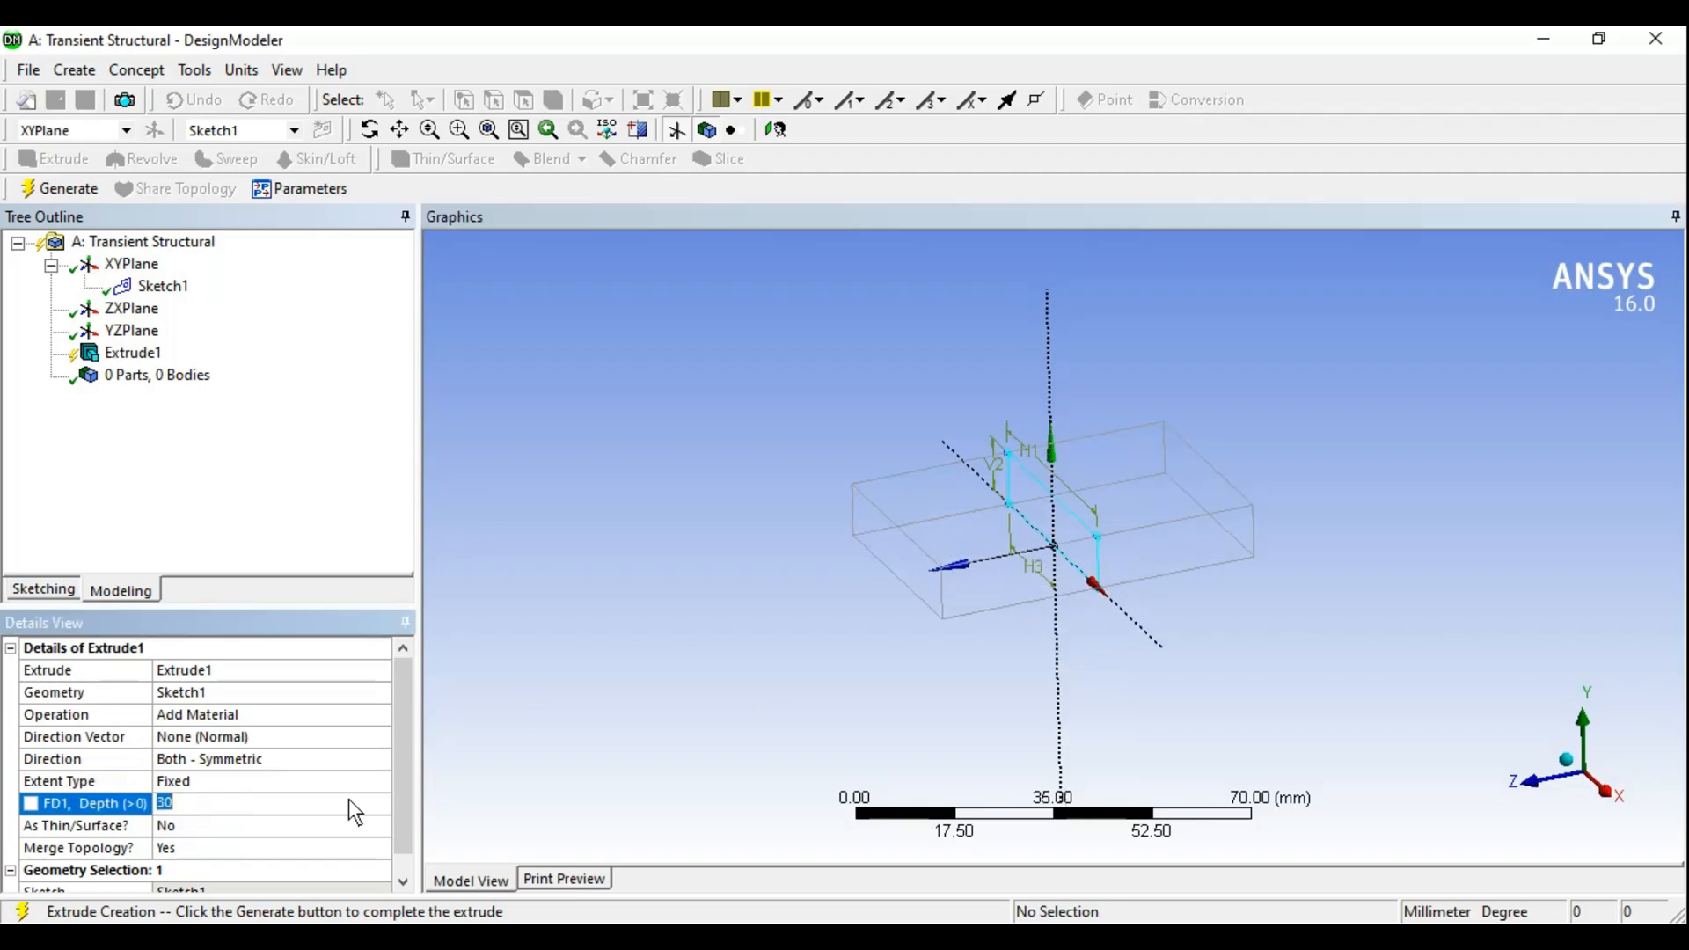
pyautogui.write('120')
pyautogui.press('Return')
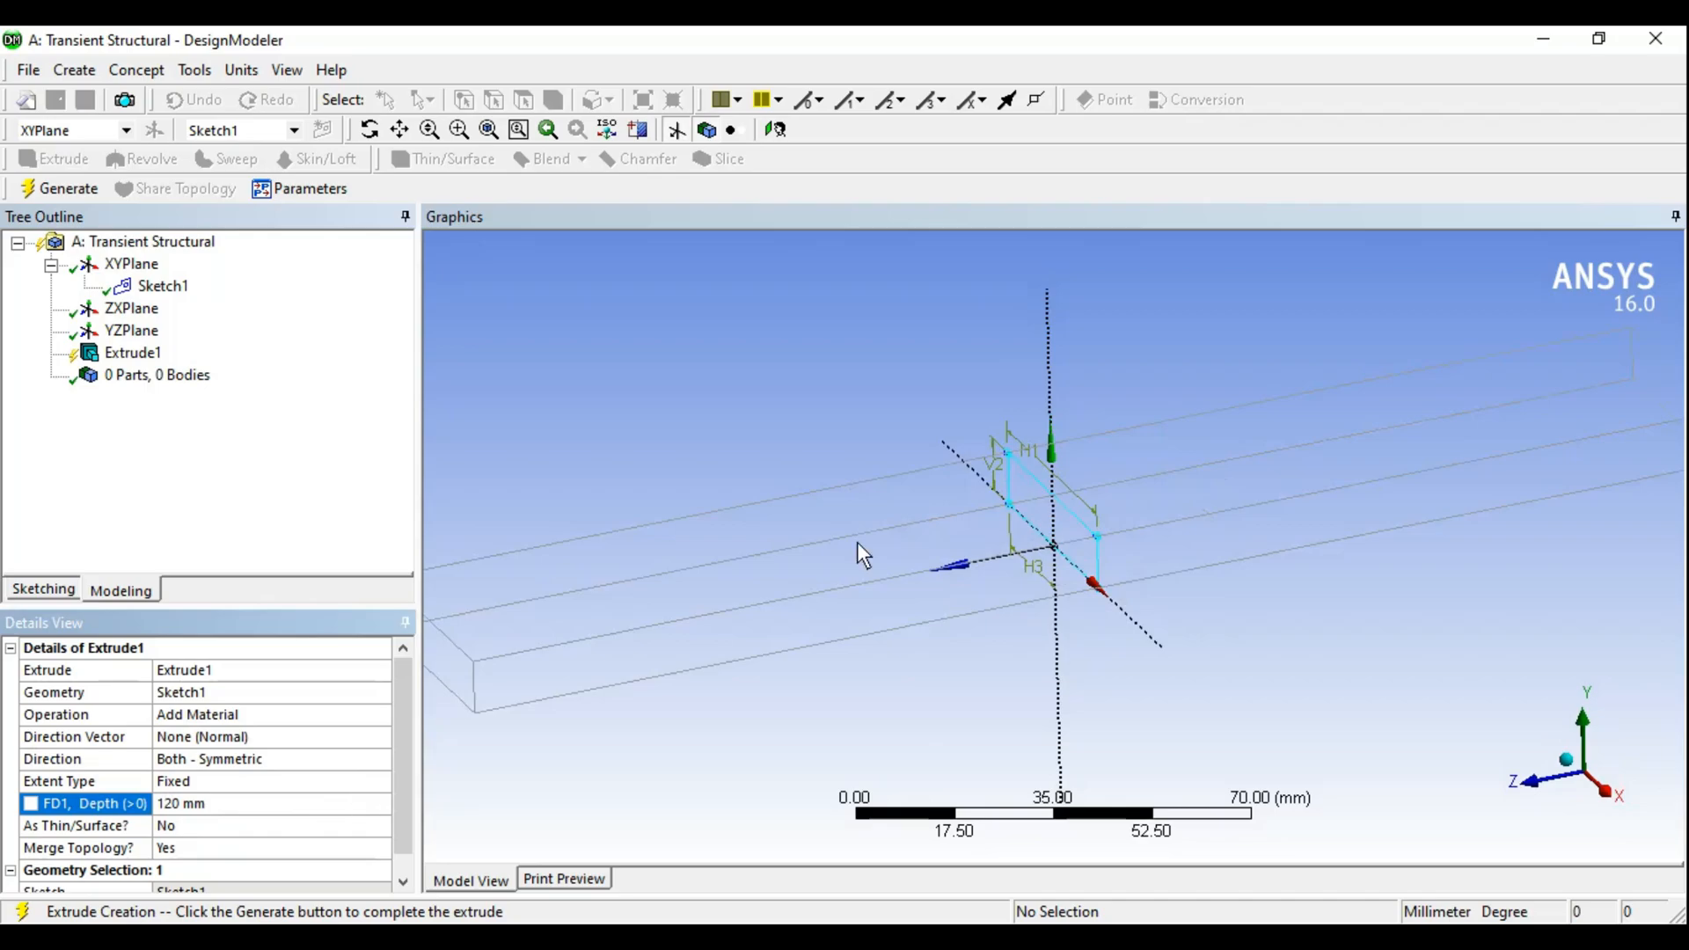
pyautogui.scroll(-2, 927, 541)
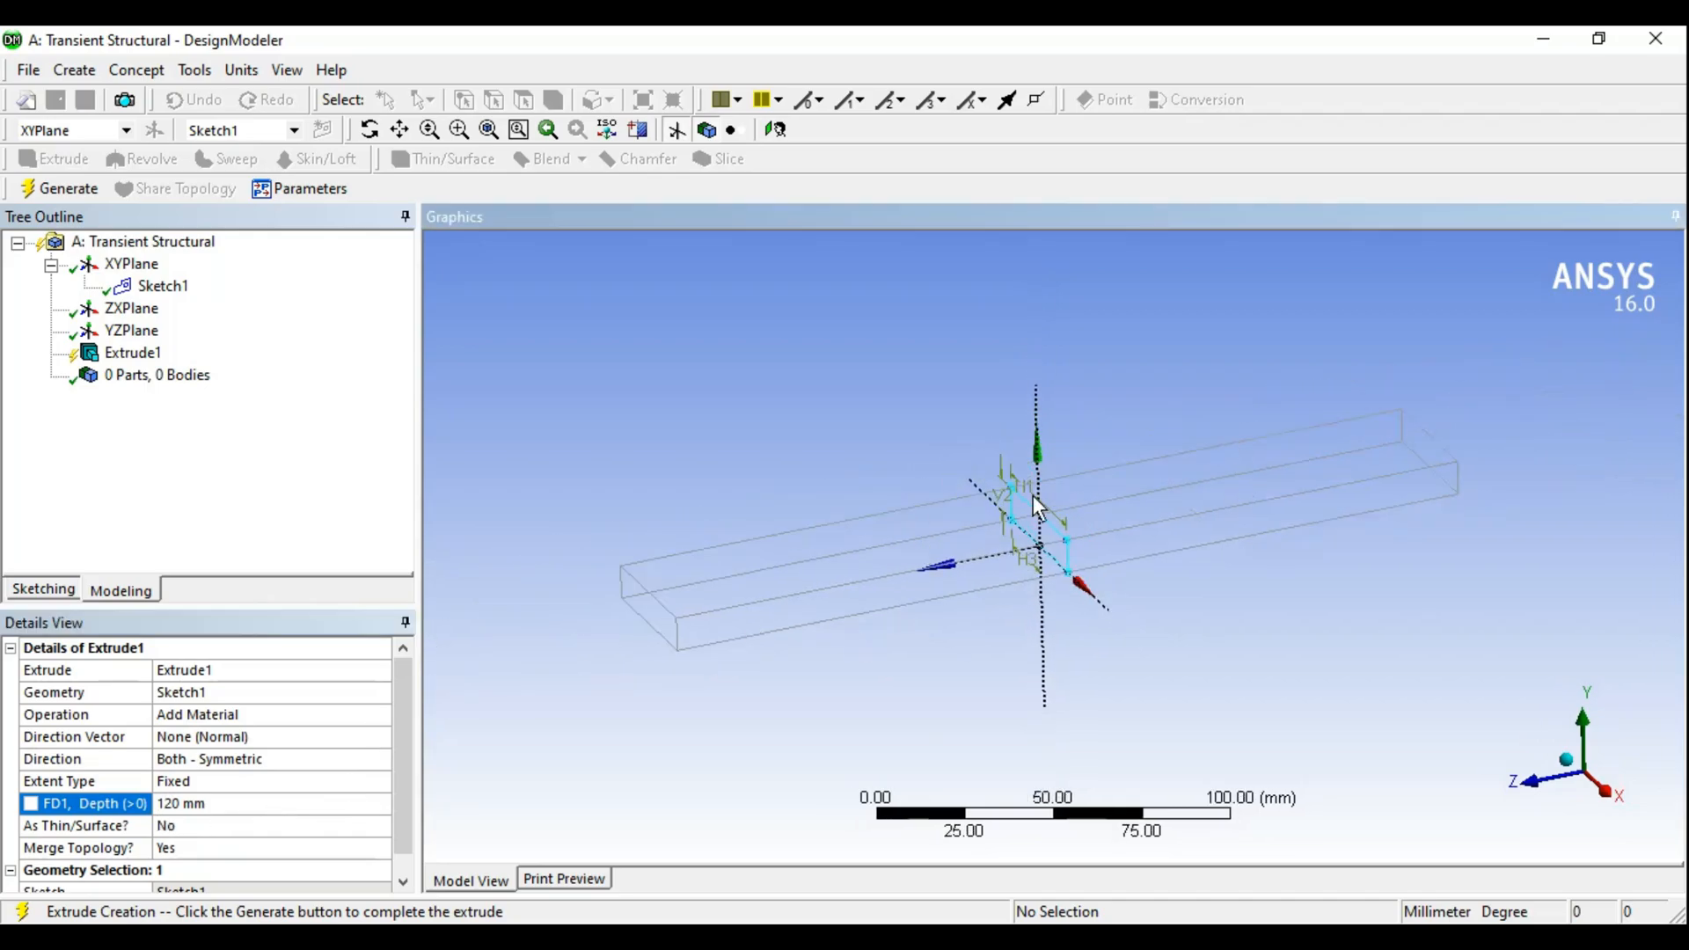
pyautogui.click(54, 188)
# Make ZXPlane the active plane and look at it face-on
pyautogui.moveTo(973, 631); pyautogui.dragTo(1153, 607, button='middle')
pyautogui.scroll(3, 1112, 626)
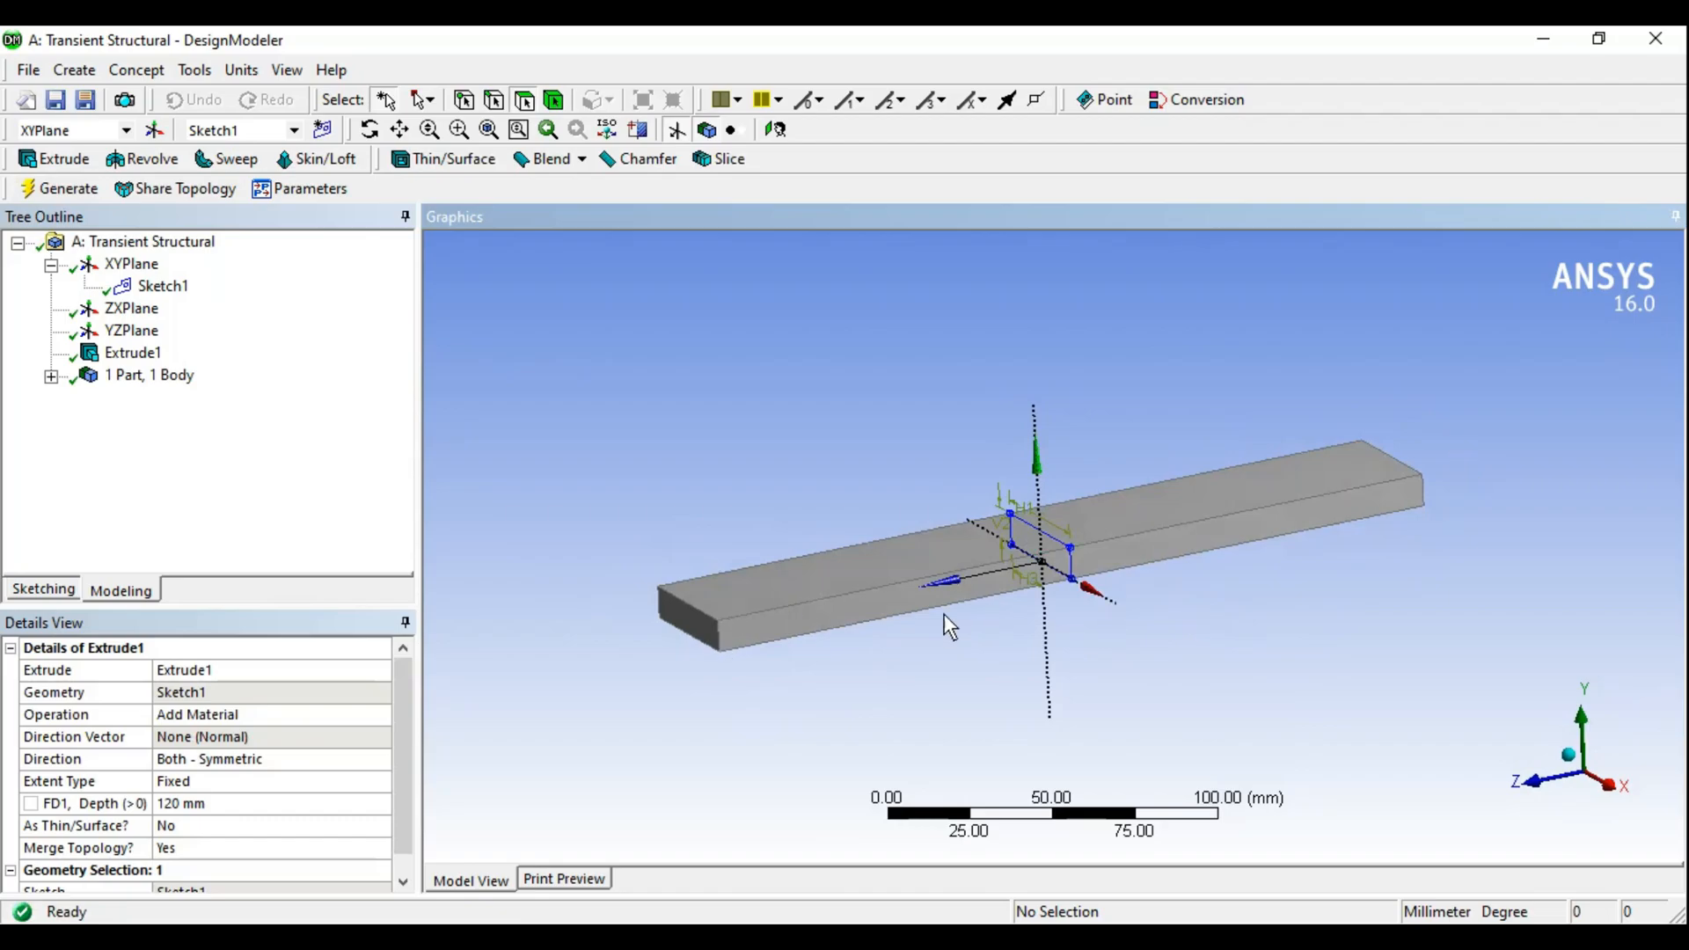
pyautogui.moveTo(1175, 528); pyautogui.dragTo(1290, 537, button='middle')
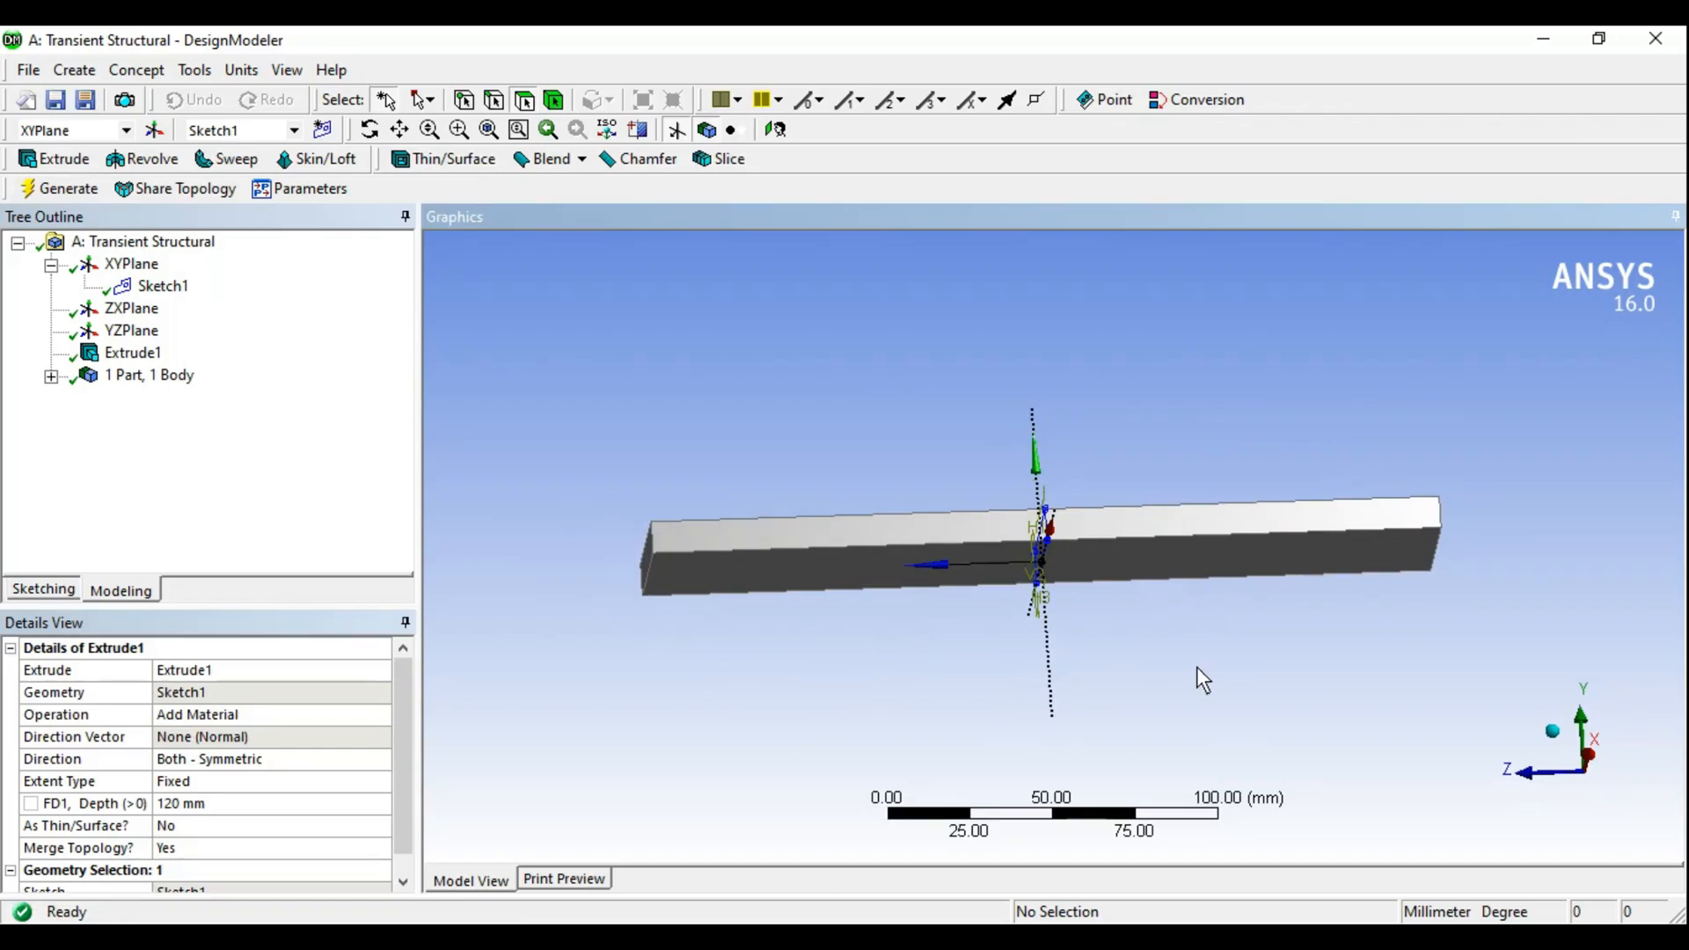
pyautogui.moveTo(1098, 609); pyautogui.dragTo(1112, 605, button='middle')
pyautogui.moveTo(1122, 546); pyautogui.dragTo(1200, 556, button='middle')
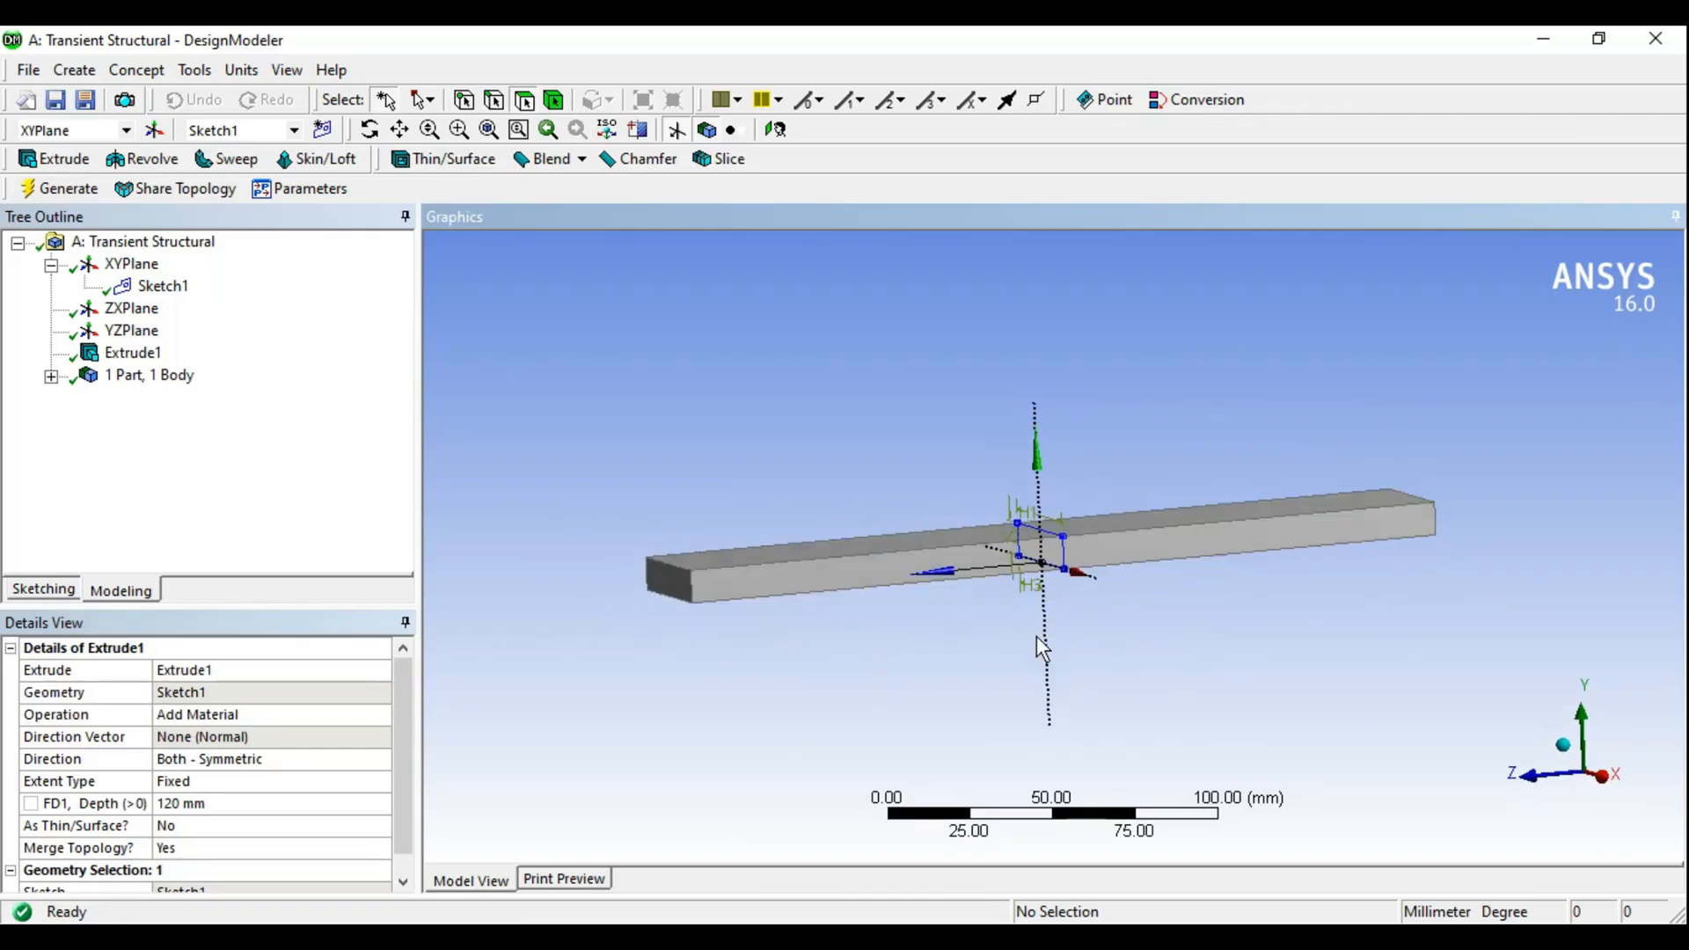
pyautogui.click(132, 264)
pyautogui.moveTo(1045, 469); pyautogui.dragTo(1056, 432, button='middle')
pyautogui.click(133, 309)
pyautogui.click(132, 308)
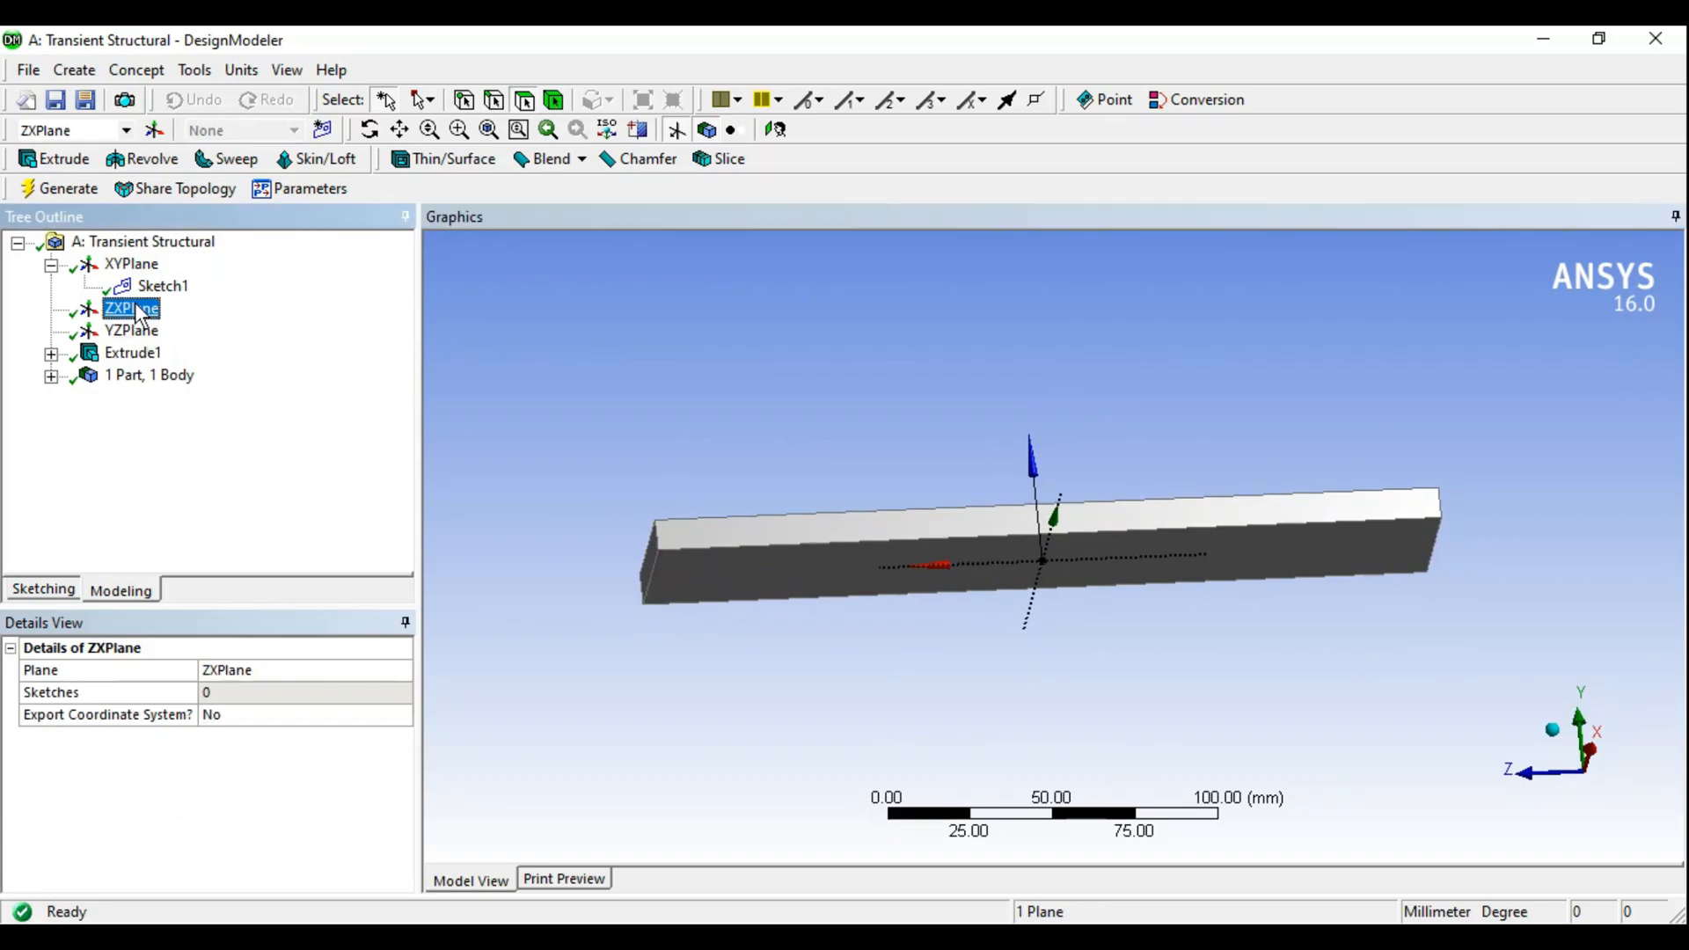
pyautogui.rightClick(139, 308)
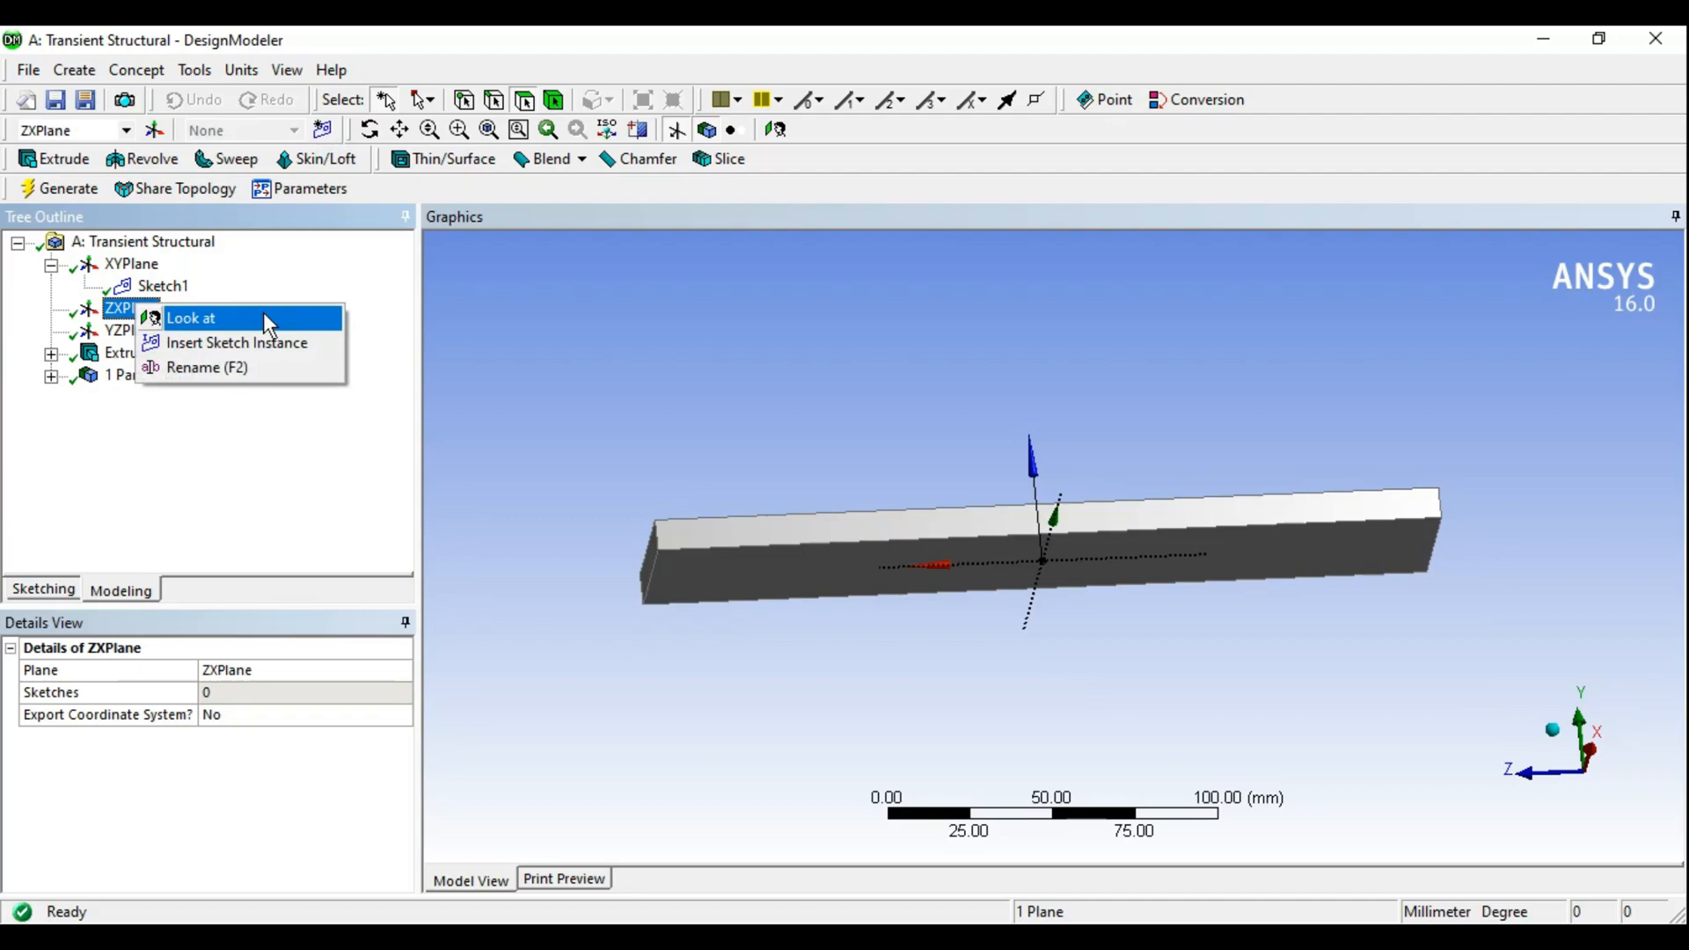
pyautogui.click(209, 315)
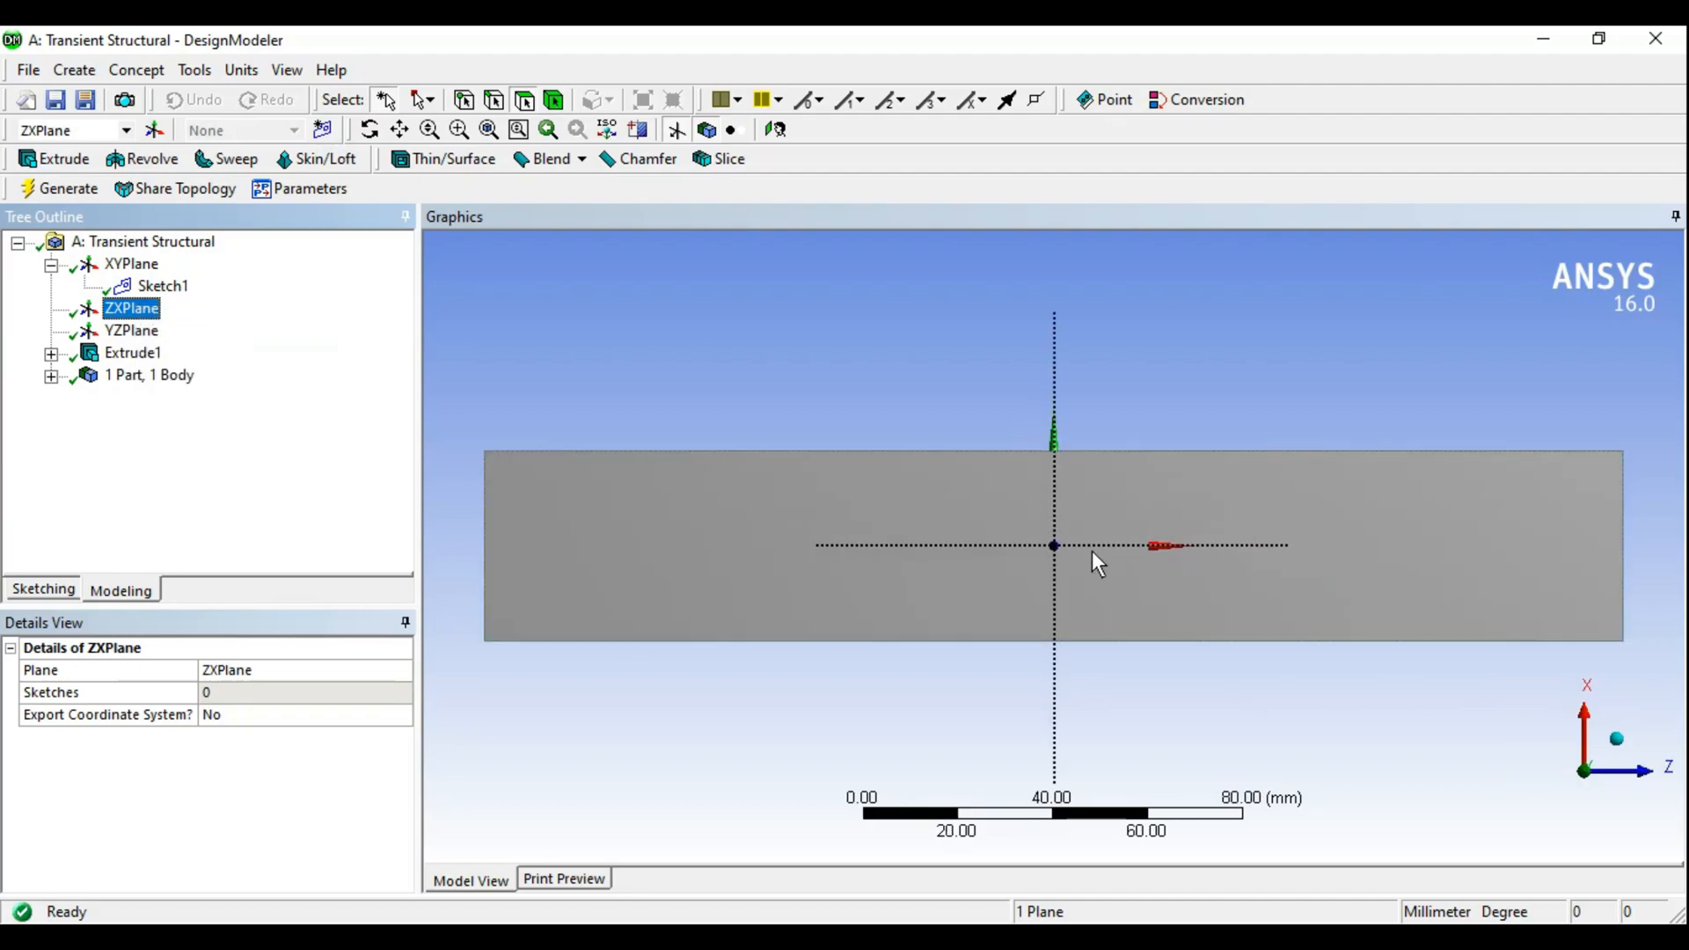
# Sketch two rectangles across the bar's full width, about 9 × 40 mm left of the vertical axis and about 8 × 40 mm right of it
pyautogui.click(40, 590)
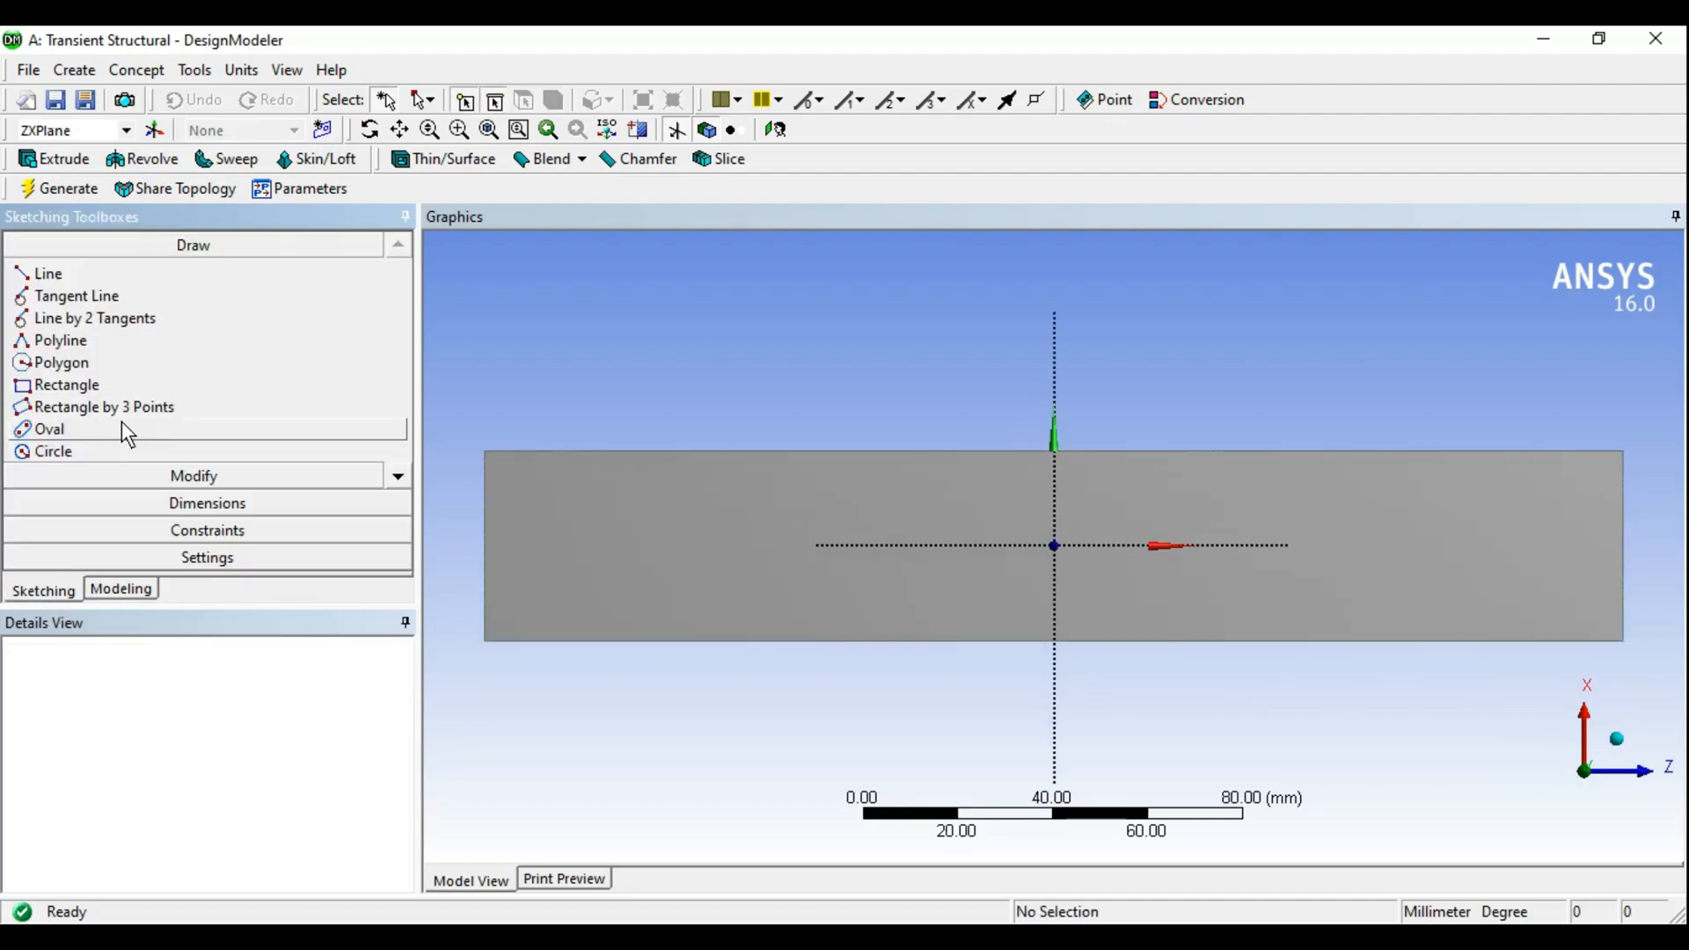
pyautogui.click(84, 386)
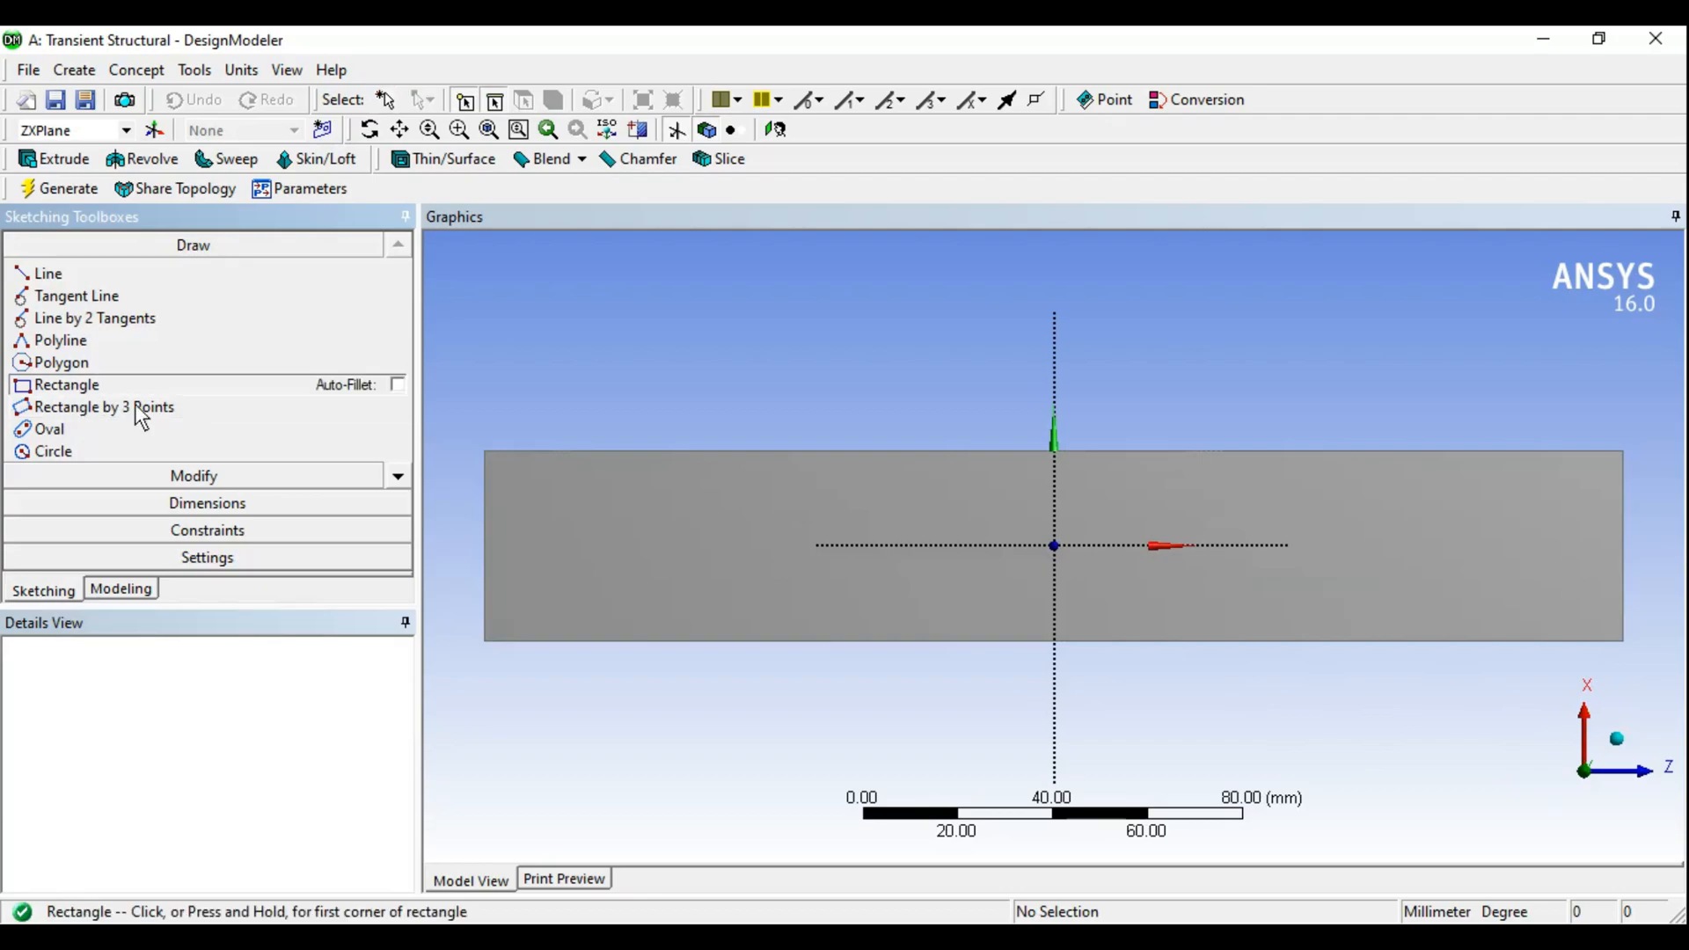
pyautogui.click(760, 453)
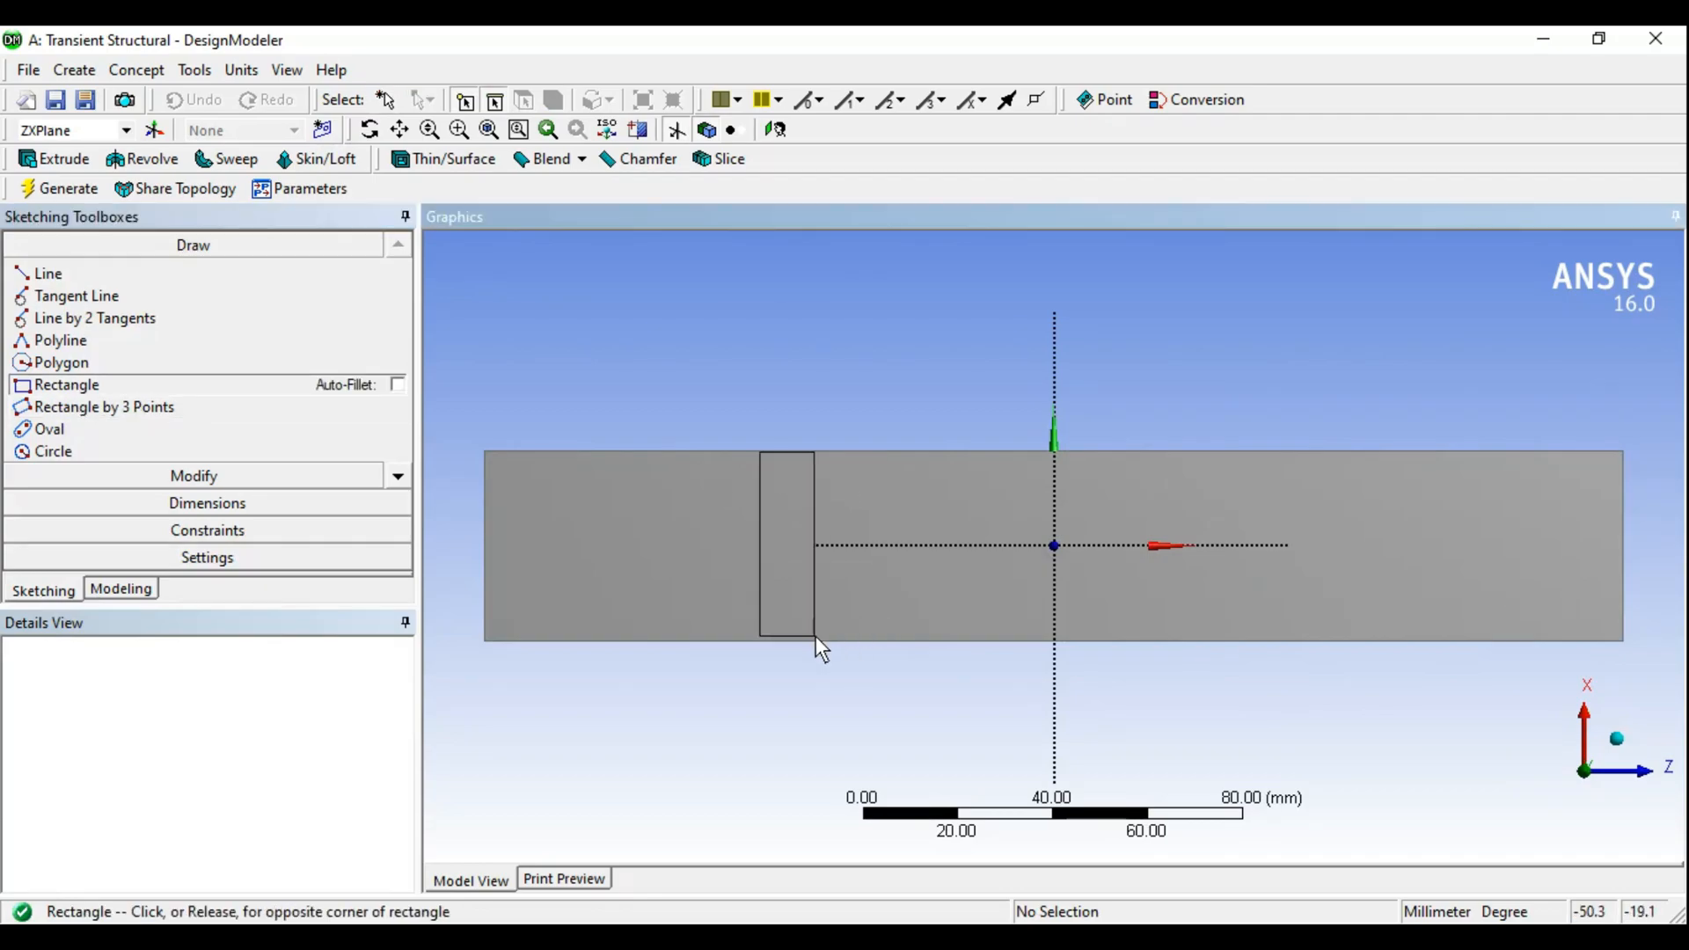
pyautogui.click(805, 640)
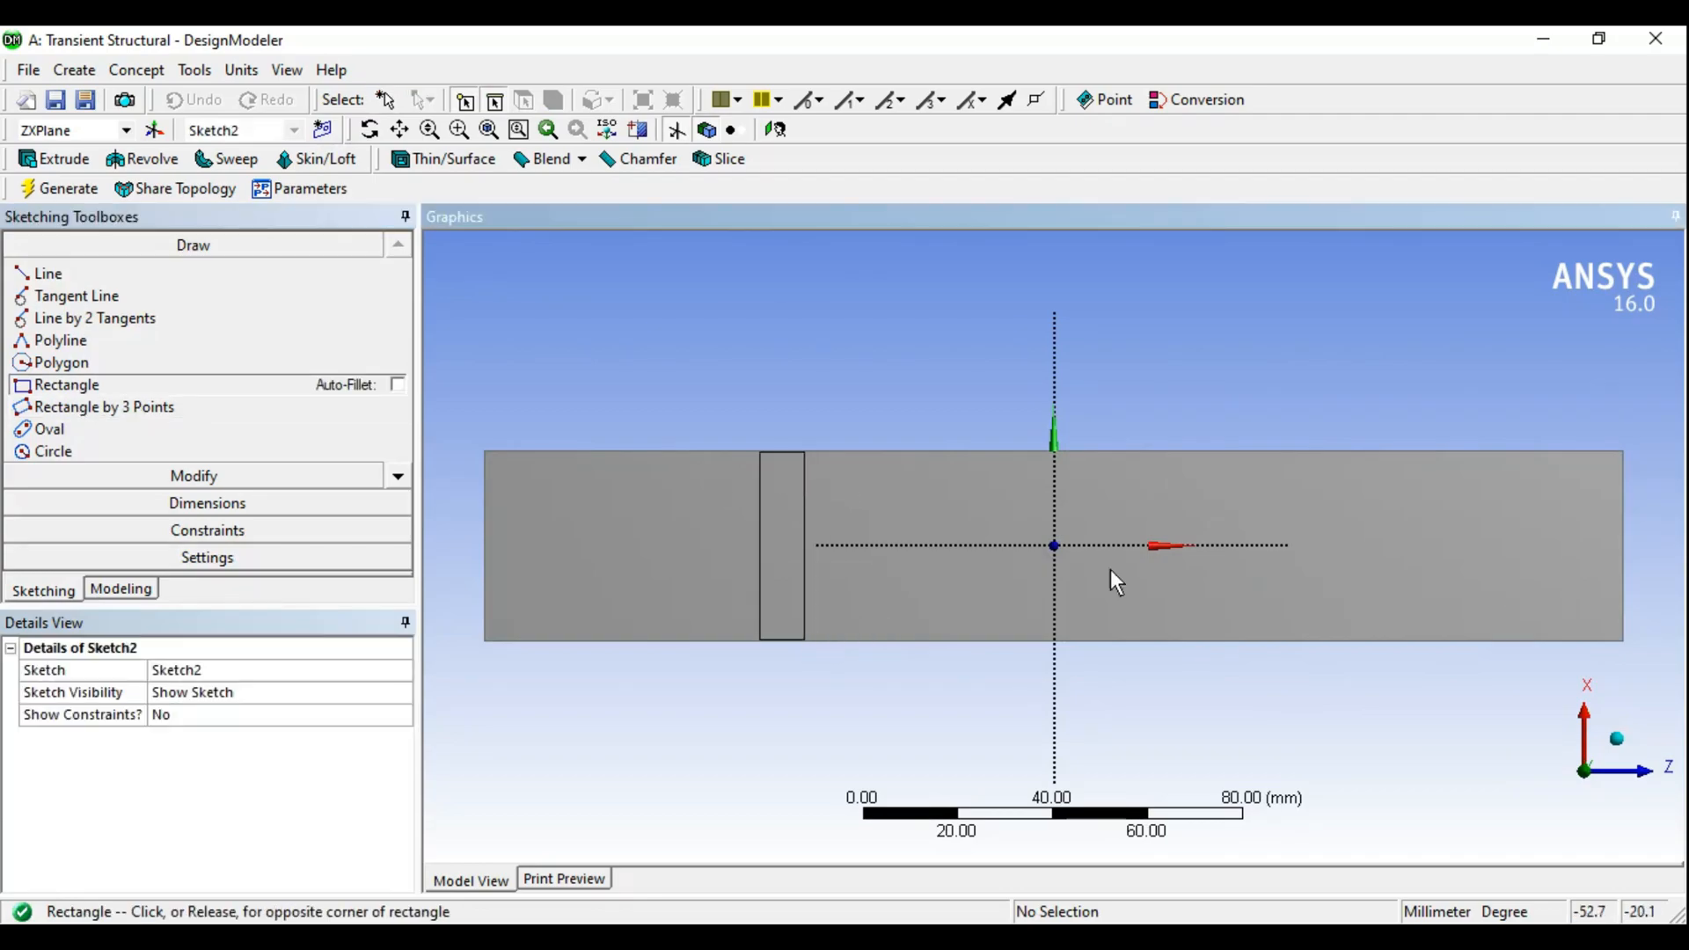
pyautogui.click(1207, 452)
pyautogui.click(1244, 642)
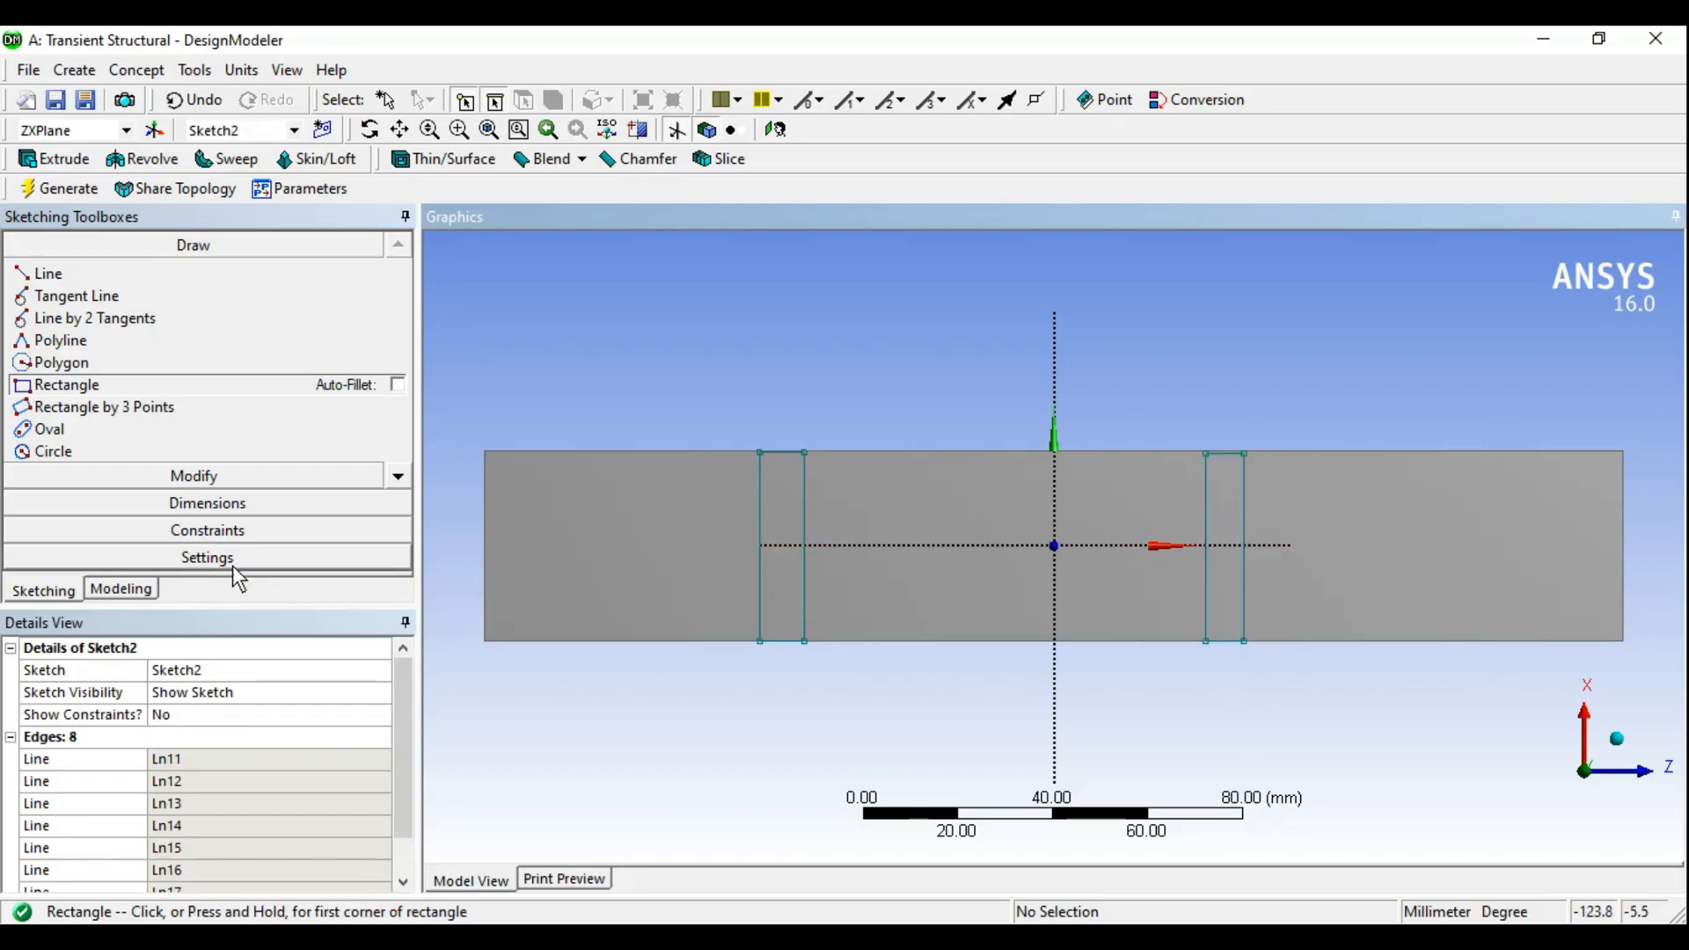
# Dimension the width and height of both rectangles with the General dimension tool
pyautogui.click(183, 513)
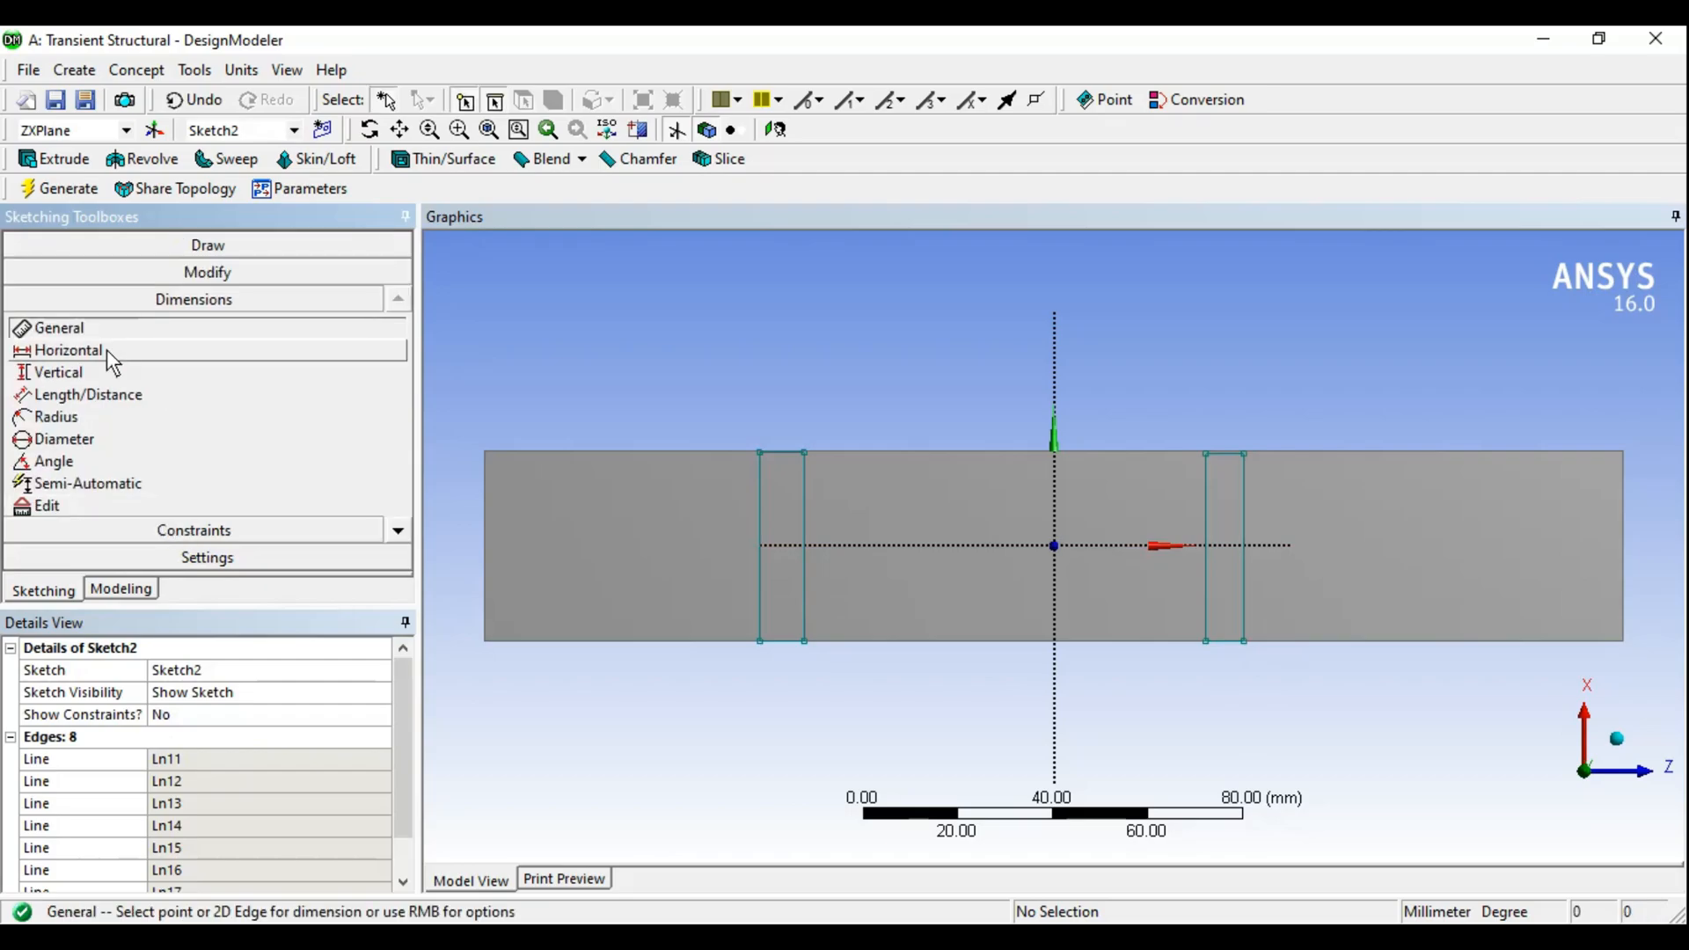
pyautogui.click(776, 452)
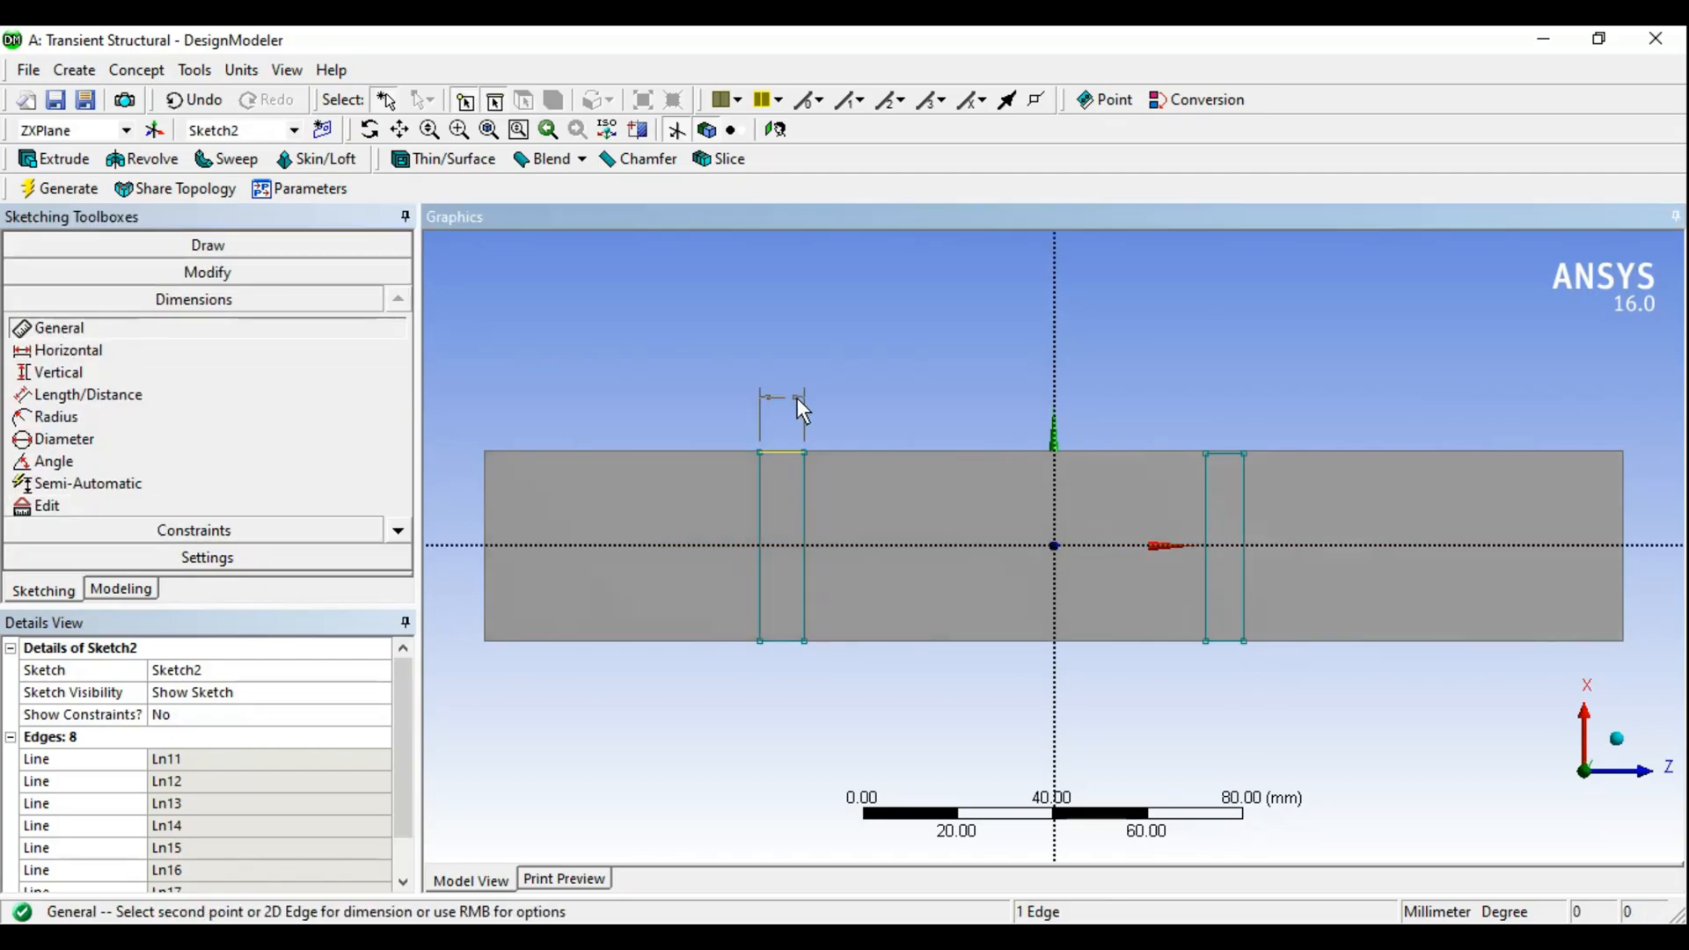
pyautogui.click(797, 398)
pyautogui.click(760, 483)
pyautogui.click(676, 424)
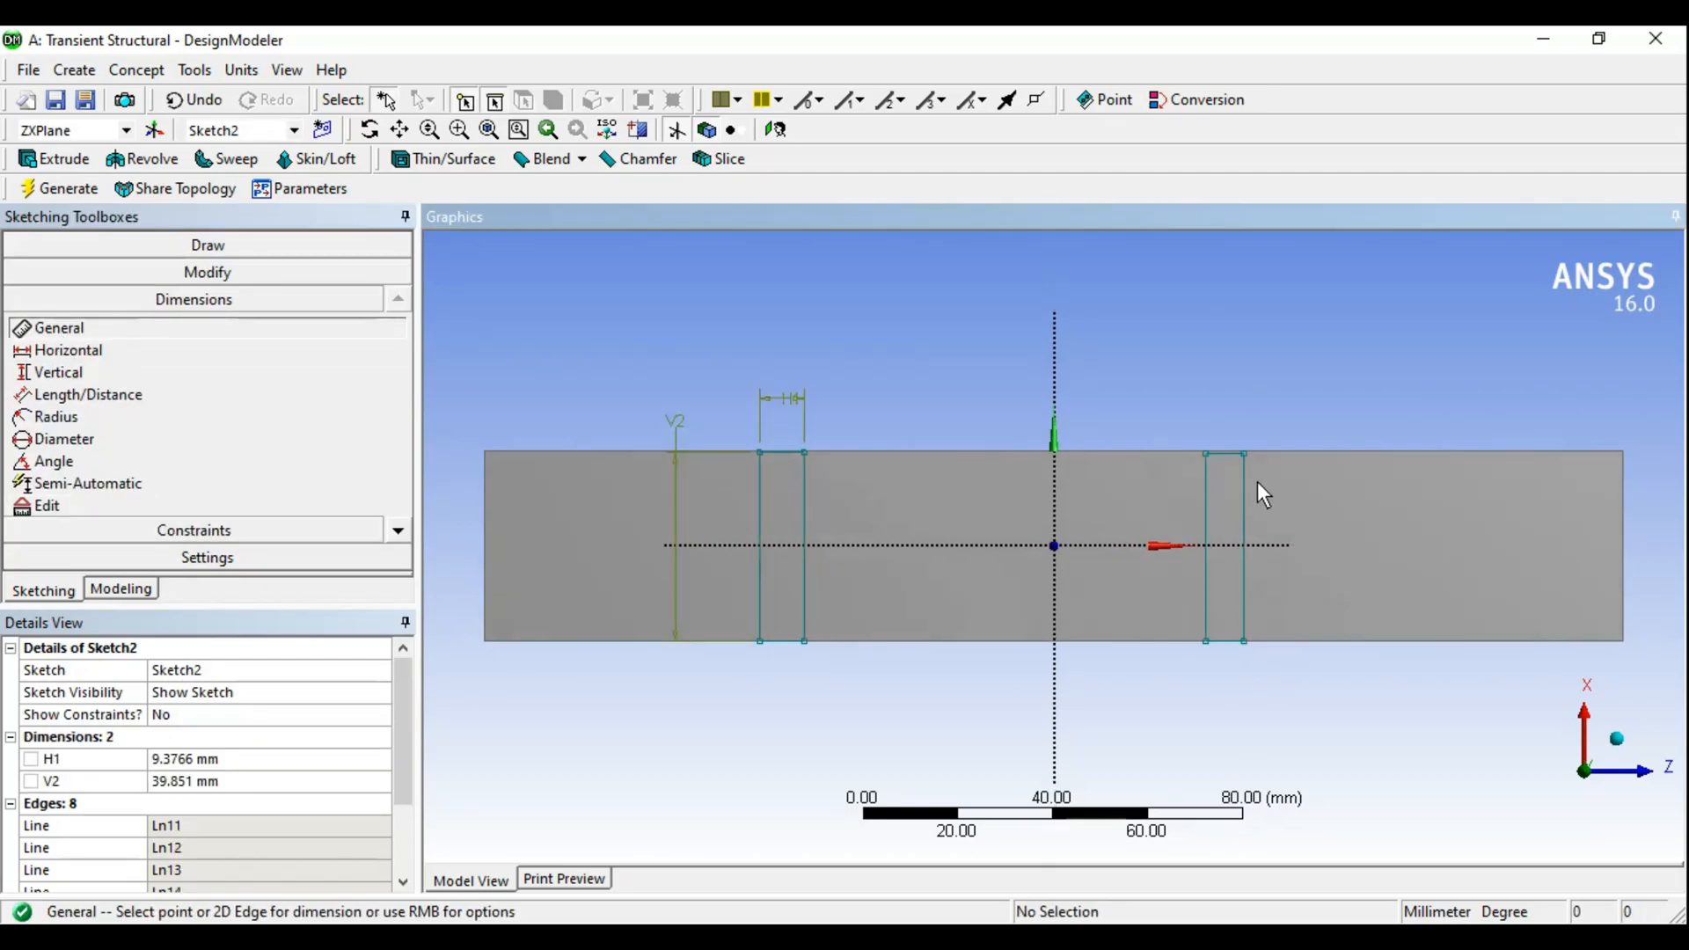
pyautogui.click(1228, 452)
pyautogui.click(1249, 423)
pyautogui.click(1245, 482)
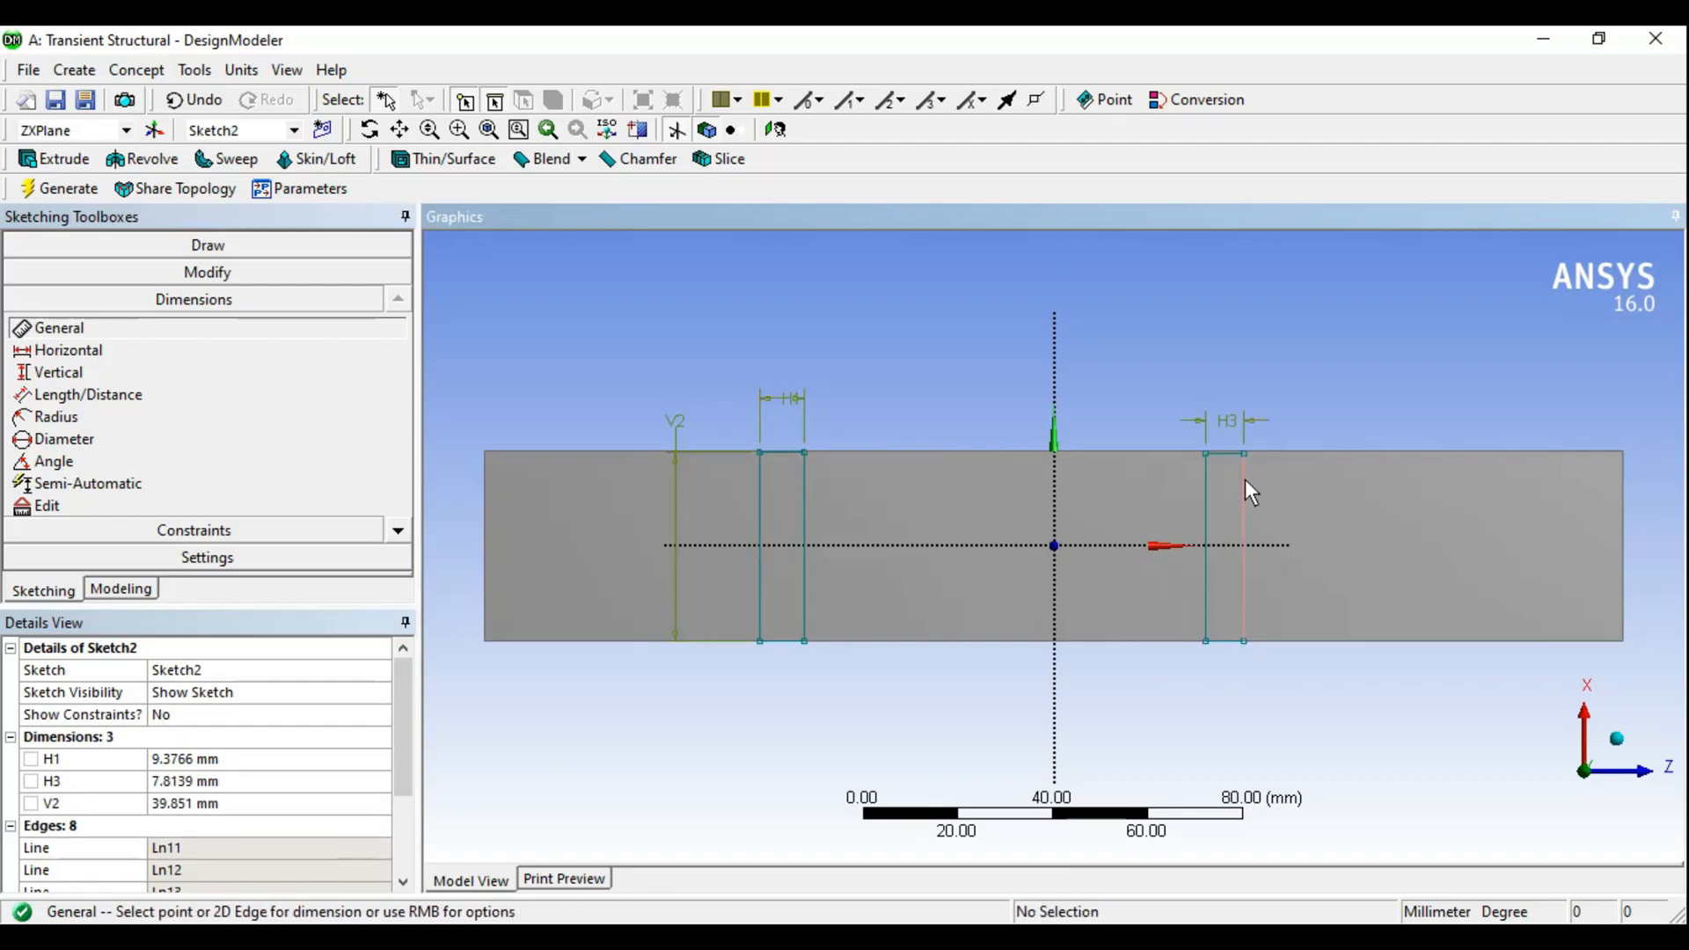
pyautogui.click(1311, 521)
# Try adding a second height dimension on the left rectangle's inner edge, and delete that dimension
pyautogui.click(805, 498)
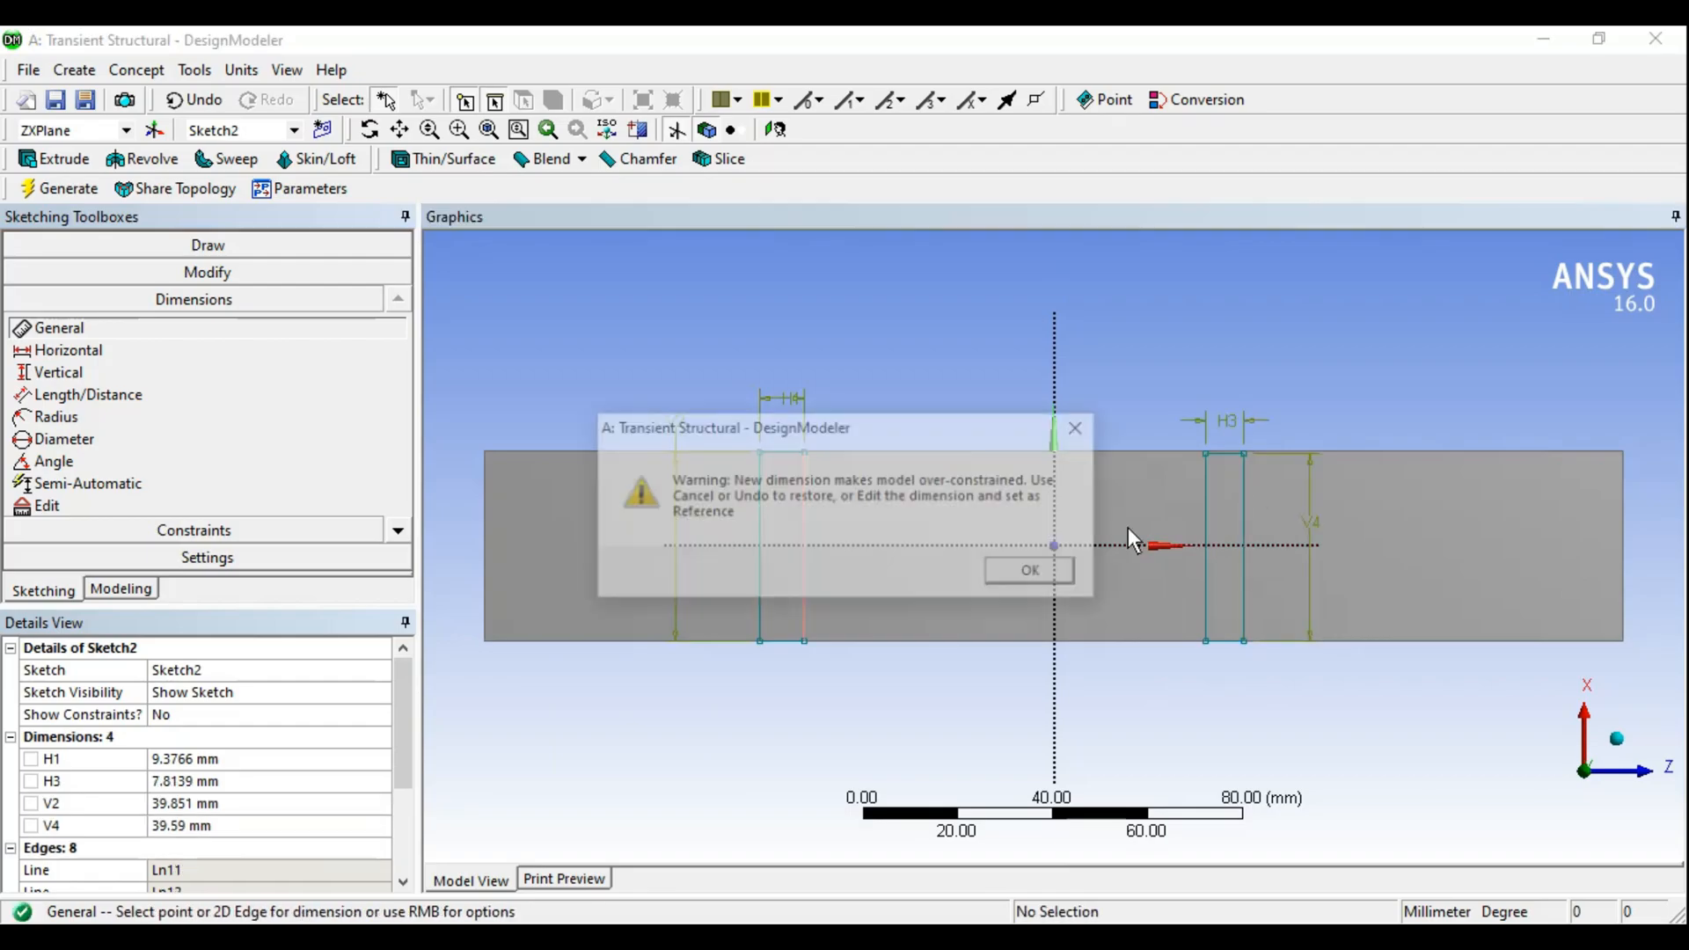
pyautogui.click(1083, 428)
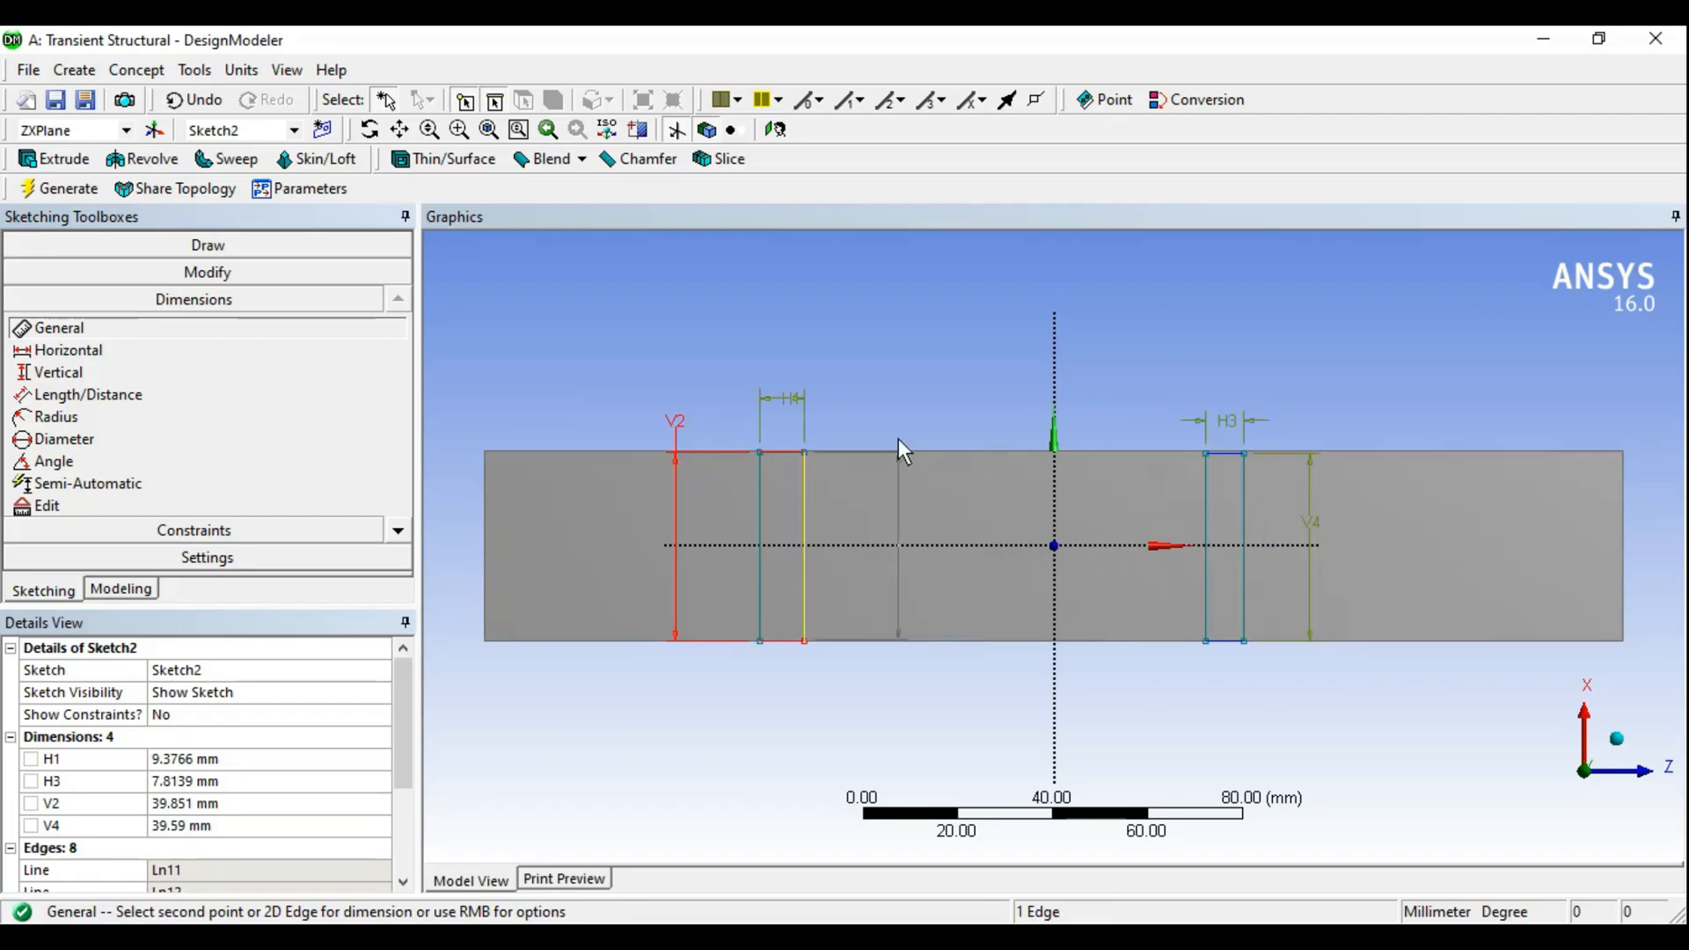
pyautogui.click(899, 440)
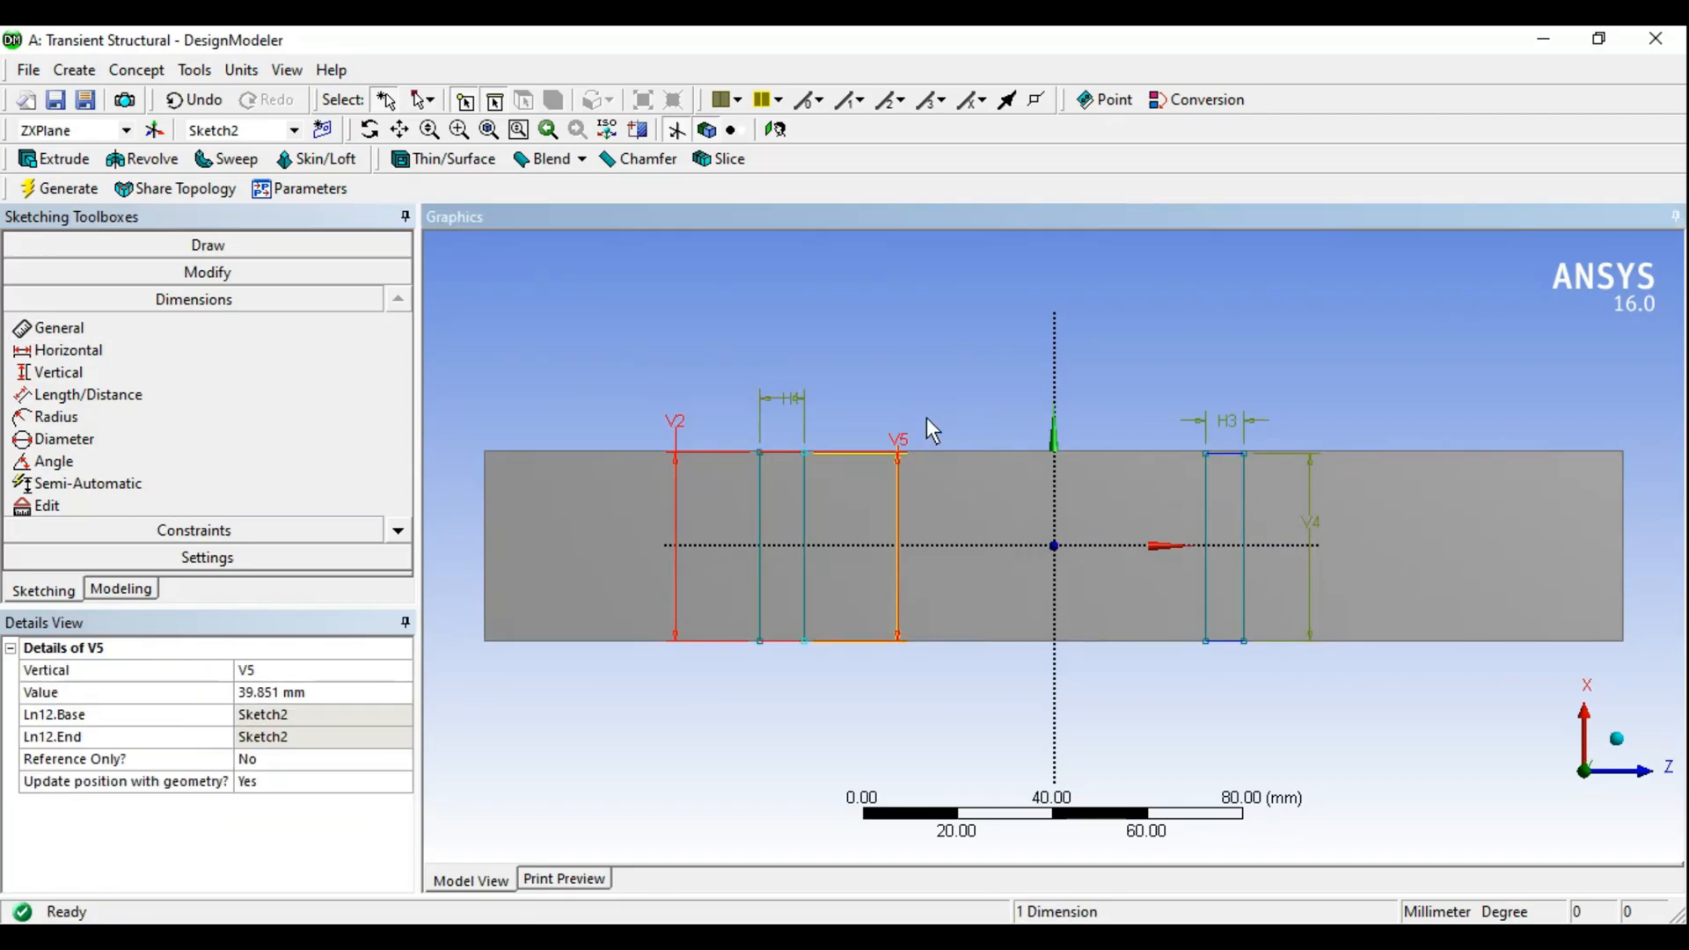
pyautogui.press('Delete')
# Add horizontal dimensions from the vertical axis to the inner edge of each rectangle
pyautogui.click(69, 350)
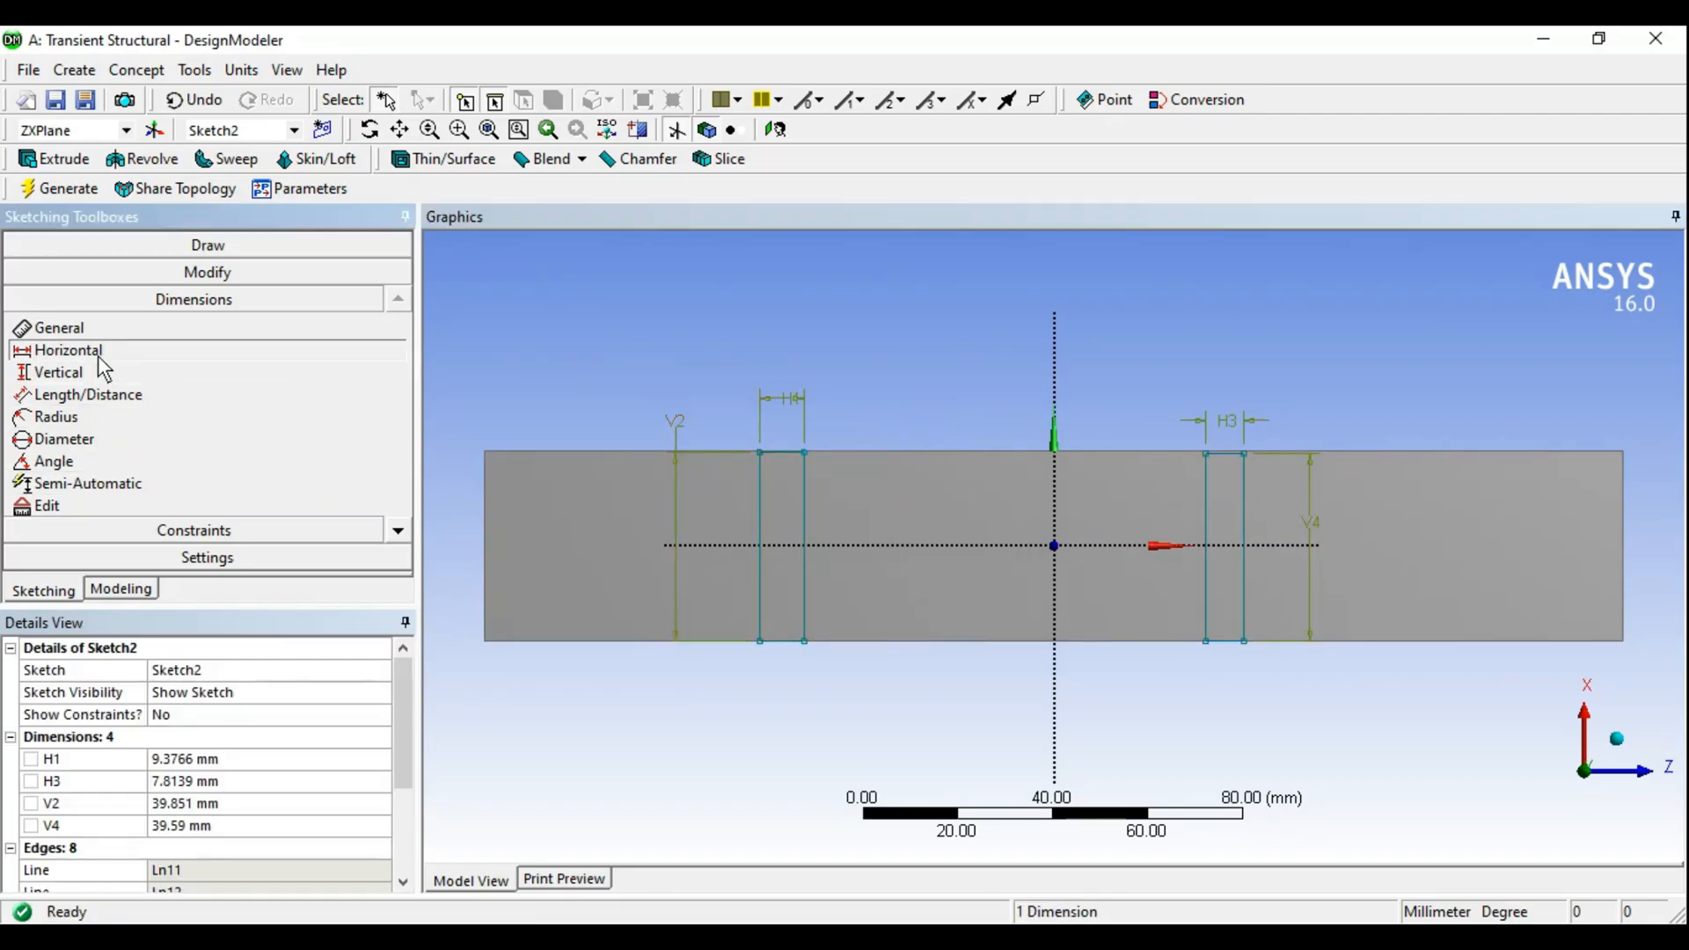
pyautogui.click(1051, 378)
pyautogui.click(805, 484)
pyautogui.click(905, 430)
pyautogui.click(1057, 498)
pyautogui.click(1203, 519)
pyautogui.click(1142, 504)
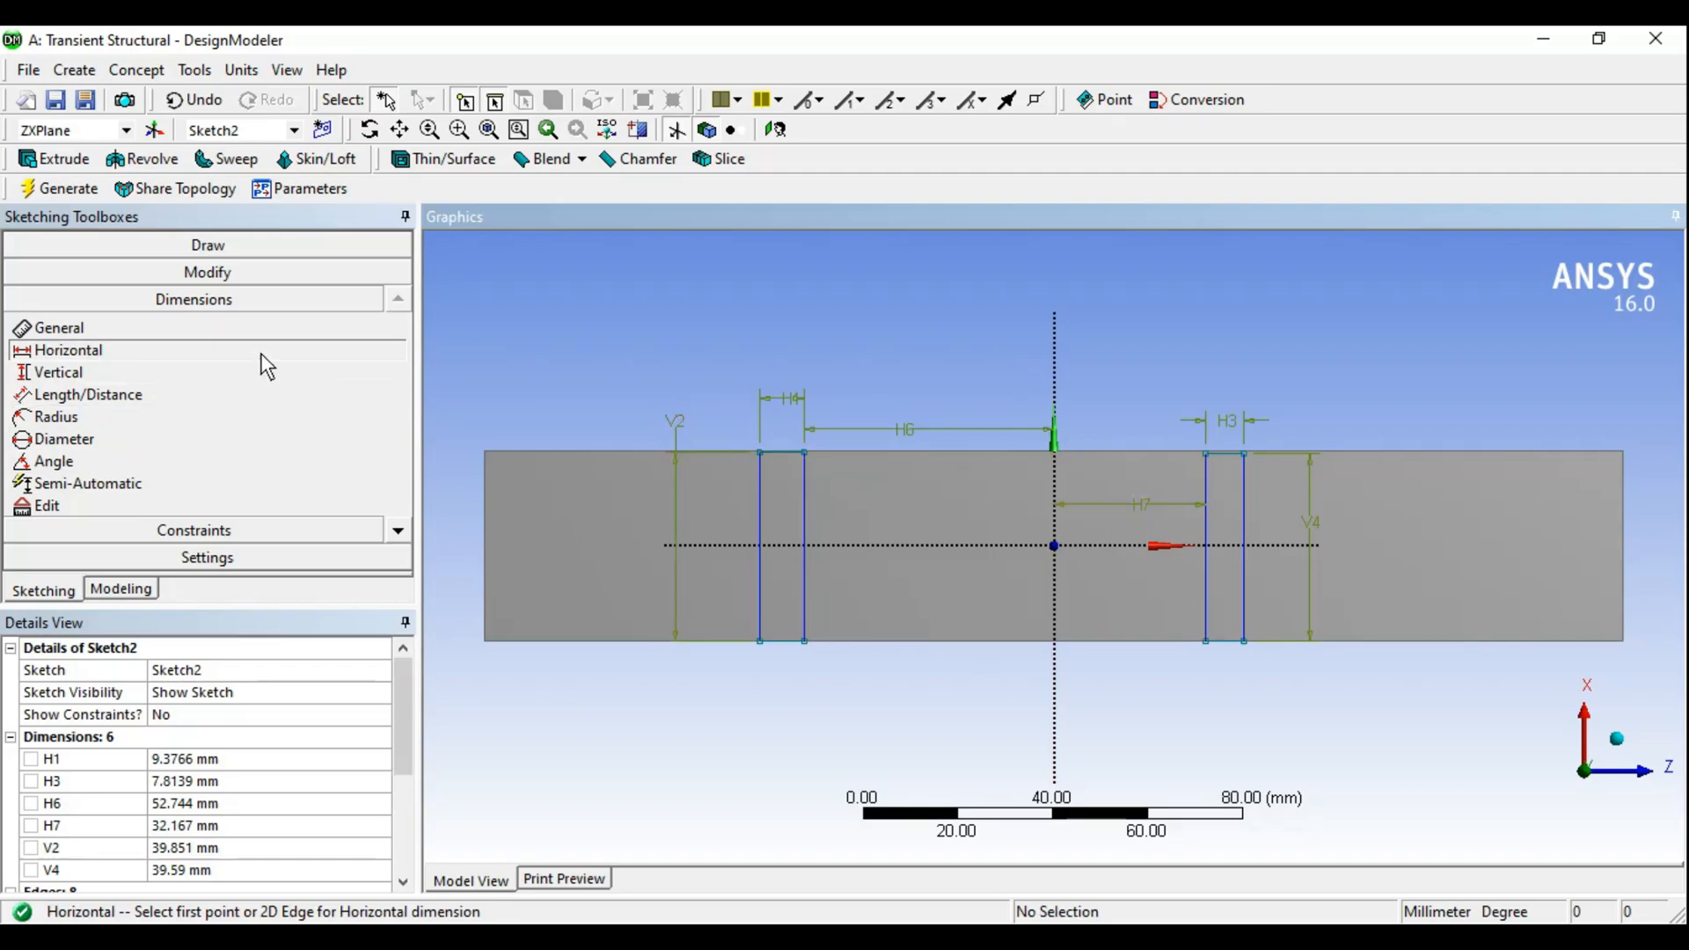
# Add a vertical dimension from the horizontal axis to the left rectangle's top edge
pyautogui.click(71, 372)
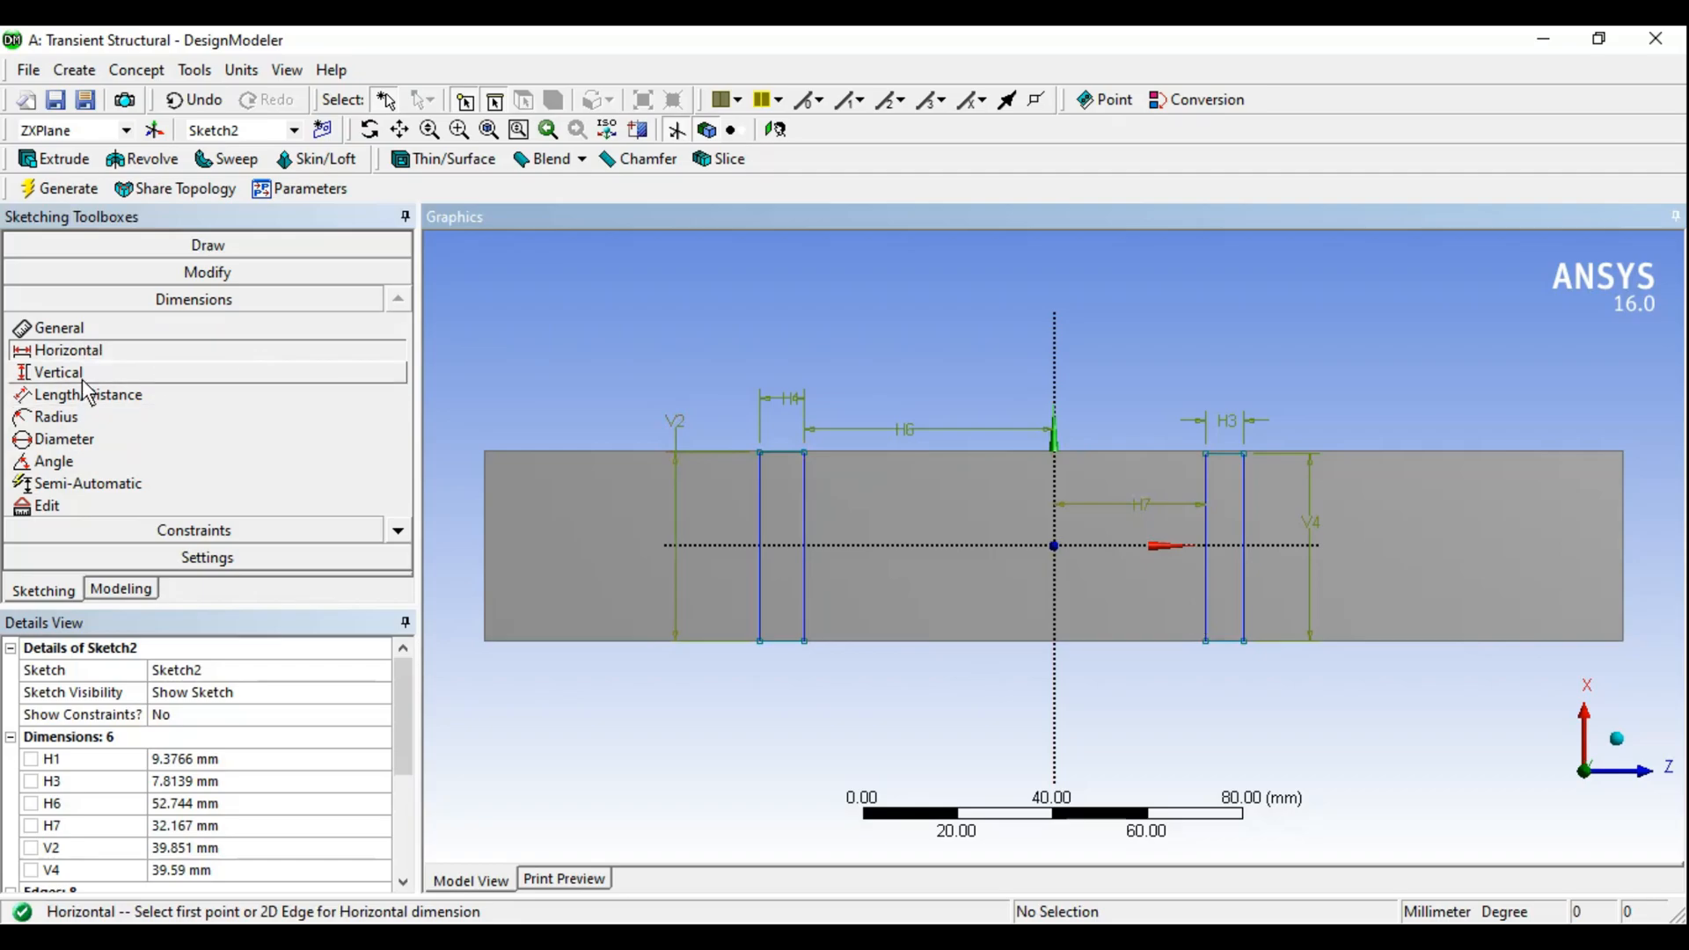
pyautogui.click(853, 542)
pyautogui.click(780, 453)
pyautogui.click(862, 508)
pyautogui.press('Escape')
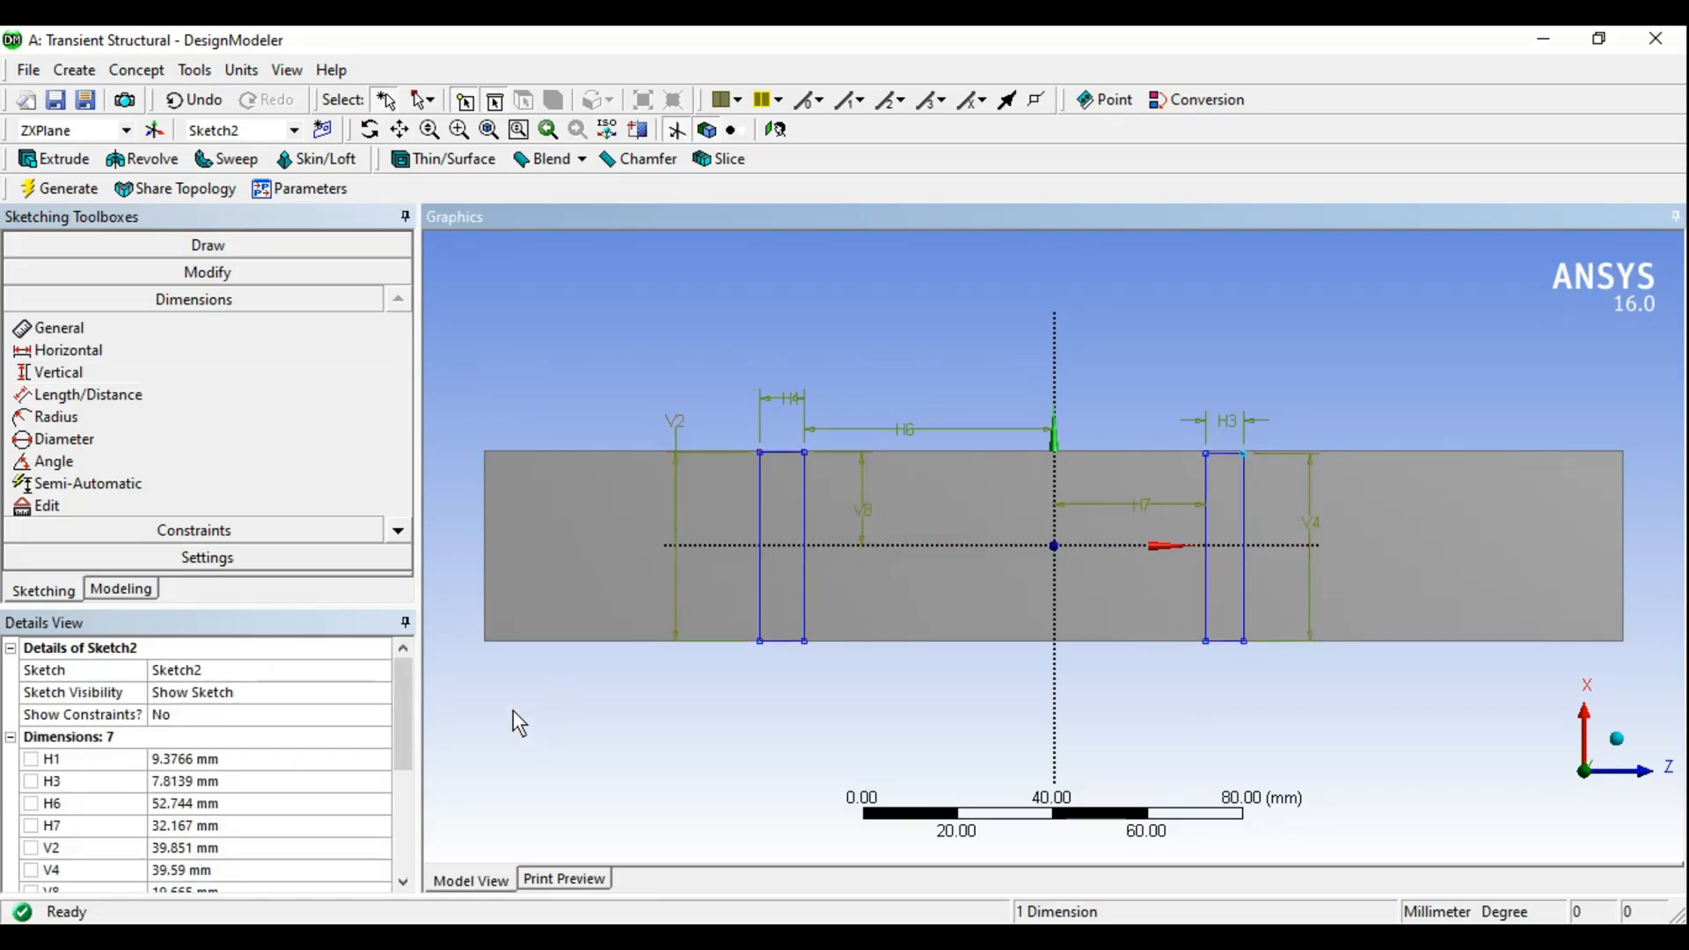
# Set the widths of both rectangles, H1 and H3, to 8 mm
pyautogui.click(208, 758)
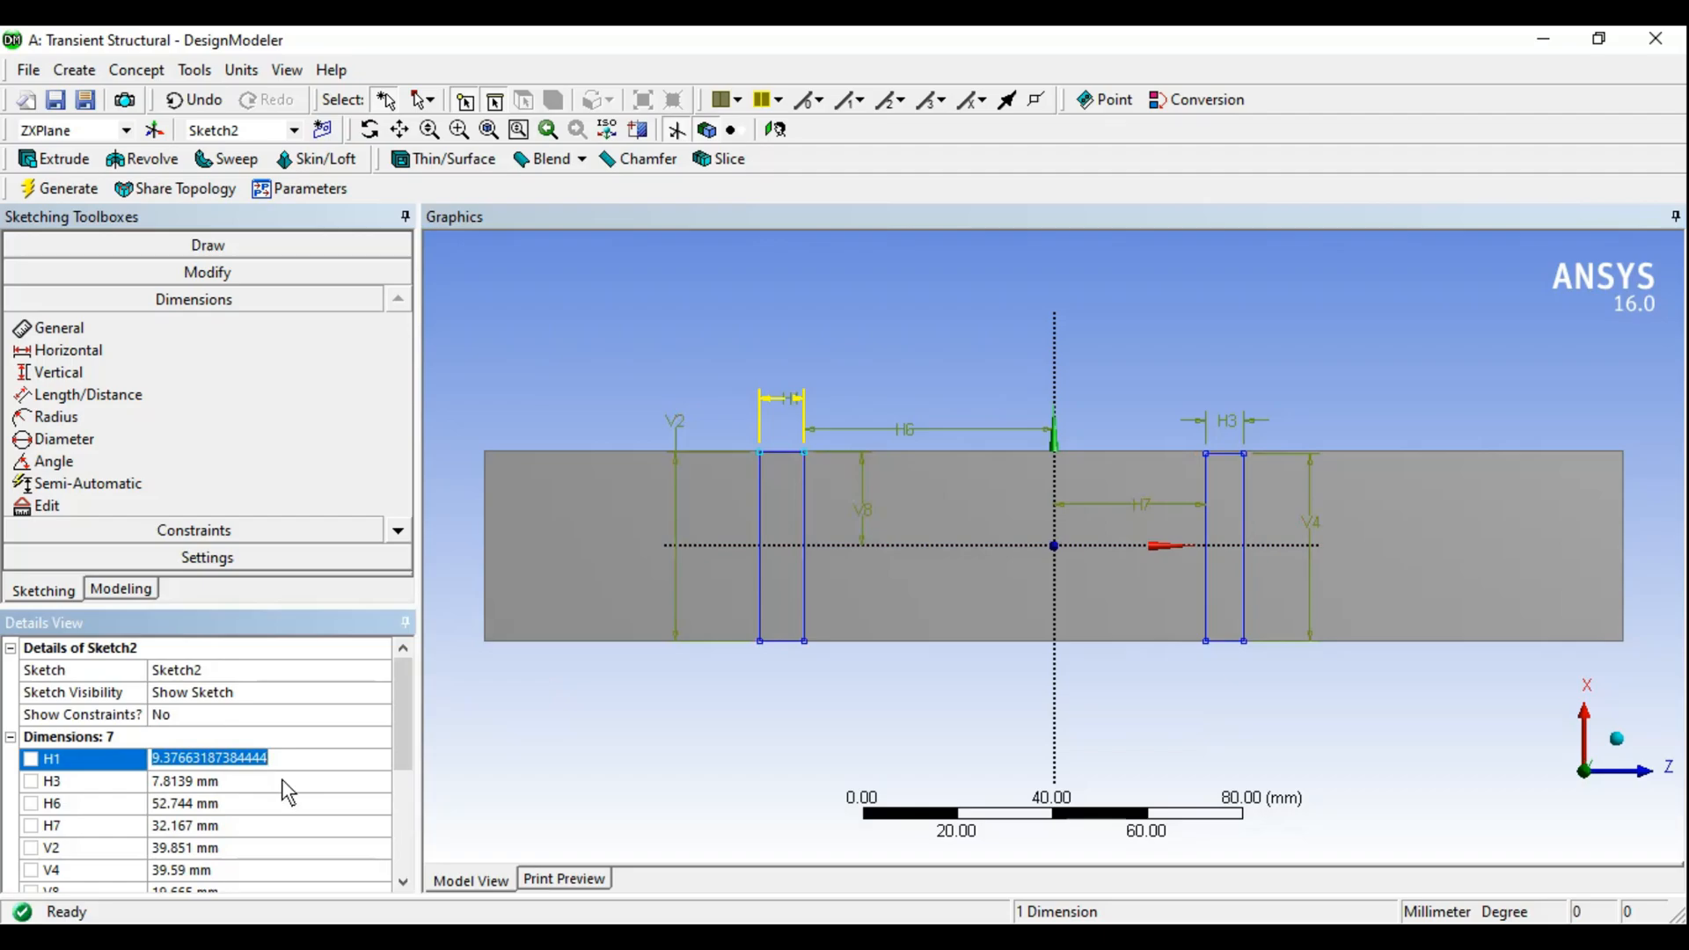
pyautogui.write('8')
pyautogui.press('Return')
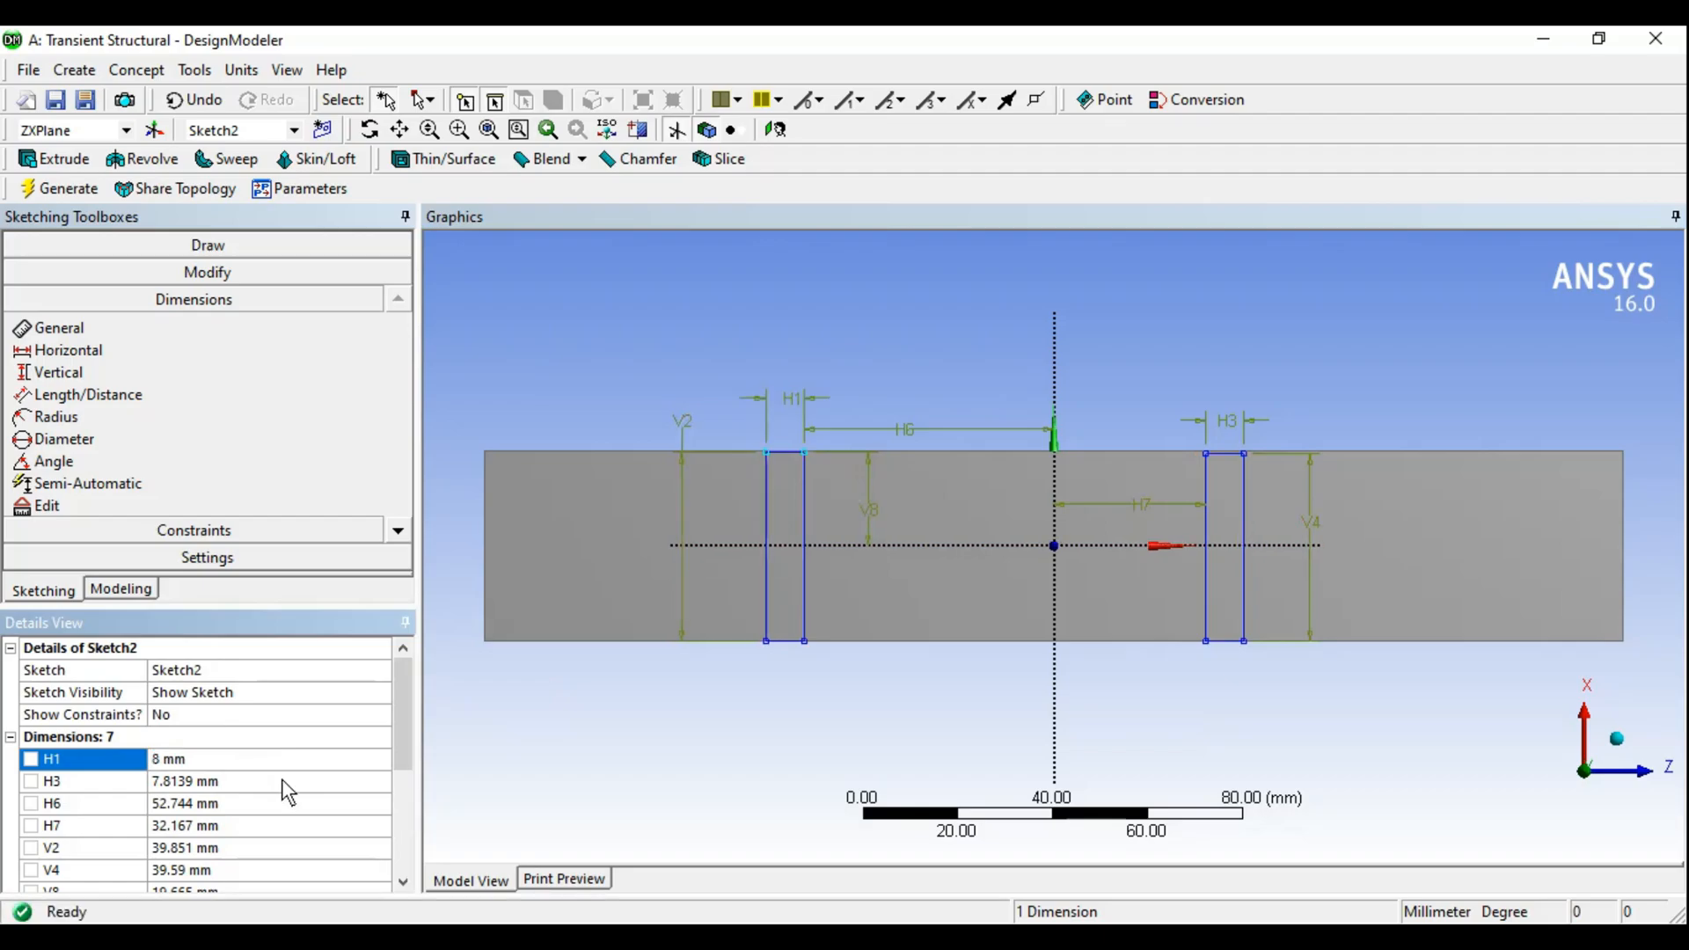
pyautogui.click(186, 778)
pyautogui.write('8')
pyautogui.press('Return')
# Set the horizontal distances from the vertical axis to both rectangles, H6 and H7, to 40 mm
pyautogui.click(183, 801)
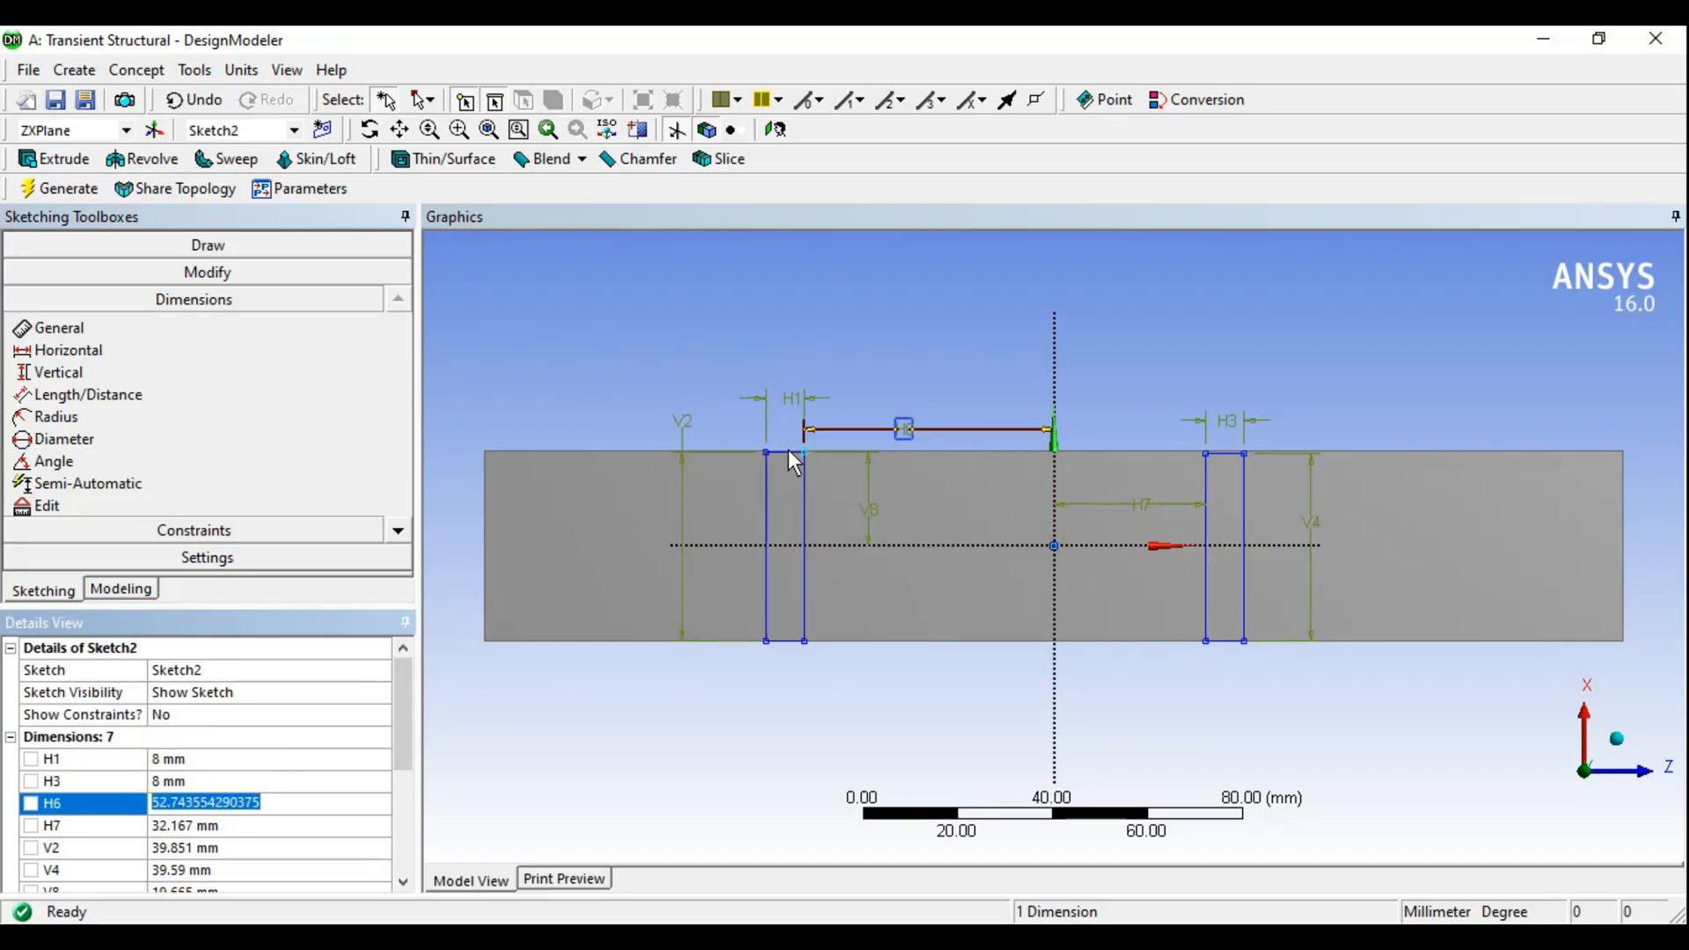
pyautogui.write('40')
pyautogui.press('Return')
pyautogui.click(192, 827)
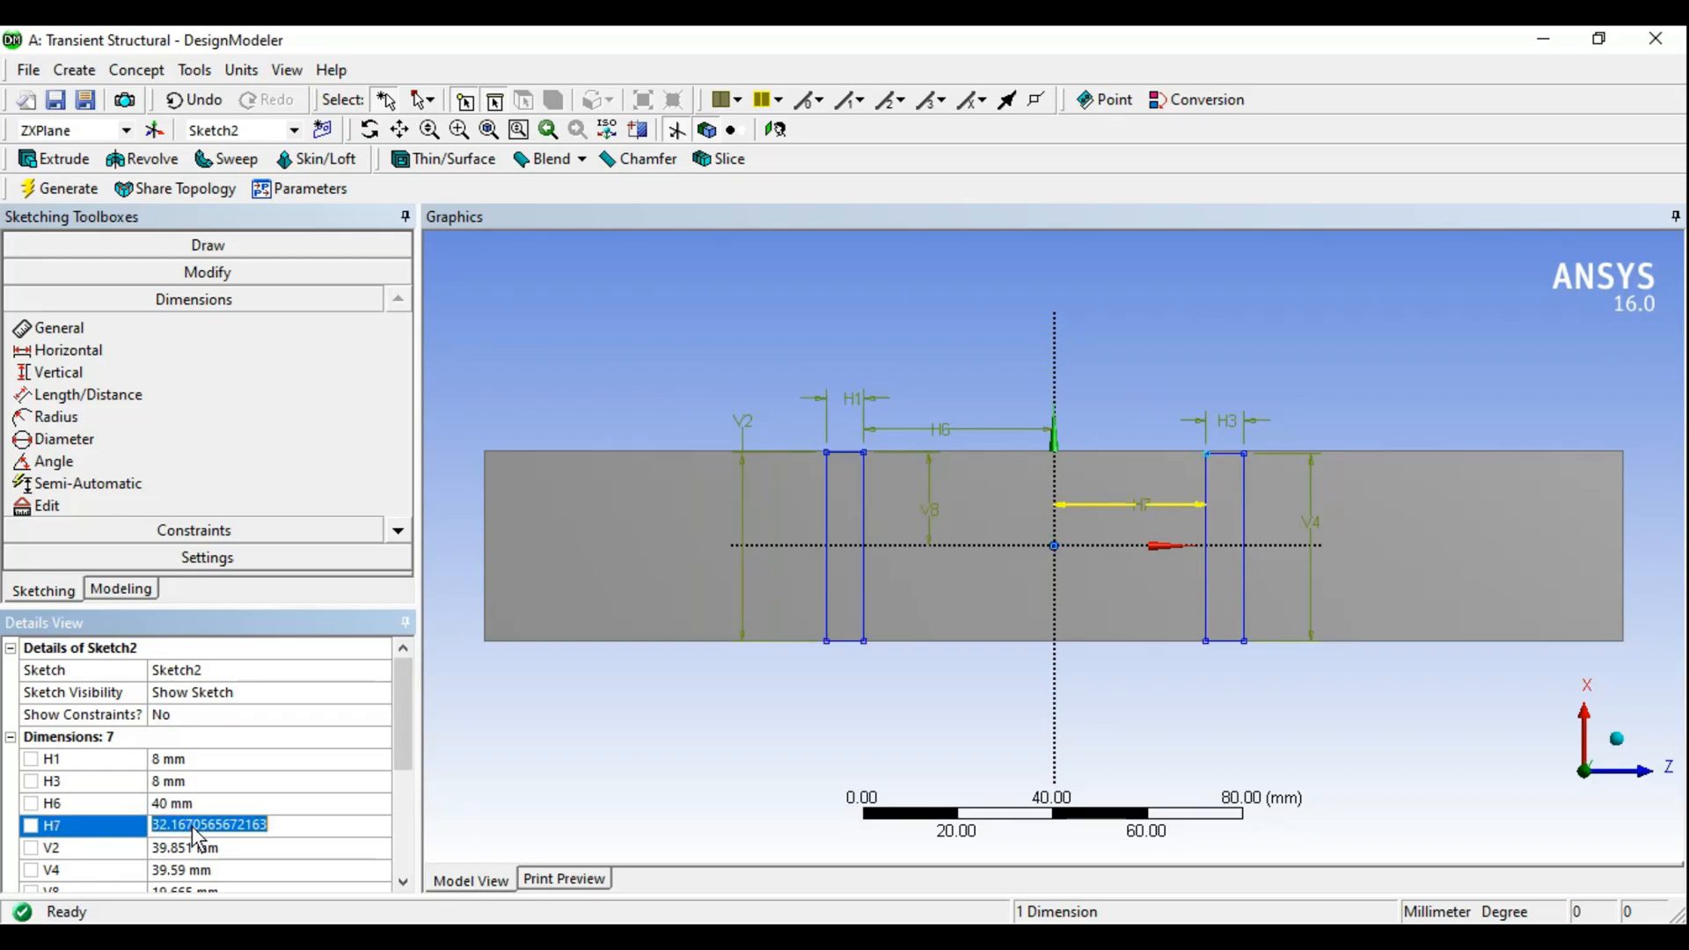
pyautogui.write('40')
pyautogui.press('Return')
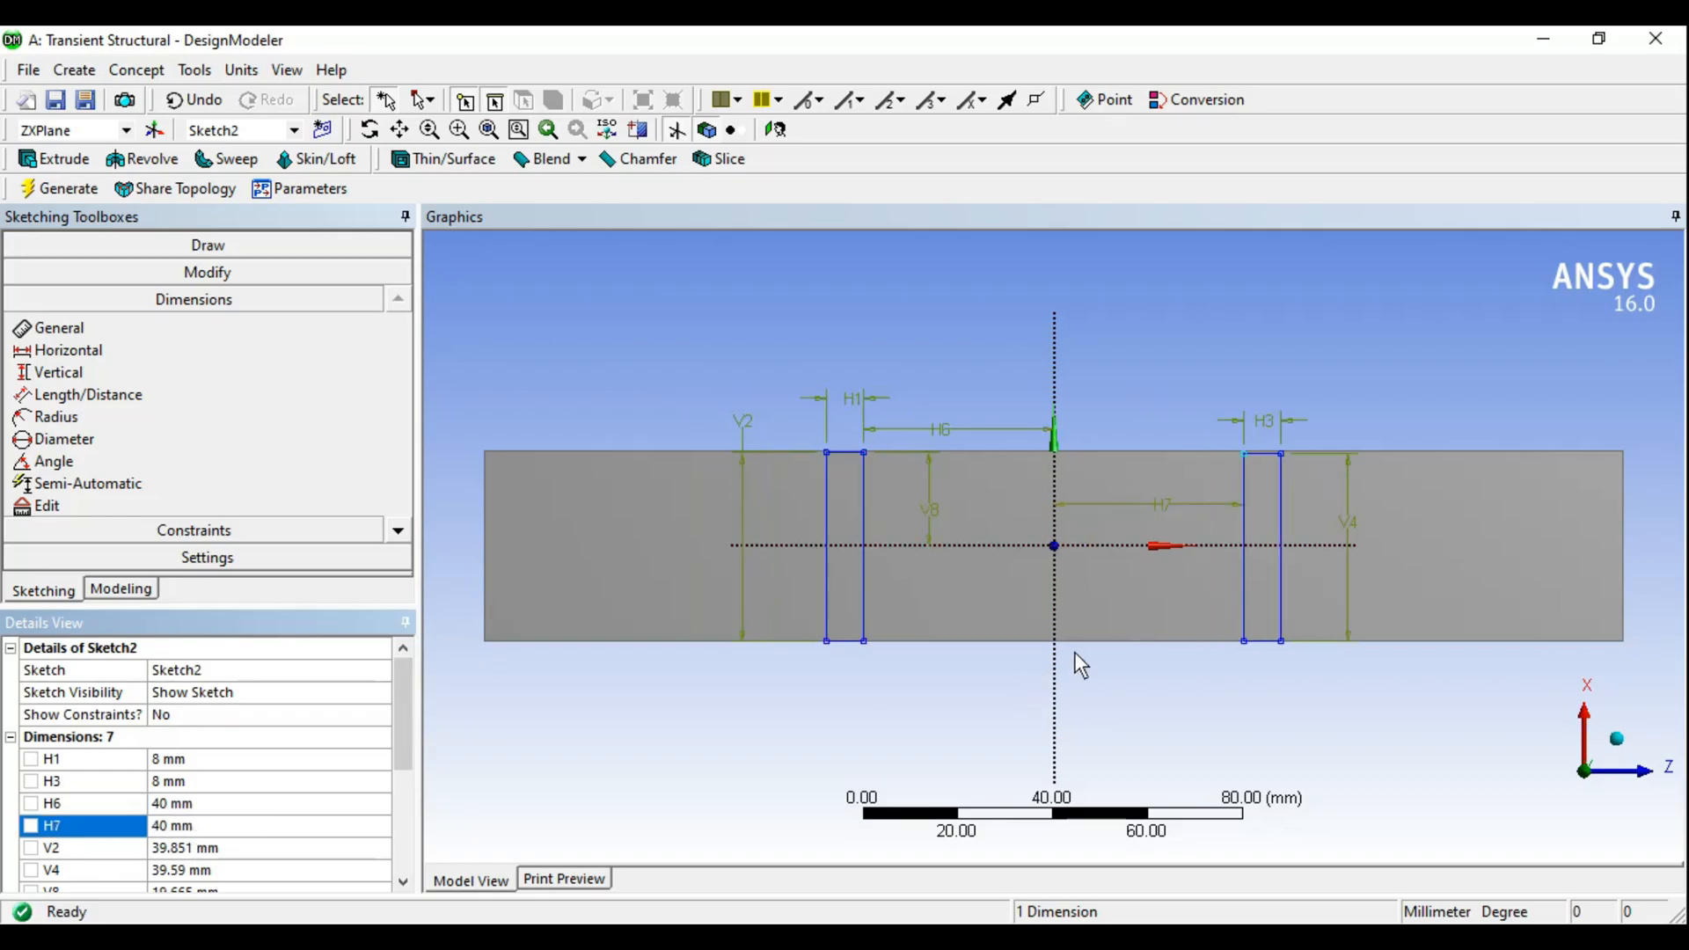
# Set the heights of both rectangles, V2 and V4, to 40 mm
pyautogui.moveTo(1071, 362)
pyautogui.mouseDown(button='middle')
pyautogui.moveTo(1101, 517)
pyautogui.moveTo(1095, 351)
pyautogui.moveTo(1047, 327)
pyautogui.moveTo(1103, 439)
pyautogui.mouseUp(button='middle')
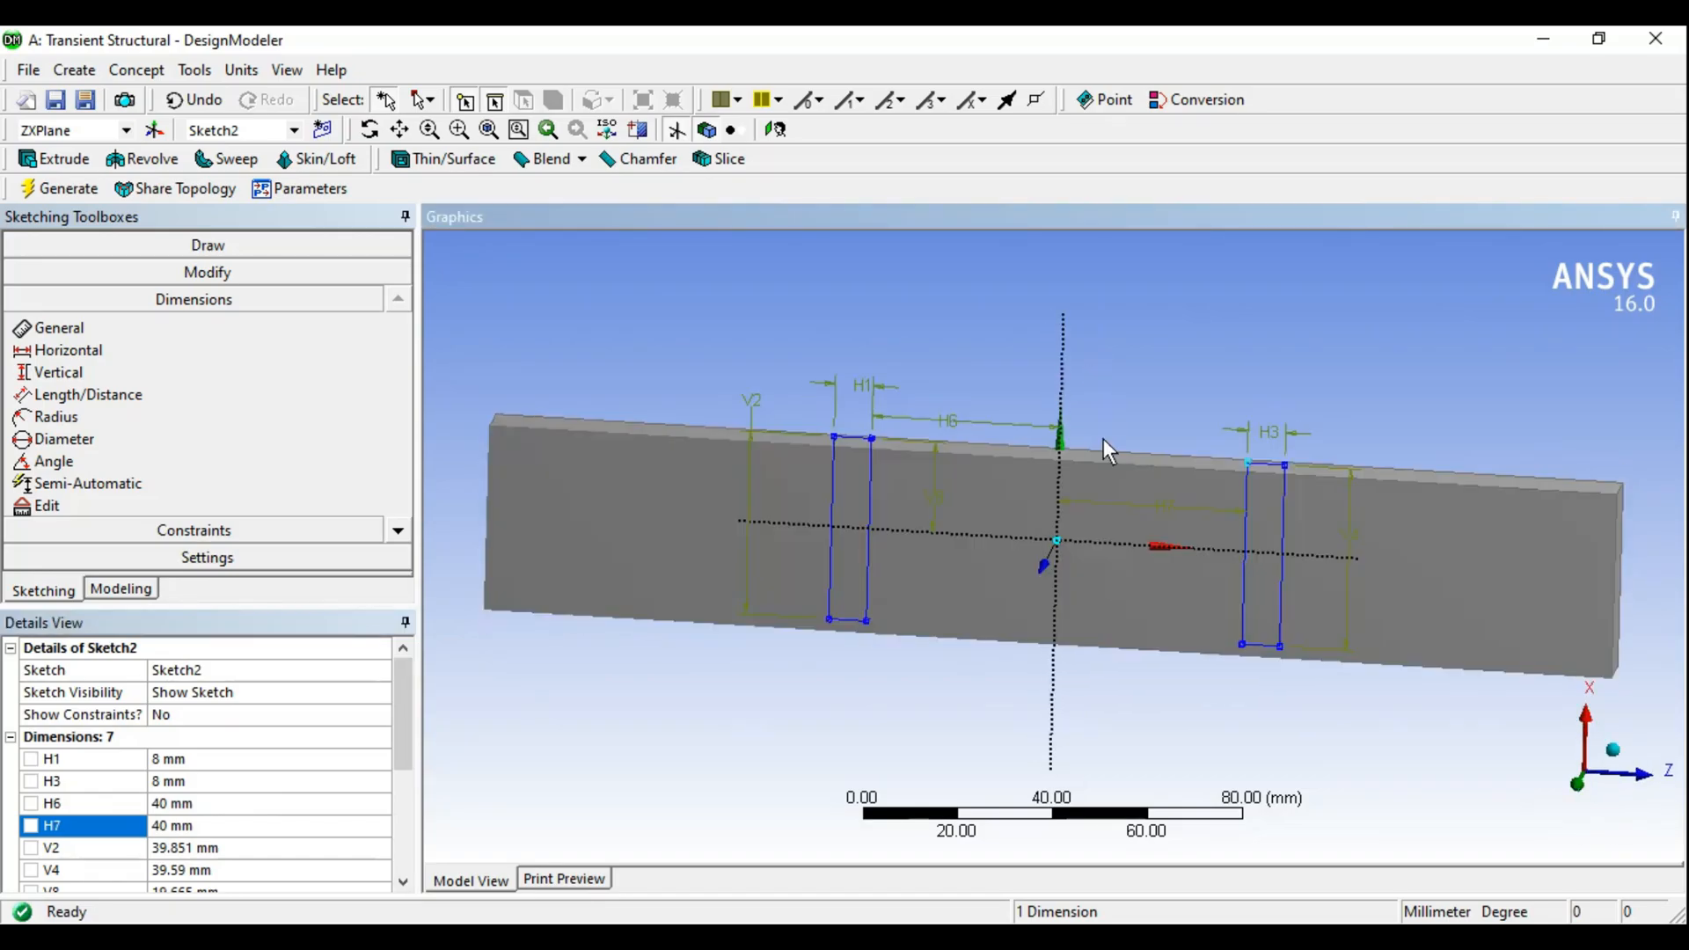
pyautogui.click(1586, 783)
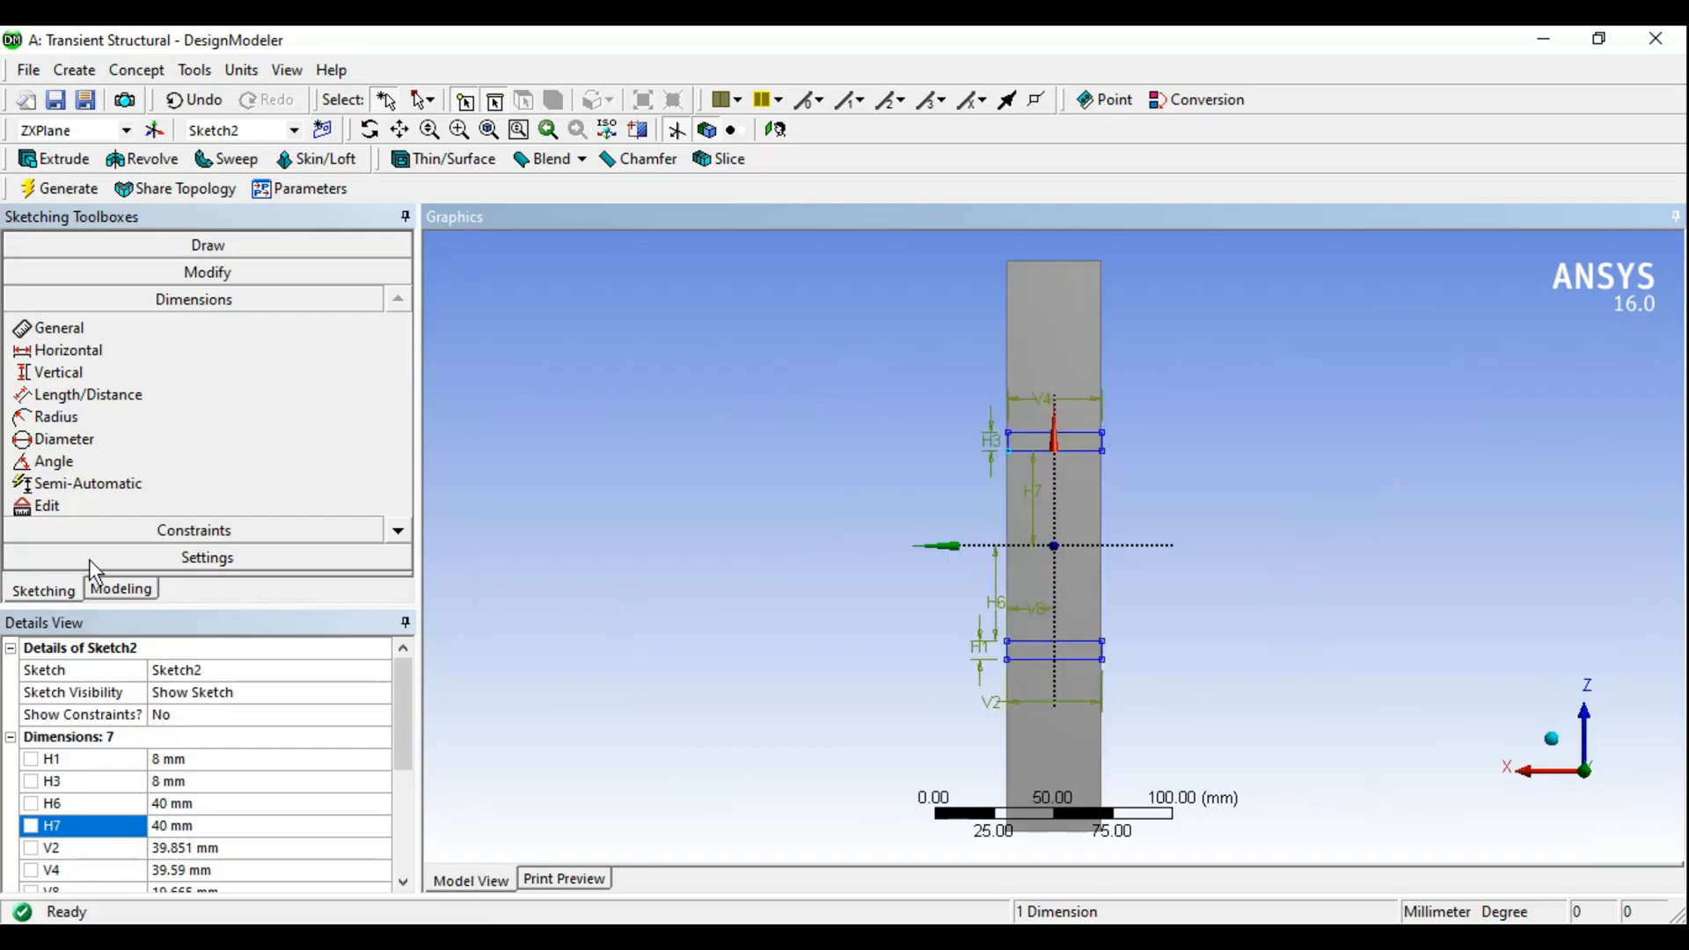
pyautogui.click(189, 848)
pyautogui.moveTo(905, 739)
pyautogui.mouseDown(button='middle')
pyautogui.moveTo(879, 688)
pyautogui.moveTo(1214, 711)
pyautogui.moveTo(1240, 660)
pyautogui.moveTo(1120, 531)
pyautogui.moveTo(1179, 616)
pyautogui.mouseUp(button='middle')
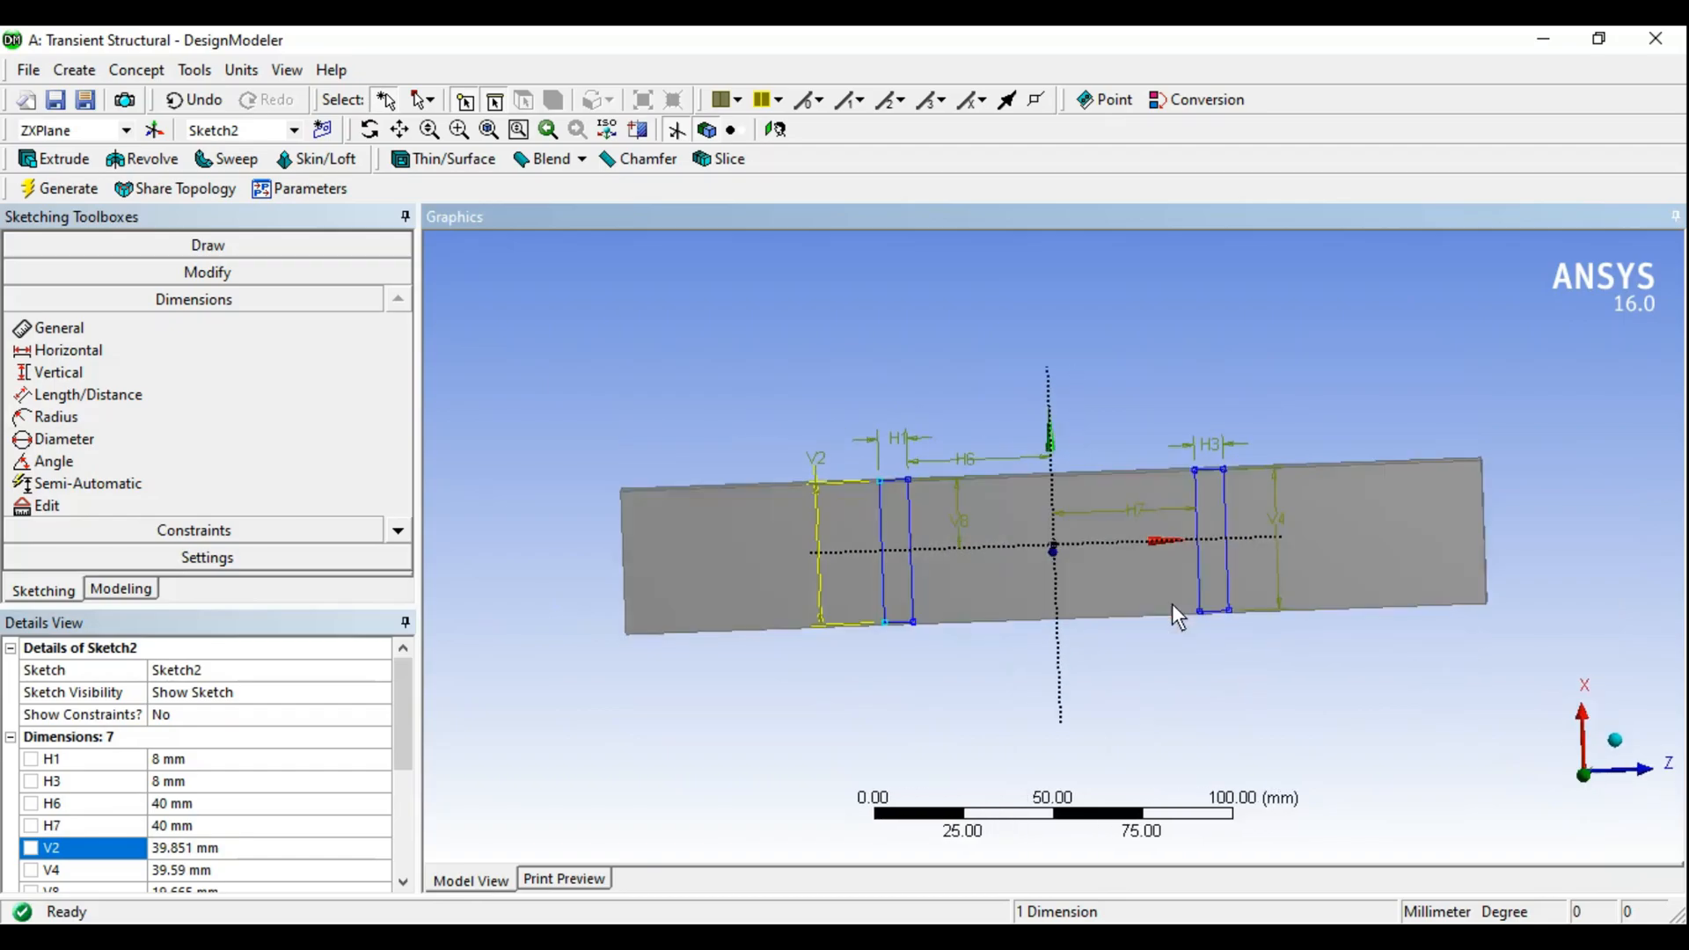
pyautogui.scroll(1, 1172, 604)
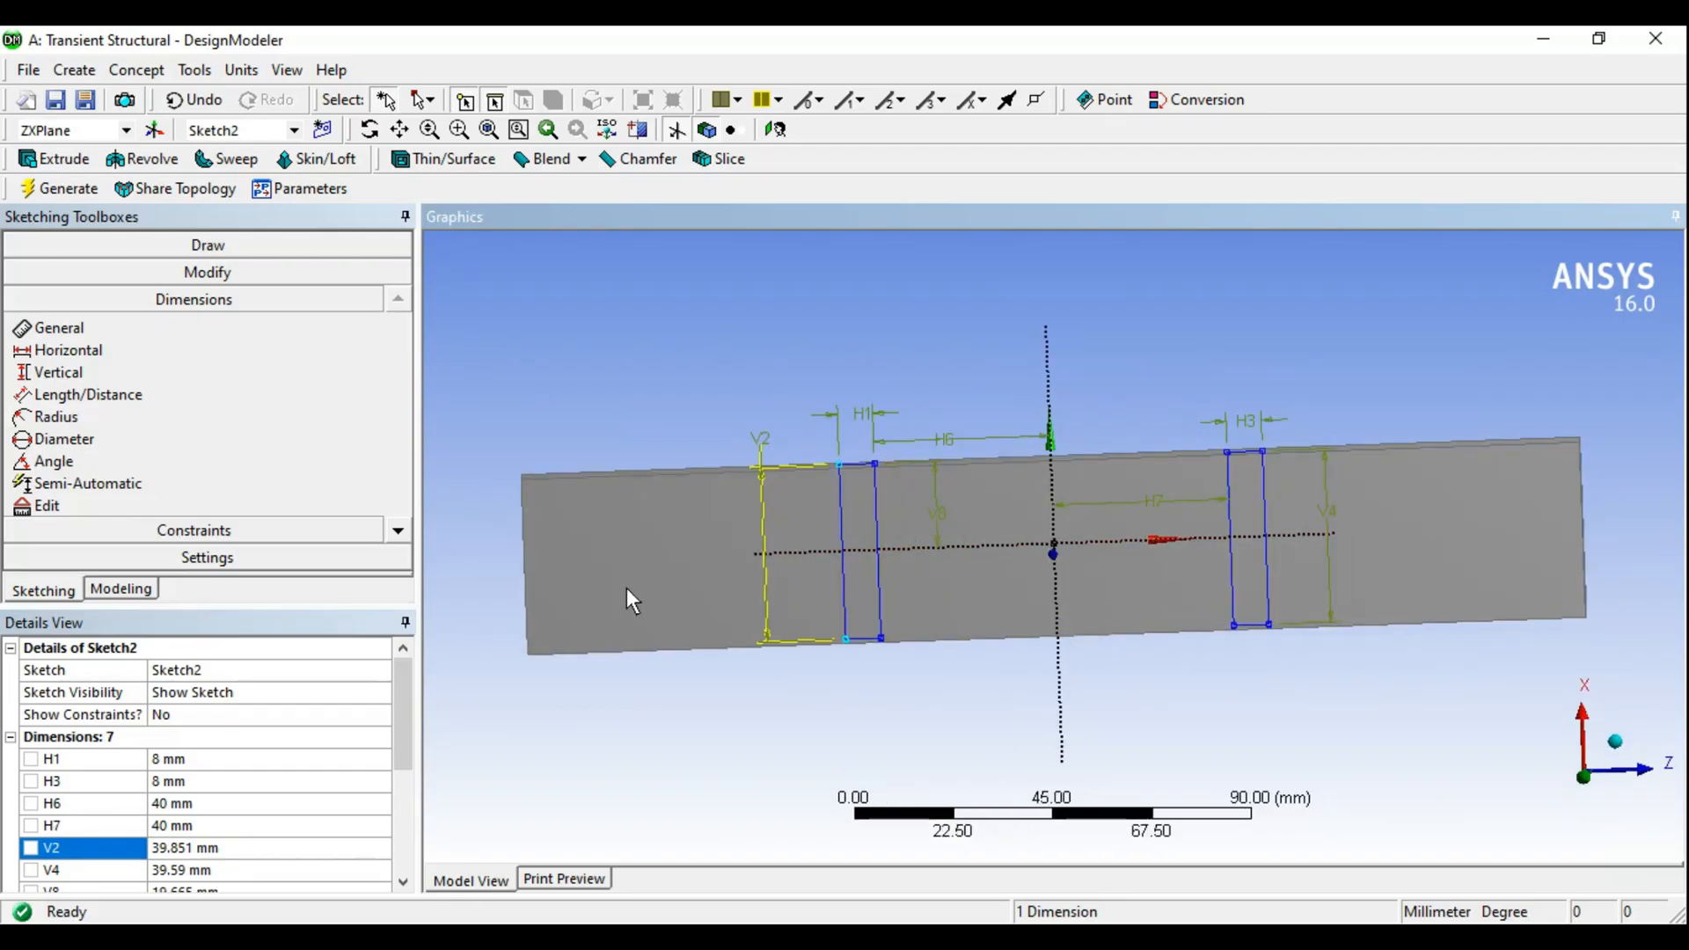
pyautogui.click(164, 851)
pyautogui.write('40')
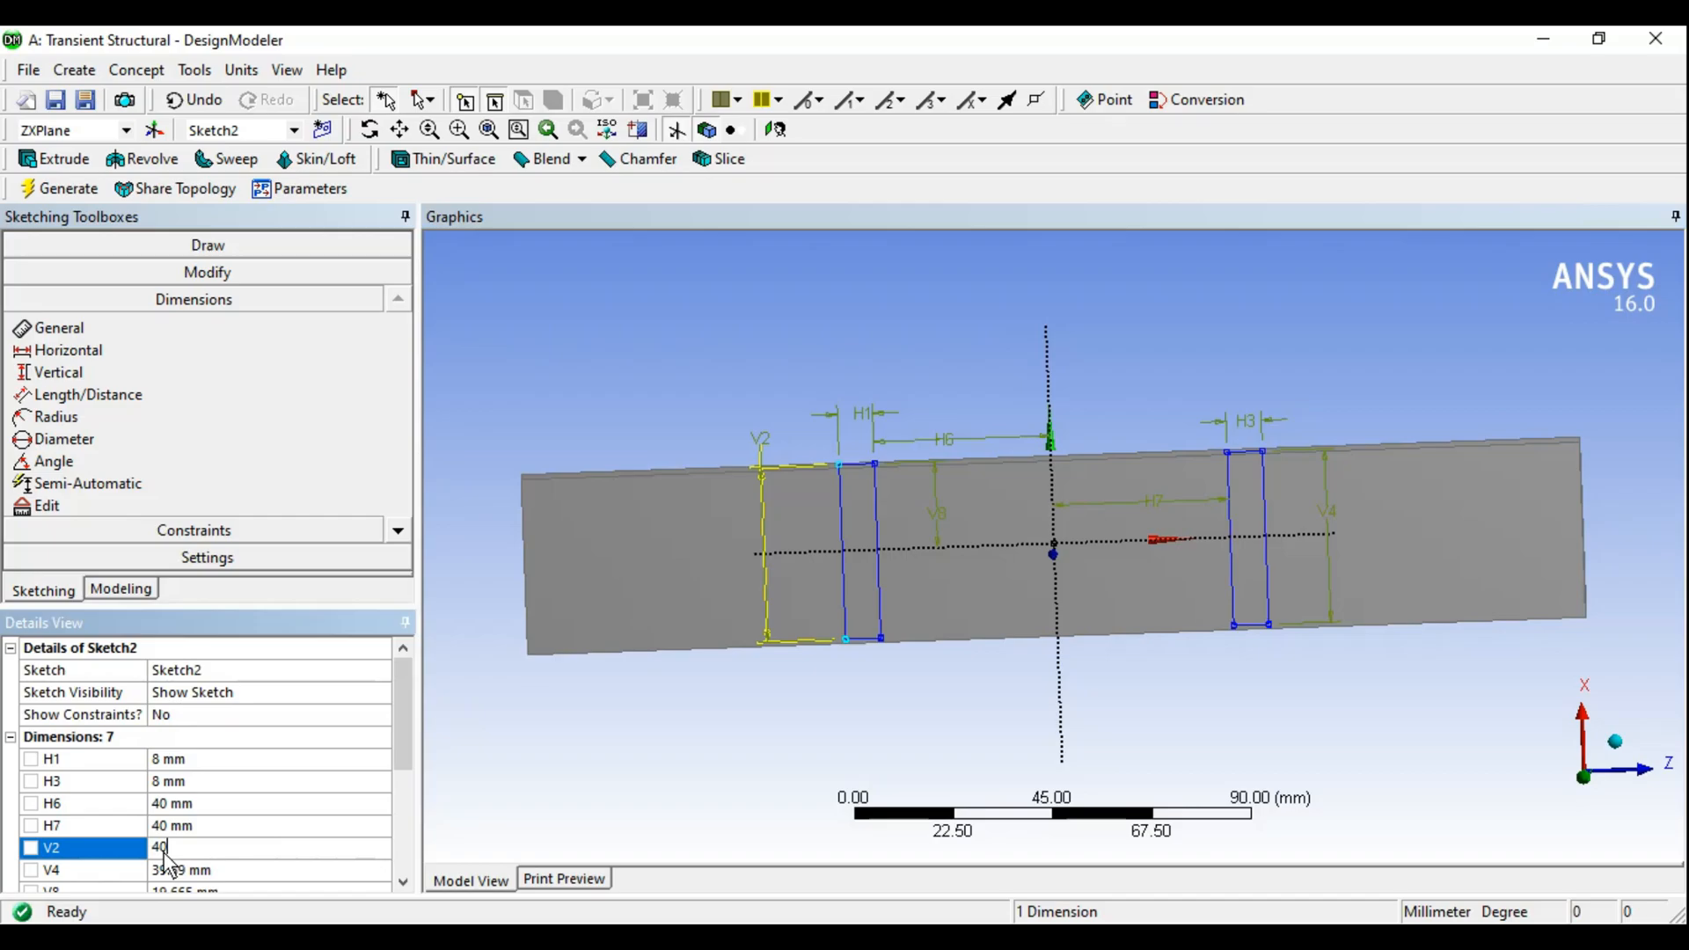
pyautogui.click(154, 871)
pyautogui.write('40')
pyautogui.press('Return')
# Set the vertical distance V8 from the horizontal axis to the left rectangle's top edge to 20 mm
pyautogui.moveTo(405, 732); pyautogui.dragTo(405, 799)
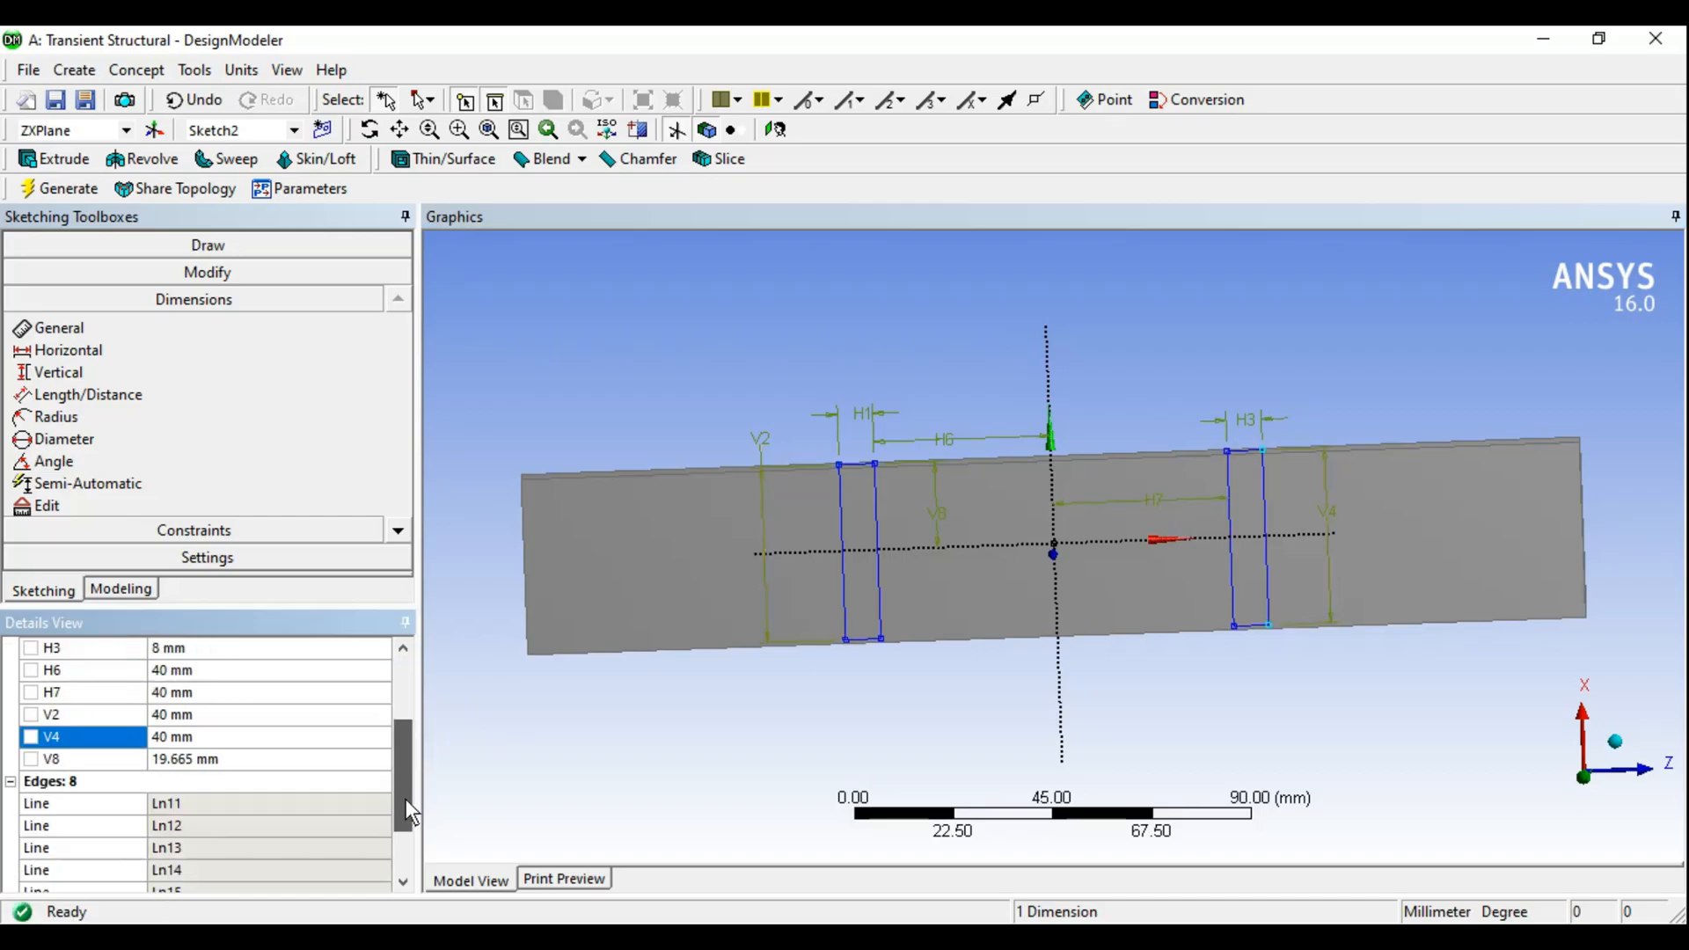
pyautogui.click(220, 732)
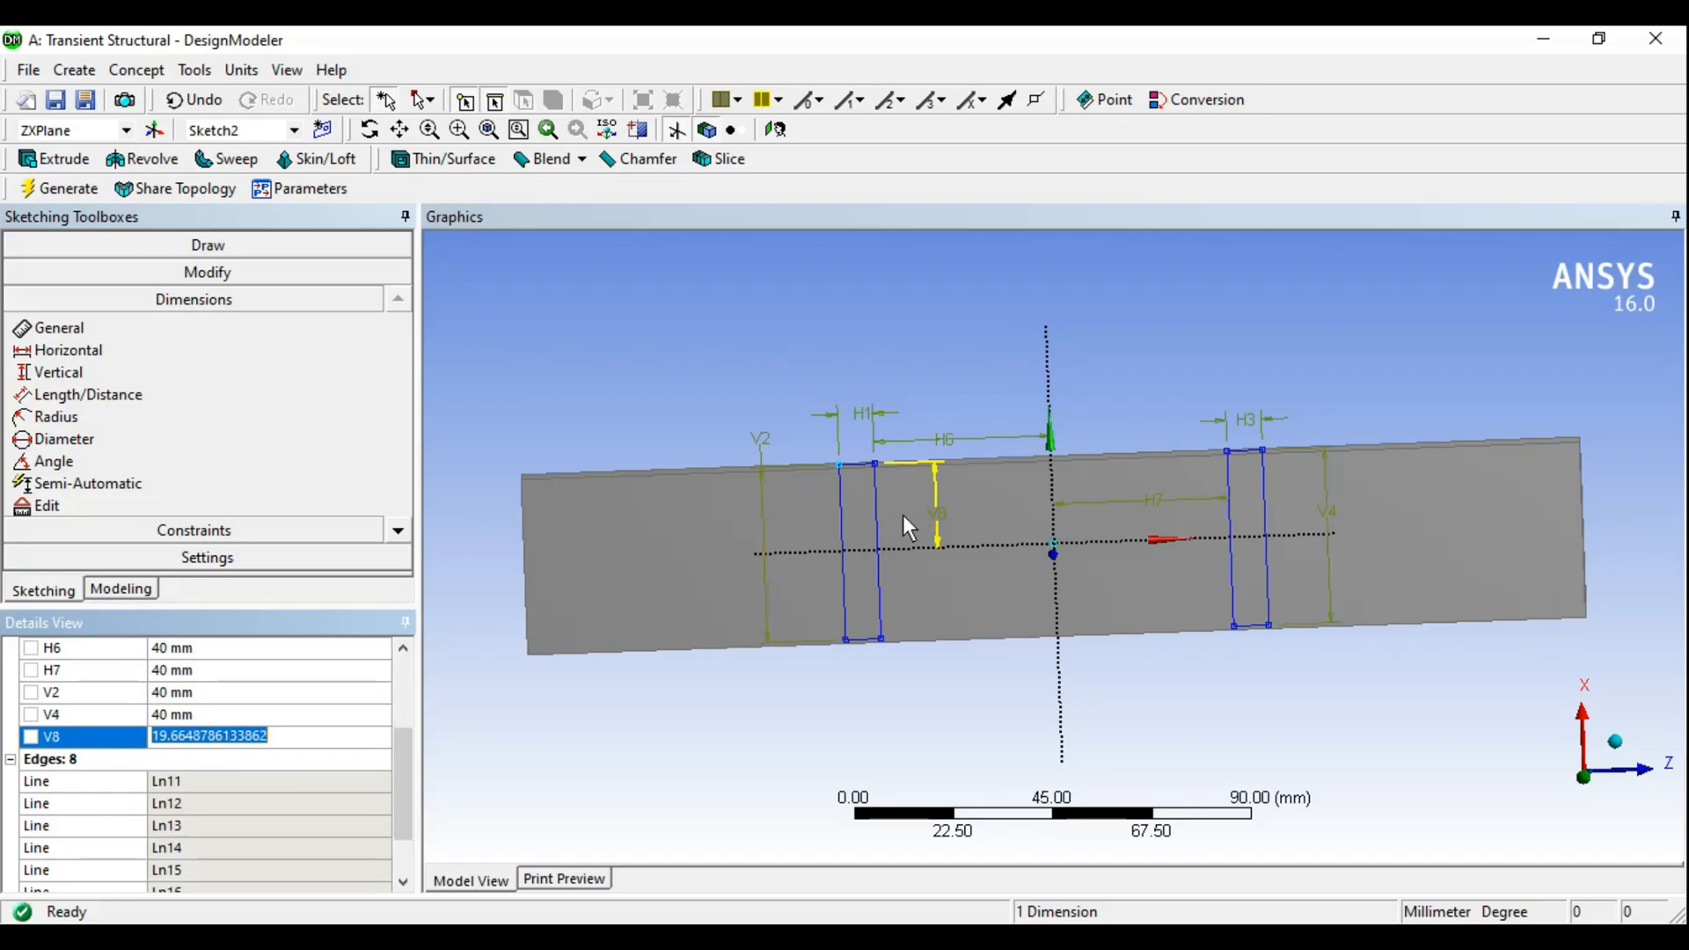
pyautogui.write('20')
pyautogui.press('Return')
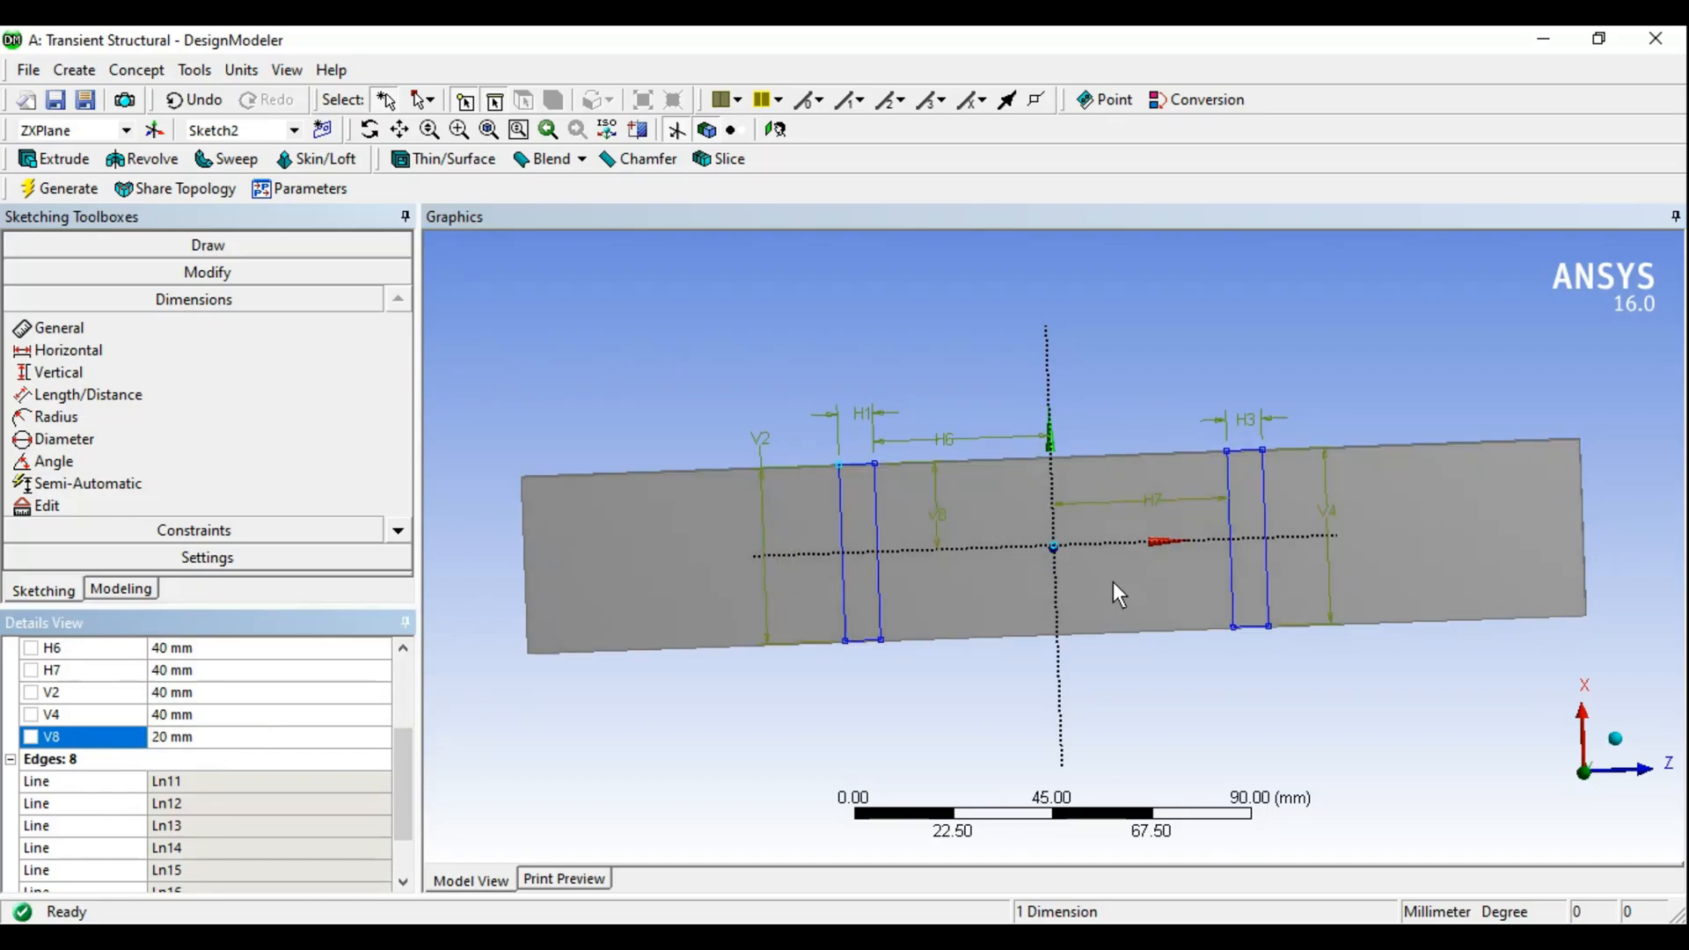
# Start an extrusion on the ZX plane with Sketch2, the two rectangles, as its geometry
pyautogui.moveTo(1110, 468)
pyautogui.mouseDown(button='middle')
pyautogui.moveTo(1128, 490)
pyautogui.moveTo(1160, 479)
pyautogui.moveTo(1179, 753)
pyautogui.moveTo(1152, 697)
pyautogui.moveTo(1128, 509)
pyautogui.moveTo(1098, 534)
pyautogui.mouseUp(button='middle')
pyautogui.click(122, 588)
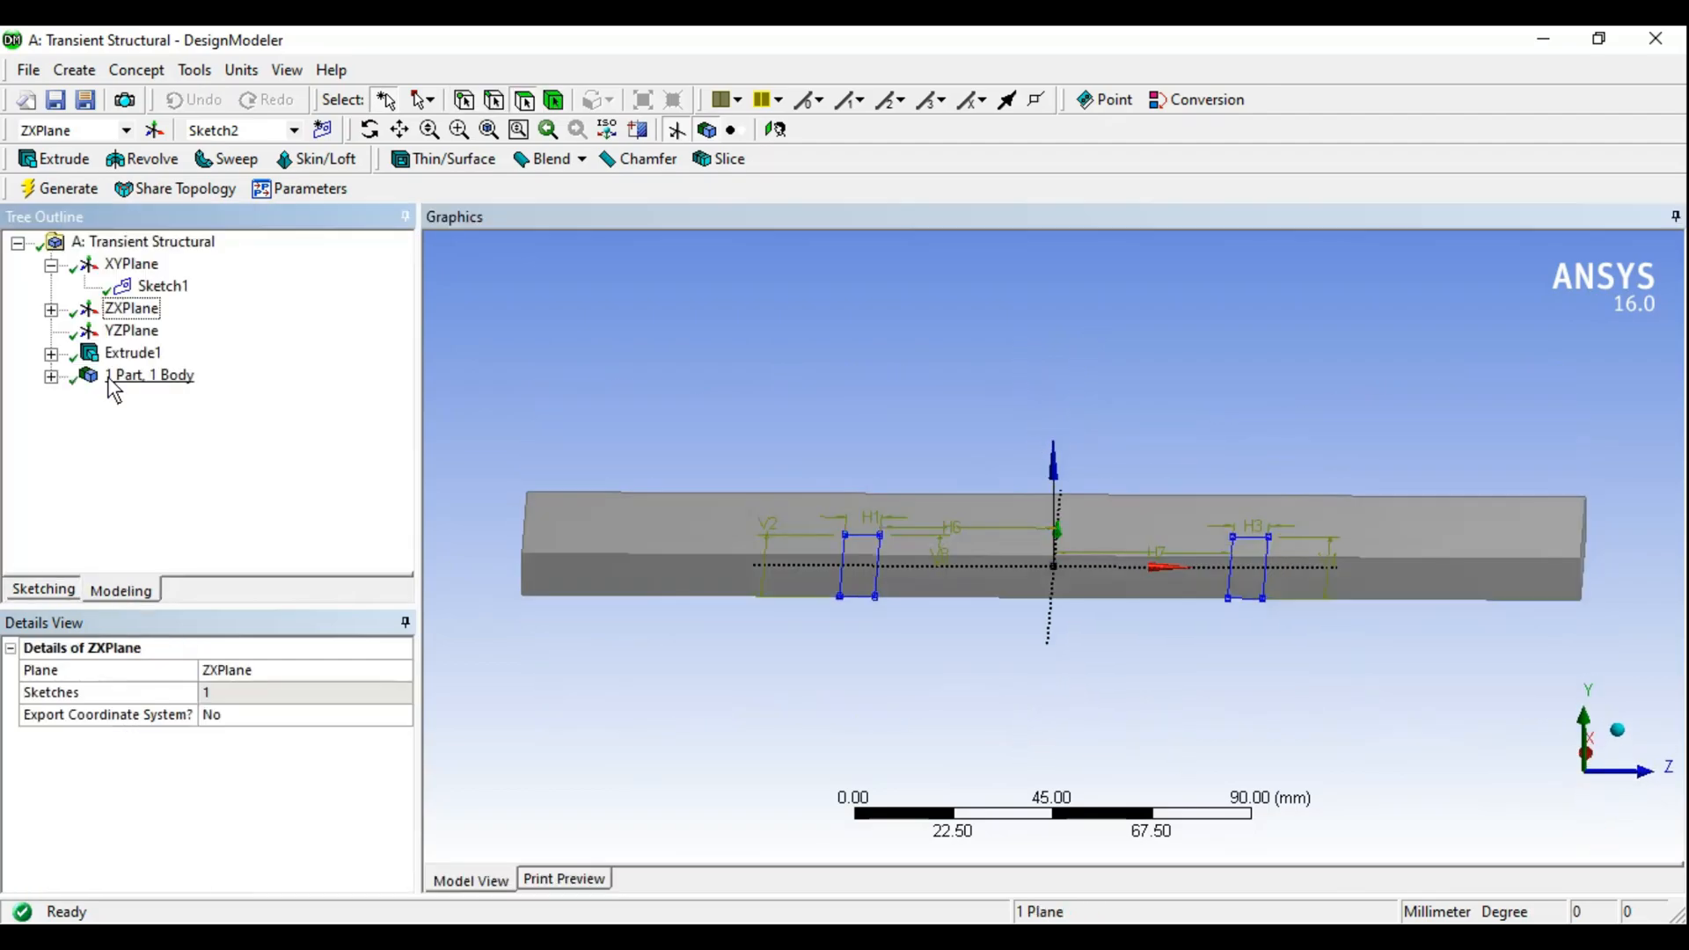
pyautogui.click(51, 308)
pyautogui.click(162, 331)
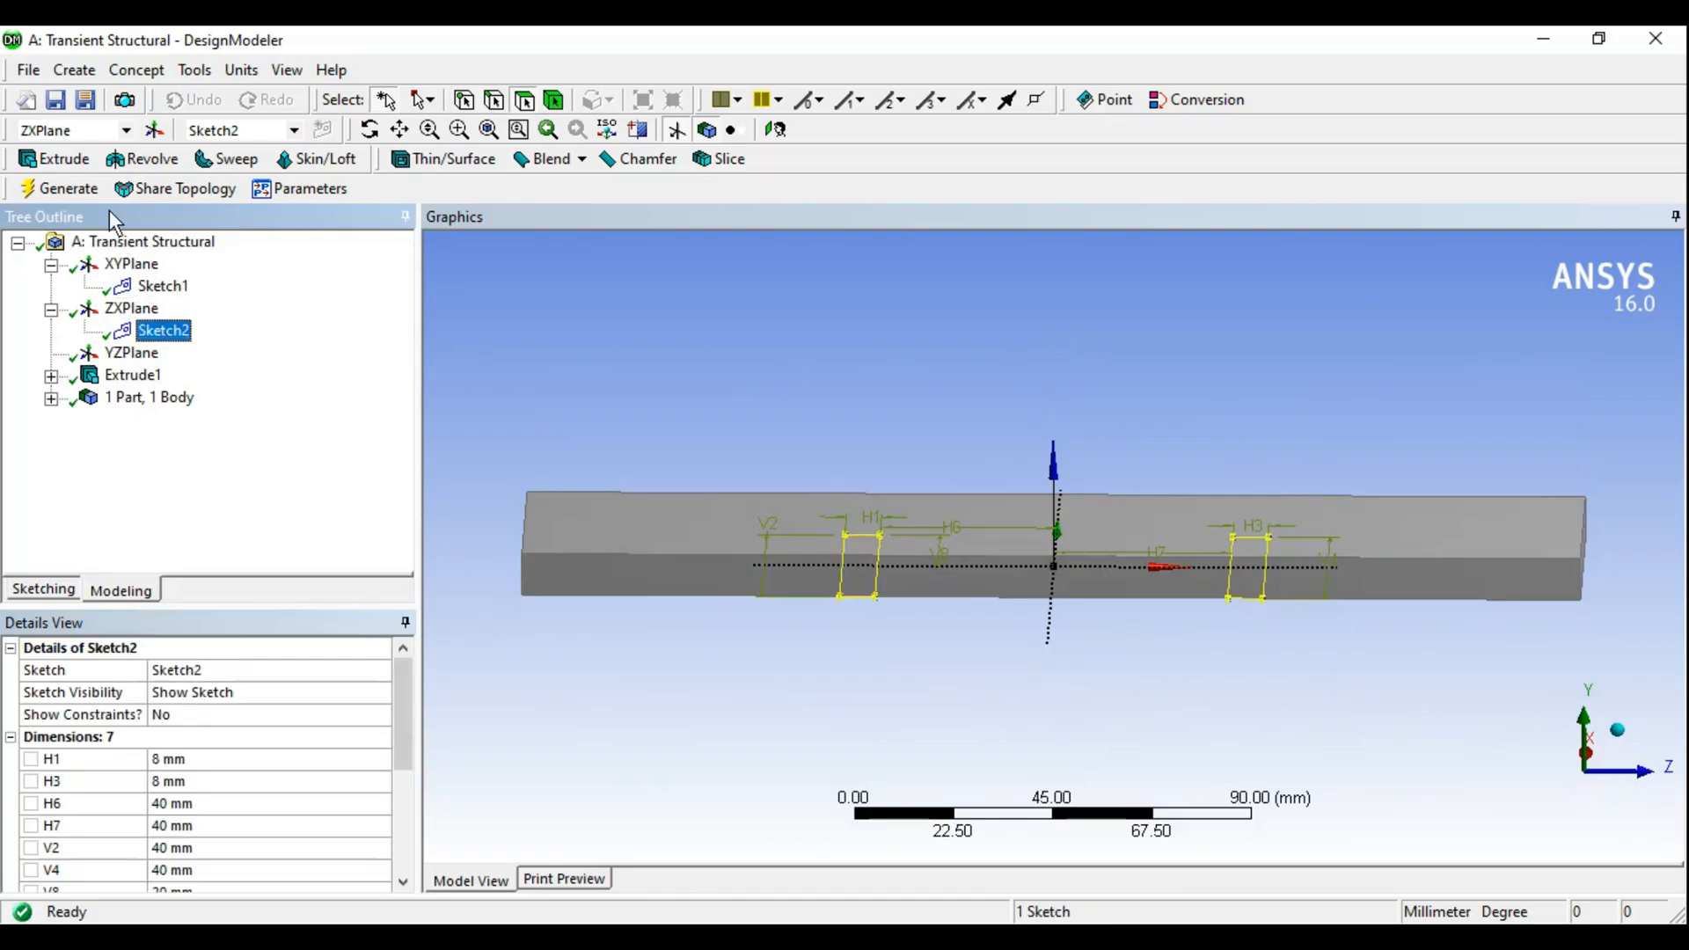
pyautogui.click(54, 159)
pyautogui.moveTo(902, 678); pyautogui.dragTo(901, 595, button='middle')
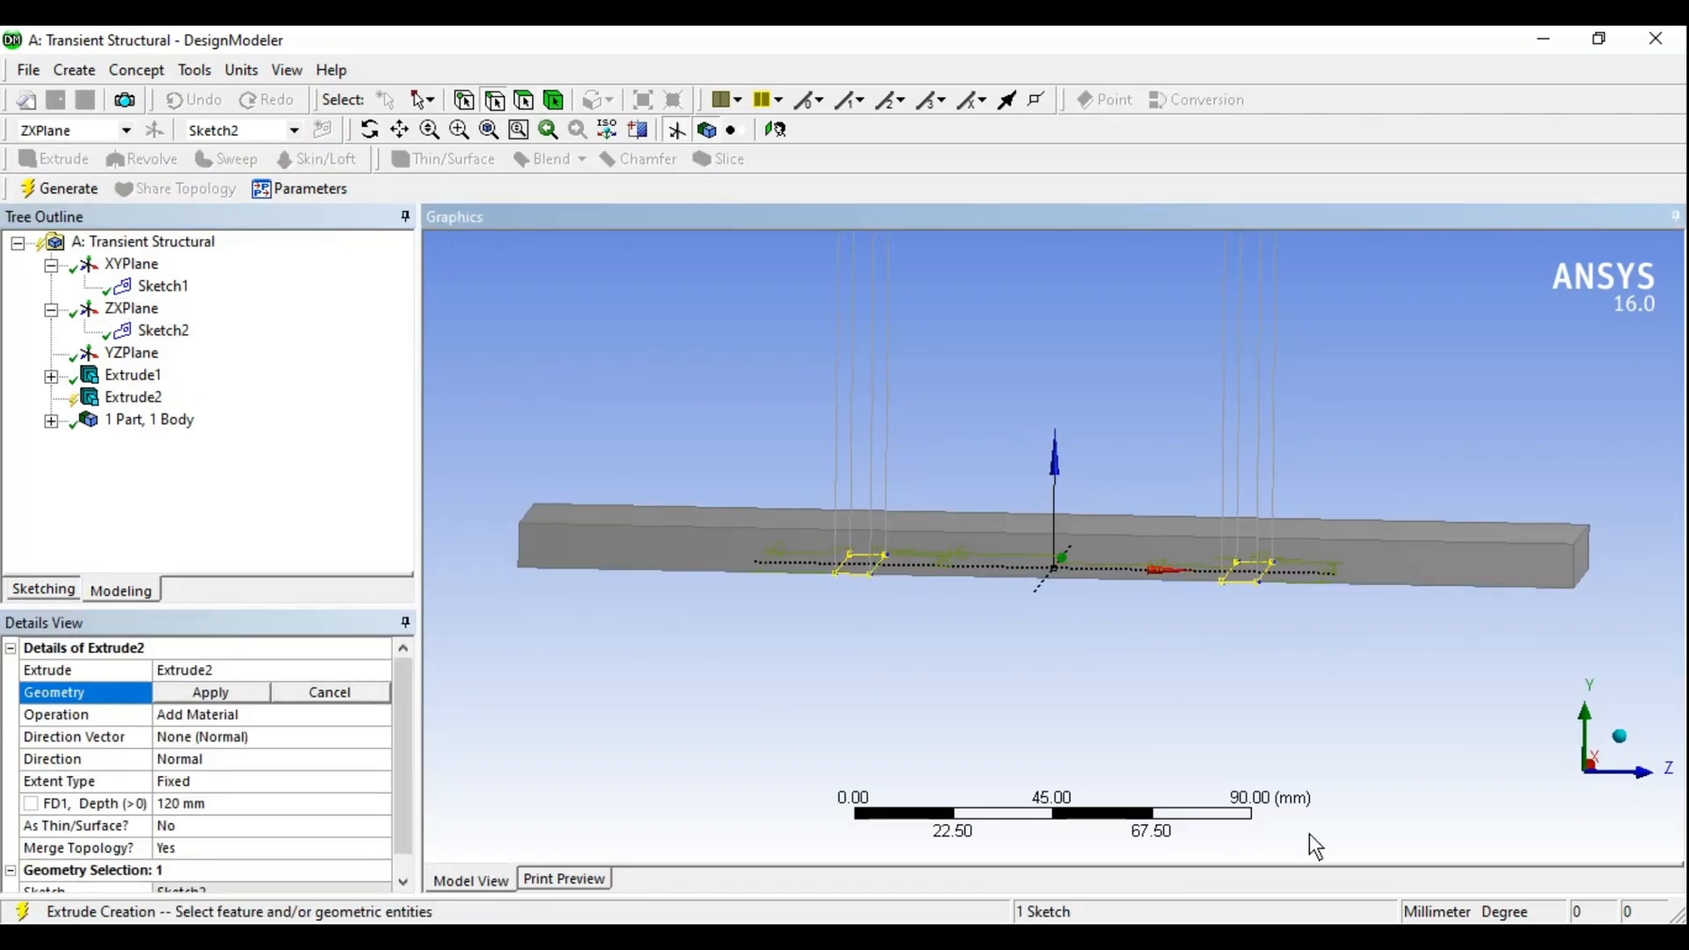
pyautogui.click(243, 701)
pyautogui.click(238, 778)
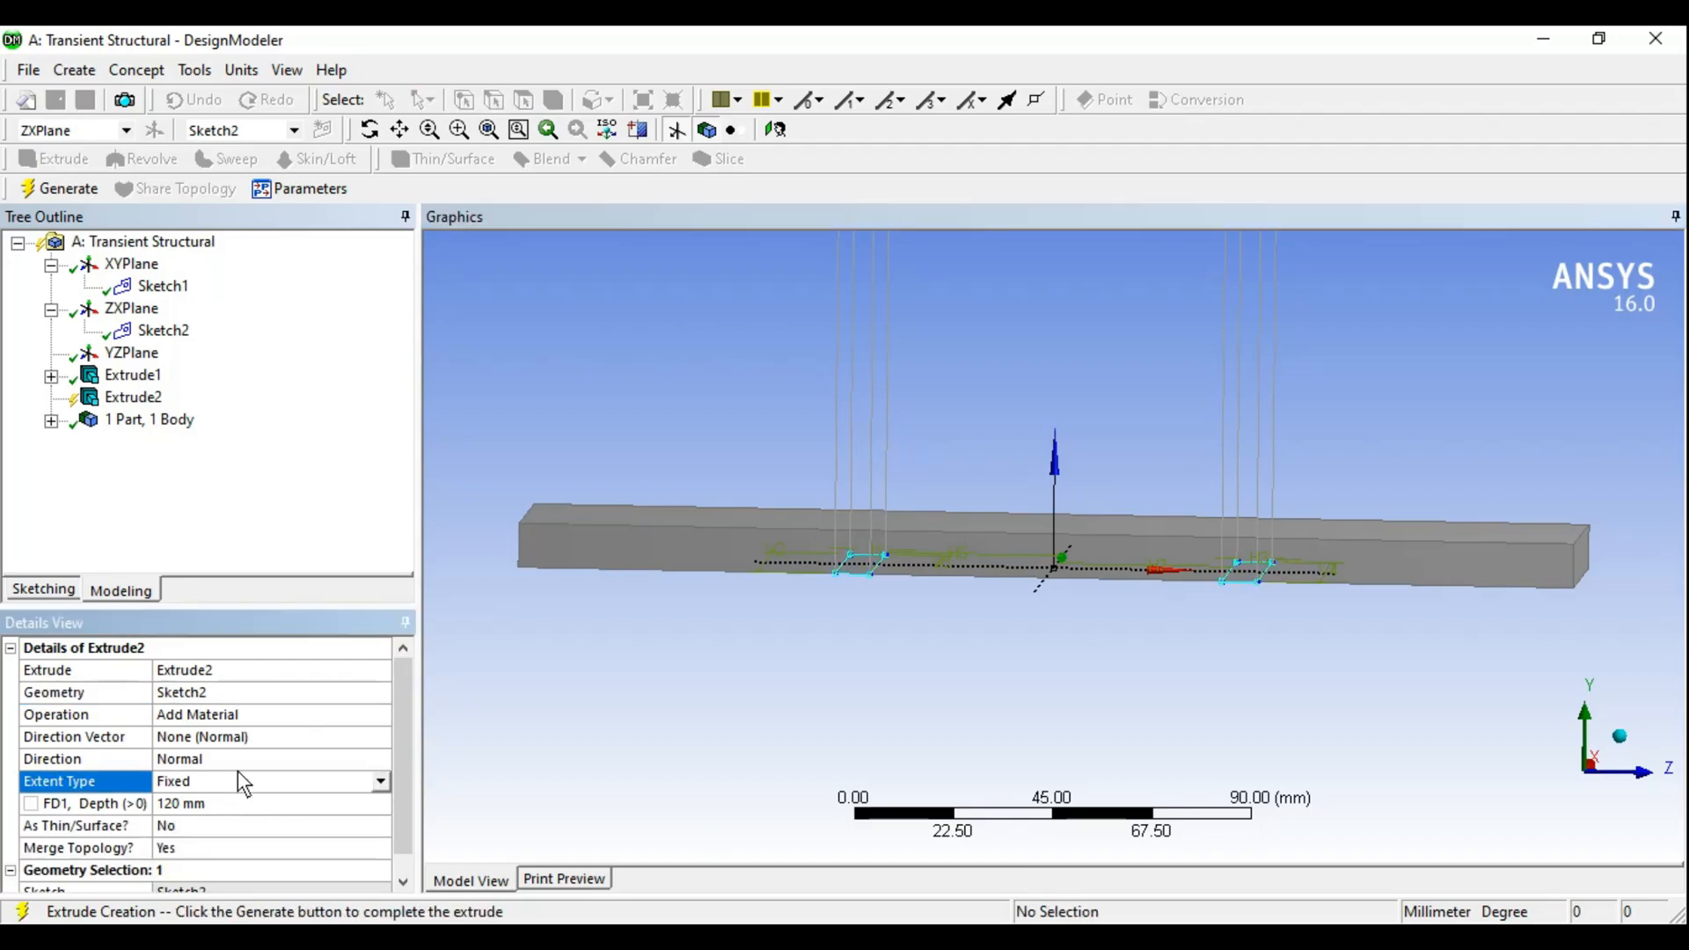
# Reverse the extrusion direction, set its depth to 40 mm, and generate the two legs below the bar
pyautogui.click(250, 759)
pyautogui.click(382, 760)
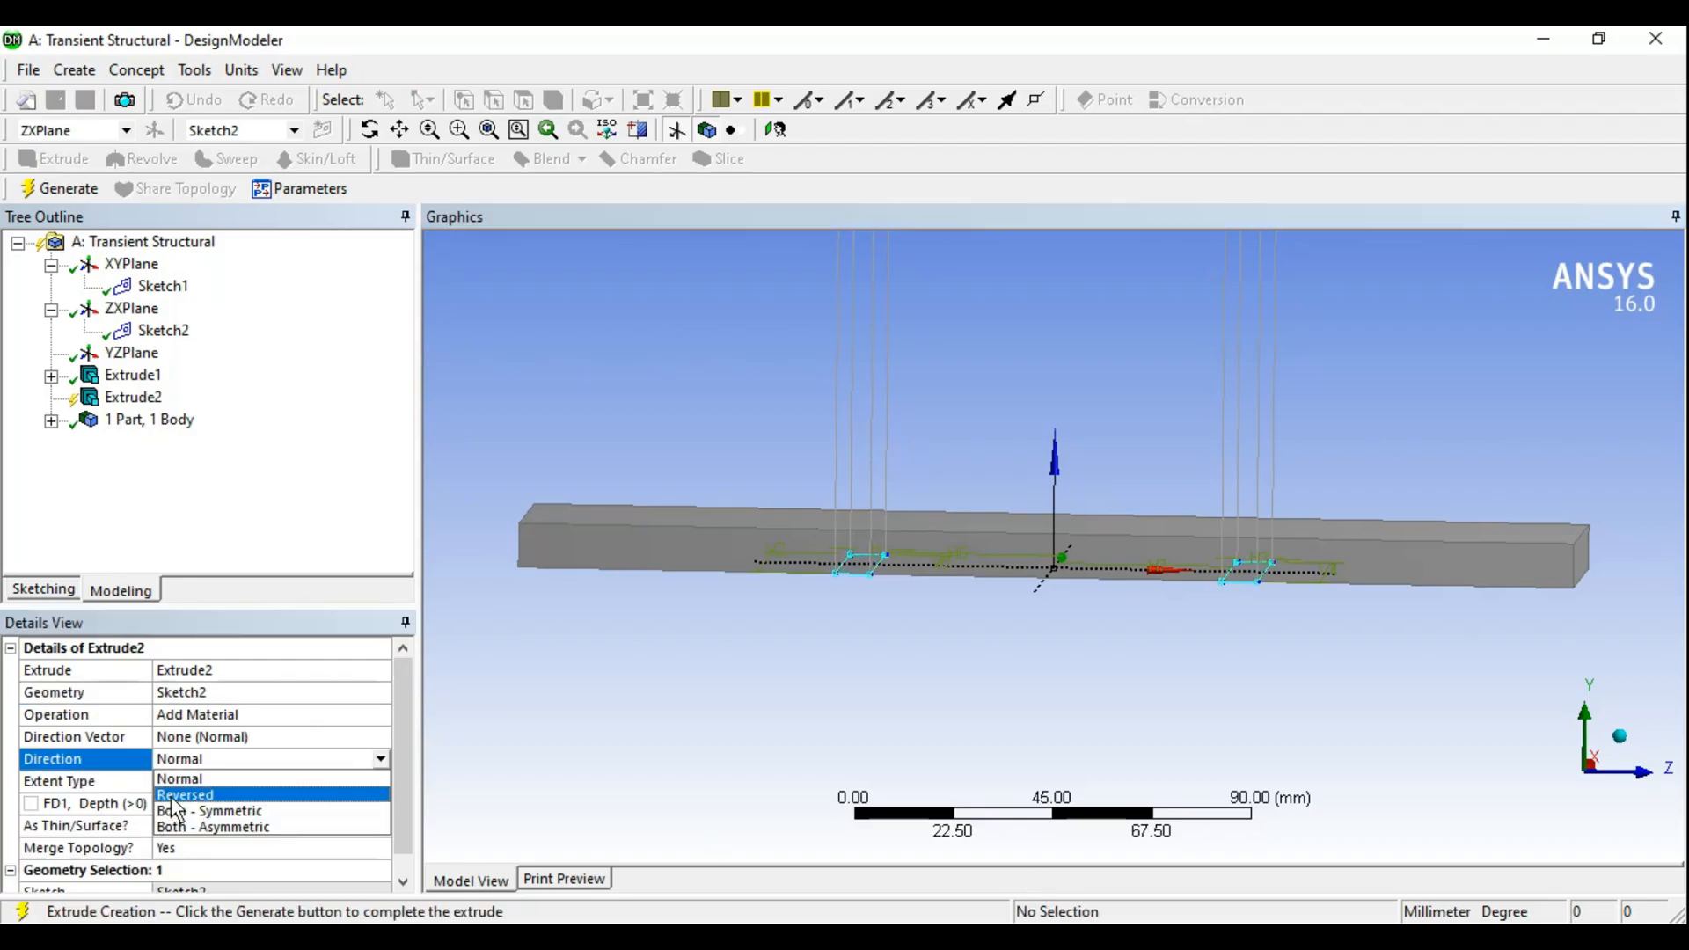
pyautogui.click(185, 796)
pyautogui.click(208, 808)
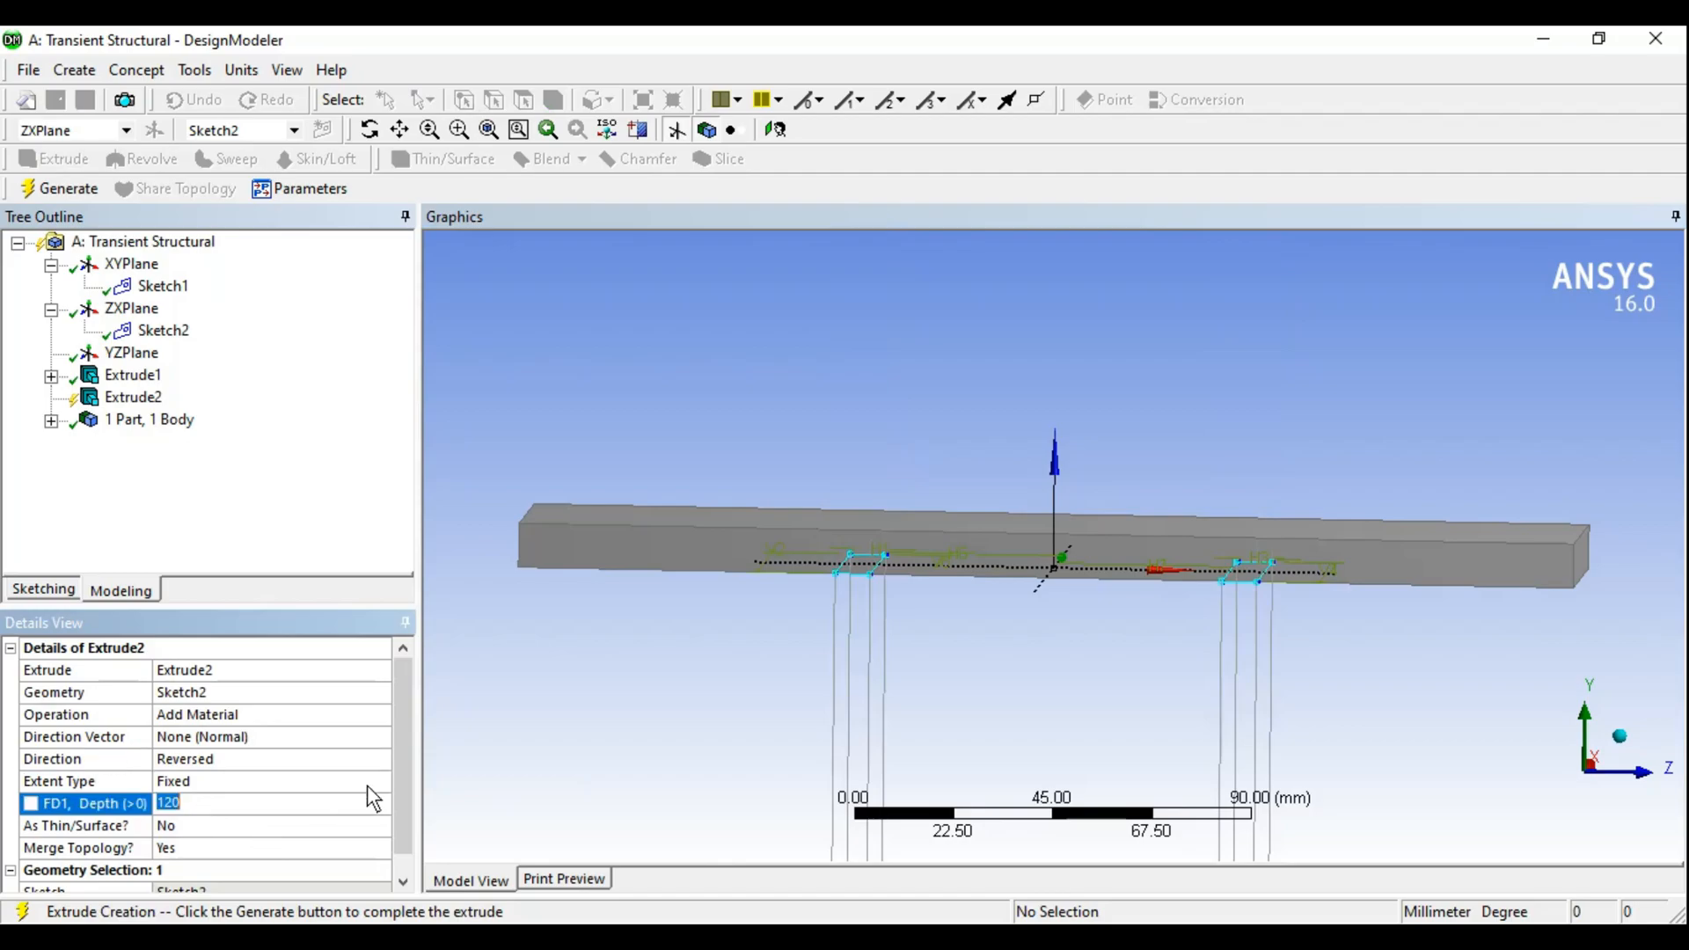
pyautogui.write('40')
pyautogui.press('Return')
pyautogui.moveTo(878, 642)
pyautogui.mouseDown(button='middle')
pyautogui.moveTo(1136, 525)
pyautogui.moveTo(1078, 585)
pyautogui.moveTo(999, 582)
pyautogui.moveTo(1161, 578)
pyautogui.moveTo(1100, 609)
pyautogui.mouseUp(button='middle')
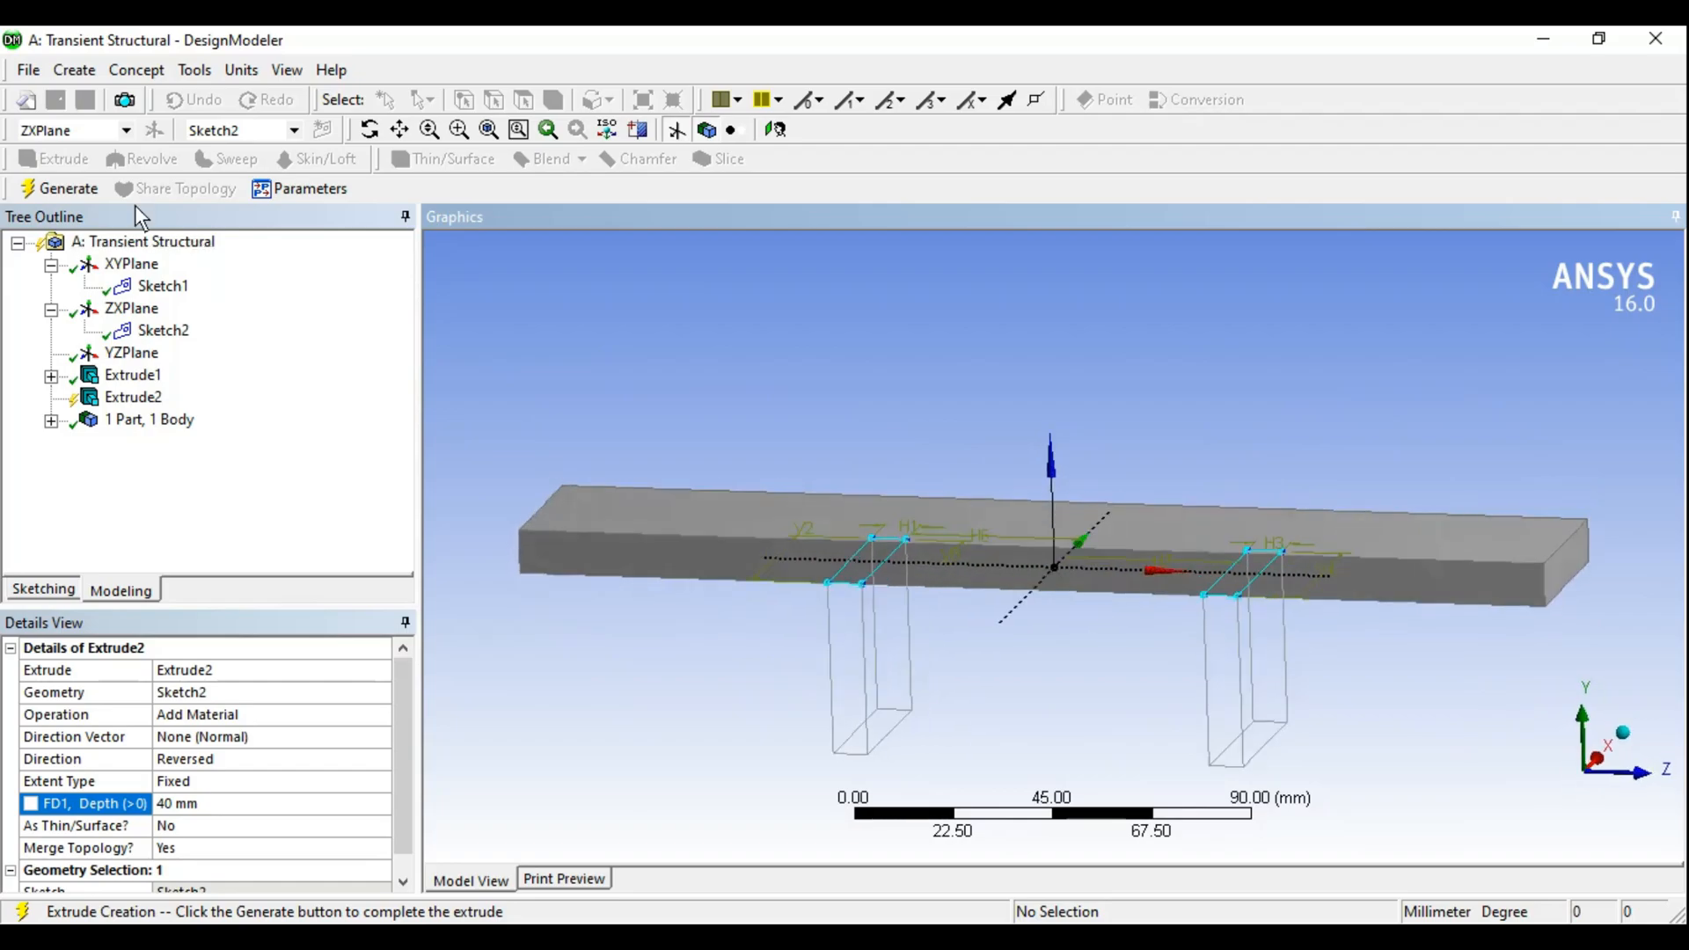
pyautogui.click(70, 189)
# Examine the bar with its two legs from several angles, including the bar's top face
pyautogui.moveTo(958, 557)
pyautogui.mouseDown(button='middle')
pyautogui.moveTo(1053, 542)
pyautogui.moveTo(949, 540)
pyautogui.moveTo(1021, 473)
pyautogui.moveTo(882, 497)
pyautogui.moveTo(920, 573)
pyautogui.moveTo(840, 611)
pyautogui.mouseUp(button='middle')
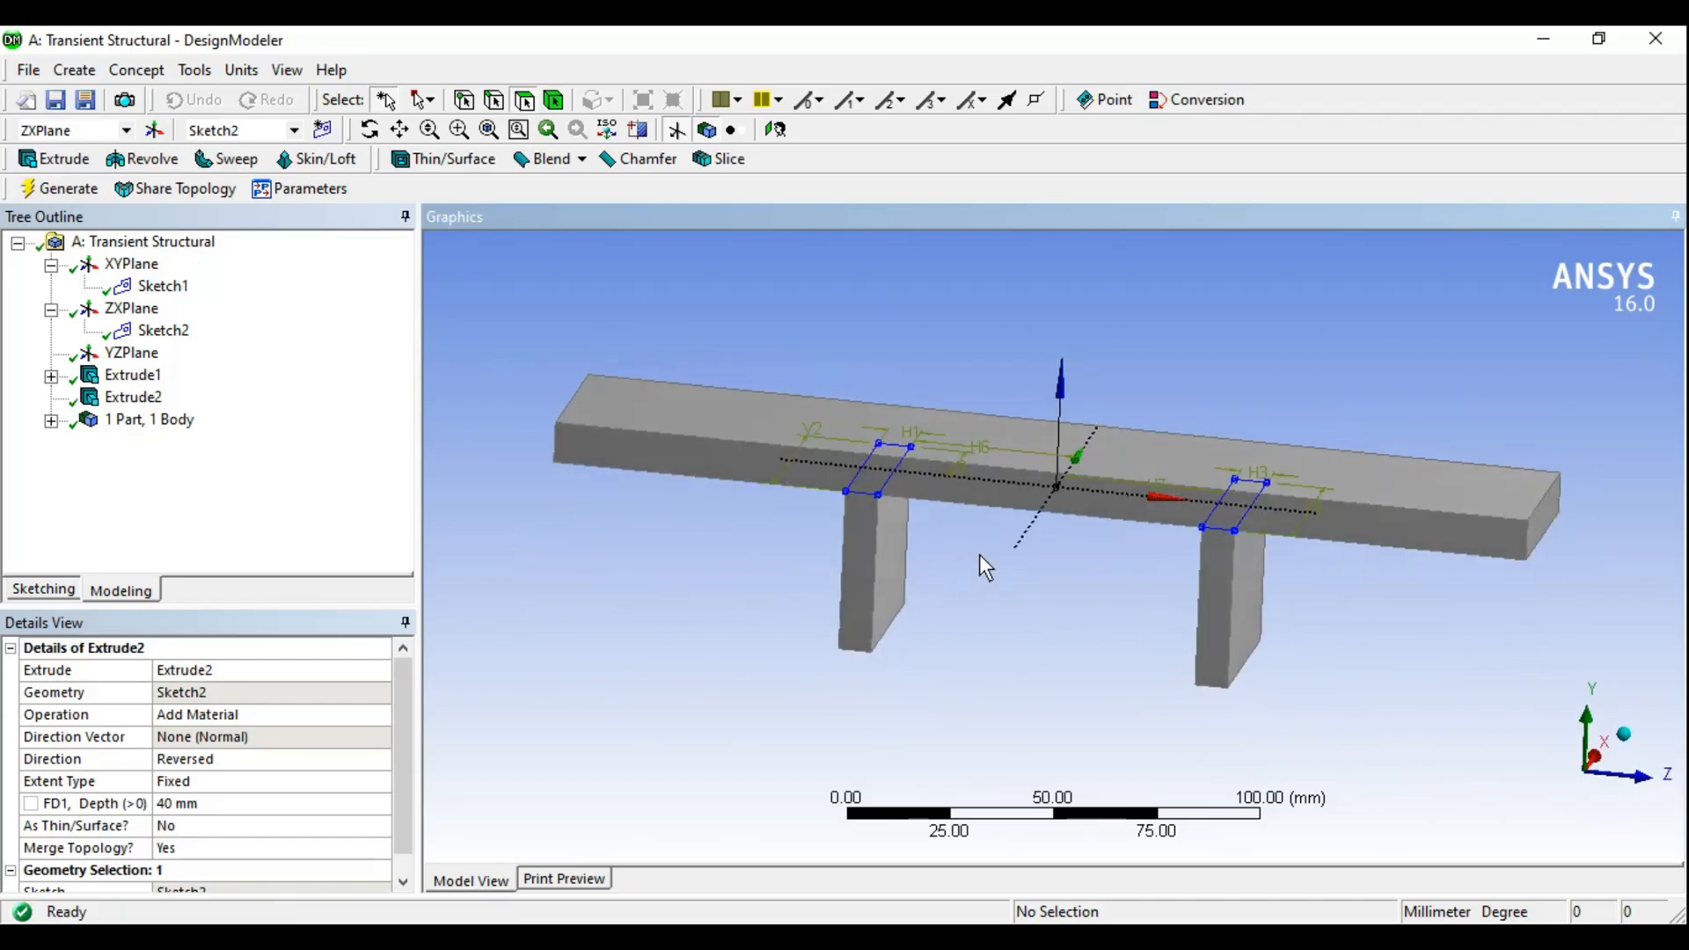
pyautogui.moveTo(1026, 475); pyautogui.dragTo(1526, 610, button='middle')
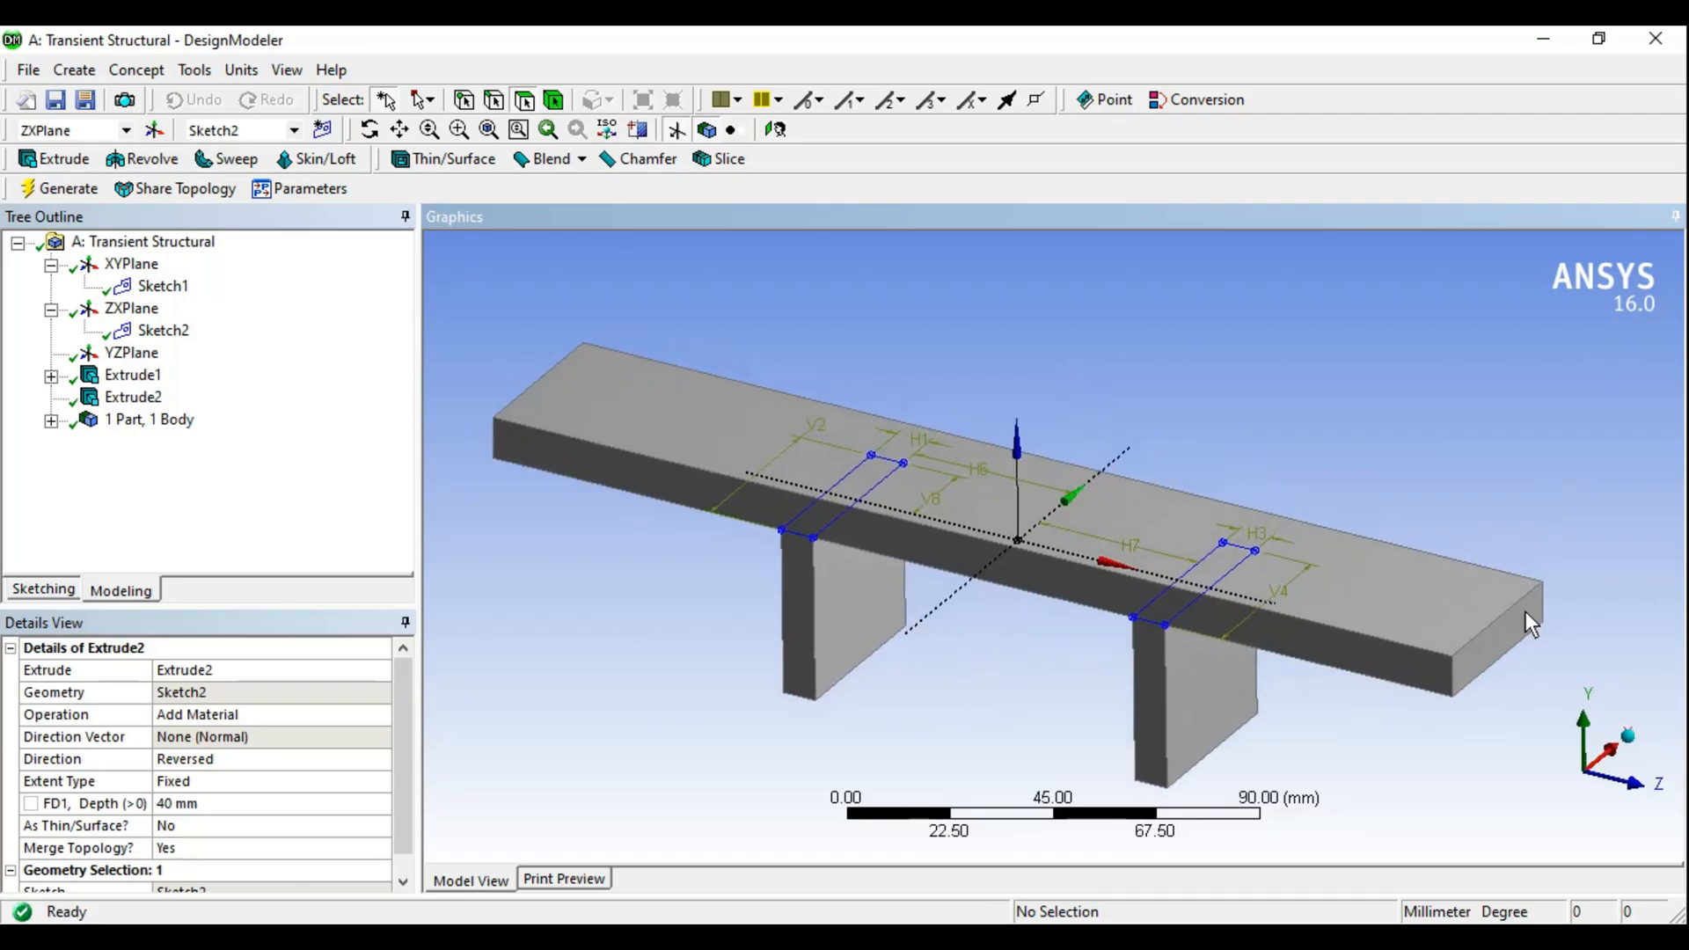
pyautogui.moveTo(1423, 630); pyautogui.dragTo(1230, 561, button='middle')
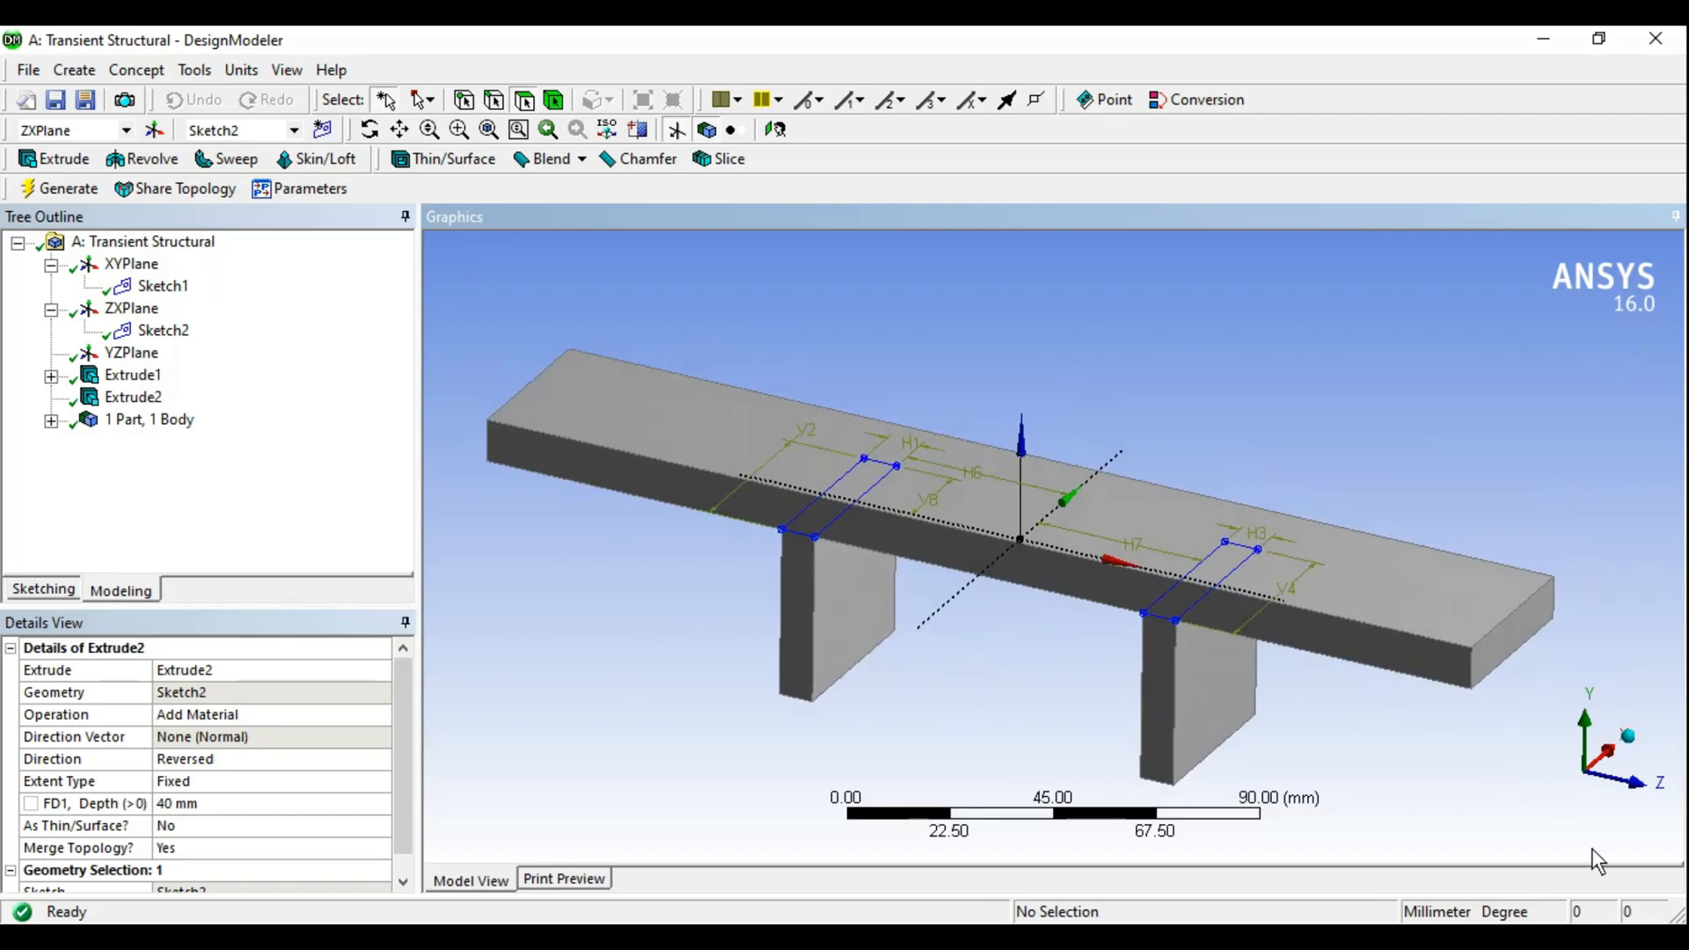
pyautogui.moveTo(1442, 589); pyautogui.dragTo(1322, 600, button='middle')
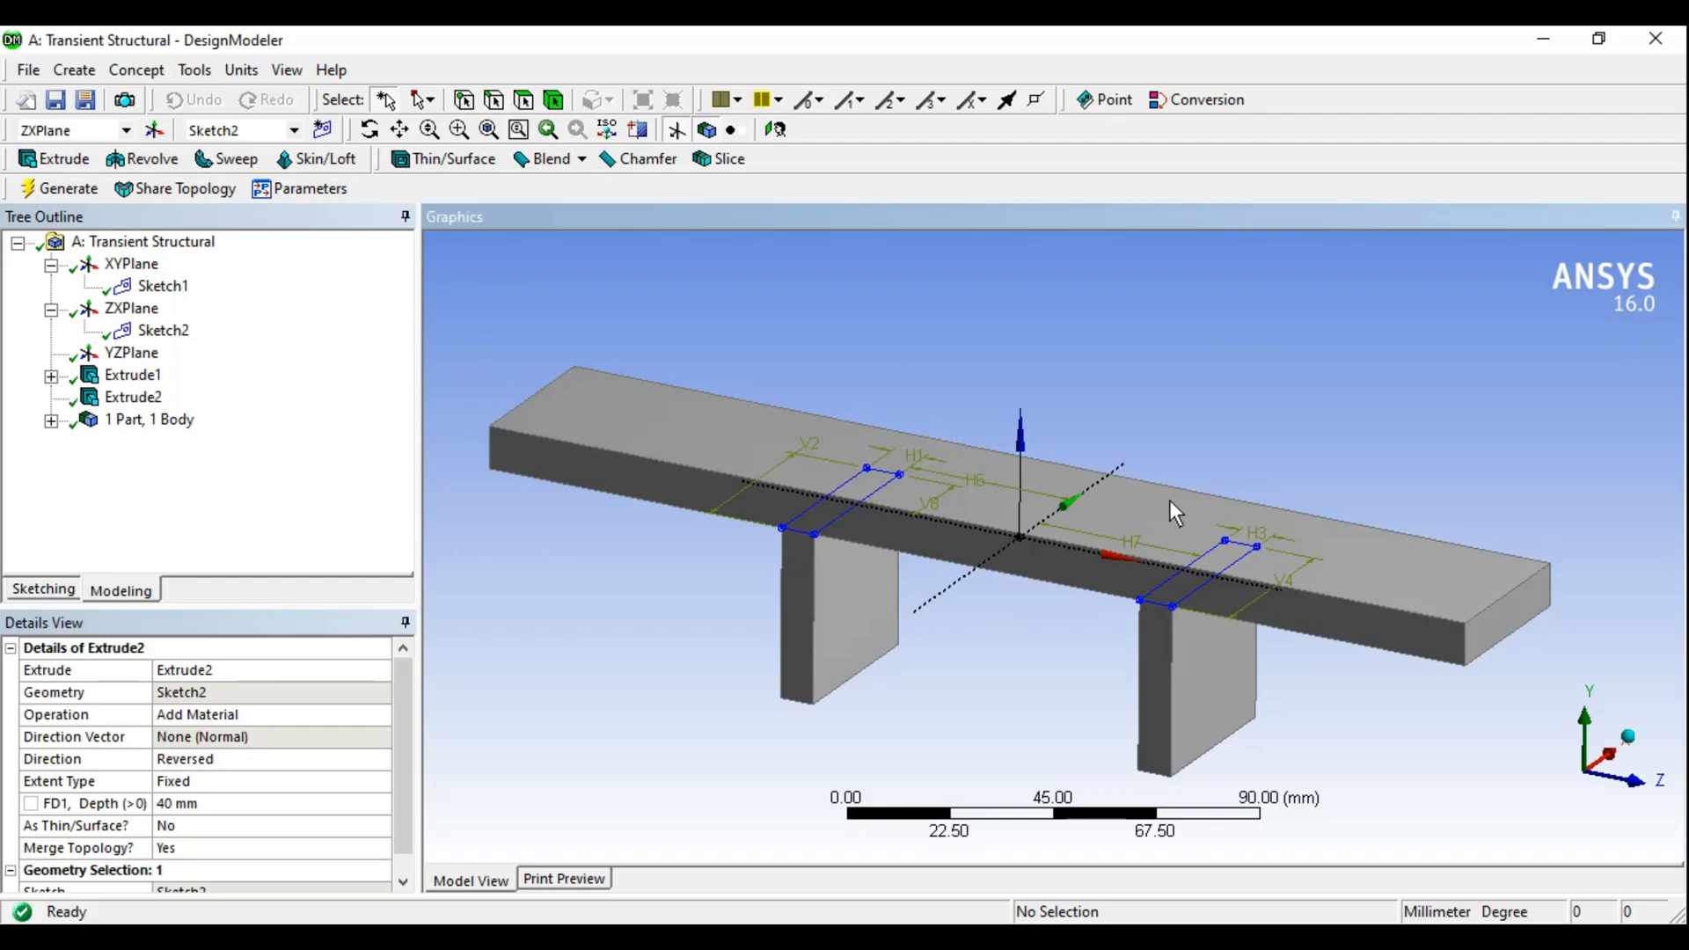
pyautogui.click(1186, 514)
pyautogui.moveTo(1186, 515); pyautogui.dragTo(994, 576, button='middle')
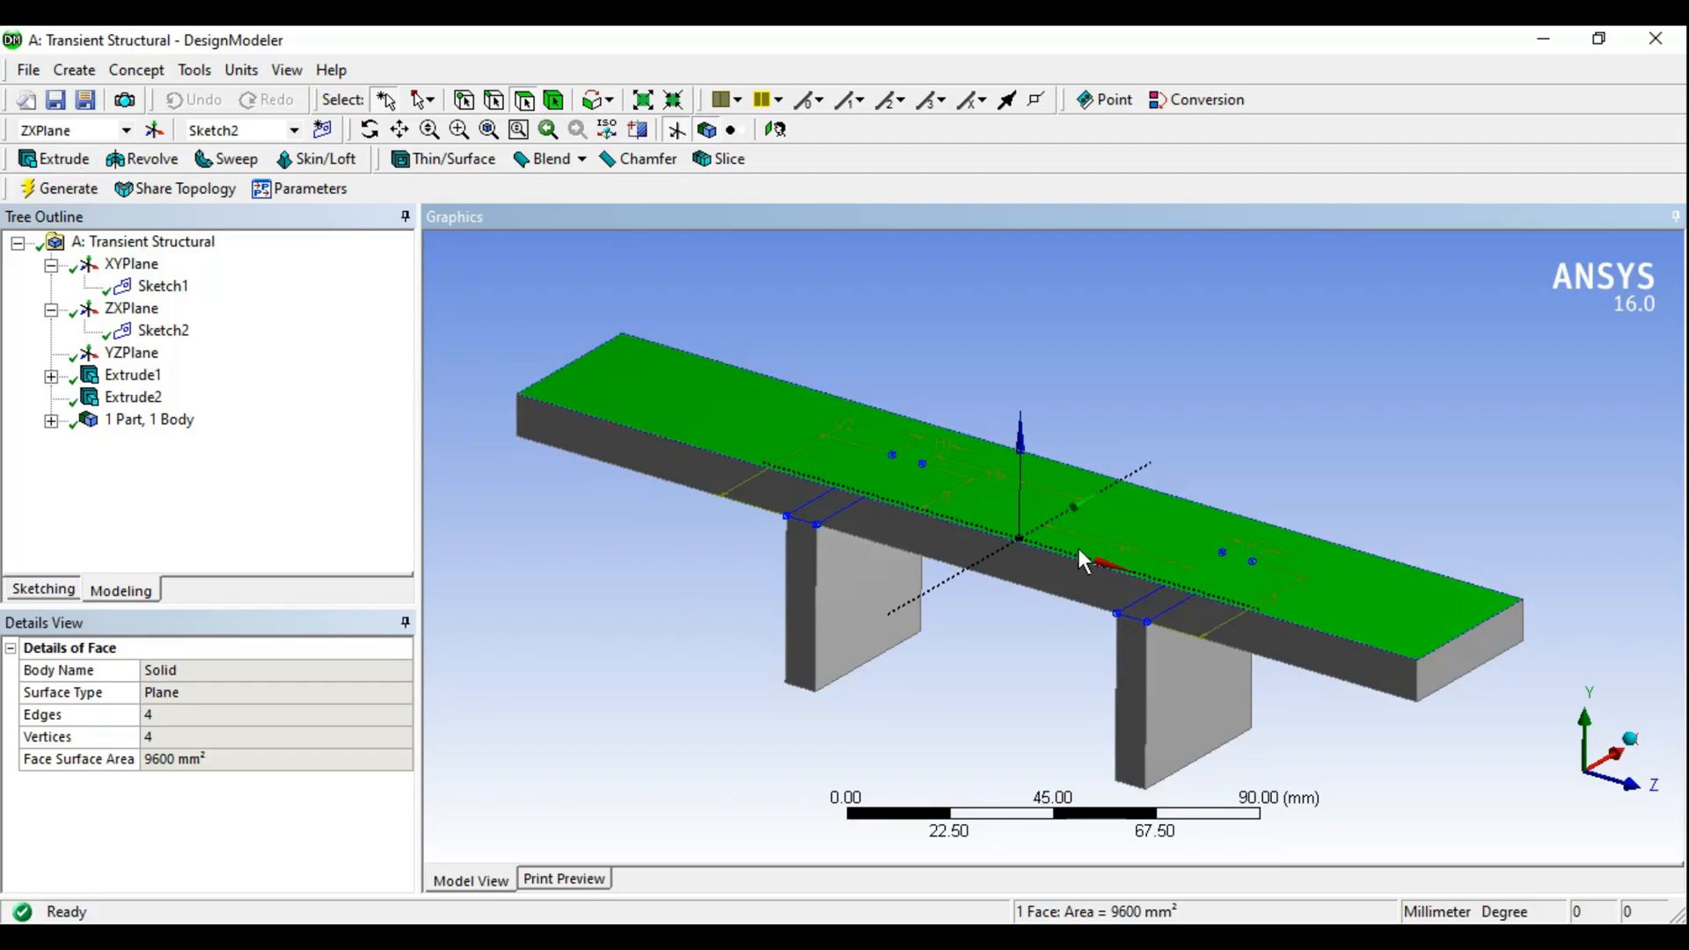
pyautogui.moveTo(1135, 579); pyautogui.dragTo(1083, 533, button='middle')
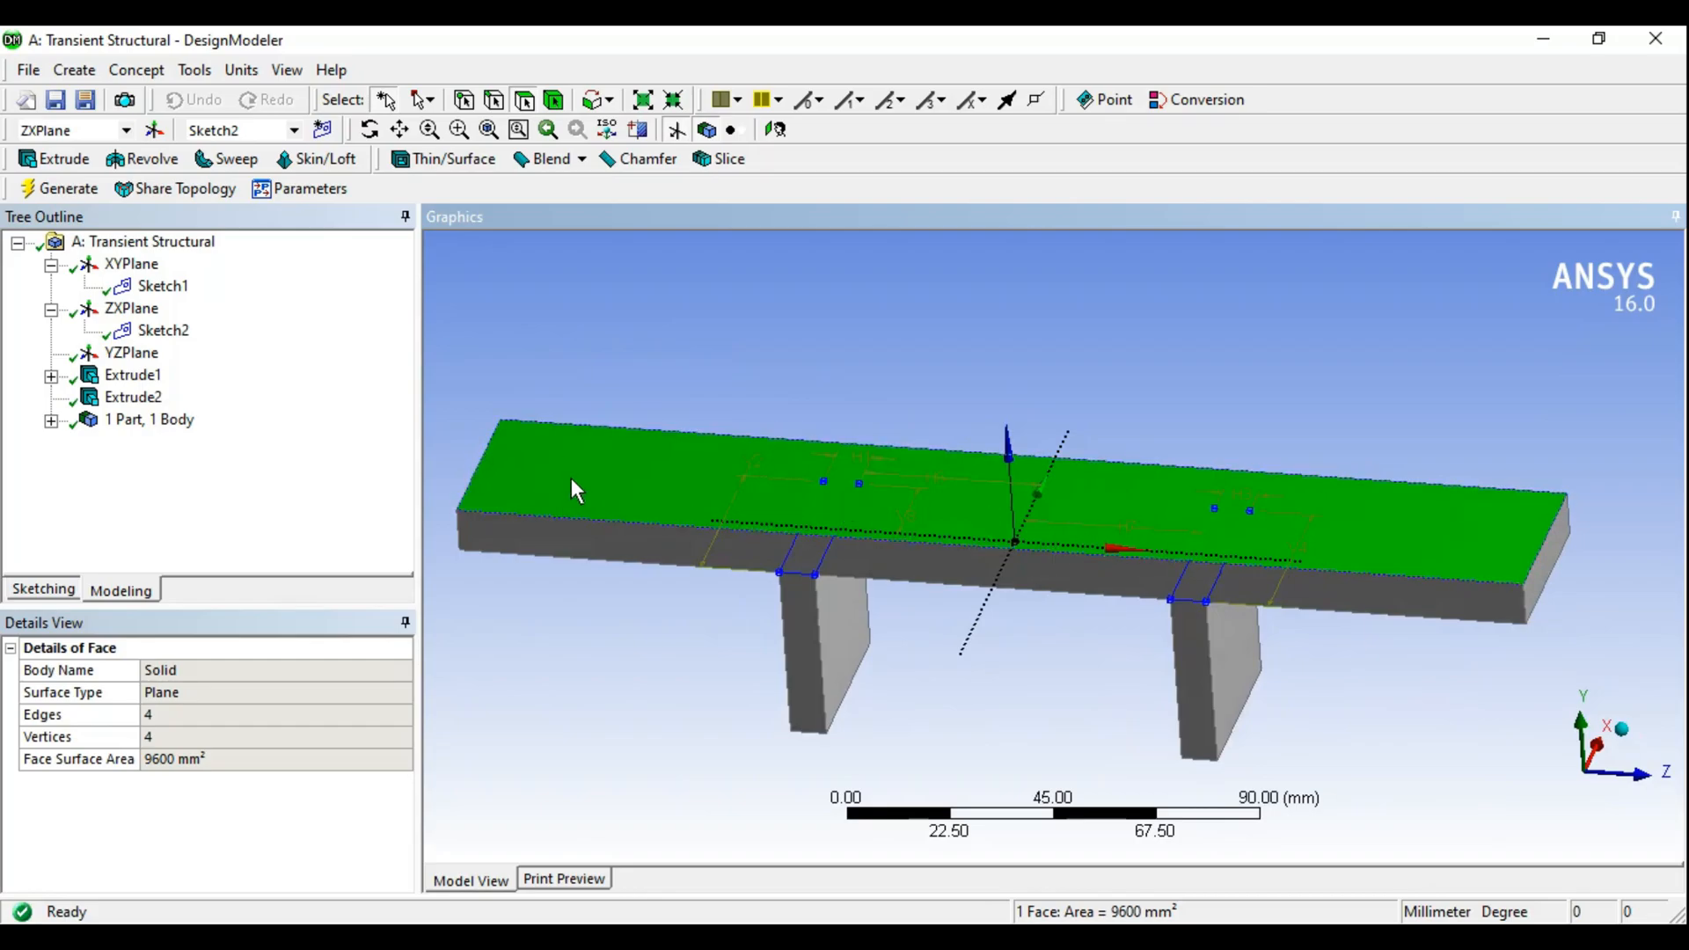
pyautogui.click(811, 342)
pyautogui.moveTo(880, 379); pyautogui.dragTo(794, 472, button='middle')
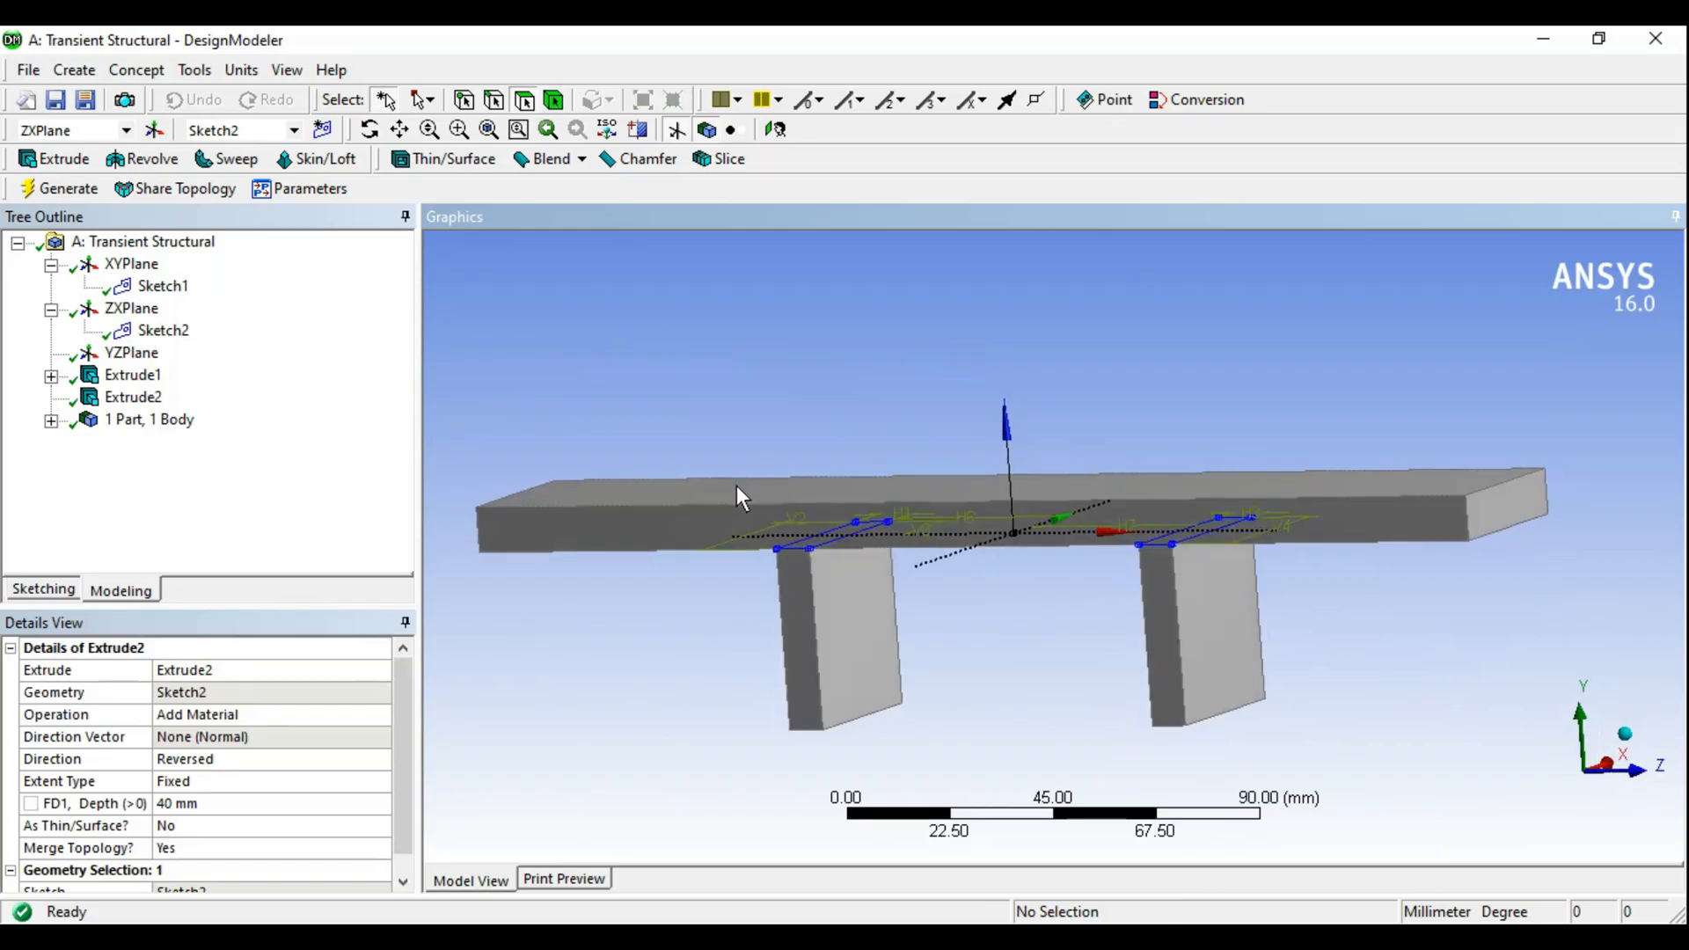
pyautogui.moveTo(1285, 410)
pyautogui.mouseDown(button='middle')
pyautogui.moveTo(1309, 426)
pyautogui.moveTo(1267, 417)
pyautogui.mouseUp(button='middle')
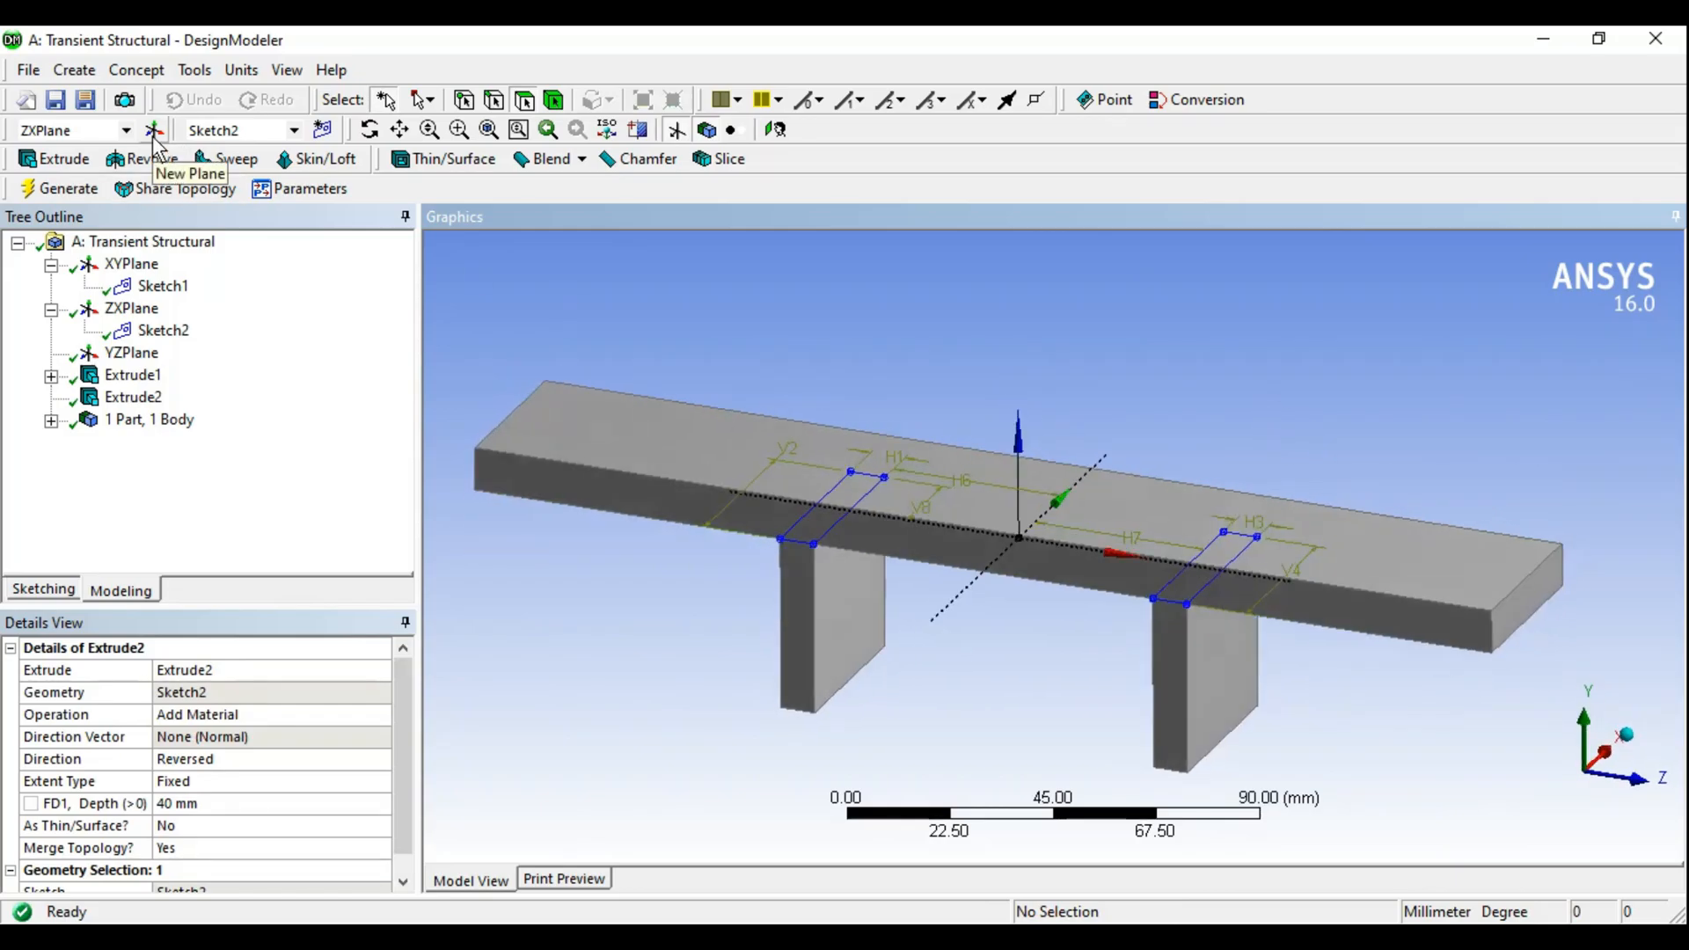
# Check where the XY and ZX planes lie relative to the bar's top face
pyautogui.click(131, 264)
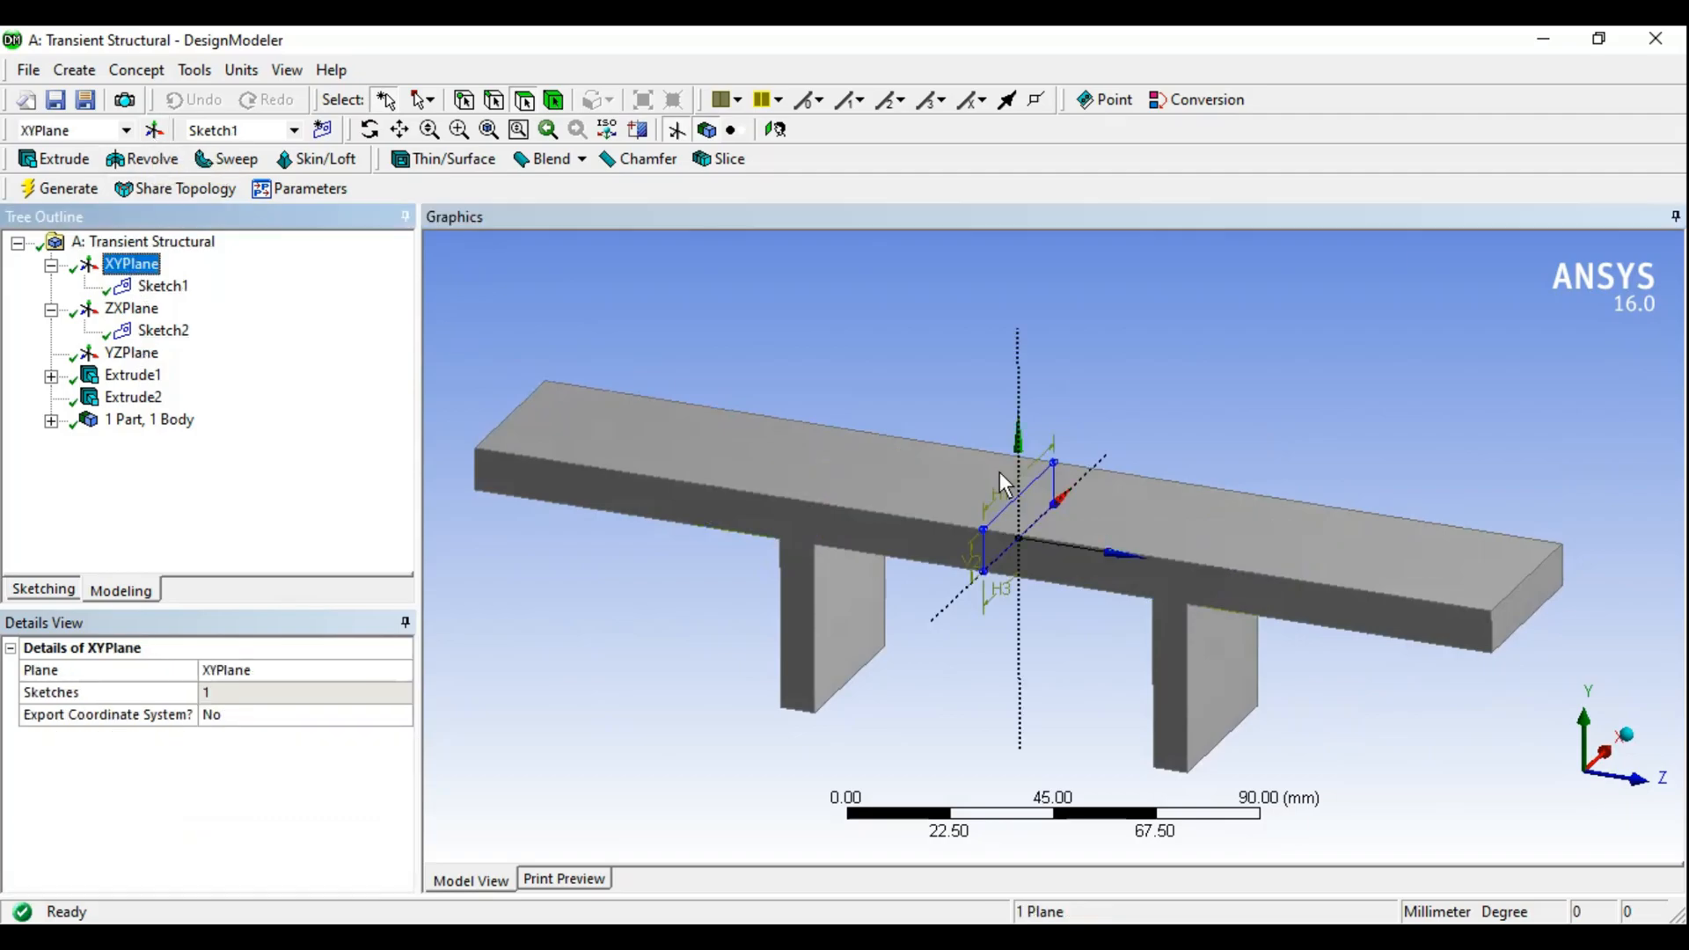
pyautogui.moveTo(977, 444); pyautogui.dragTo(1016, 464, button='middle')
pyautogui.click(131, 308)
pyautogui.moveTo(799, 421)
pyautogui.mouseDown(button='middle')
pyautogui.moveTo(841, 410)
pyautogui.moveTo(1020, 564)
pyautogui.mouseUp(button='middle')
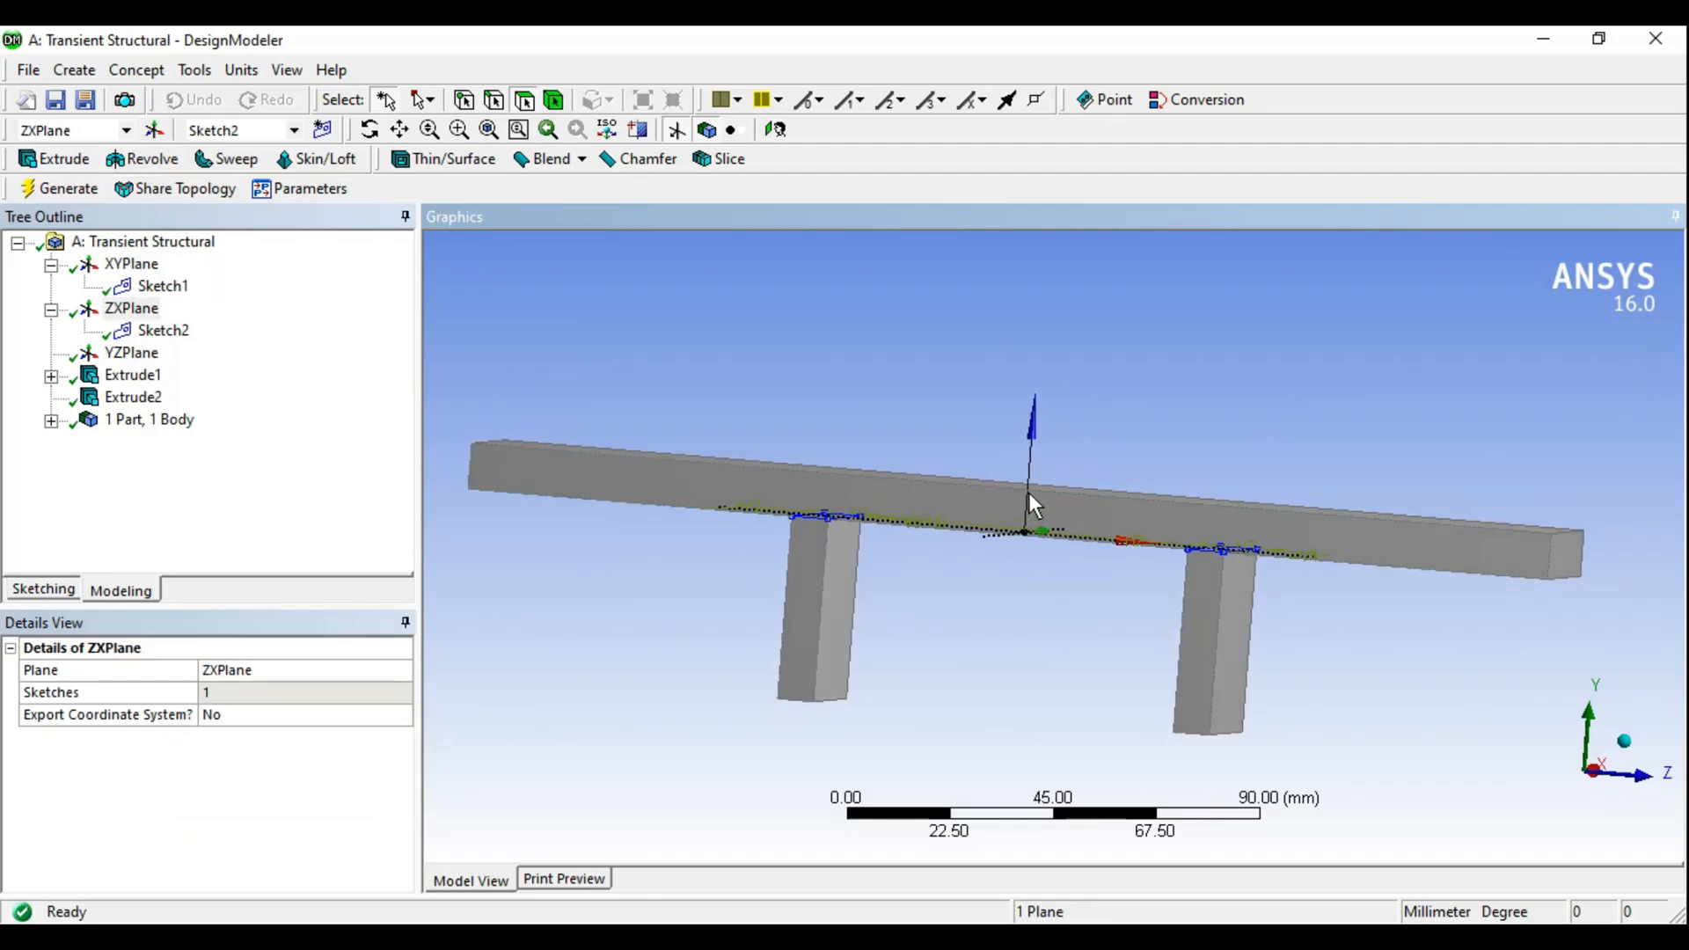
pyautogui.moveTo(977, 441)
pyautogui.mouseDown(button='middle')
pyautogui.moveTo(946, 478)
pyautogui.moveTo(960, 486)
pyautogui.mouseUp(button='middle')
pyautogui.click(565, 336)
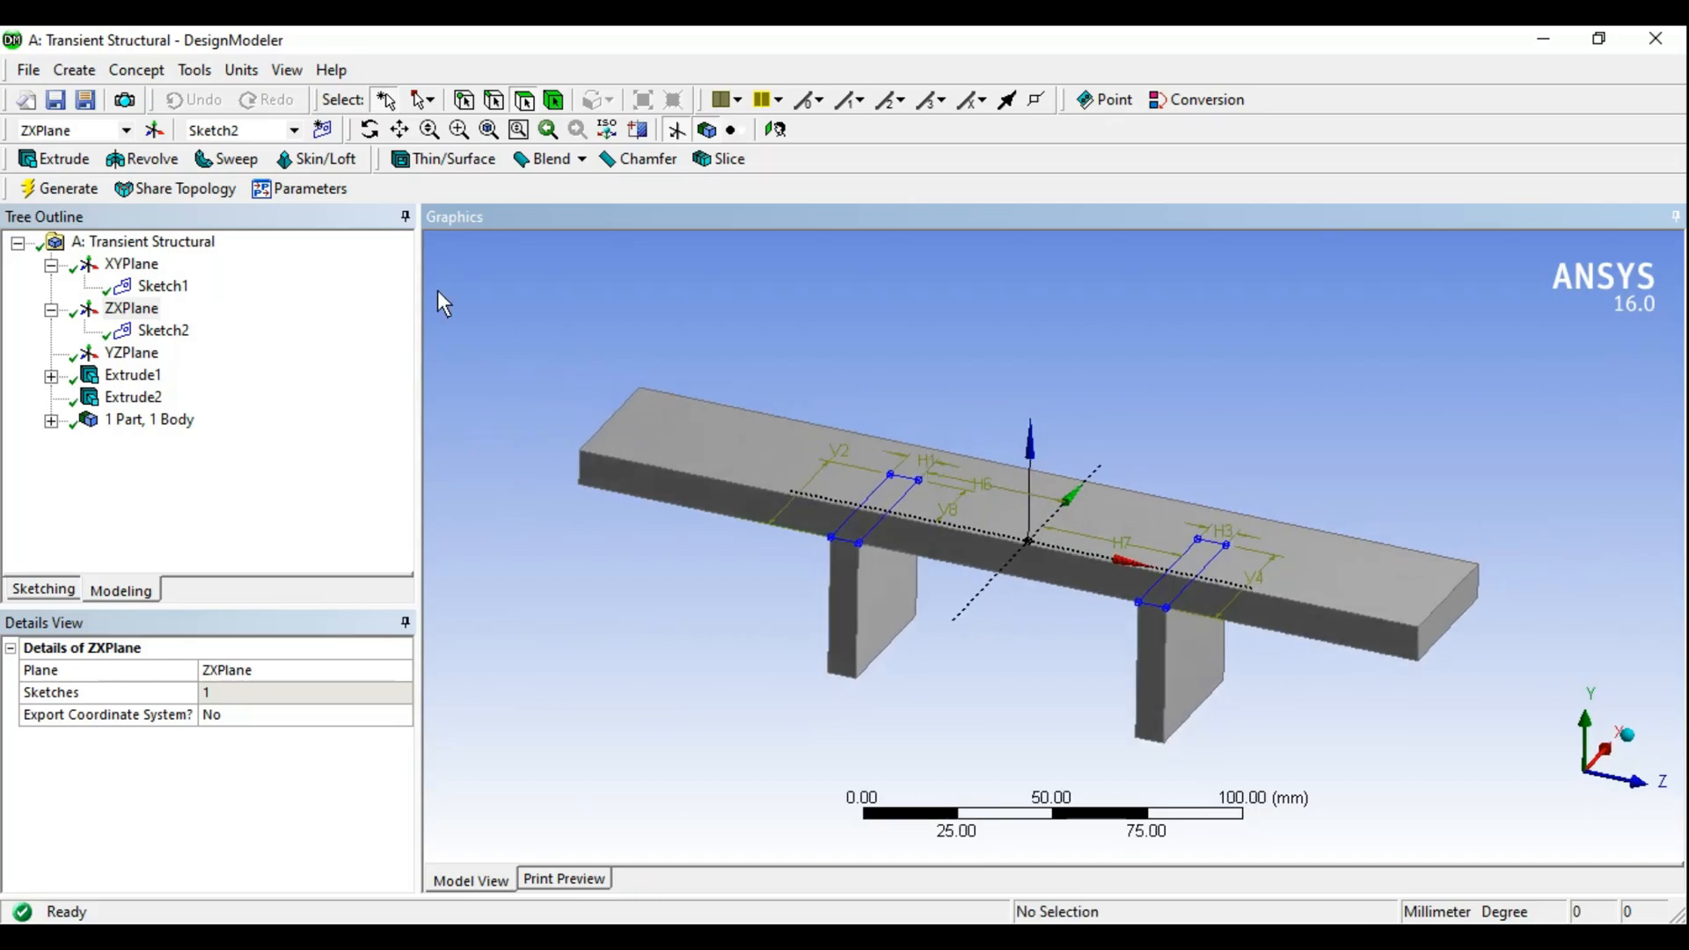
# Create and generate a new plane of type From Face, using the bar's top face as the base face
pyautogui.click(153, 131)
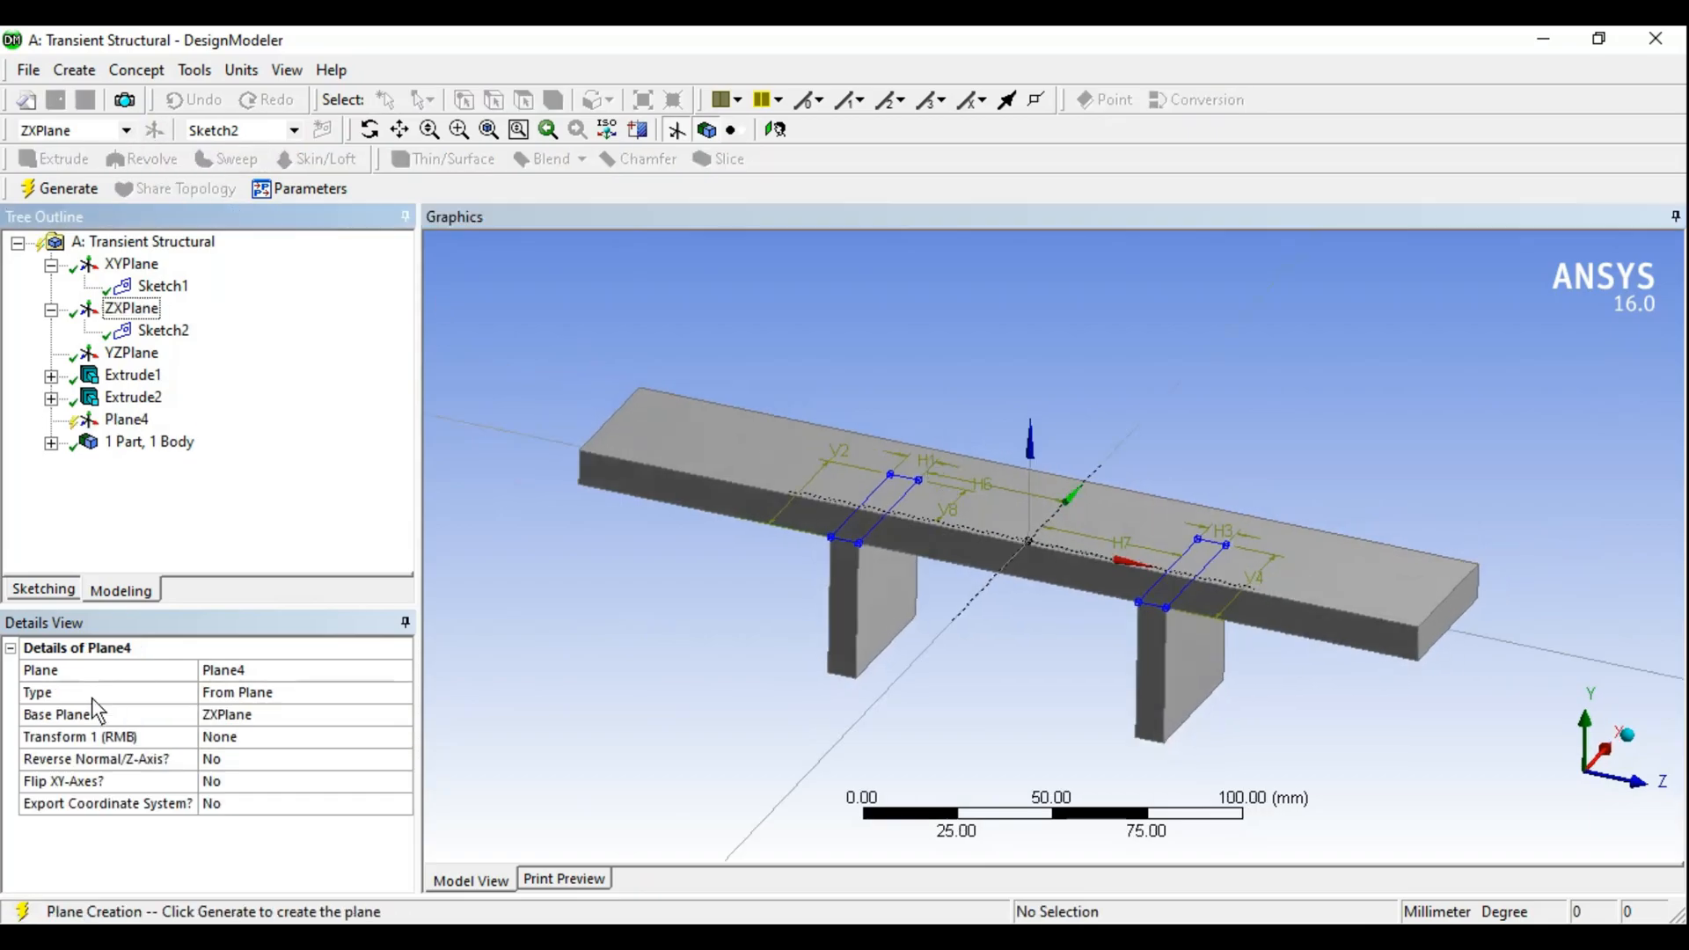
pyautogui.click(231, 695)
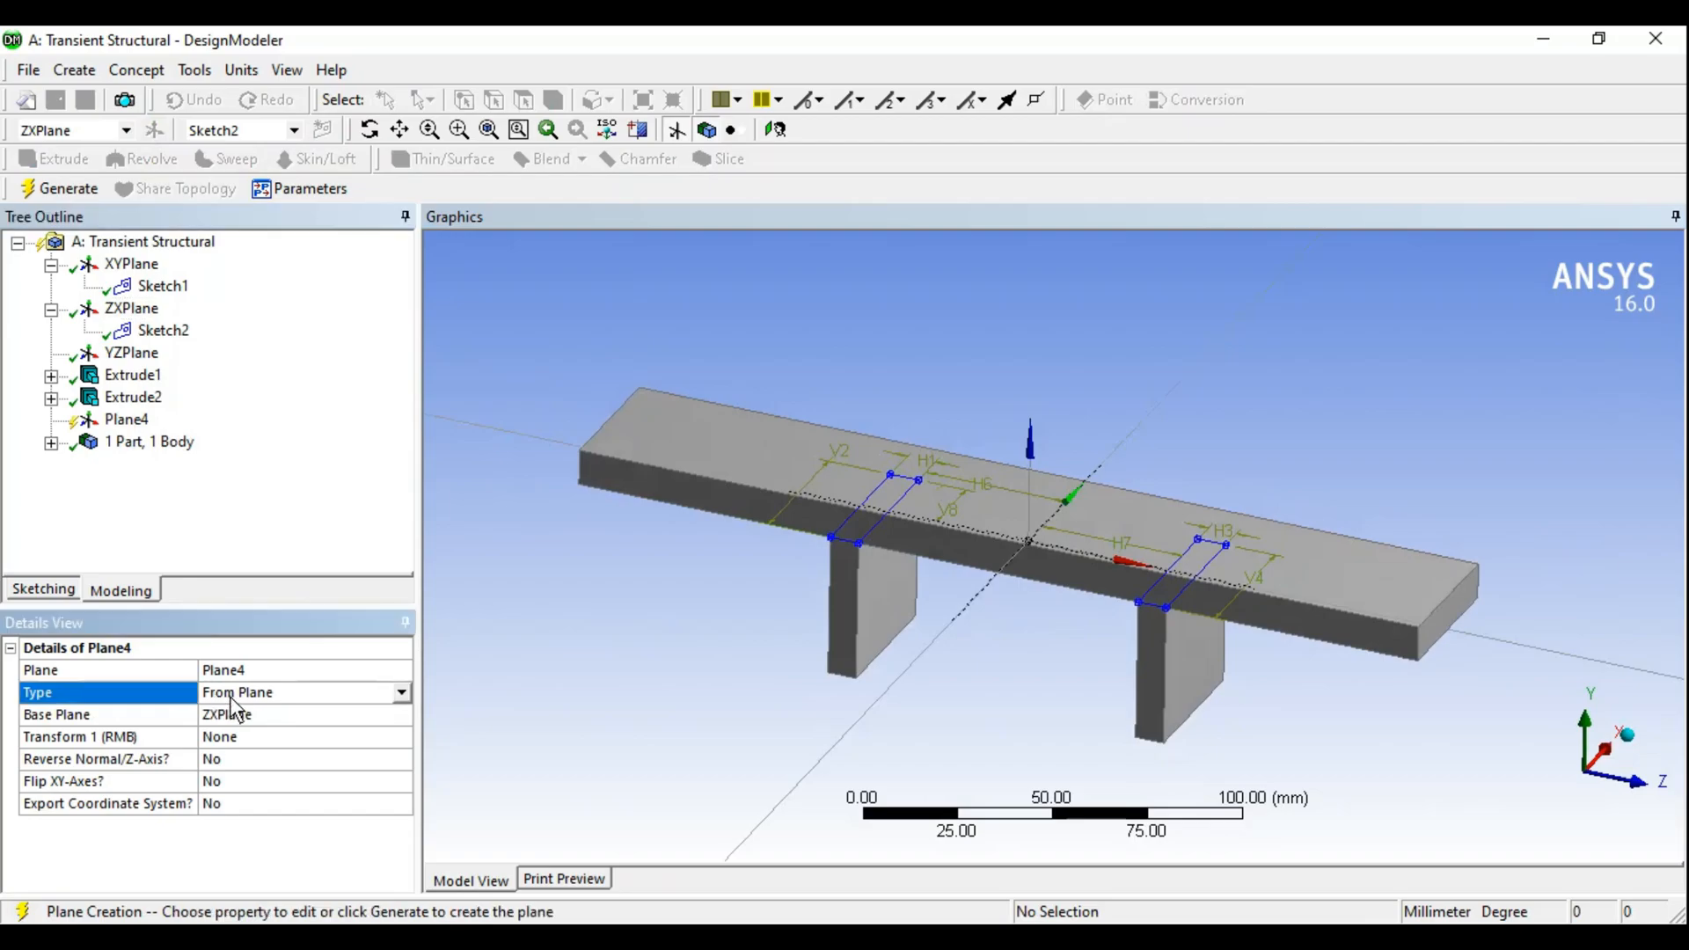
pyautogui.click(401, 695)
pyautogui.click(263, 725)
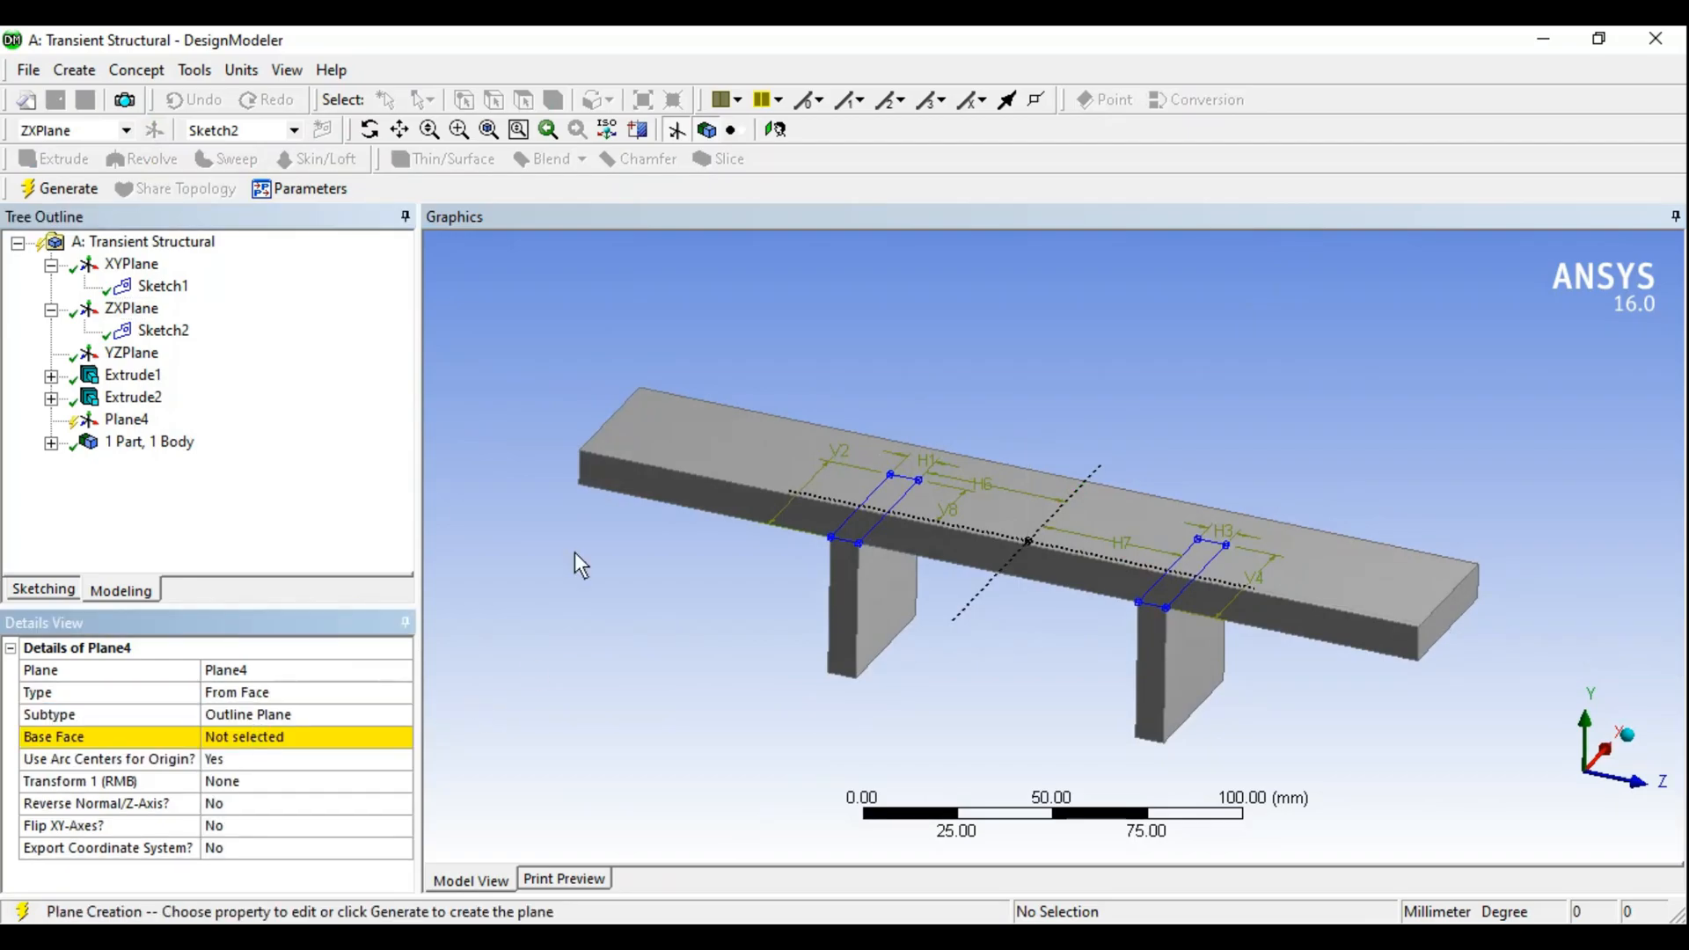
pyautogui.moveTo(698, 431); pyautogui.dragTo(704, 633, button='middle')
pyautogui.click(284, 736)
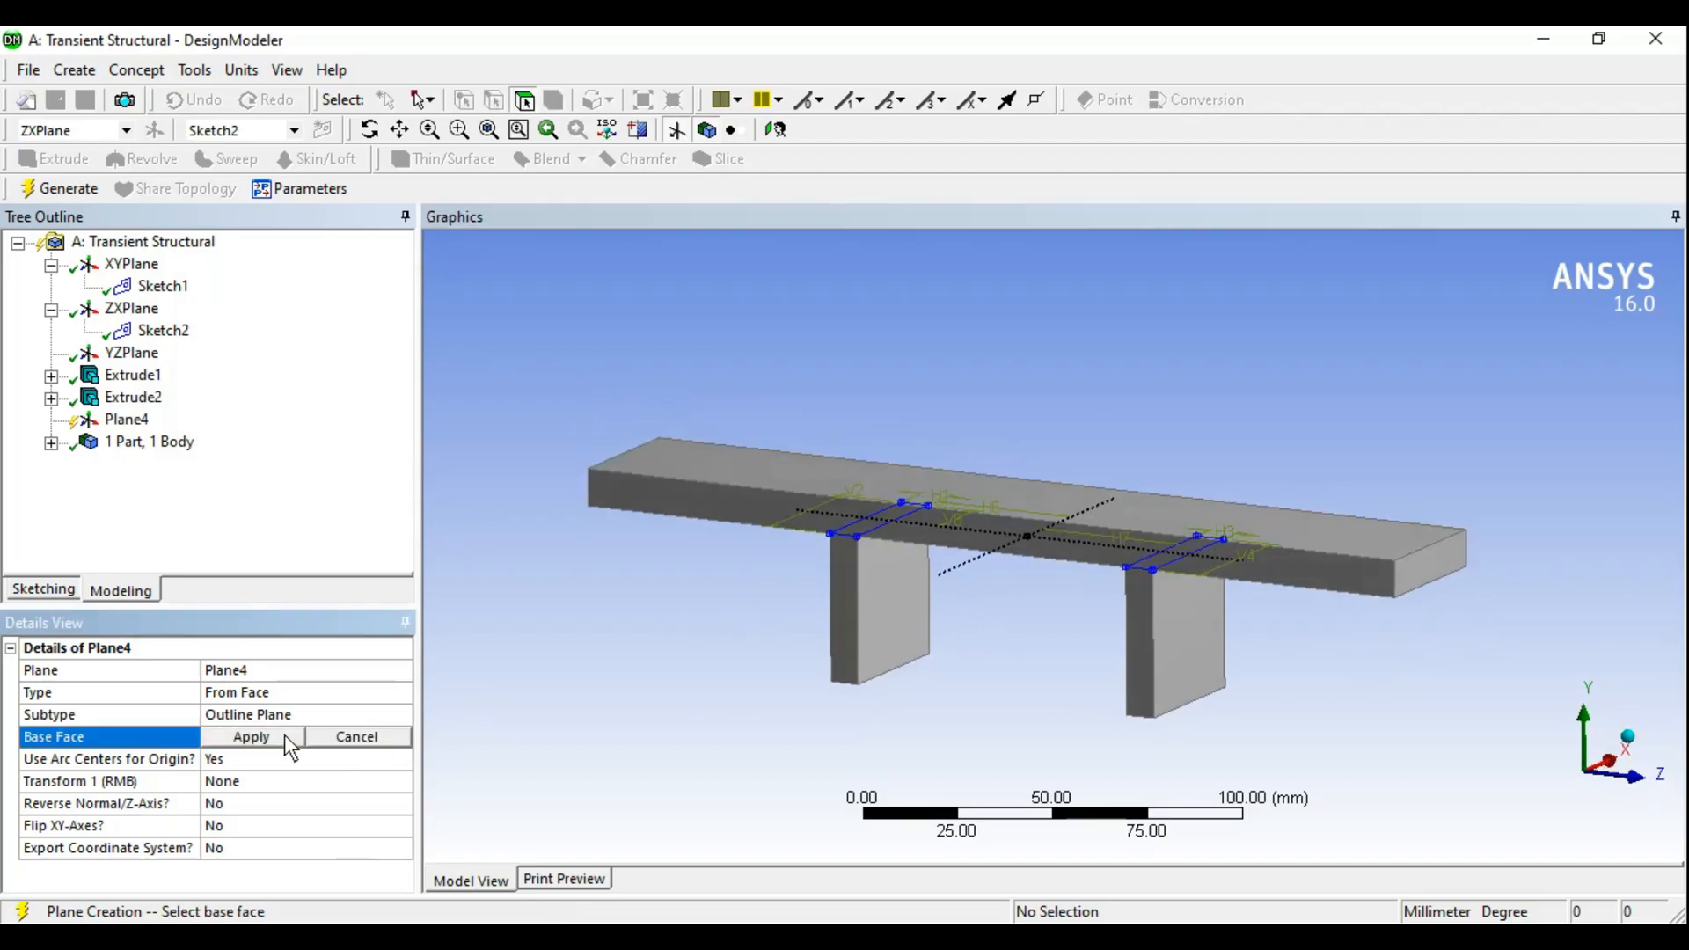
pyautogui.click(704, 461)
pyautogui.moveTo(876, 486)
pyautogui.mouseDown(button='middle')
pyautogui.moveTo(933, 519)
pyautogui.moveTo(880, 510)
pyautogui.mouseUp(button='middle')
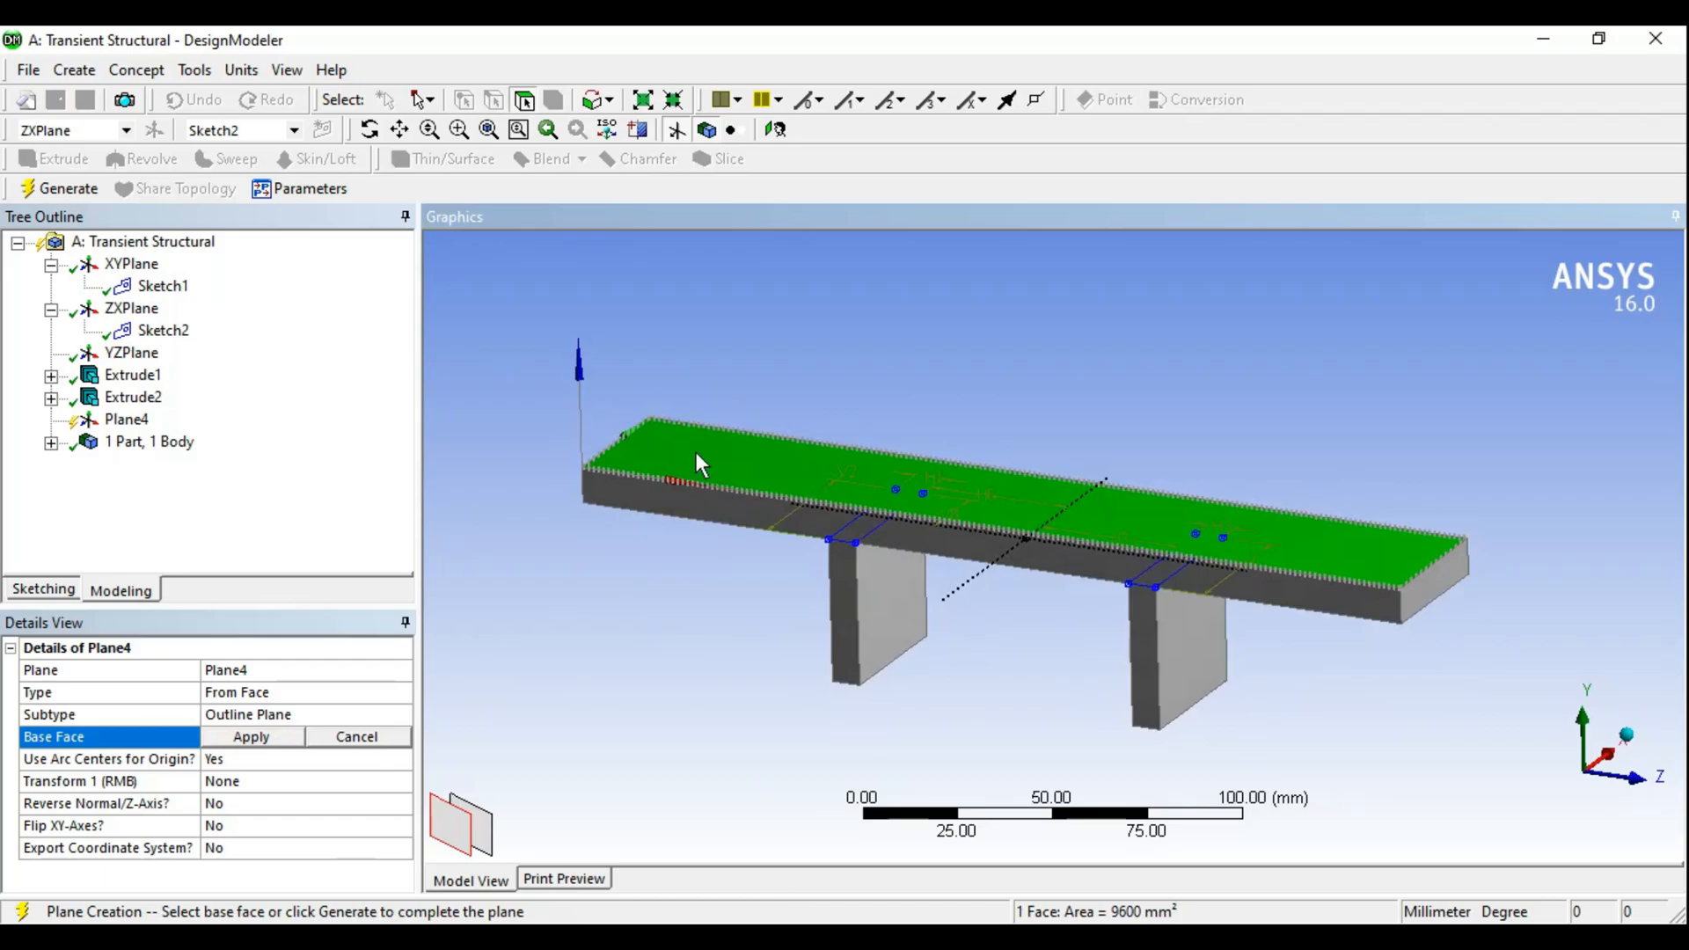
pyautogui.click(259, 738)
pyautogui.click(66, 192)
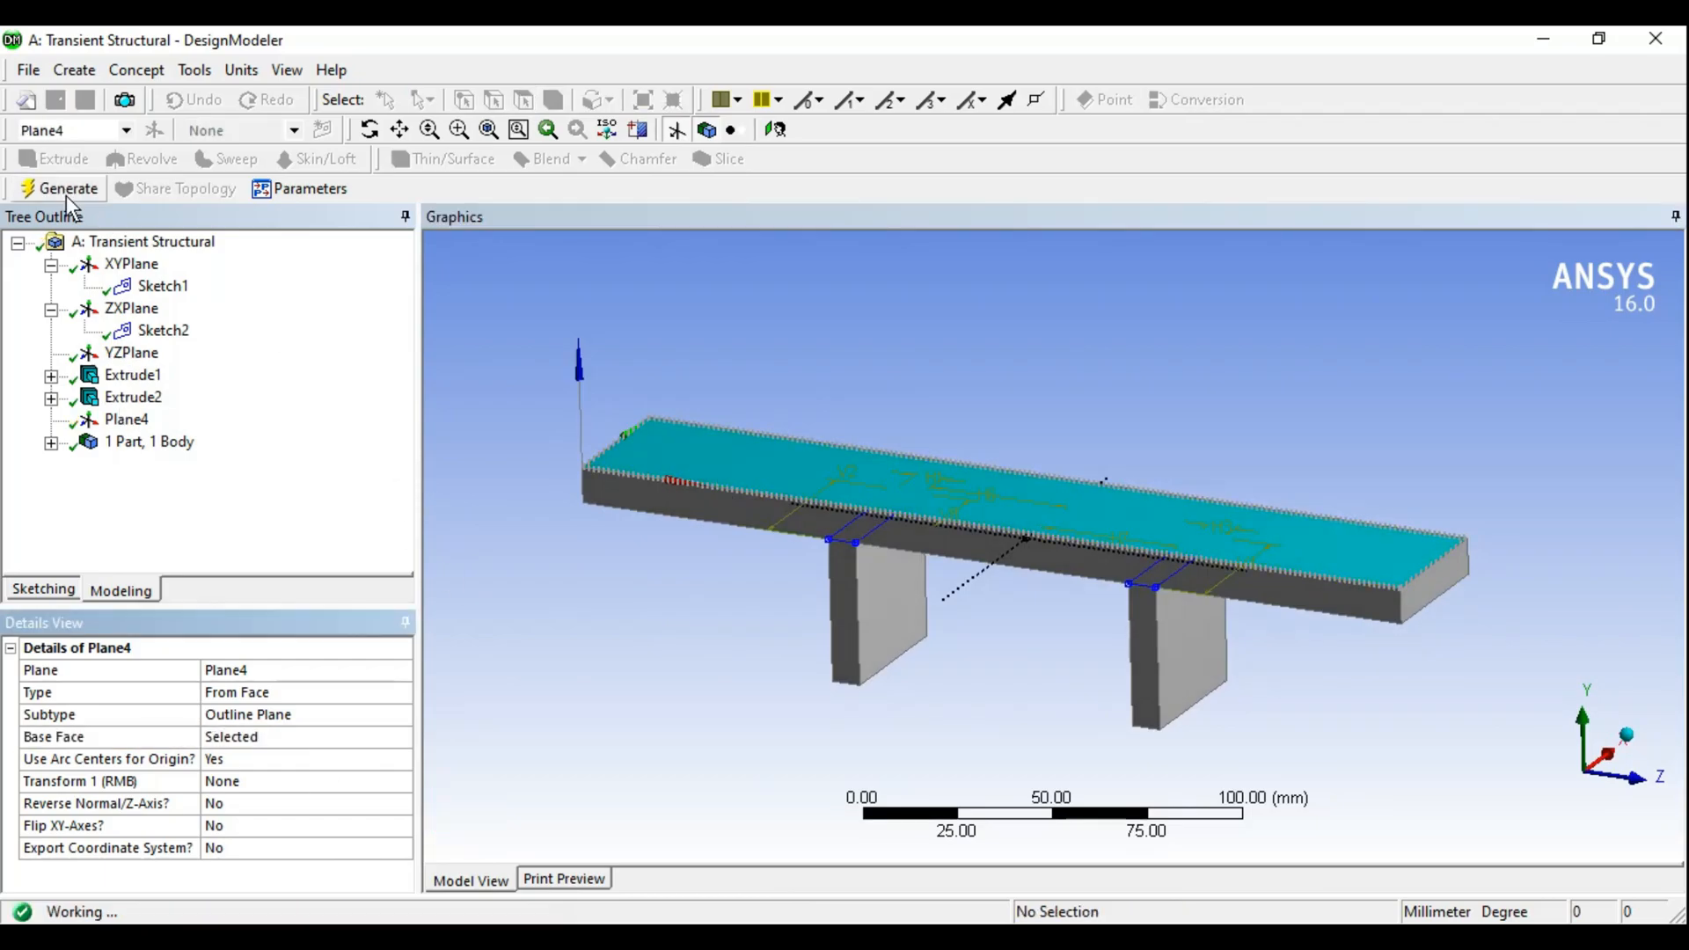
# View the new top-face plane straight on and sketch two separate rectangles across the bar's full width, about 47 mm and 42 mm long
pyautogui.click(125, 420)
pyautogui.moveTo(889, 515); pyautogui.dragTo(905, 546, button='middle')
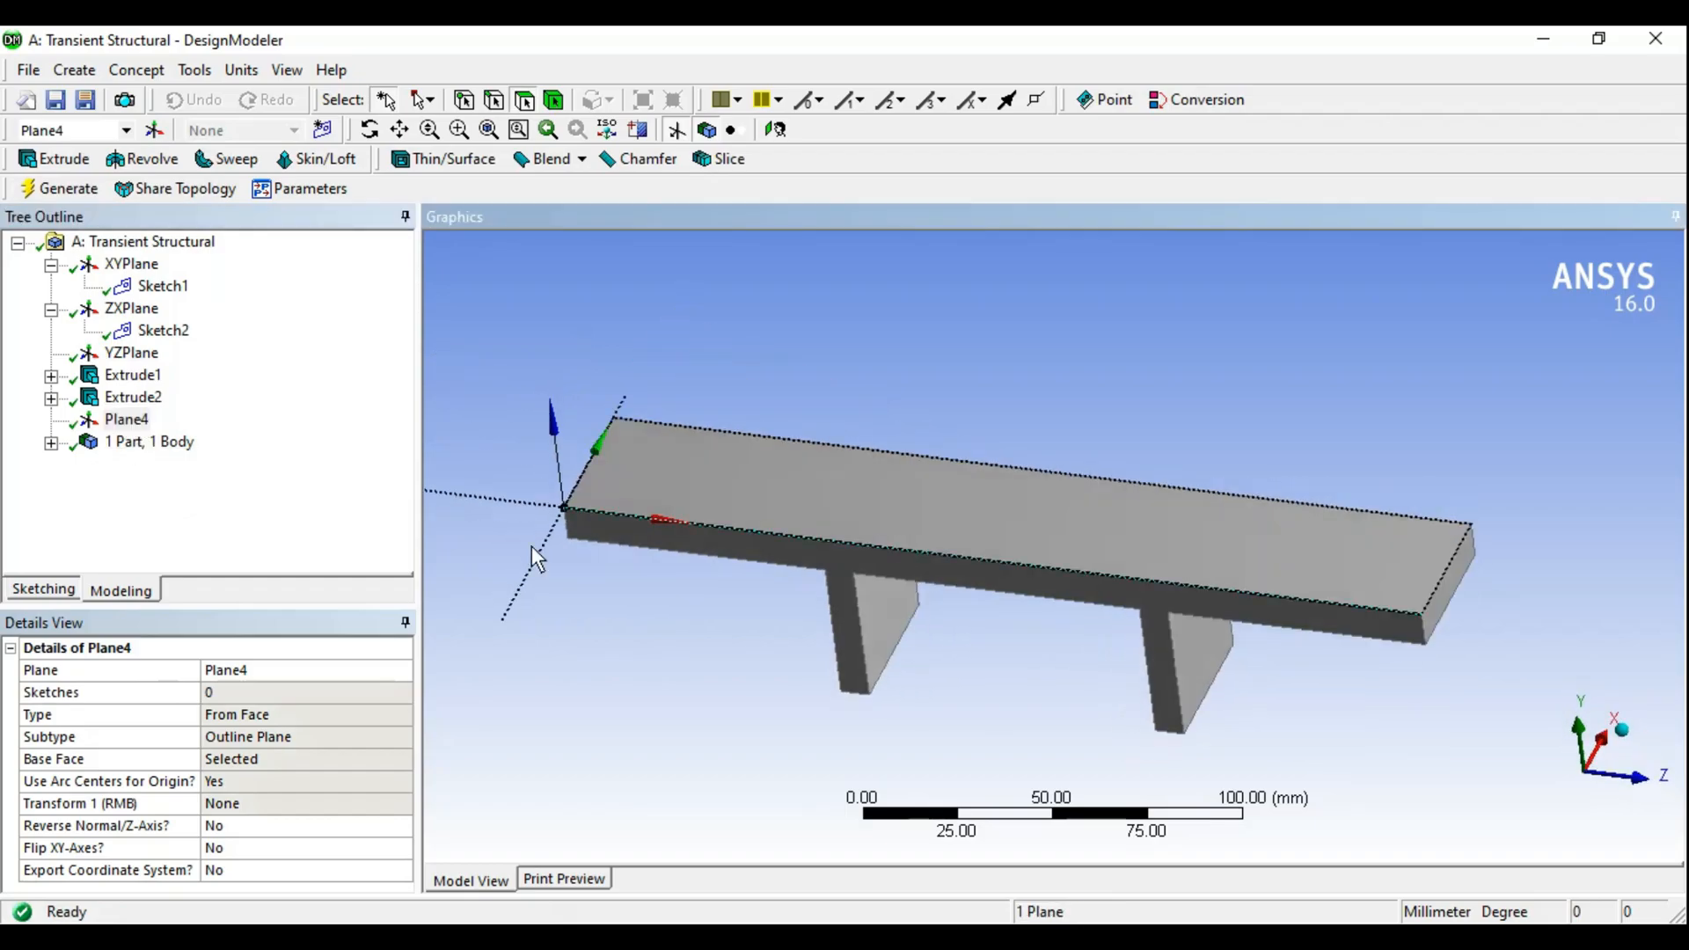
pyautogui.rightClick(125, 420)
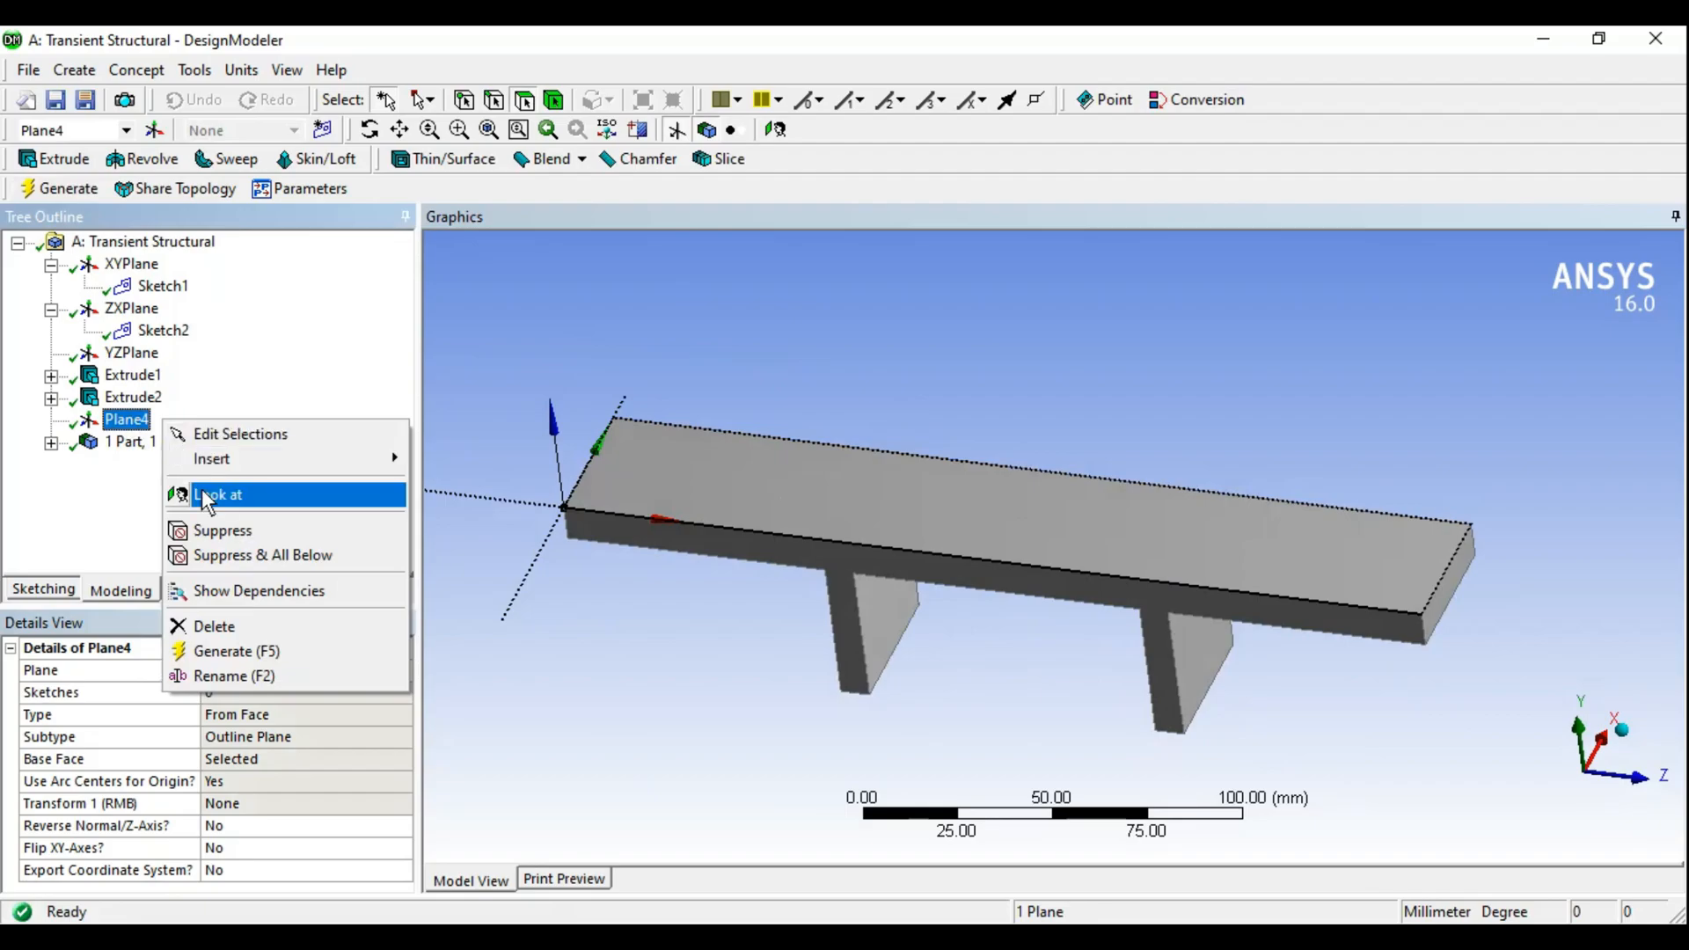
pyautogui.click(203, 495)
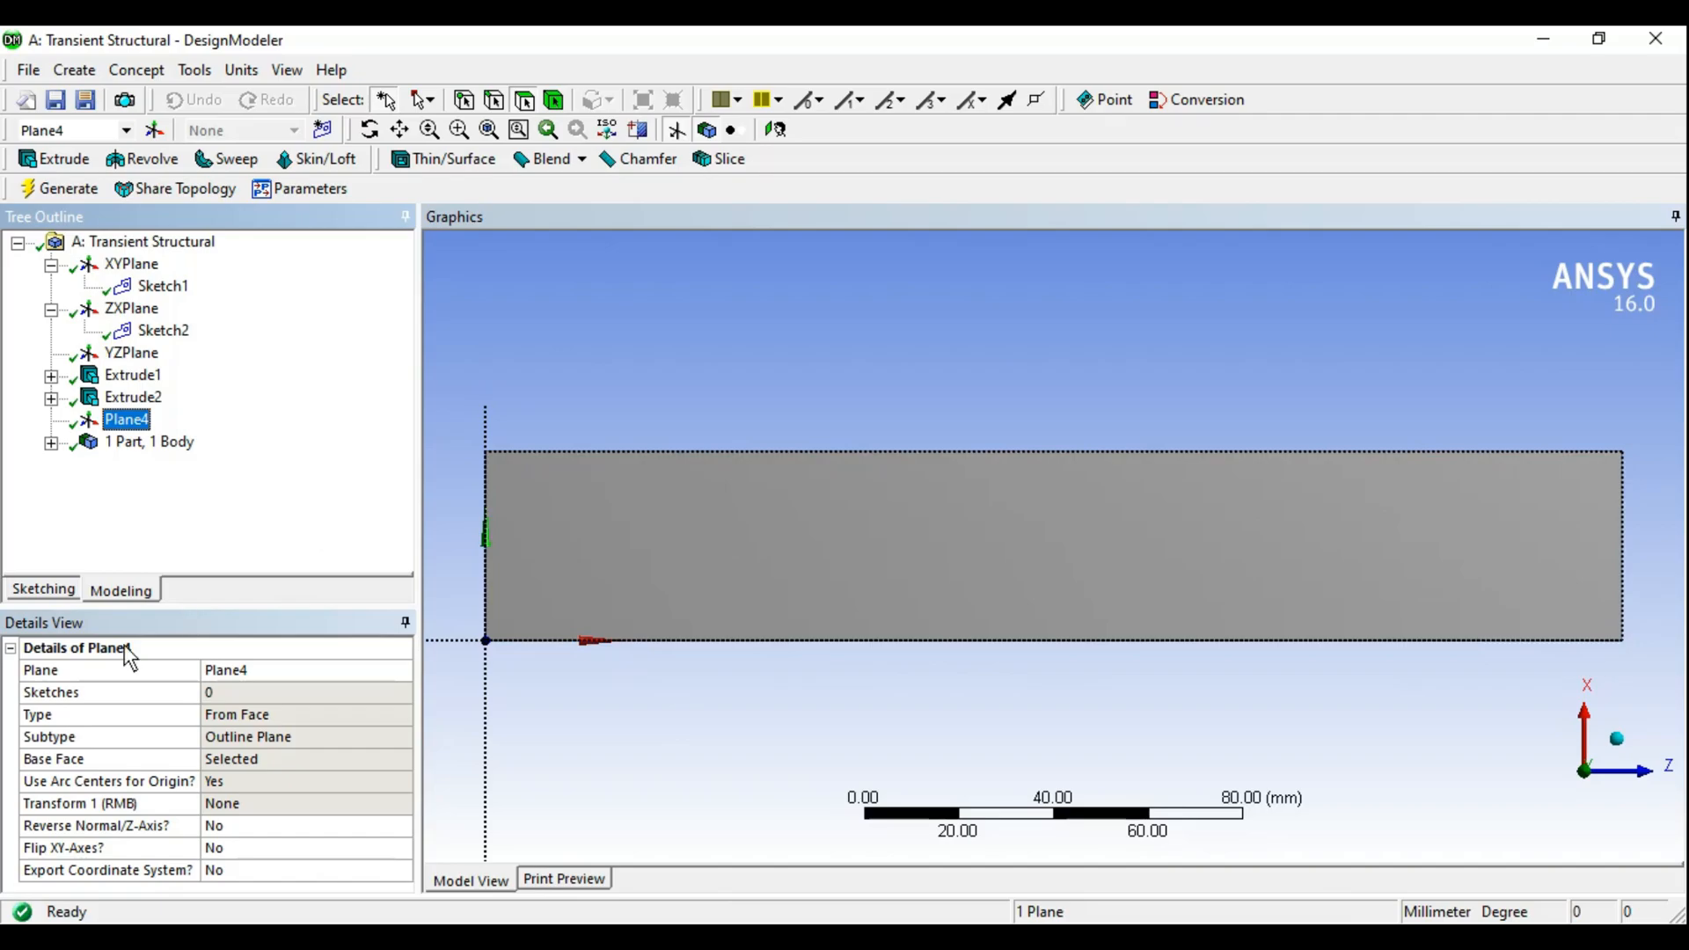
pyautogui.click(45, 589)
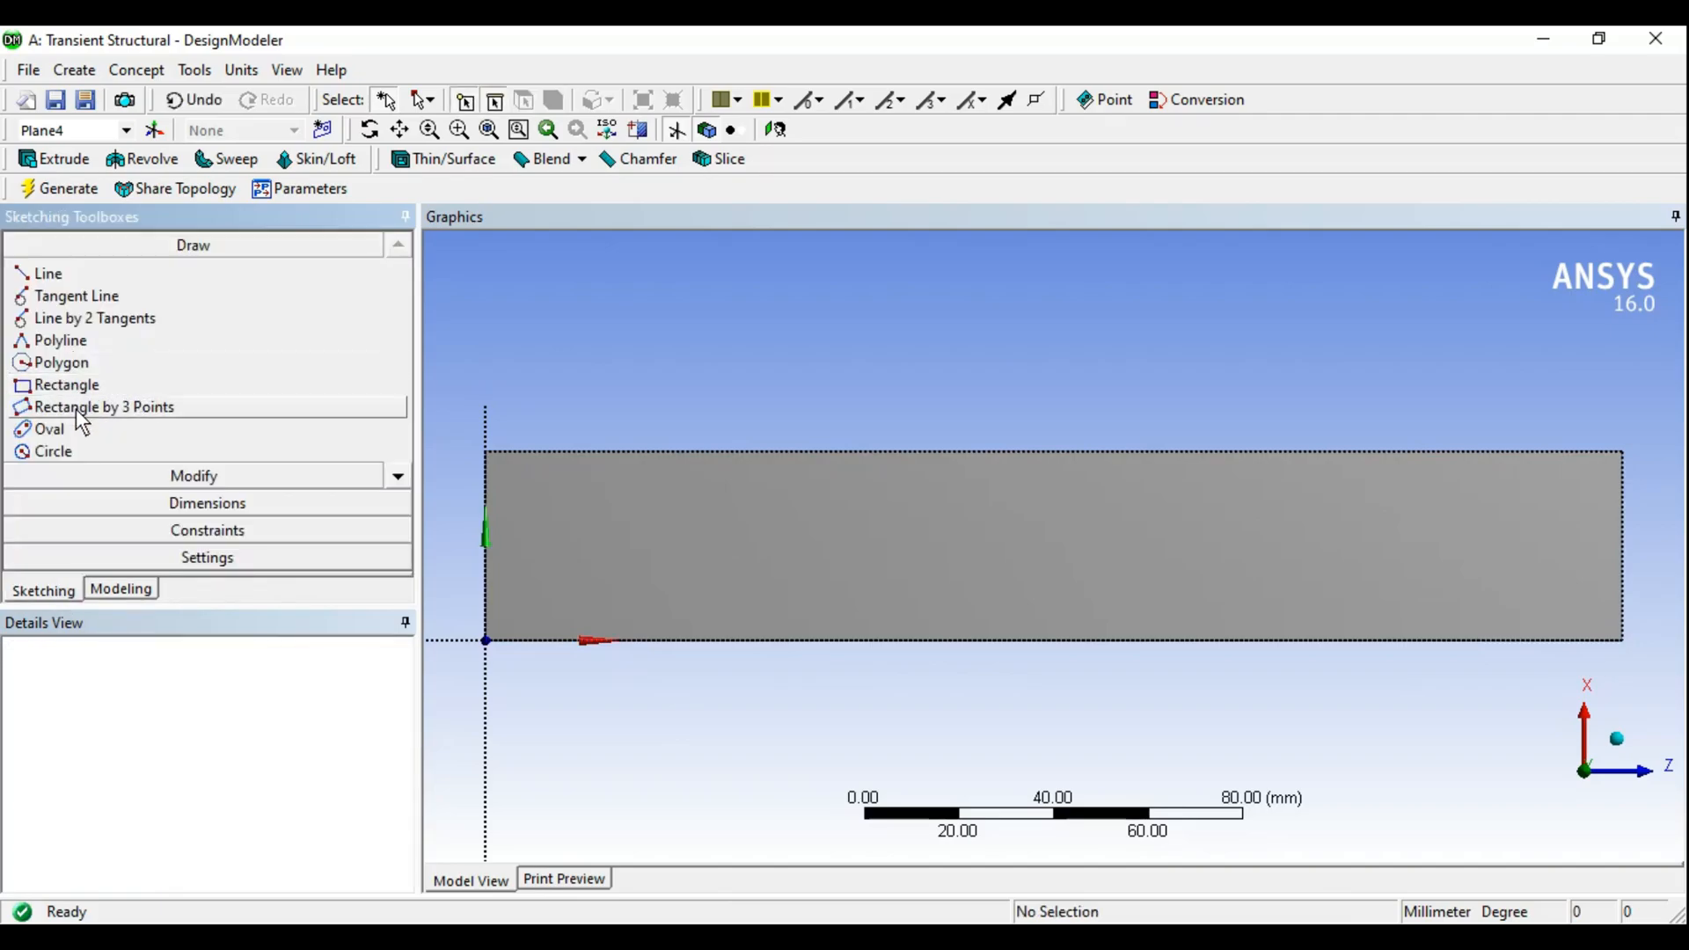
pyautogui.click(75, 390)
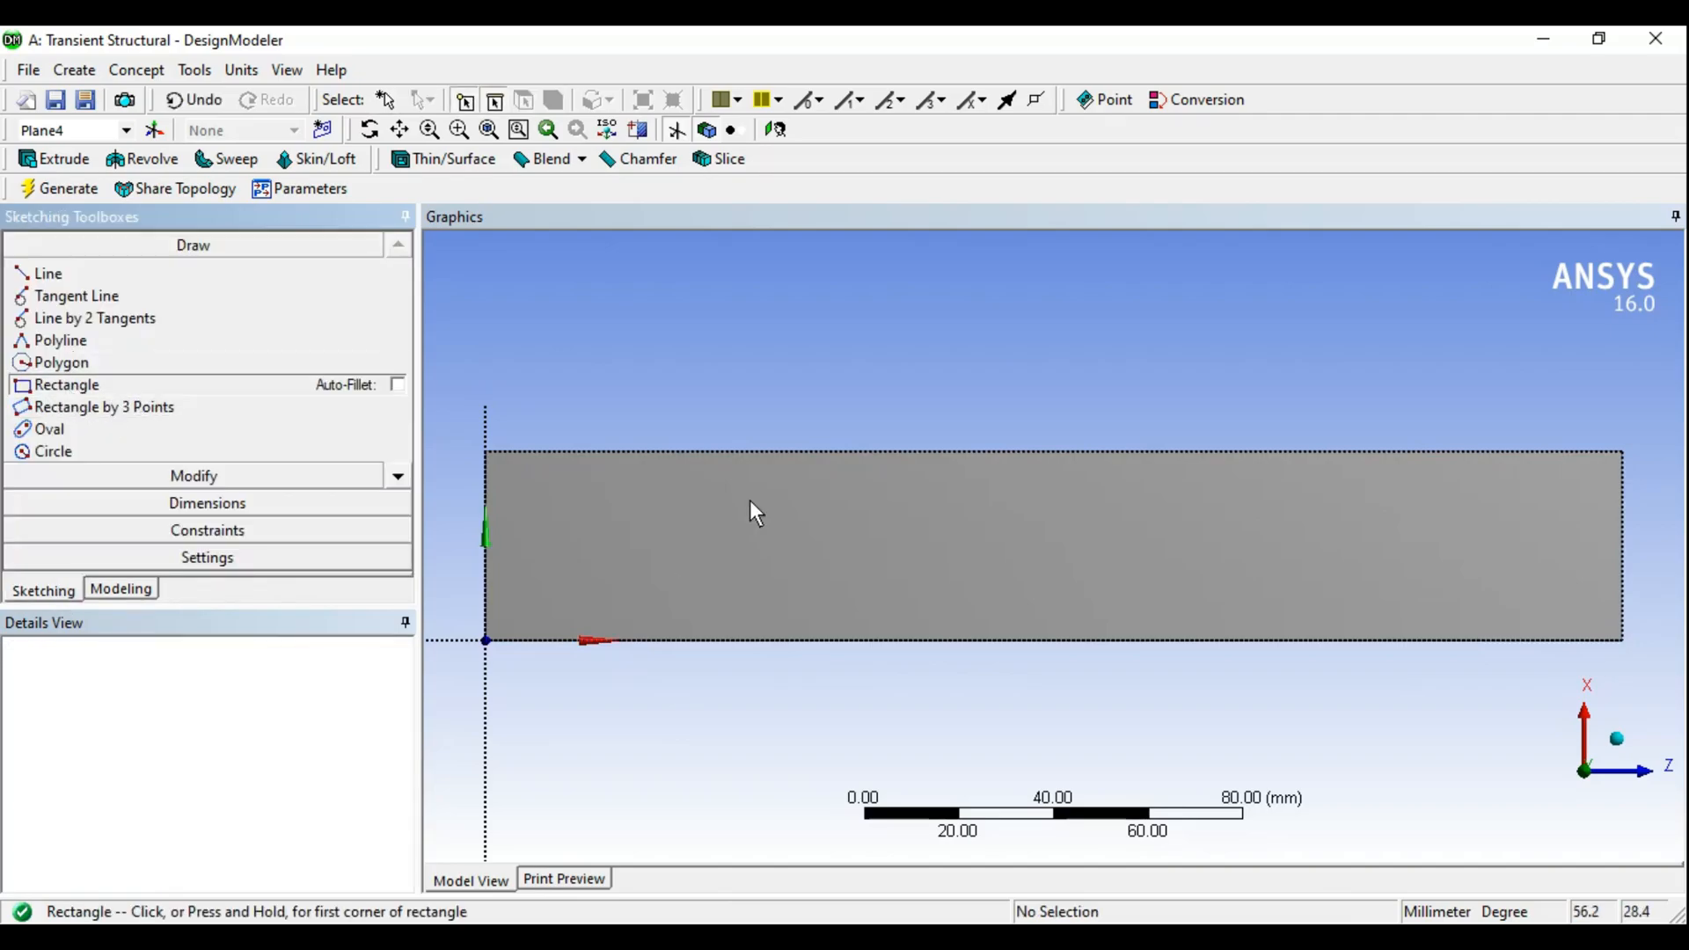
pyautogui.click(743, 452)
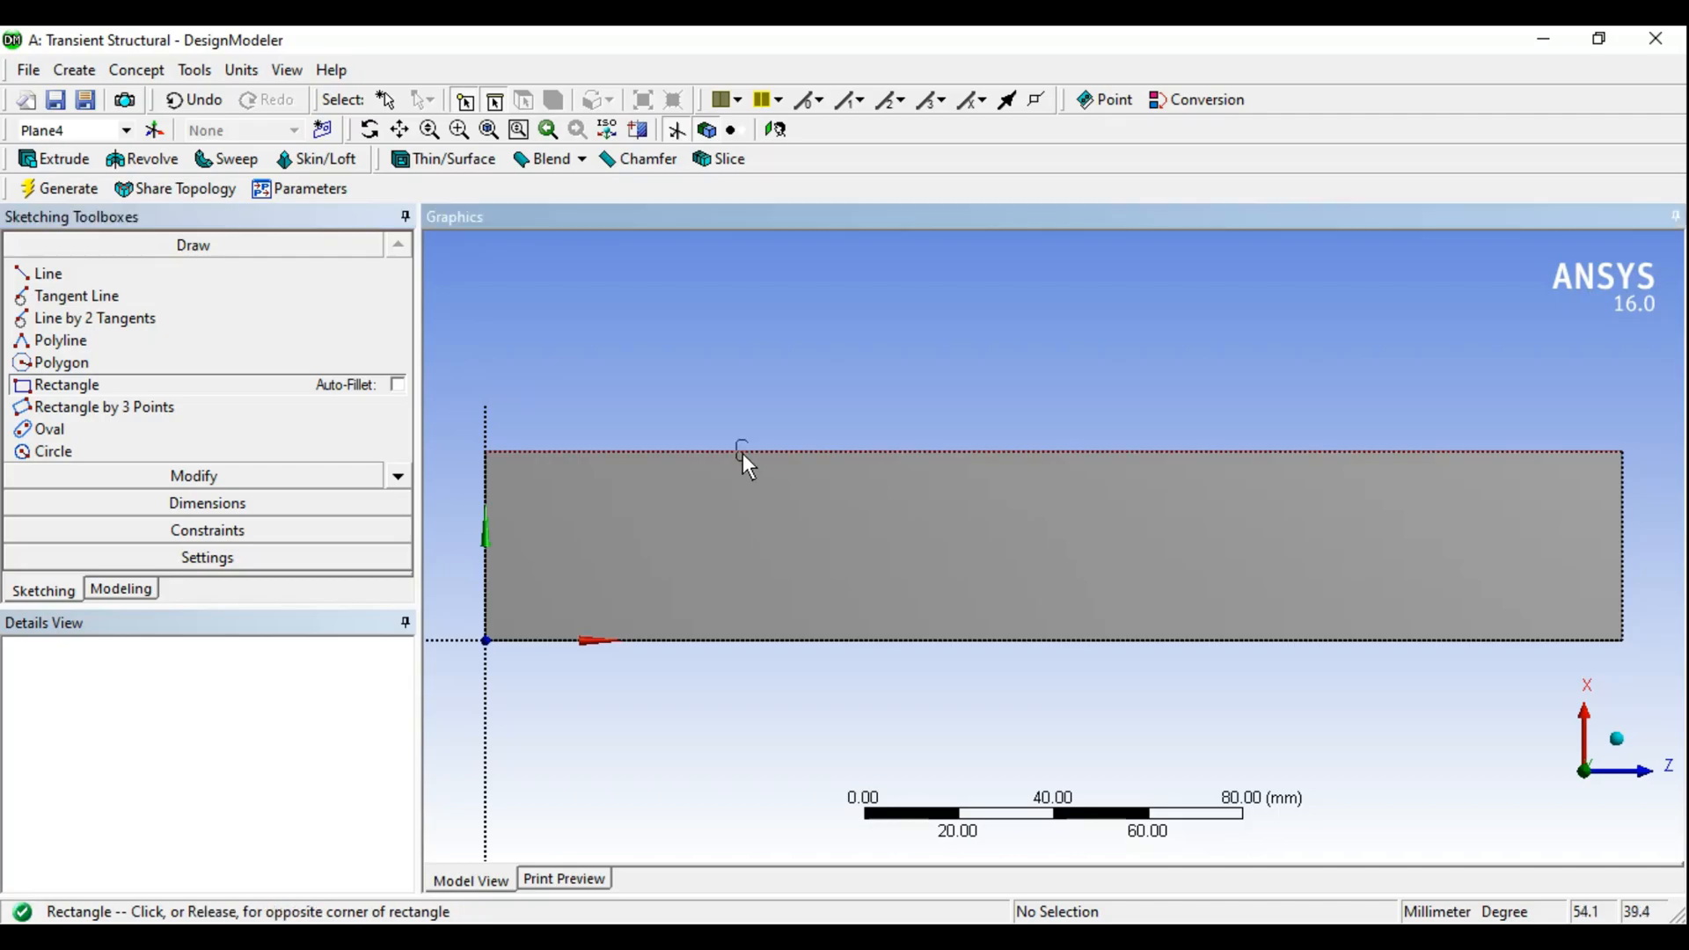
pyautogui.click(964, 642)
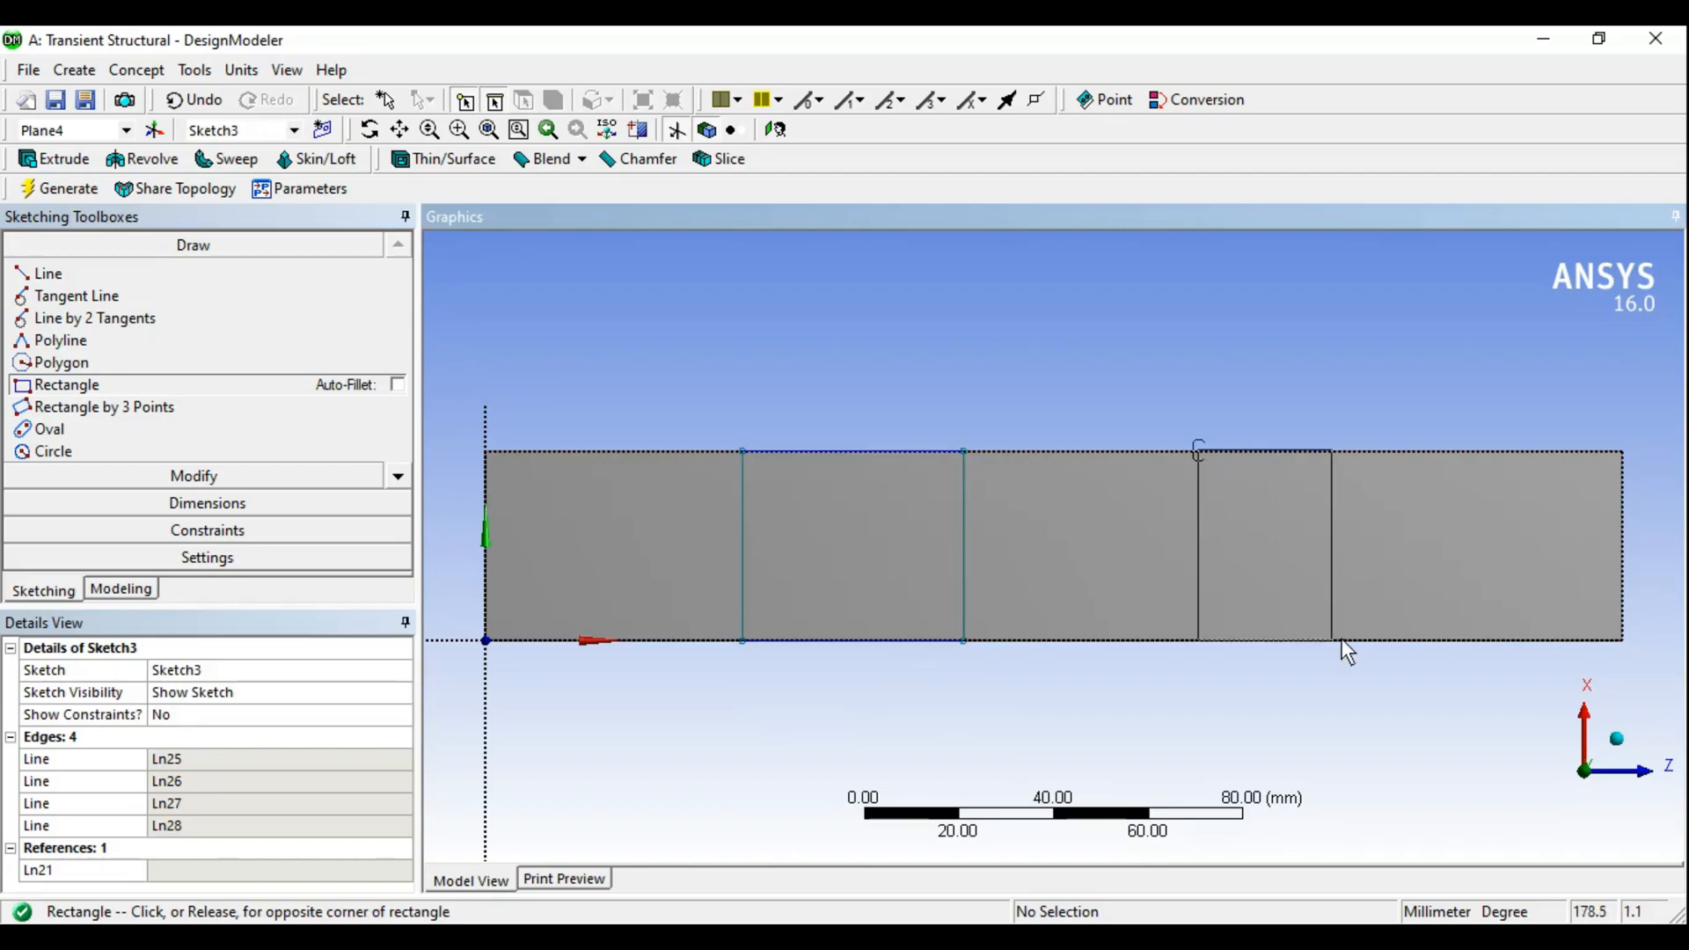
pyautogui.click(1397, 640)
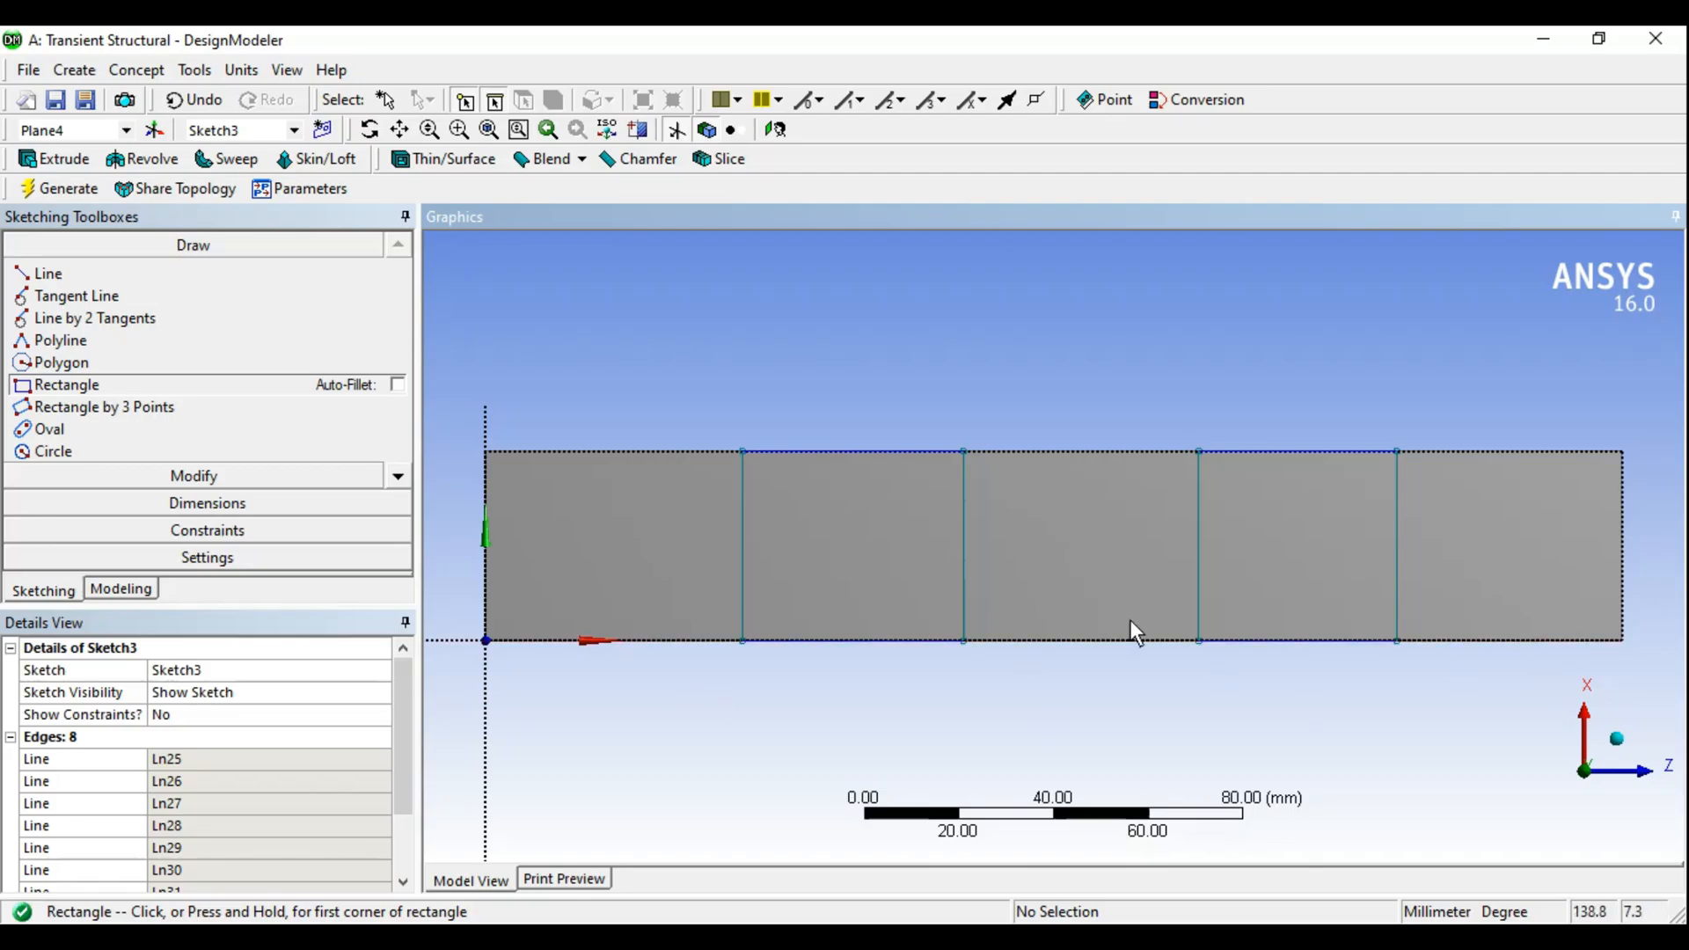
# Dimension the lengths of both rectangles along the bar
pyautogui.click(185, 503)
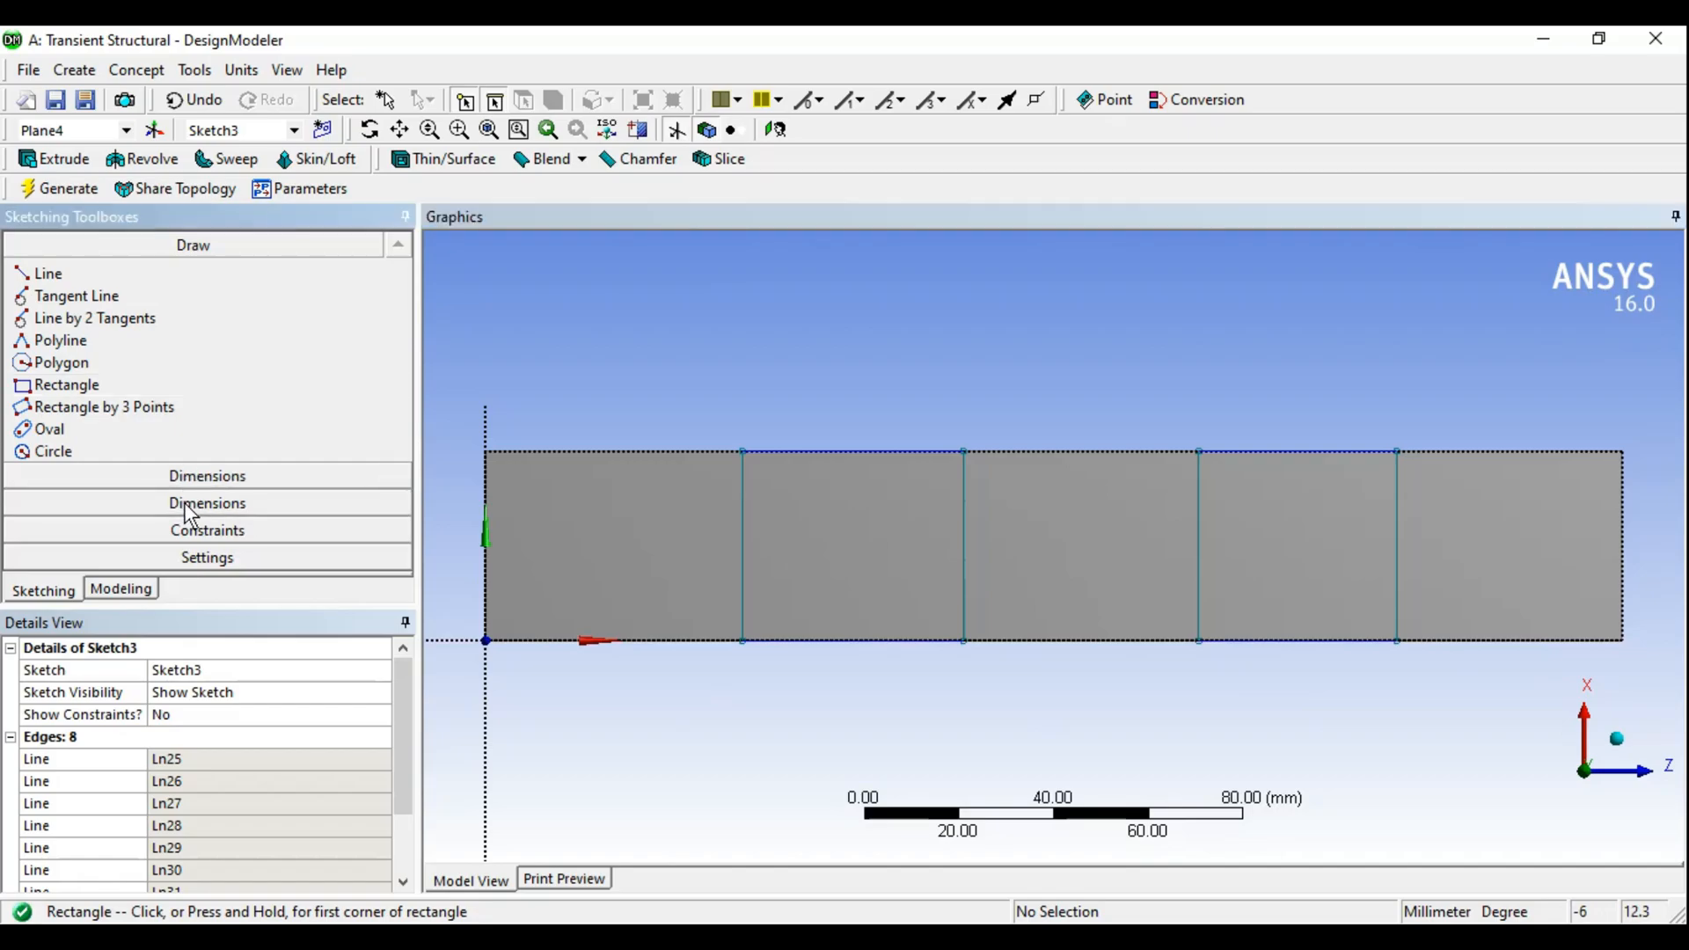
pyautogui.click(780, 450)
pyautogui.click(784, 403)
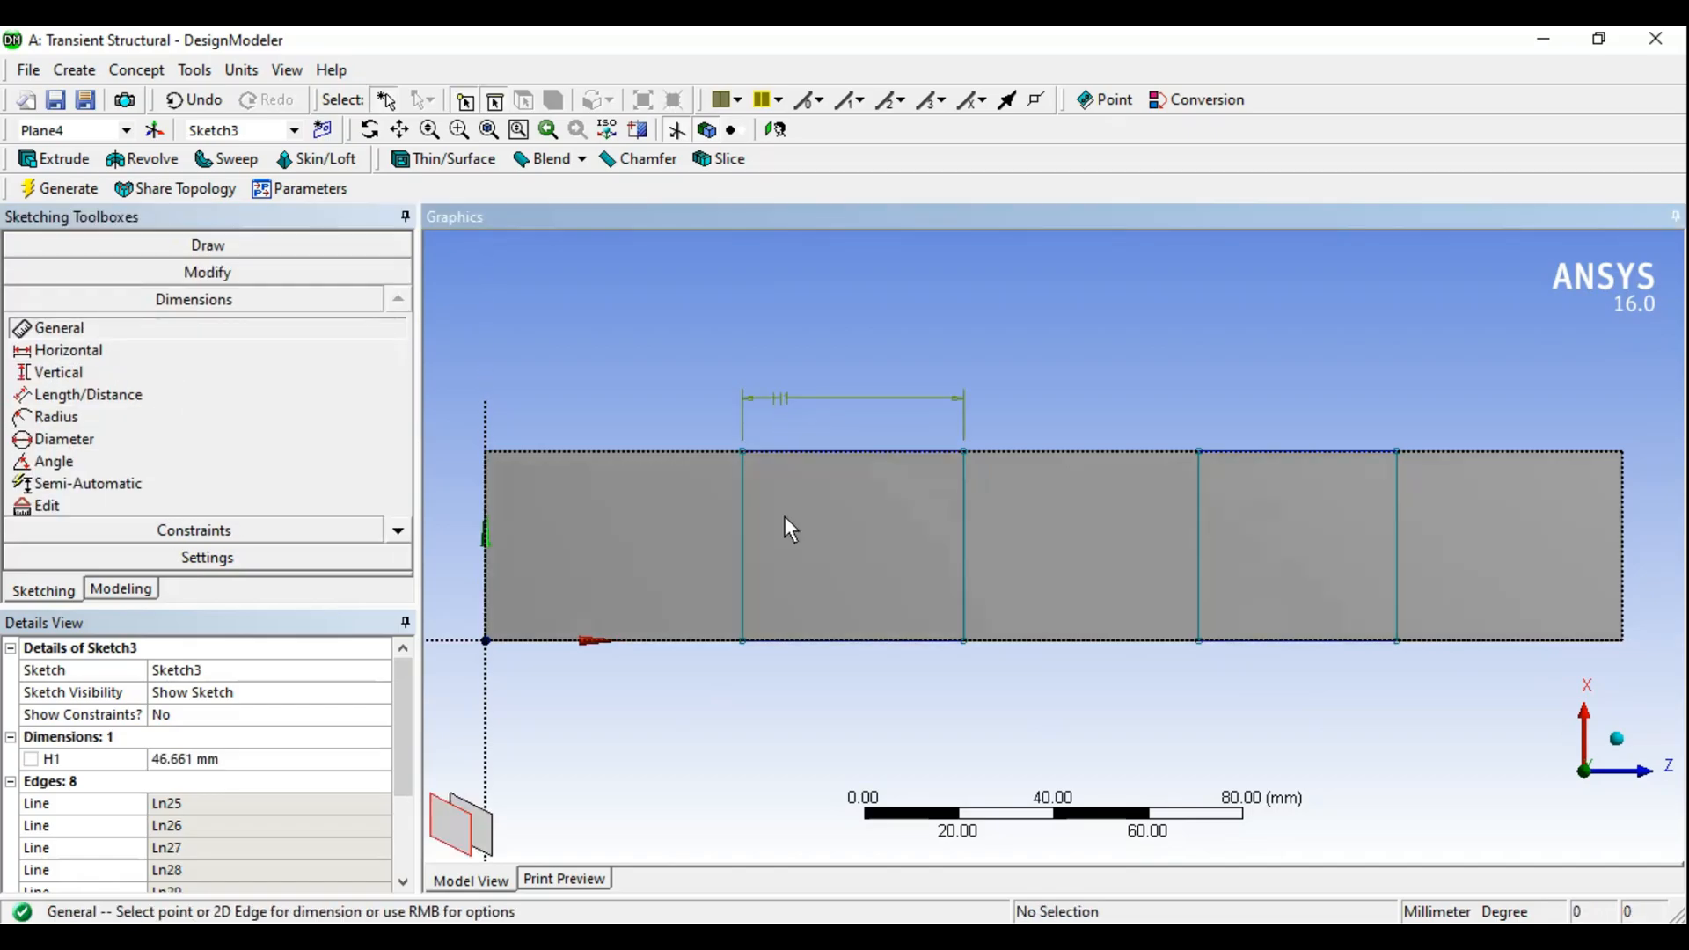
pyautogui.click(1276, 450)
pyautogui.click(1260, 396)
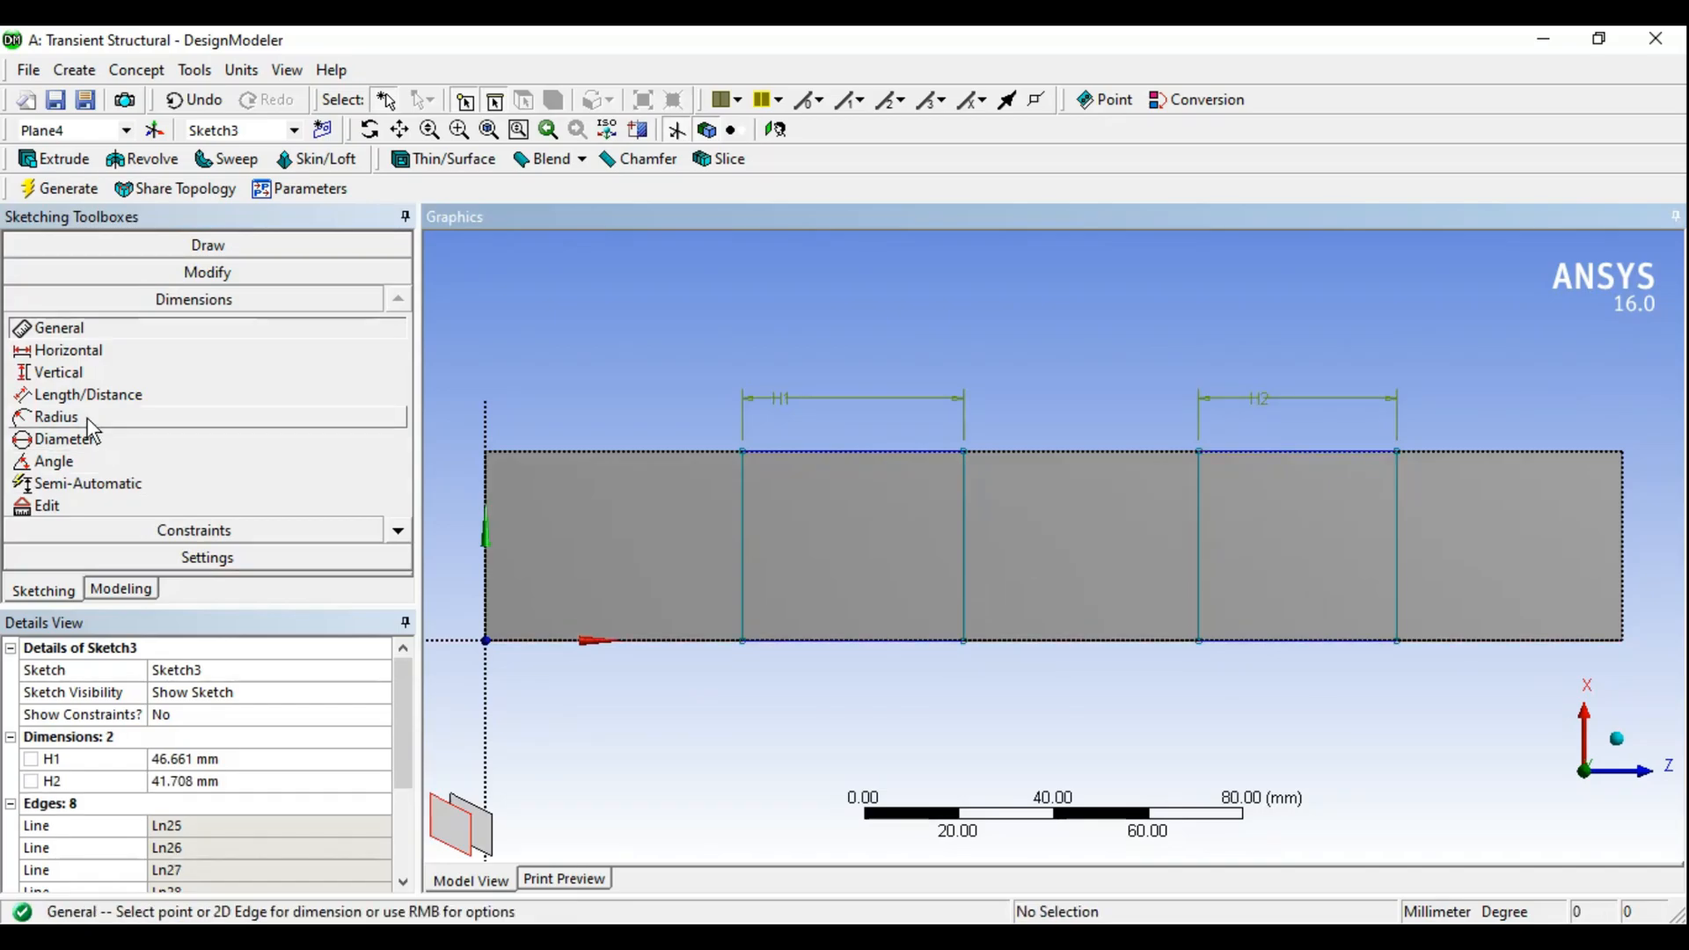
# Add horizontal dimensions from the bar's end at the plane origin to the first rectangle, and between the two rectangles
pyautogui.click(69, 350)
pyautogui.click(483, 491)
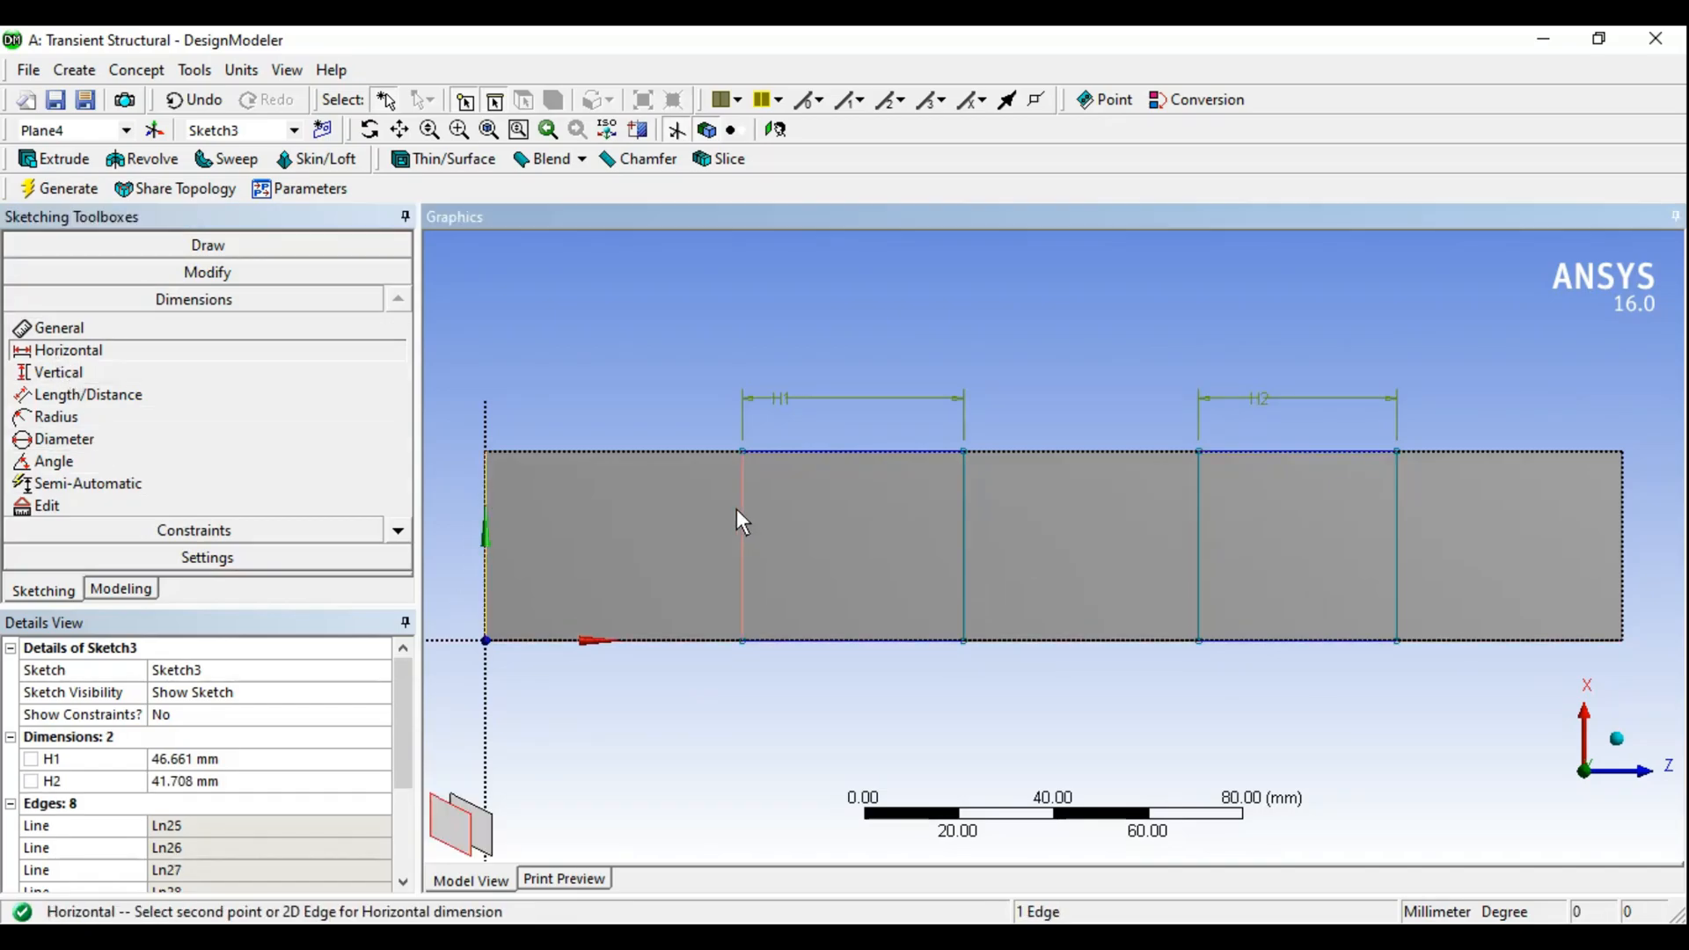
pyautogui.click(742, 497)
pyautogui.click(671, 539)
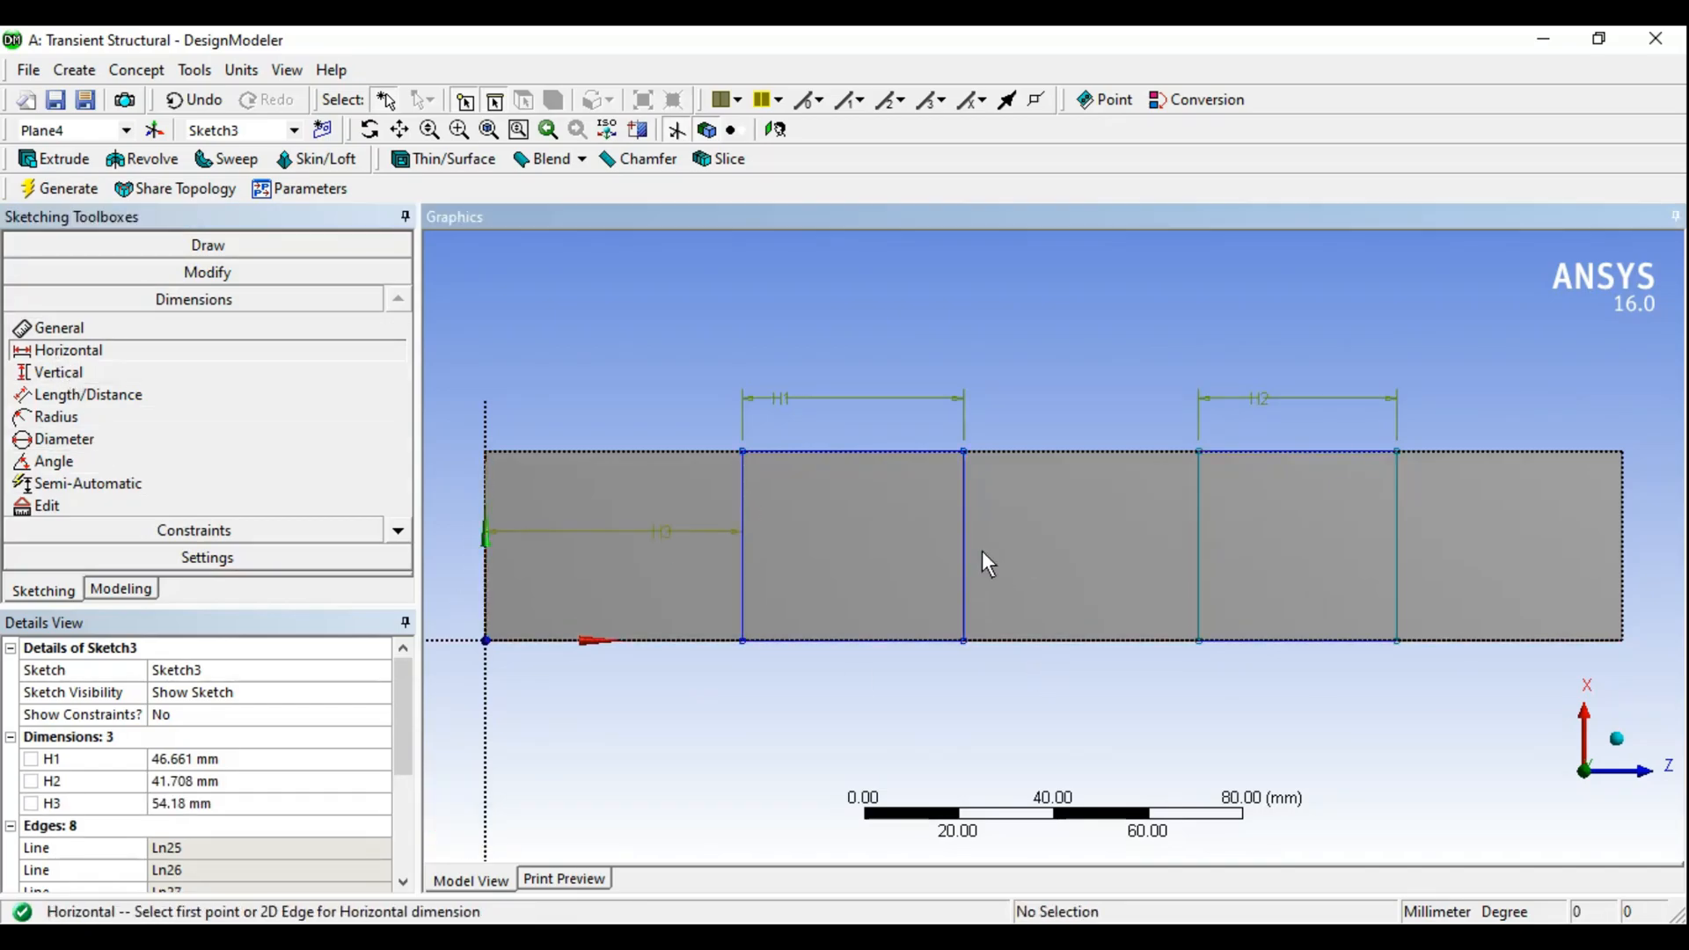
pyautogui.click(964, 533)
pyautogui.click(1200, 520)
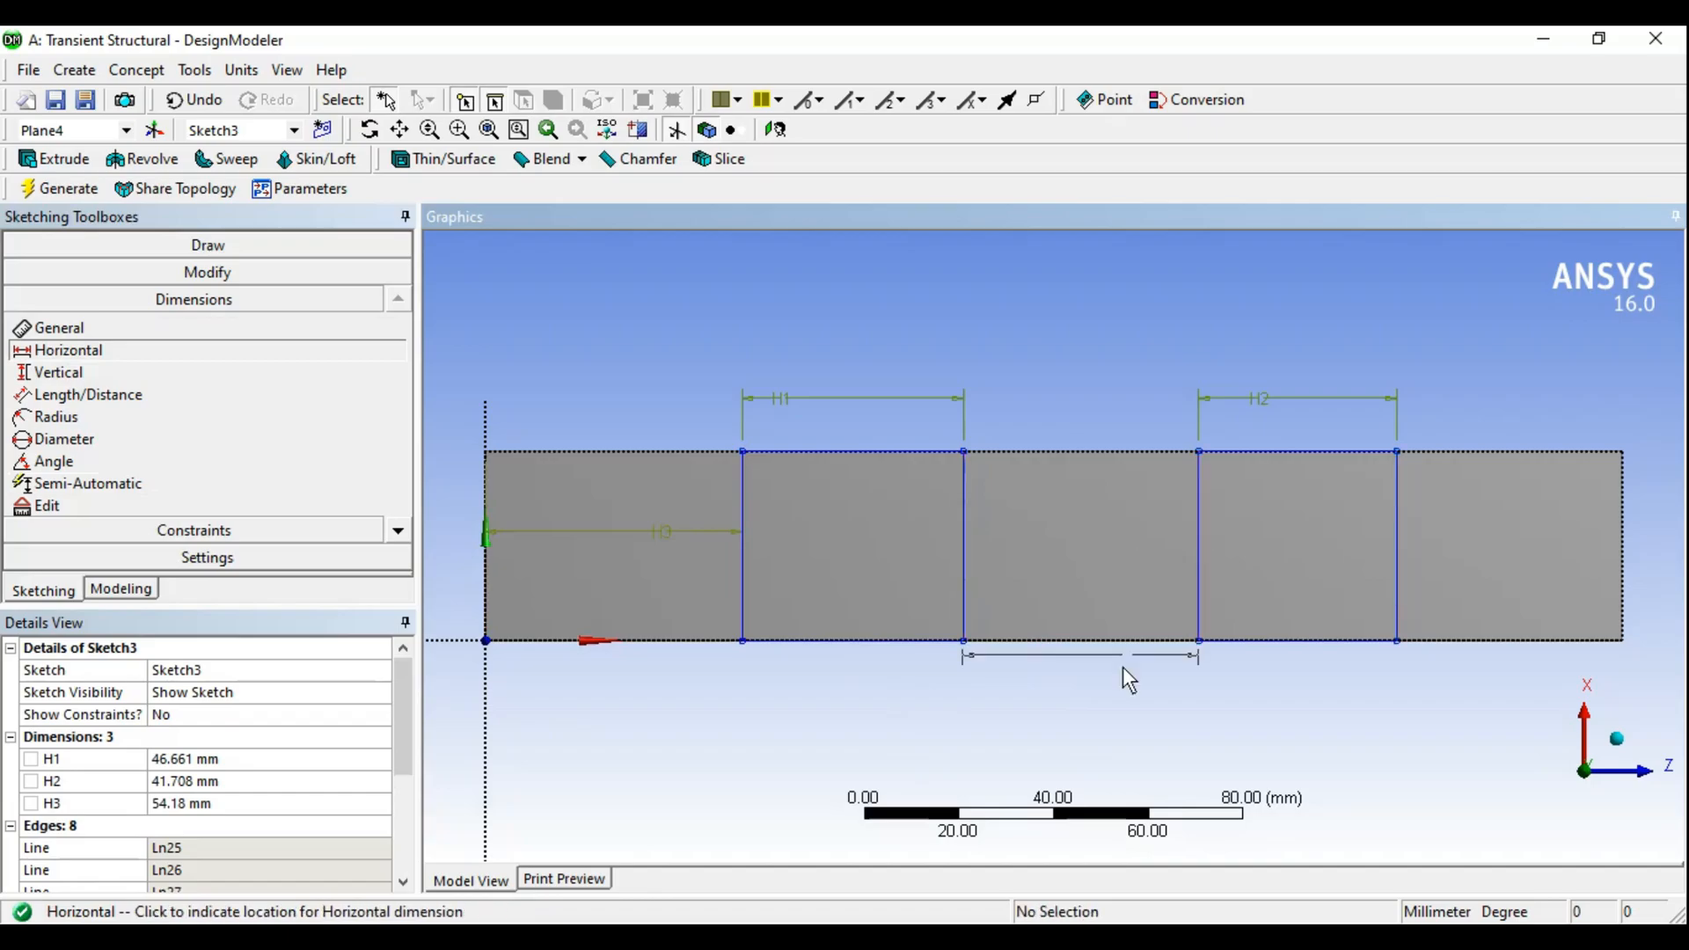
pyautogui.click(1117, 687)
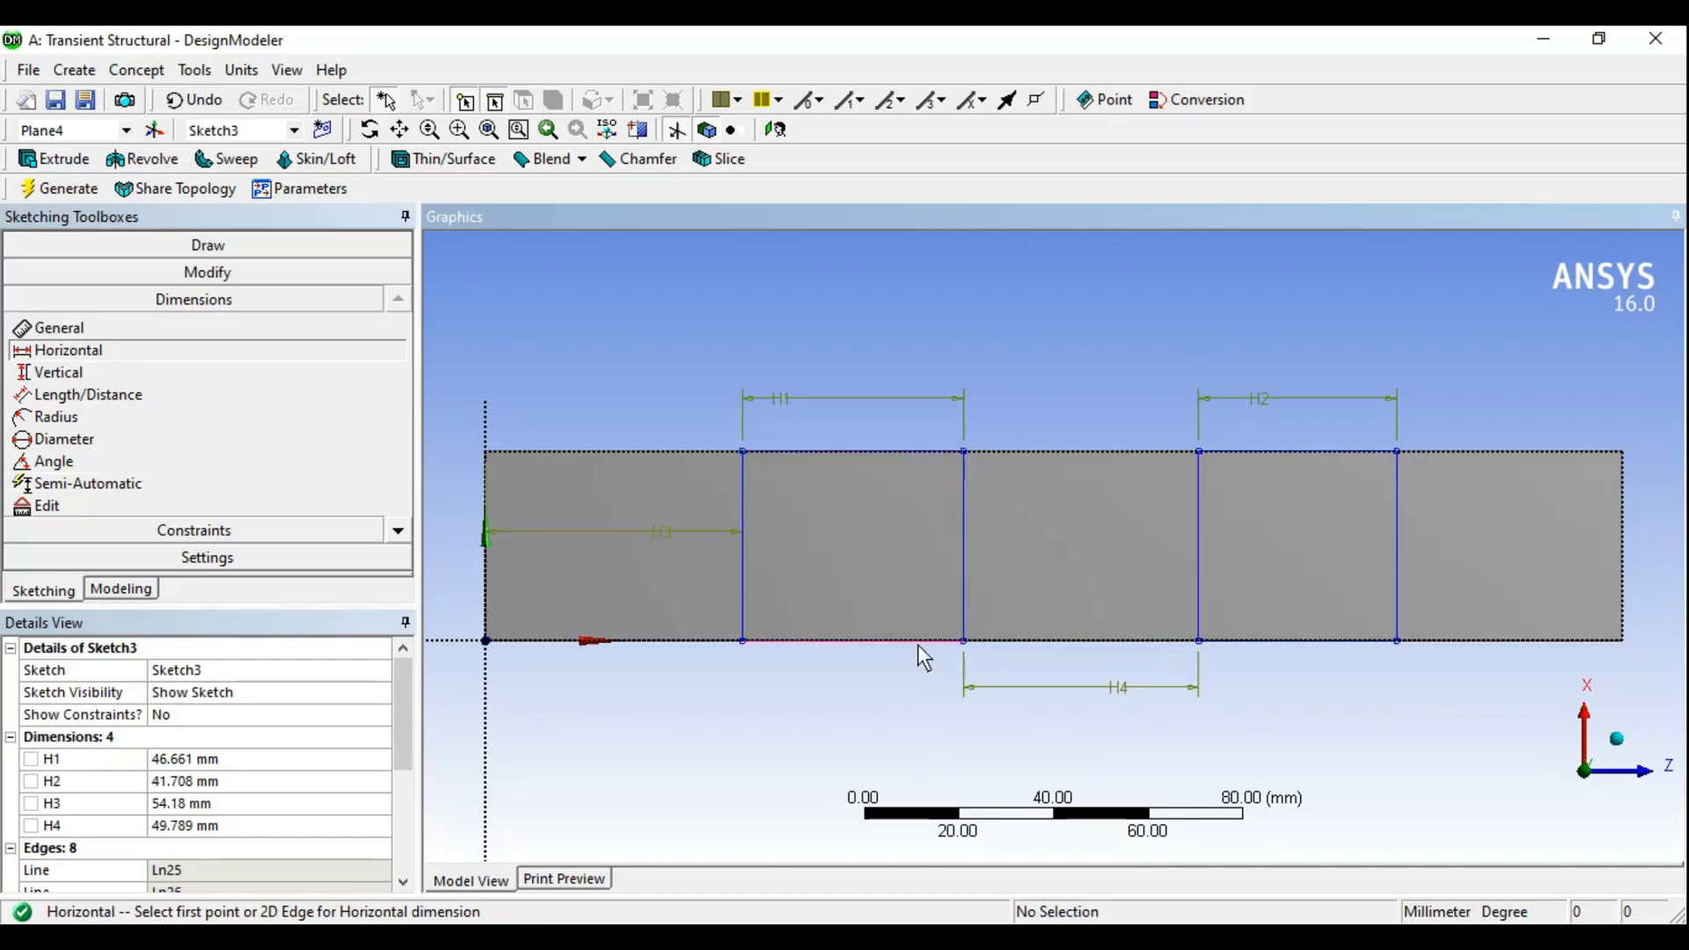
# Set the lengths of both rectangles to 48 mm
pyautogui.click(174, 760)
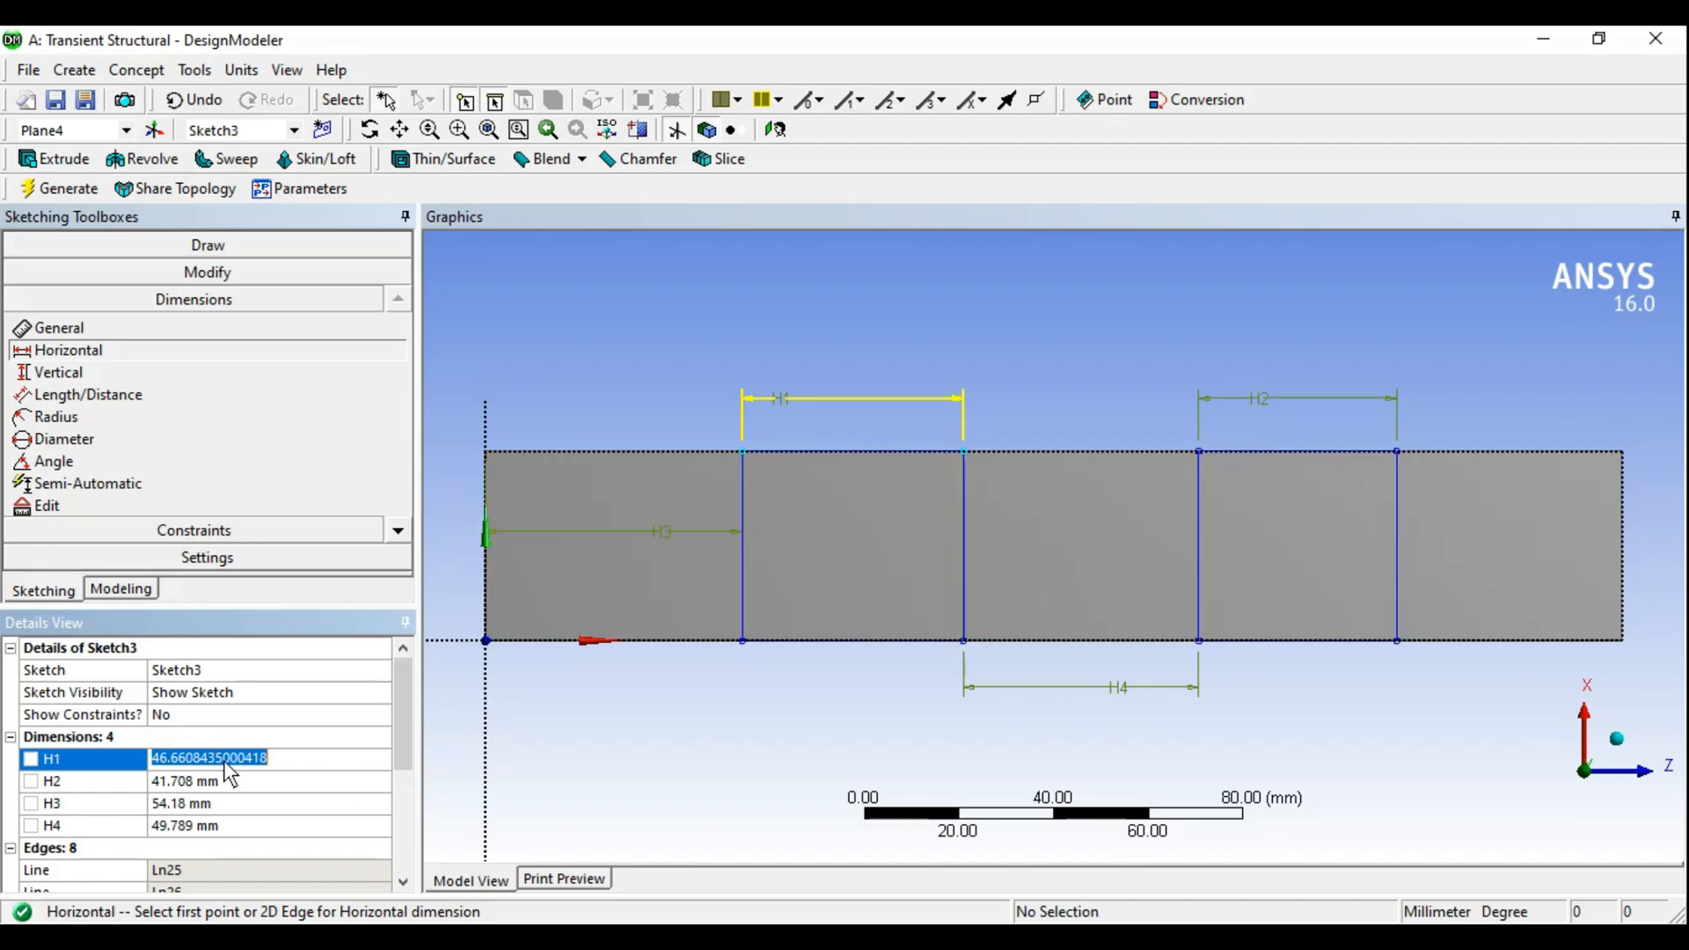
pyautogui.write('48')
pyautogui.press('Return')
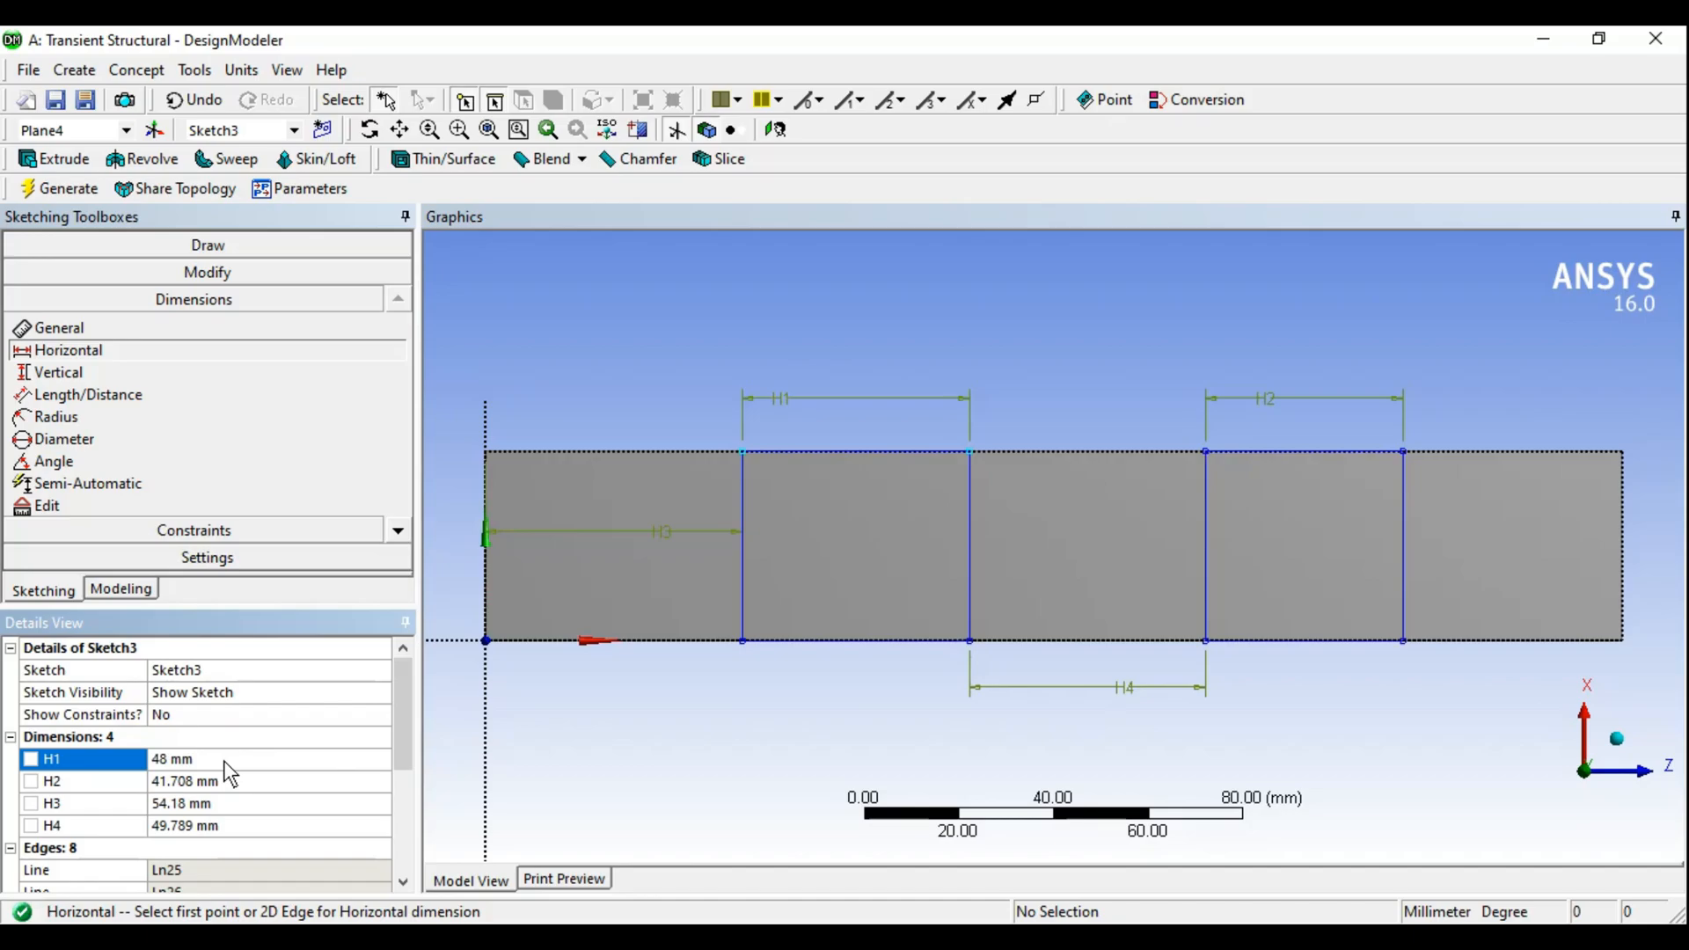
pyautogui.click(180, 780)
pyautogui.write('48')
pyautogui.press('Return')
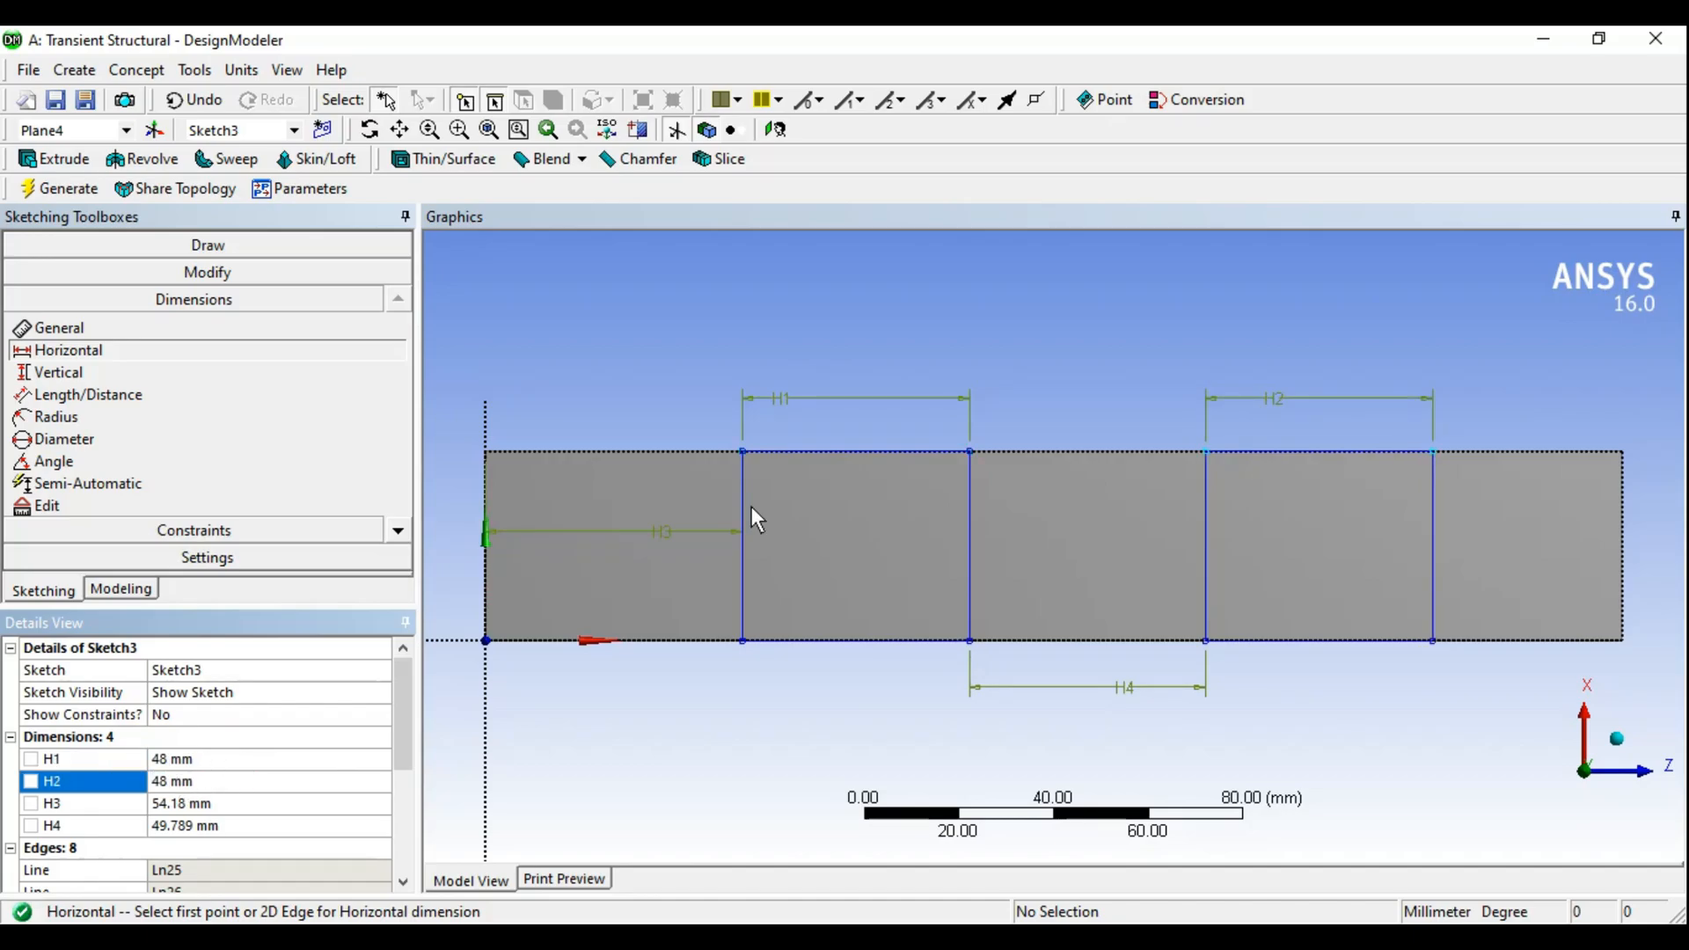
# Set both the first rectangle's offset from the bar's end and the gap between the rectangles to 48 mm
pyautogui.click(197, 804)
pyautogui.write('48')
pyautogui.press('Return')
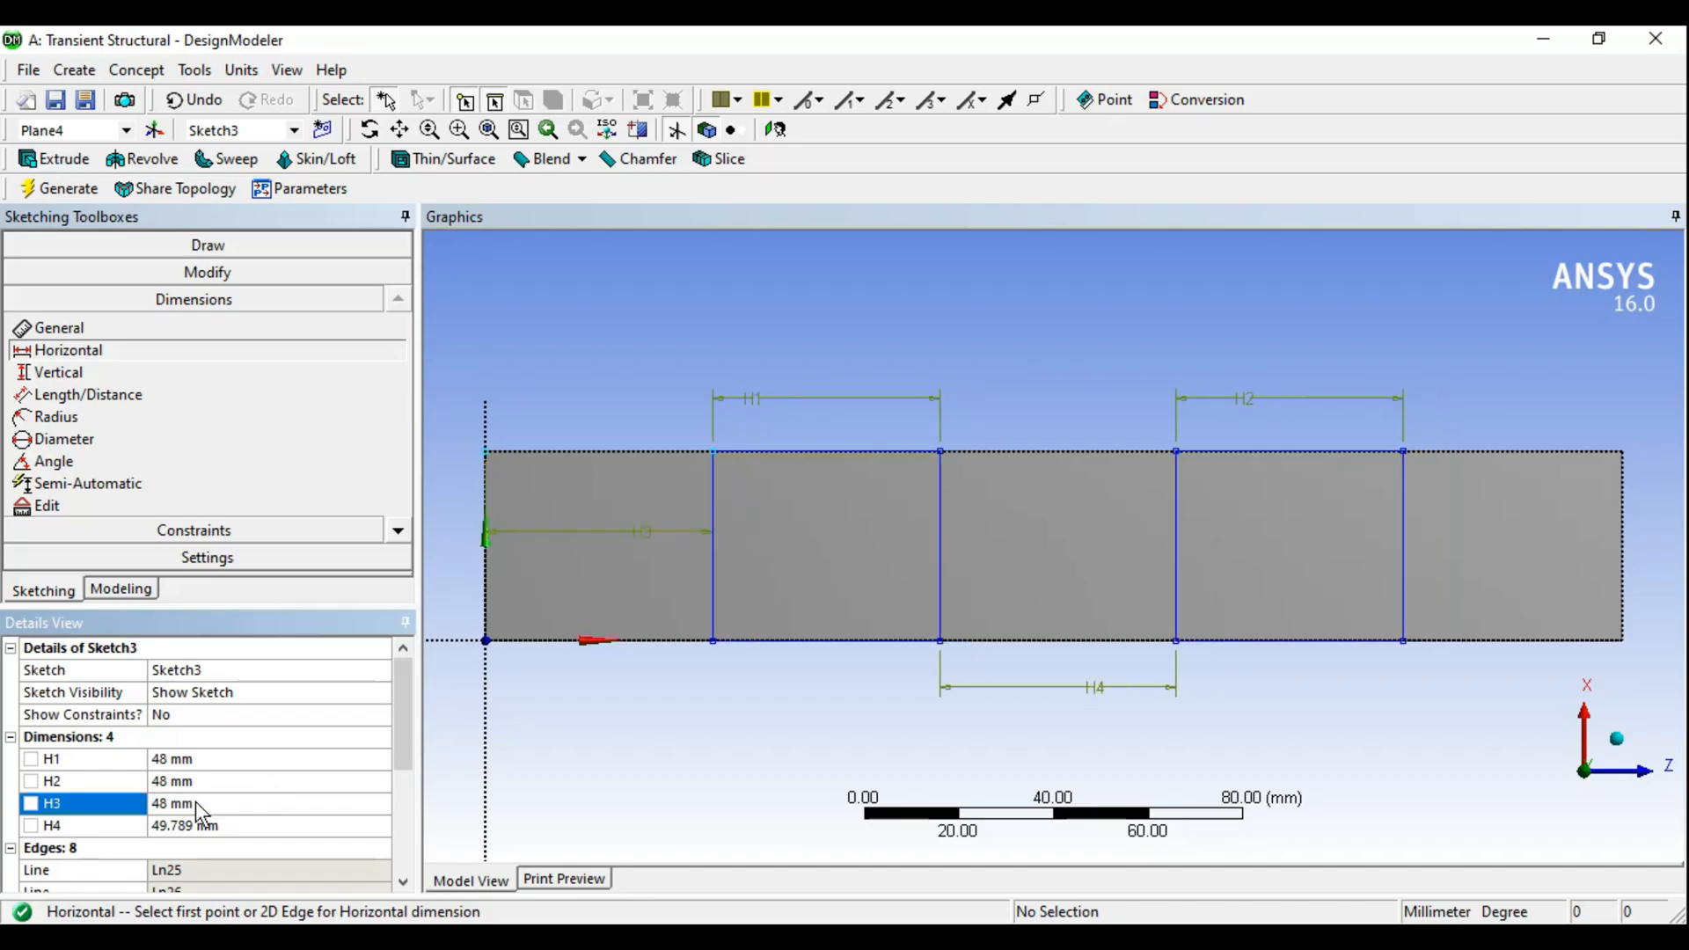
pyautogui.click(189, 831)
pyautogui.write('48')
pyautogui.press('Return')
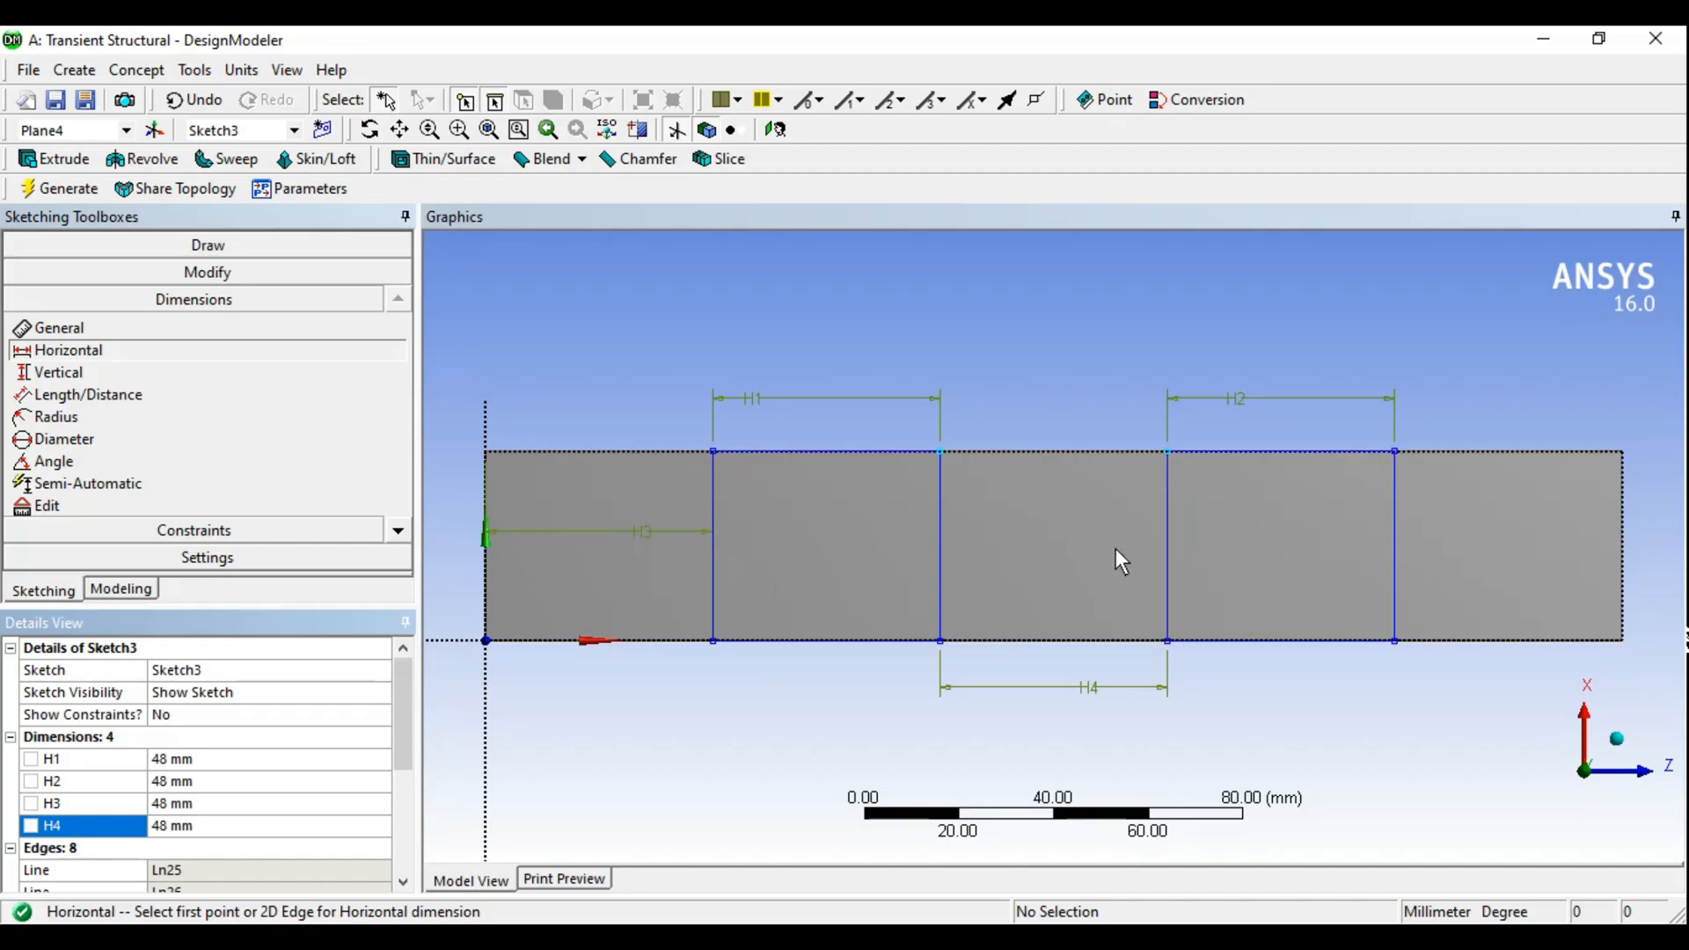
# Start an Extrude feature using the two-rectangle sketch on the bar's top face as its geometry
pyautogui.moveTo(1177, 604)
pyautogui.mouseDown(button='middle')
pyautogui.moveTo(943, 572)
pyautogui.moveTo(946, 591)
pyautogui.moveTo(816, 542)
pyautogui.mouseUp(button='middle')
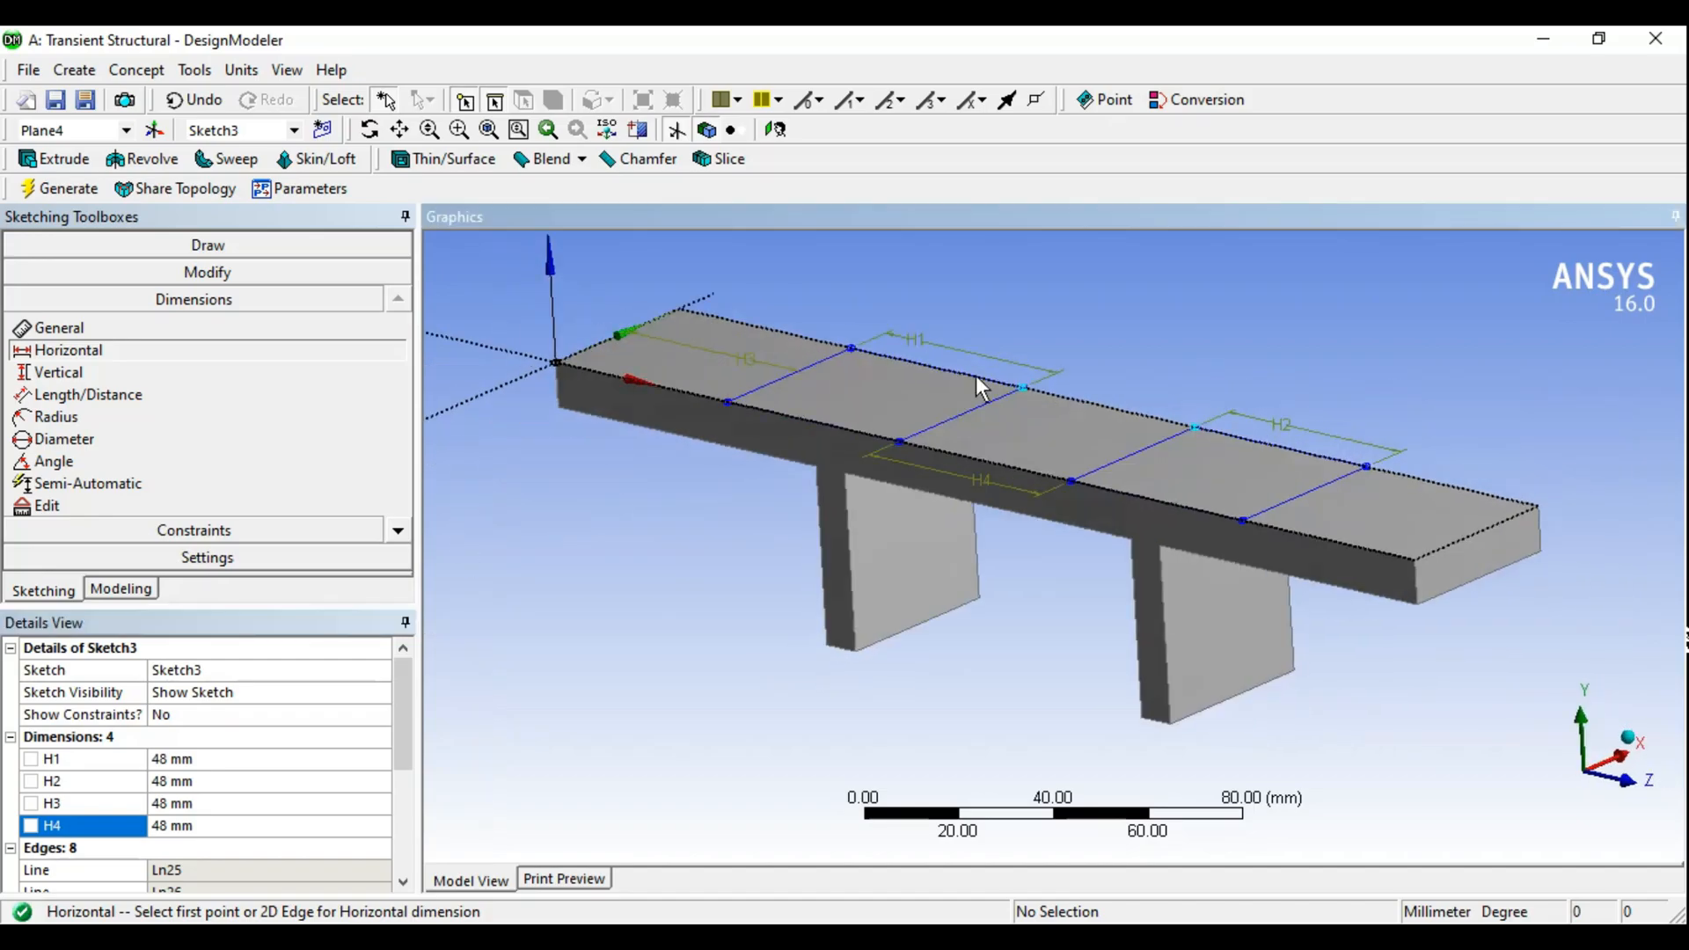
pyautogui.click(117, 586)
pyautogui.click(50, 420)
pyautogui.click(163, 442)
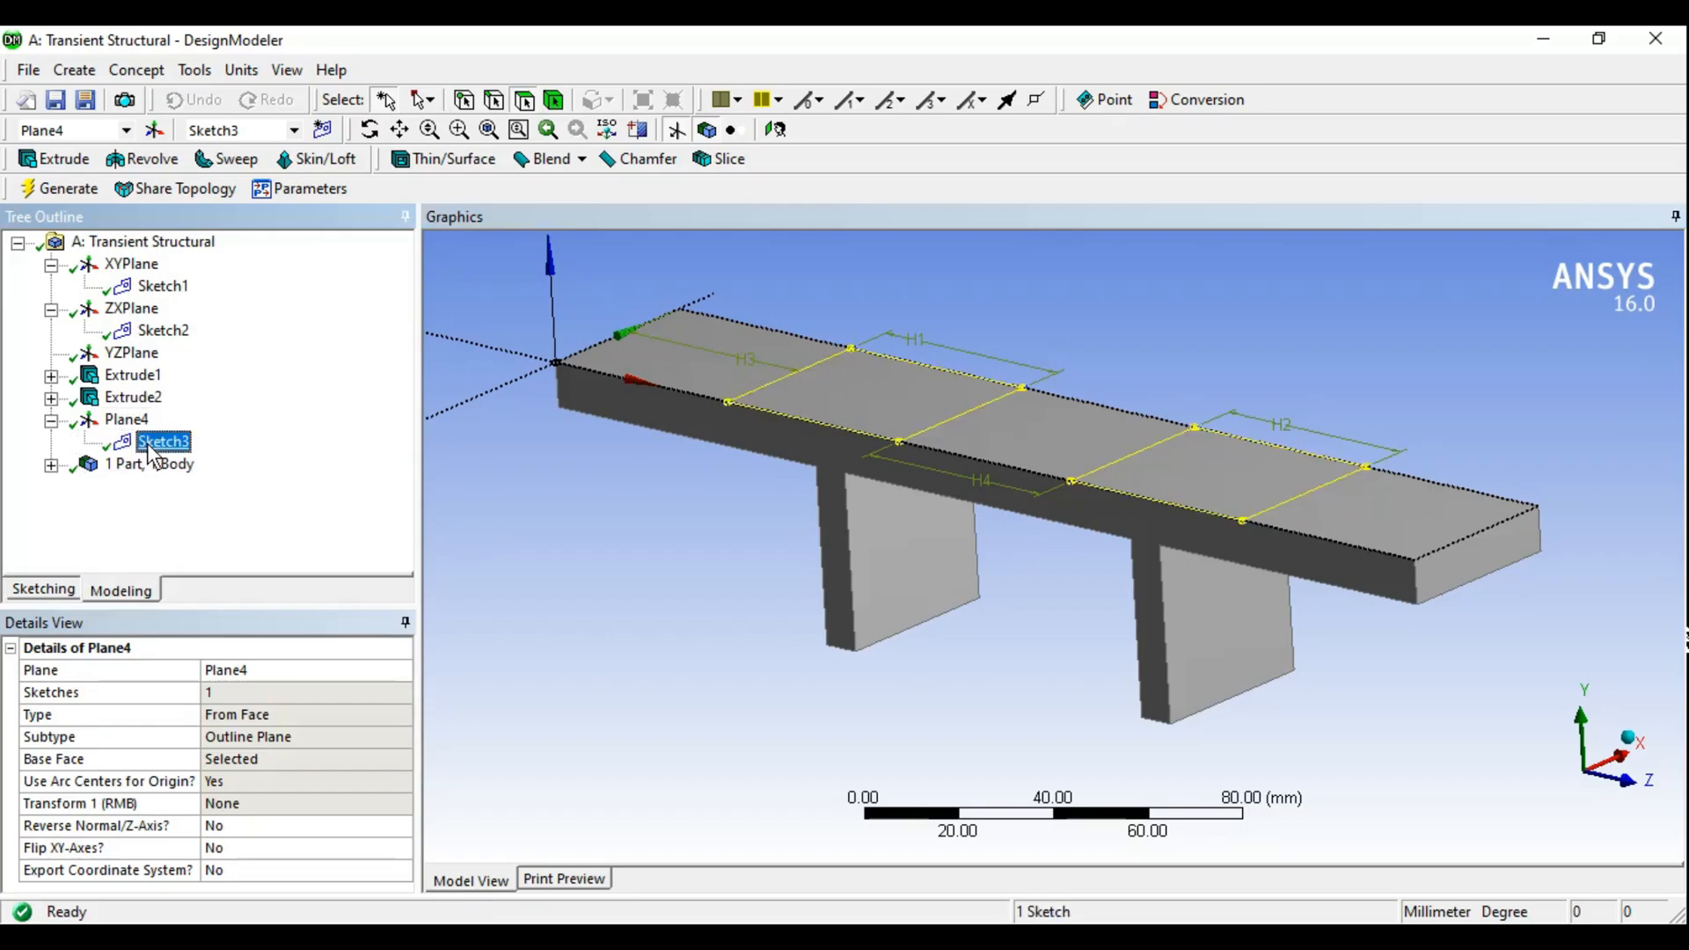
pyautogui.click(55, 159)
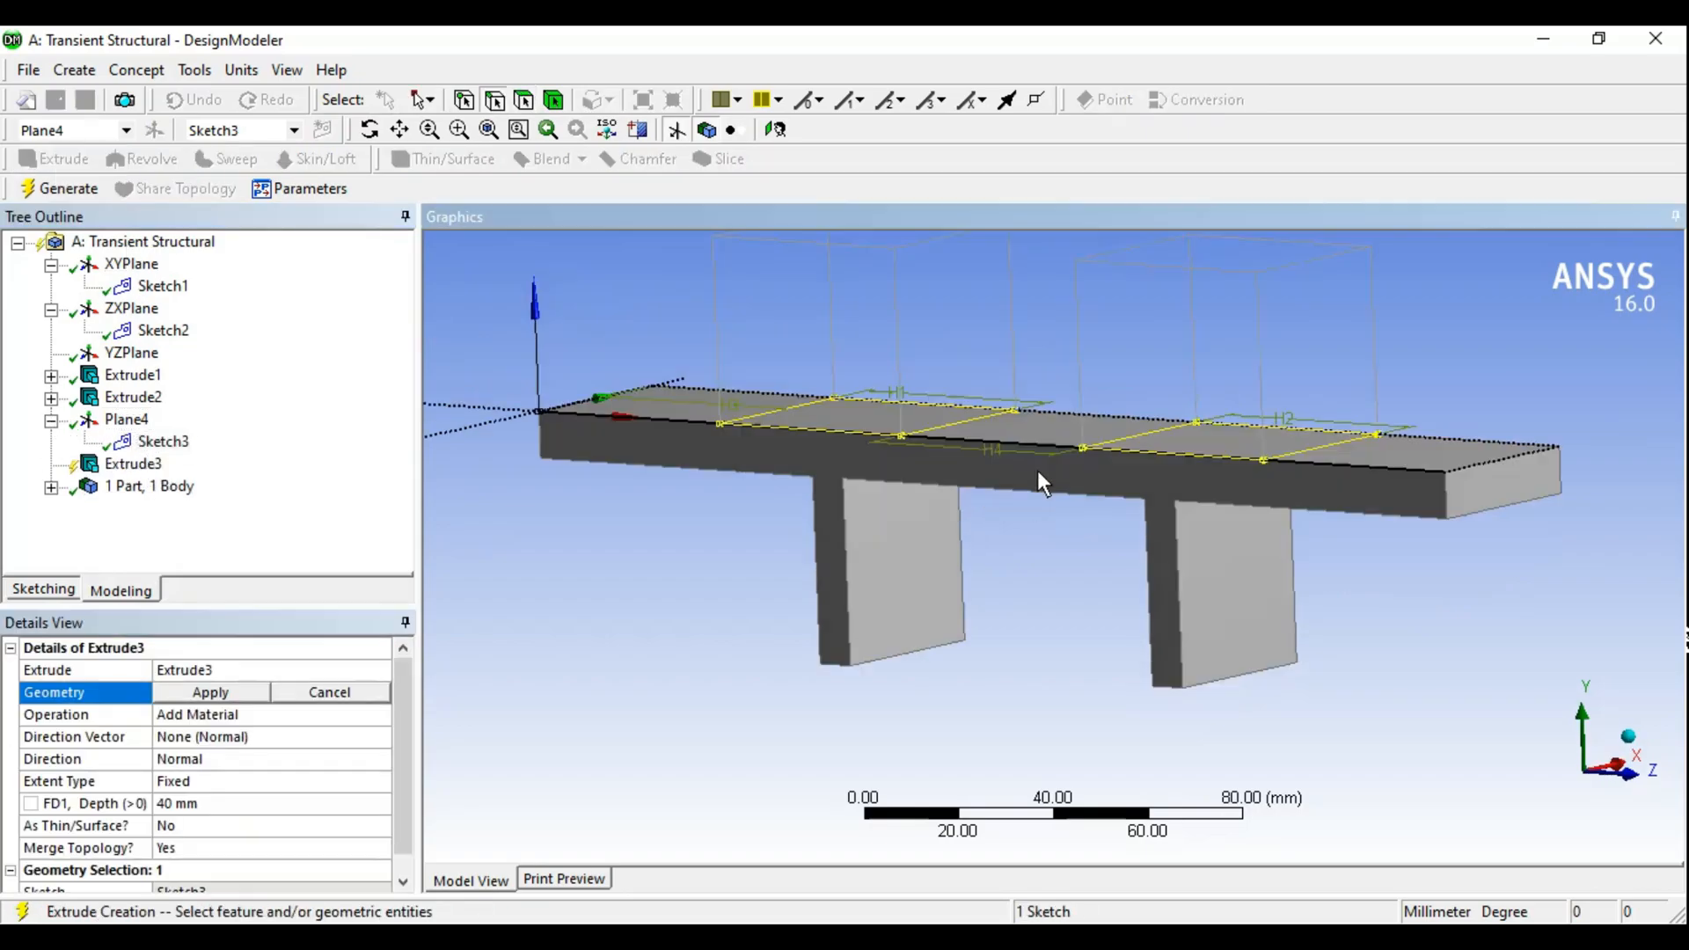
pyautogui.moveTo(1055, 467); pyautogui.dragTo(1081, 559, button='middle')
pyautogui.scroll(-2, 1081, 560)
pyautogui.moveTo(922, 392); pyautogui.dragTo(911, 440, button='middle')
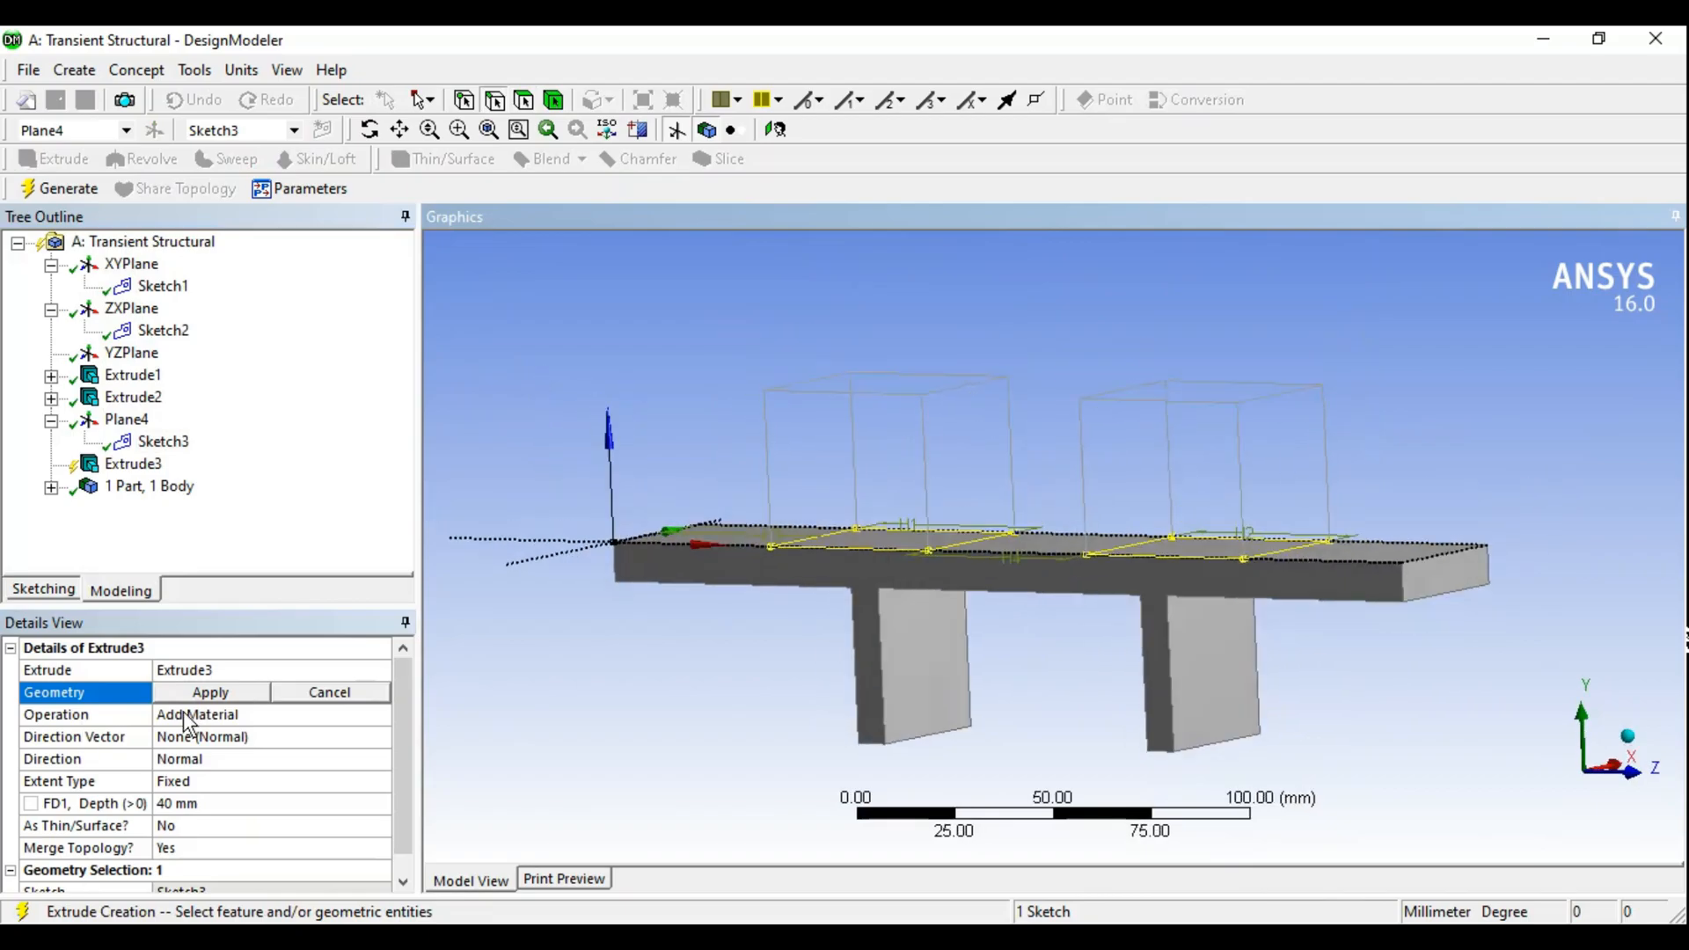
pyautogui.click(210, 692)
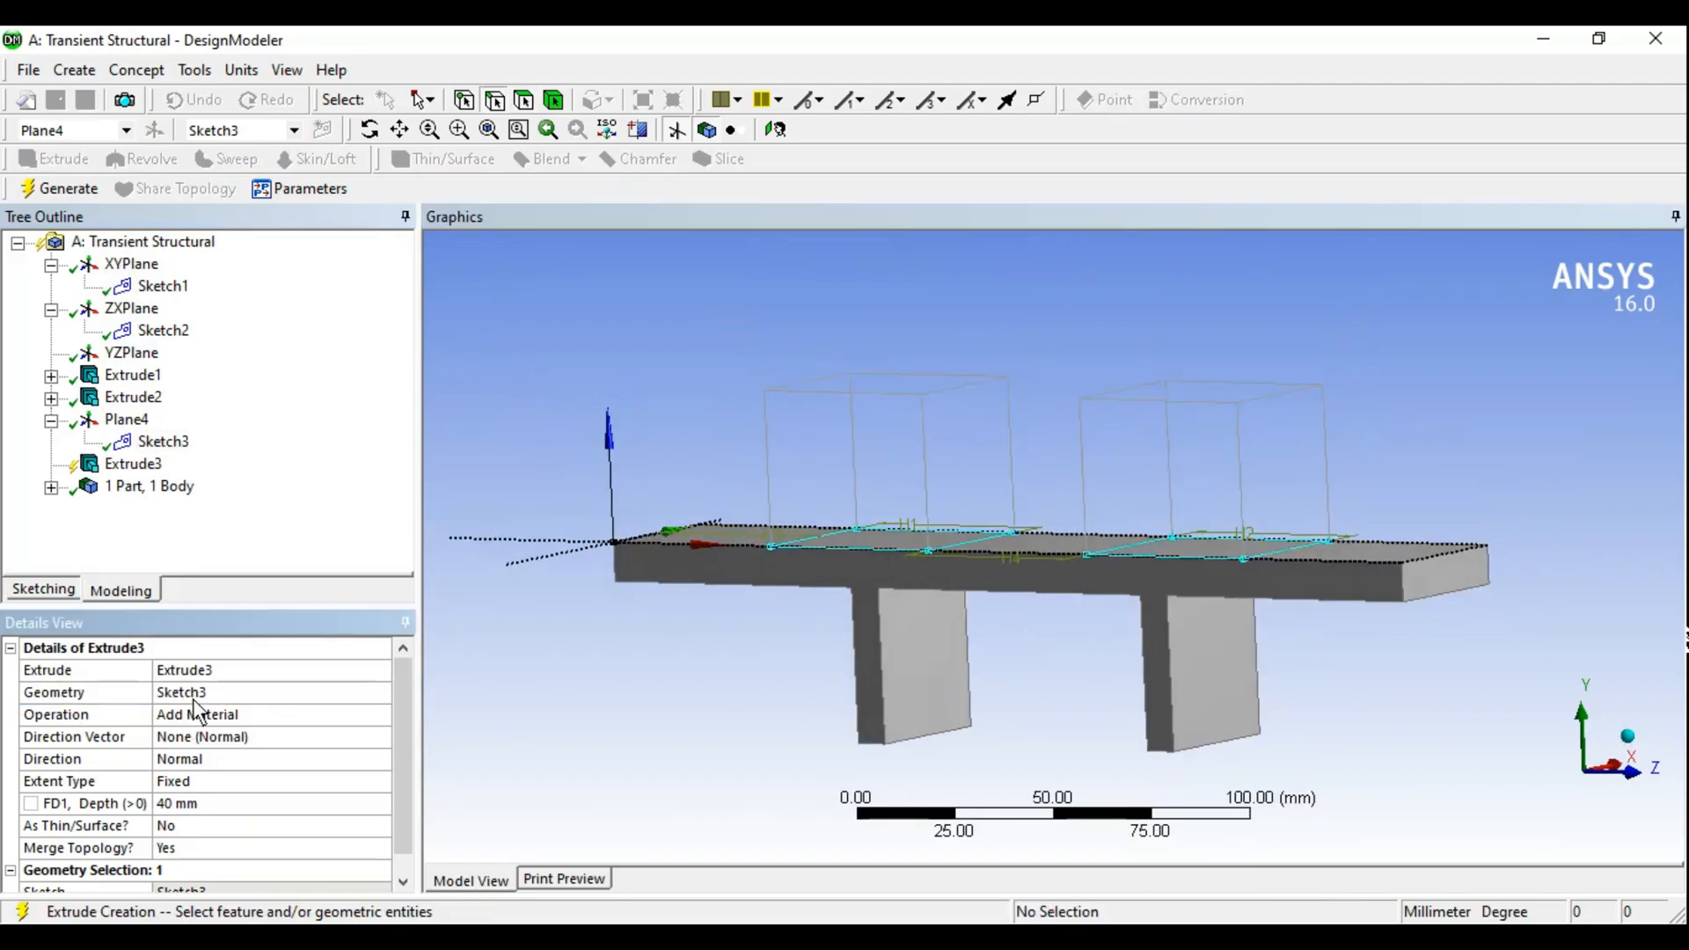
# Set the extrusion's operation to Imprint Faces and its direction to Normal, and generate it
pyautogui.click(382, 715)
pyautogui.click(229, 784)
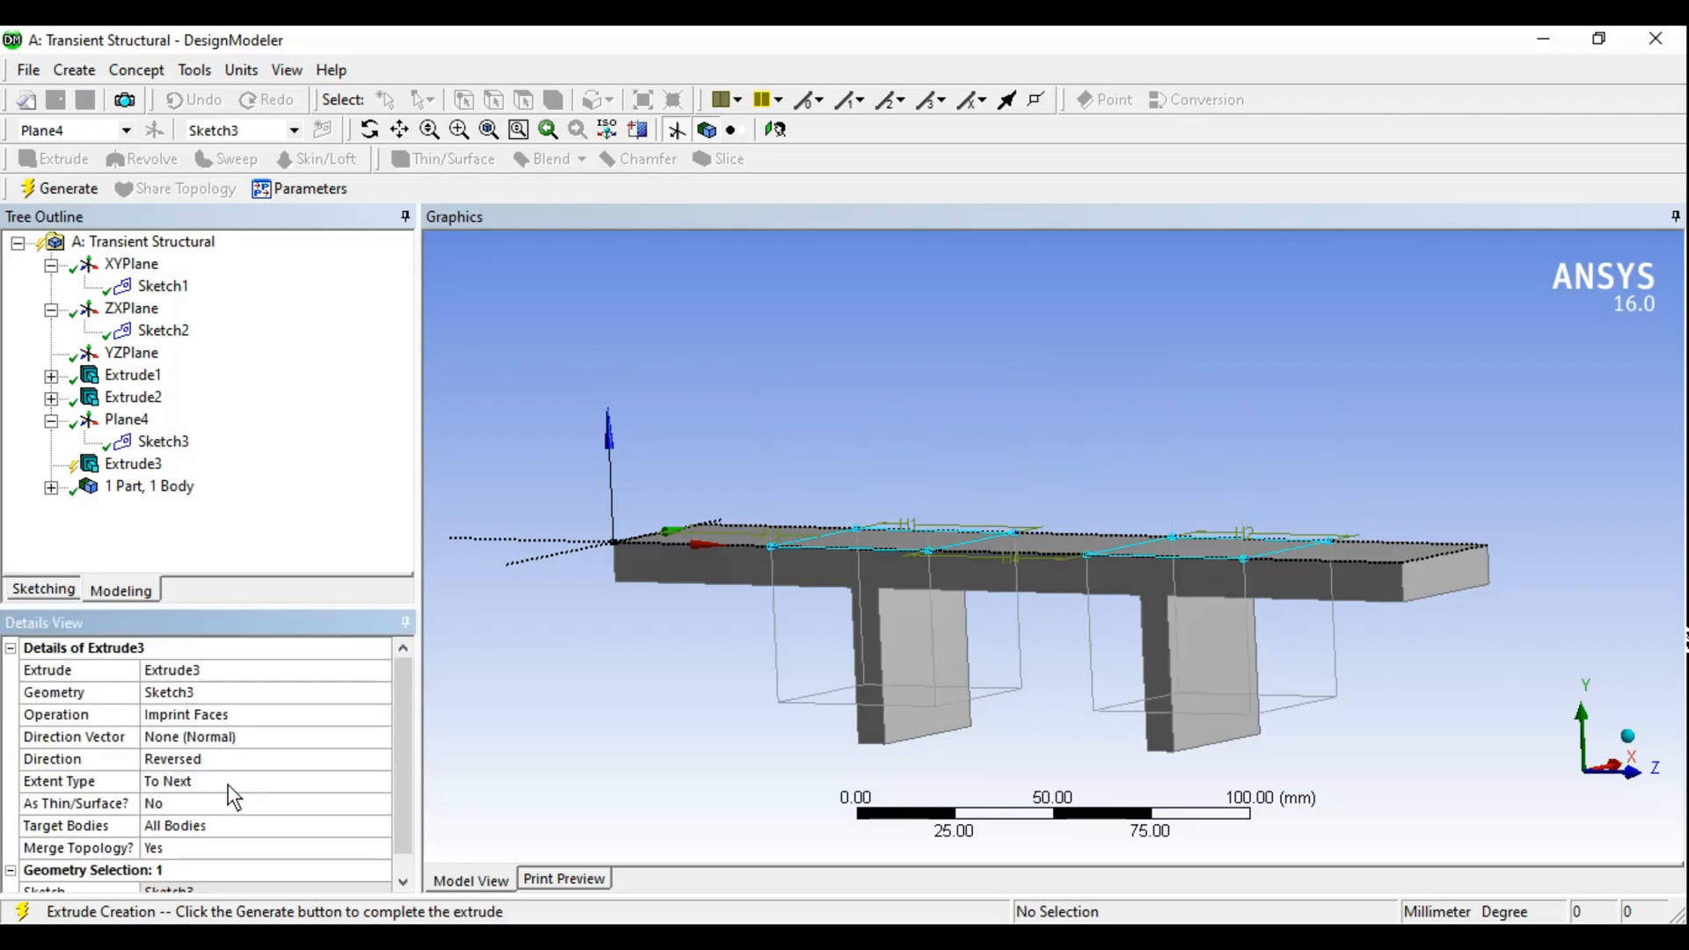
pyautogui.click(334, 759)
pyautogui.click(380, 758)
pyautogui.click(209, 779)
pyautogui.moveTo(1123, 651); pyautogui.dragTo(1065, 647, button='middle')
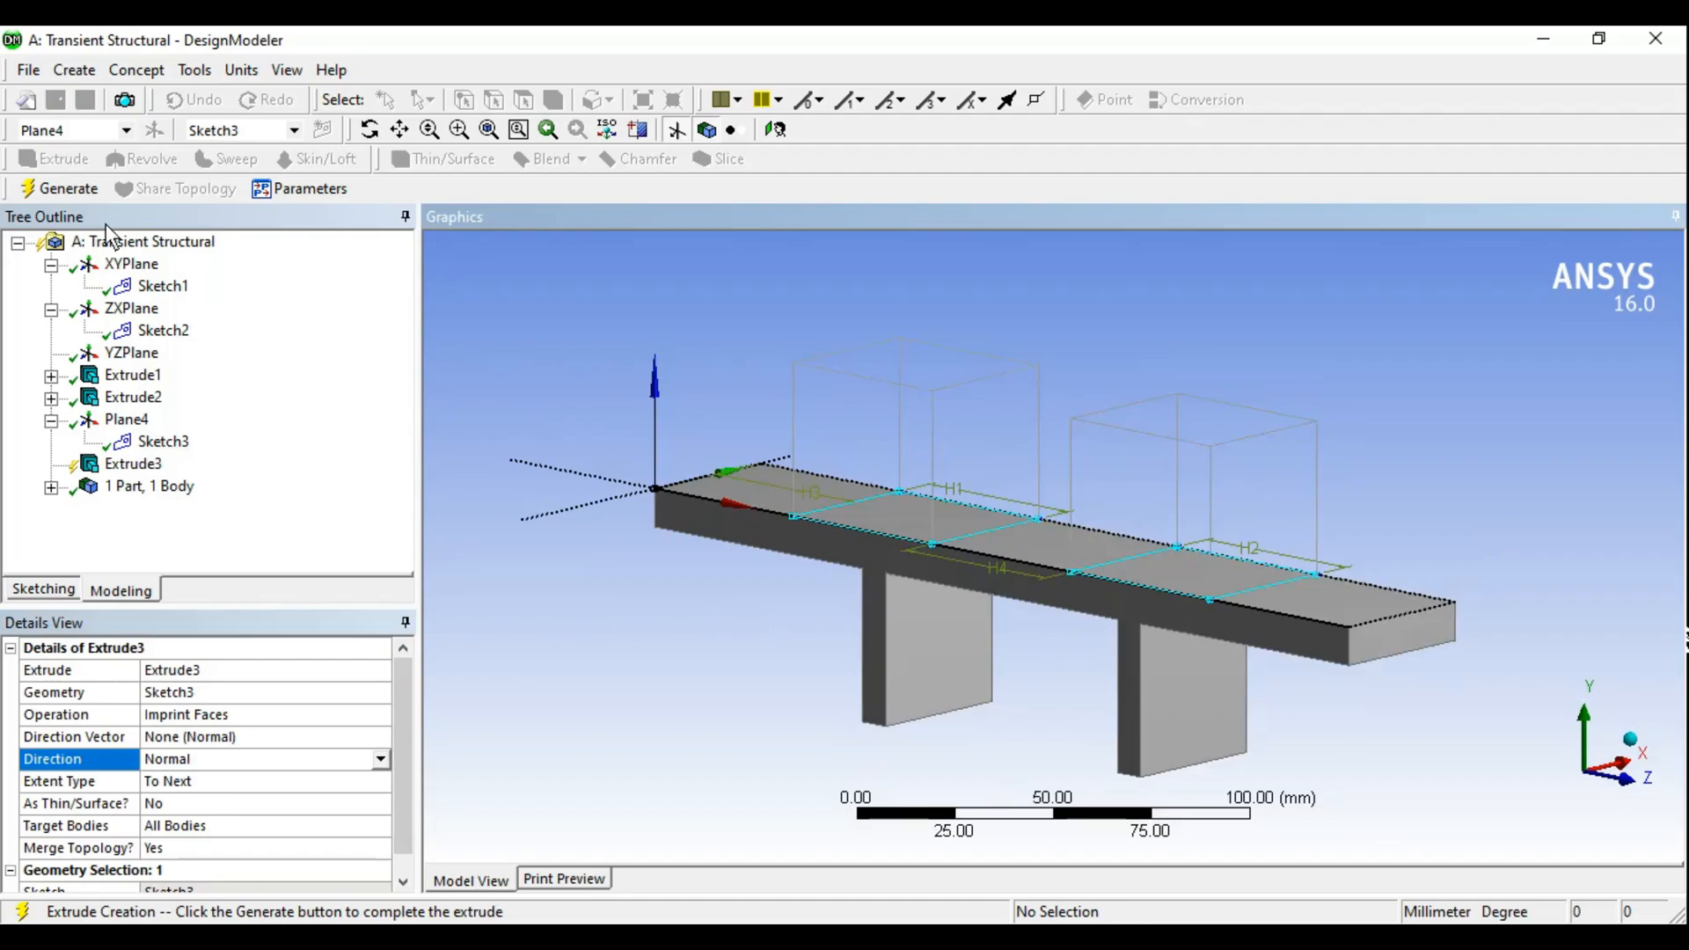
pyautogui.click(69, 188)
# Check one by one the separate faces into which the imprint divides the bar's top
pyautogui.moveTo(574, 540); pyautogui.dragTo(542, 515, button='middle')
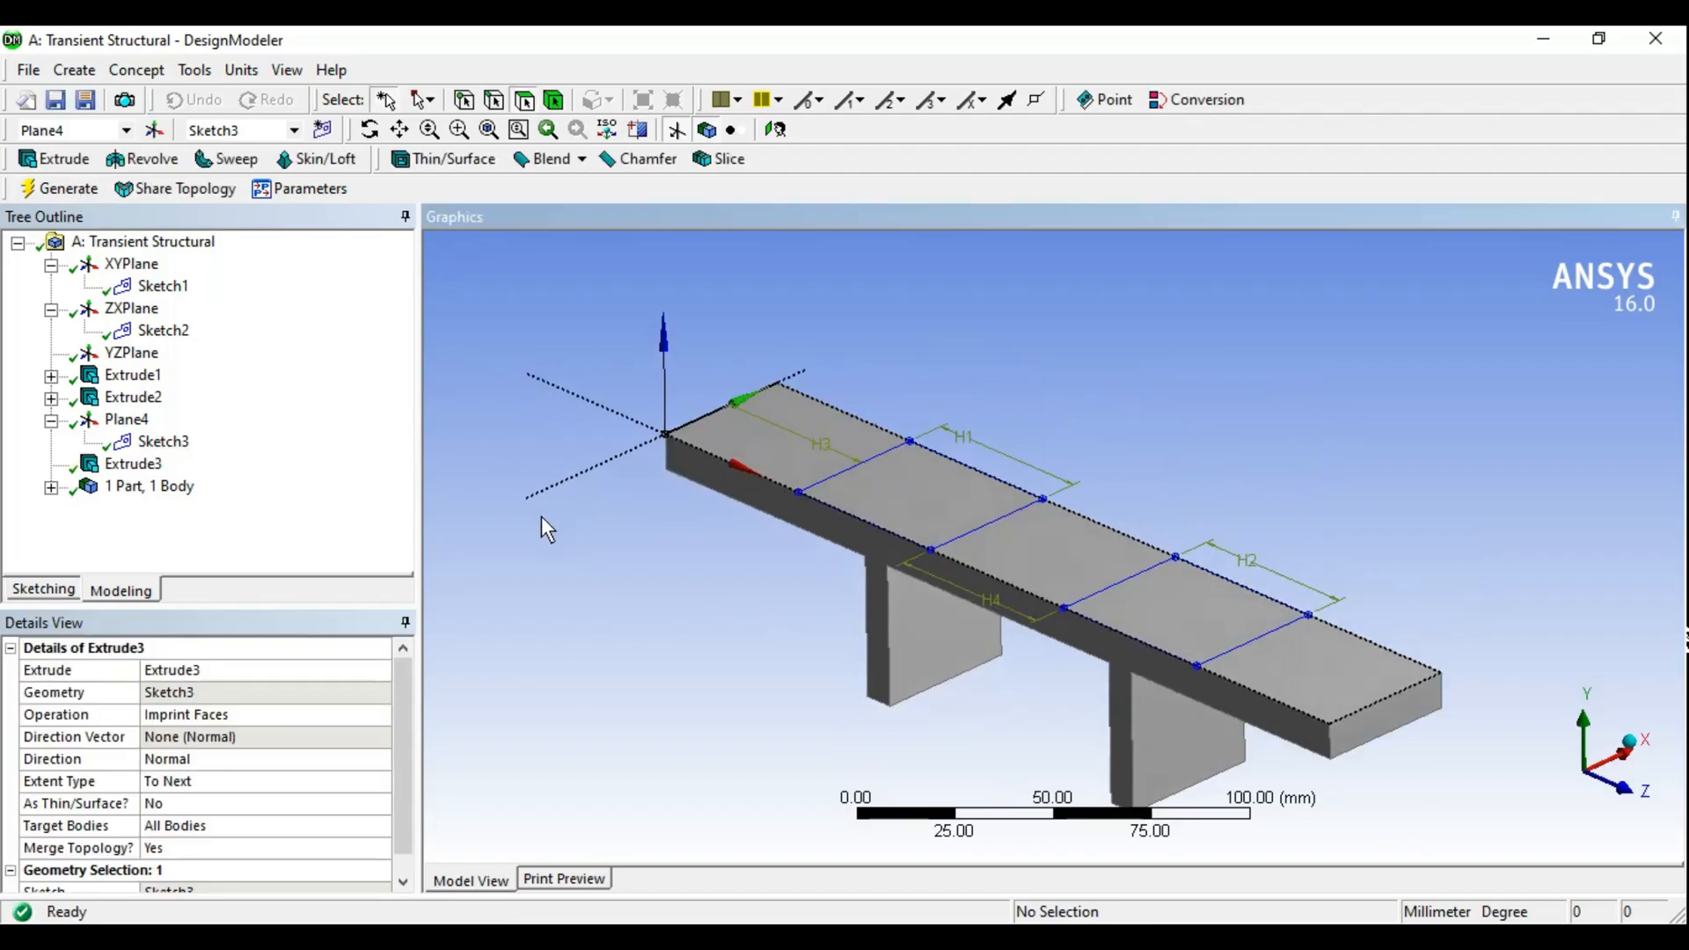
pyautogui.click(788, 457)
pyautogui.click(933, 525)
pyautogui.click(1171, 620)
pyautogui.click(1290, 678)
pyautogui.click(1210, 617)
pyautogui.click(1033, 542)
pyautogui.click(858, 489)
pyautogui.click(804, 472)
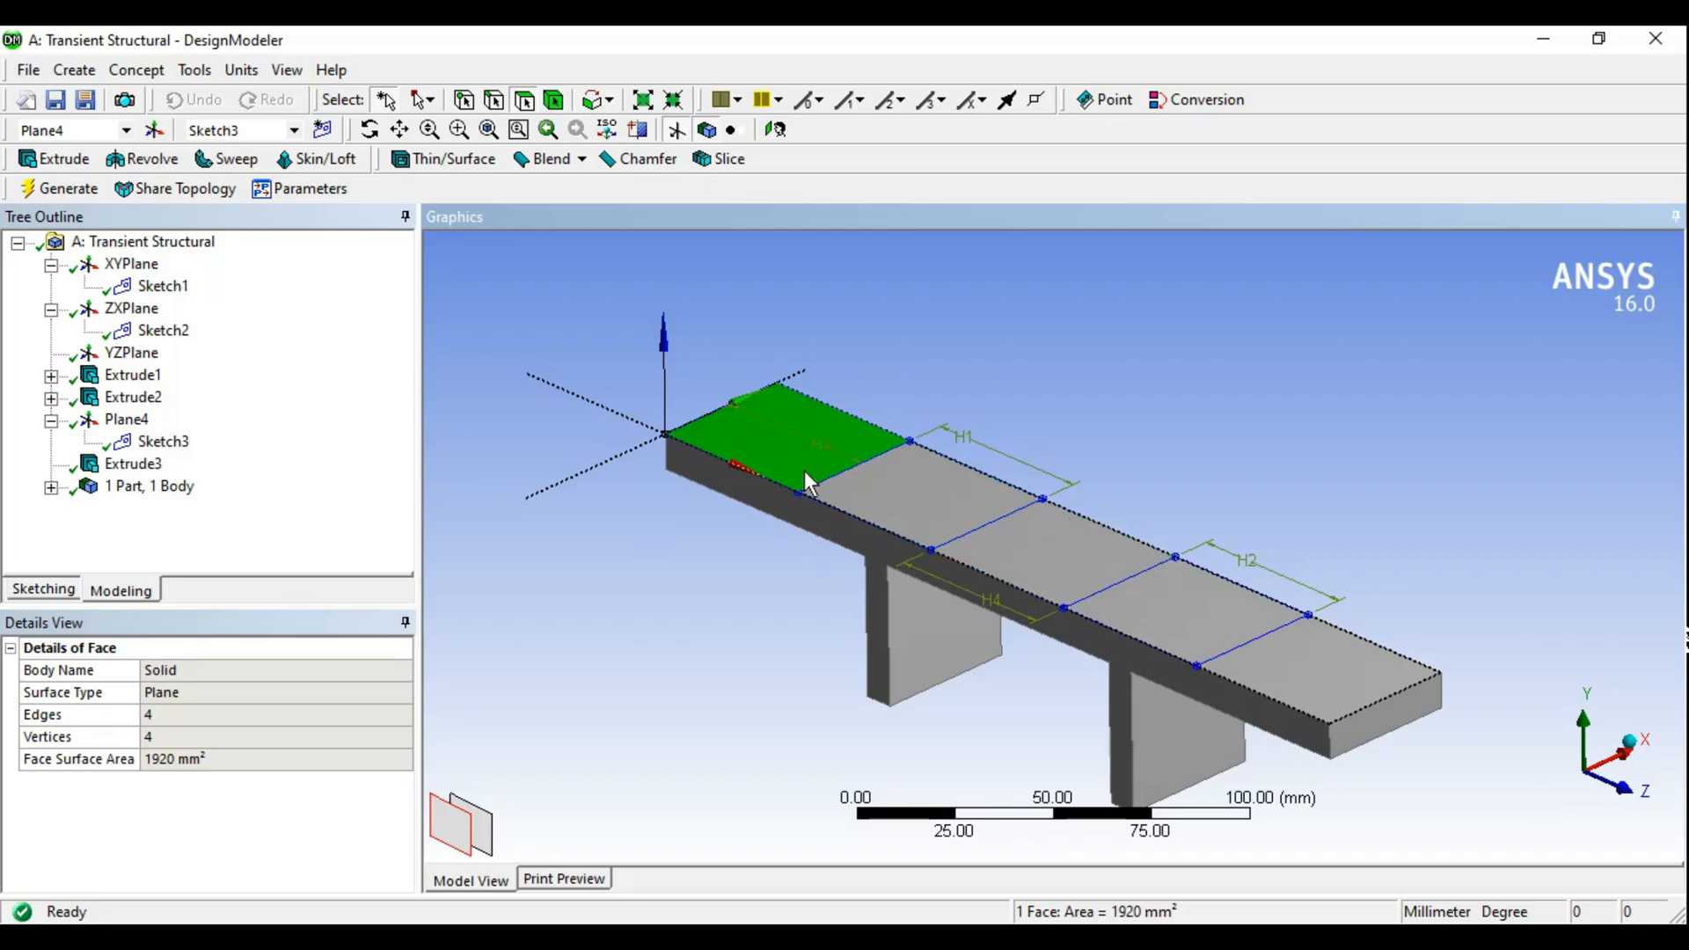
pyautogui.scroll(3, 1007, 608)
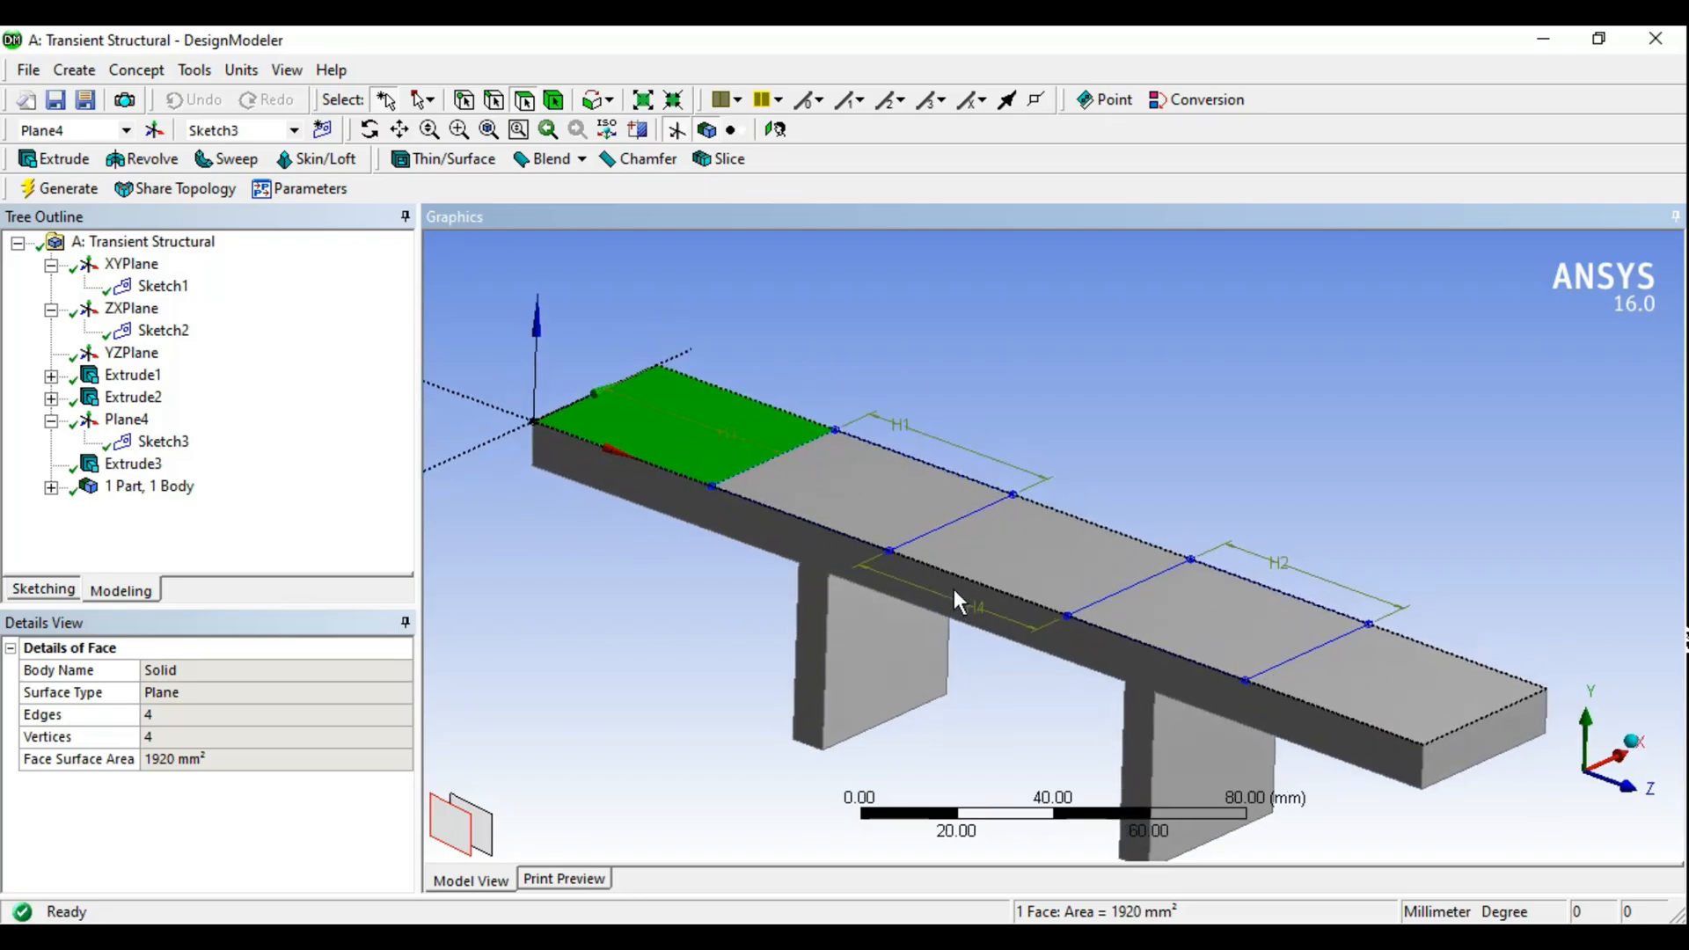
# Collapse the XY and ZX planes in the model tree and review the first two extrusions and the top-face sketch
pyautogui.click(51, 264)
pyautogui.click(51, 286)
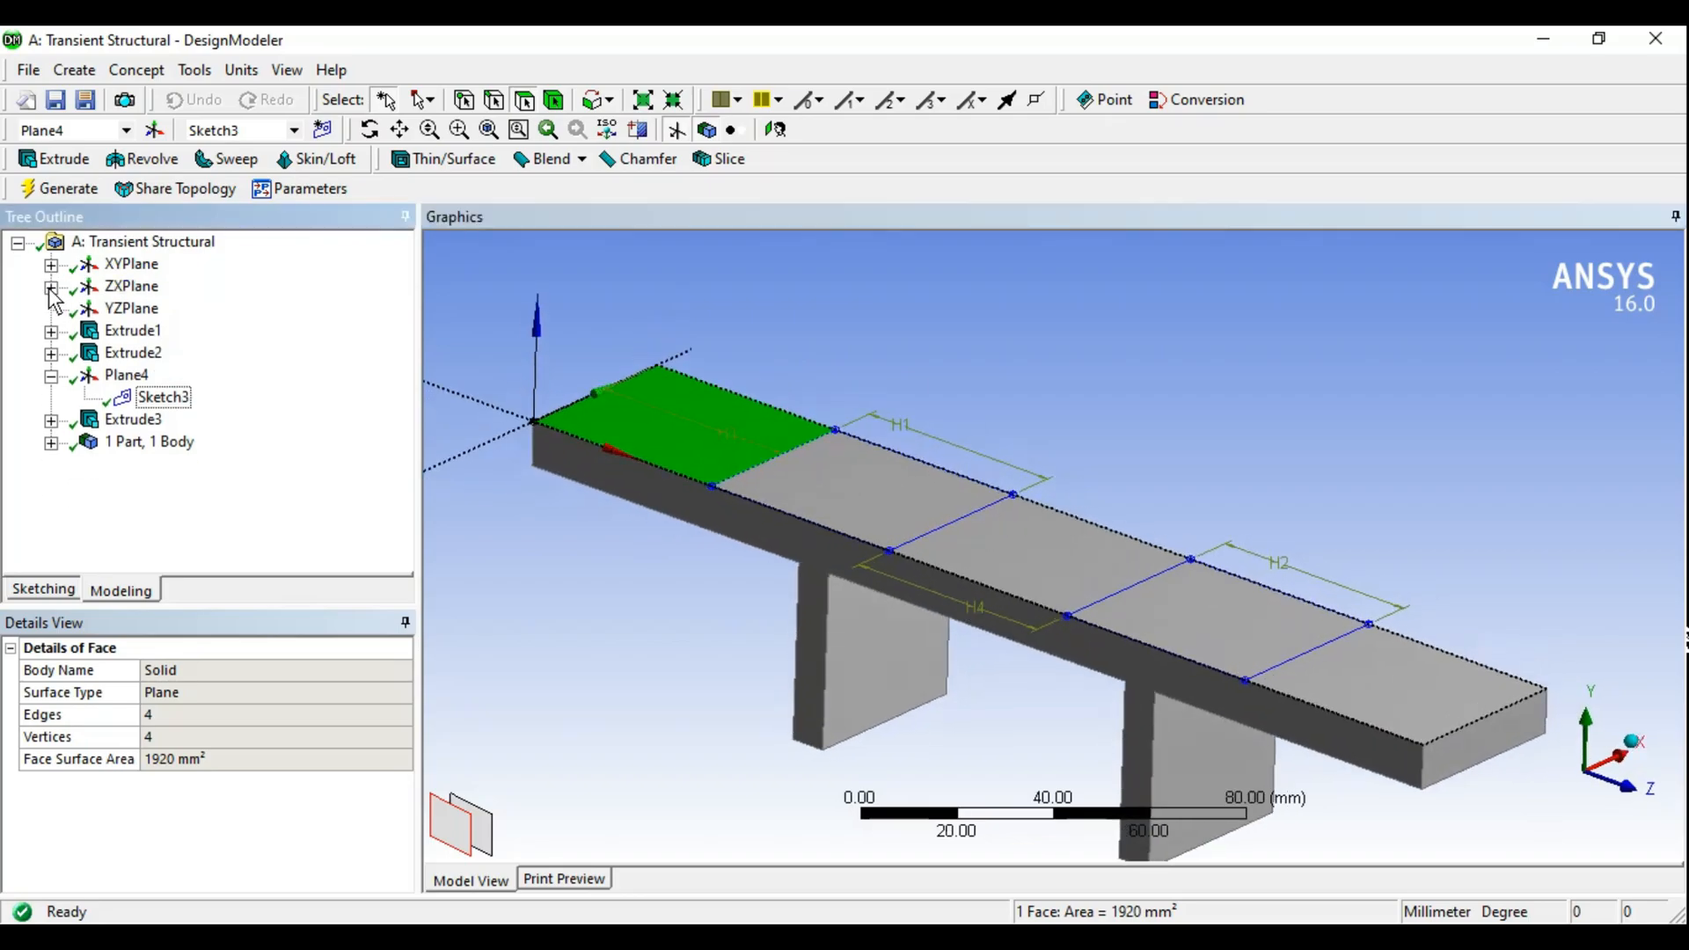
pyautogui.click(132, 330)
pyautogui.click(132, 353)
pyautogui.moveTo(795, 619)
pyautogui.mouseDown(button='middle')
pyautogui.moveTo(900, 578)
pyautogui.moveTo(806, 570)
pyautogui.mouseUp(button='middle')
pyautogui.click(163, 396)
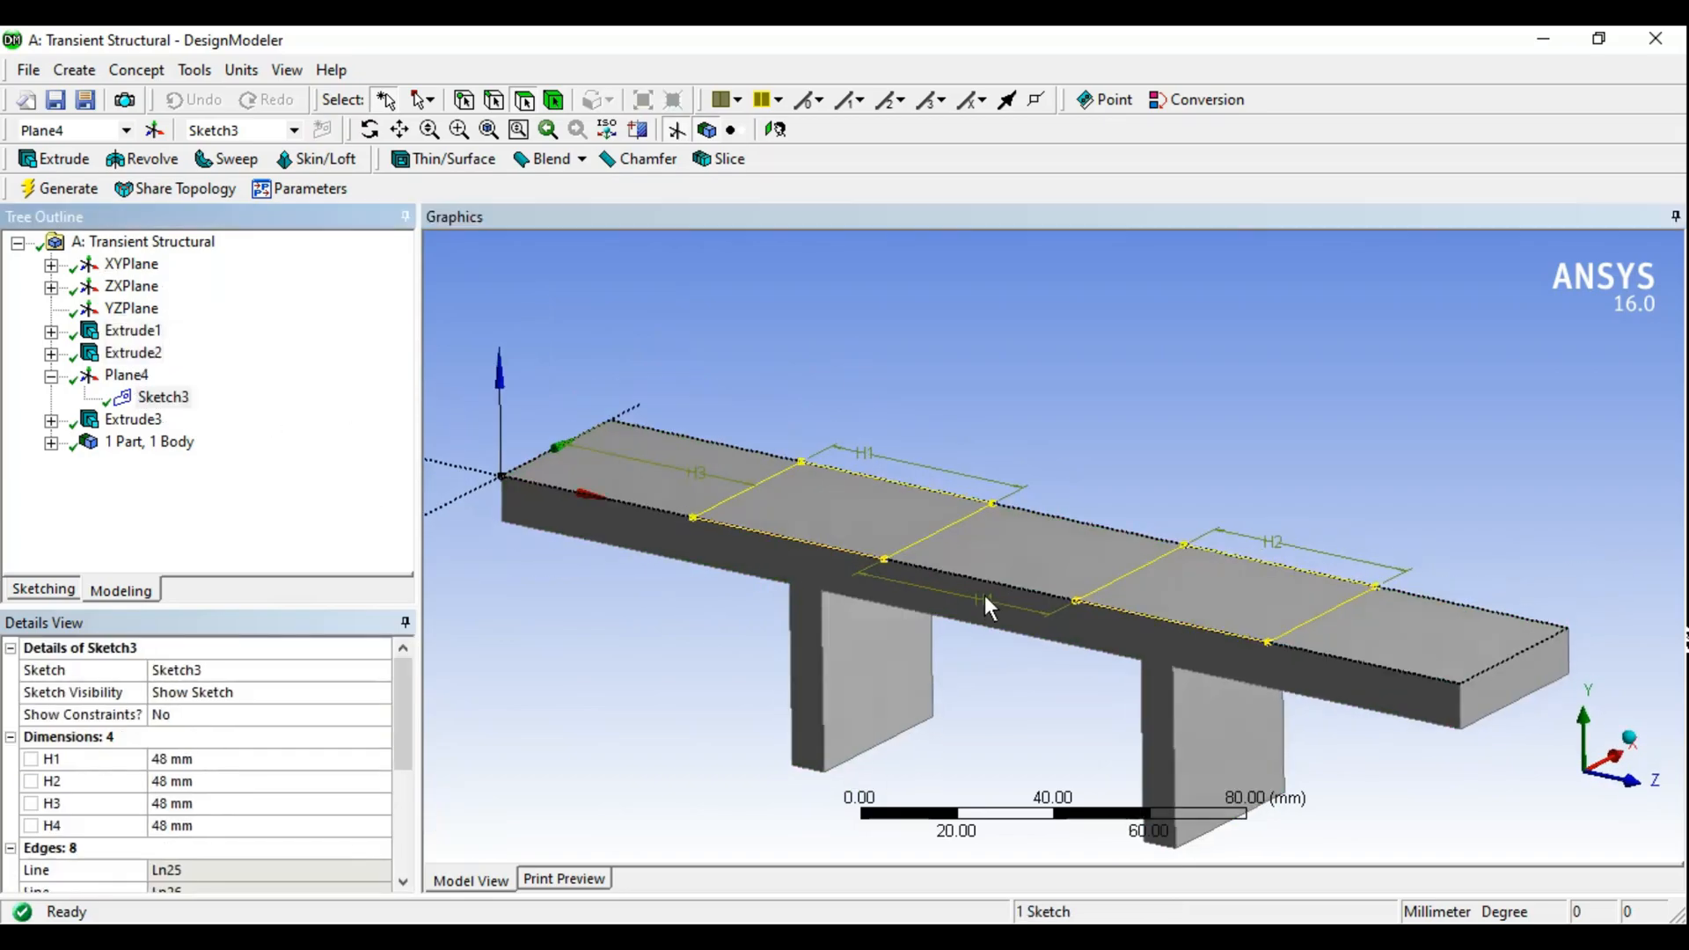
pyautogui.moveTo(985, 595); pyautogui.dragTo(748, 489, button='middle')
# Recheck the imprinted top faces in sequence from the plane-origin end of the bar to the far end
pyautogui.click(711, 456)
pyautogui.click(839, 509)
pyautogui.click(1025, 550)
pyautogui.click(1212, 599)
pyautogui.click(1395, 662)
pyautogui.moveTo(928, 561); pyautogui.dragTo(952, 567, button='middle')
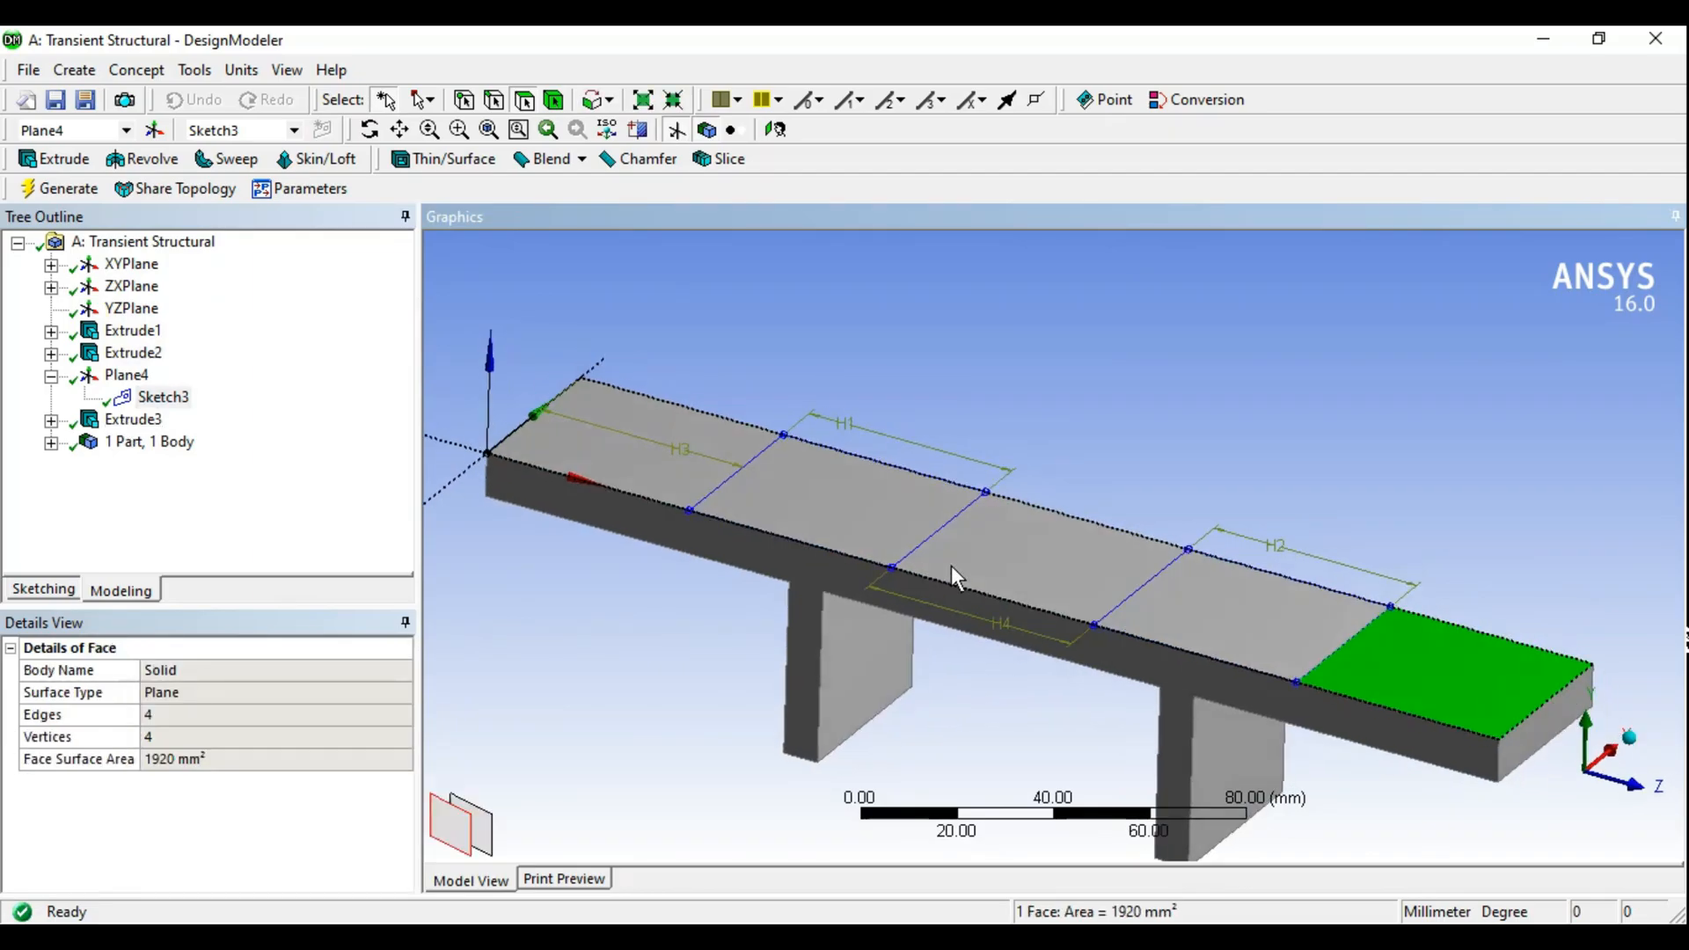
pyautogui.scroll(-1, 952, 566)
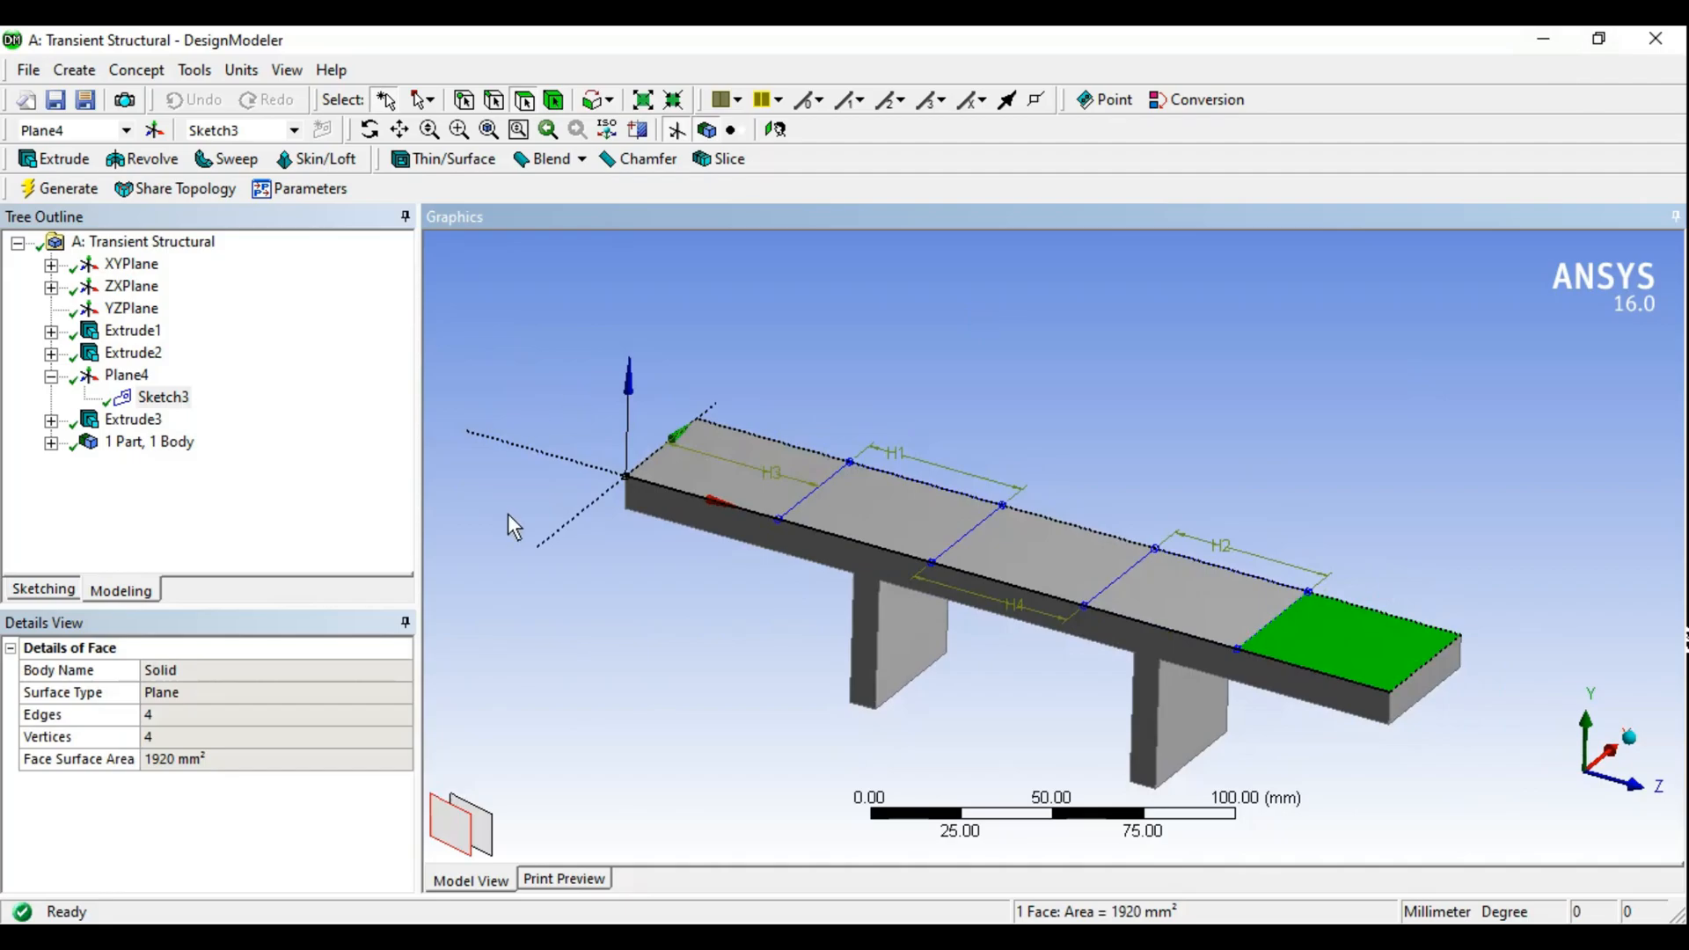
# Open the Transient Structural system's model in Mechanical and check the material assigned to the solid body
pyautogui.hotkey('alt', 'Tab')
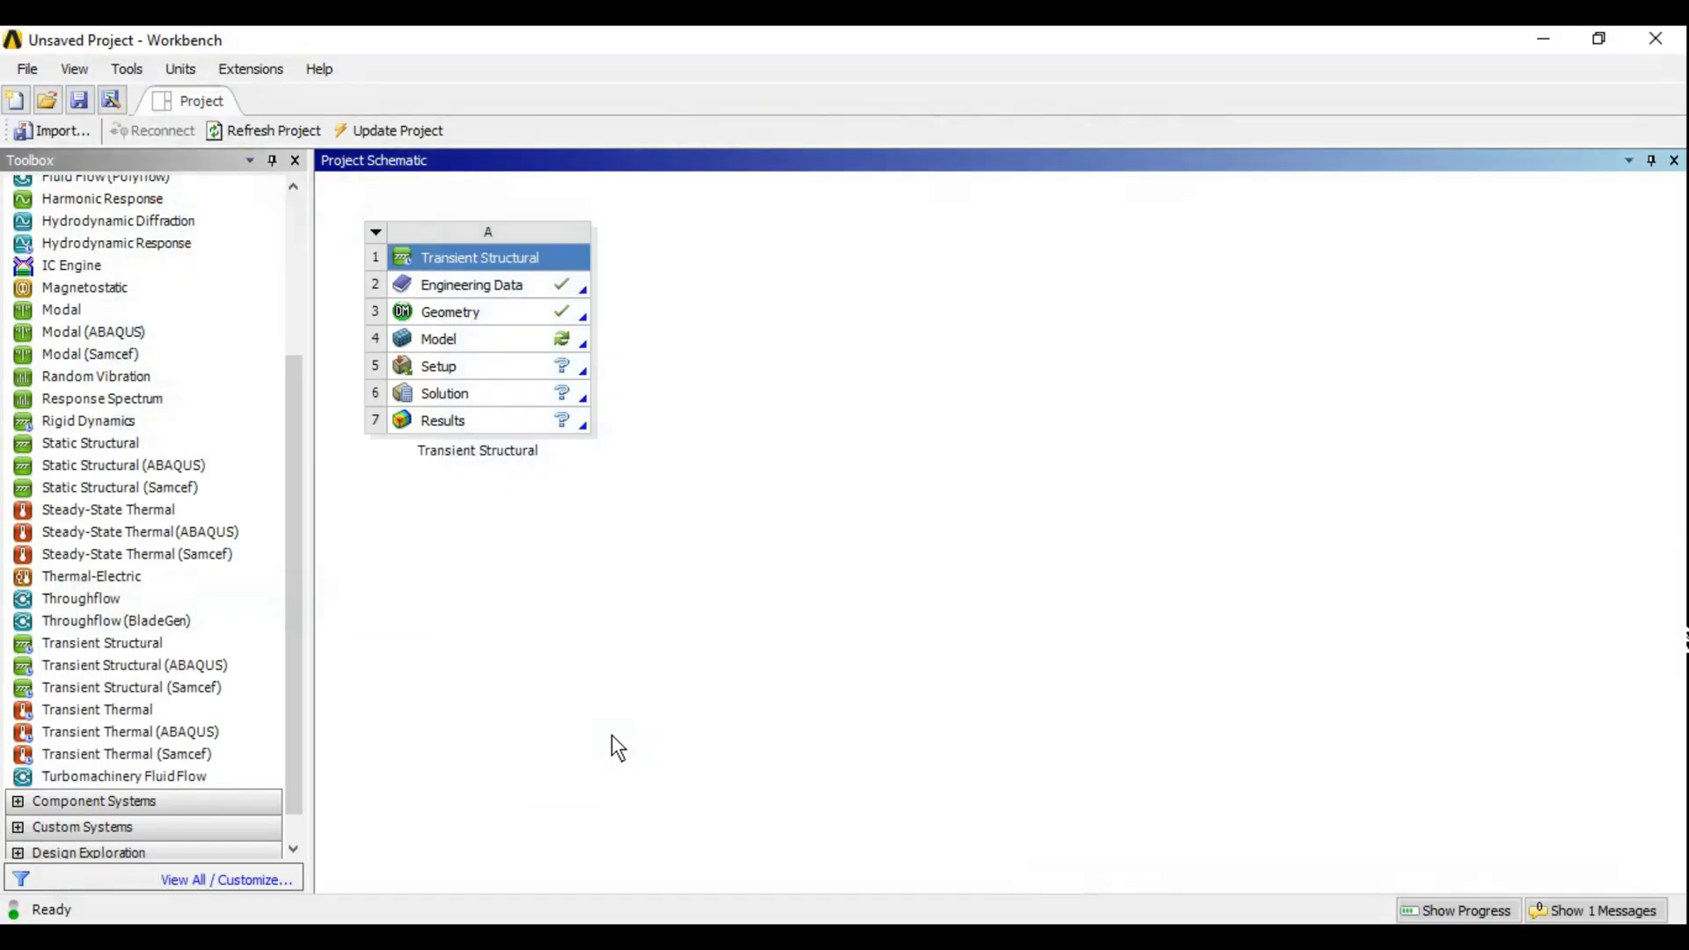
pyautogui.doubleClick(443, 341)
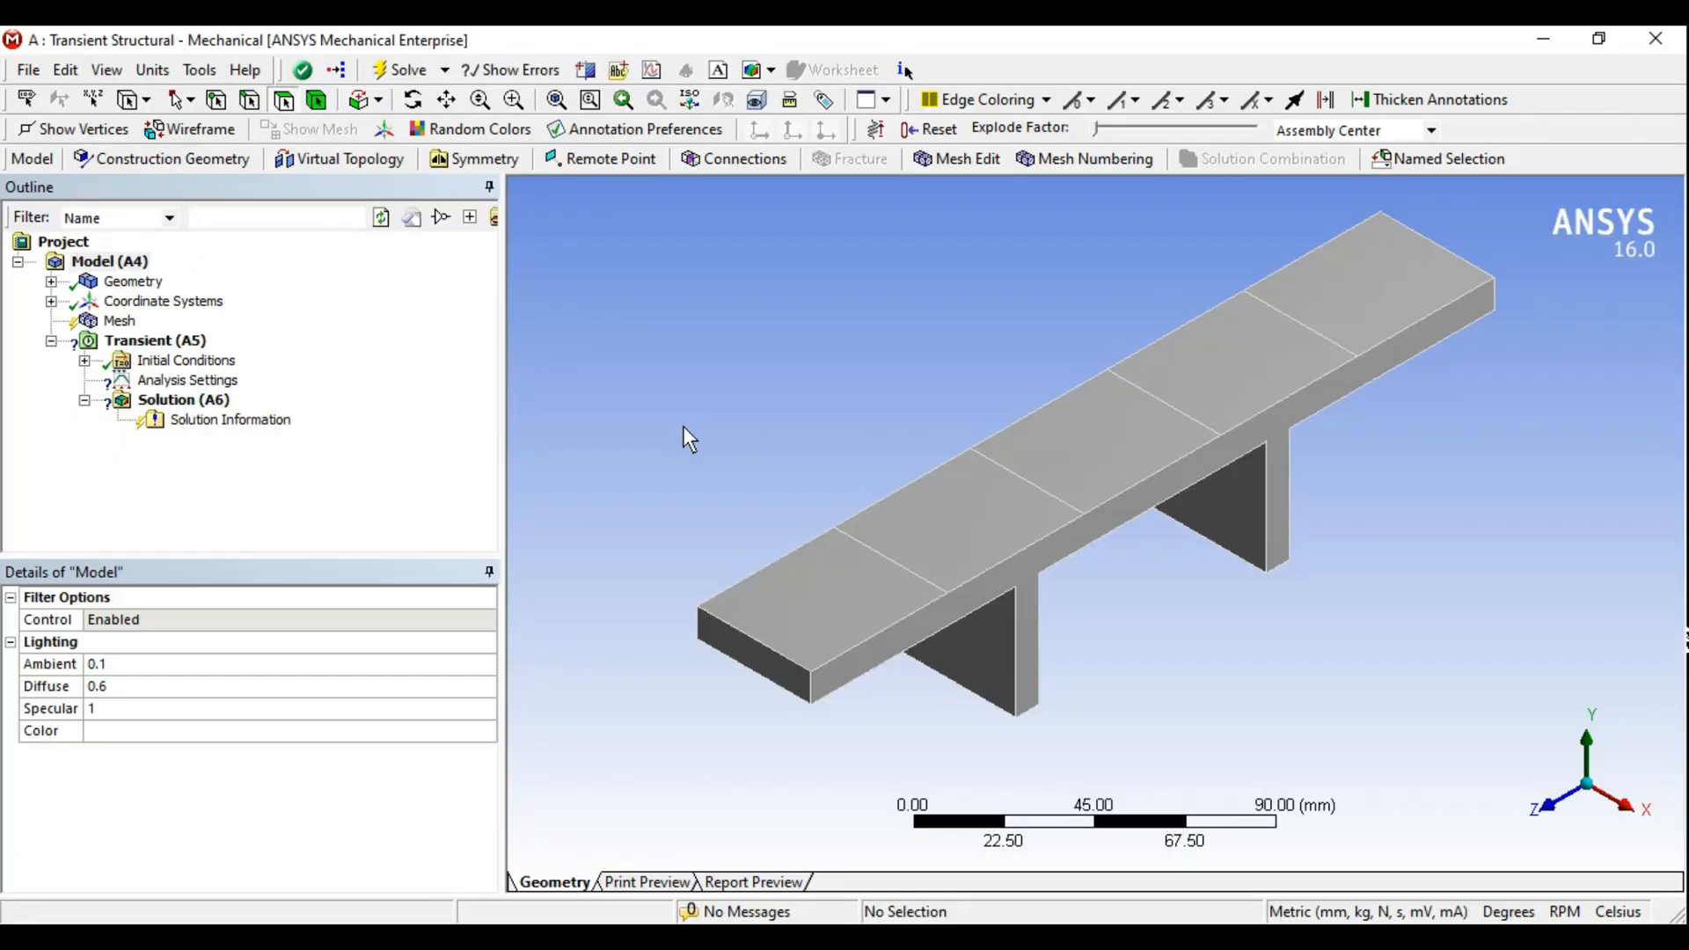
pyautogui.click(51, 281)
pyautogui.click(148, 302)
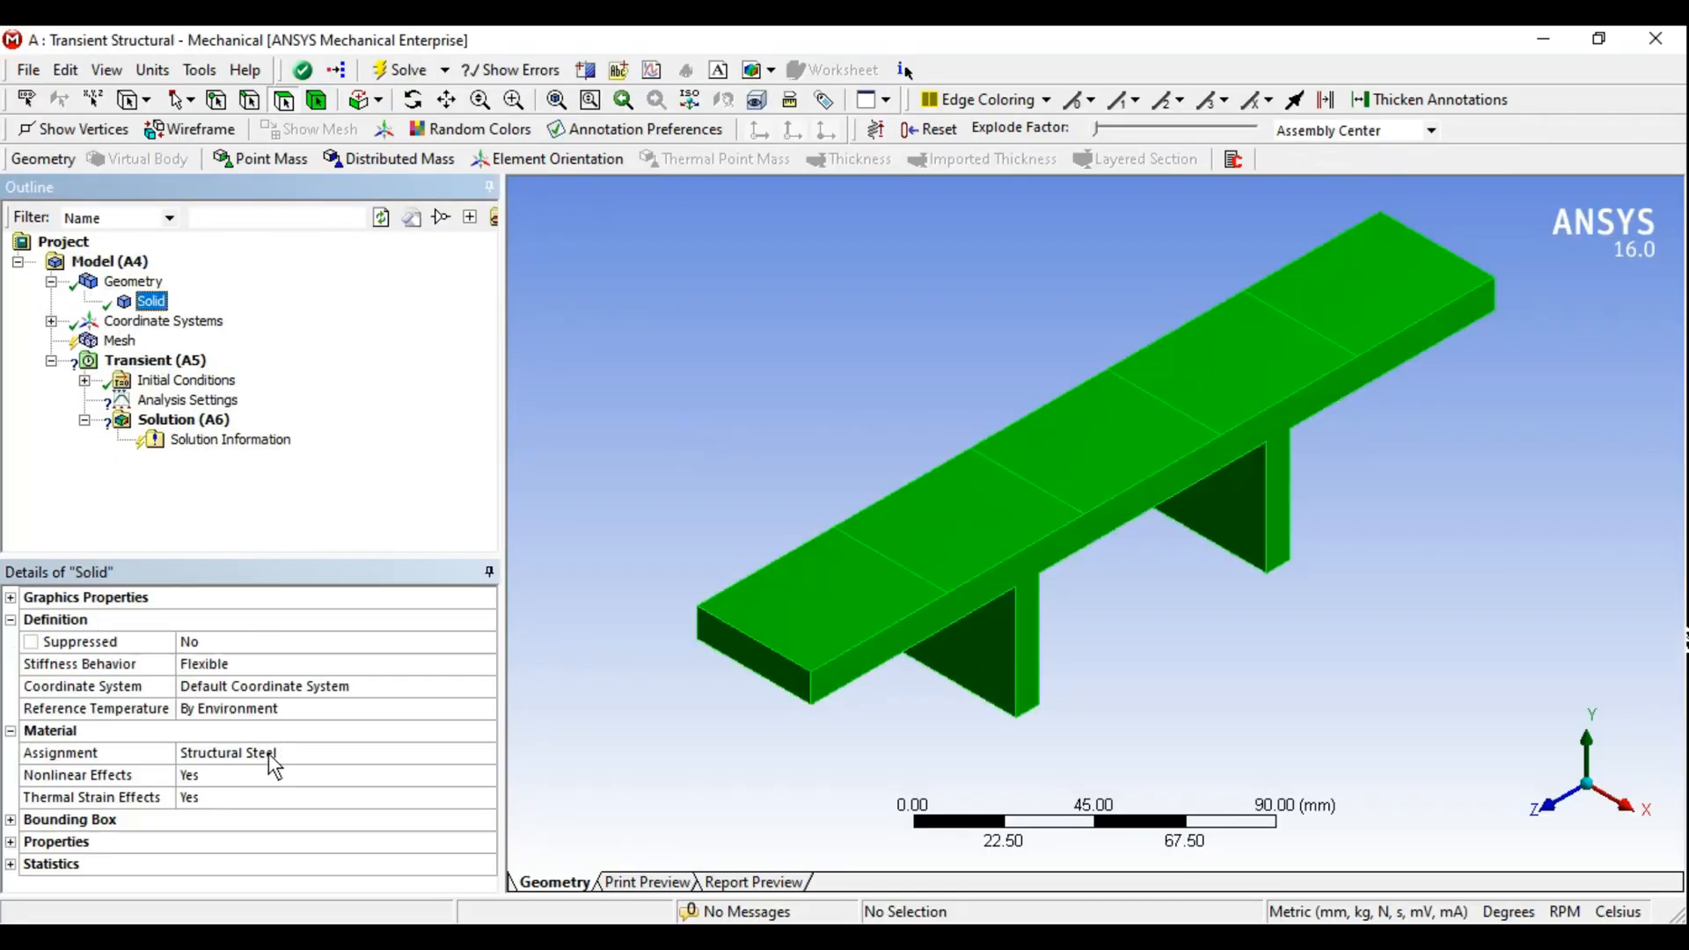
pyautogui.click(51, 281)
# Generate the mesh with the default settings and inspect it on the bar and its two legs
pyautogui.click(119, 321)
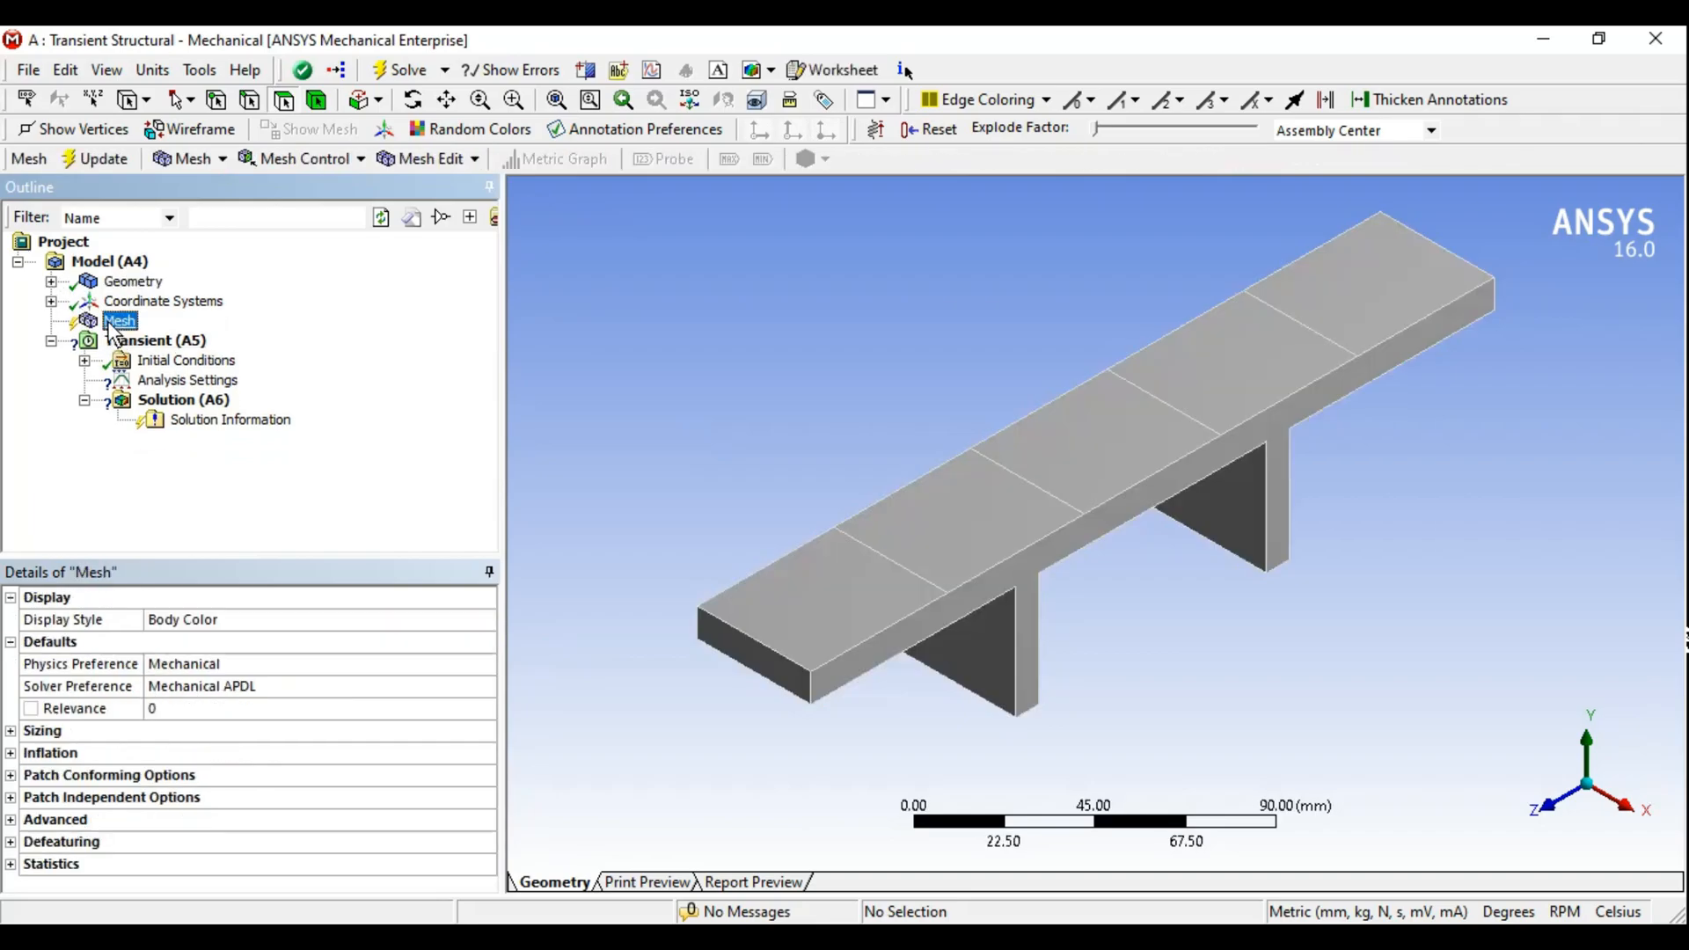
pyautogui.rightClick(108, 322)
pyautogui.click(164, 410)
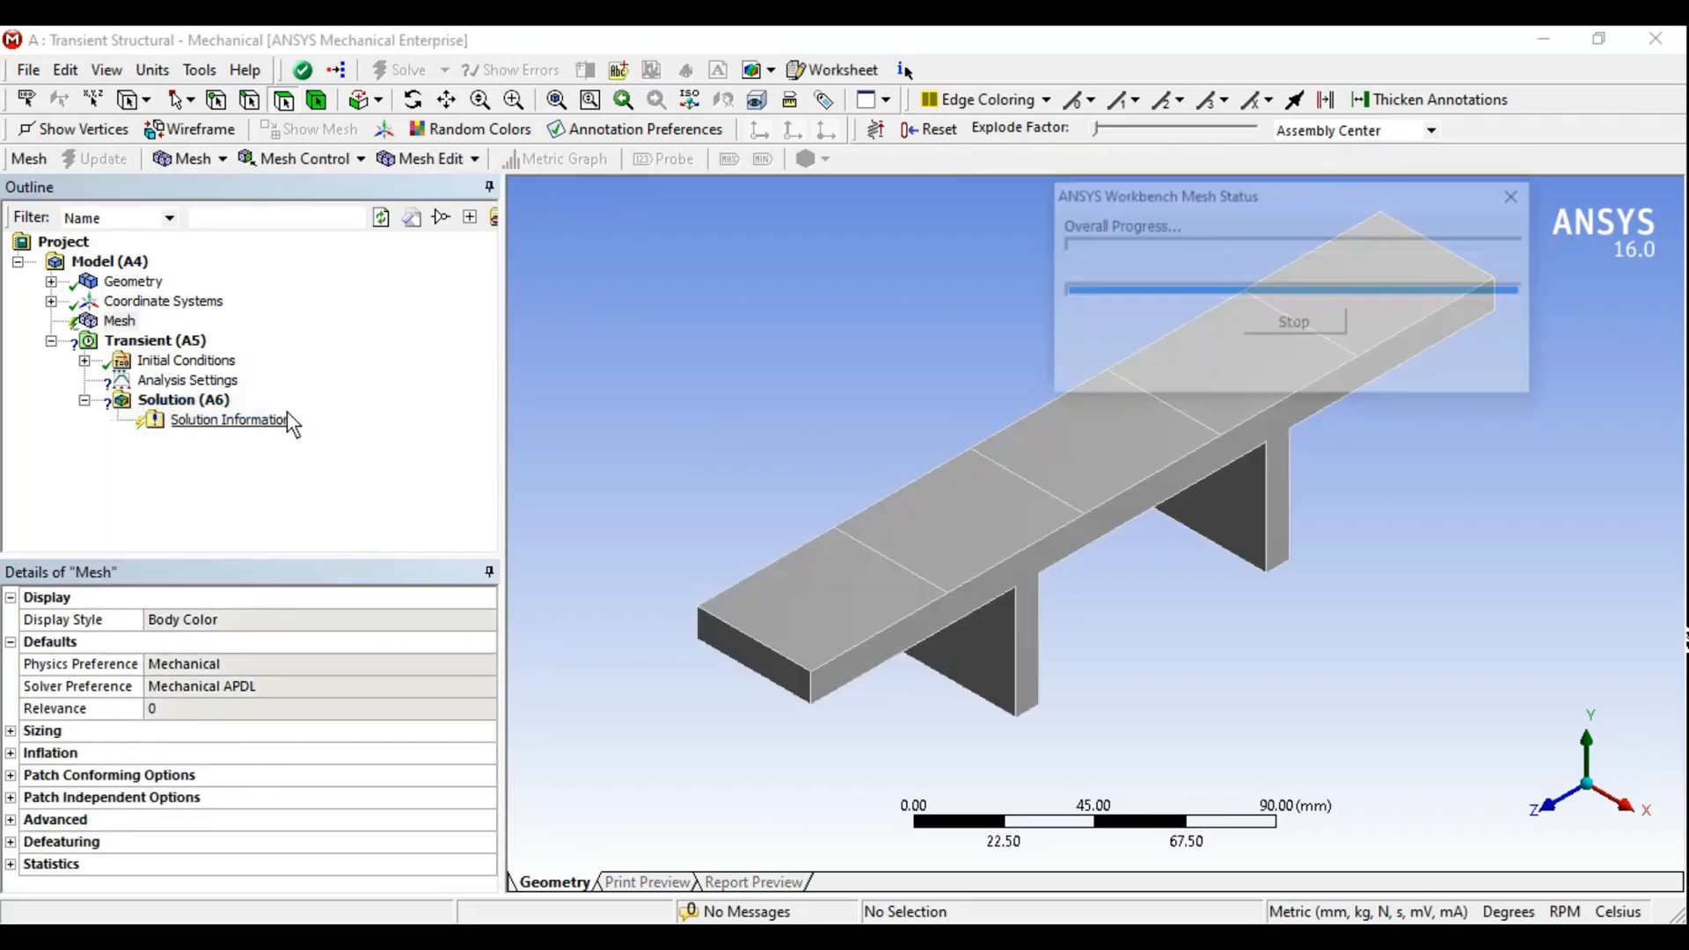
pyautogui.moveTo(1284, 600); pyautogui.dragTo(1131, 519, button='middle')
pyautogui.scroll(2, 1080, 541)
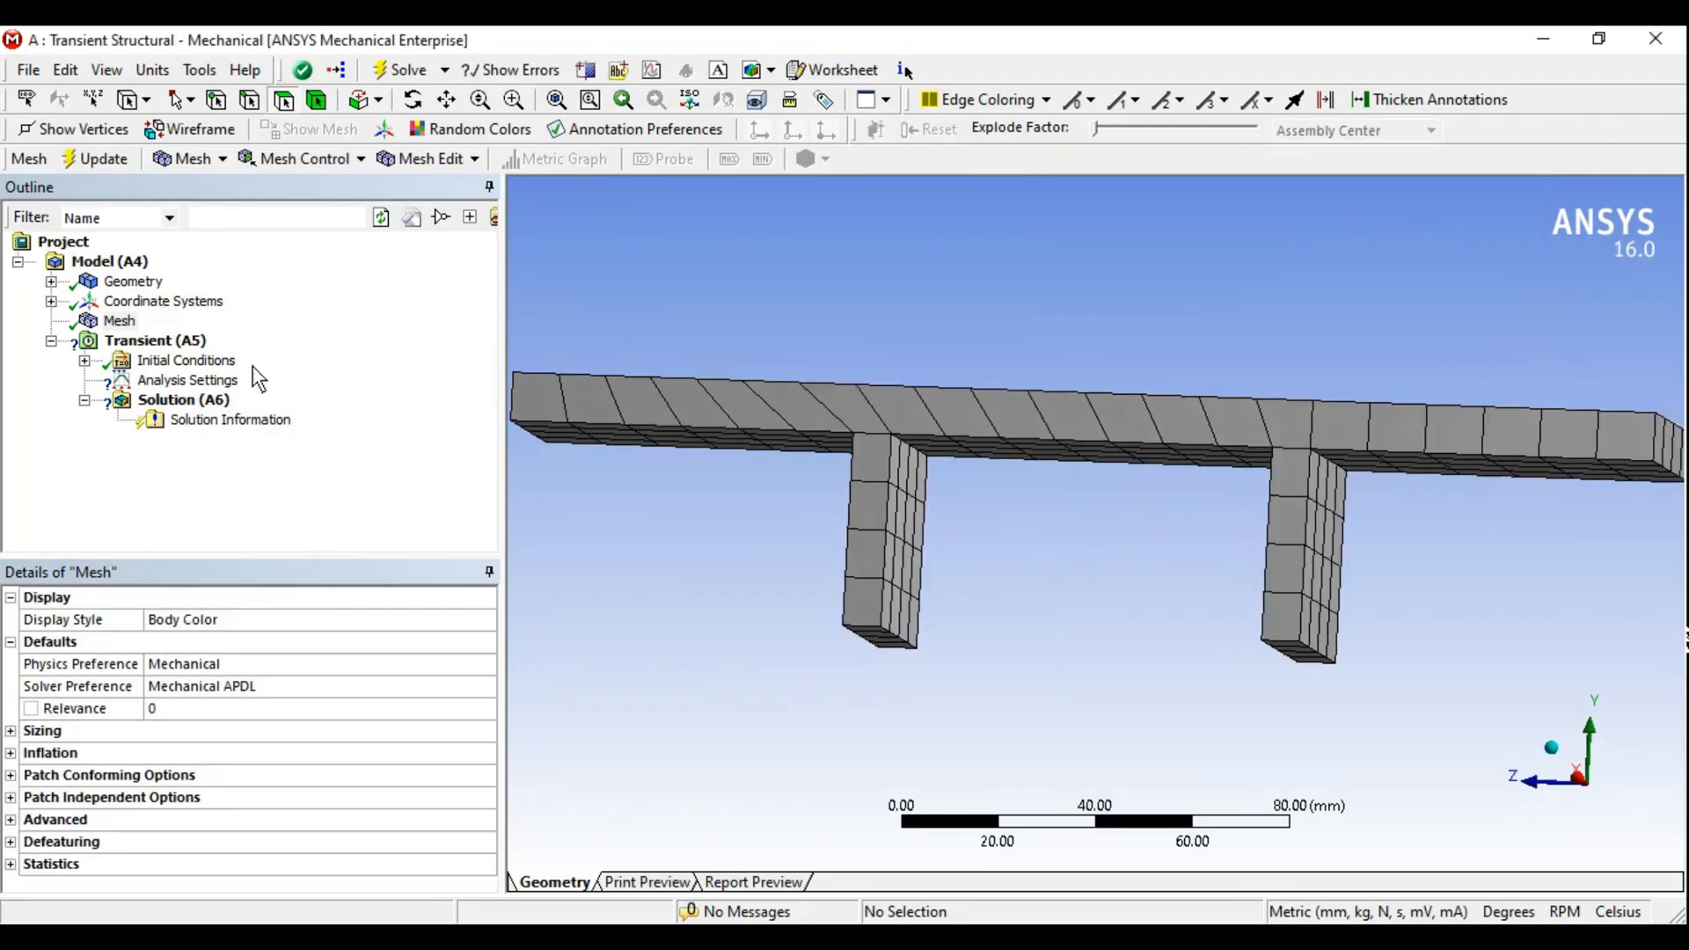
# Review the initial conditions, the analysis settings' step controls and the available Auto Time Stepping options
pyautogui.doubleClick(156, 361)
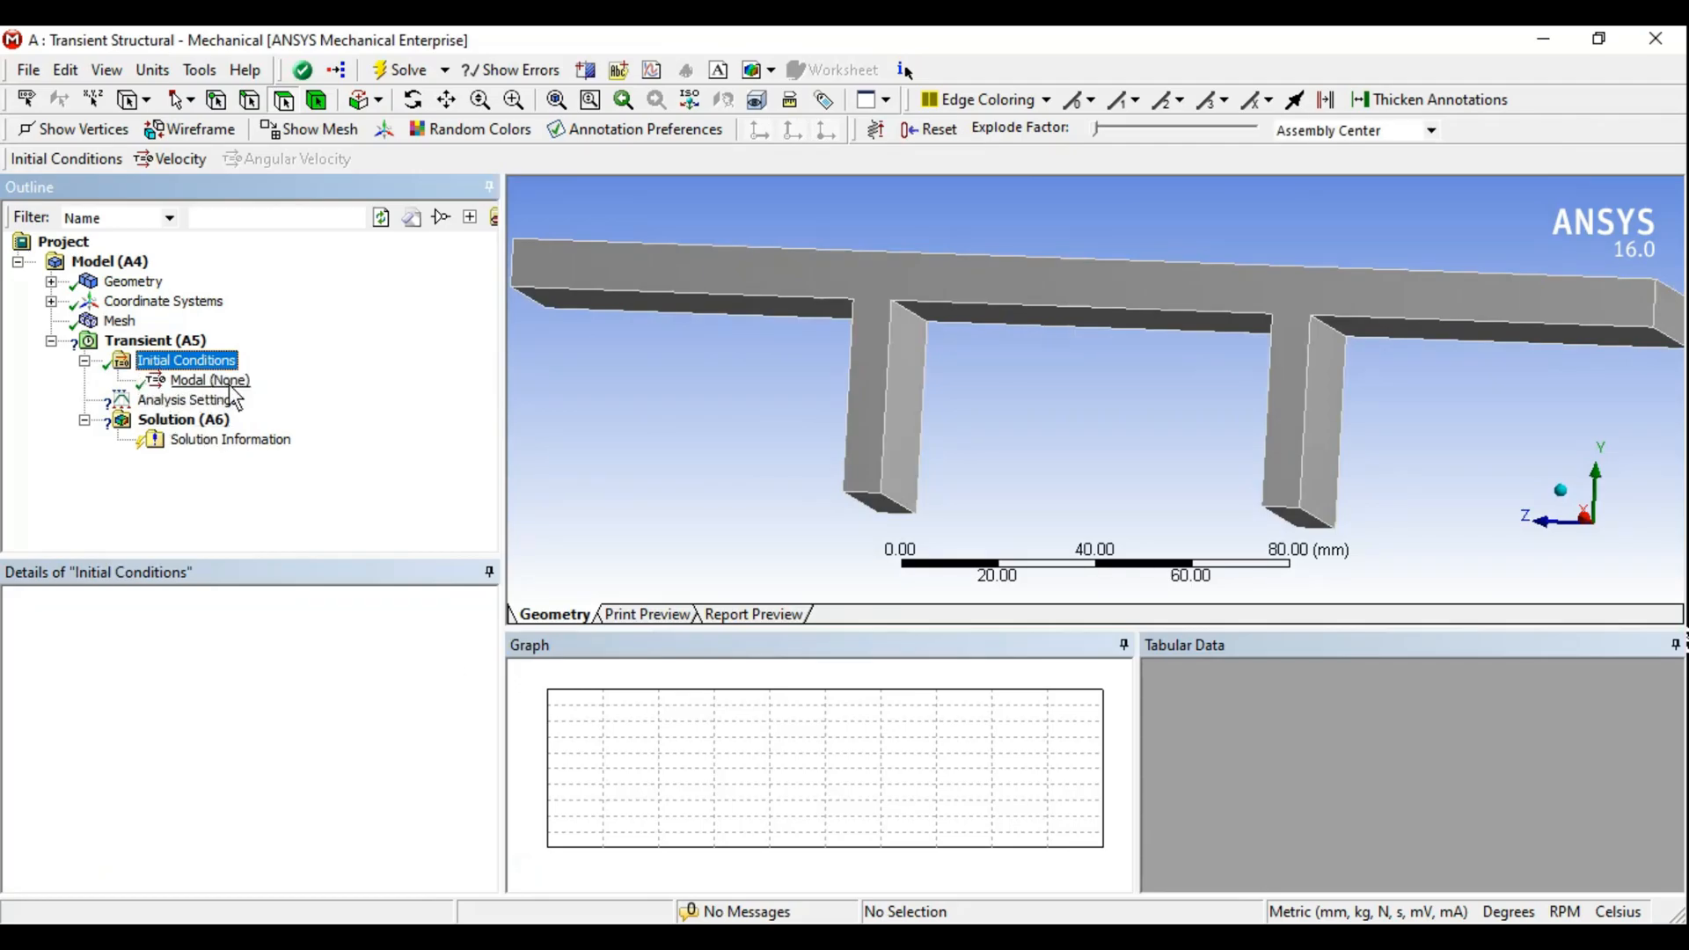
pyautogui.click(84, 361)
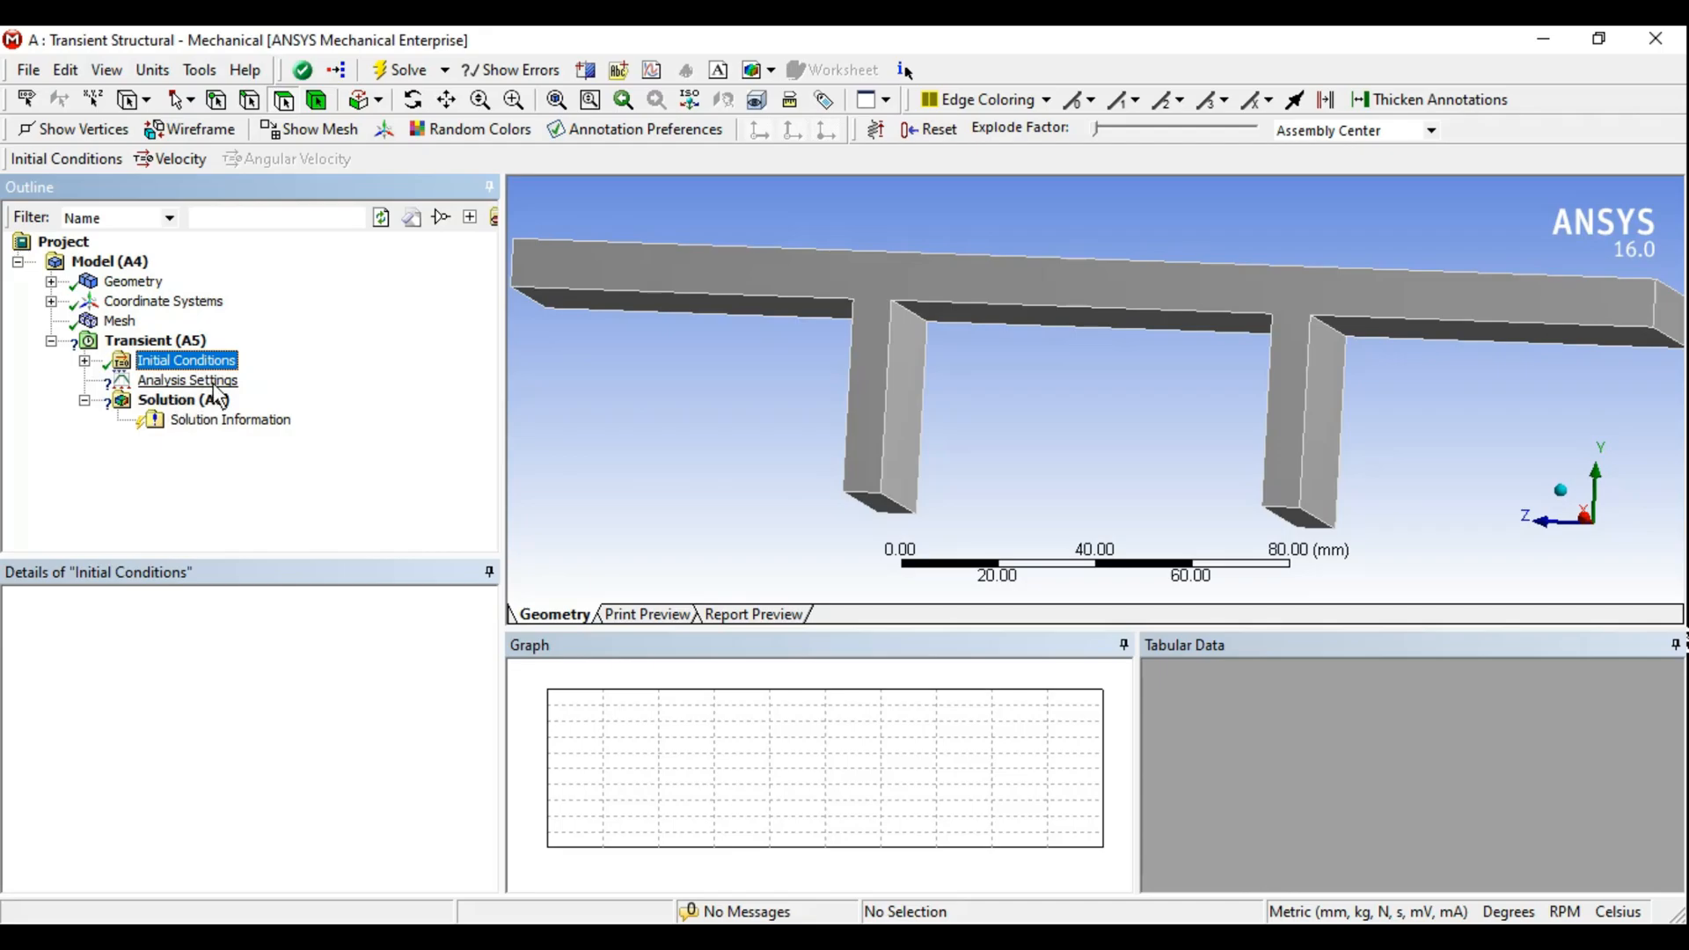
pyautogui.click(199, 383)
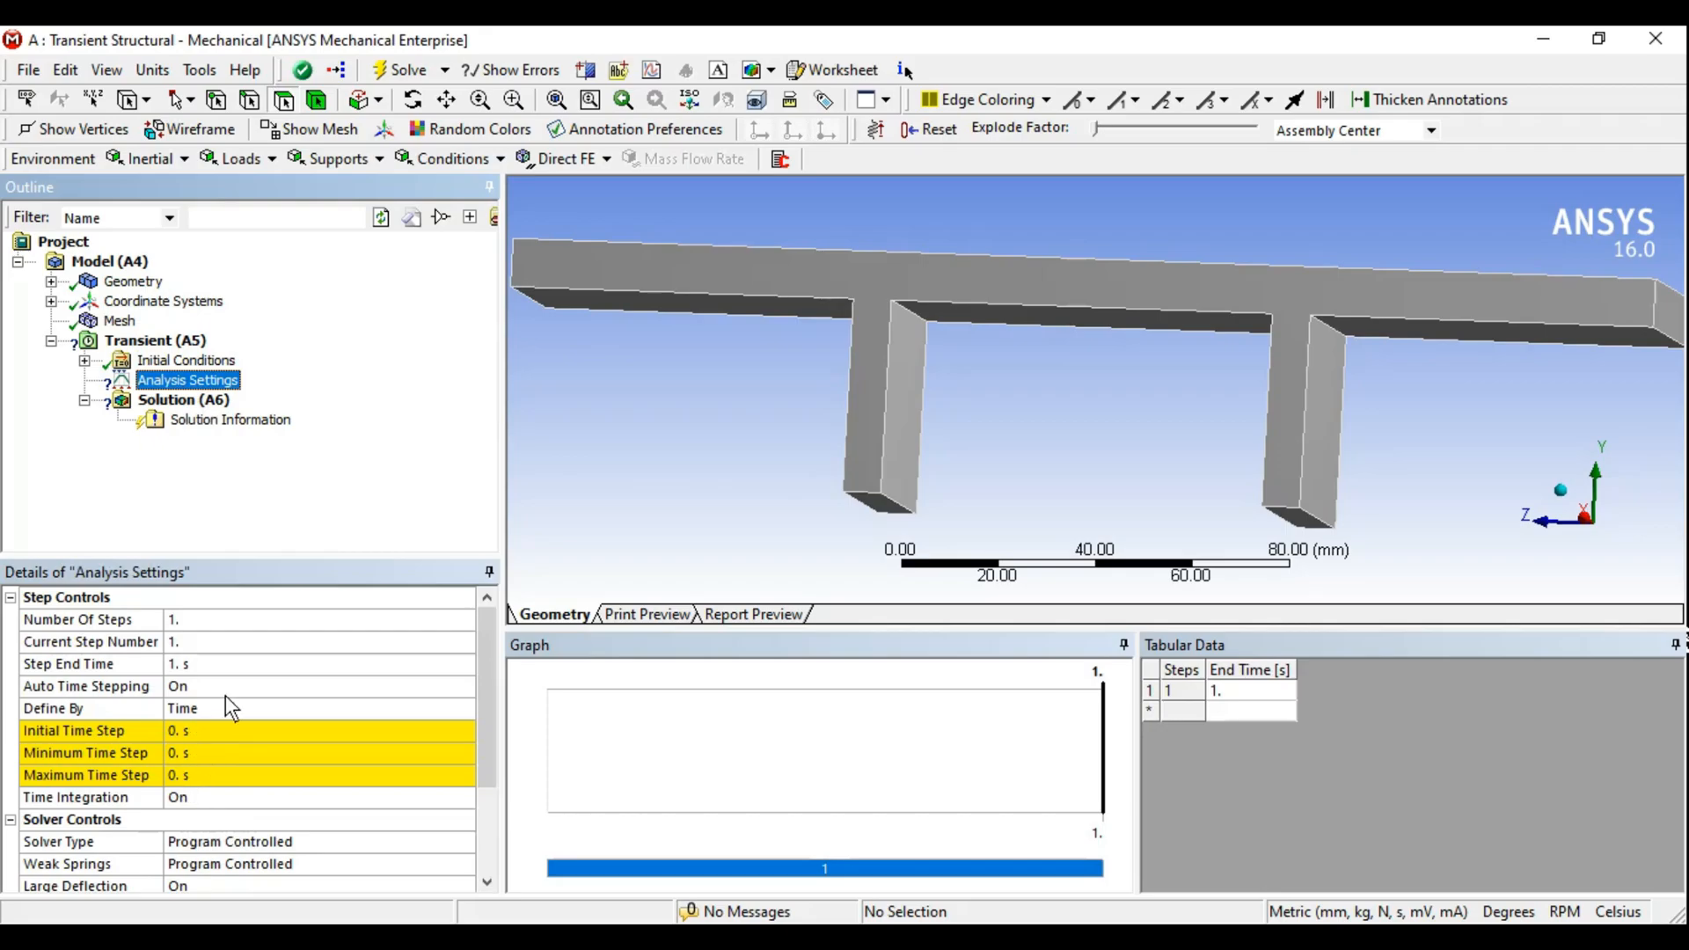
pyautogui.click(363, 686)
pyautogui.click(464, 687)
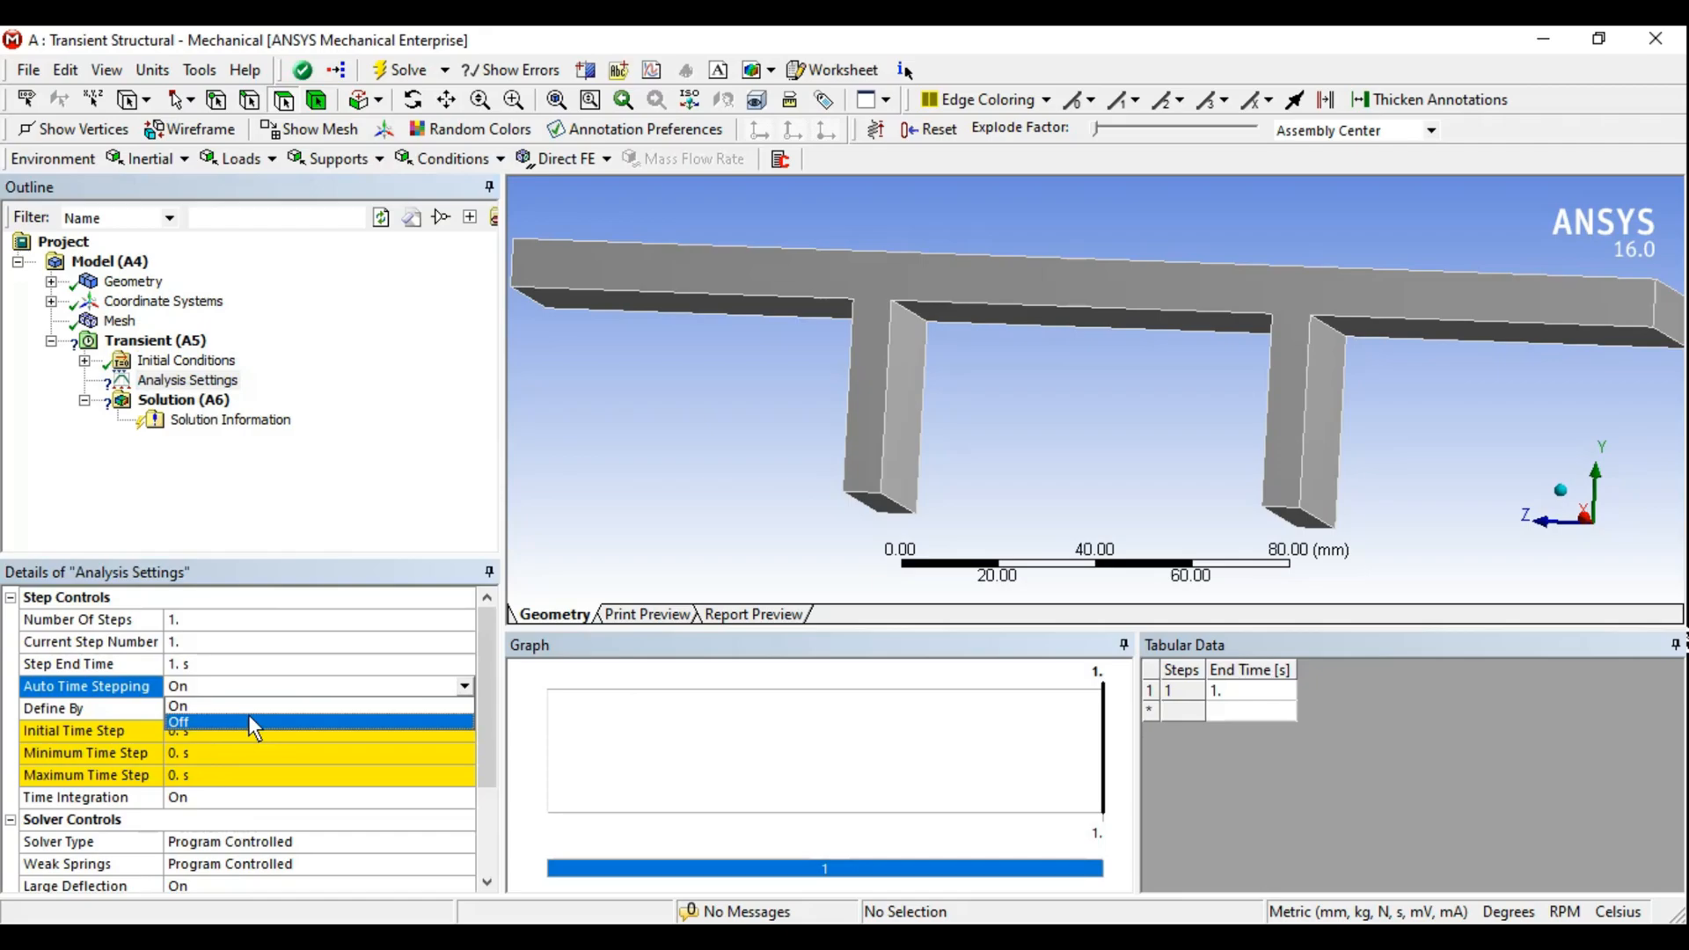
pyautogui.click(779, 334)
pyautogui.moveTo(780, 334); pyautogui.dragTo(774, 356, button='middle')
pyautogui.scroll(-1, 774, 356)
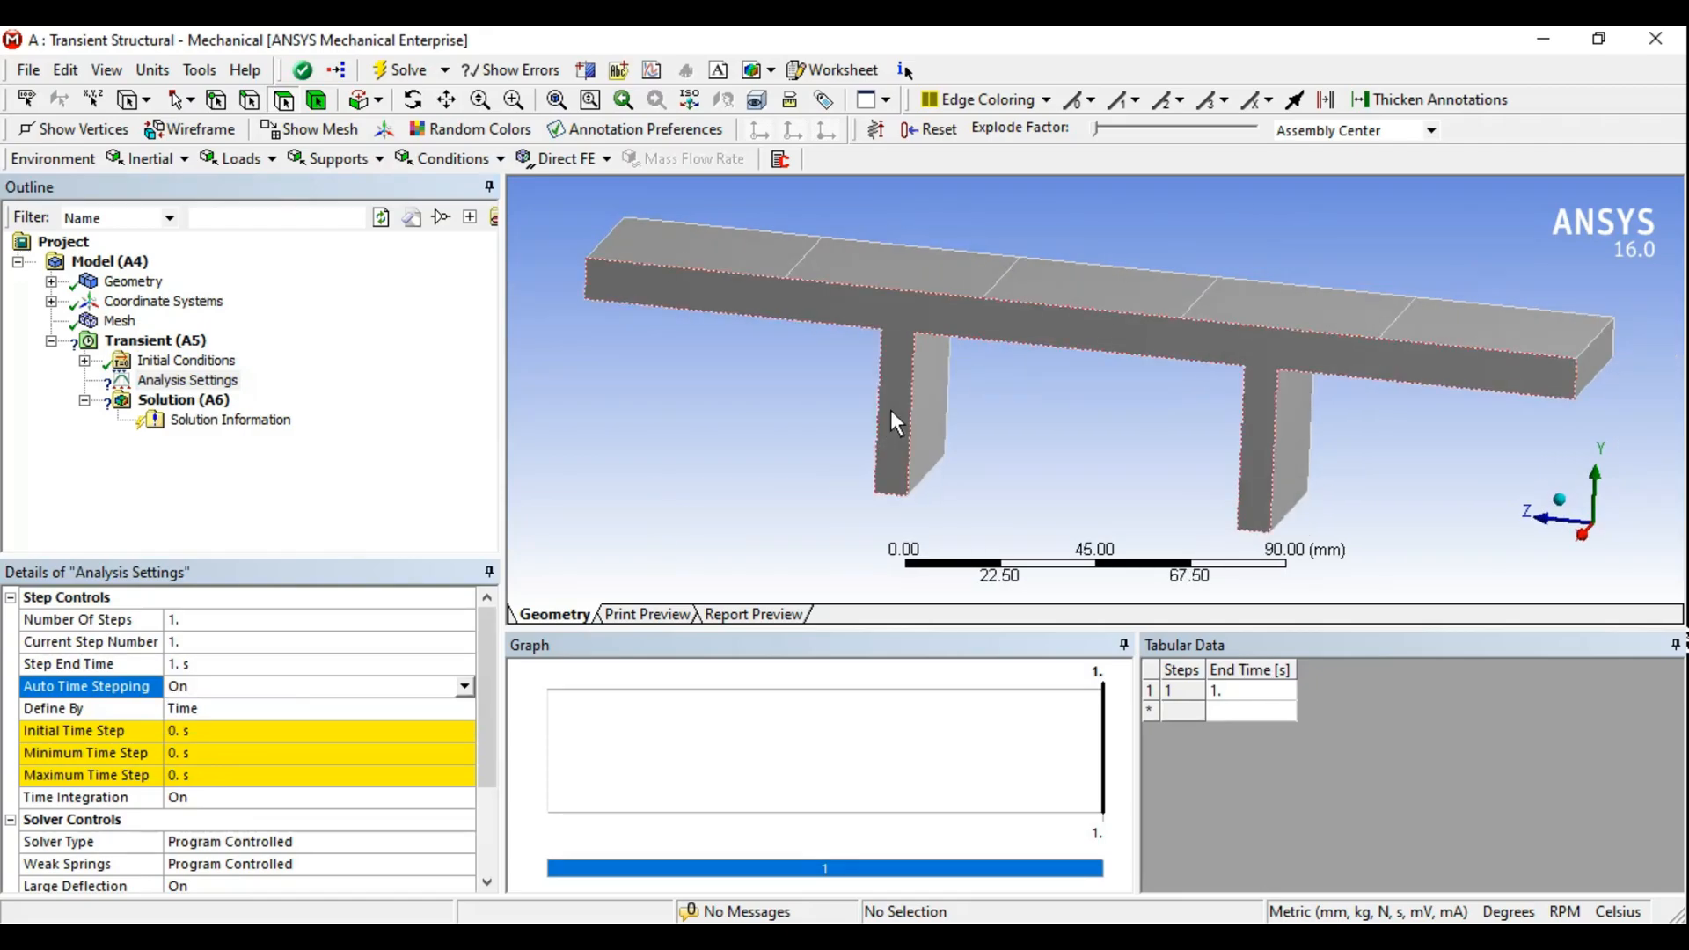
pyautogui.moveTo(891, 410); pyautogui.dragTo(886, 398, button='middle')
pyautogui.scroll(-1, 885, 398)
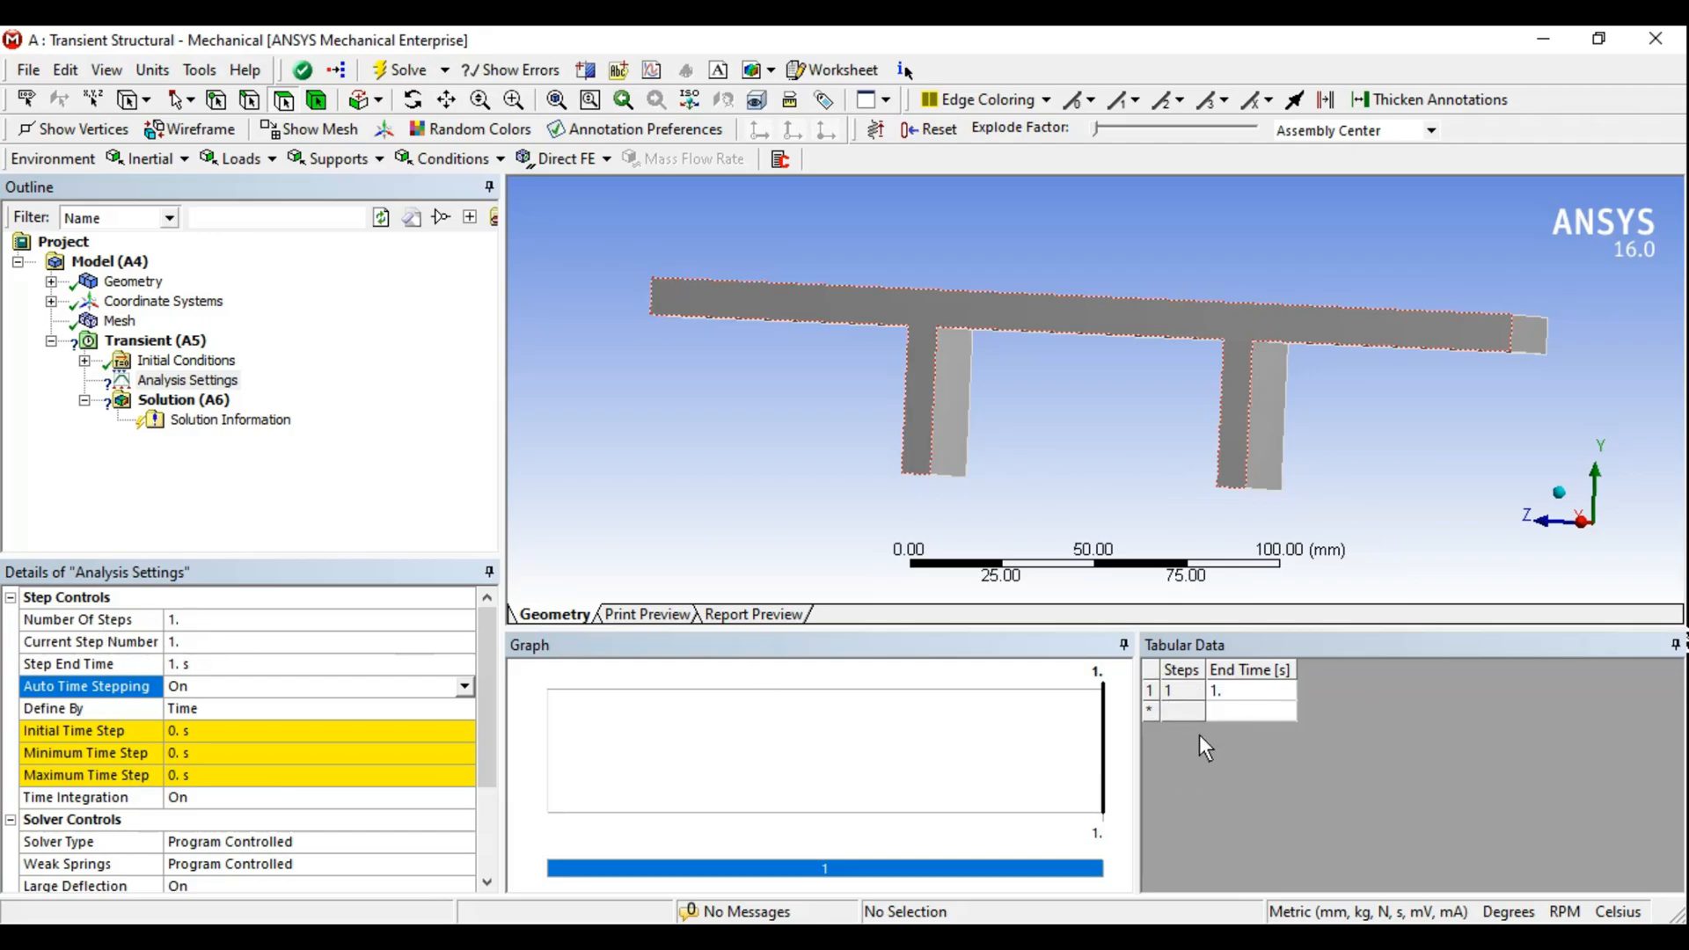
pyautogui.moveTo(1023, 371); pyautogui.dragTo(954, 338, button='middle')
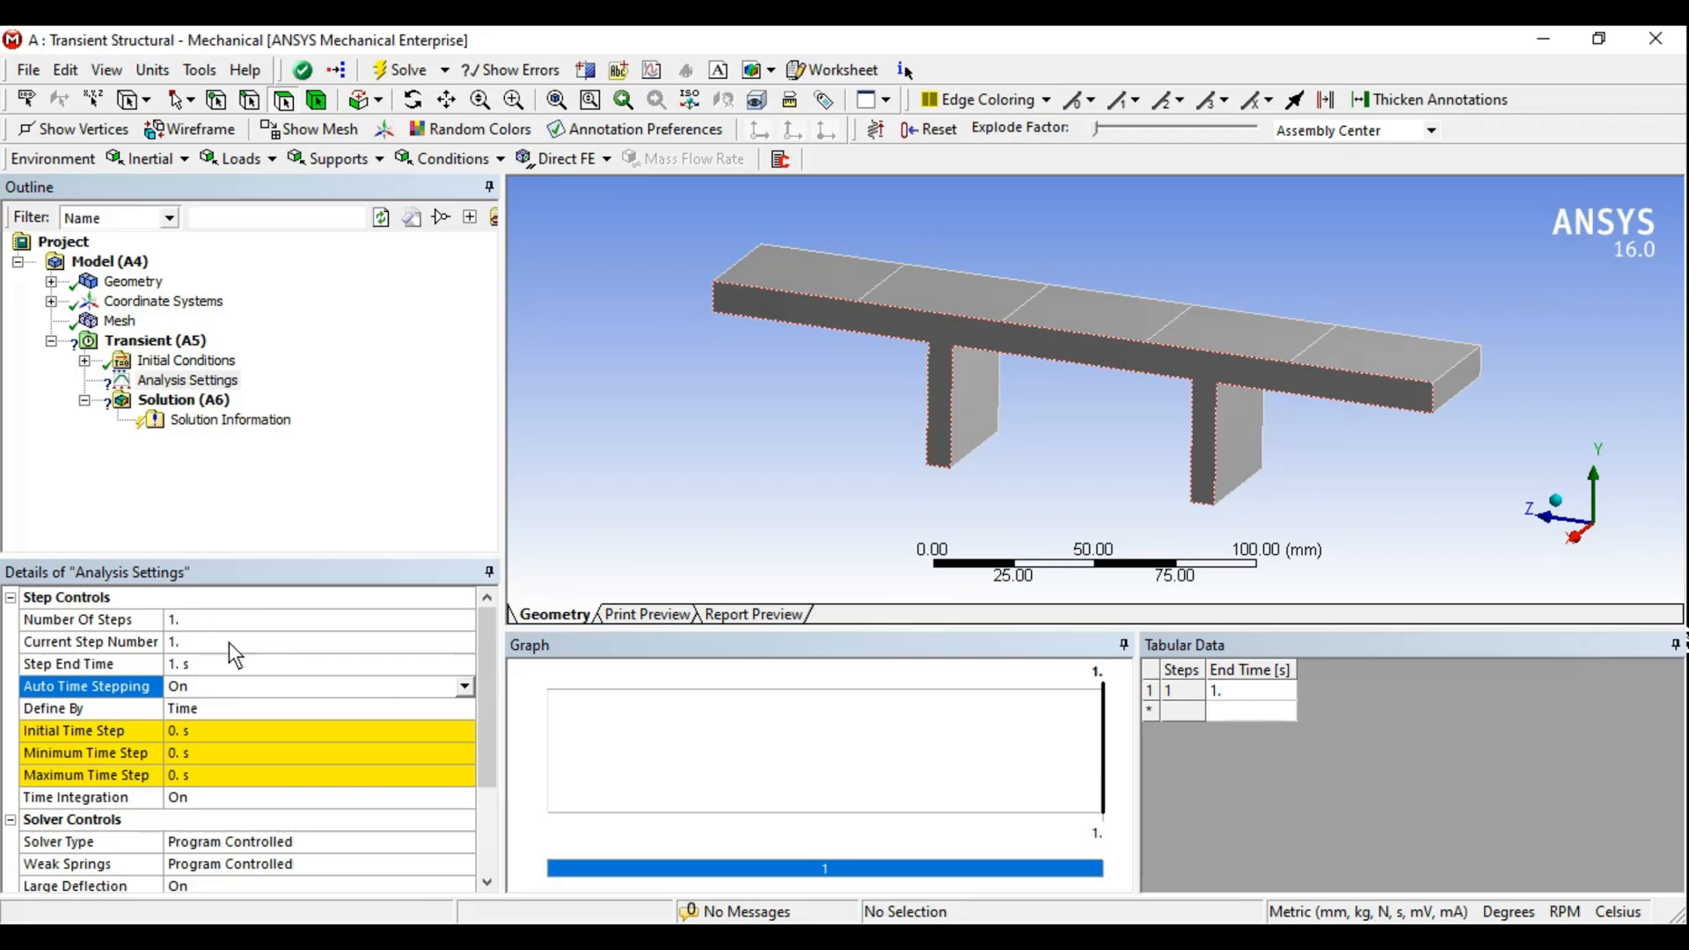
# Keep Auto Time Stepping On and define the time stepping by Time in the analysis settings
pyautogui.click(207, 685)
pyautogui.click(466, 685)
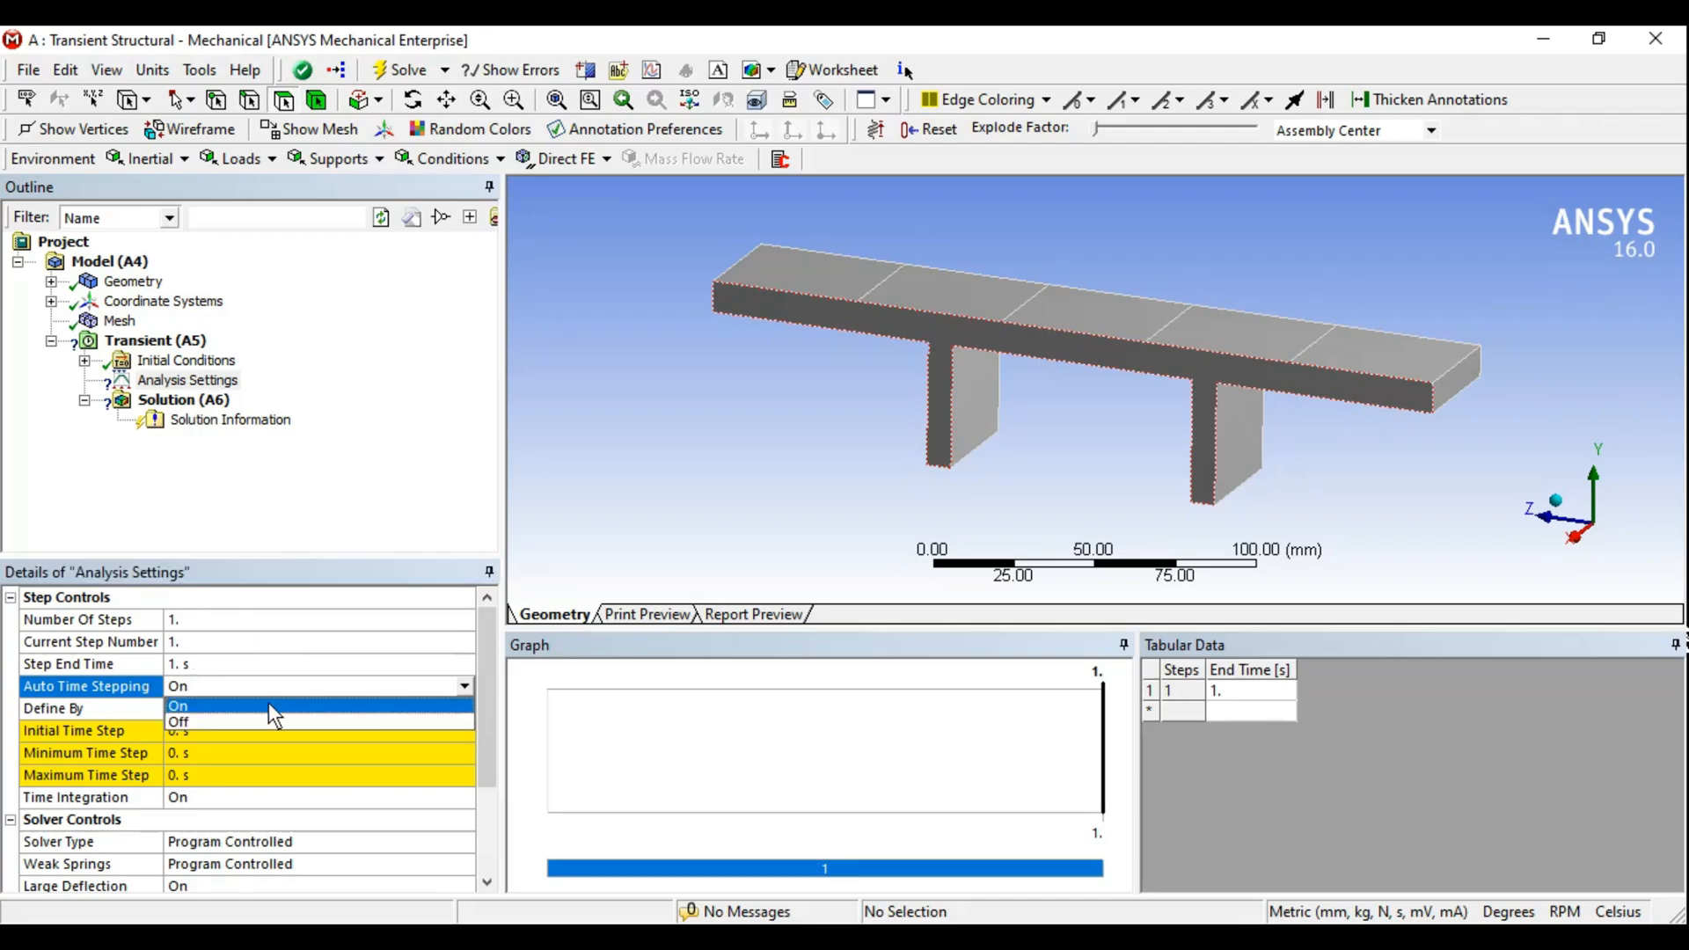
pyautogui.click(268, 705)
pyautogui.click(464, 708)
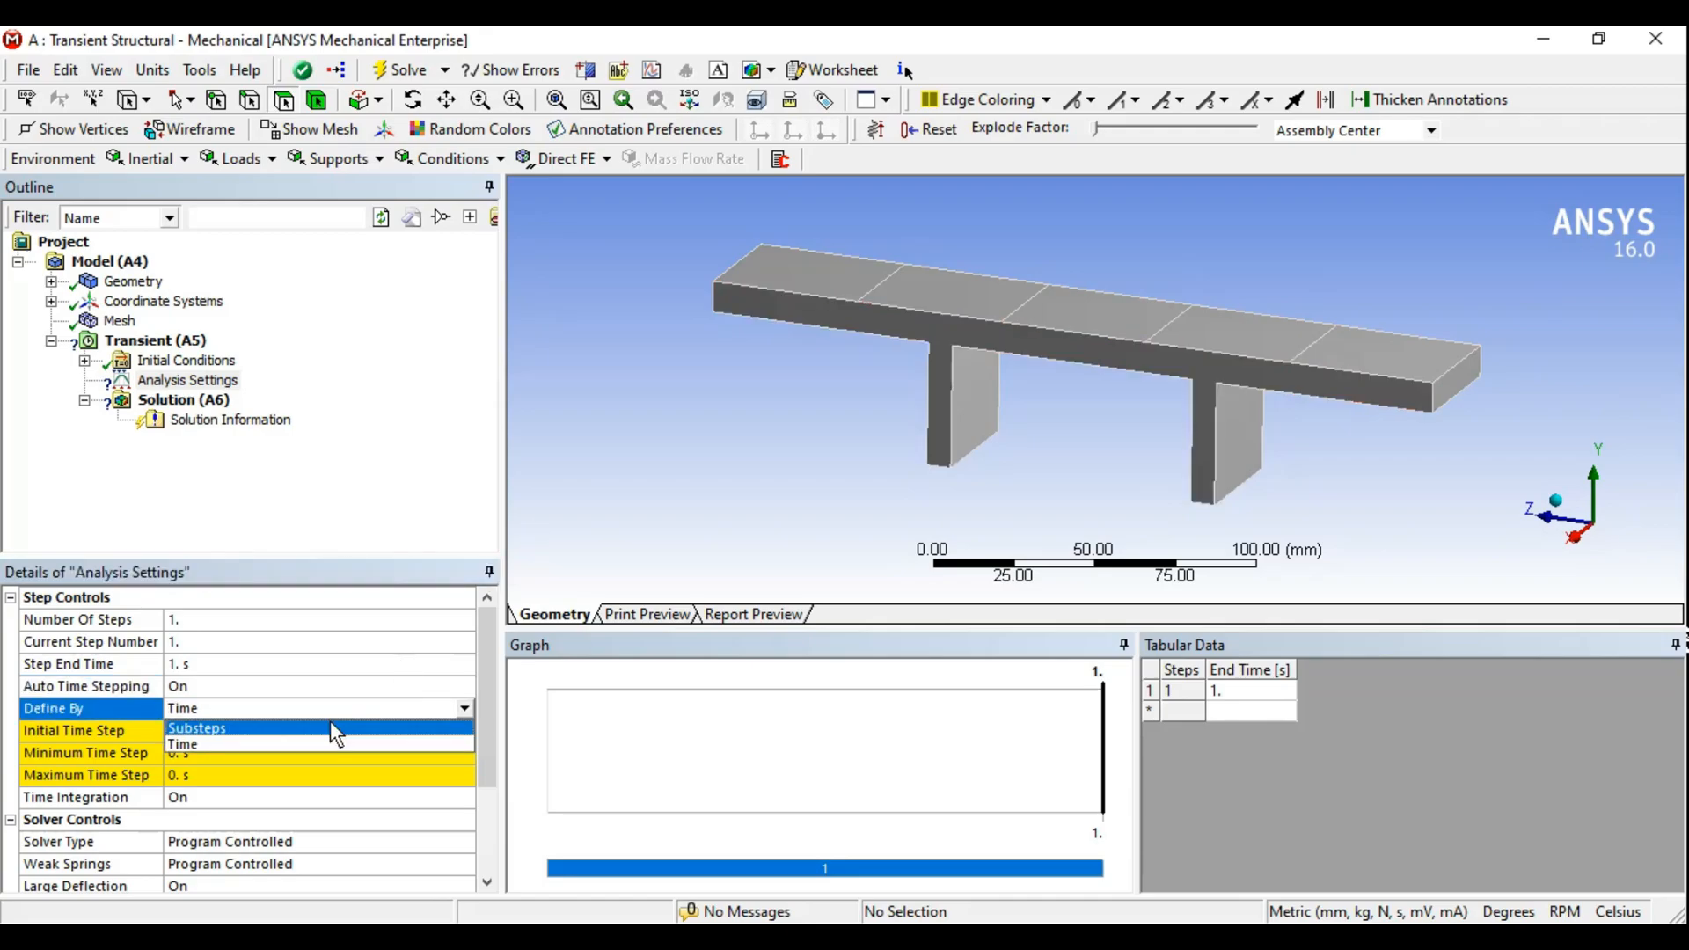
pyautogui.click(208, 744)
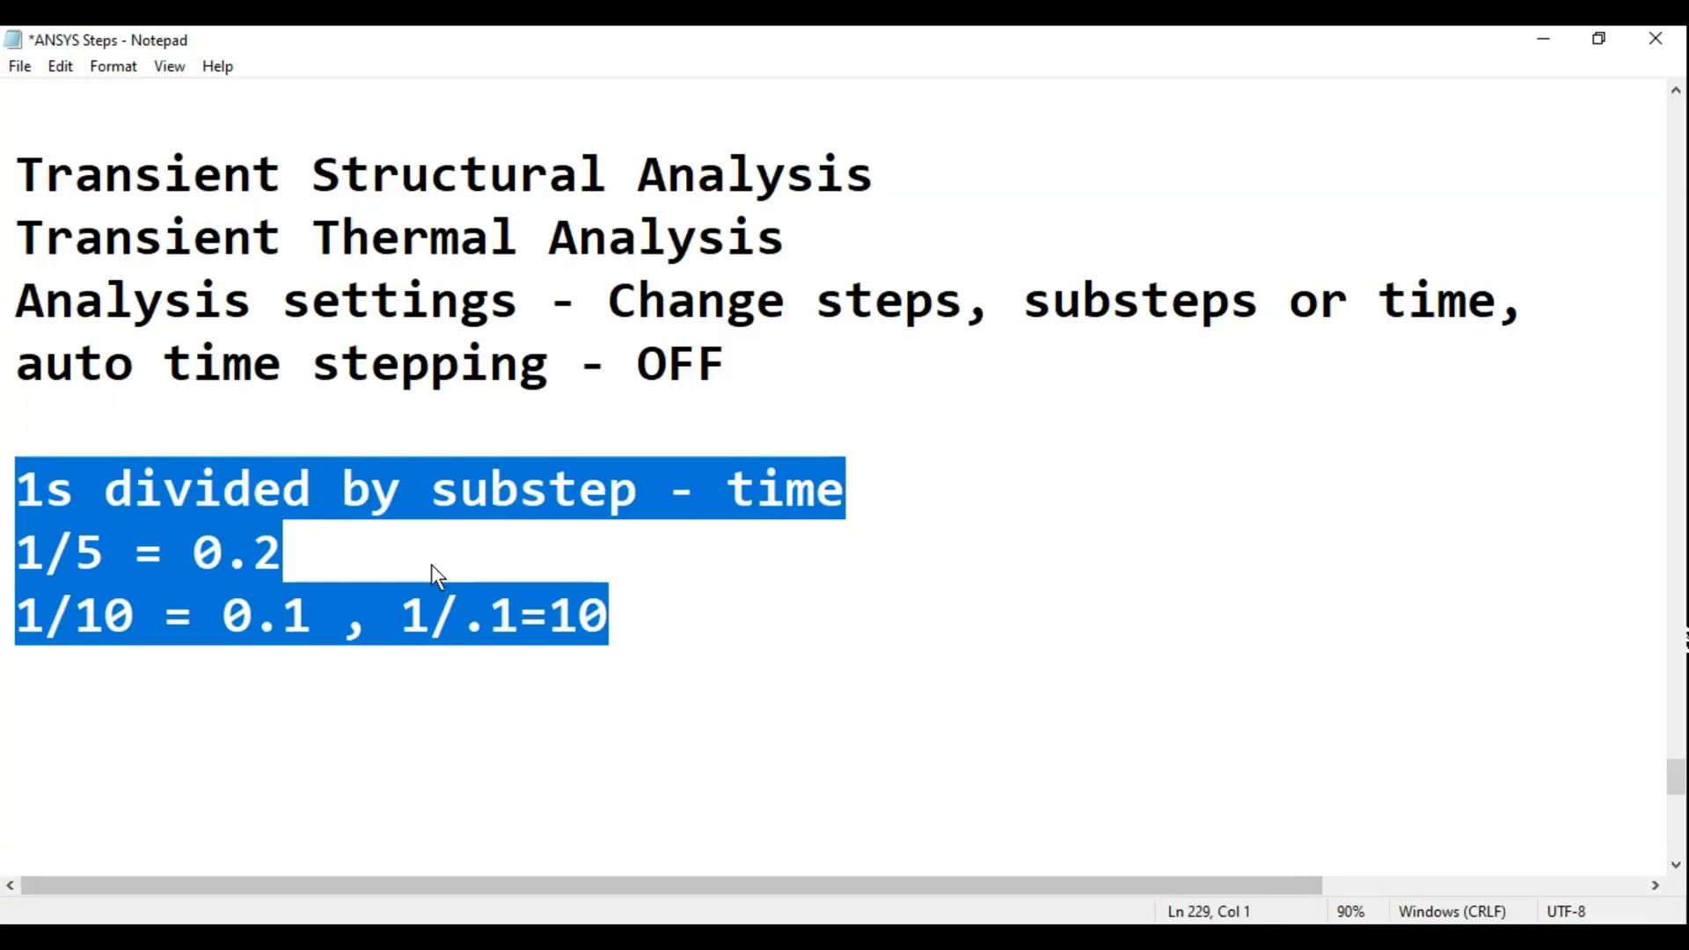
# Check the substep formula in the Notepad notes, and set the initial, minimum and maximum time steps to 0.1 s in Mechanical
pyautogui.click(431, 563)
pyautogui.moveTo(15, 491); pyautogui.dragTo(35, 491)
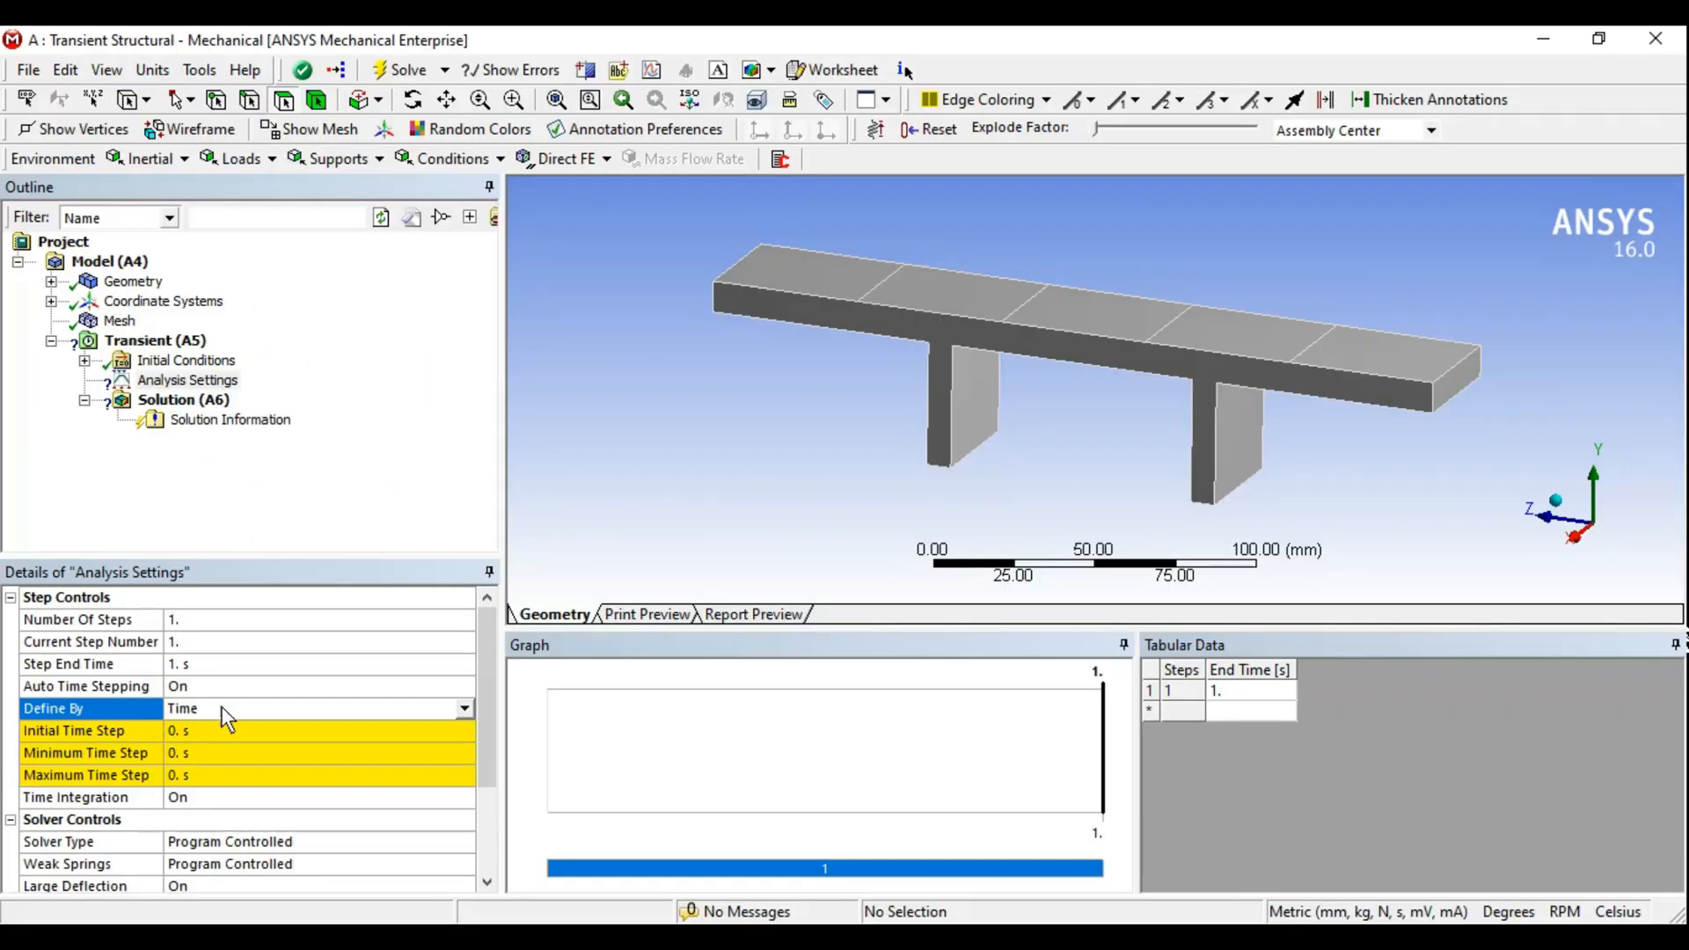
pyautogui.click(204, 735)
pyautogui.write('.1')
pyautogui.press('Return')
pyautogui.click(204, 751)
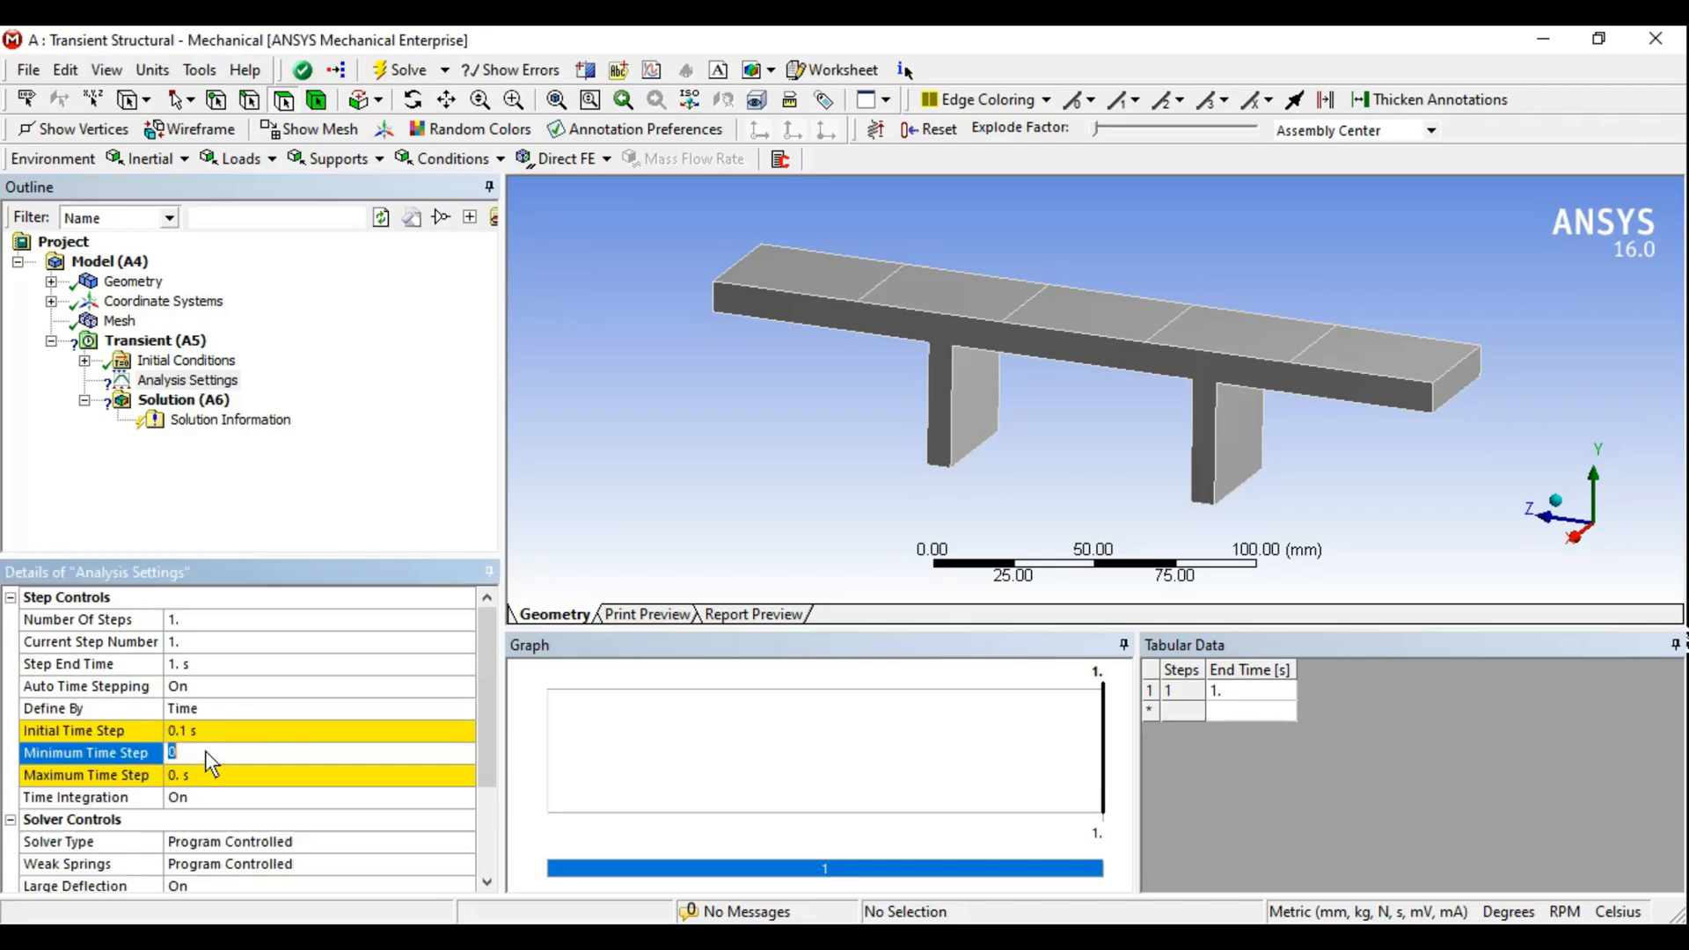
pyautogui.write('0.1 s')
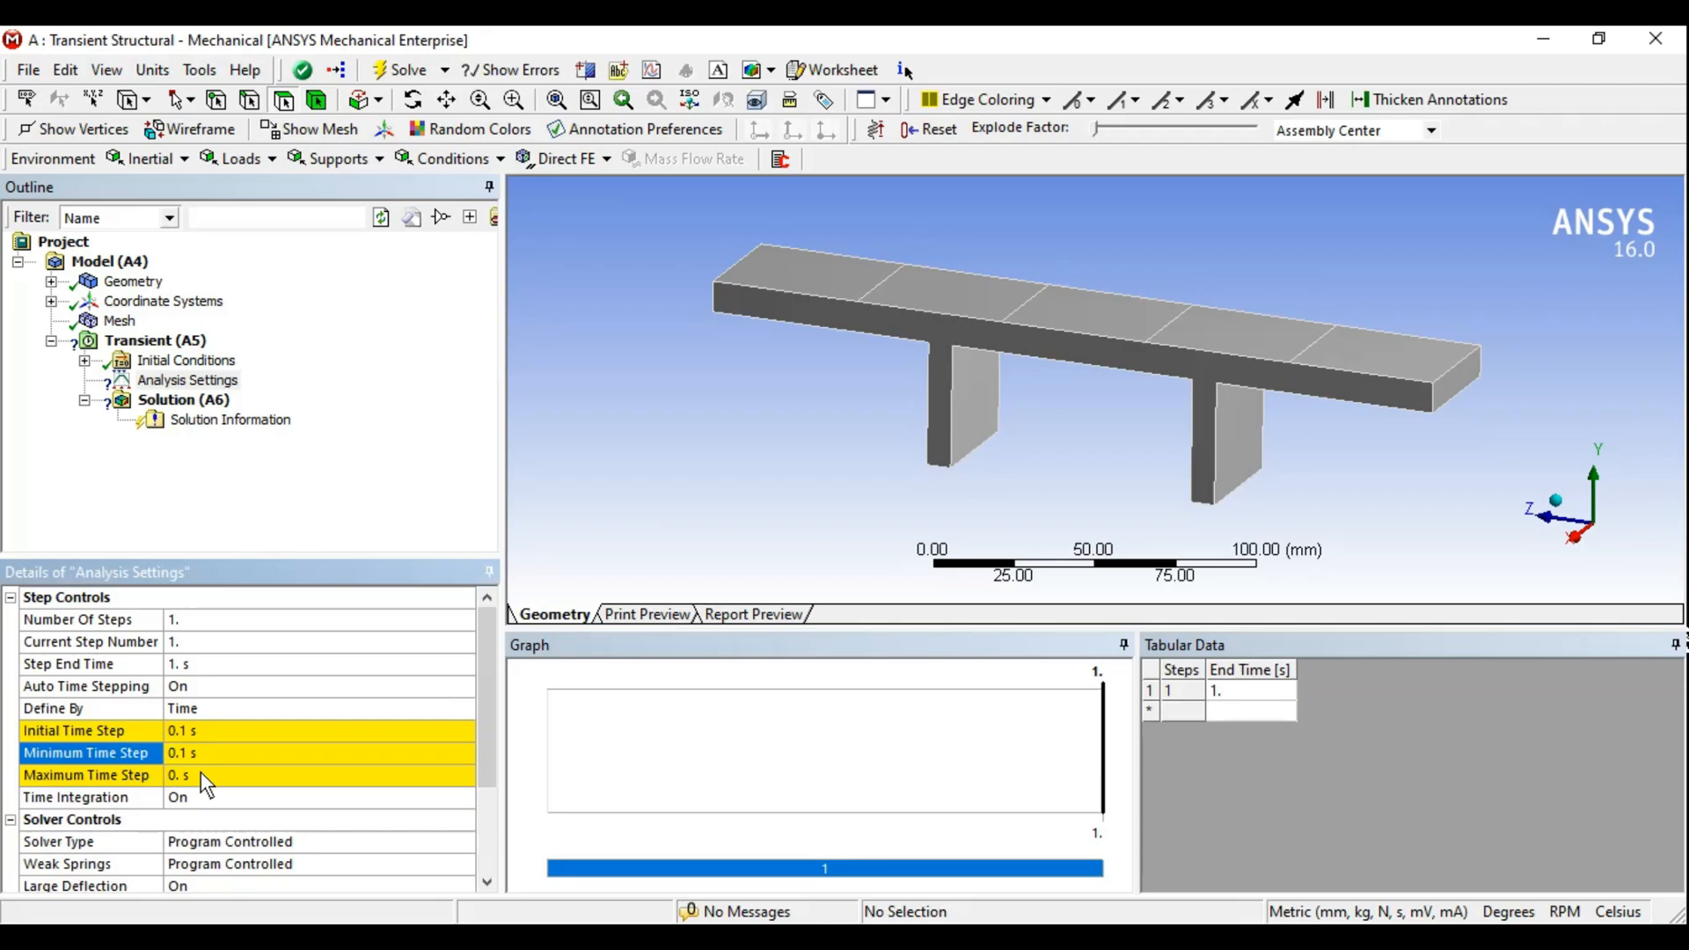
pyautogui.press('Return')
pyautogui.click(200, 772)
pyautogui.write('0.1')
pyautogui.press('Return')
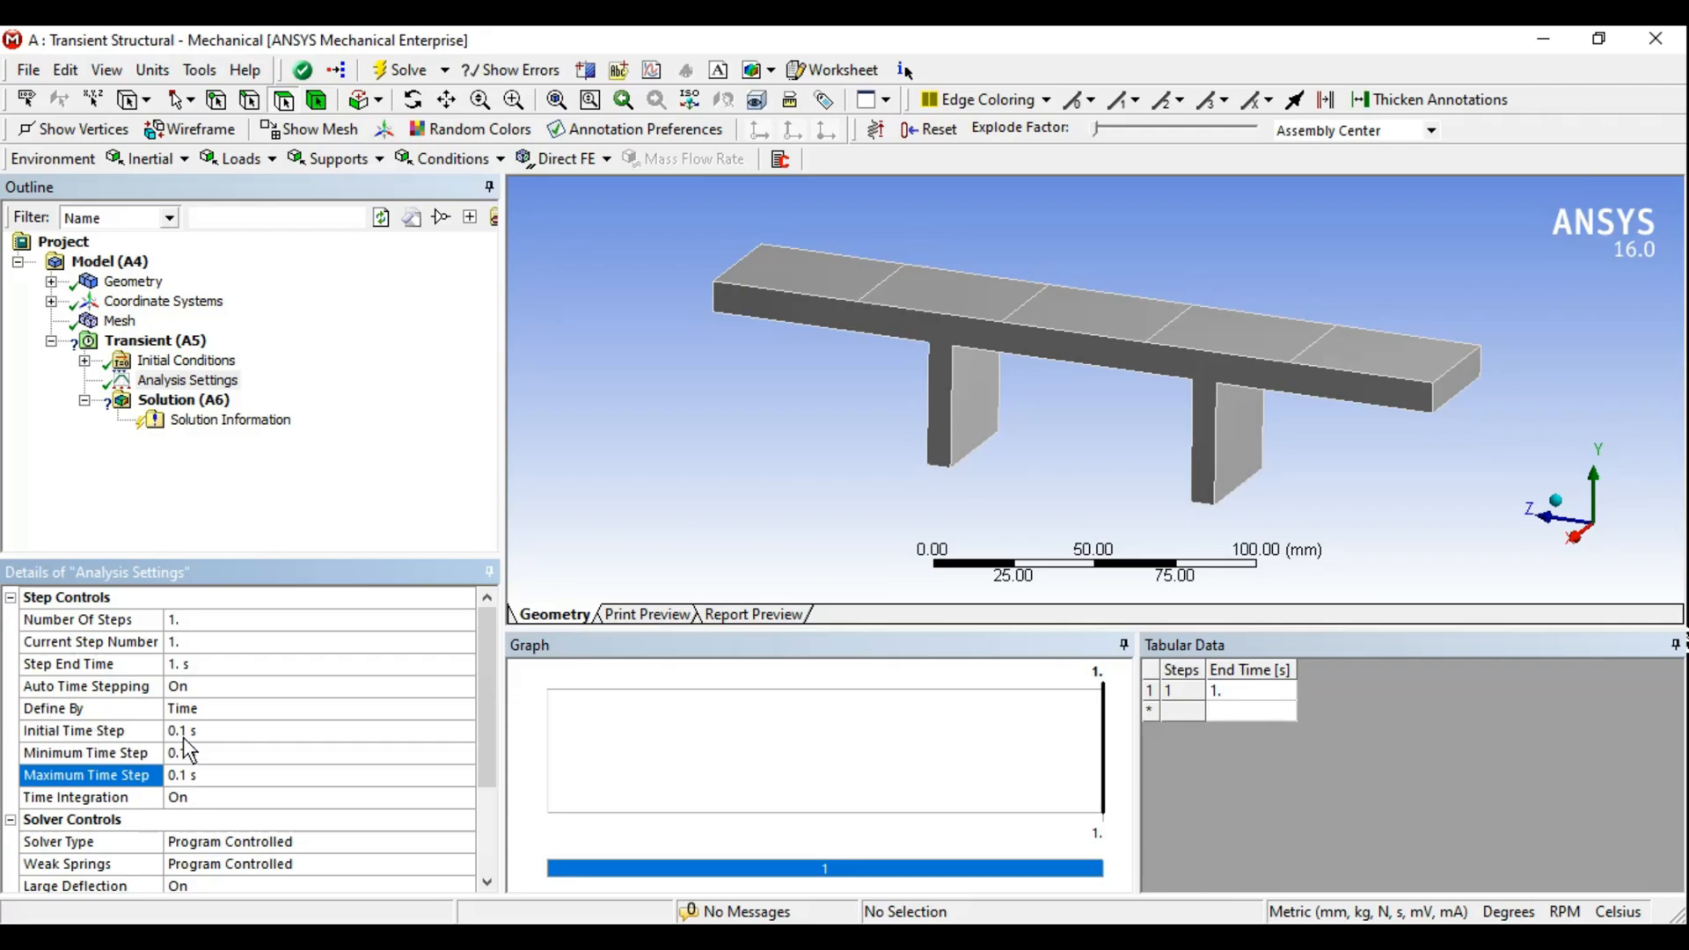
# In the Notepad notes, rewrite the last calculation as 1/0.1=10 and review its terms
pyautogui.hotkey('alt', 'Tab')
pyautogui.moveTo(549, 616); pyautogui.dragTo(609, 616)
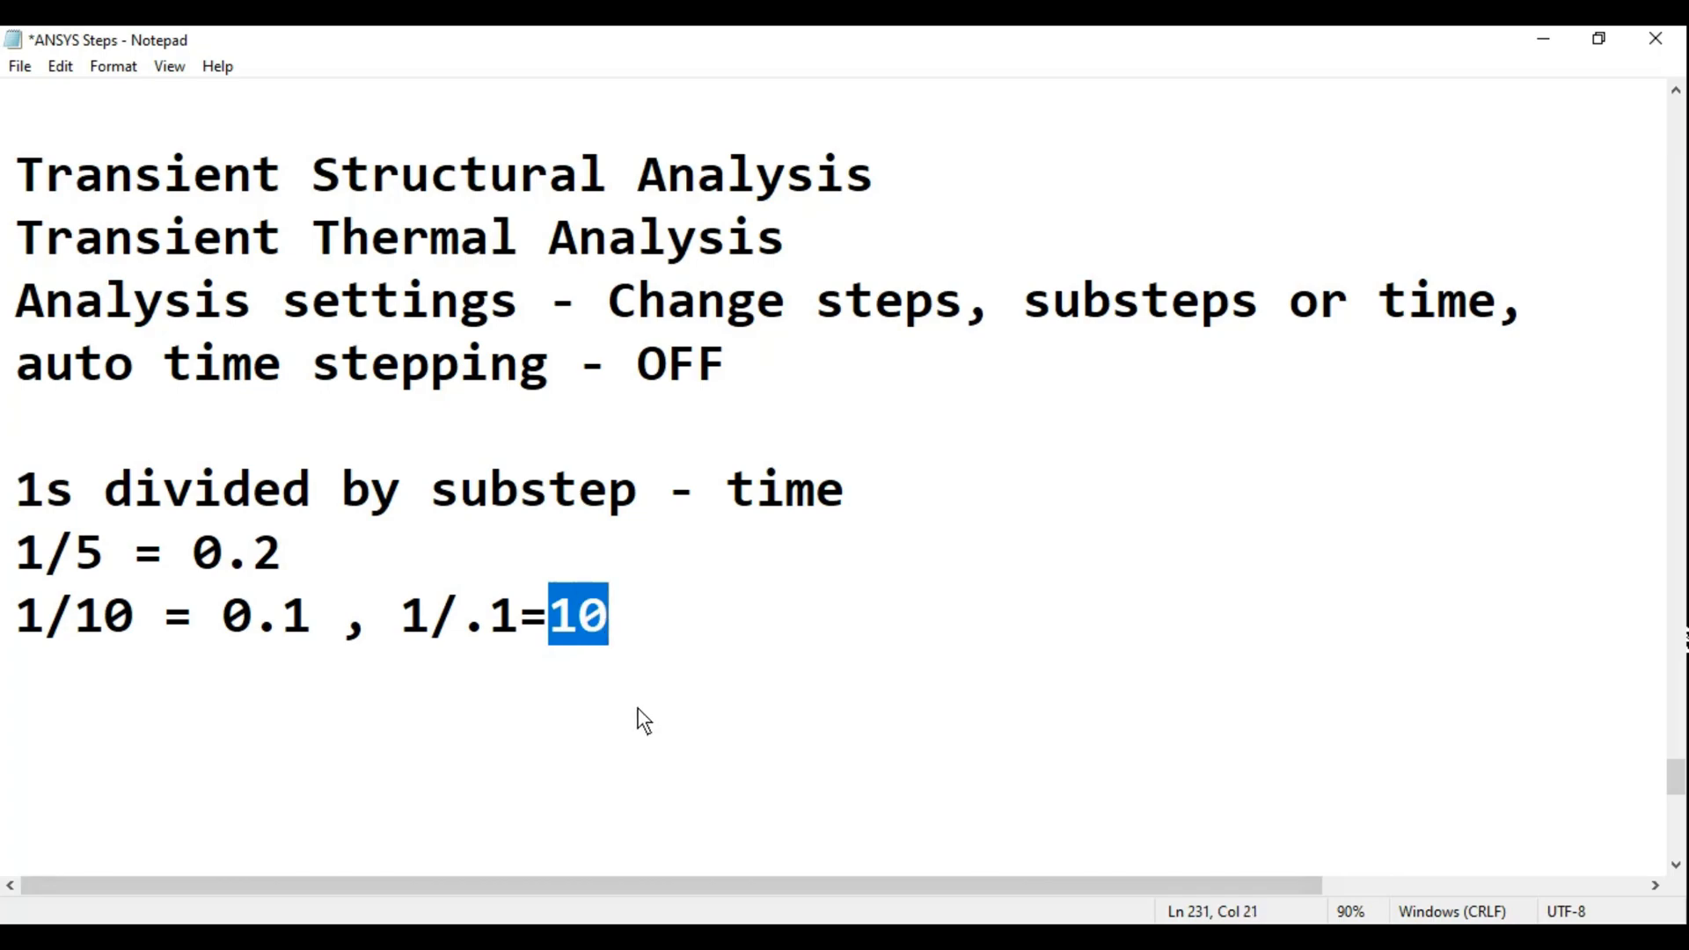
pyautogui.moveTo(403, 616); pyautogui.dragTo(427, 616)
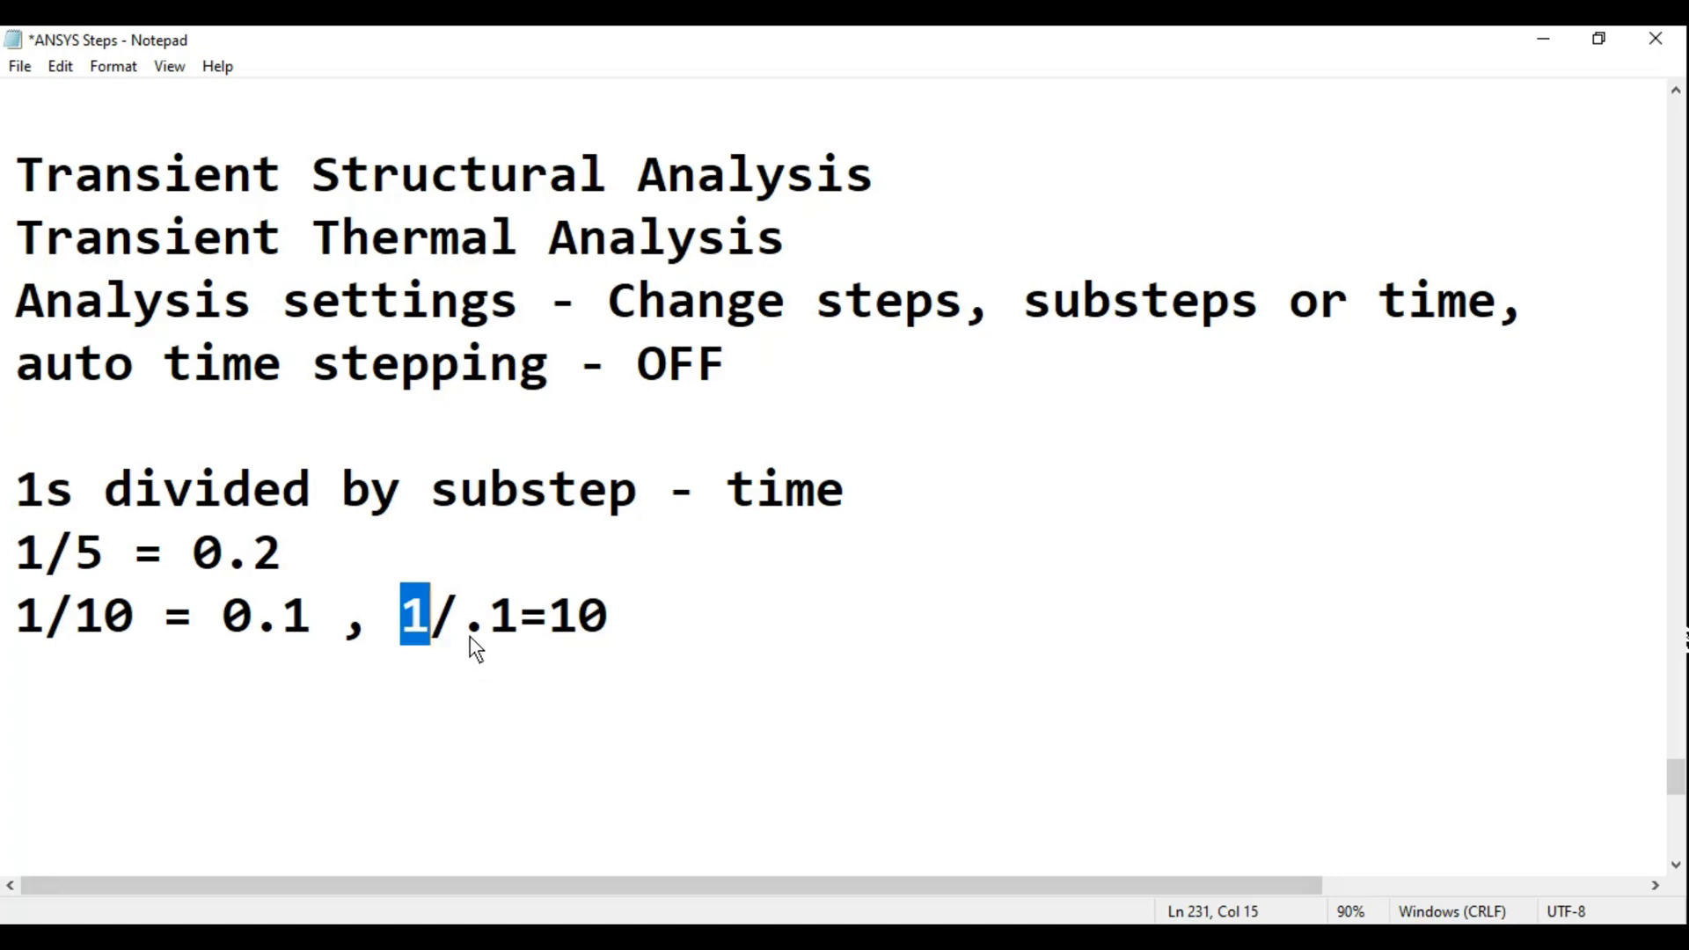
pyautogui.moveTo(461, 616); pyautogui.dragTo(519, 620)
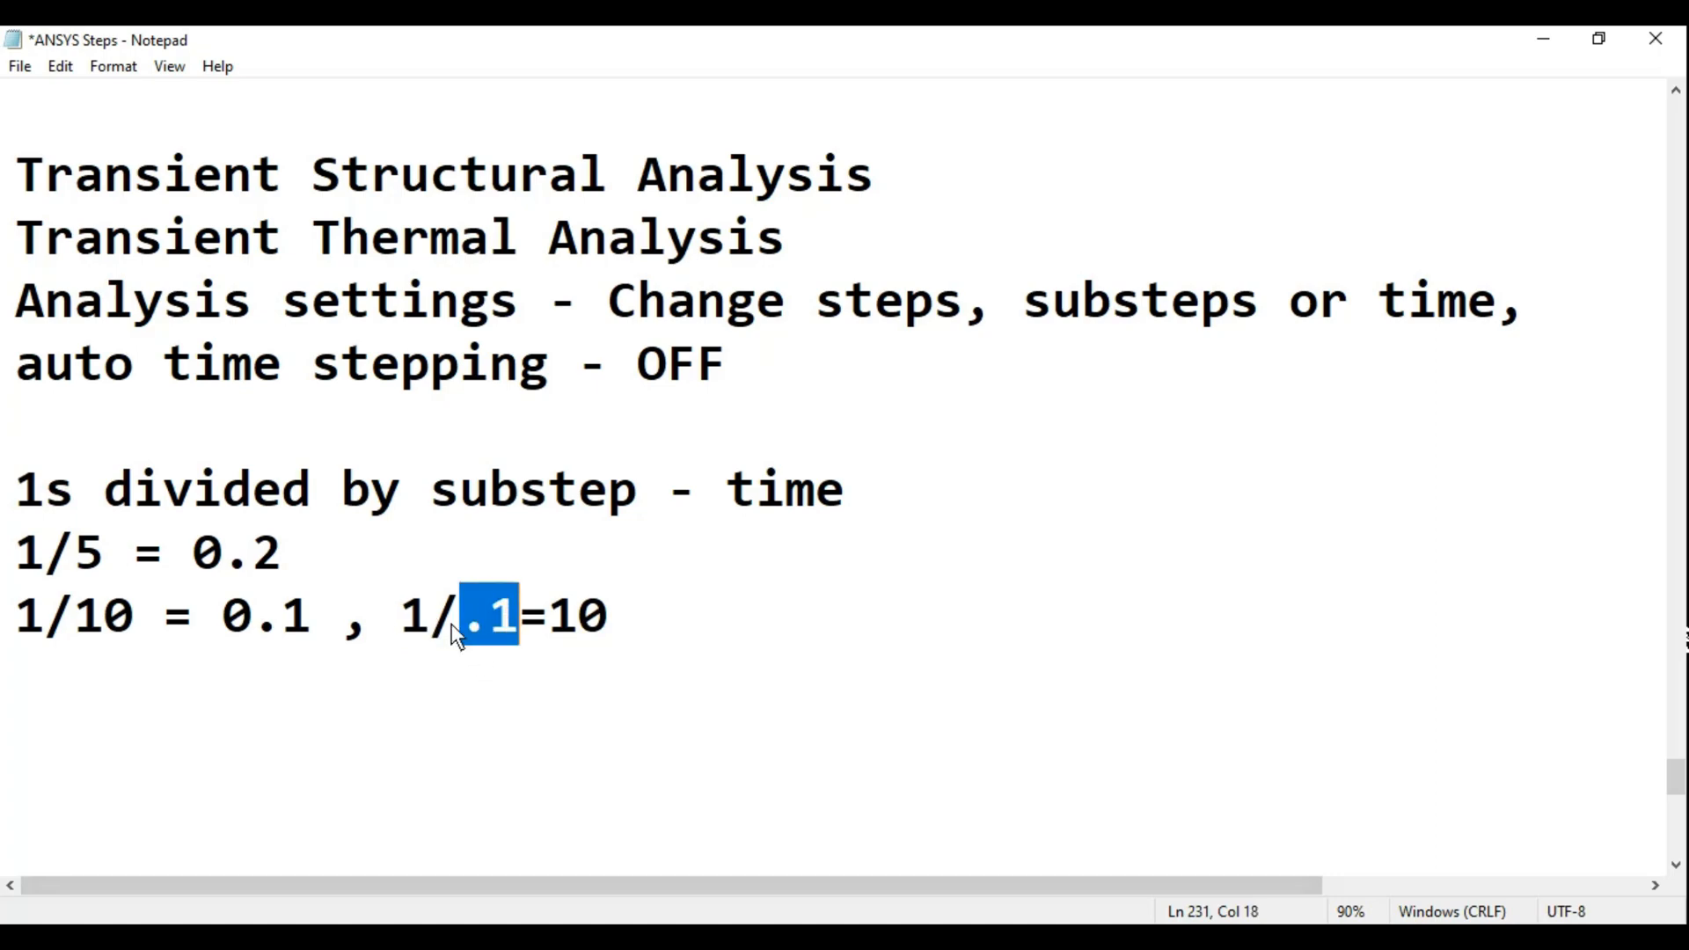
pyautogui.click(449, 625)
pyautogui.write('0')
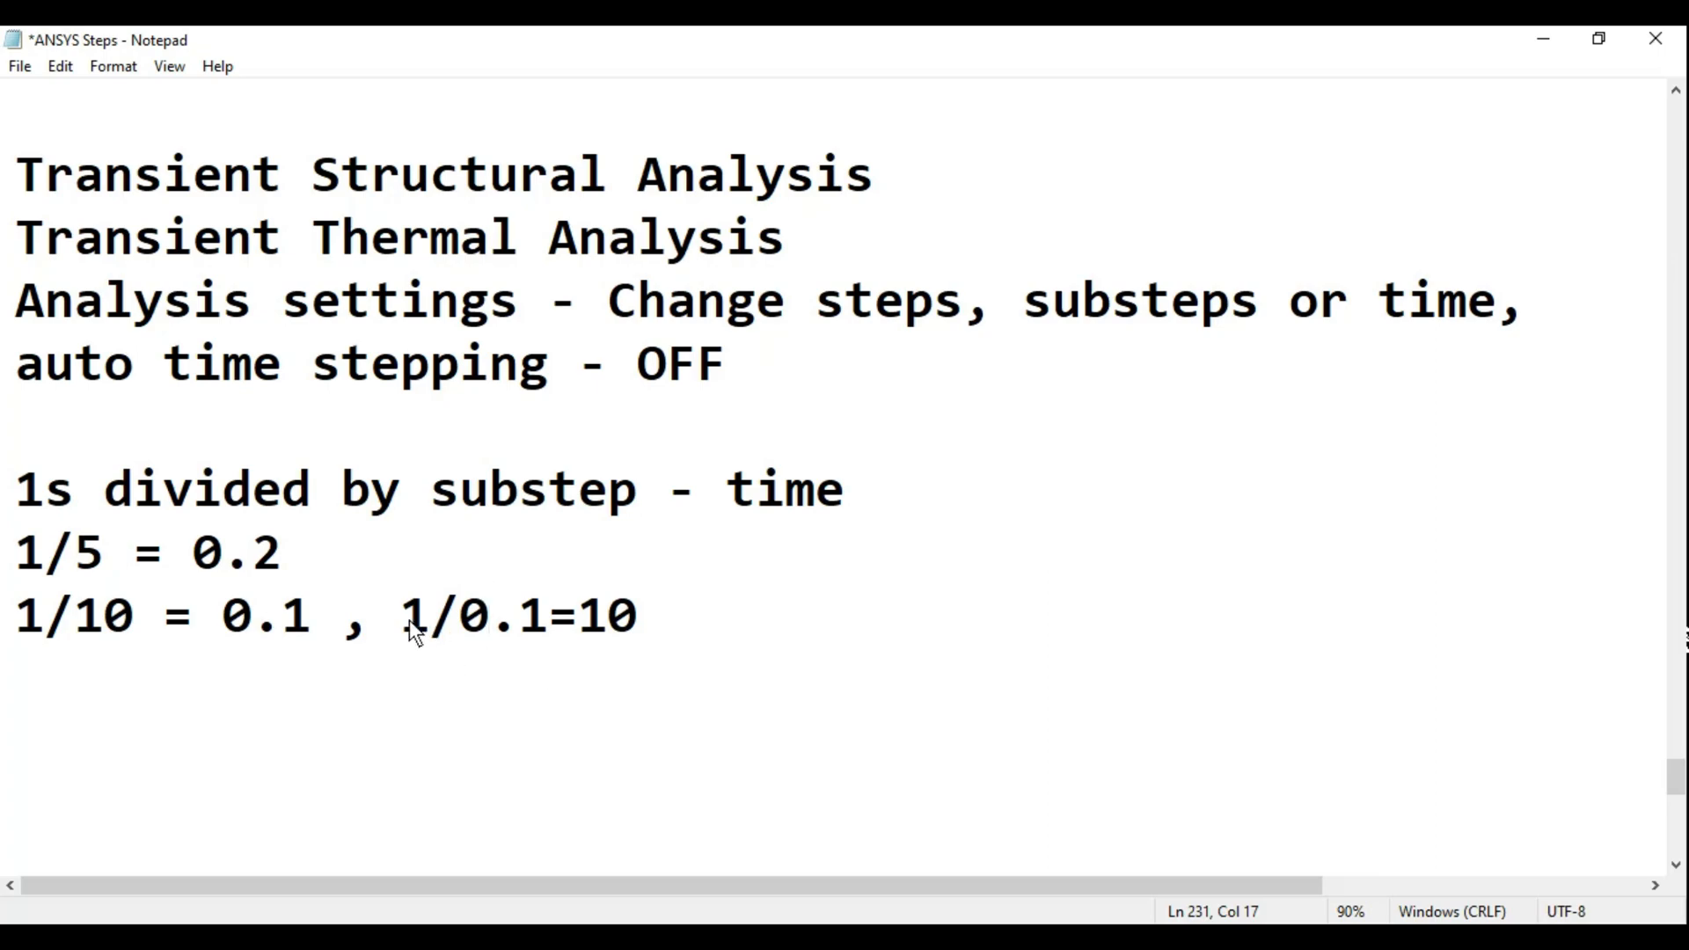
pyautogui.moveTo(458, 621); pyautogui.dragTo(641, 618)
pyautogui.click(576, 651)
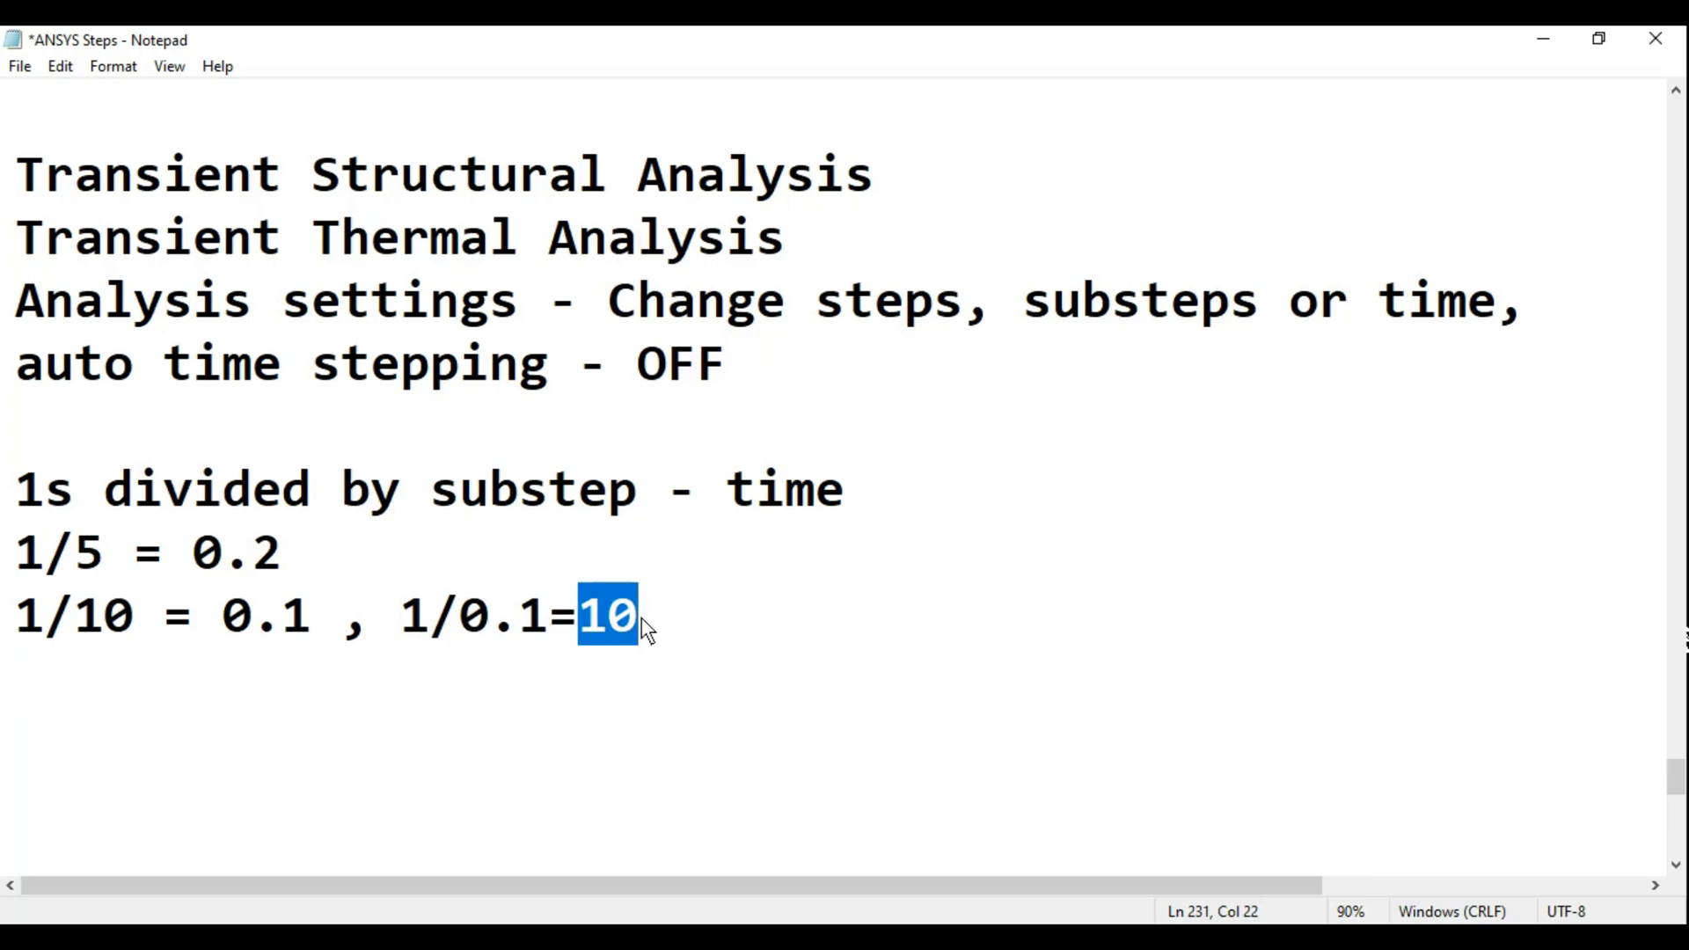
# Return to Mechanical and change the time stepping definition to Substeps
pyautogui.click(943, 935)
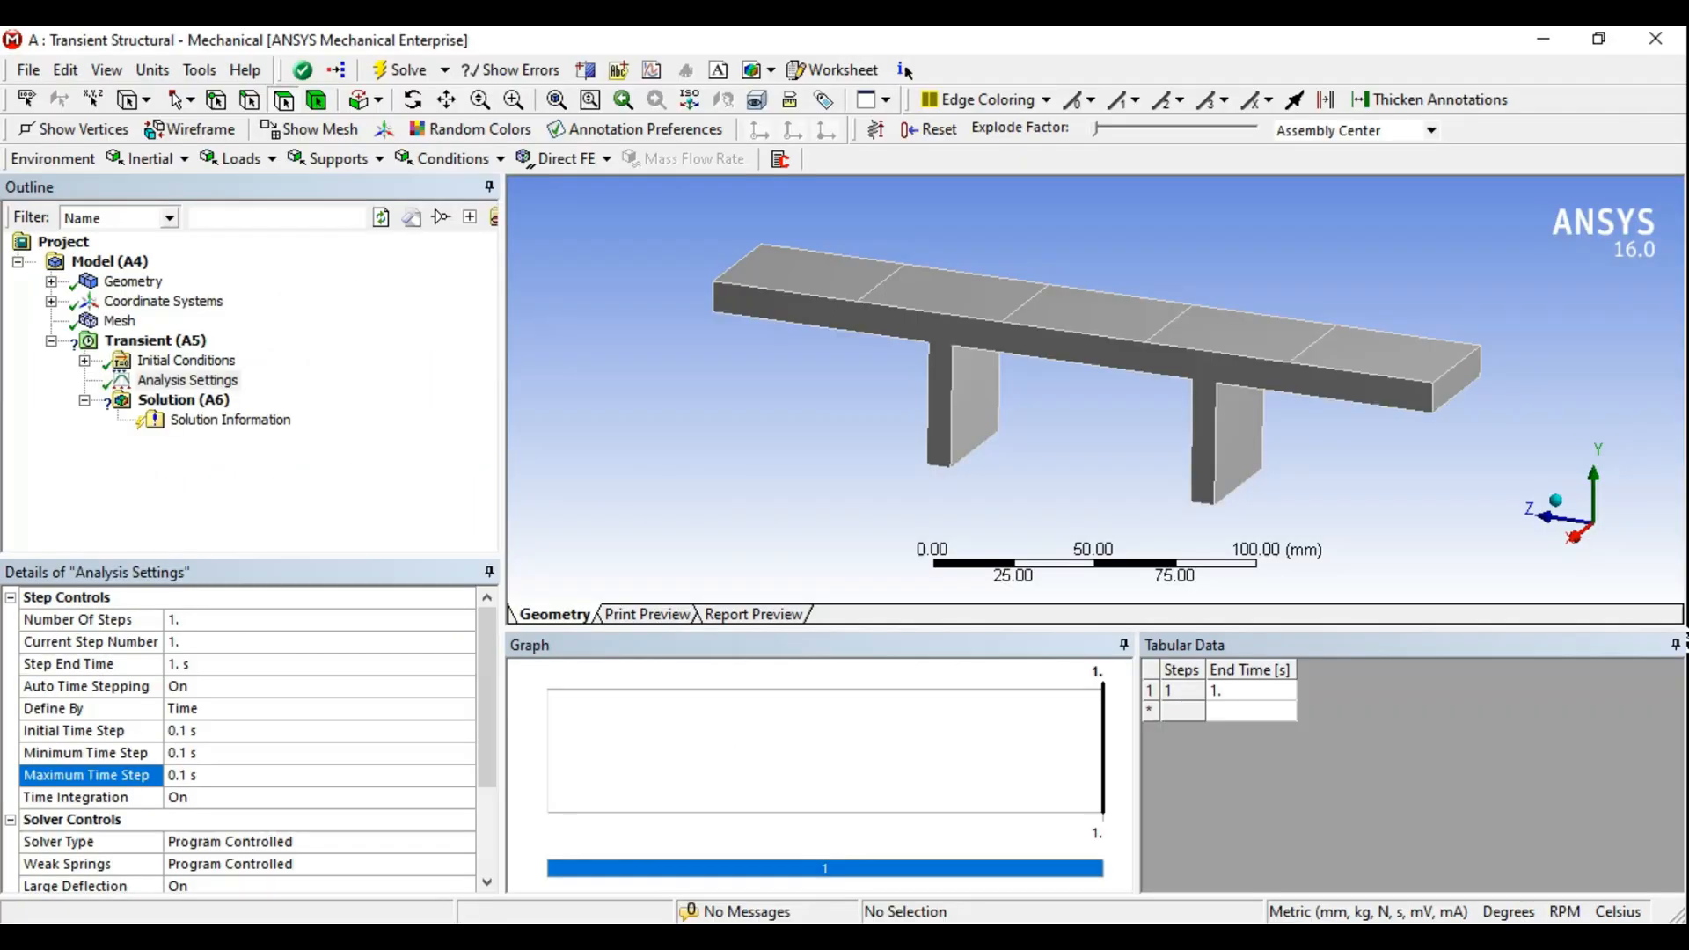
pyautogui.click(266, 710)
pyautogui.click(435, 710)
pyautogui.click(290, 723)
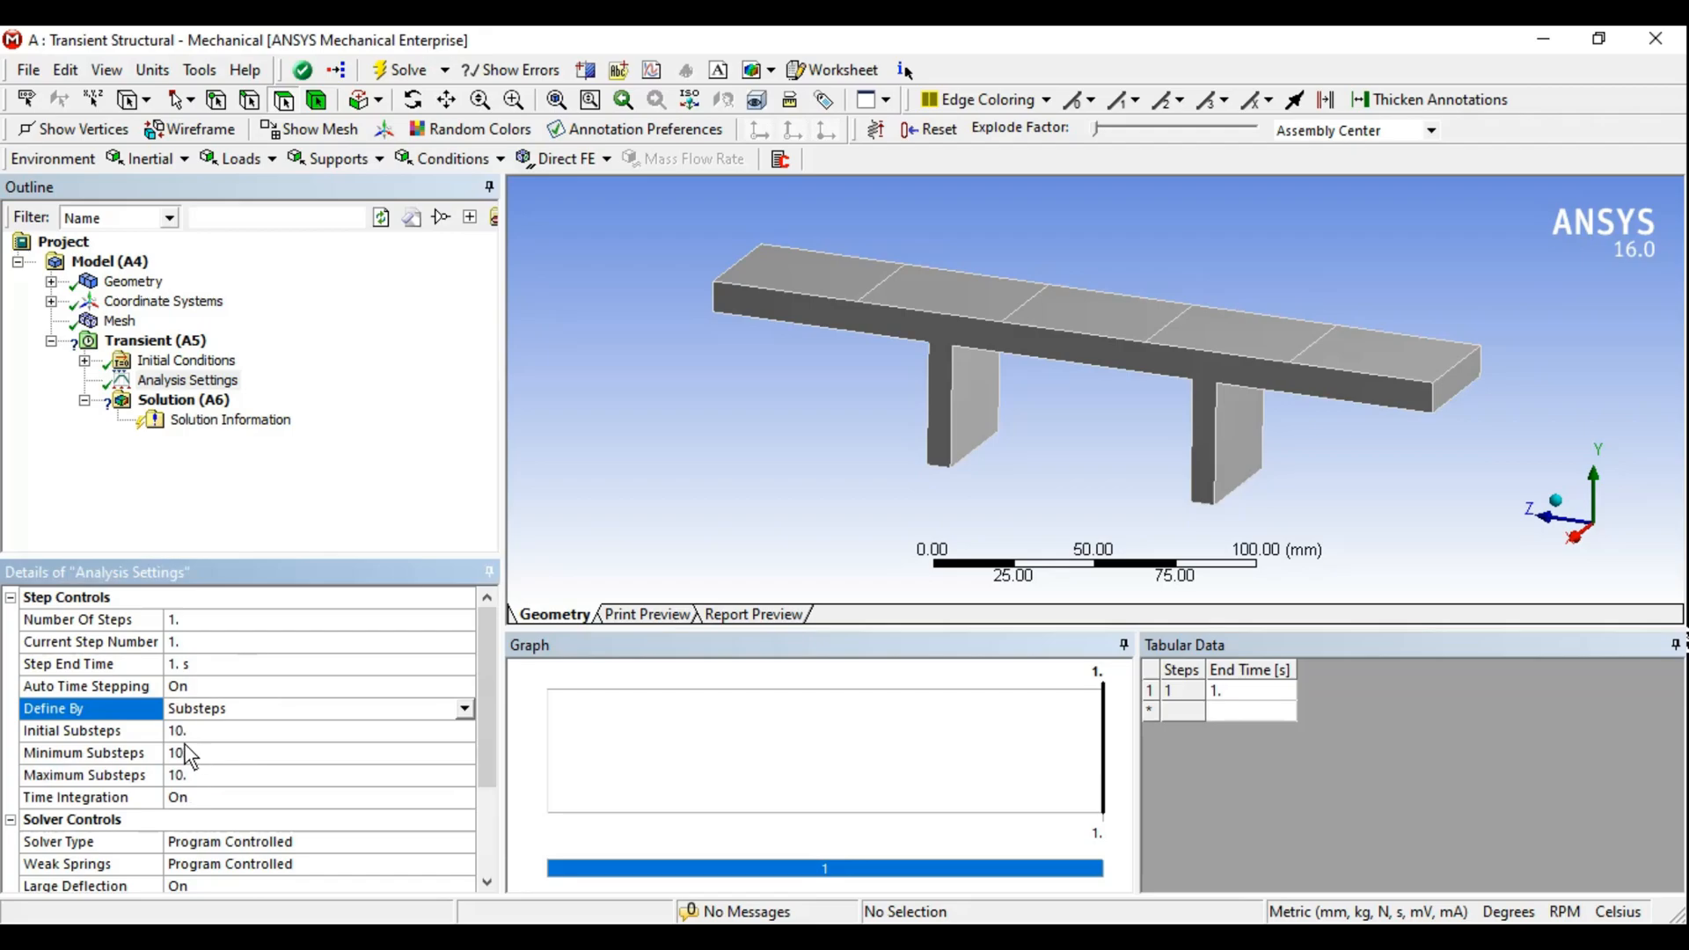
# Compare the substep and time-step values in the last calculation line of the Notepad notes
pyautogui.click(669, 937)
pyautogui.moveTo(605, 617); pyautogui.dragTo(660, 631)
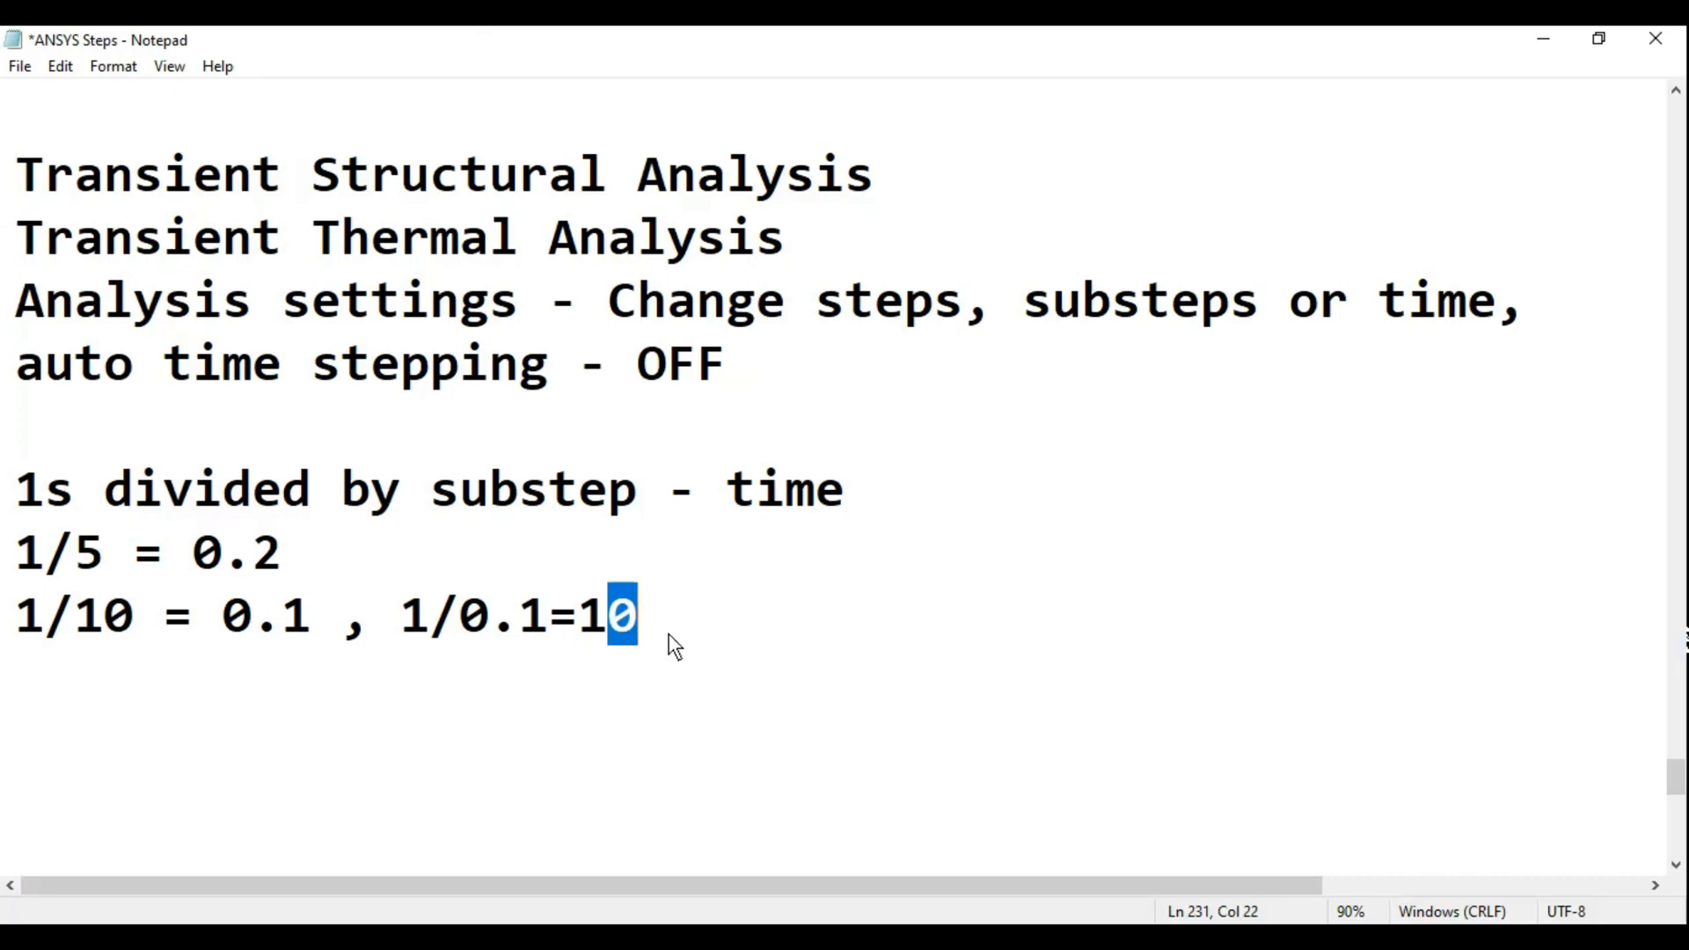
pyautogui.click(672, 638)
pyautogui.click(79, 618)
pyautogui.moveTo(79, 615); pyautogui.dragTo(140, 630)
pyautogui.click(92, 635)
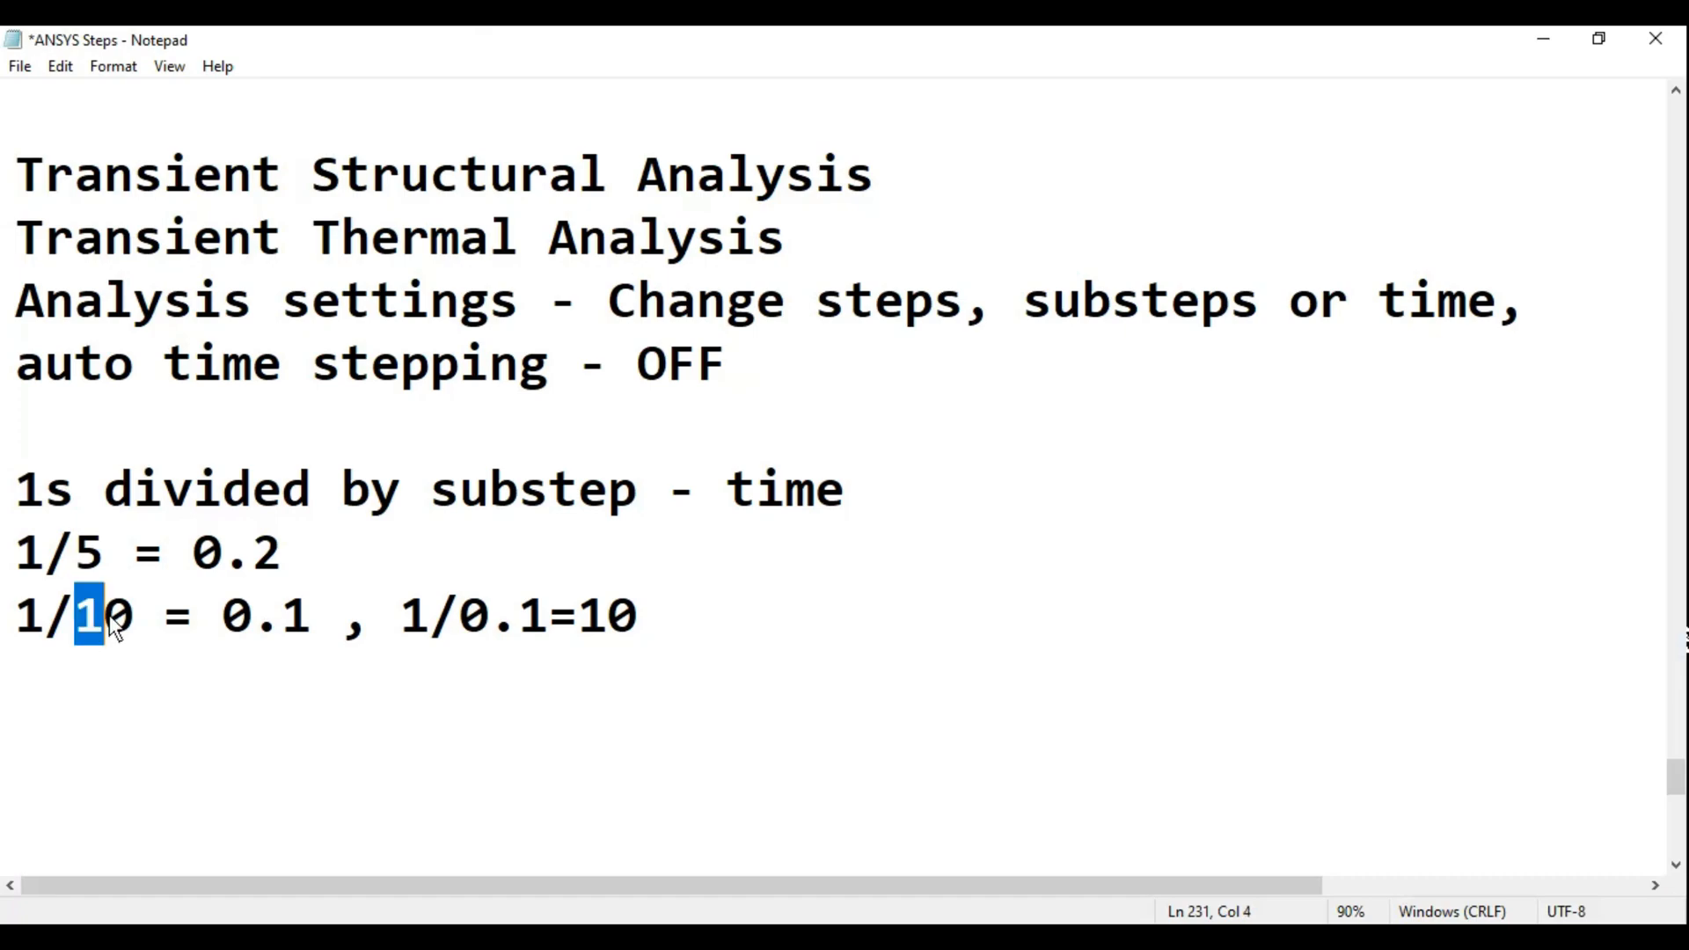
pyautogui.click(237, 636)
pyautogui.moveTo(226, 630); pyautogui.dragTo(304, 627)
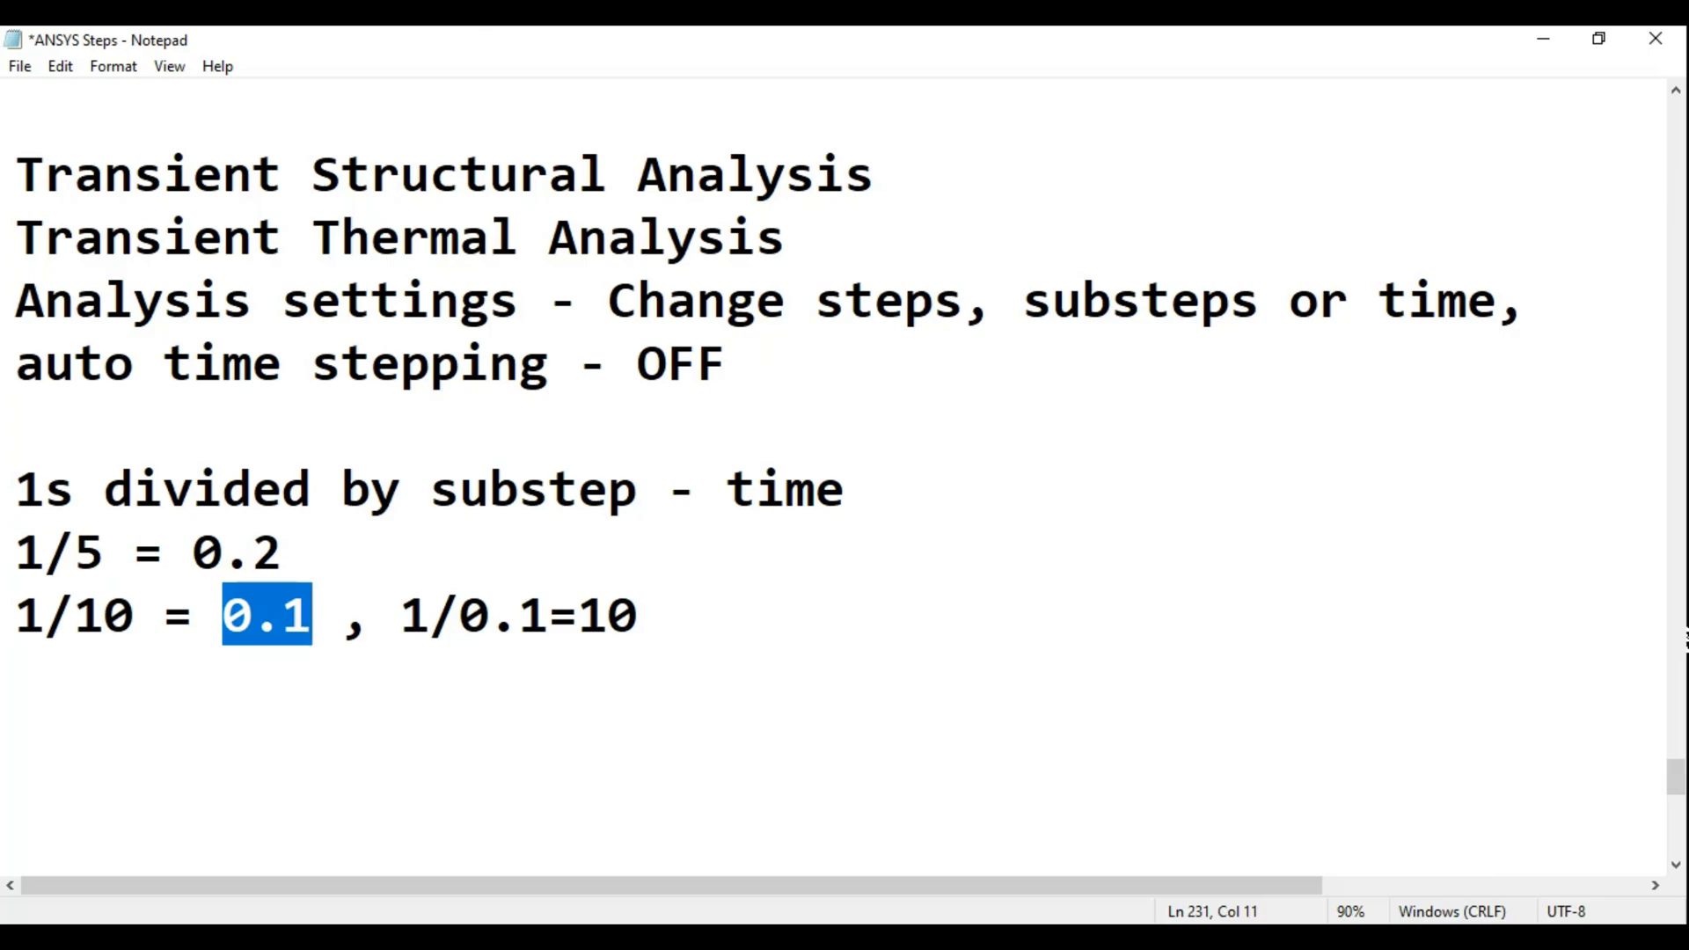
# Switch back to Mechanical and set the analysis settings' Define By option to Time
pyautogui.hotkey('alt', 'Tab')
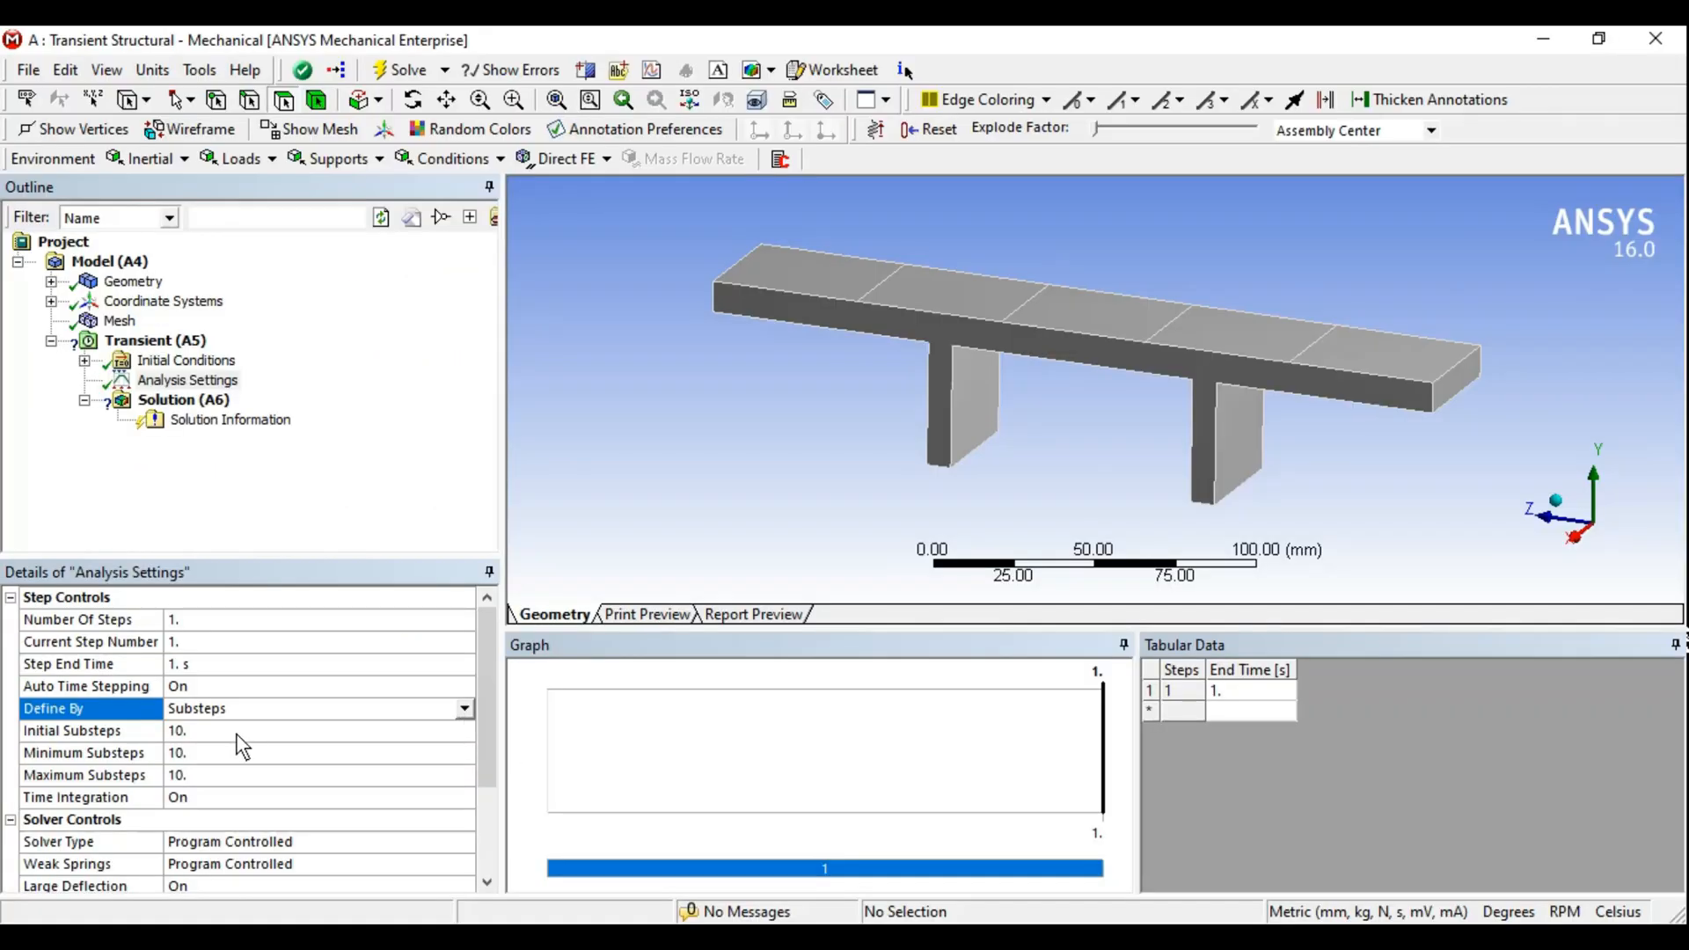
pyautogui.click(463, 710)
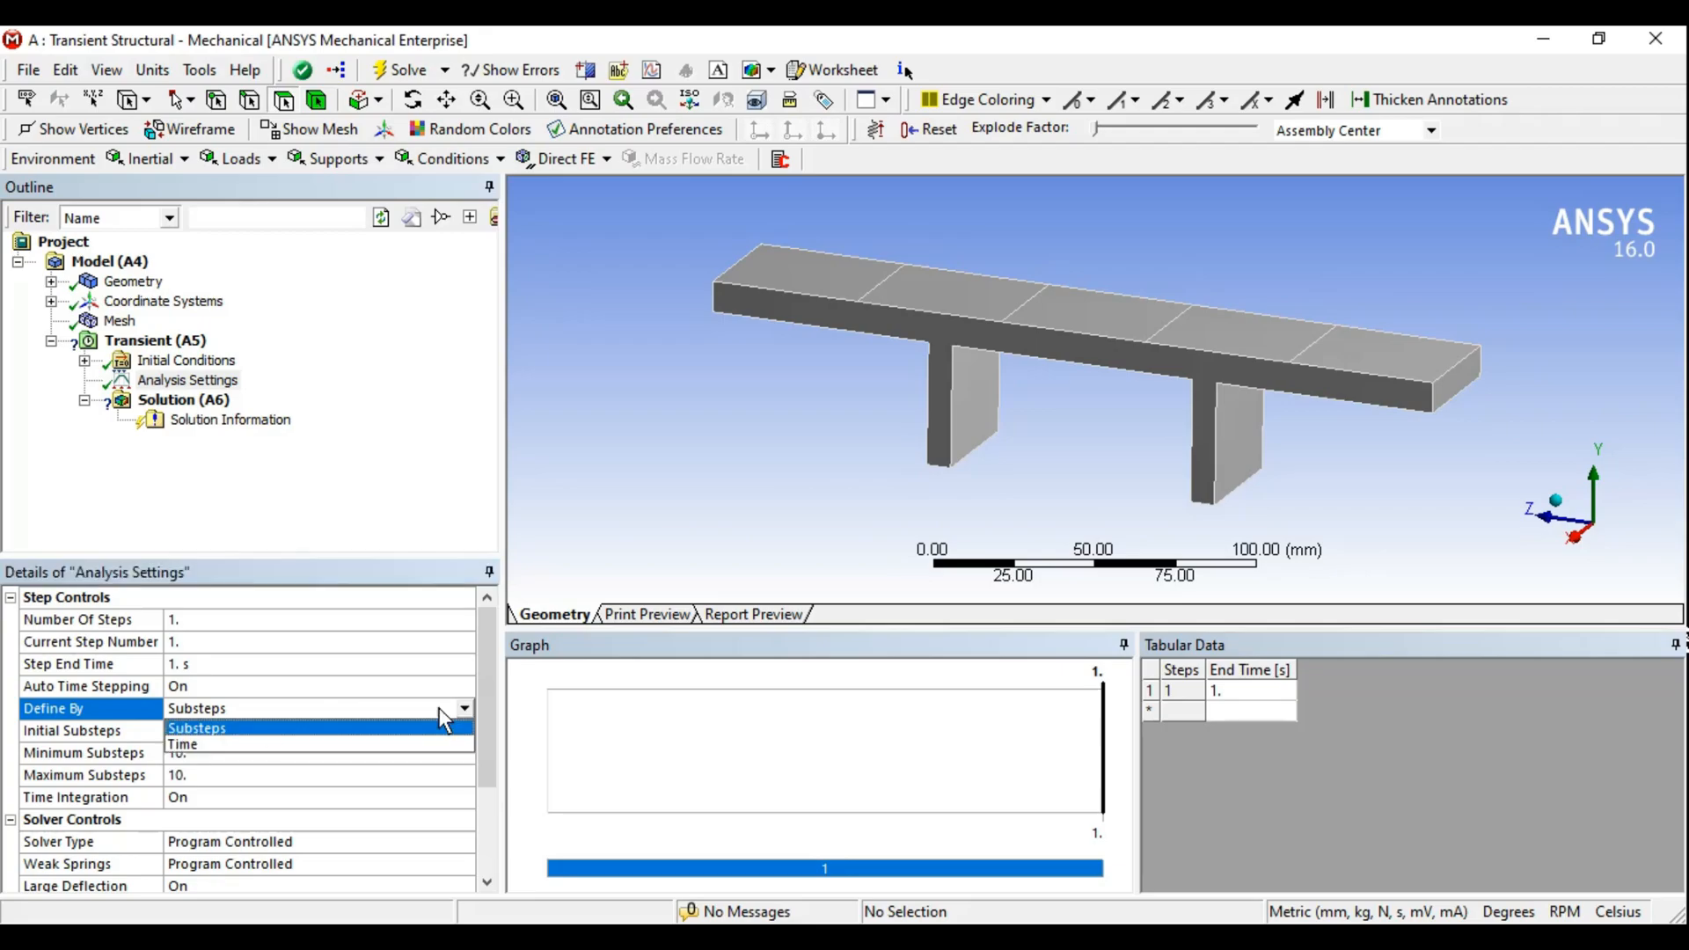
pyautogui.click(233, 743)
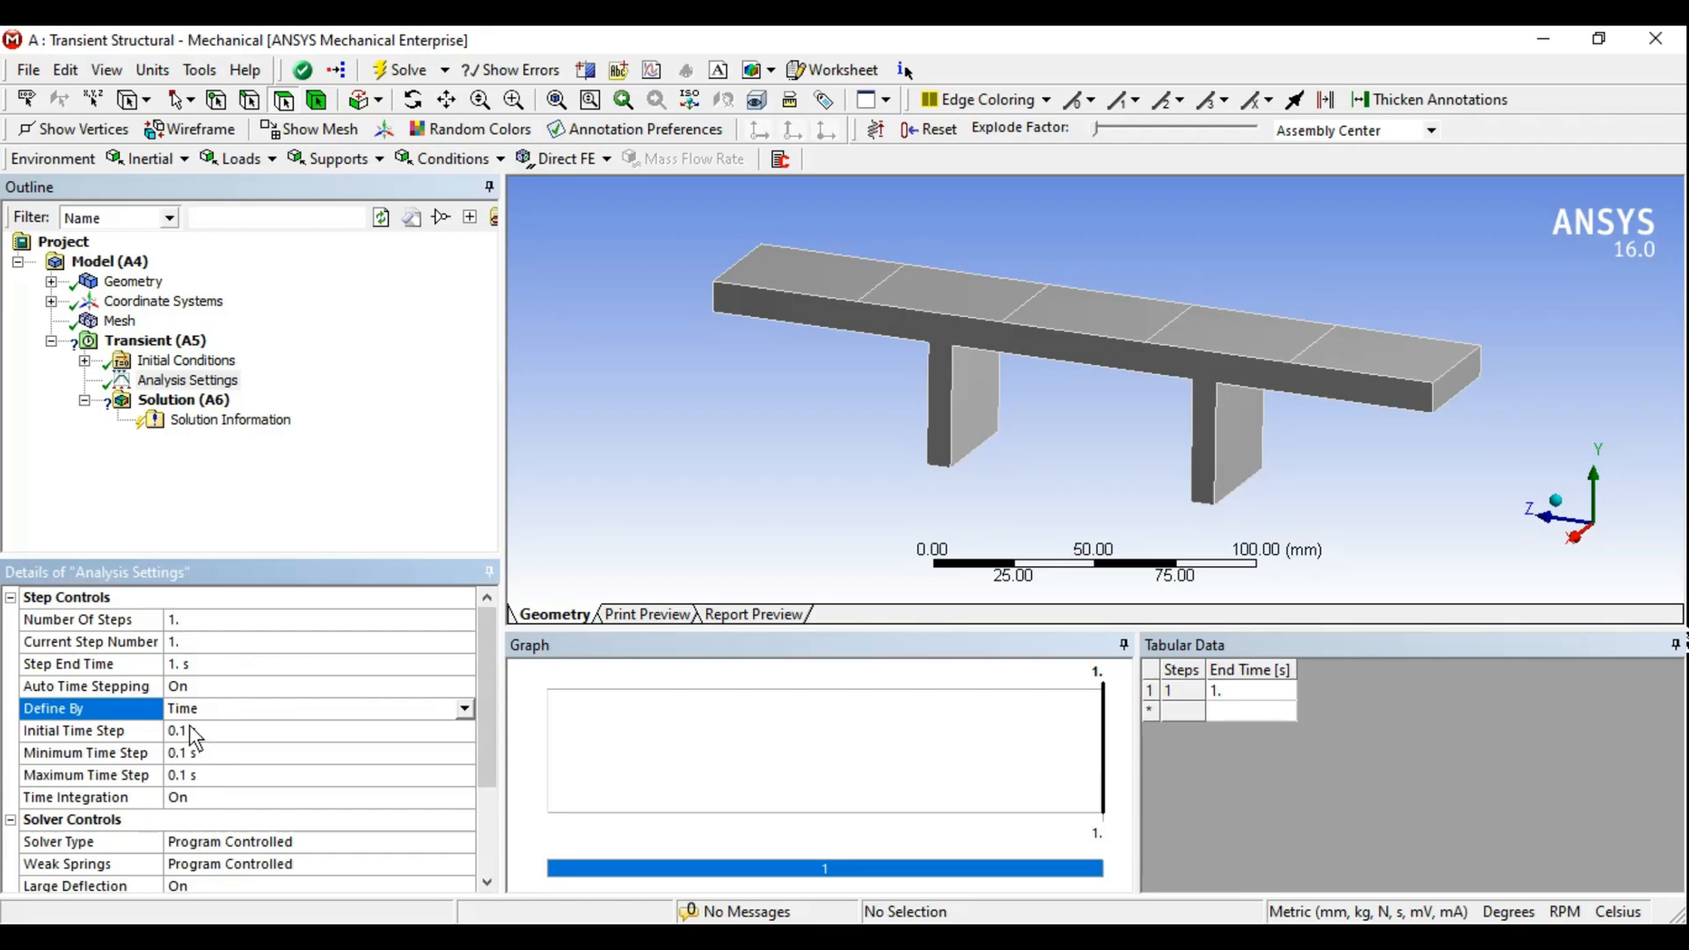
# Recheck the result of 1/0.1 in the Notepad notes, and set Define By to Substeps in Mechanical's analysis settings
pyautogui.click(792, 937)
pyautogui.click(583, 721)
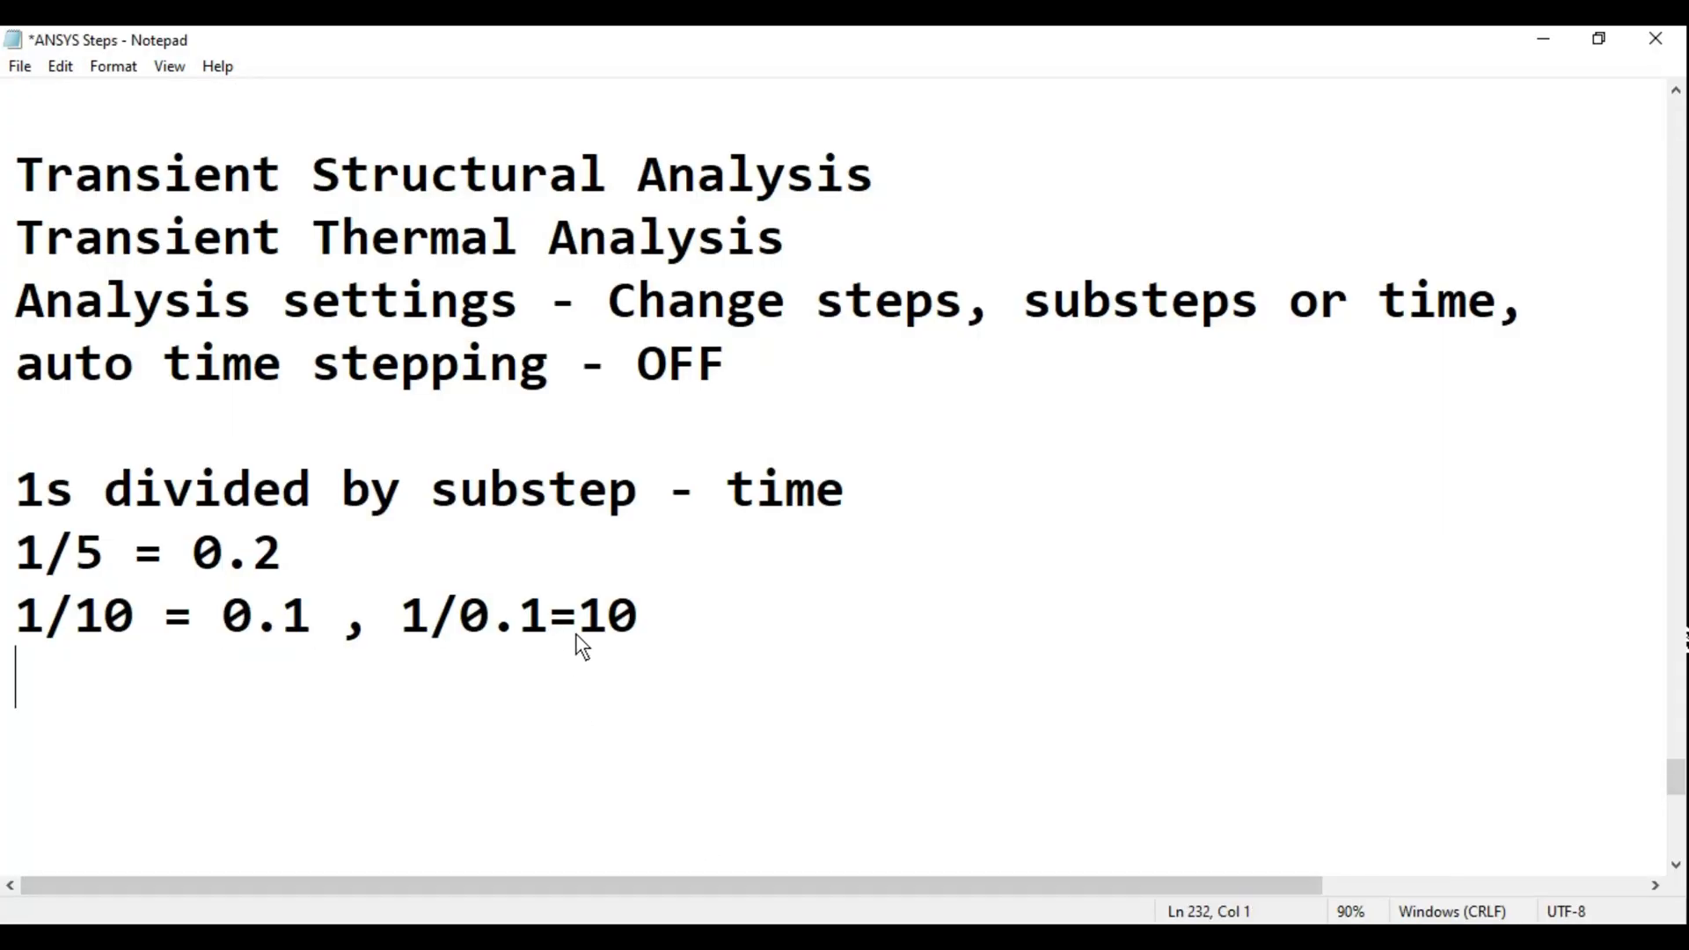
pyautogui.moveTo(580, 632); pyautogui.dragTo(646, 625)
pyautogui.click(652, 937)
pyautogui.click(341, 716)
pyautogui.click(464, 709)
pyautogui.click(269, 731)
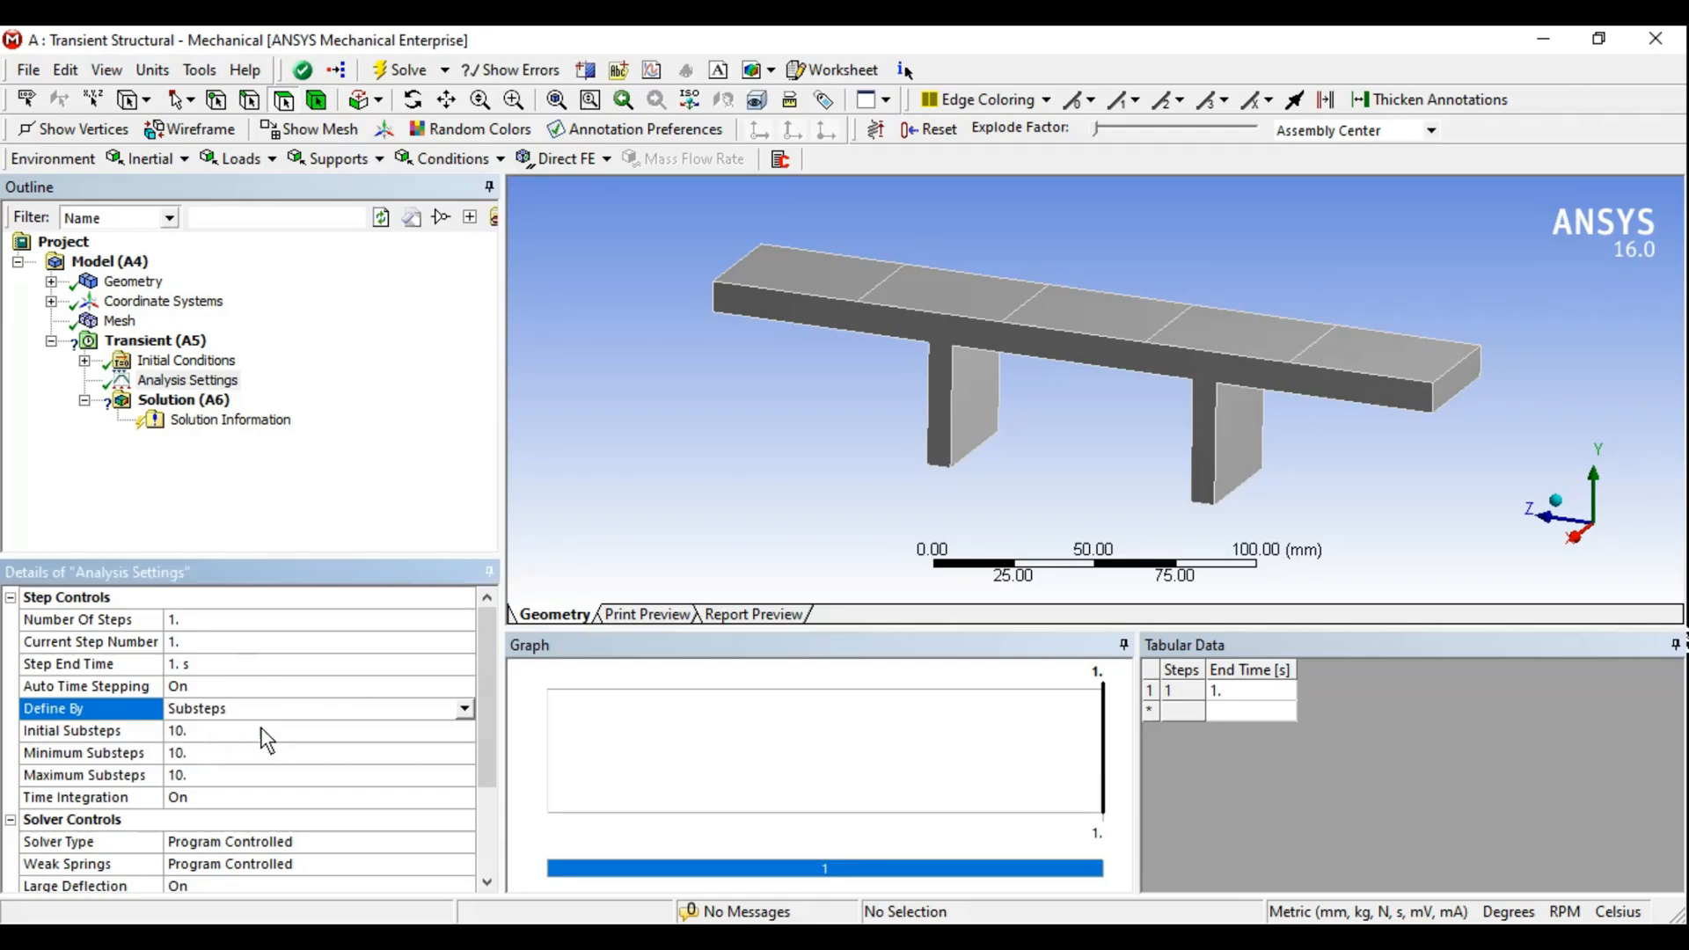
# Switch to the Notepad notes and recheck the 1/10 and 1/0.1 calculations relating substeps to time
pyautogui.click(440, 938)
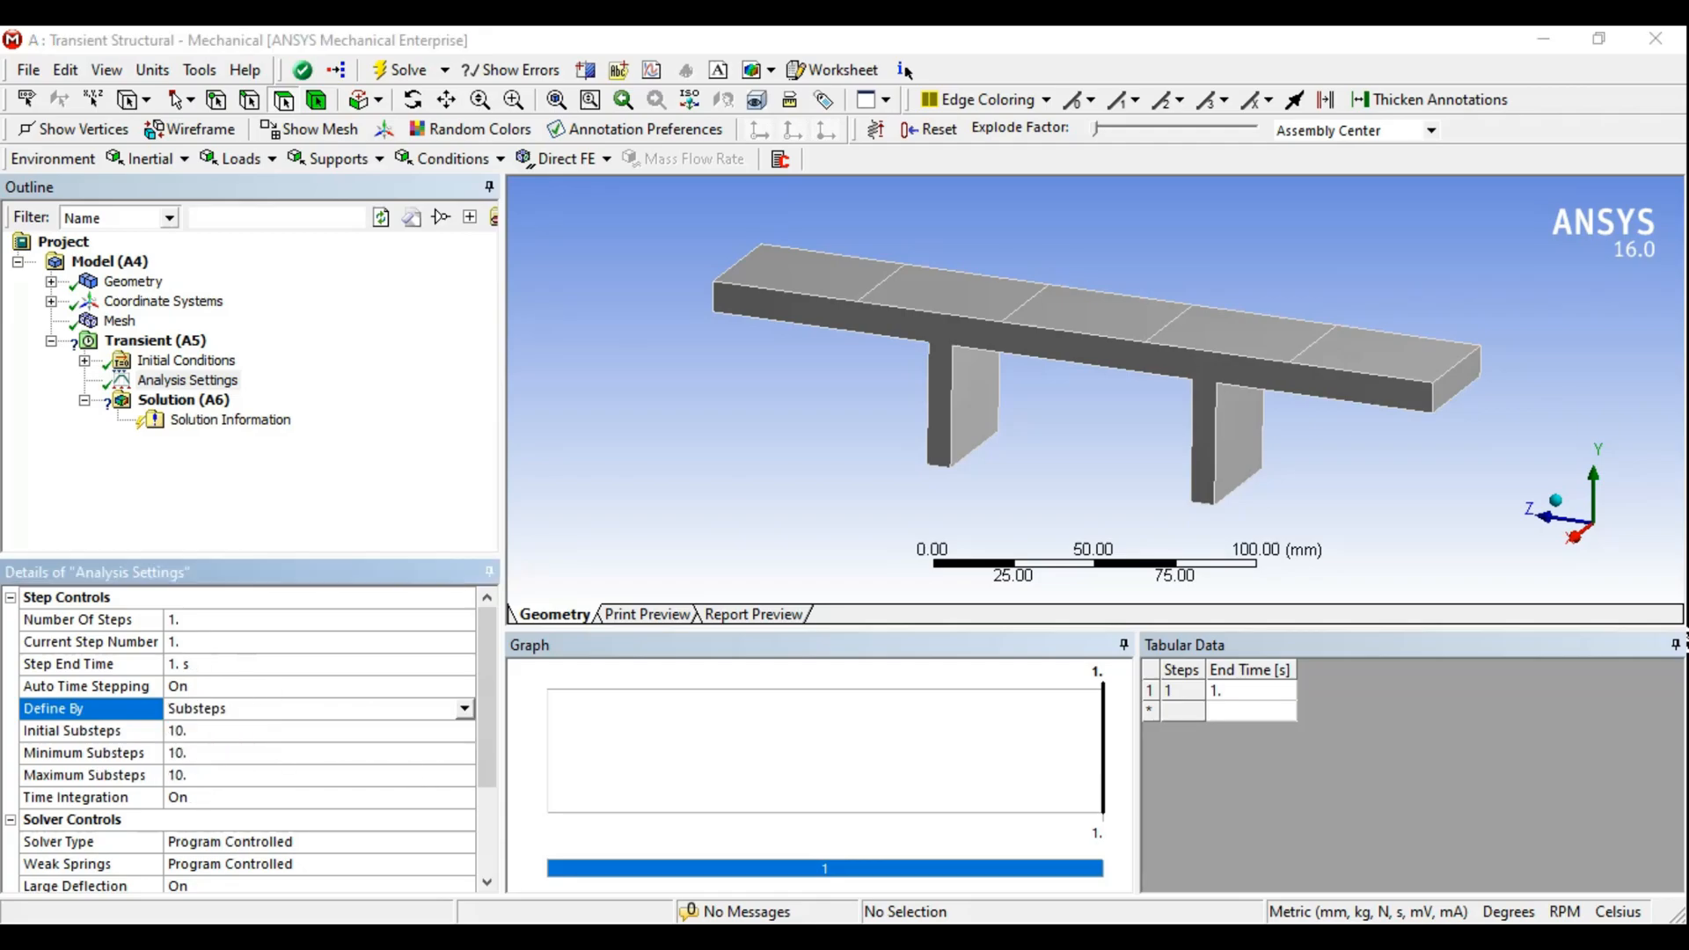
pyautogui.moveTo(223, 651); pyautogui.dragTo(324, 648)
pyautogui.click(320, 636)
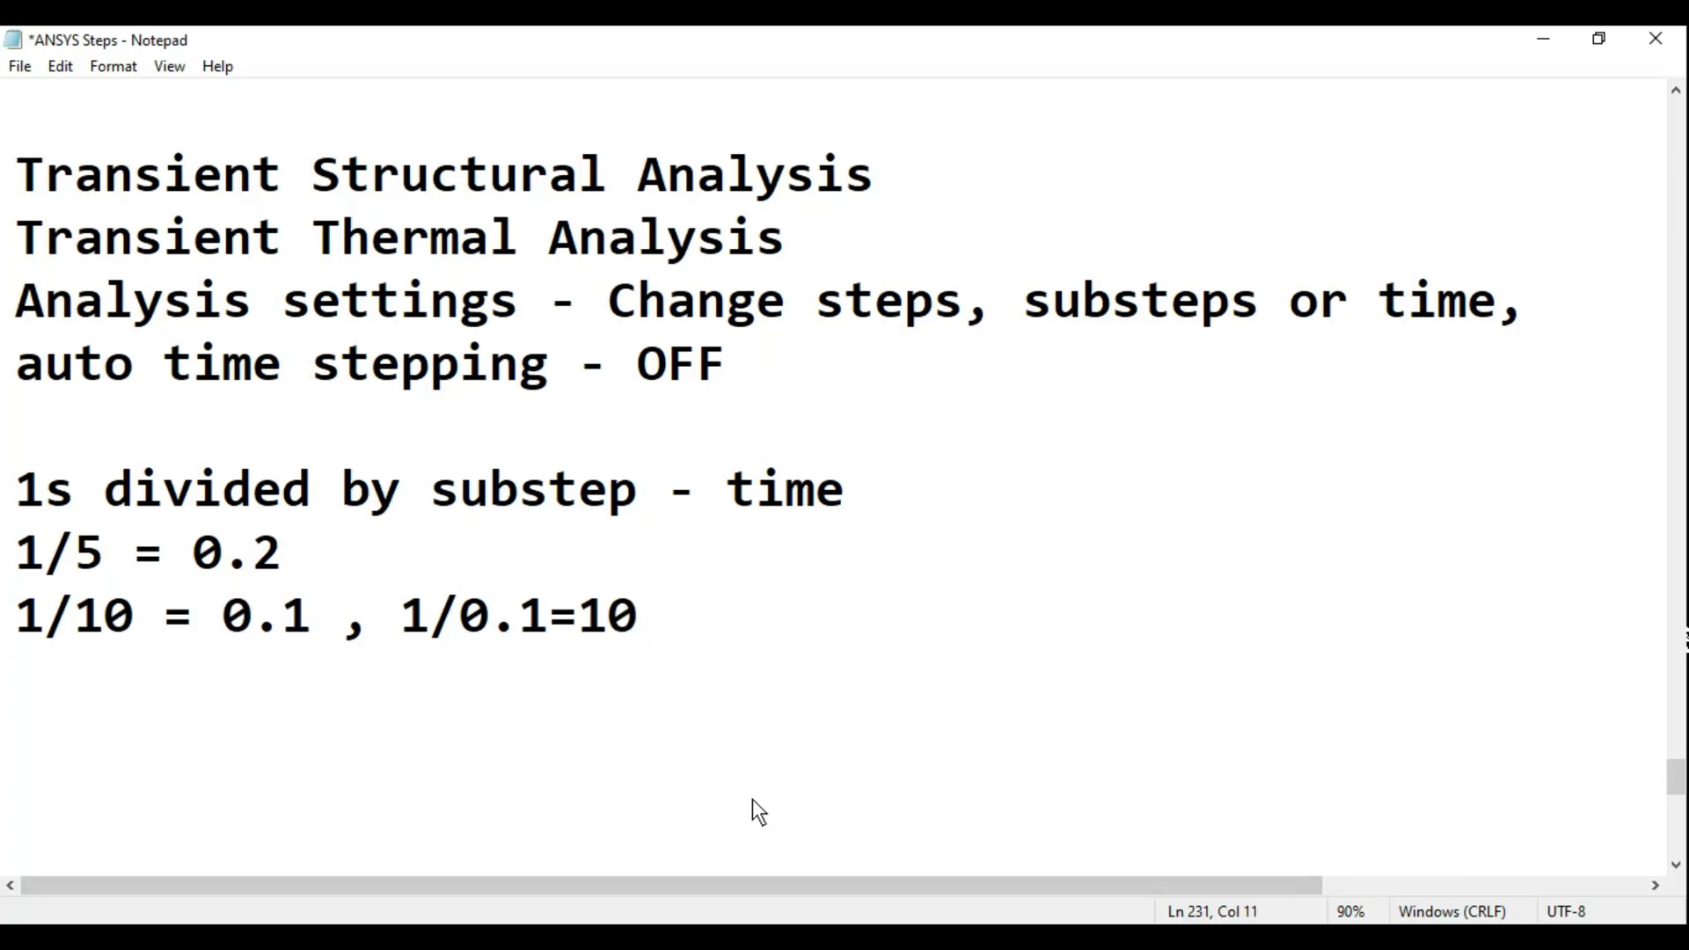
# Return to Mechanical, set the analysis settings' Define By option to Time, and give the model view more height
pyautogui.click(686, 937)
pyautogui.moveTo(484, 731)
pyautogui.mouseDown()
pyautogui.moveTo(483, 815)
pyautogui.moveTo(493, 711)
pyautogui.mouseUp()
pyautogui.moveTo(1232, 458)
pyautogui.mouseDown(button='middle')
pyautogui.moveTo(1012, 383)
pyautogui.moveTo(1225, 467)
pyautogui.mouseUp(button='middle')
pyautogui.click(463, 709)
pyautogui.click(231, 737)
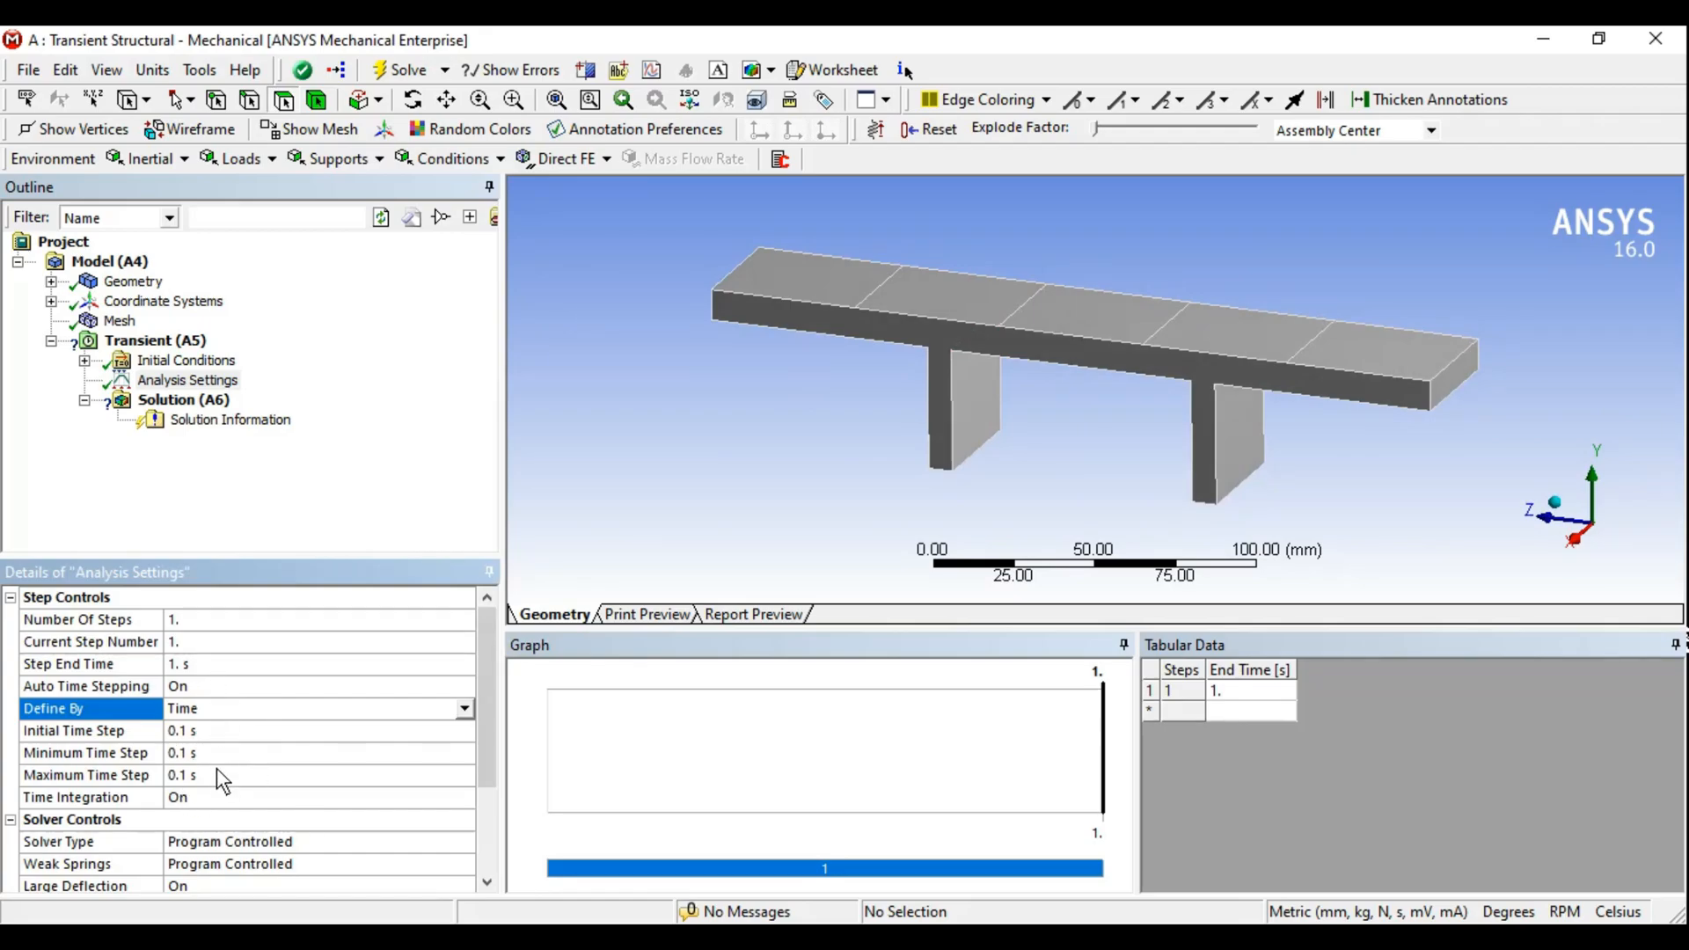
pyautogui.moveTo(1014, 378); pyautogui.dragTo(1022, 373, button='middle')
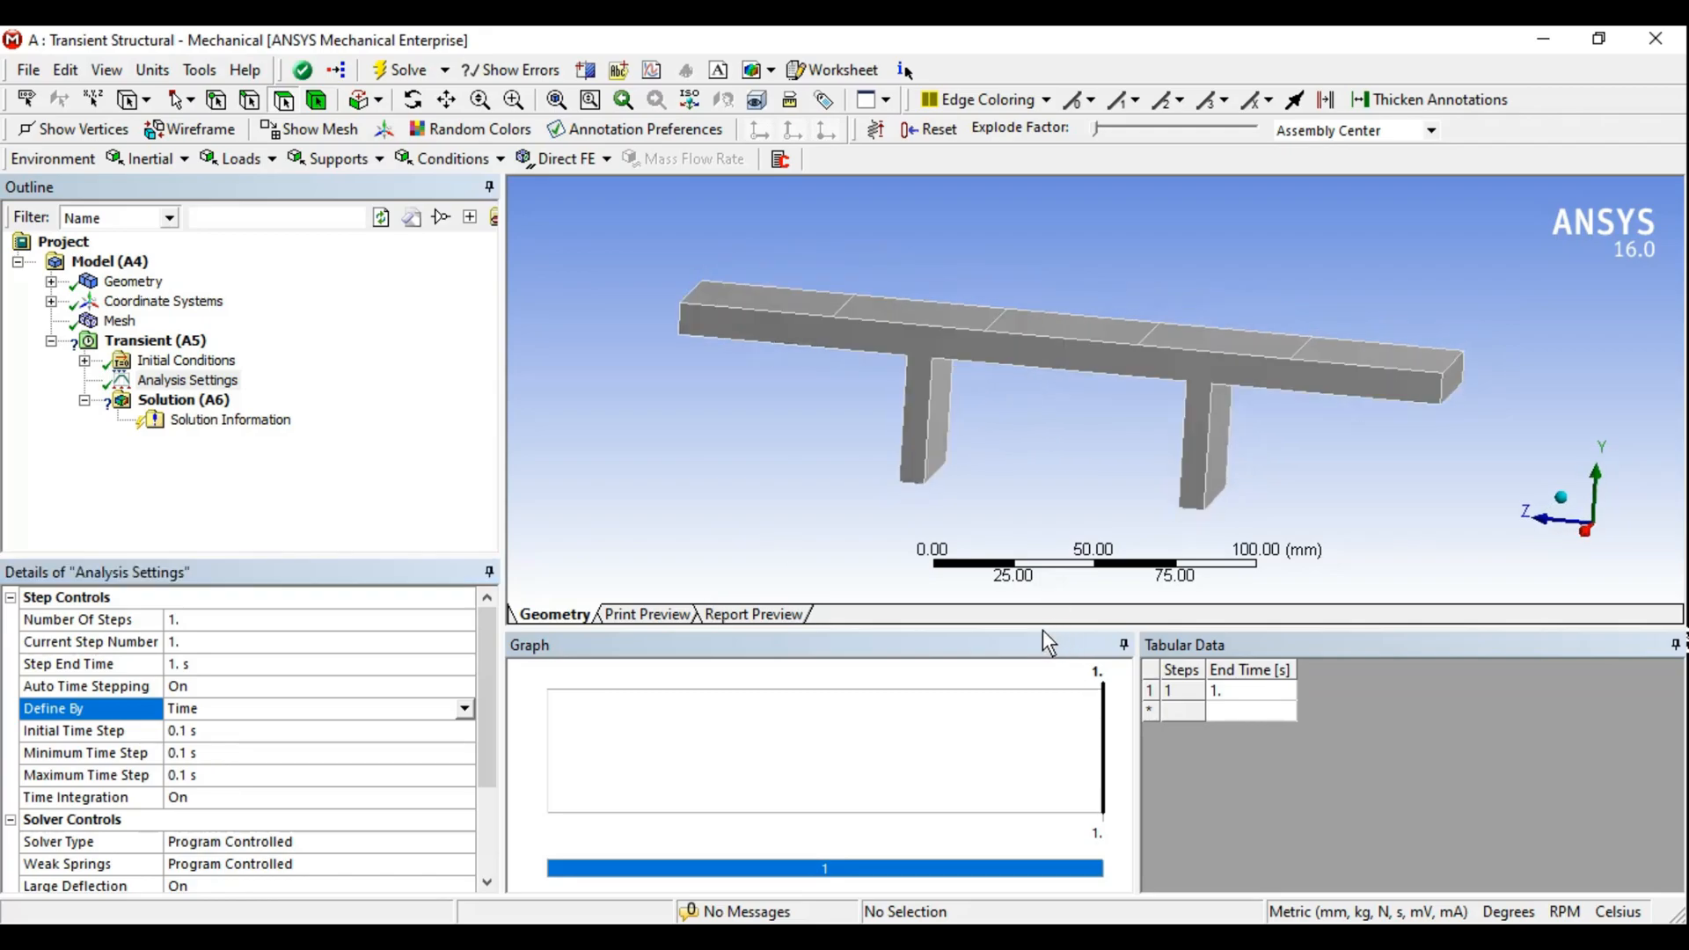
pyautogui.moveTo(1043, 631); pyautogui.dragTo(1043, 673)
# Add a fixed support to the bottom faces of both legs under the Transient analysis
pyautogui.click(154, 340)
pyautogui.moveTo(1149, 540); pyautogui.dragTo(937, 537, button='middle')
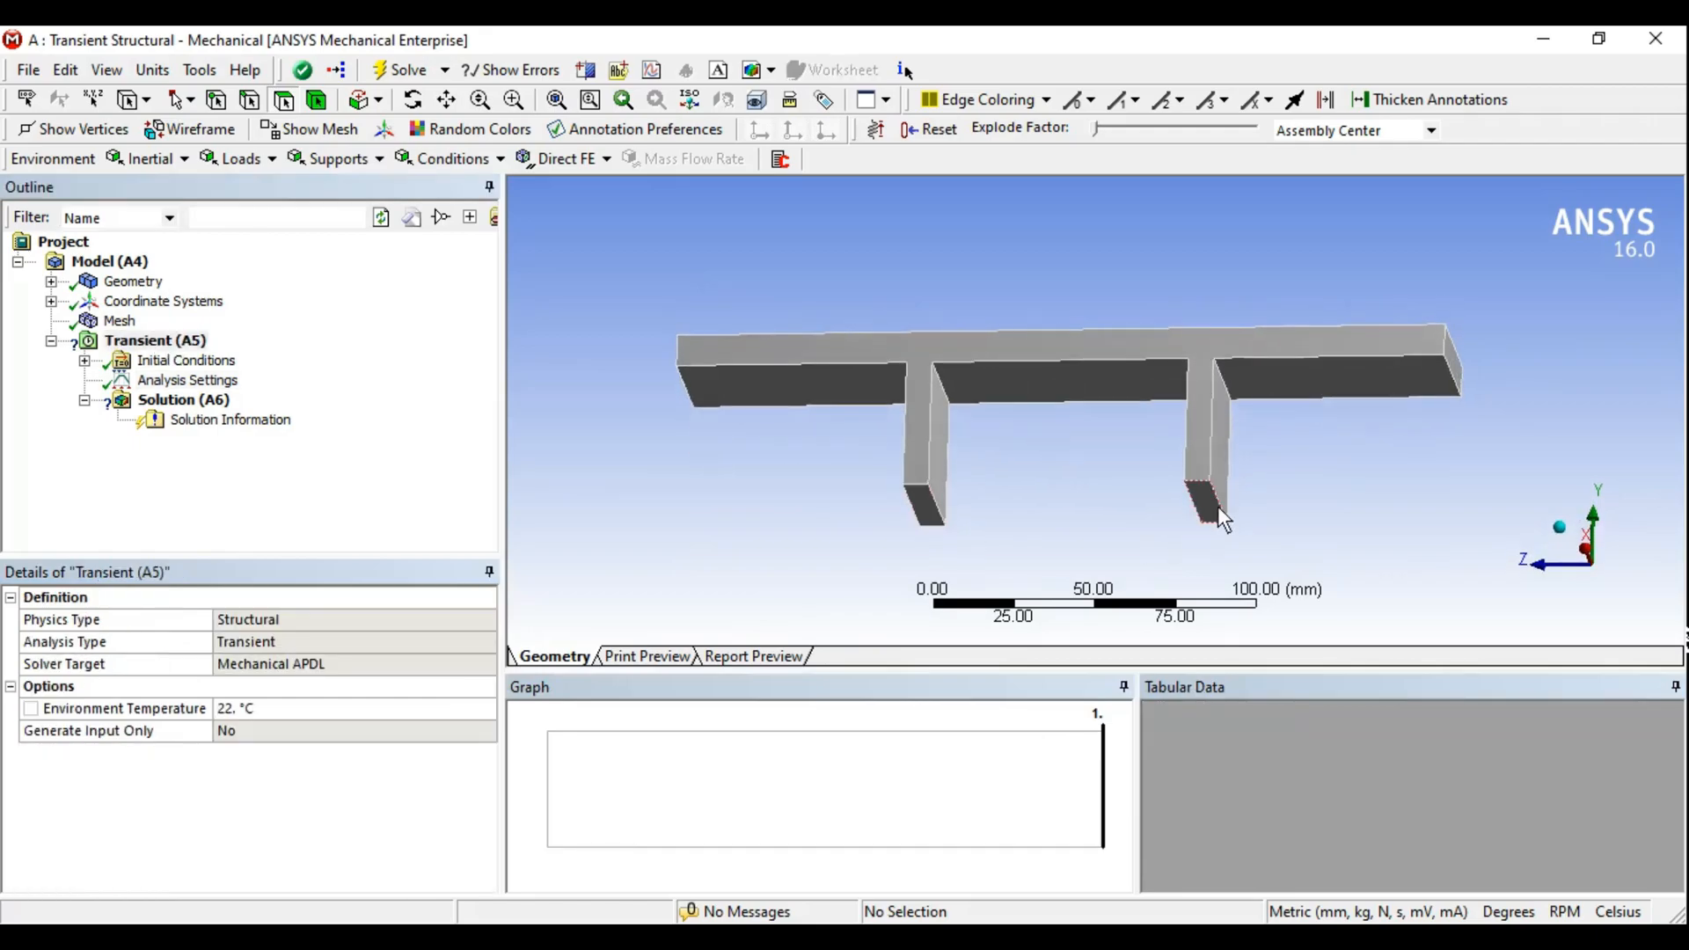
pyautogui.click(235, 159)
pyautogui.click(318, 162)
pyautogui.click(321, 164)
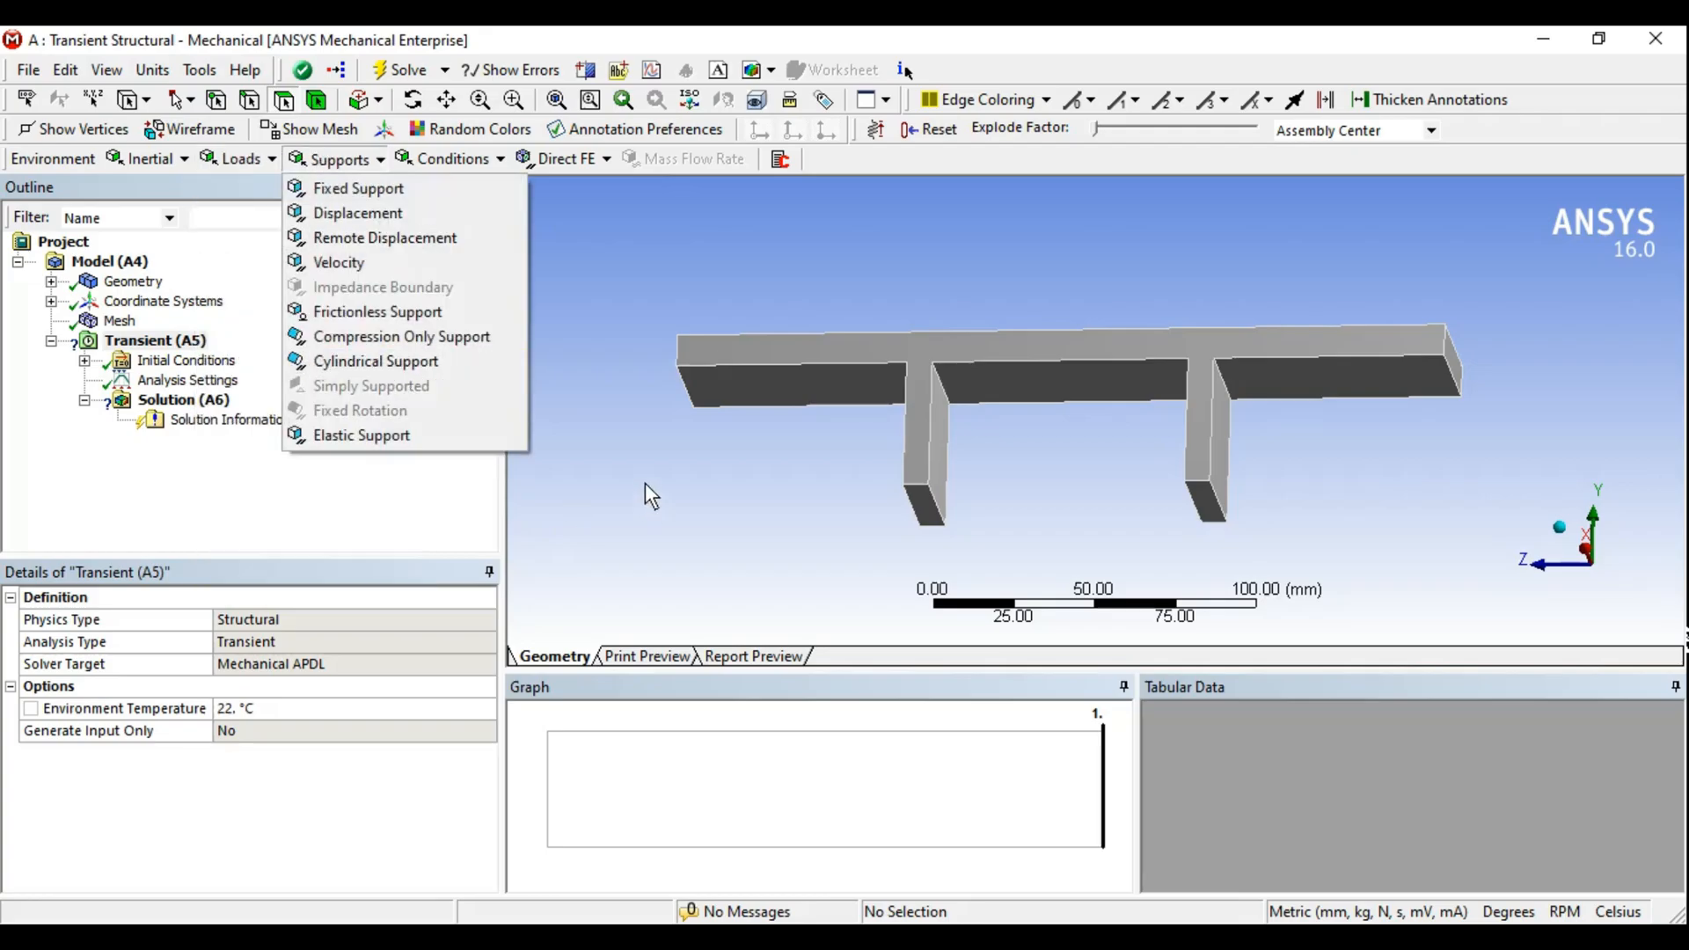
pyautogui.click(356, 188)
pyautogui.click(930, 513)
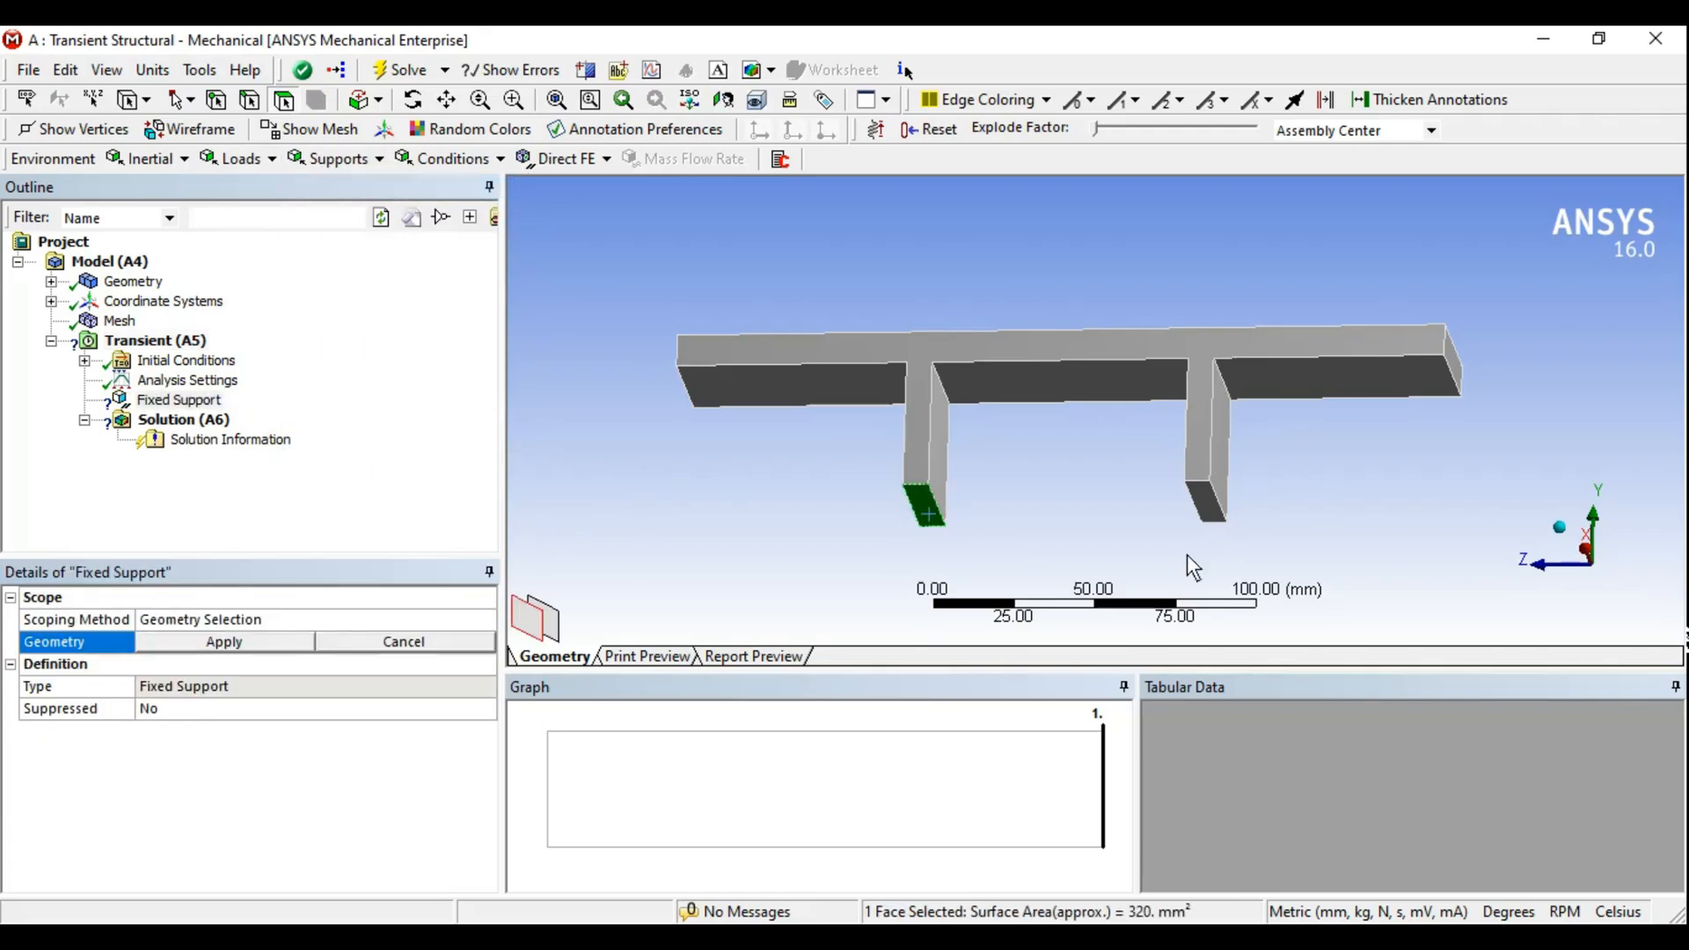
pyautogui.keyDown('ctrl'); pyautogui.click(1207, 508); pyautogui.keyUp('ctrl')
pyautogui.click(236, 642)
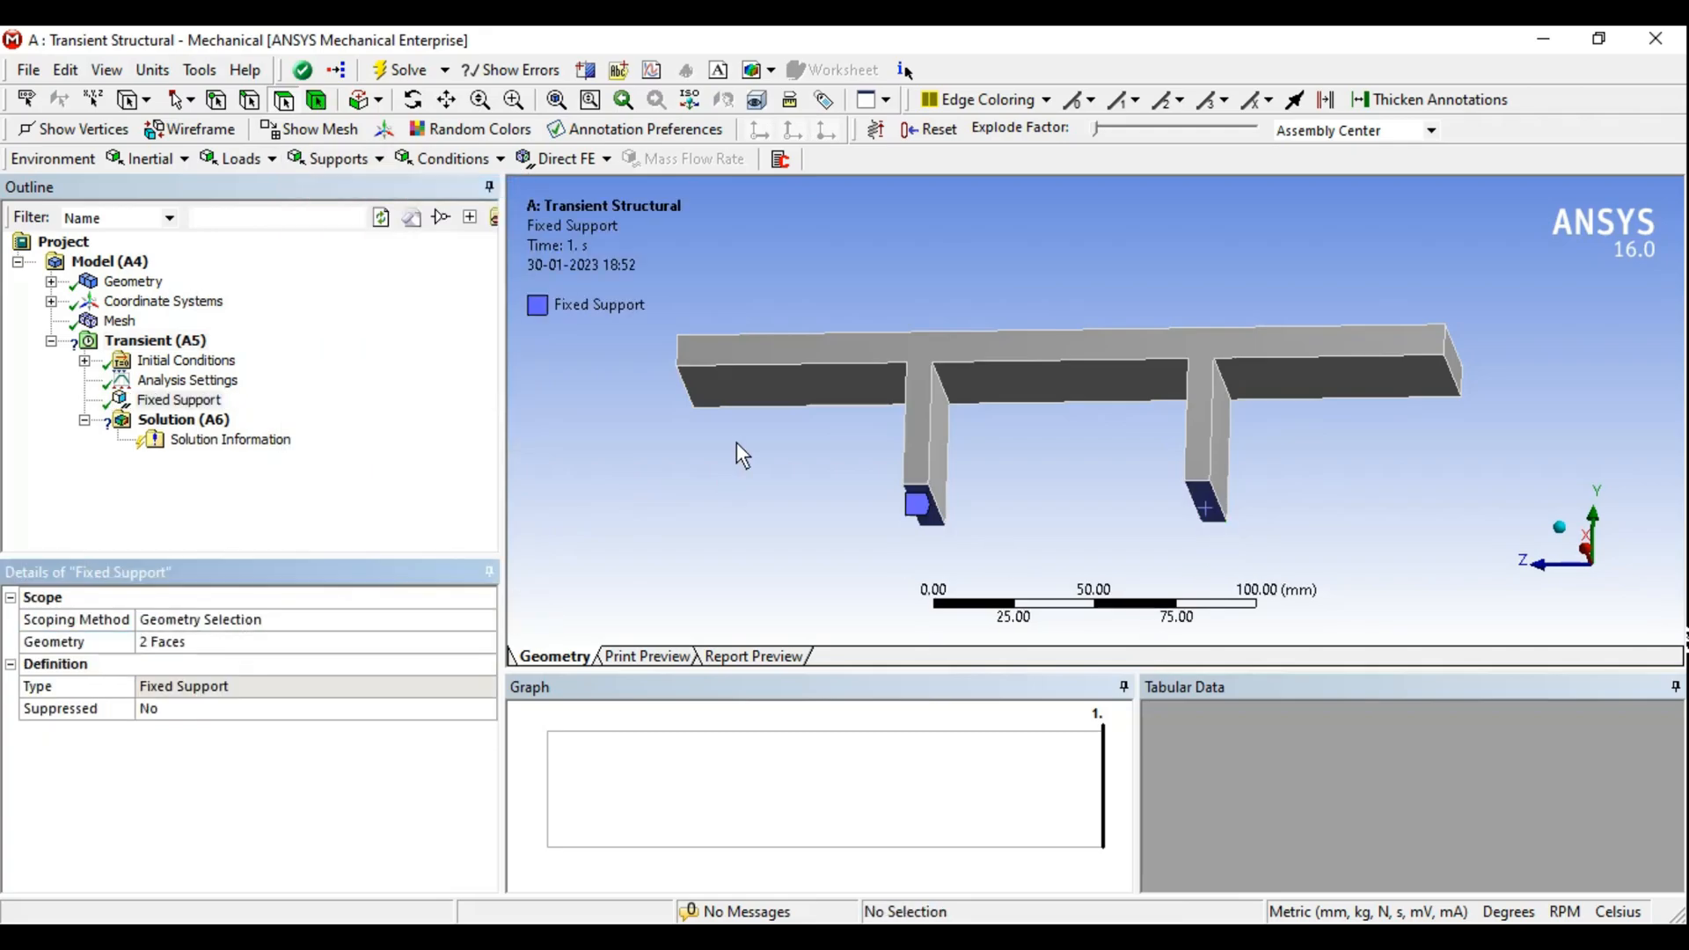
# Add a second fixed support on the lower edges at both ends of the bar
pyautogui.moveTo(1054, 313); pyautogui.dragTo(1136, 414, button='middle')
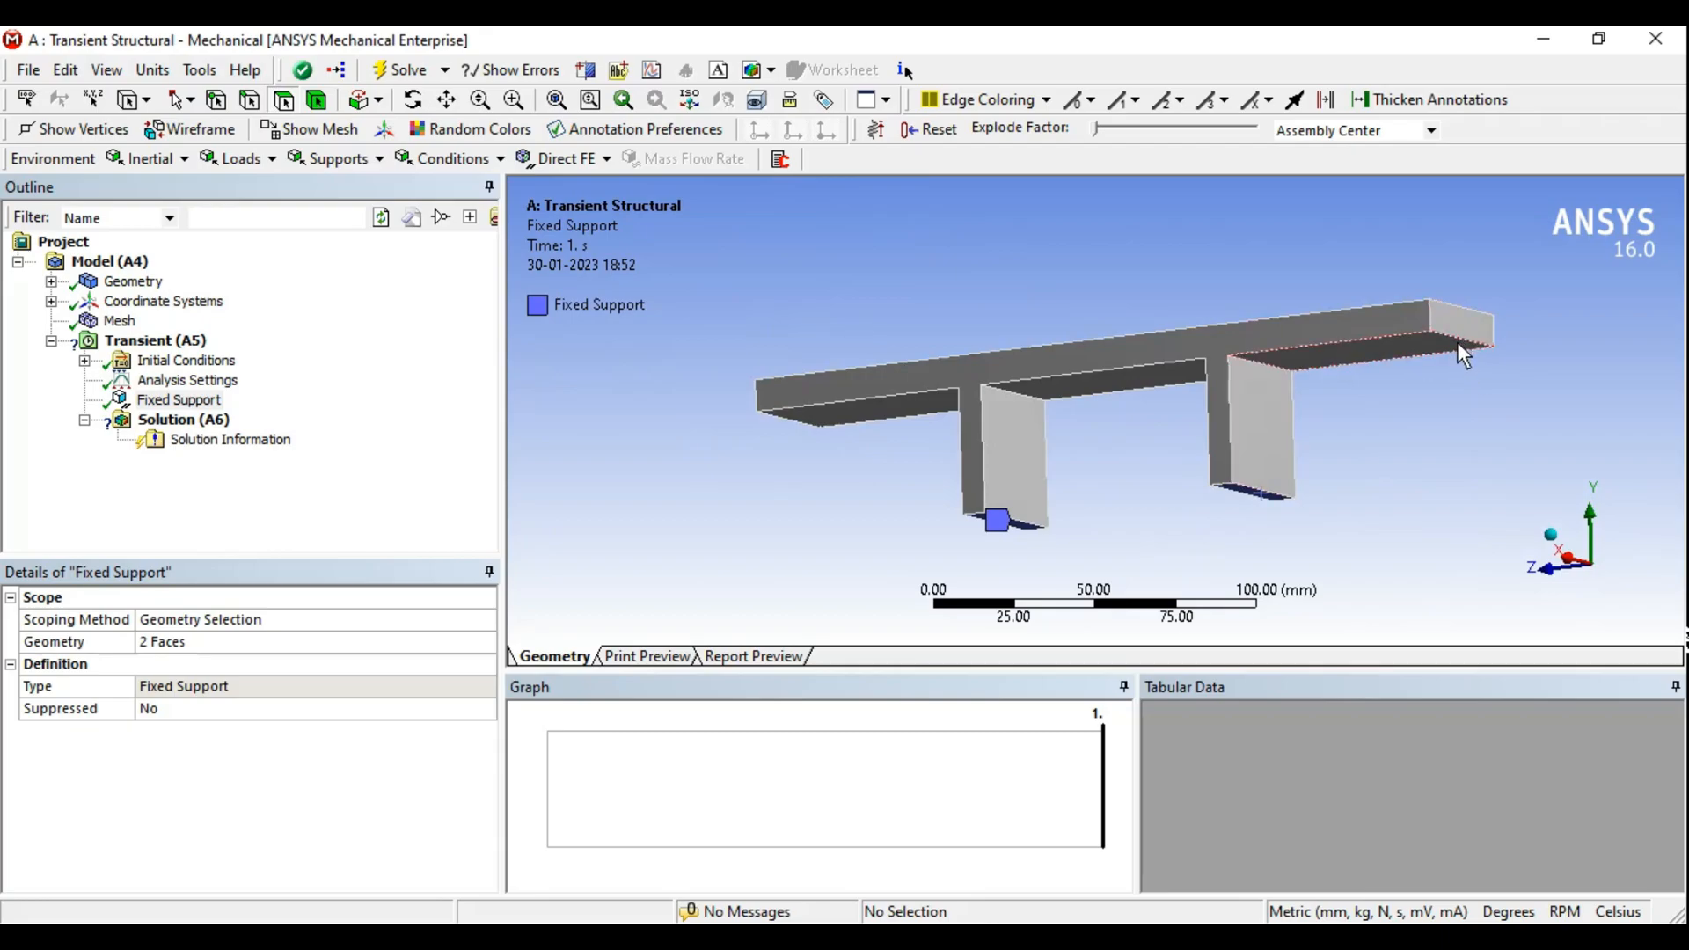
pyautogui.moveTo(1458, 341); pyautogui.dragTo(1110, 389, button='middle')
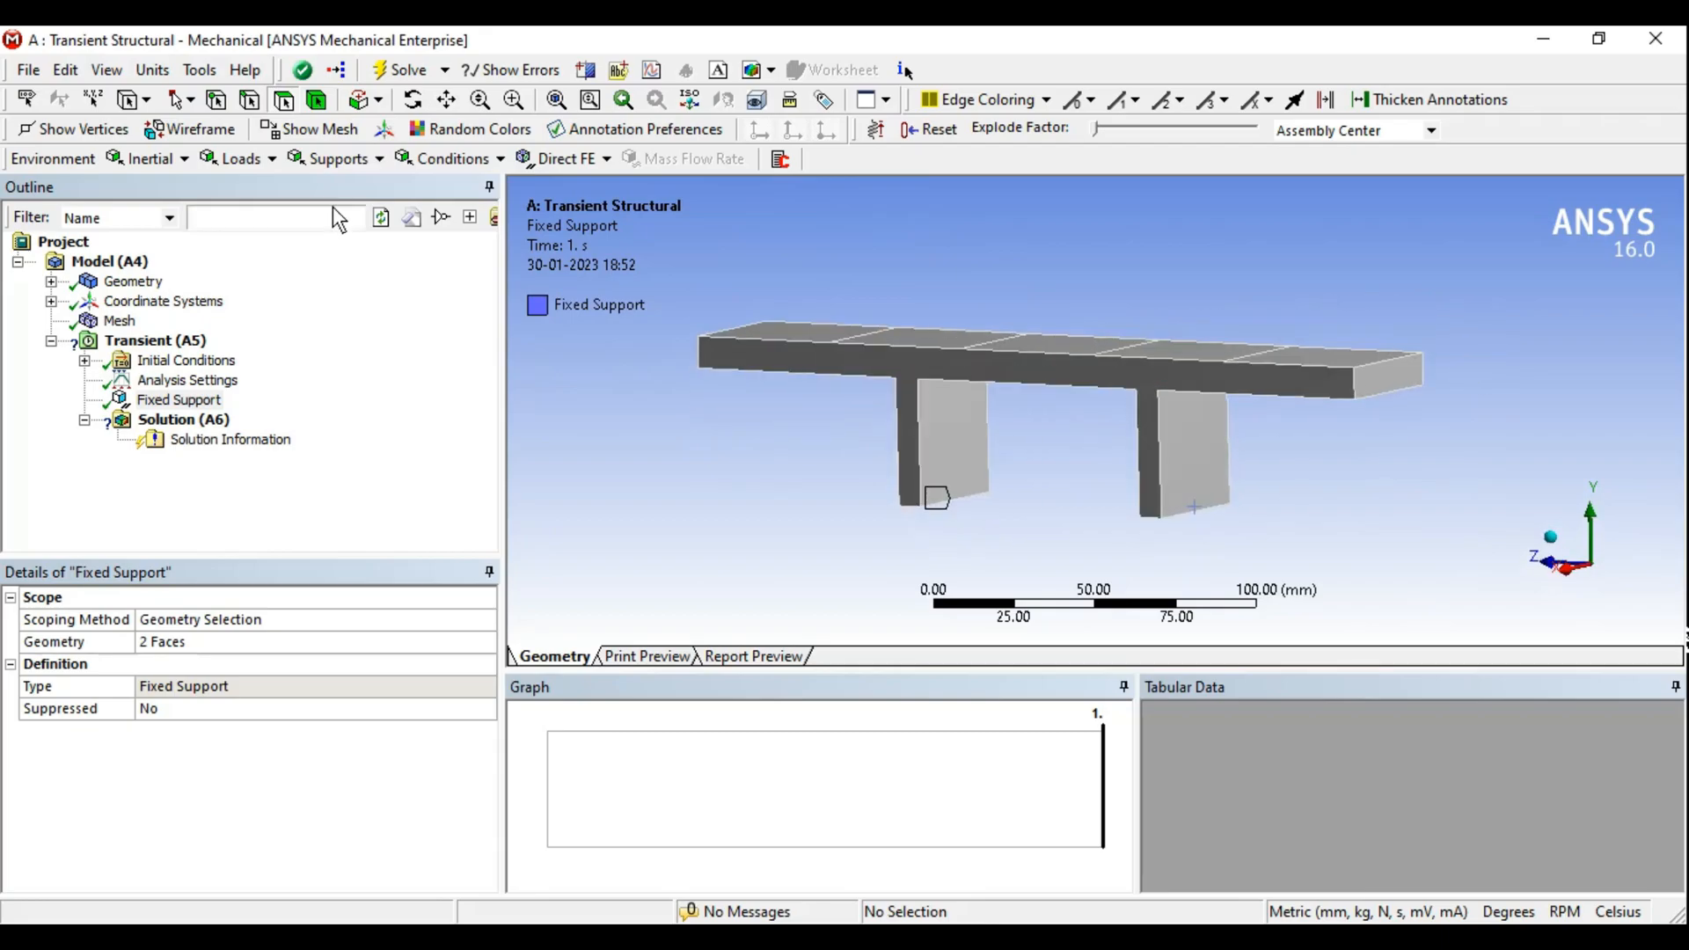
pyautogui.click(335, 158)
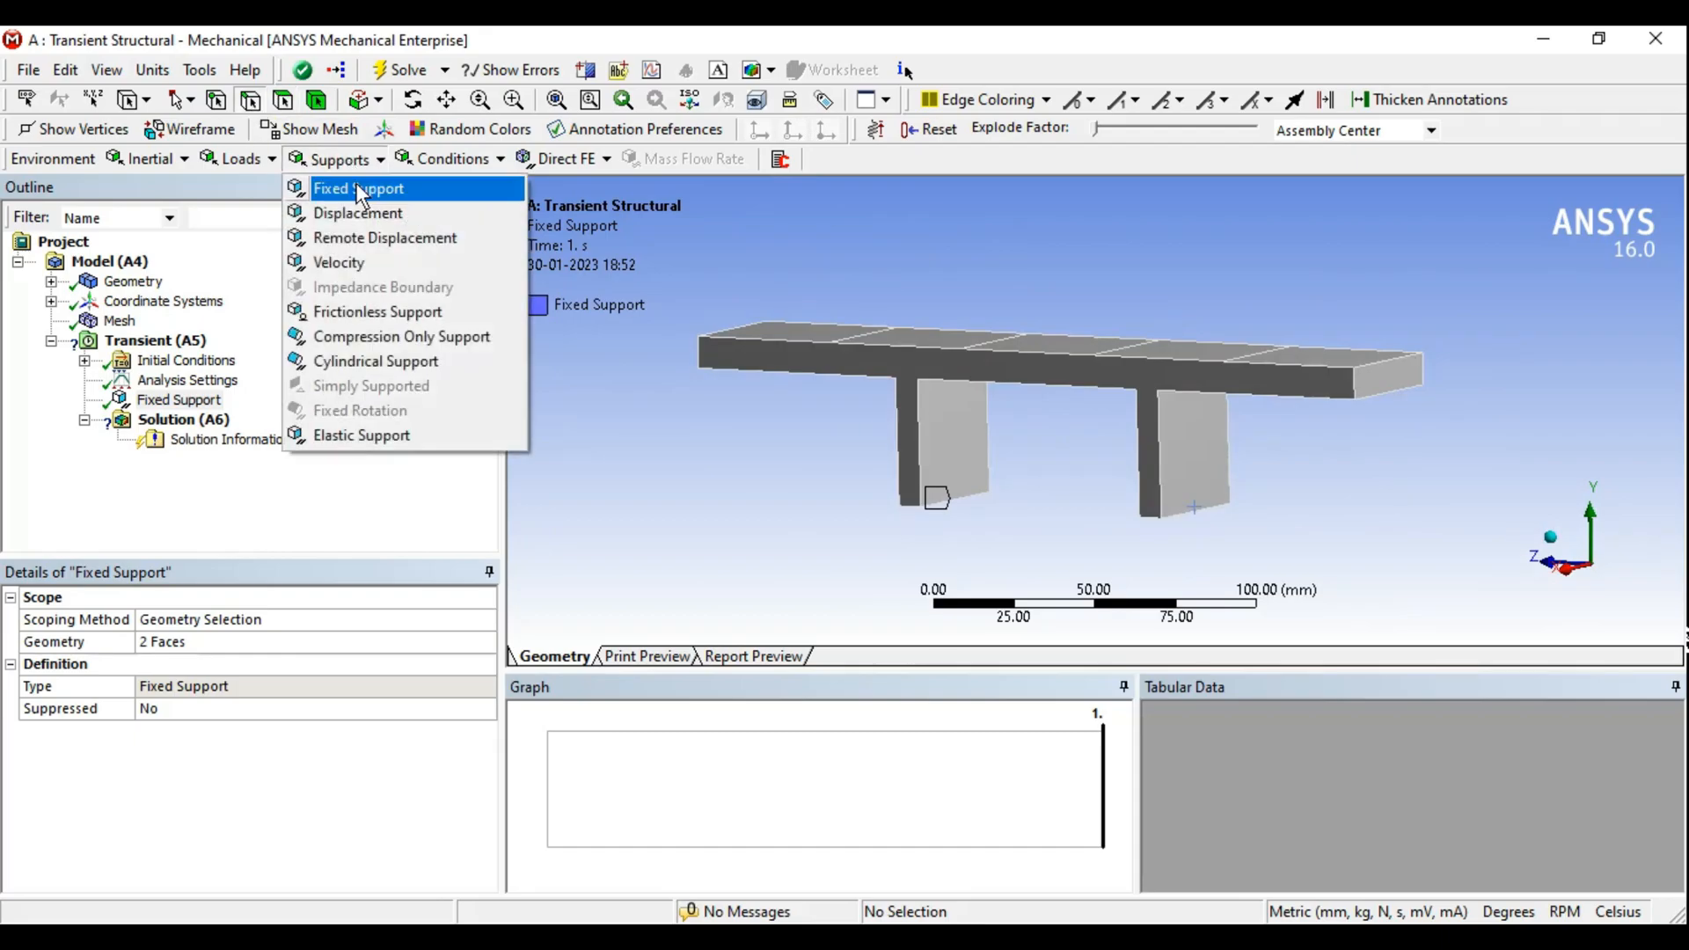
pyautogui.click(356, 188)
pyautogui.keyDown('ctrl'); pyautogui.moveTo(1311, 472); pyautogui.dragTo(1196, 441, button='middle'); pyautogui.keyUp('ctrl')
pyautogui.scroll(3, 1196, 441)
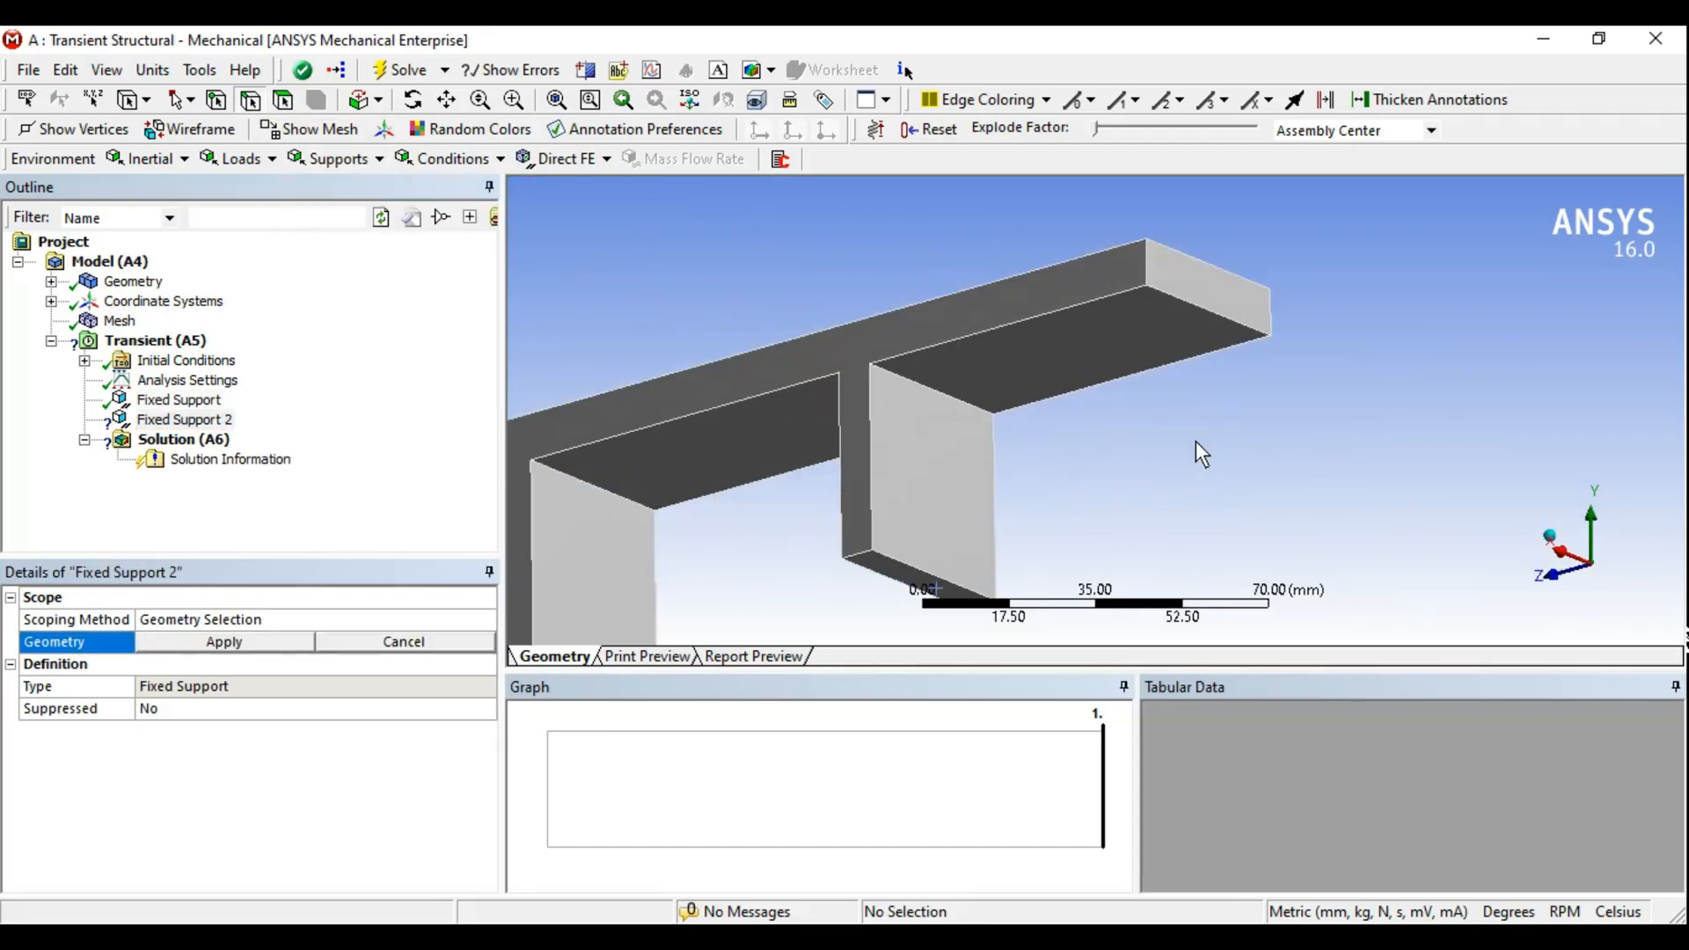
pyautogui.click(1227, 320)
pyautogui.scroll(-4, 1234, 445)
pyautogui.moveTo(929, 350); pyautogui.dragTo(805, 288, button='middle')
pyautogui.keyDown('ctrl'); pyautogui.click(771, 268); pyautogui.keyUp('ctrl')
pyautogui.moveTo(1121, 314)
pyautogui.mouseDown(button='middle')
pyautogui.moveTo(857, 299)
pyautogui.moveTo(838, 324)
pyautogui.mouseUp(button='middle')
pyautogui.click(216, 641)
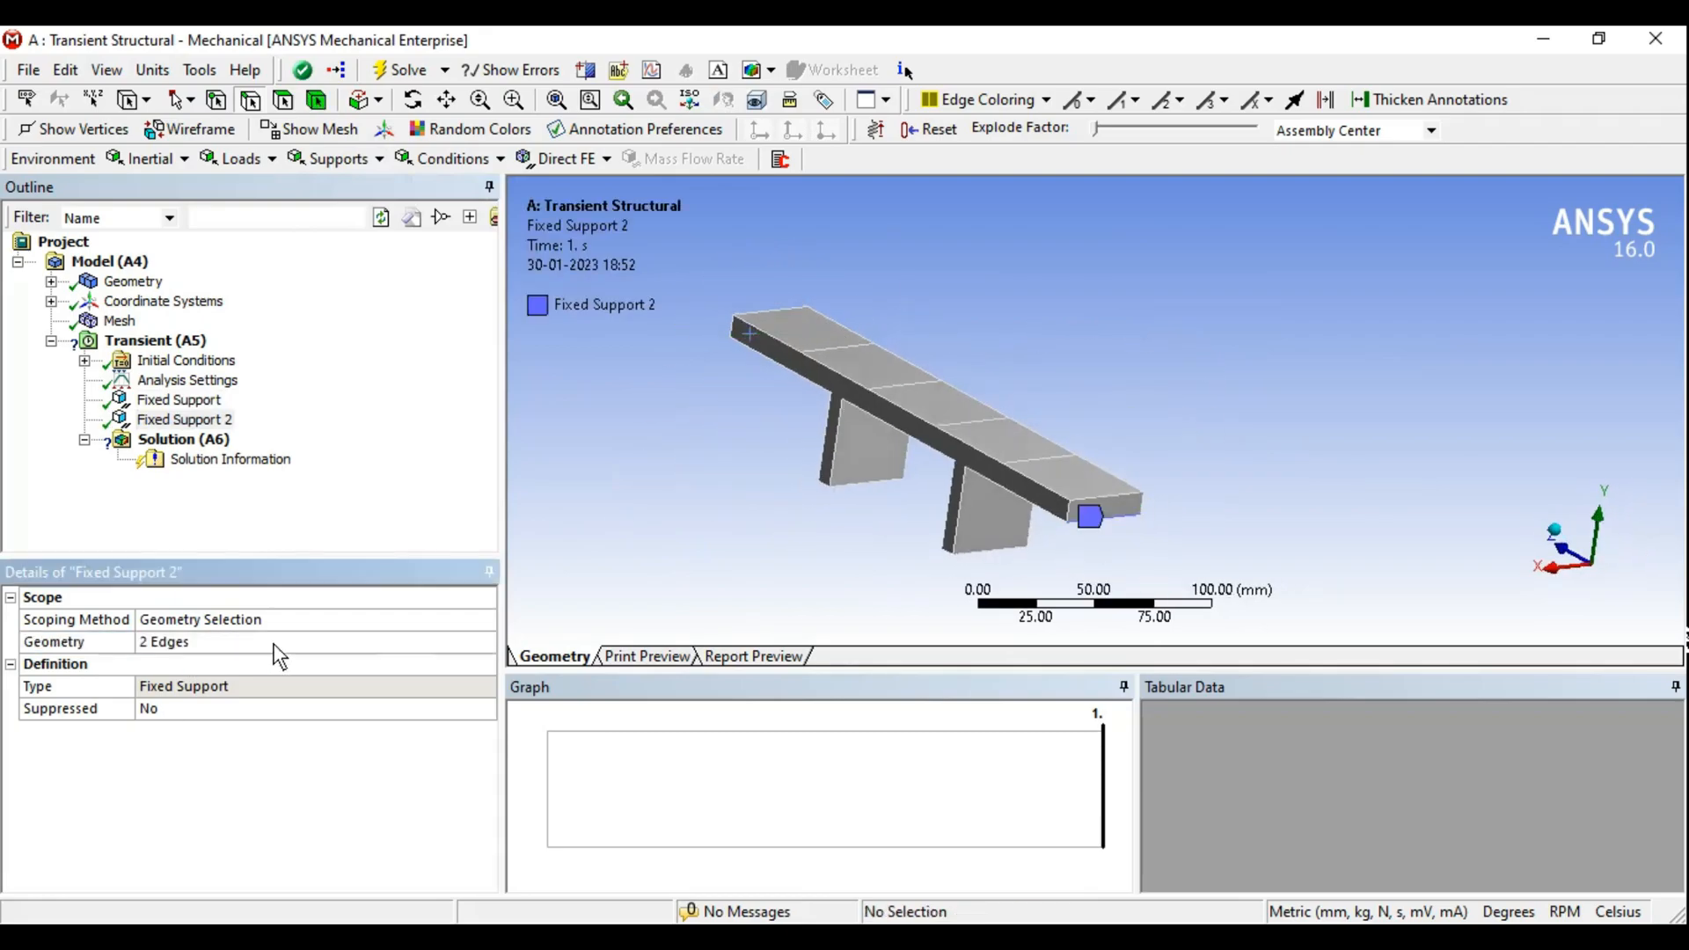
# Review where the two fixed supports act on the legs and on the bar's end edges
pyautogui.moveTo(1012, 505)
pyautogui.mouseDown(button='middle')
pyautogui.moveTo(1016, 464)
pyautogui.moveTo(764, 439)
pyautogui.mouseUp(button='middle')
pyautogui.click(180, 400)
pyautogui.click(183, 420)
pyautogui.click(180, 400)
pyautogui.click(183, 420)
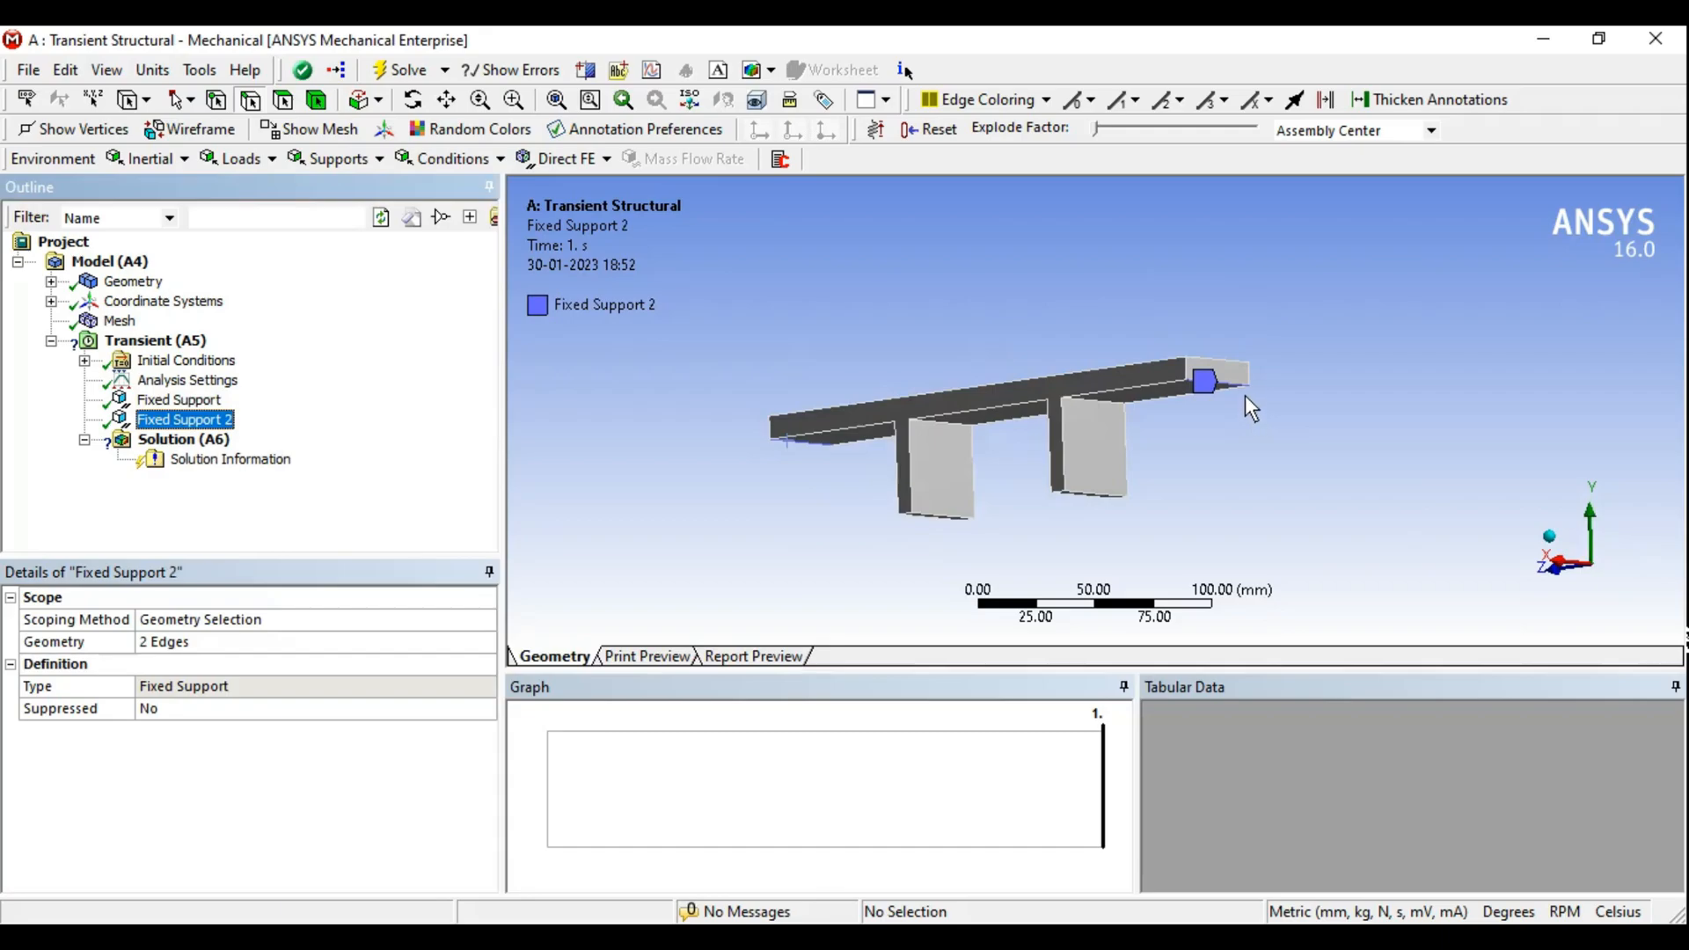
pyautogui.moveTo(894, 445); pyautogui.dragTo(1121, 421, button='middle')
pyautogui.scroll(5, 1126, 425)
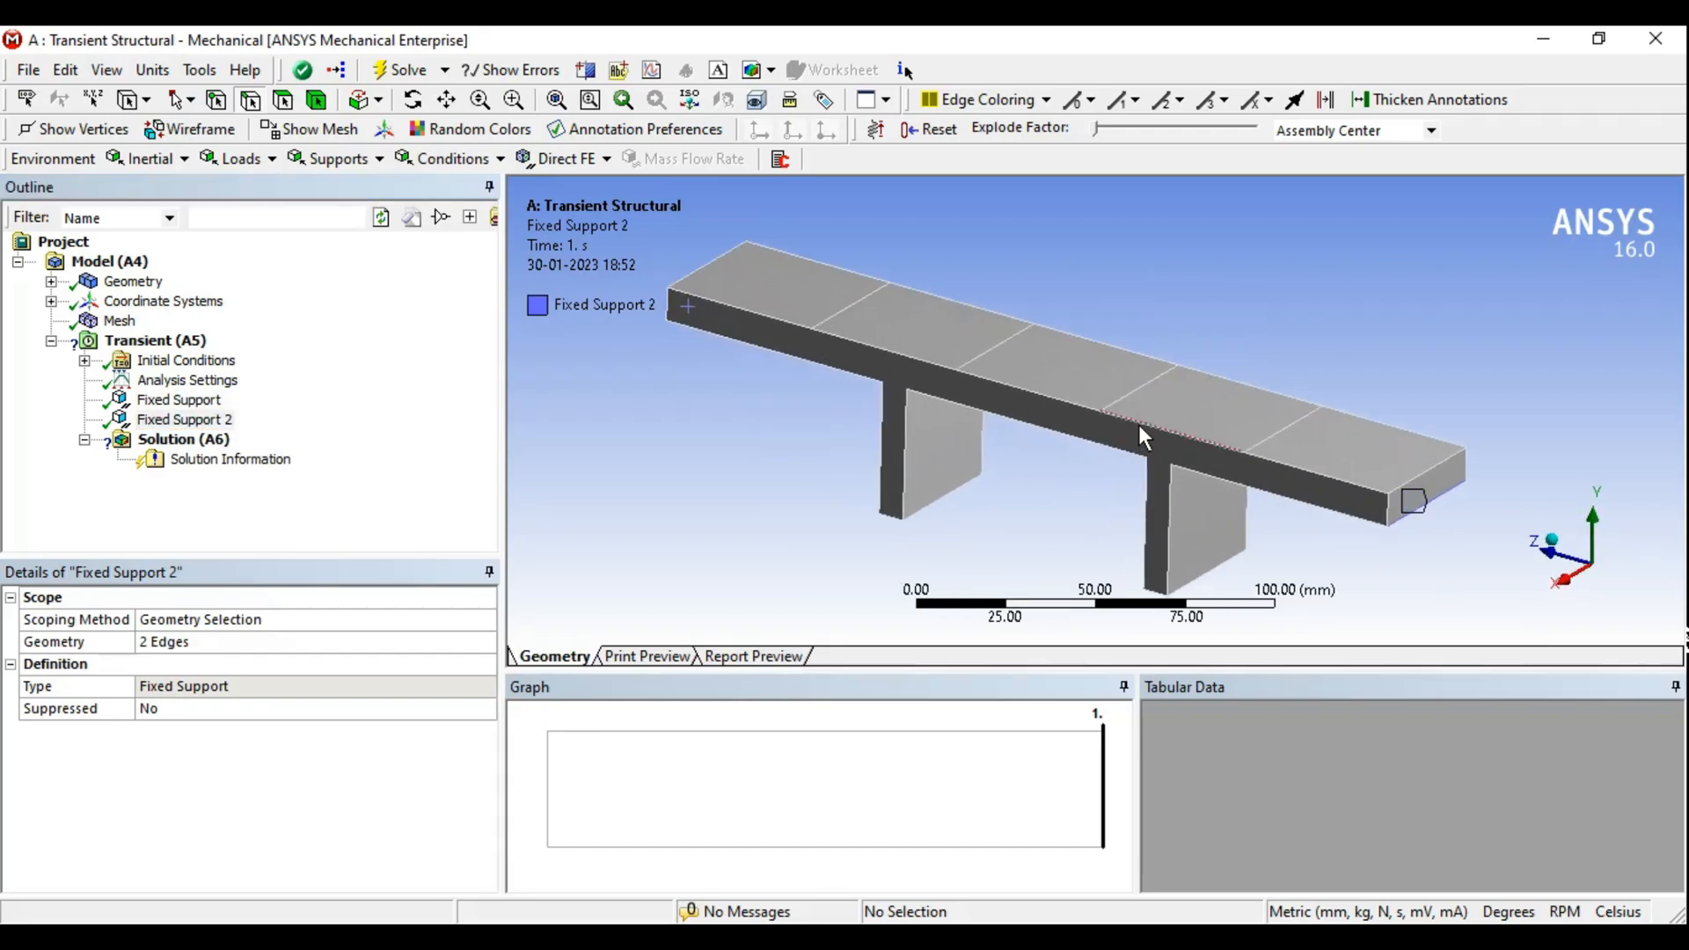
# Add a force to the Transient analysis on the imprinted top face at the end of the bar opposite the +Z direction
pyautogui.click(201, 343)
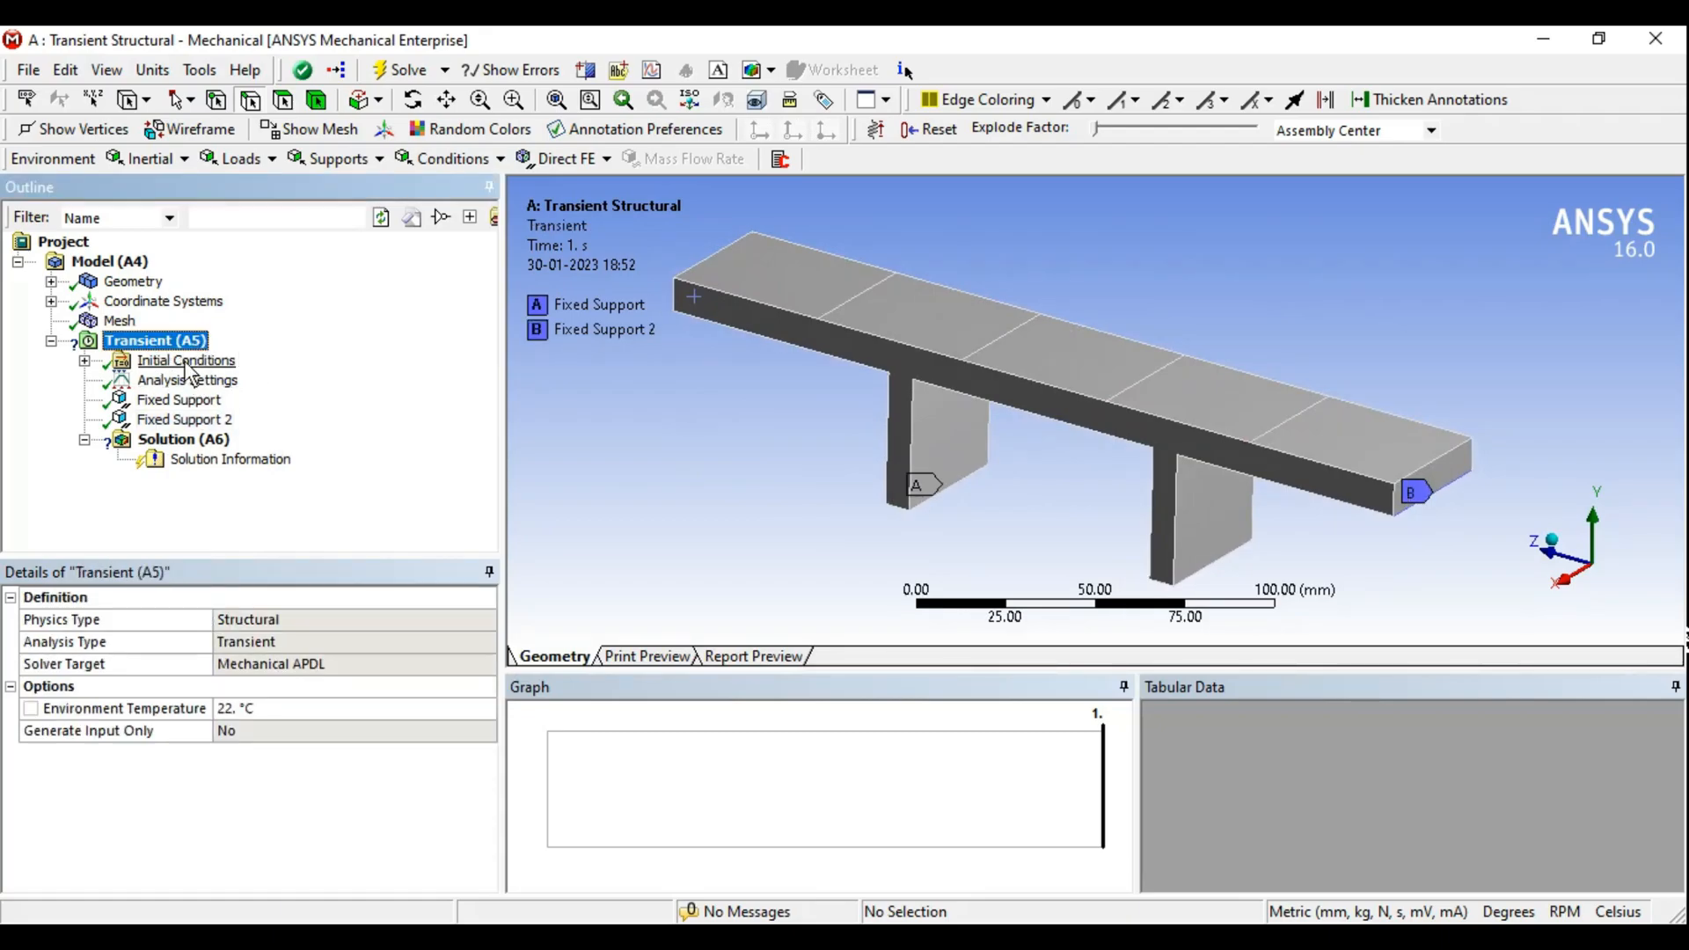
pyautogui.click(333, 159)
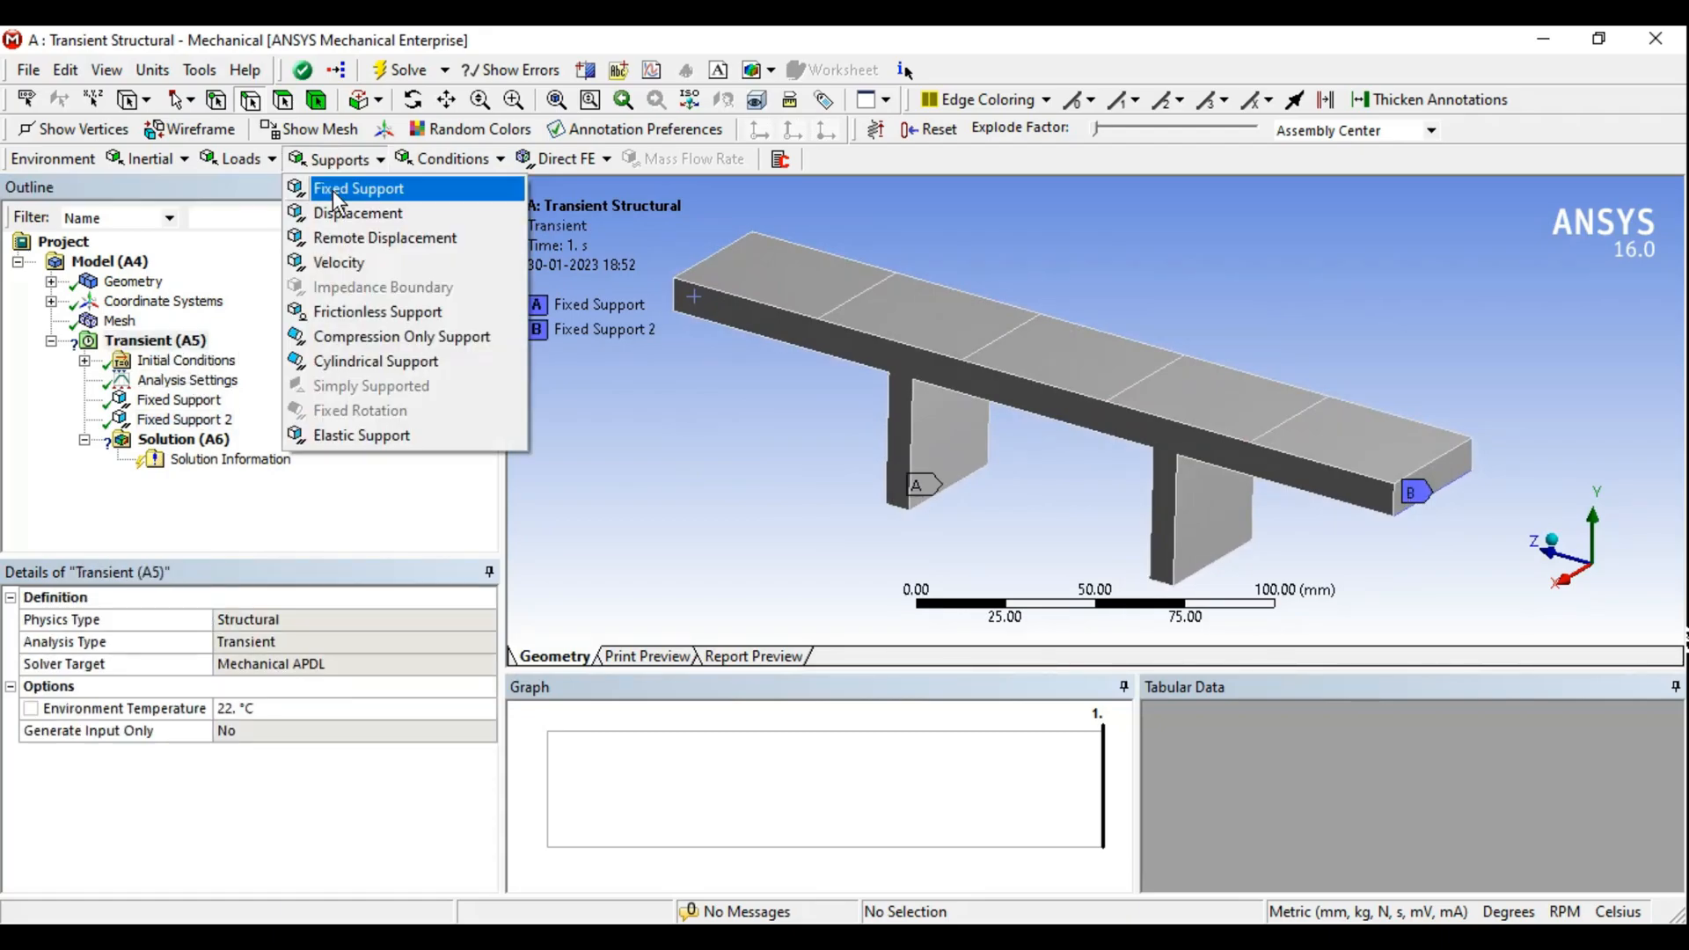
pyautogui.click(237, 159)
pyautogui.click(237, 159)
pyautogui.click(242, 262)
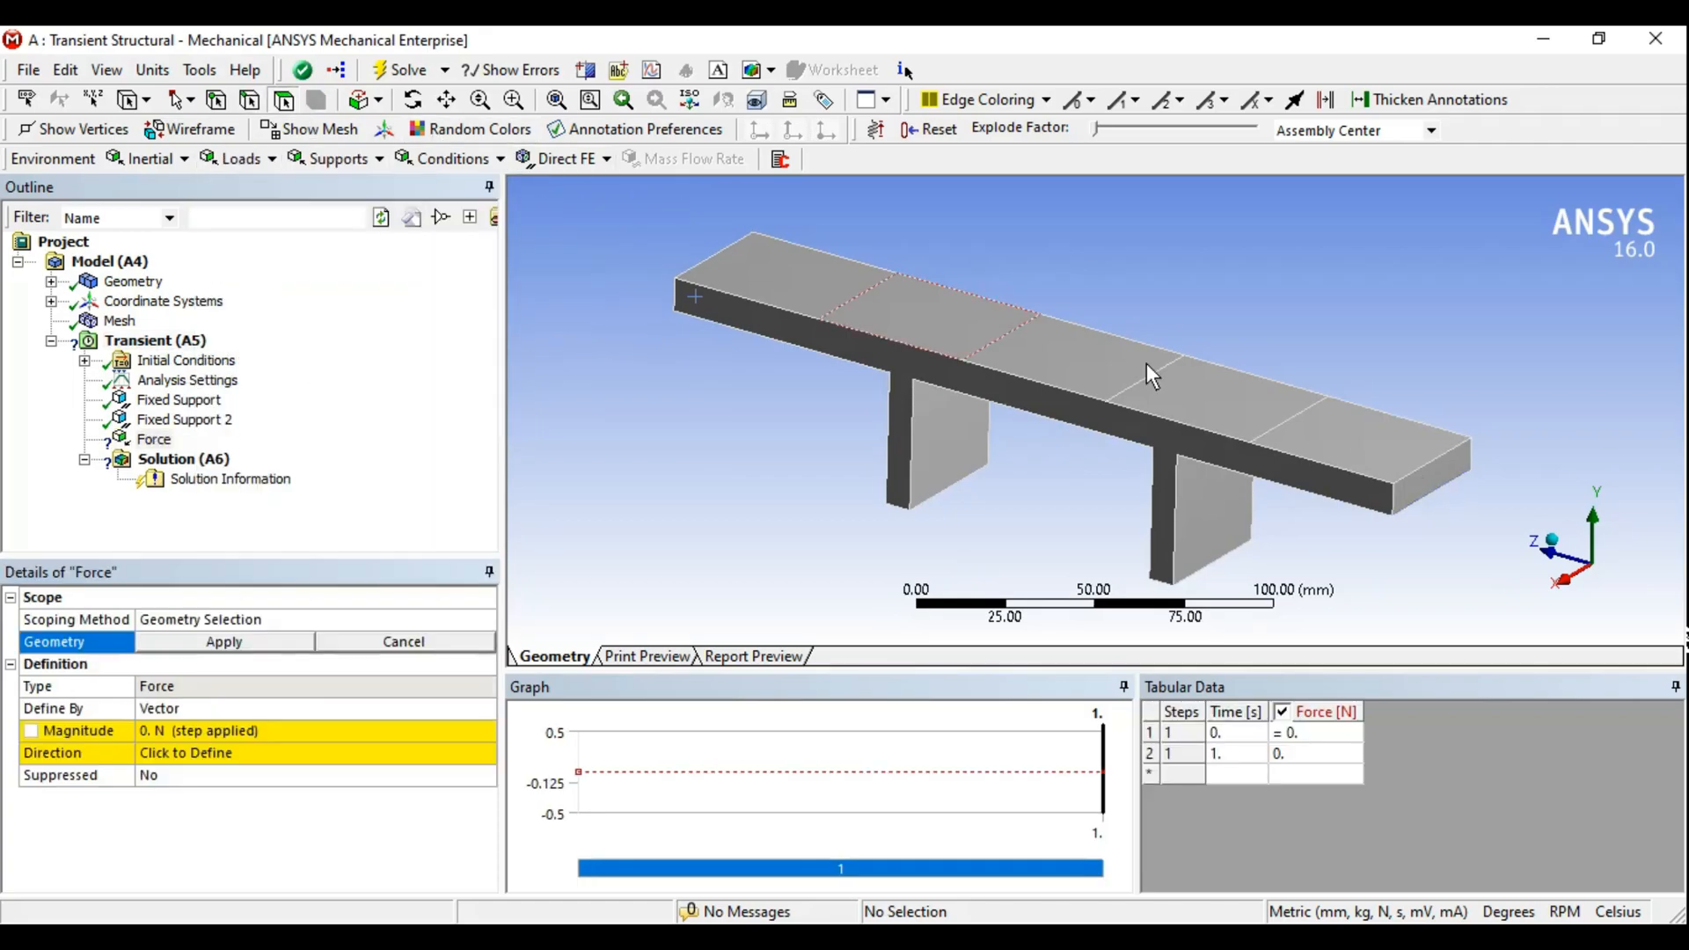
pyautogui.click(1372, 422)
pyautogui.moveTo(1011, 422); pyautogui.dragTo(1217, 526, button='middle')
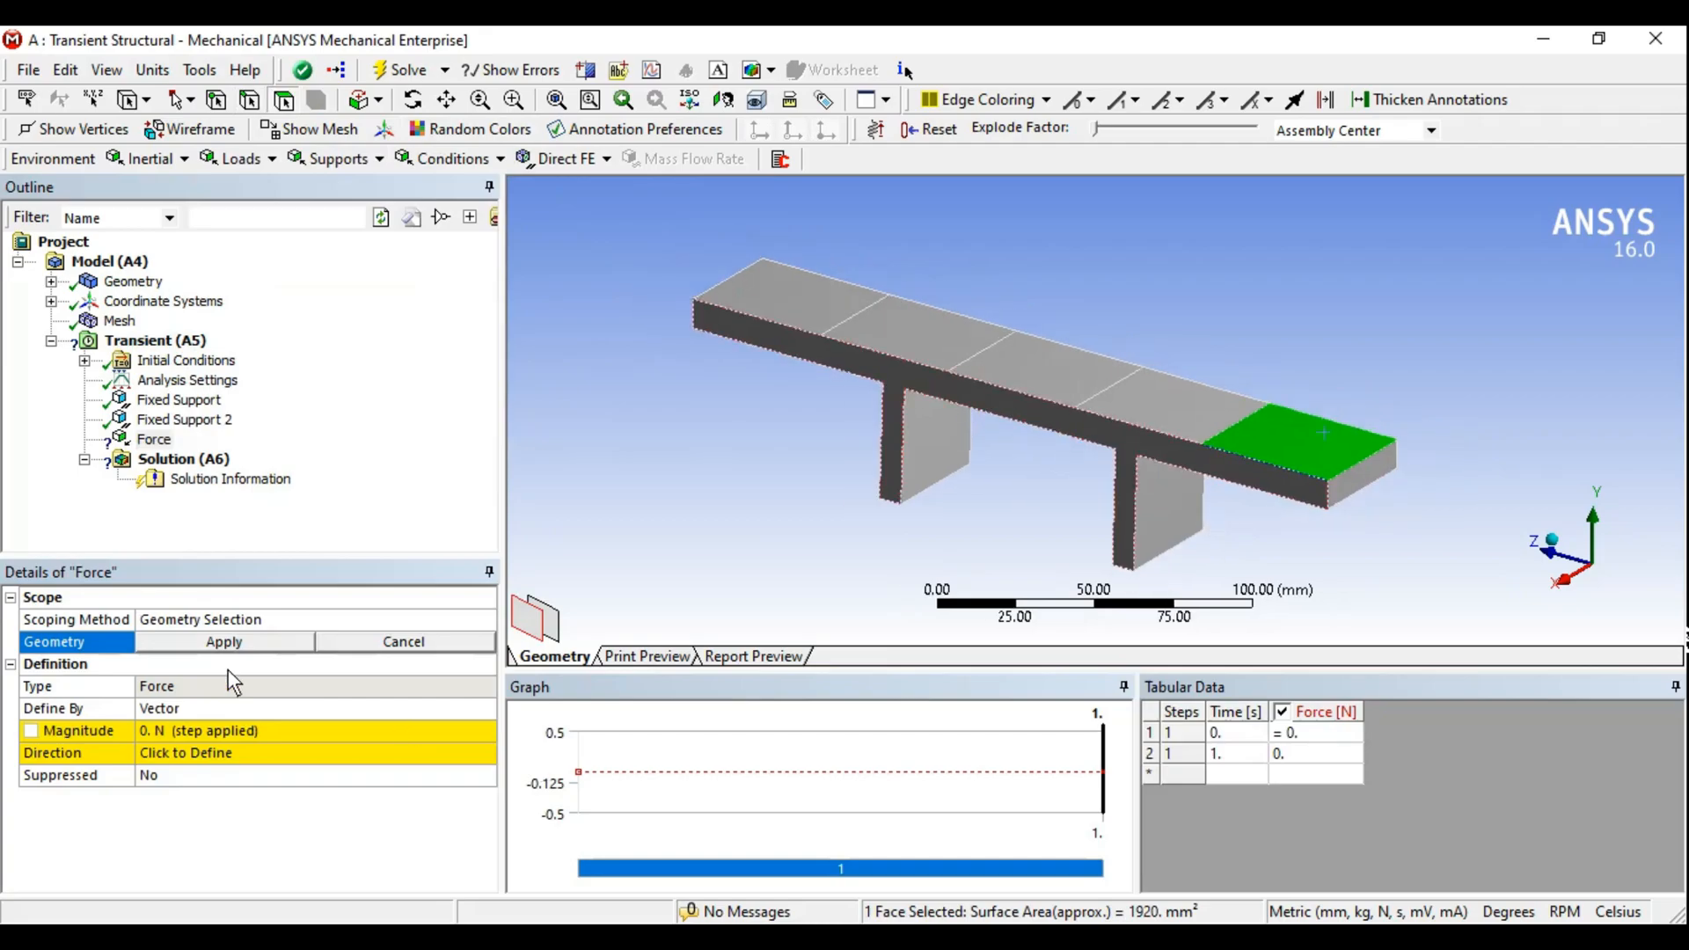
pyautogui.click(216, 642)
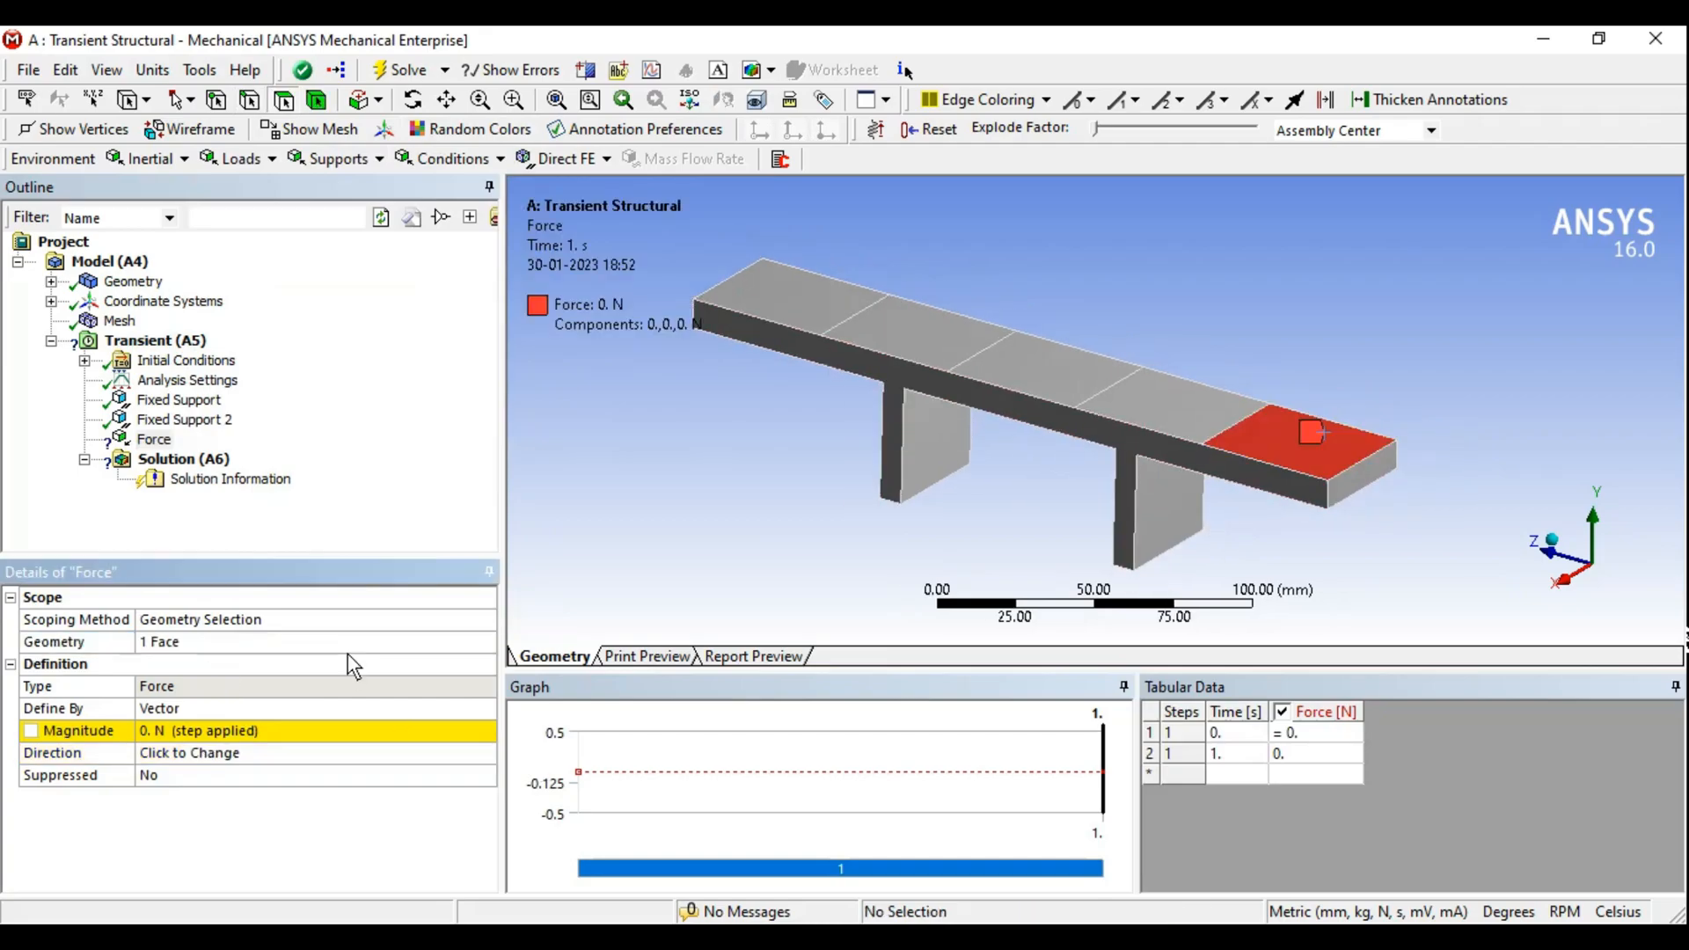
# Compare the Components and Vector options for defining the force, ending on Vector
pyautogui.click(215, 708)
pyautogui.click(486, 709)
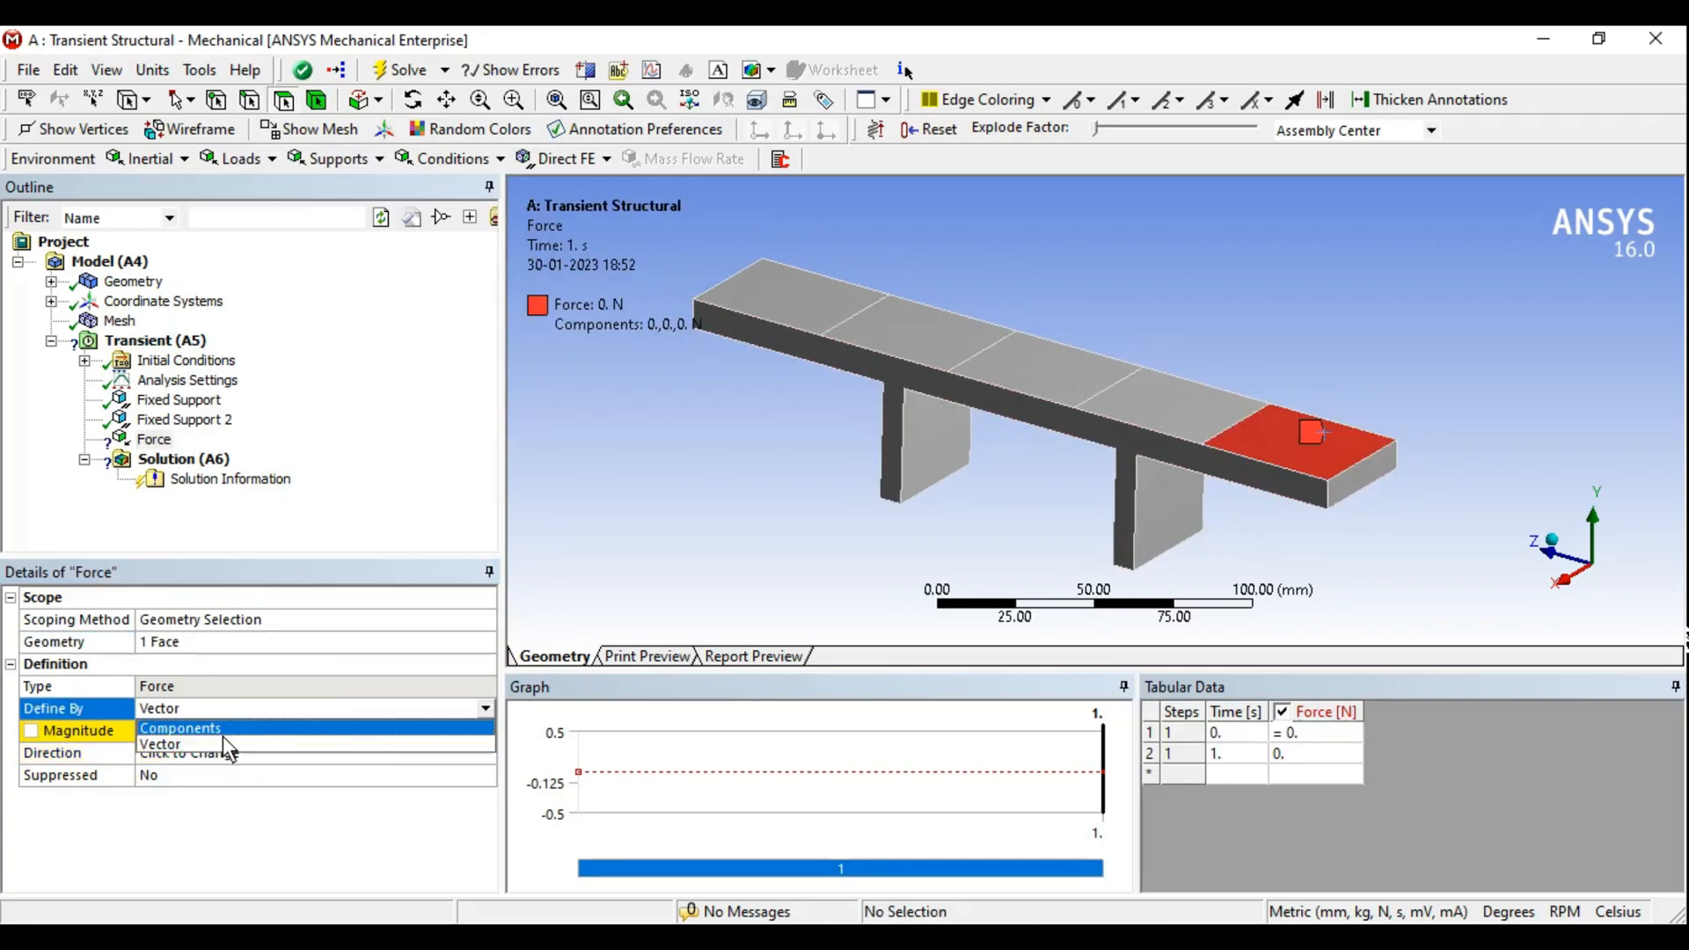
pyautogui.click(180, 730)
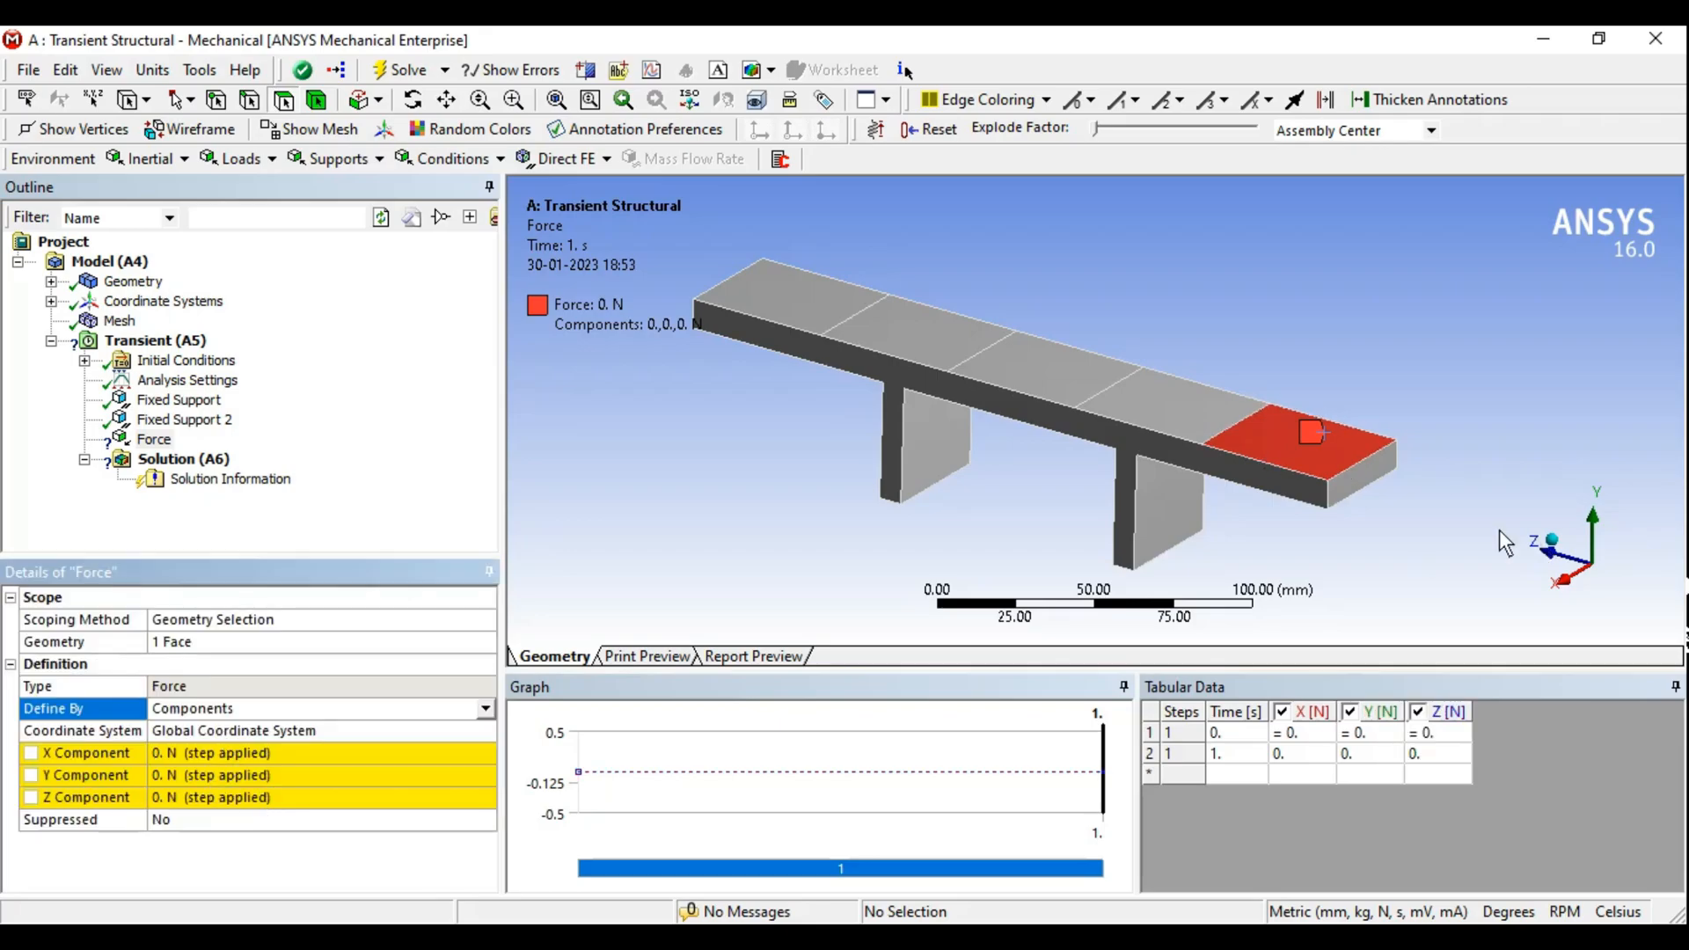
pyautogui.click(485, 709)
pyautogui.click(226, 747)
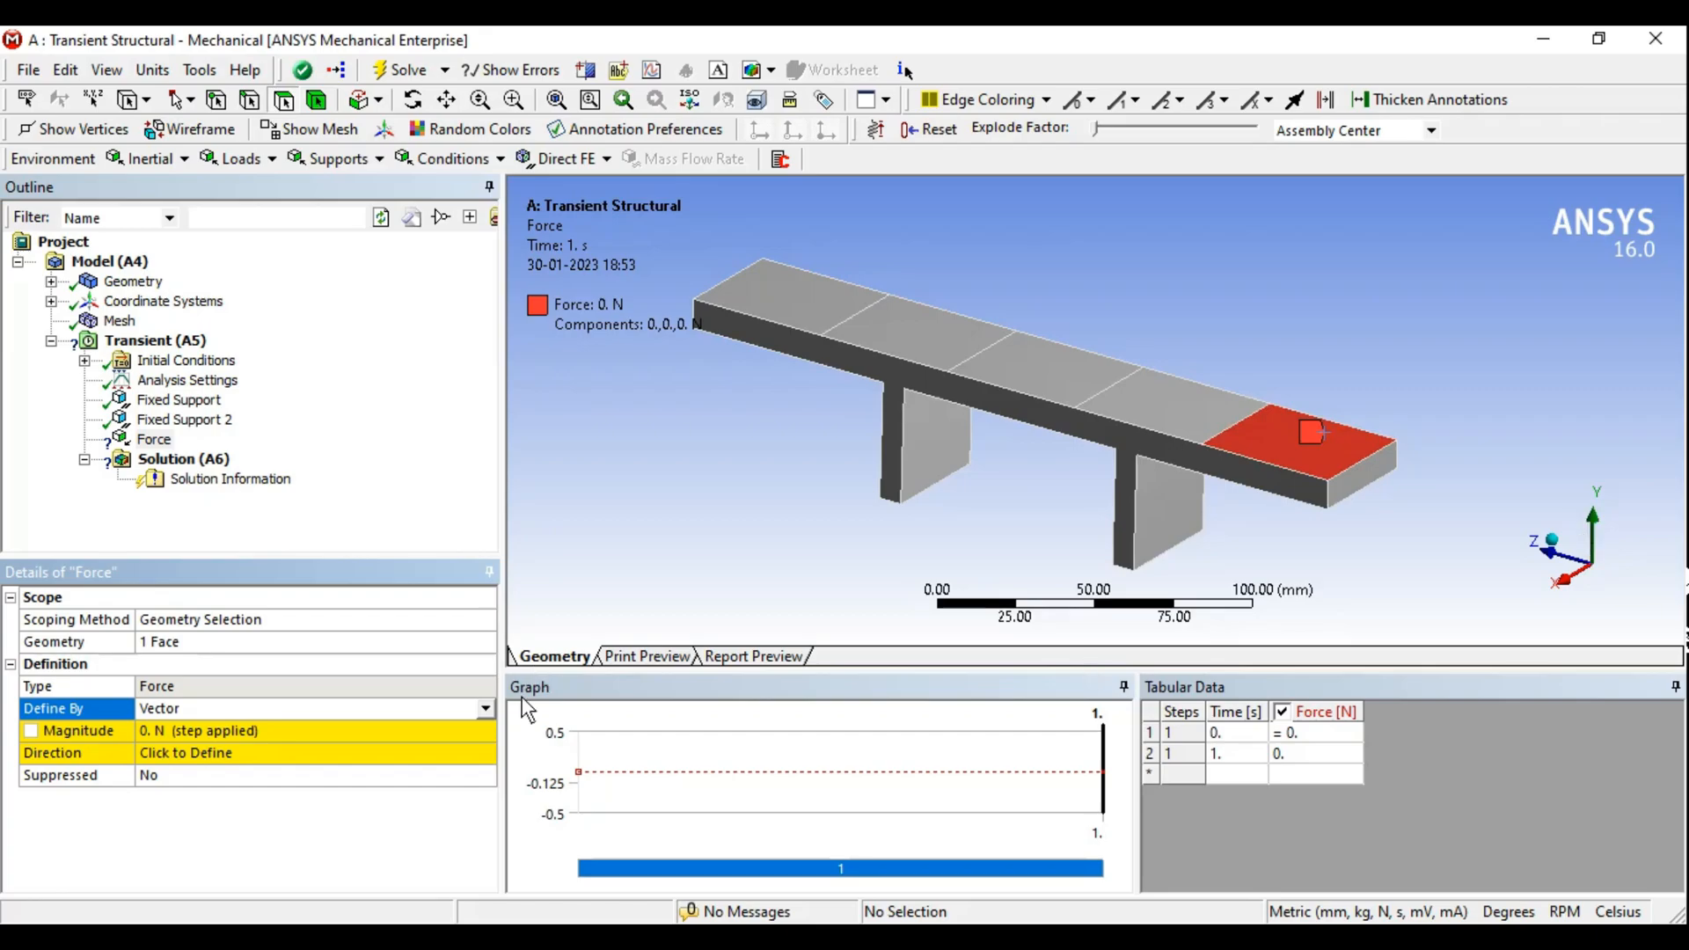
pyautogui.click(346, 710)
pyautogui.click(327, 728)
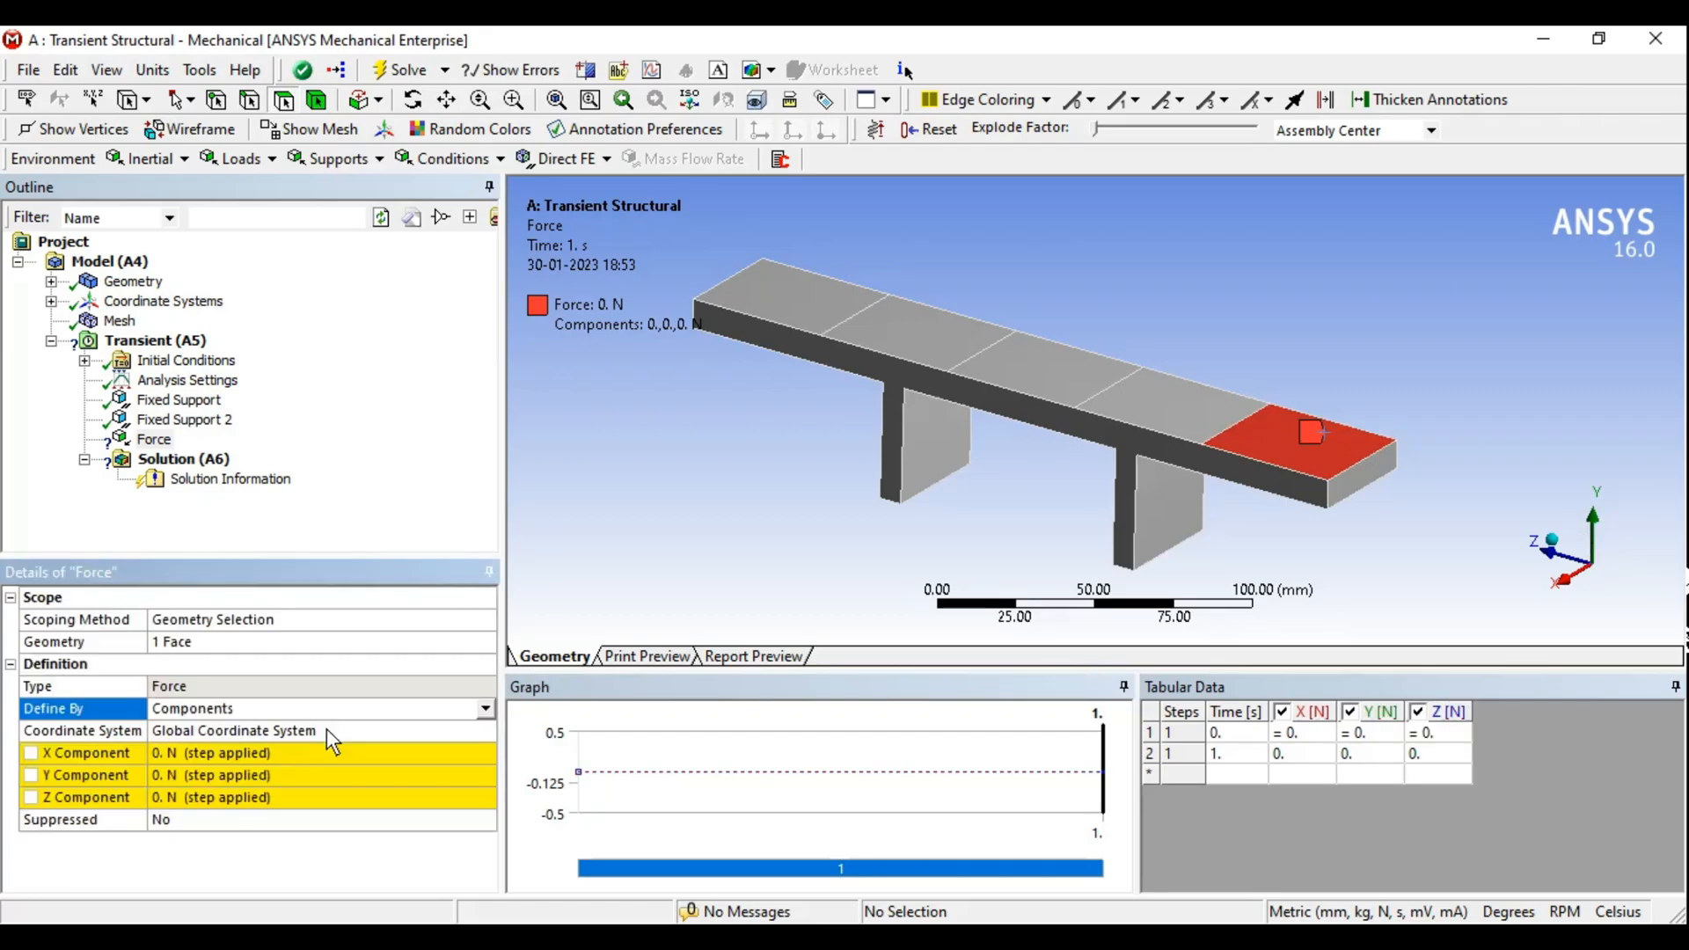
pyautogui.moveTo(1071, 432); pyautogui.dragTo(1086, 415, button='middle')
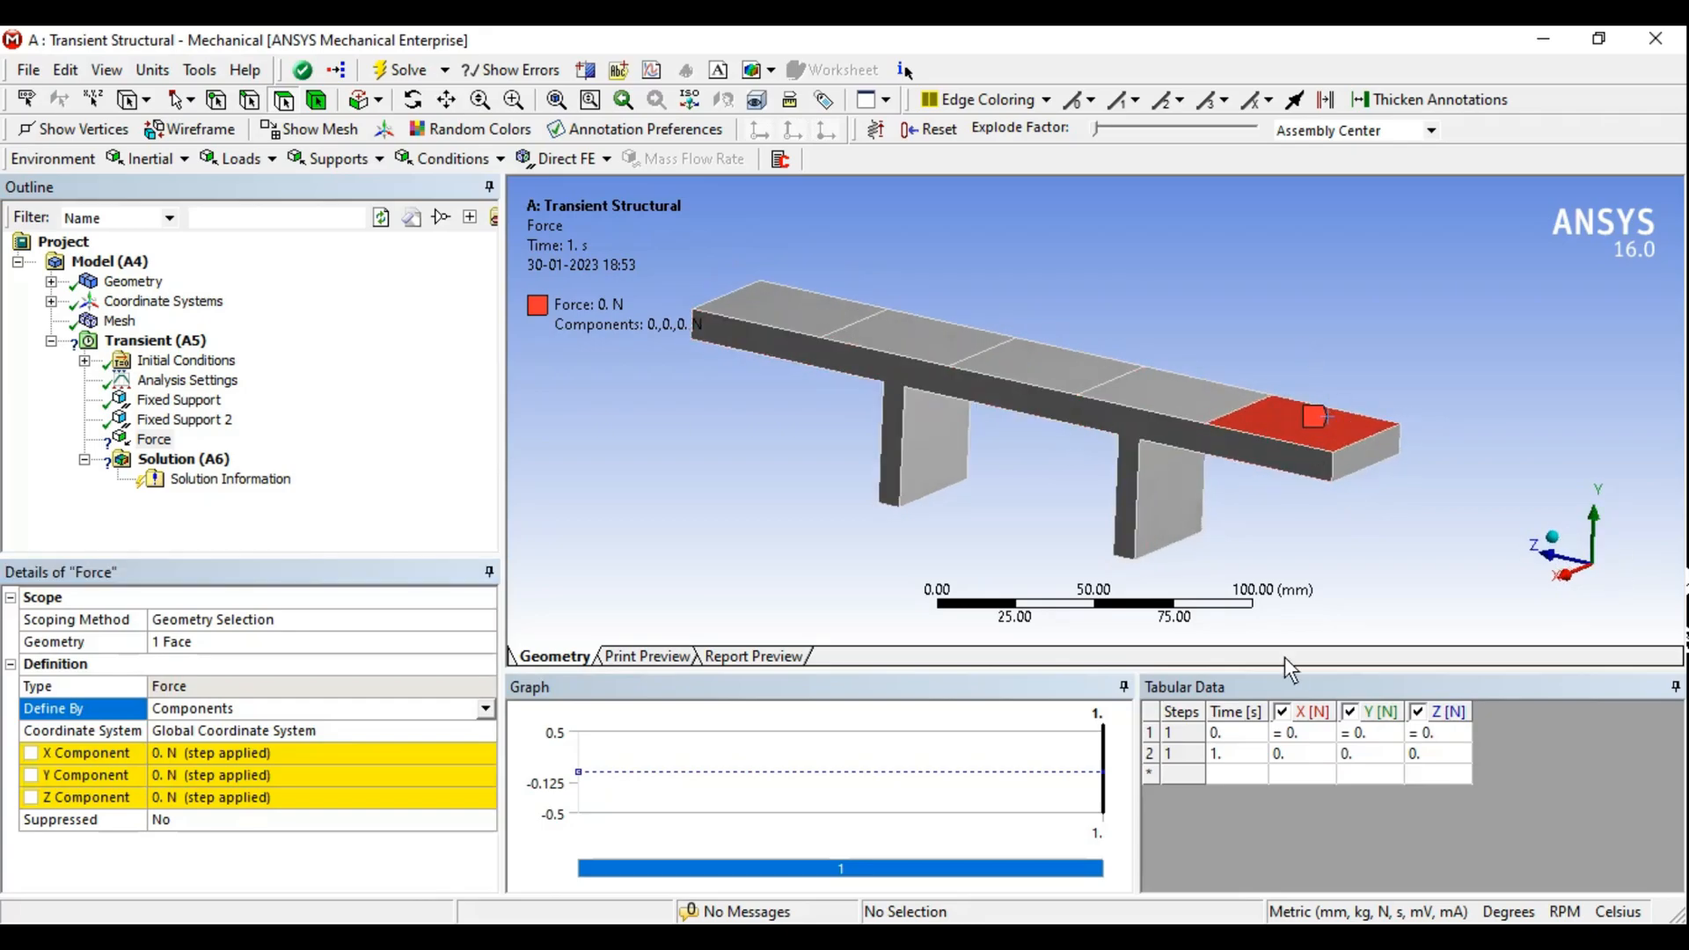
pyautogui.click(486, 710)
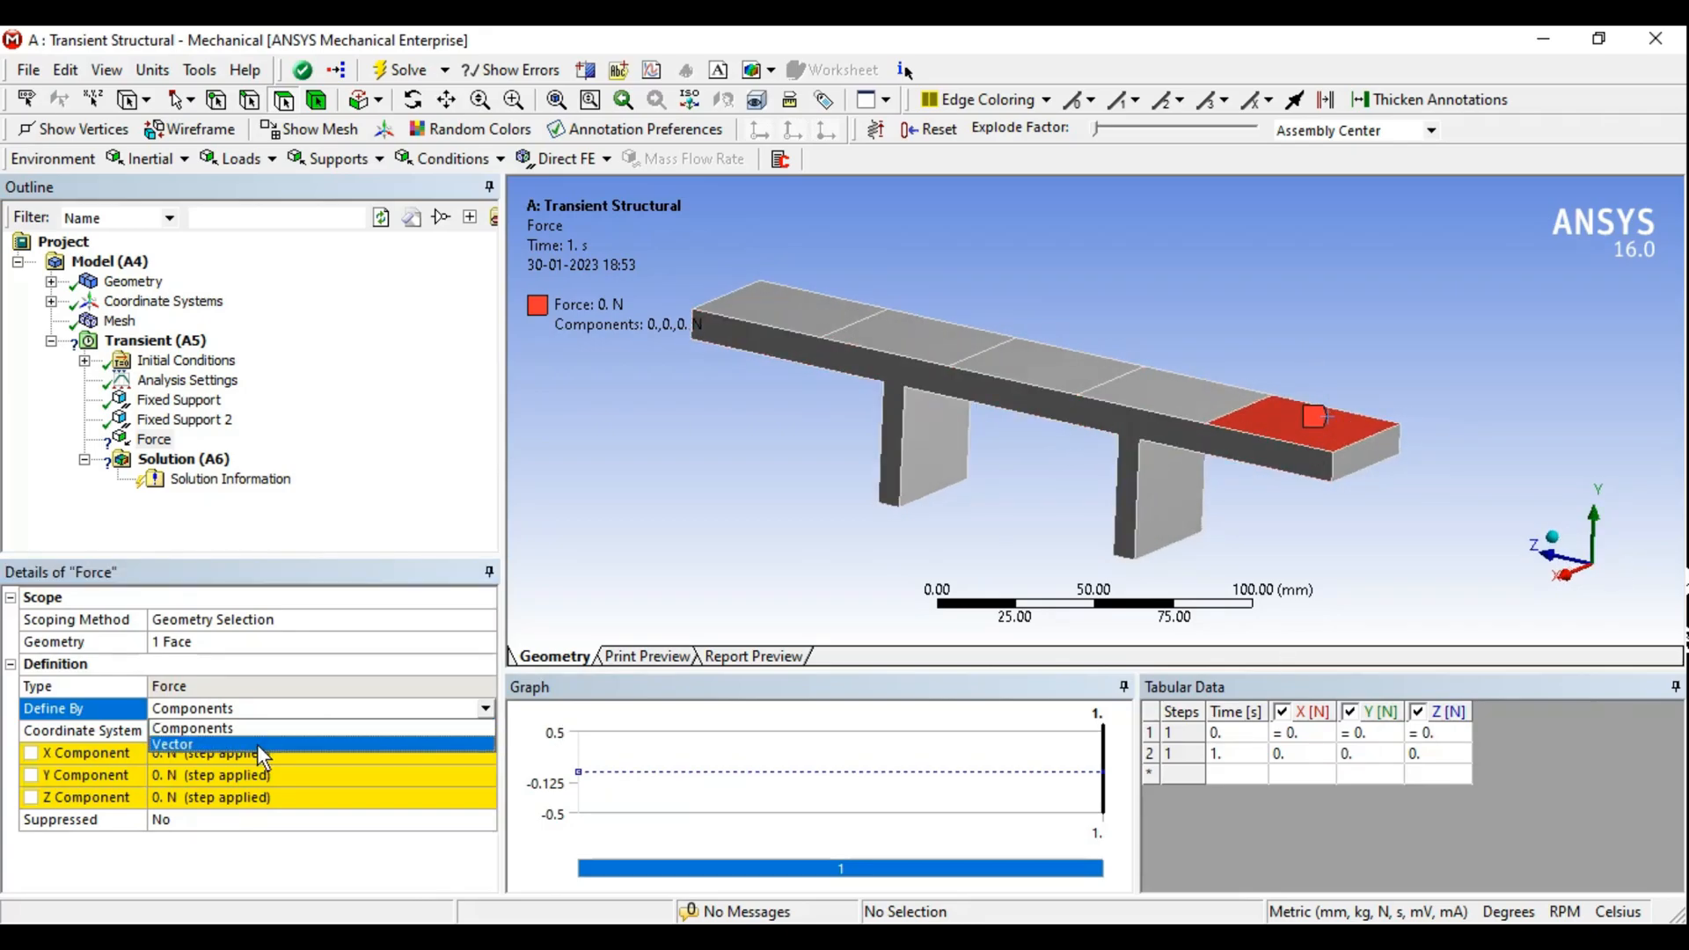
pyautogui.click(374, 744)
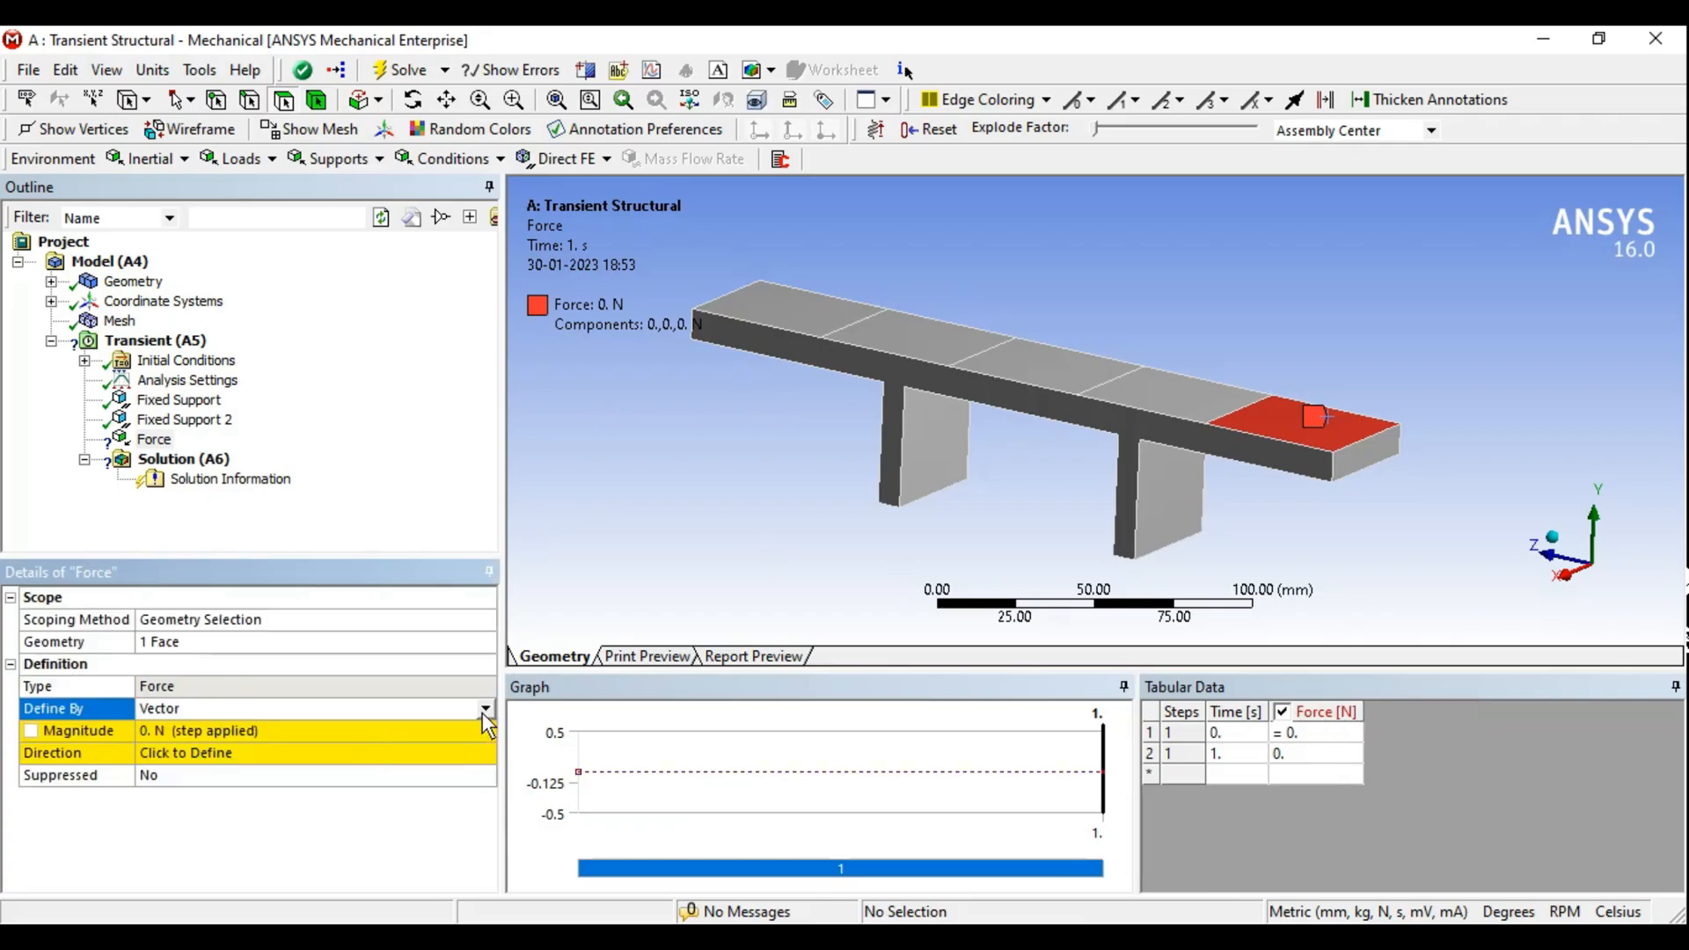
# Set the force magnitude to Tabular (Time) and enlarge the graph and tabular data area
pyautogui.click(421, 730)
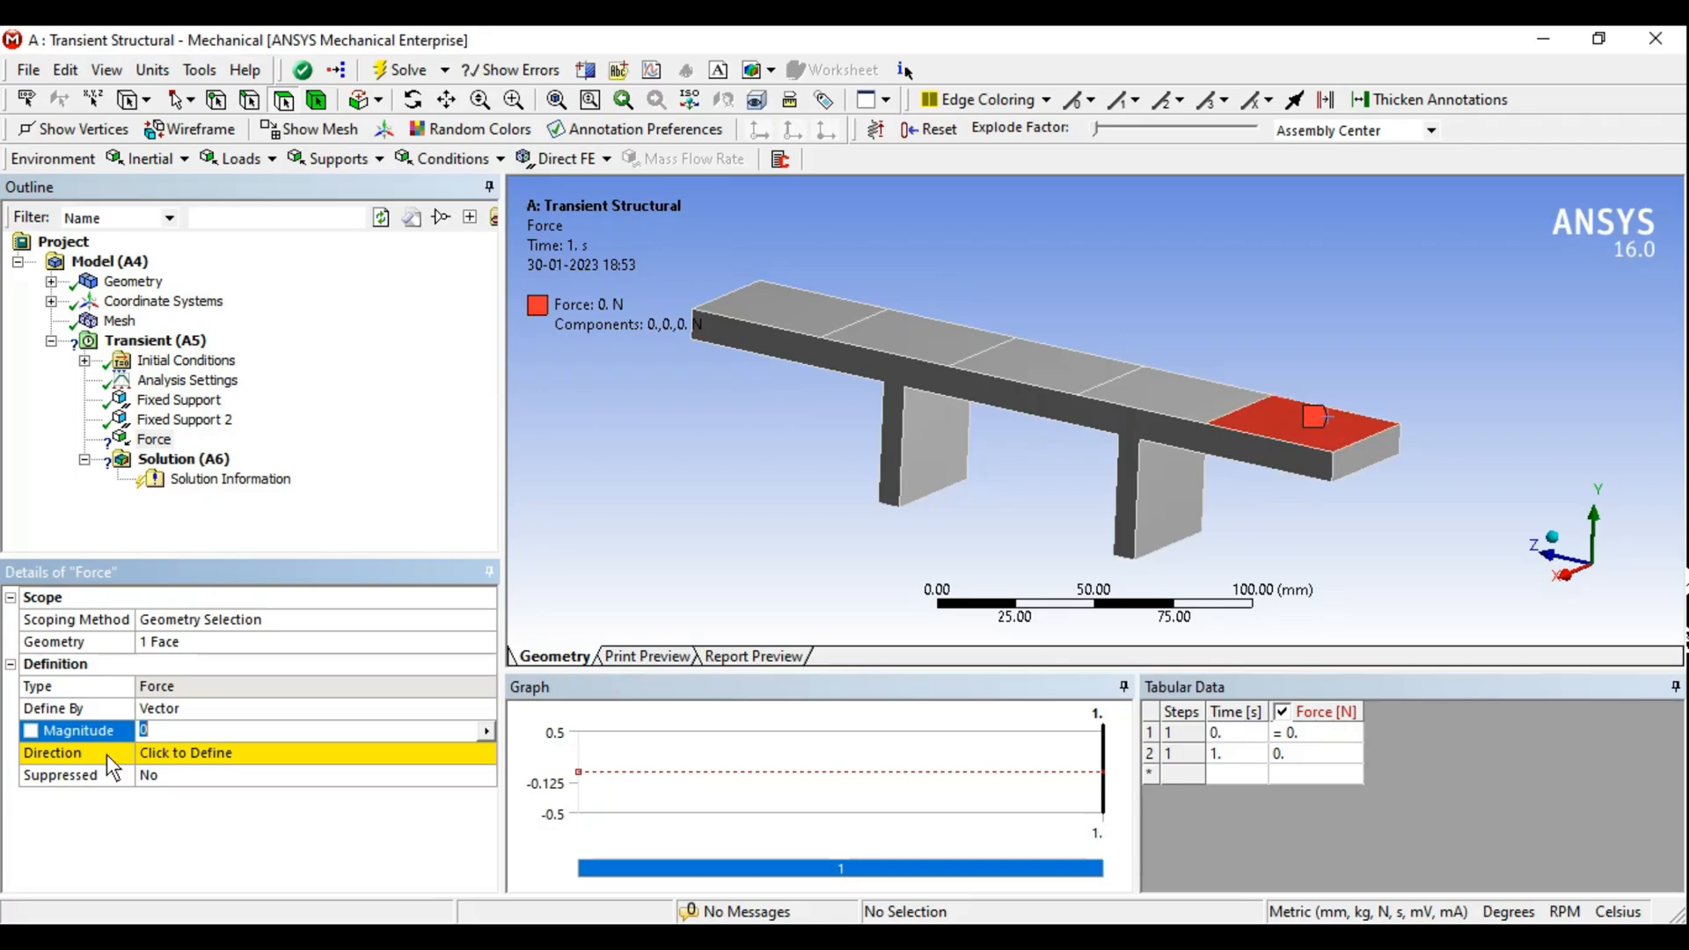
pyautogui.click(486, 731)
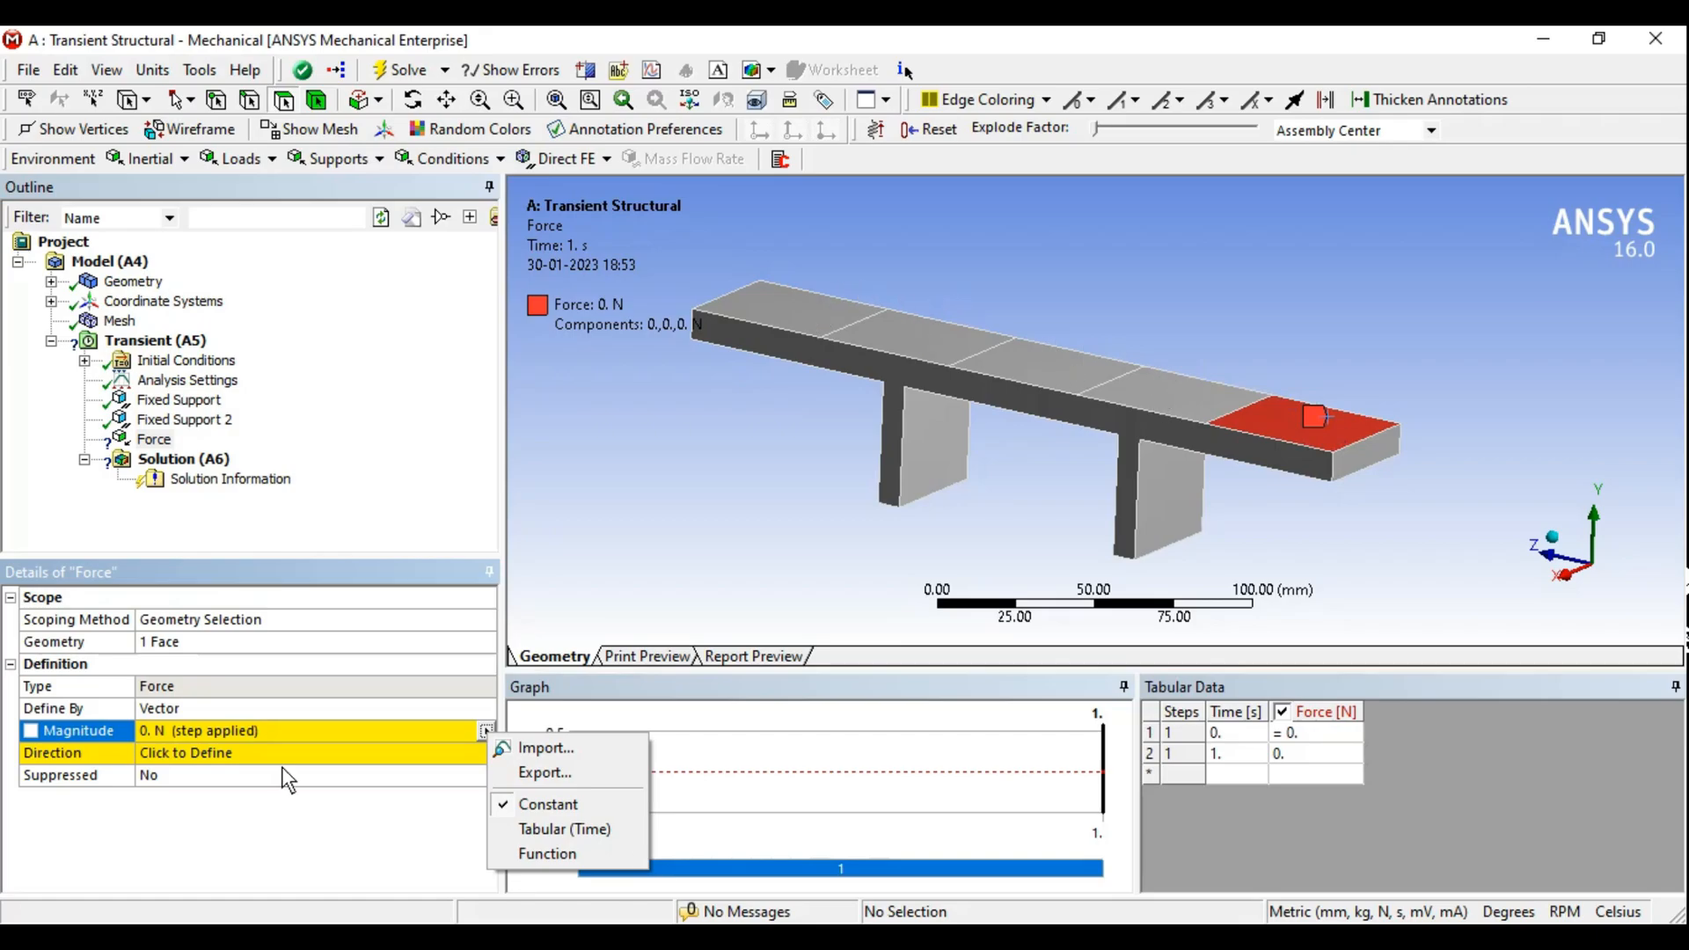
pyautogui.click(567, 832)
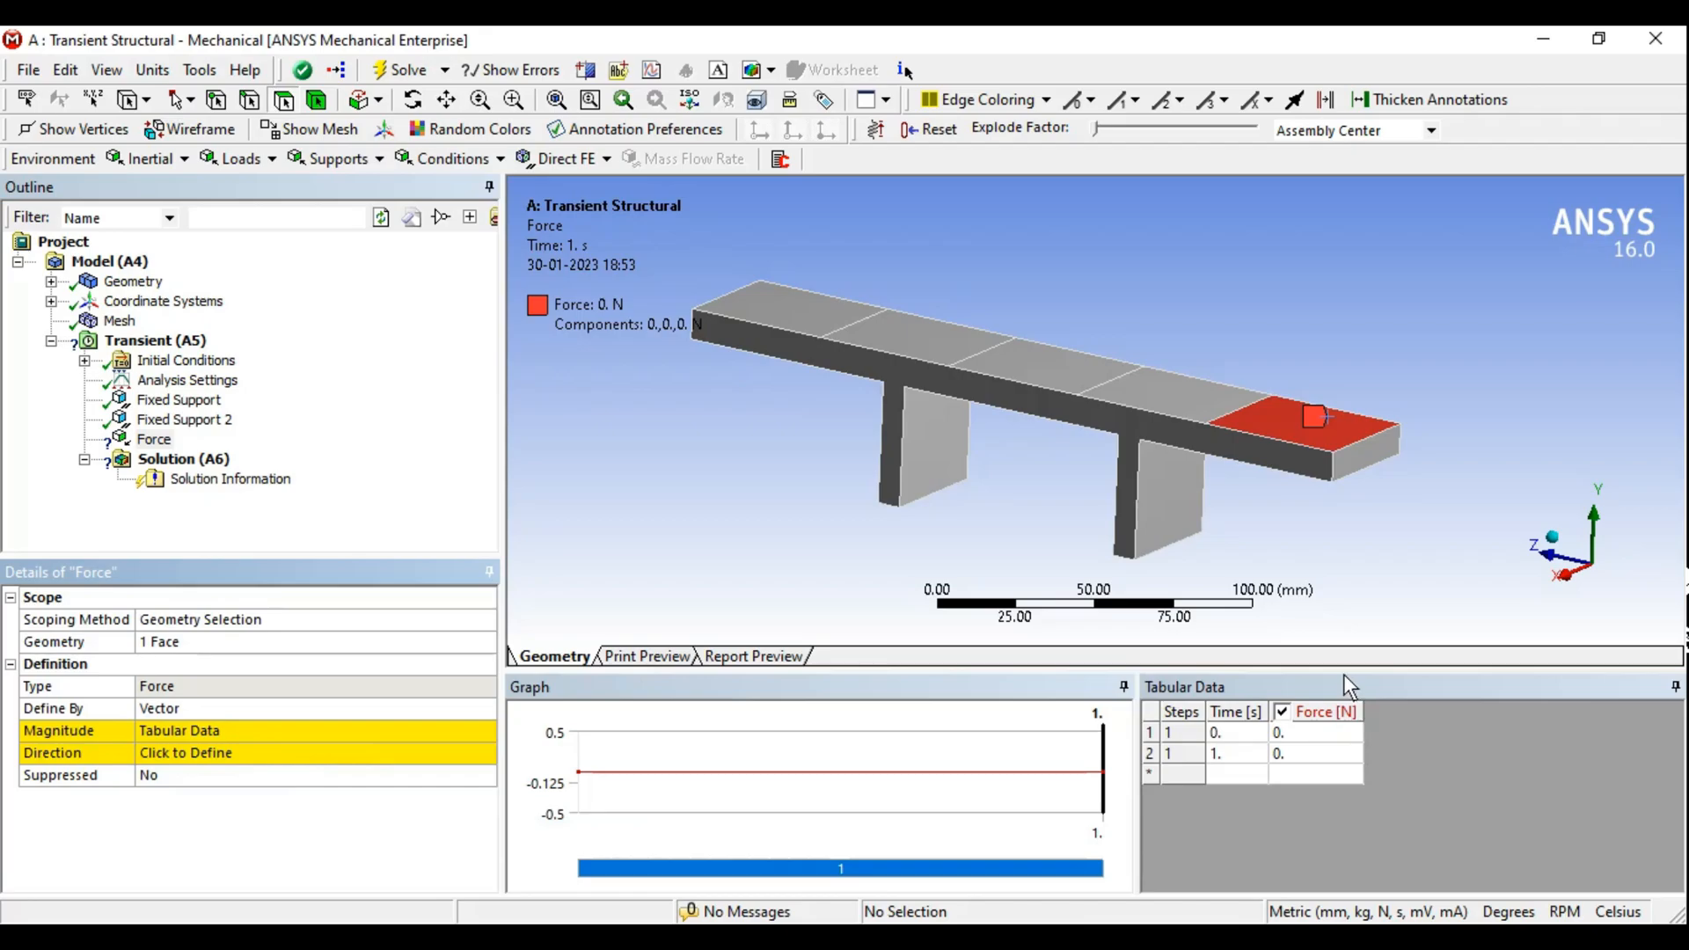
pyautogui.moveTo(1338, 672); pyautogui.dragTo(1326, 605)
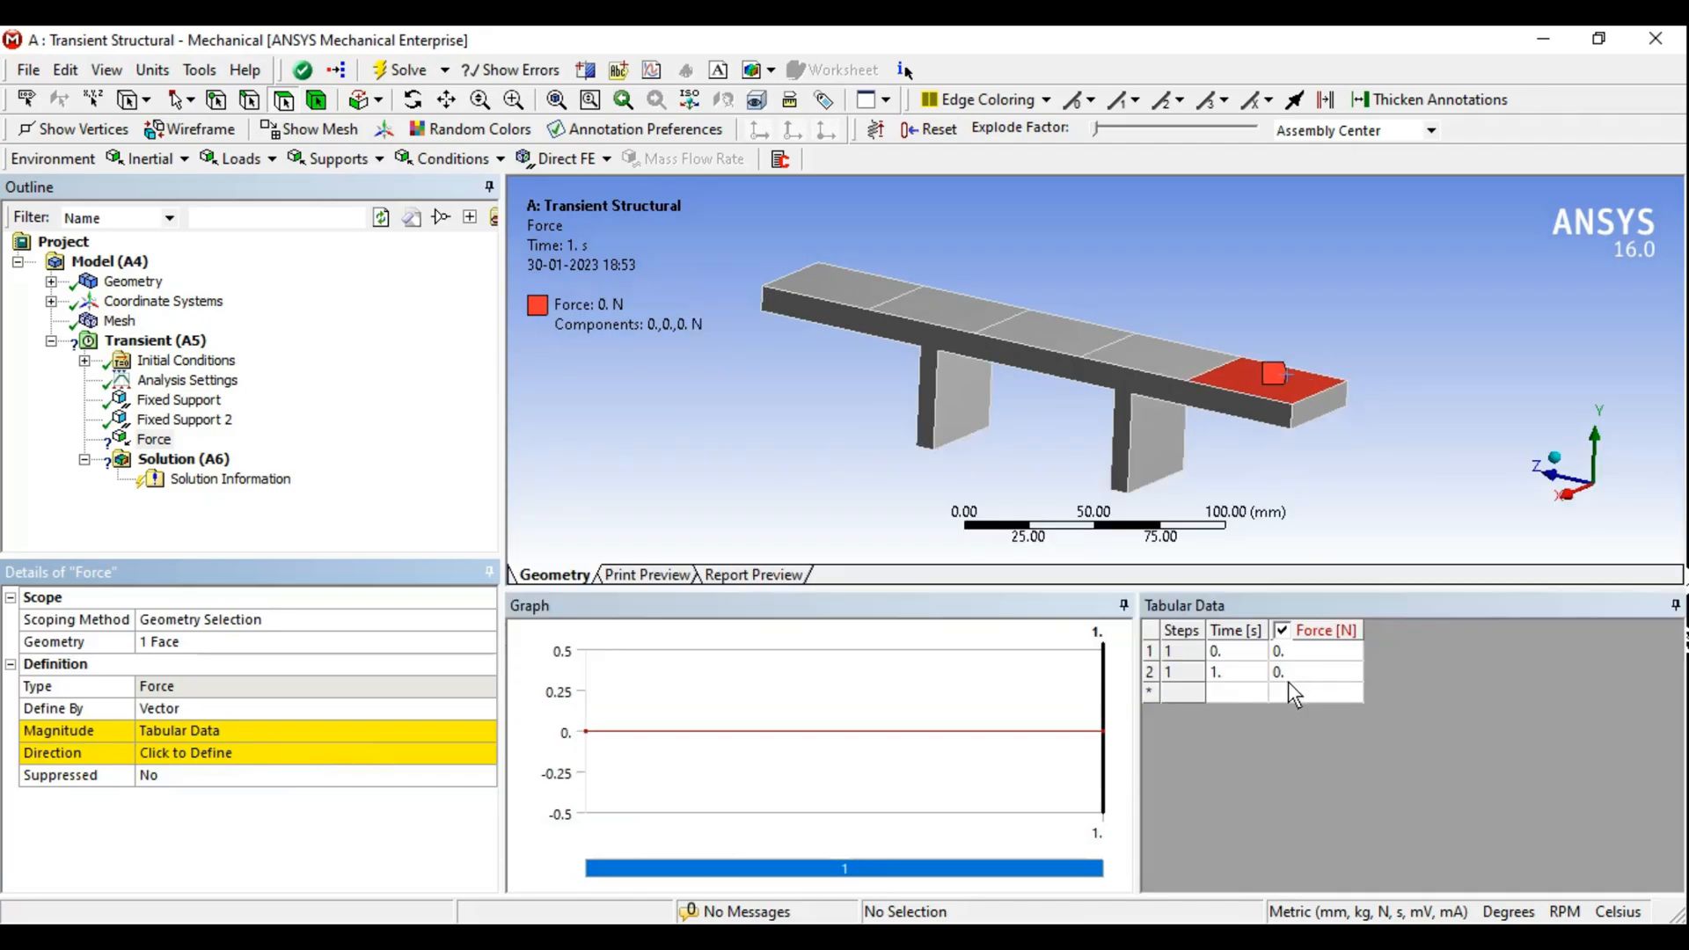
# Check the time step in the analysis settings, and enter a force of -1000 N at 0.1 s in the force table
pyautogui.click(185, 382)
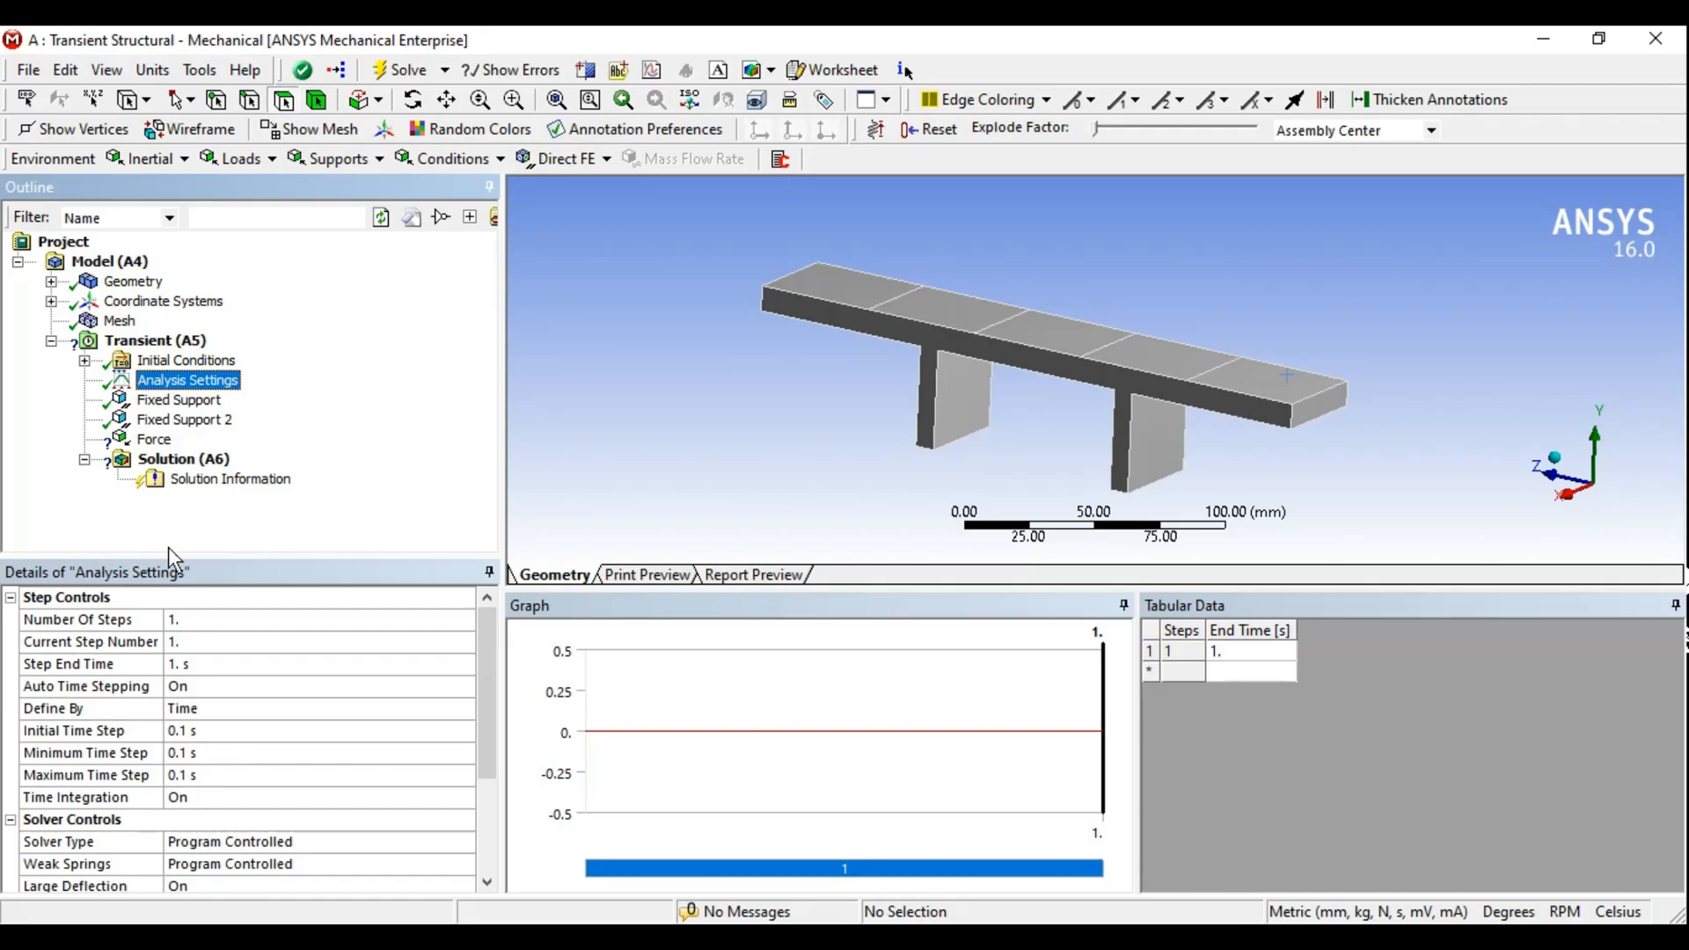
pyautogui.click(153, 440)
pyautogui.click(1241, 675)
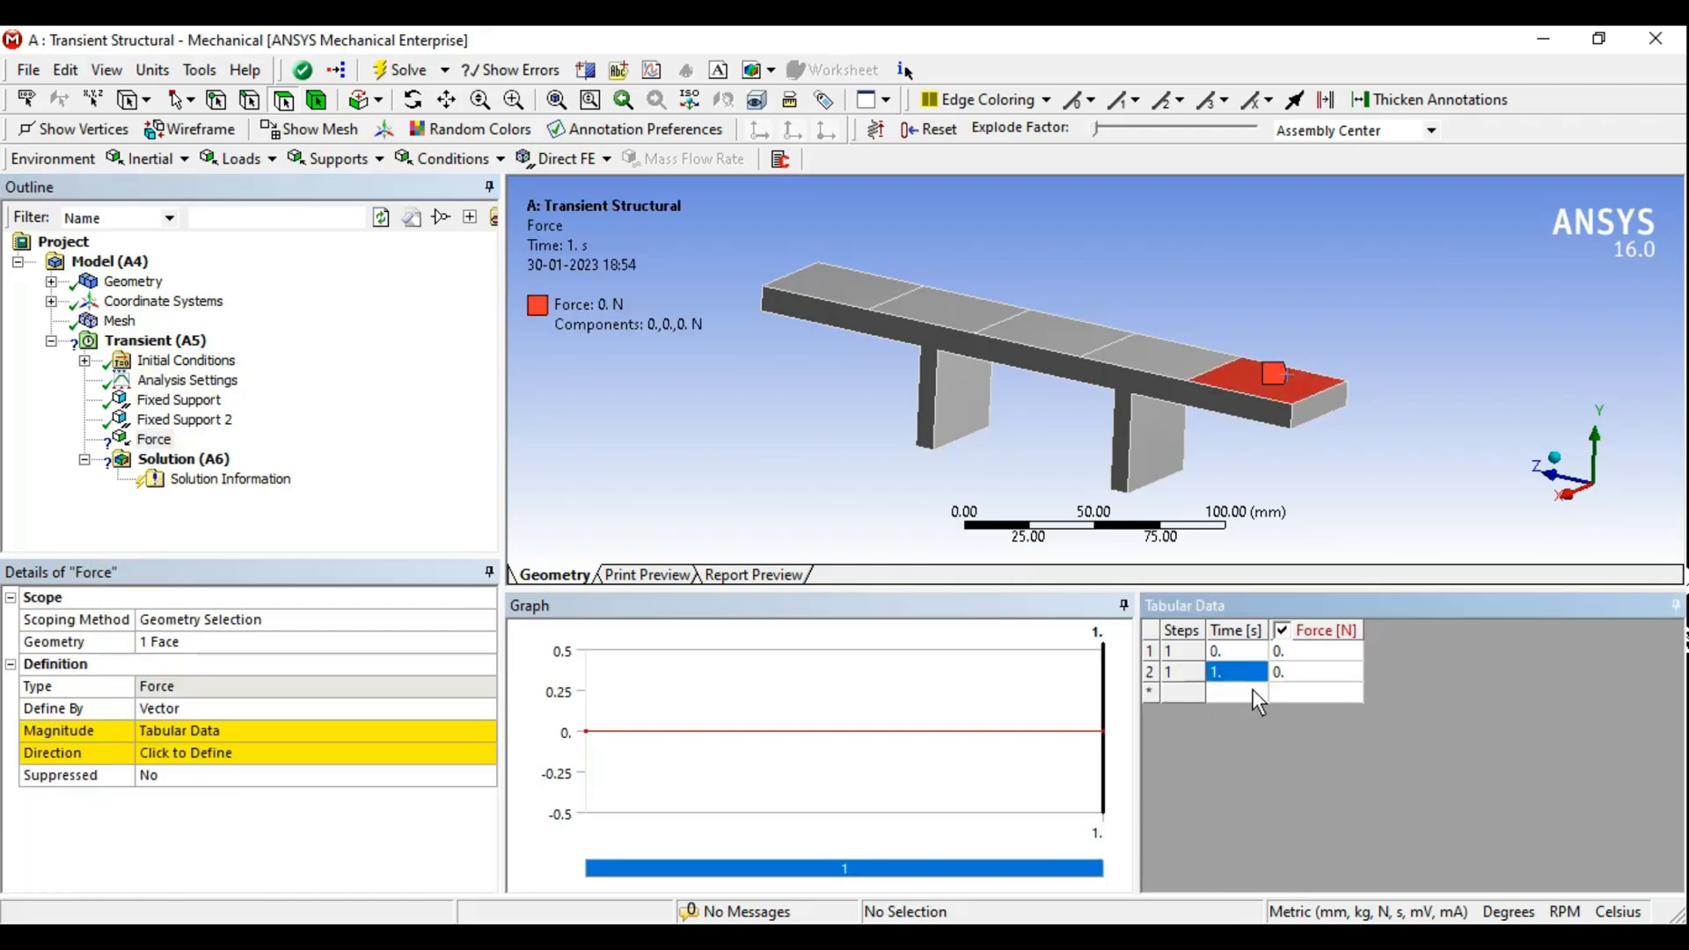
pyautogui.write('.1')
pyautogui.press('Return')
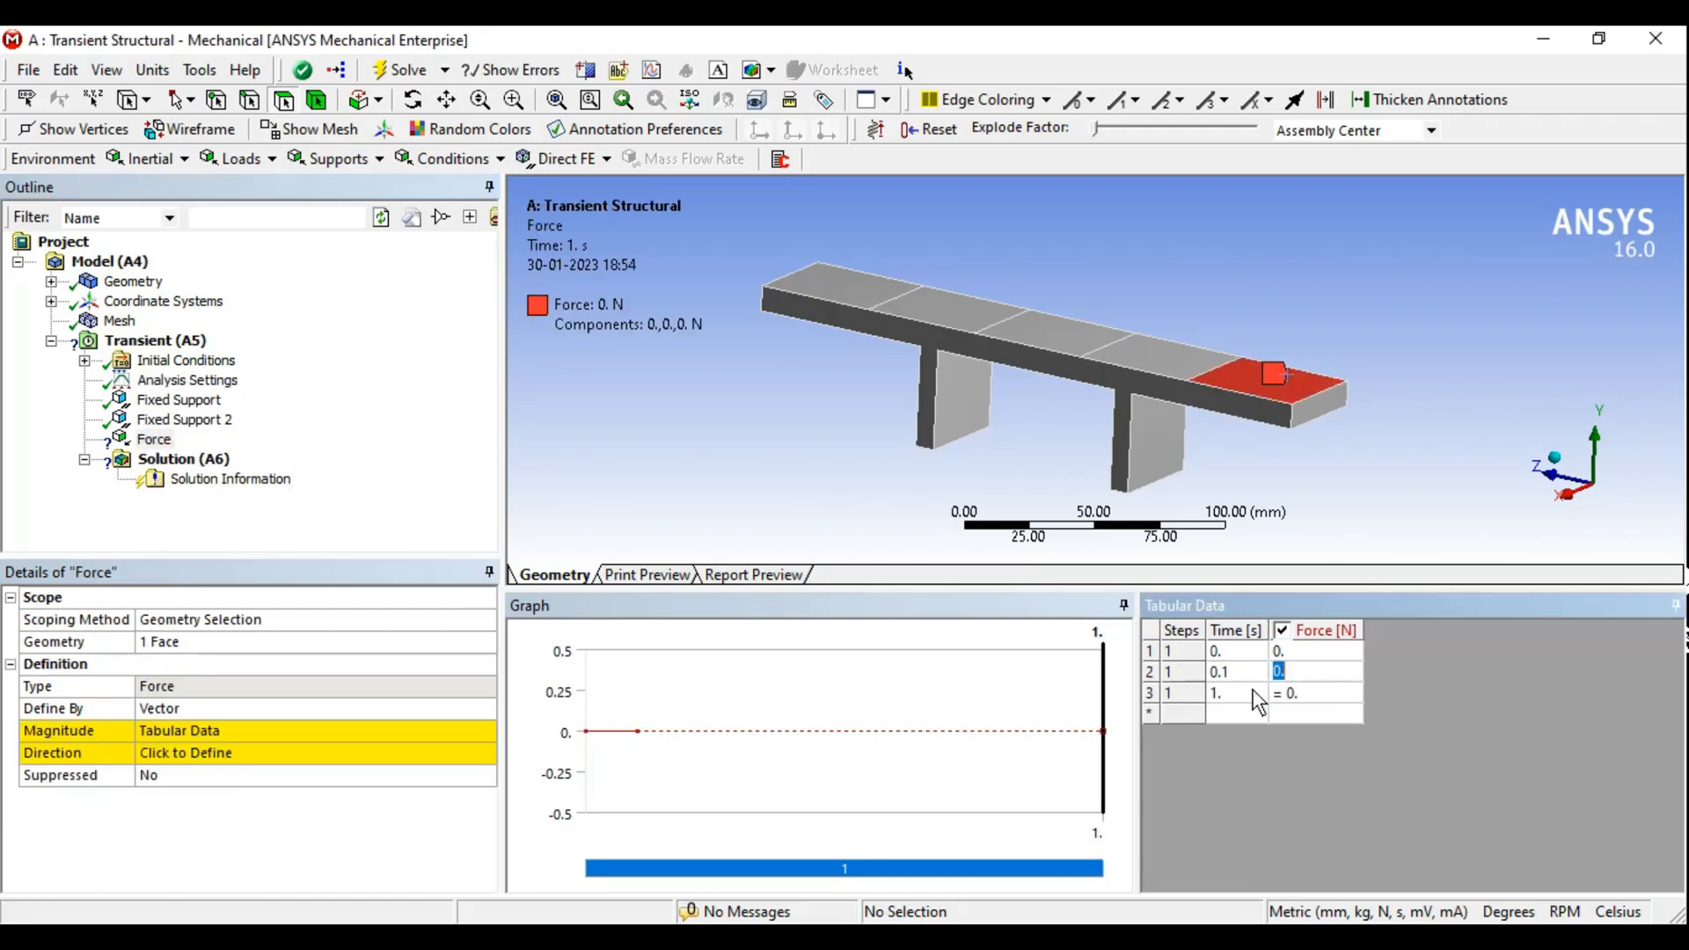
pyautogui.click(1294, 679)
pyautogui.write('-1000')
pyautogui.press('Return')
pyautogui.moveTo(1049, 359); pyautogui.dragTo(990, 341, button='middle')
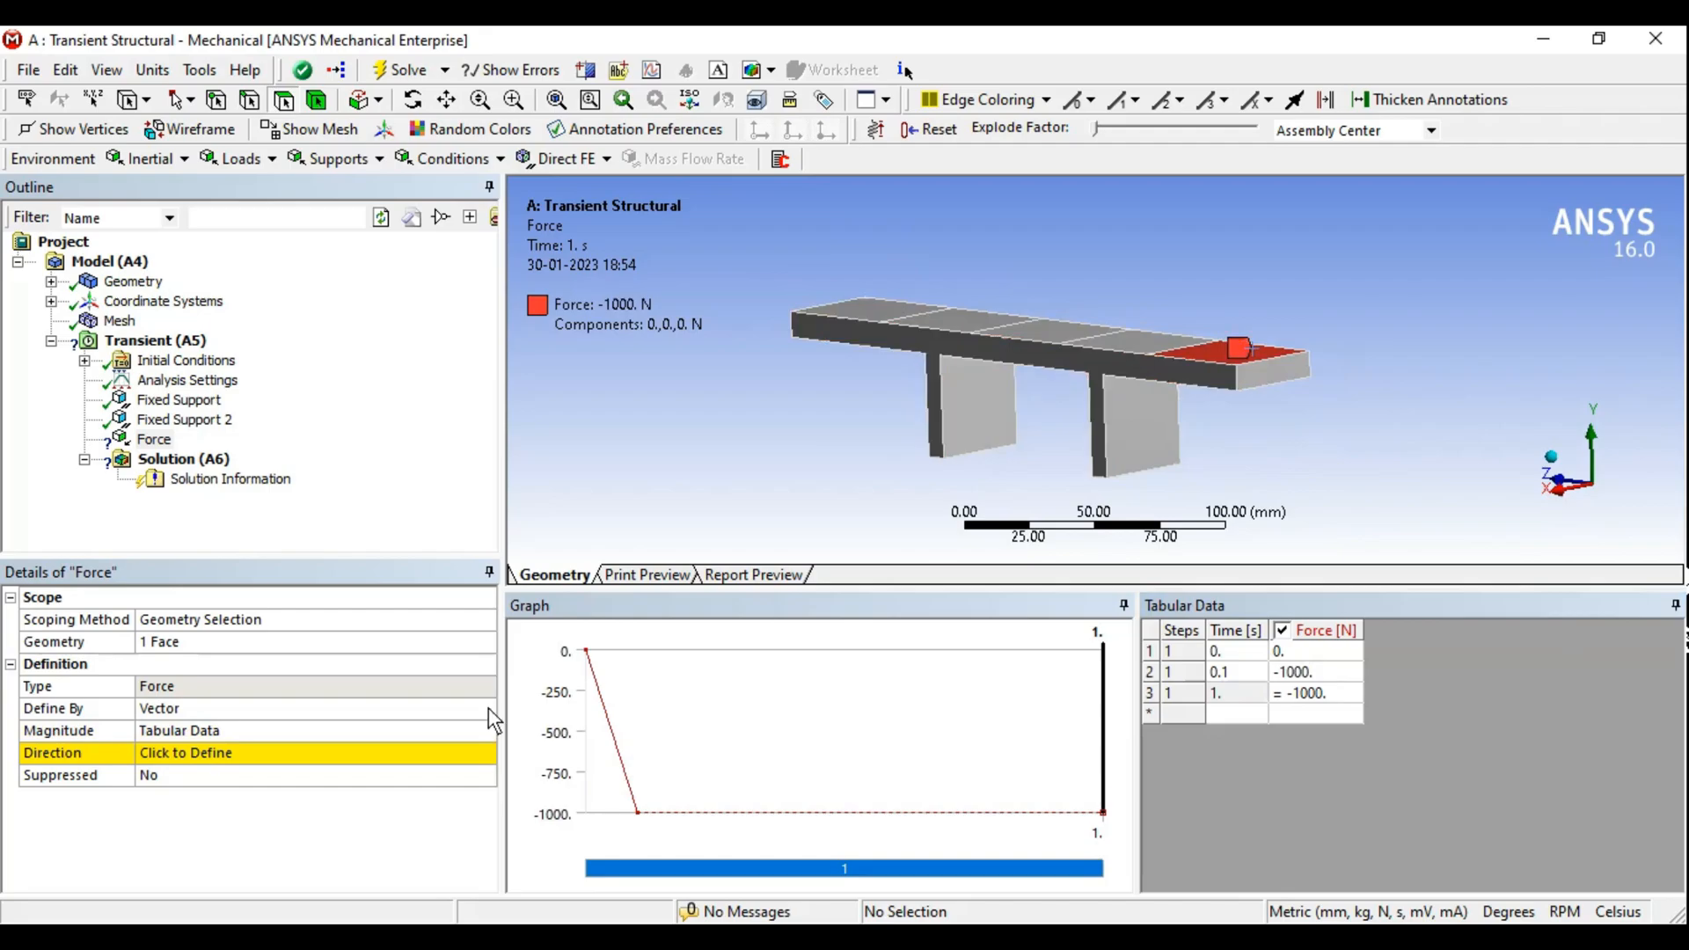
# Define the force's direction along the normal of the loaded end top face, along the vertical Y axis
pyautogui.click(171, 759)
pyautogui.moveTo(1230, 435); pyautogui.dragTo(1264, 435, button='middle')
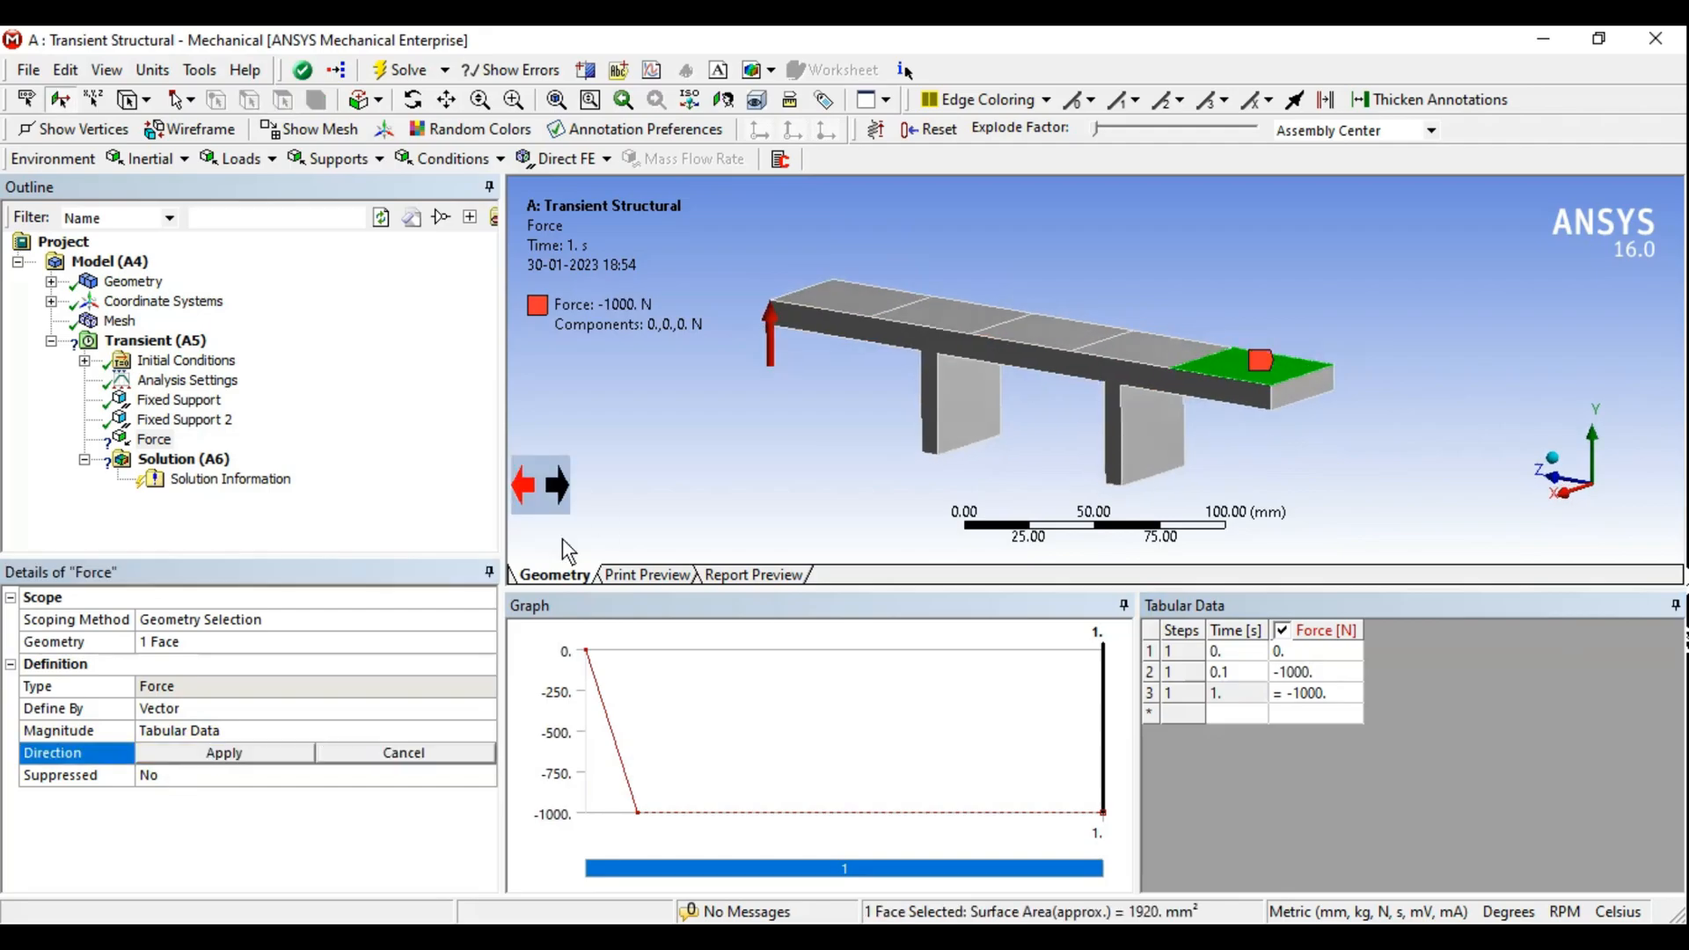
pyautogui.click(231, 750)
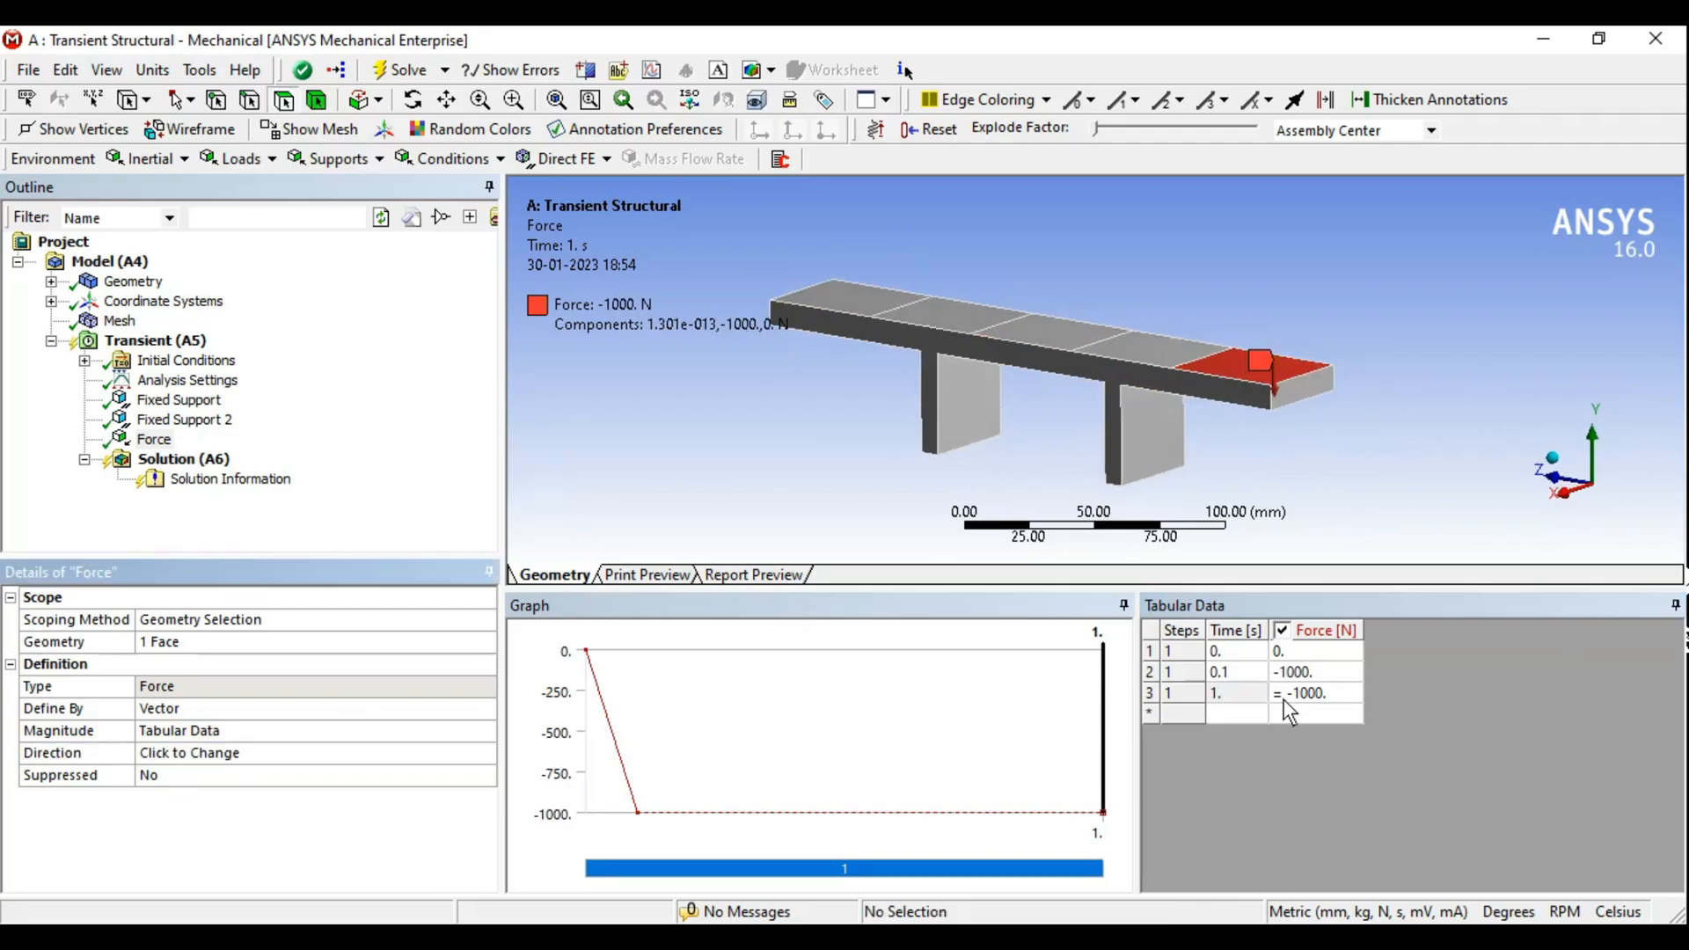
pyautogui.moveTo(1020, 457); pyautogui.dragTo(1286, 366, button='middle')
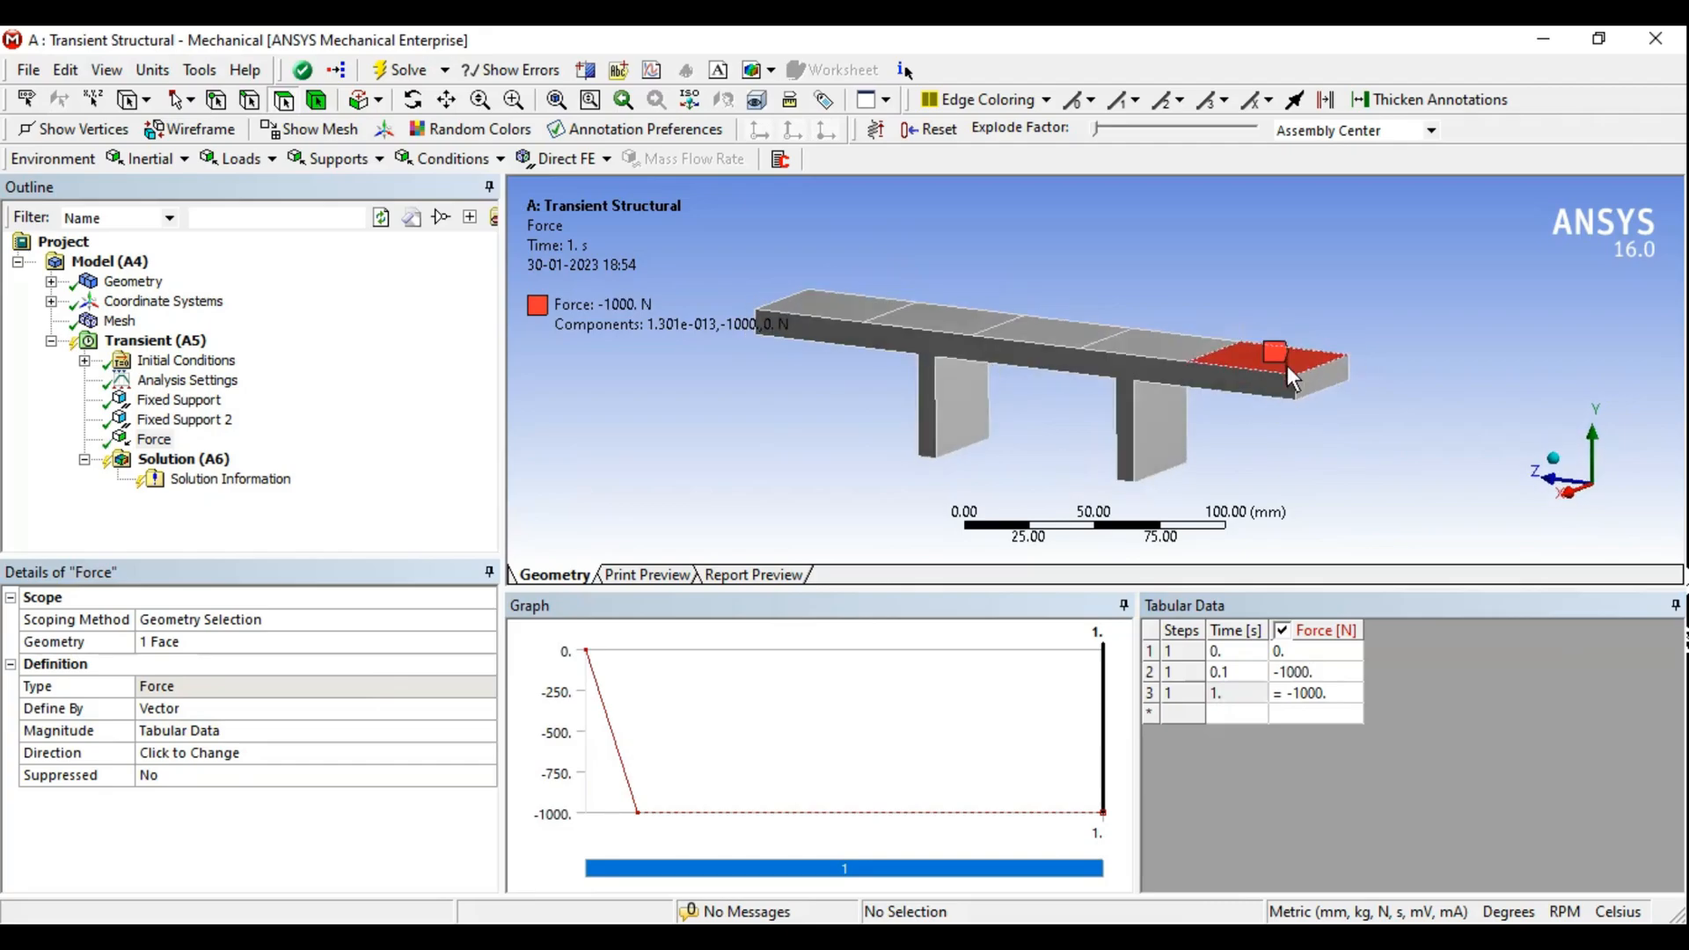
pyautogui.moveTo(1318, 421); pyautogui.dragTo(1339, 426, button='middle')
pyautogui.scroll(2, 1340, 426)
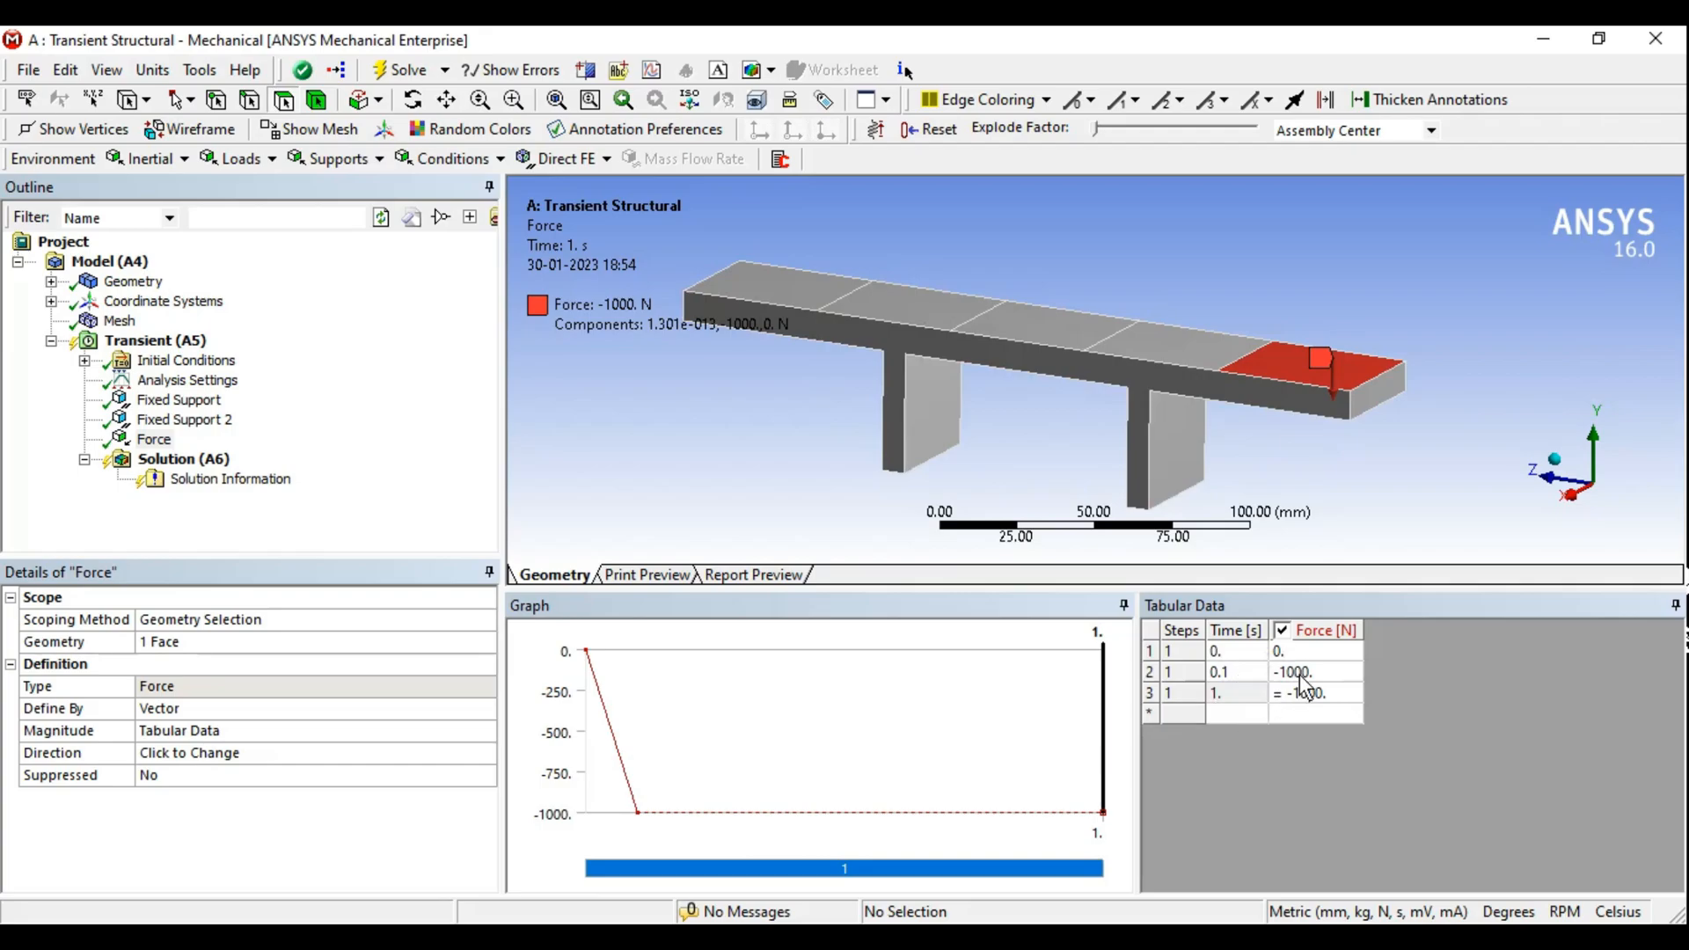
# Enter a force of -1000 N at 0.2 s in the force's time table
pyautogui.doubleClick(1228, 692)
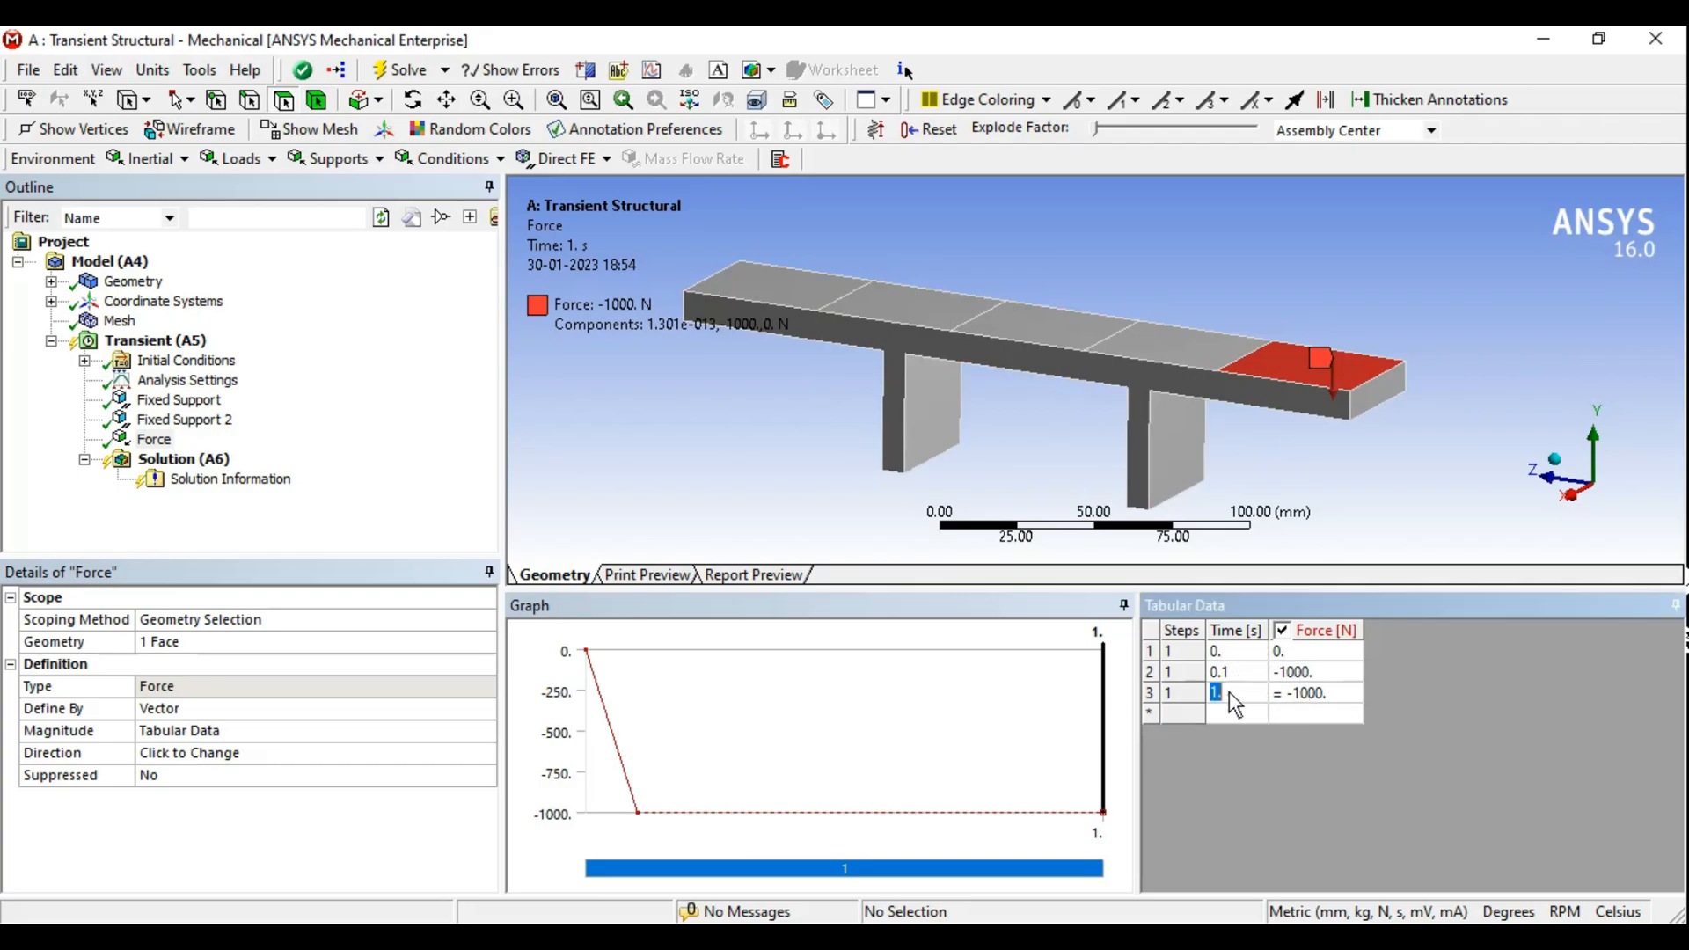
pyautogui.press('Tab')
pyautogui.write('-1000')
pyautogui.press('Tab')
pyautogui.doubleClick(1218, 693)
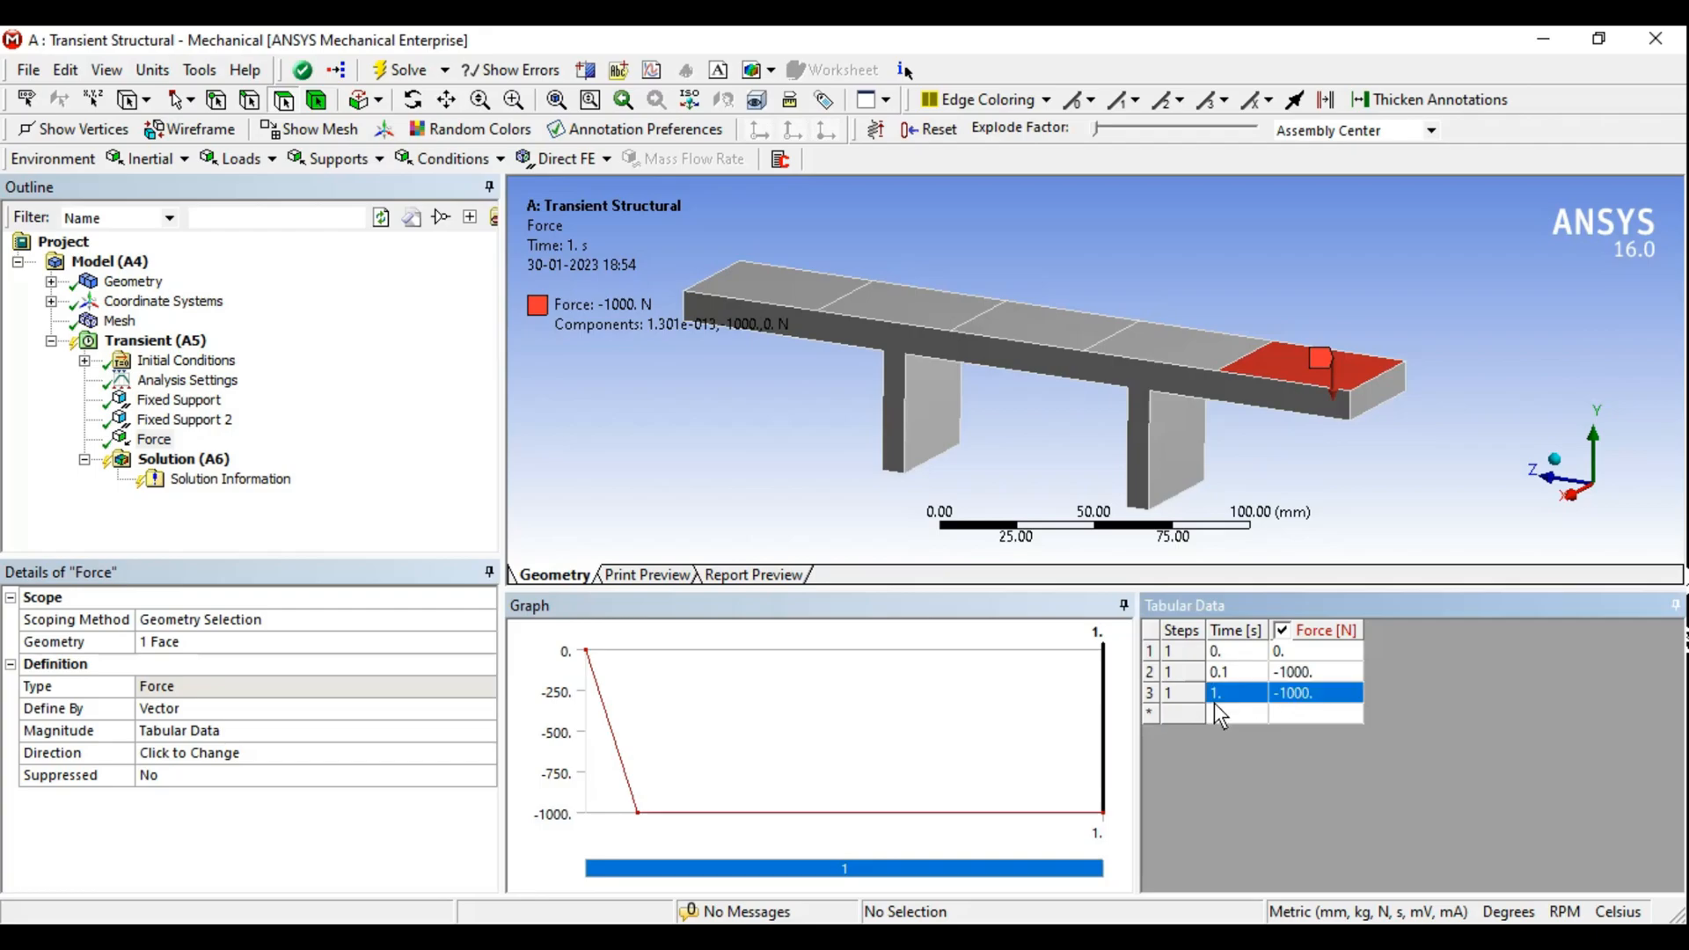
pyautogui.write('0.2')
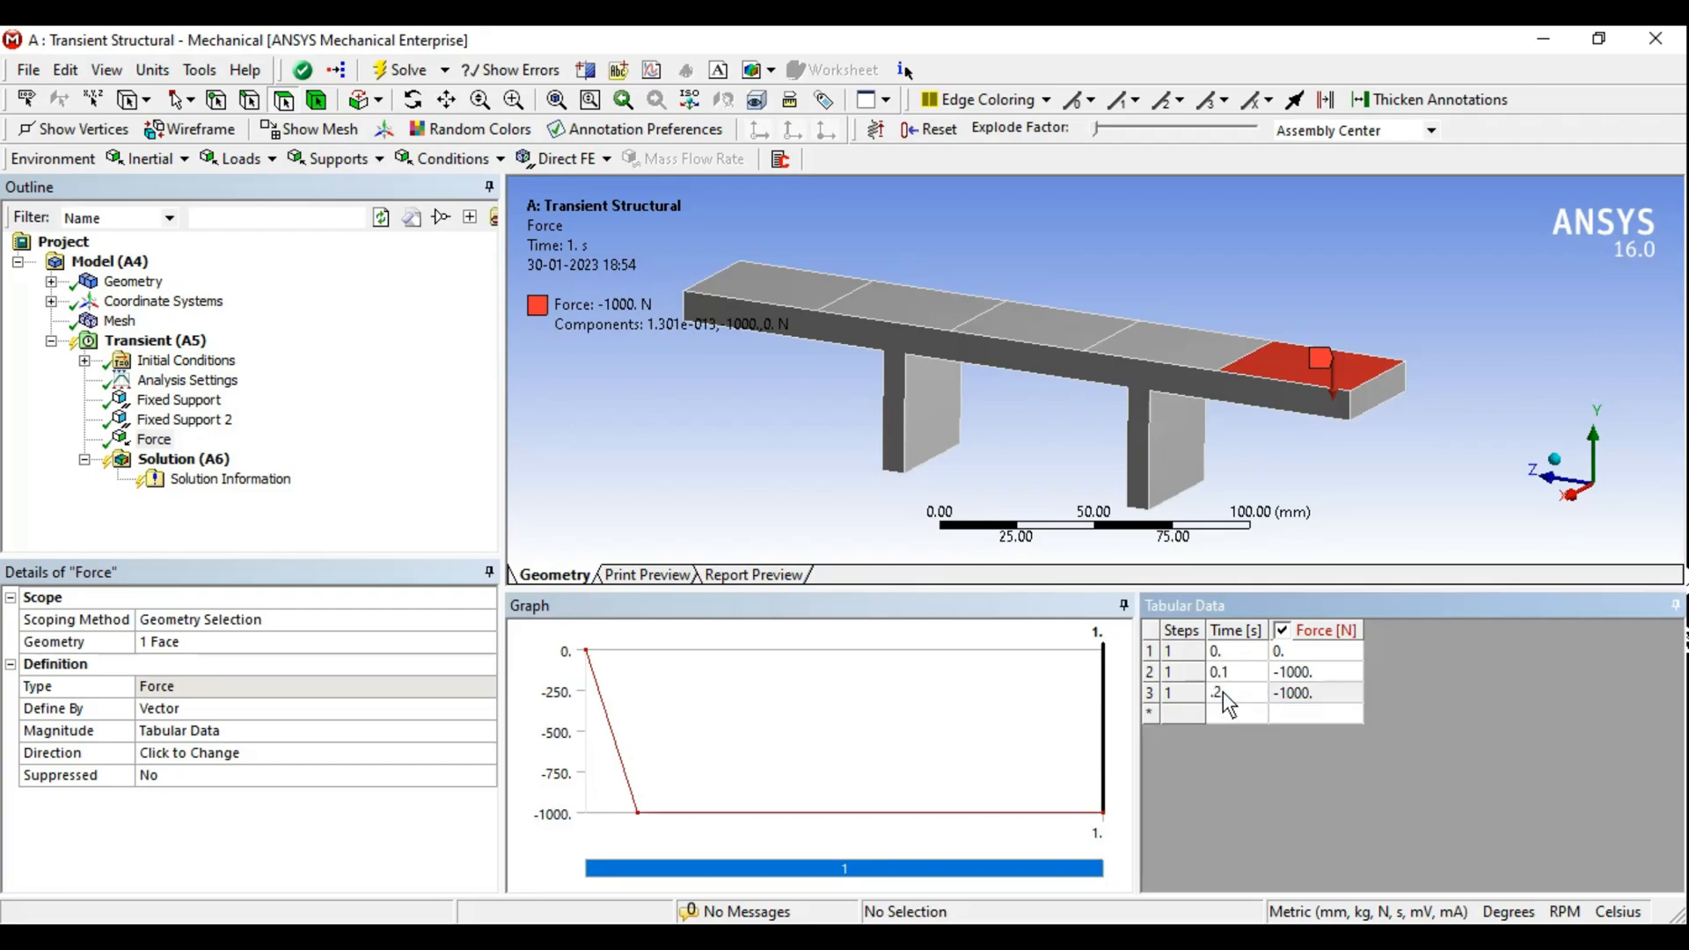
pyautogui.press('Tab')
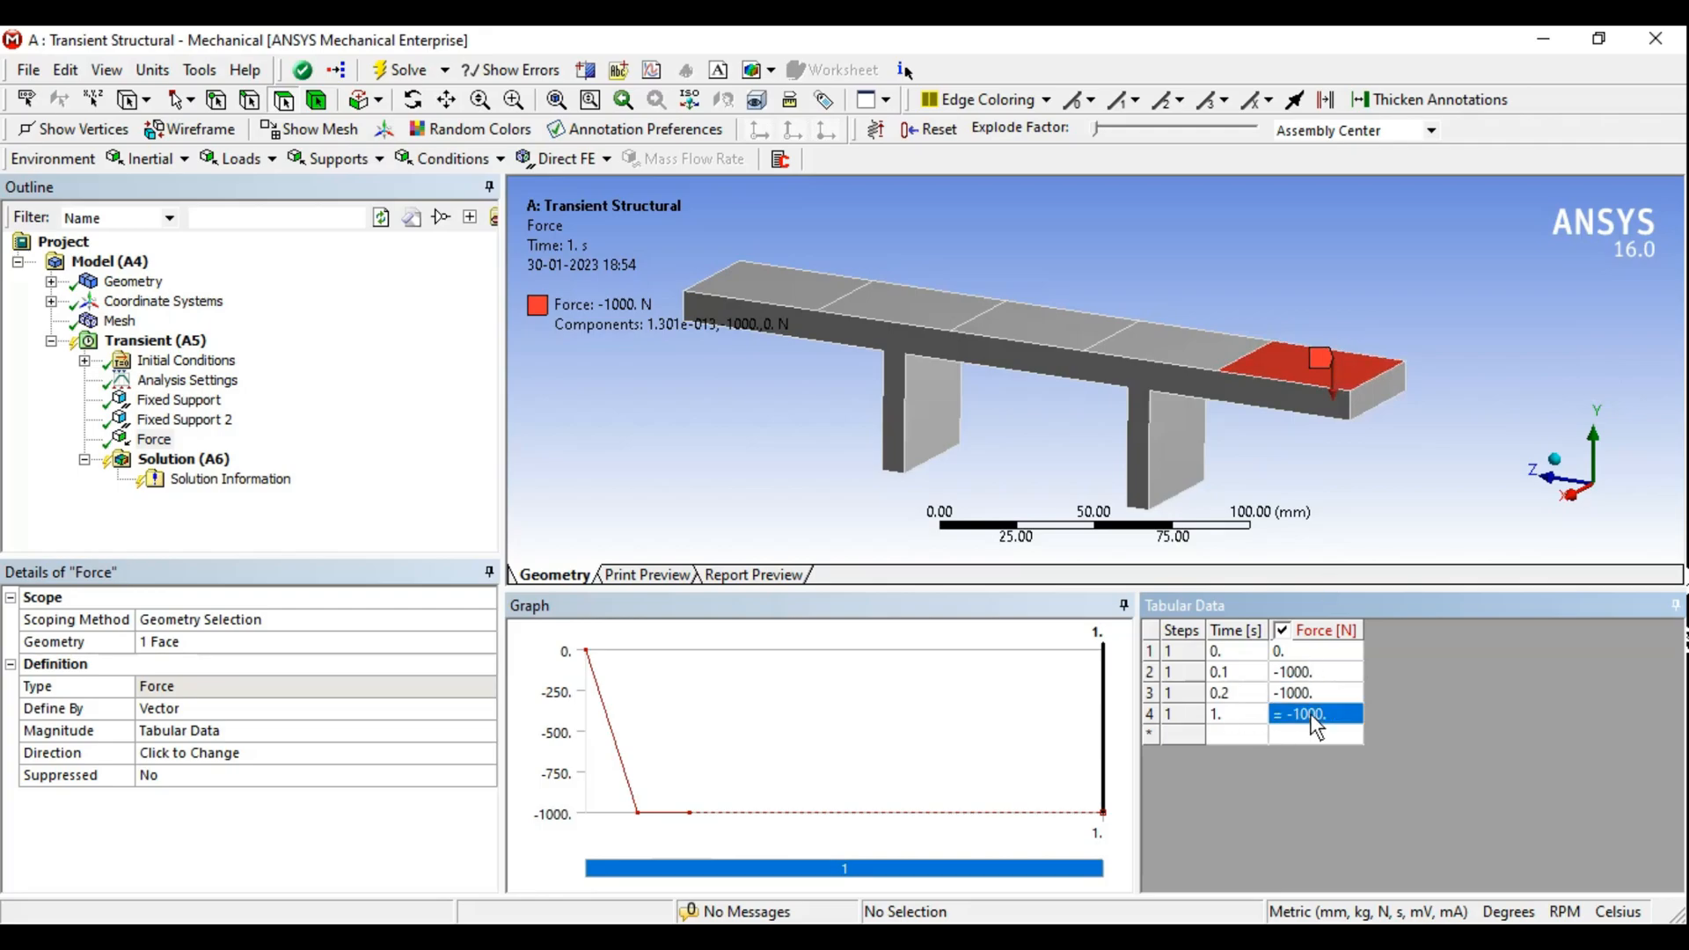
# Bring the force back to 0 N at 0.3 s in its time table
pyautogui.write('0')
pyautogui.press('Return')
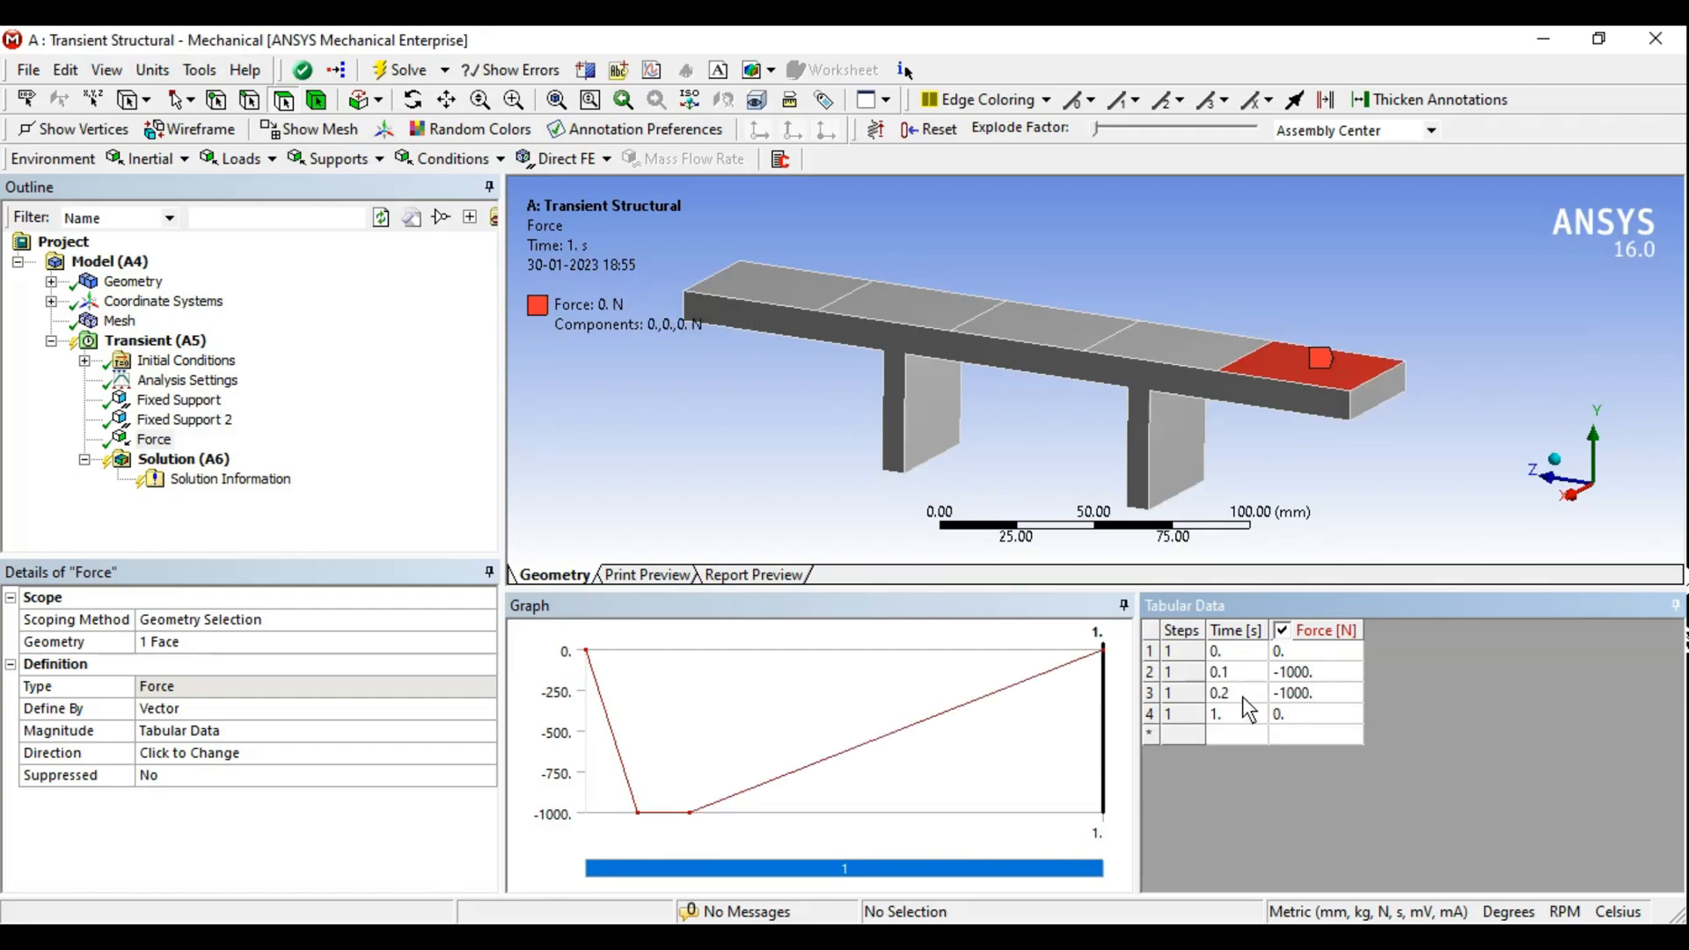
pyautogui.write('0.3')
pyautogui.press('Return')
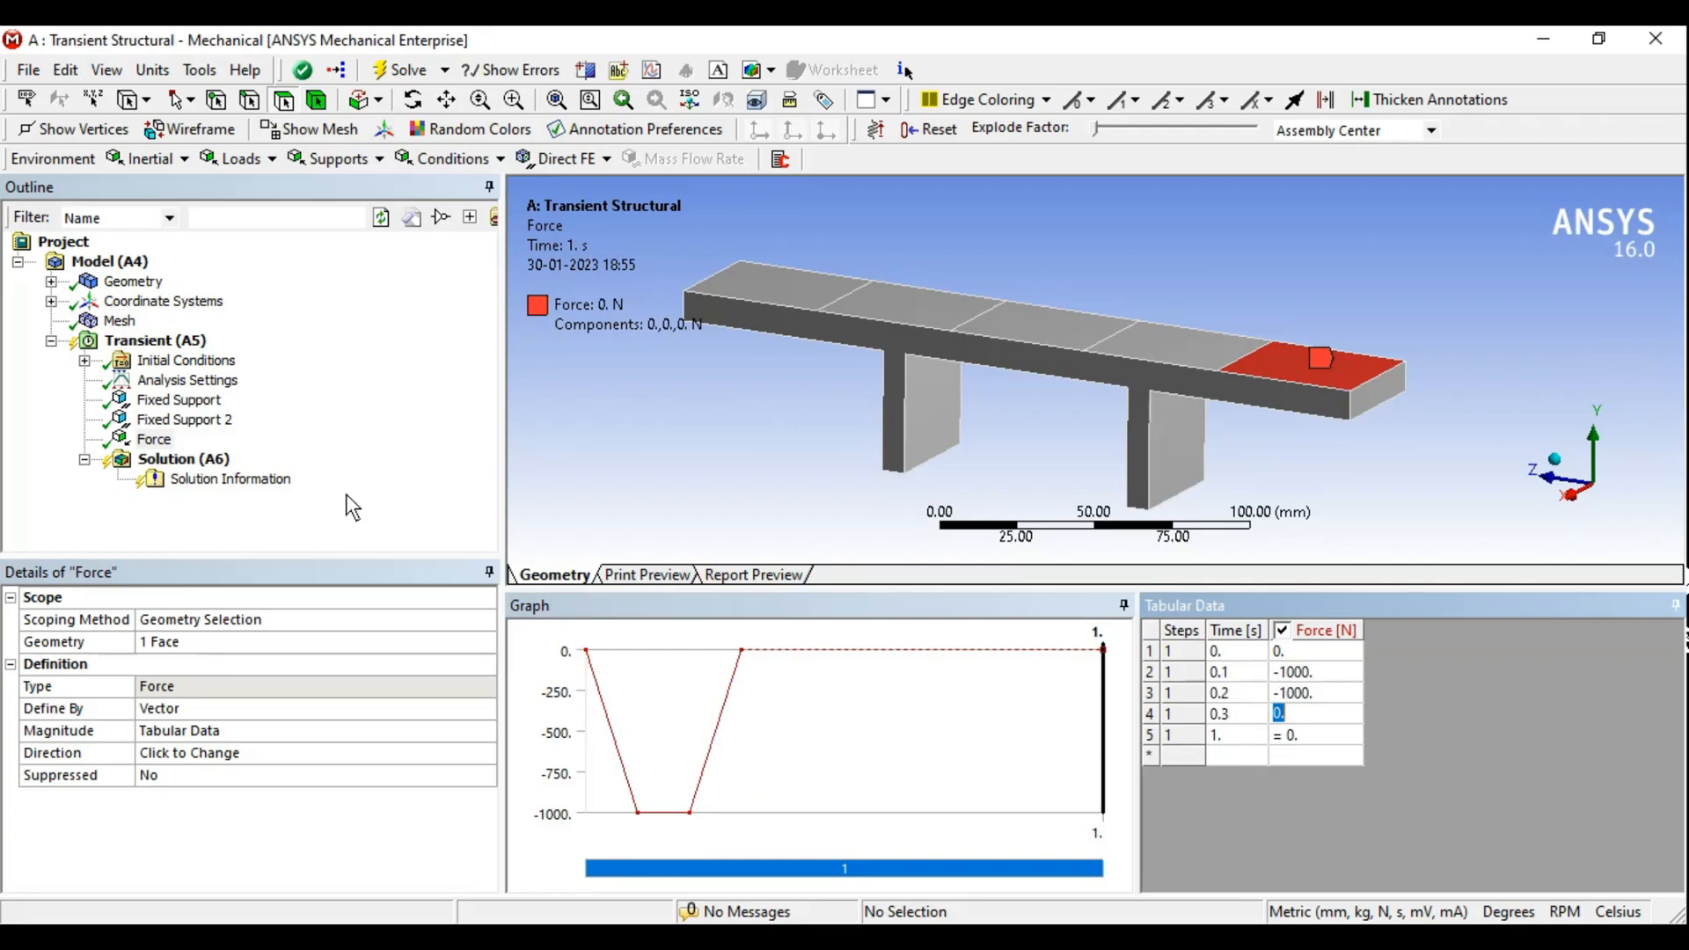
# Check the time step in the analysis settings against the time and force rows entered for the end-face force
pyautogui.click(187, 380)
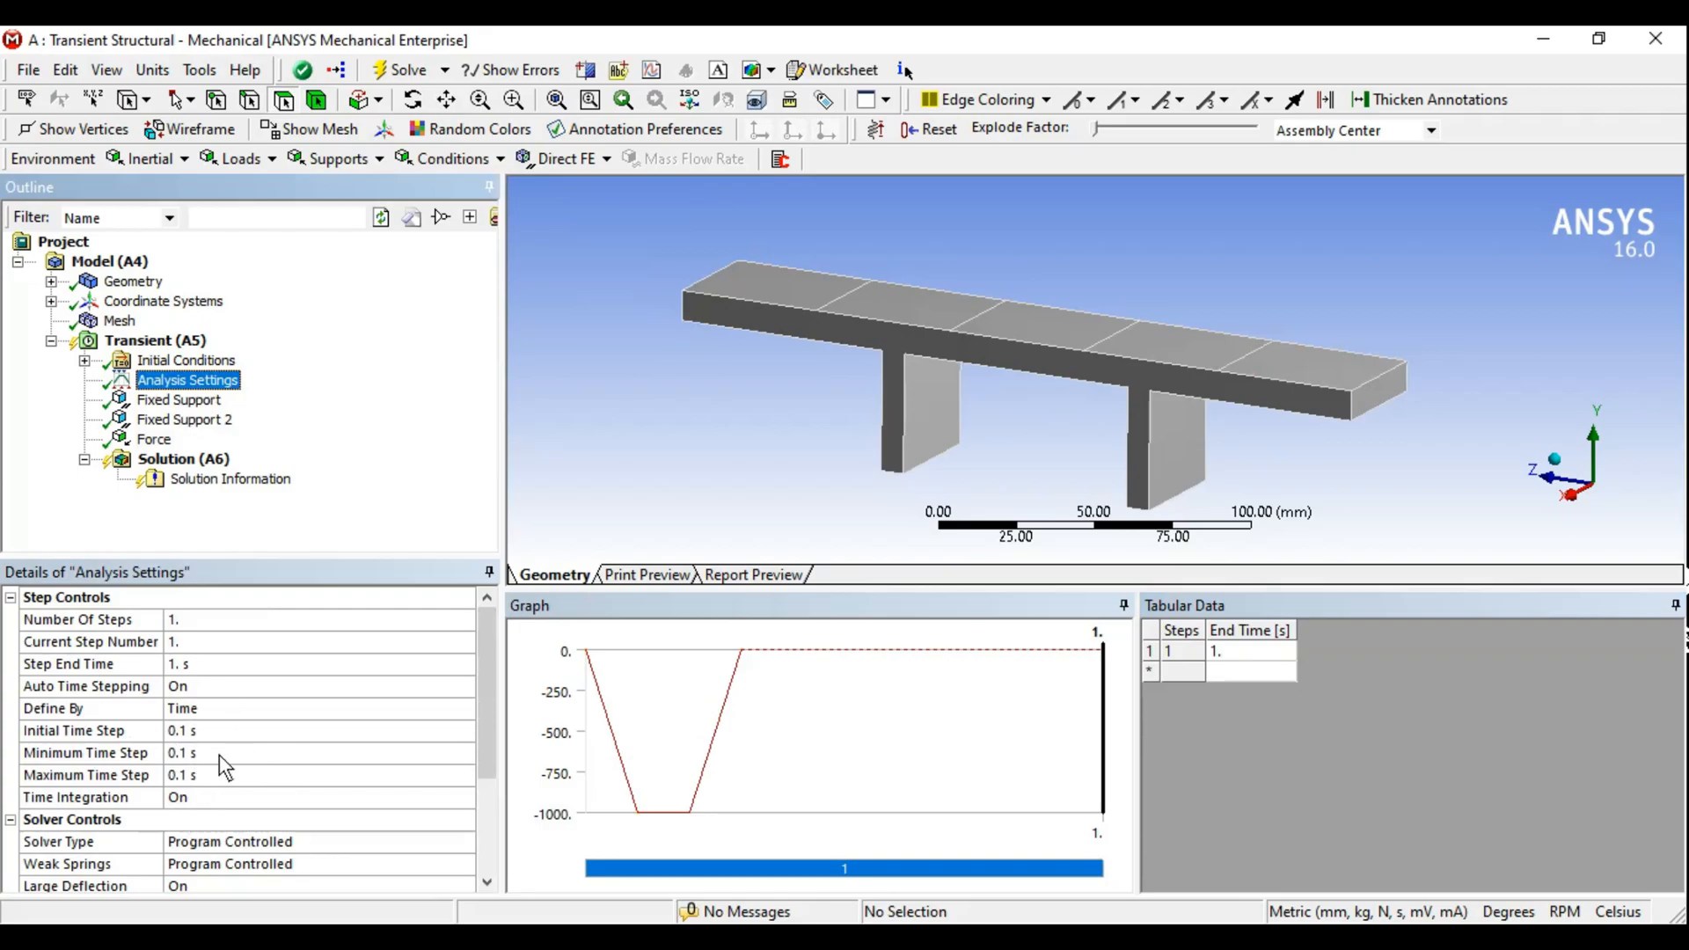
pyautogui.click(154, 439)
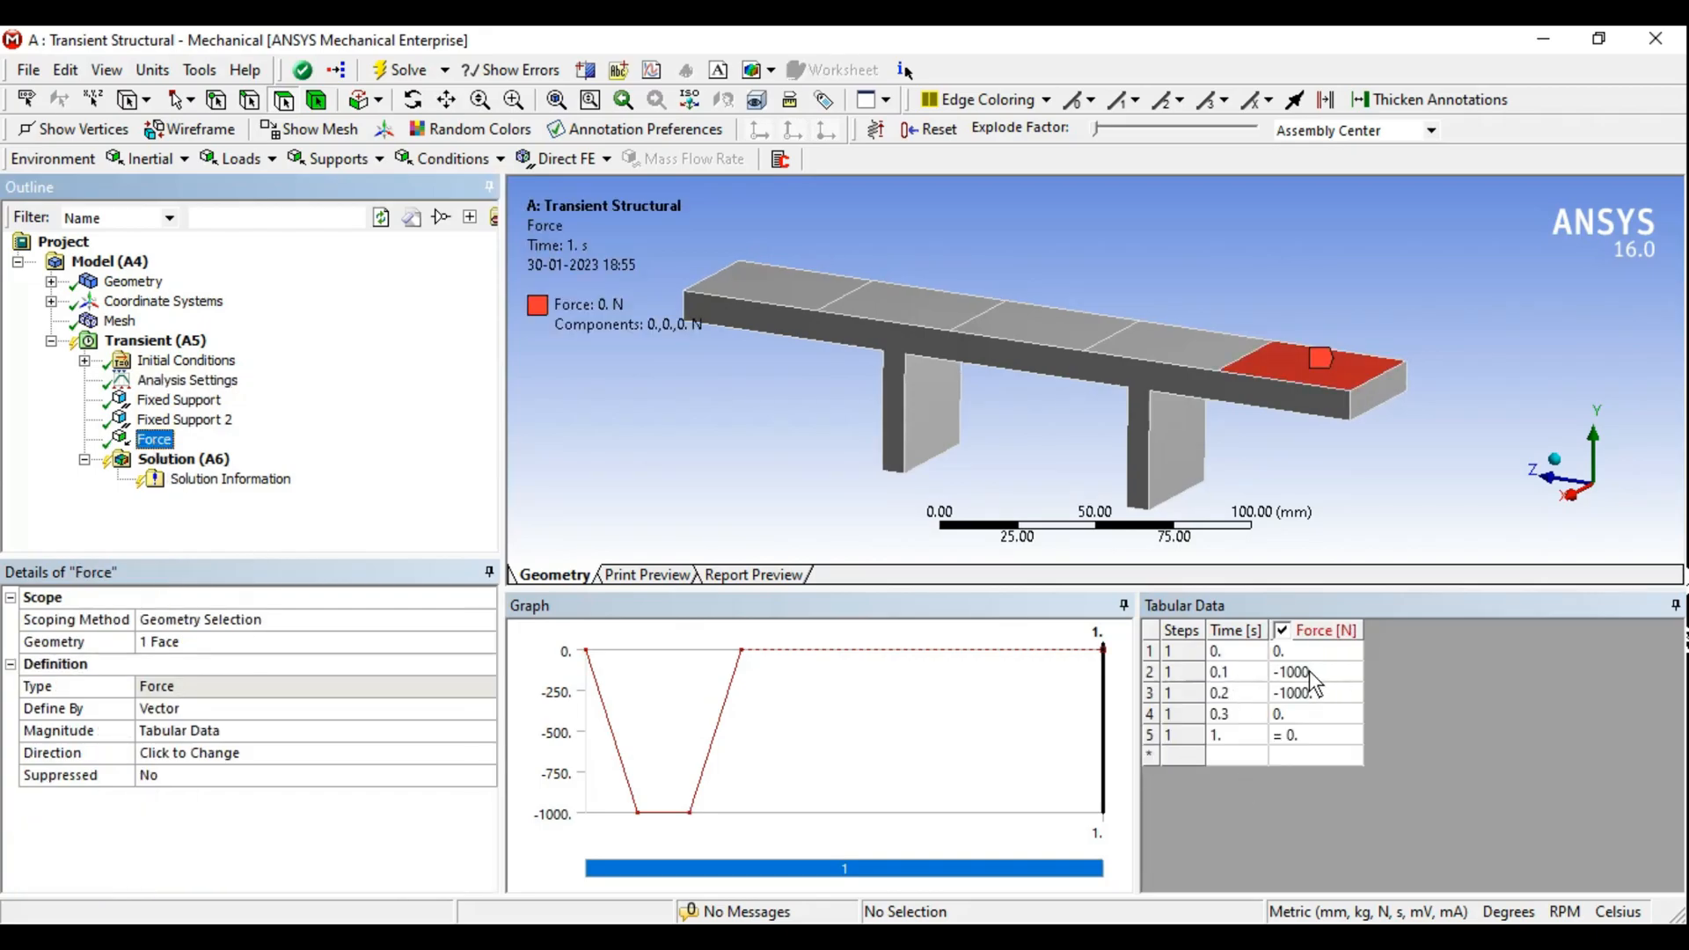
pyautogui.click(1286, 718)
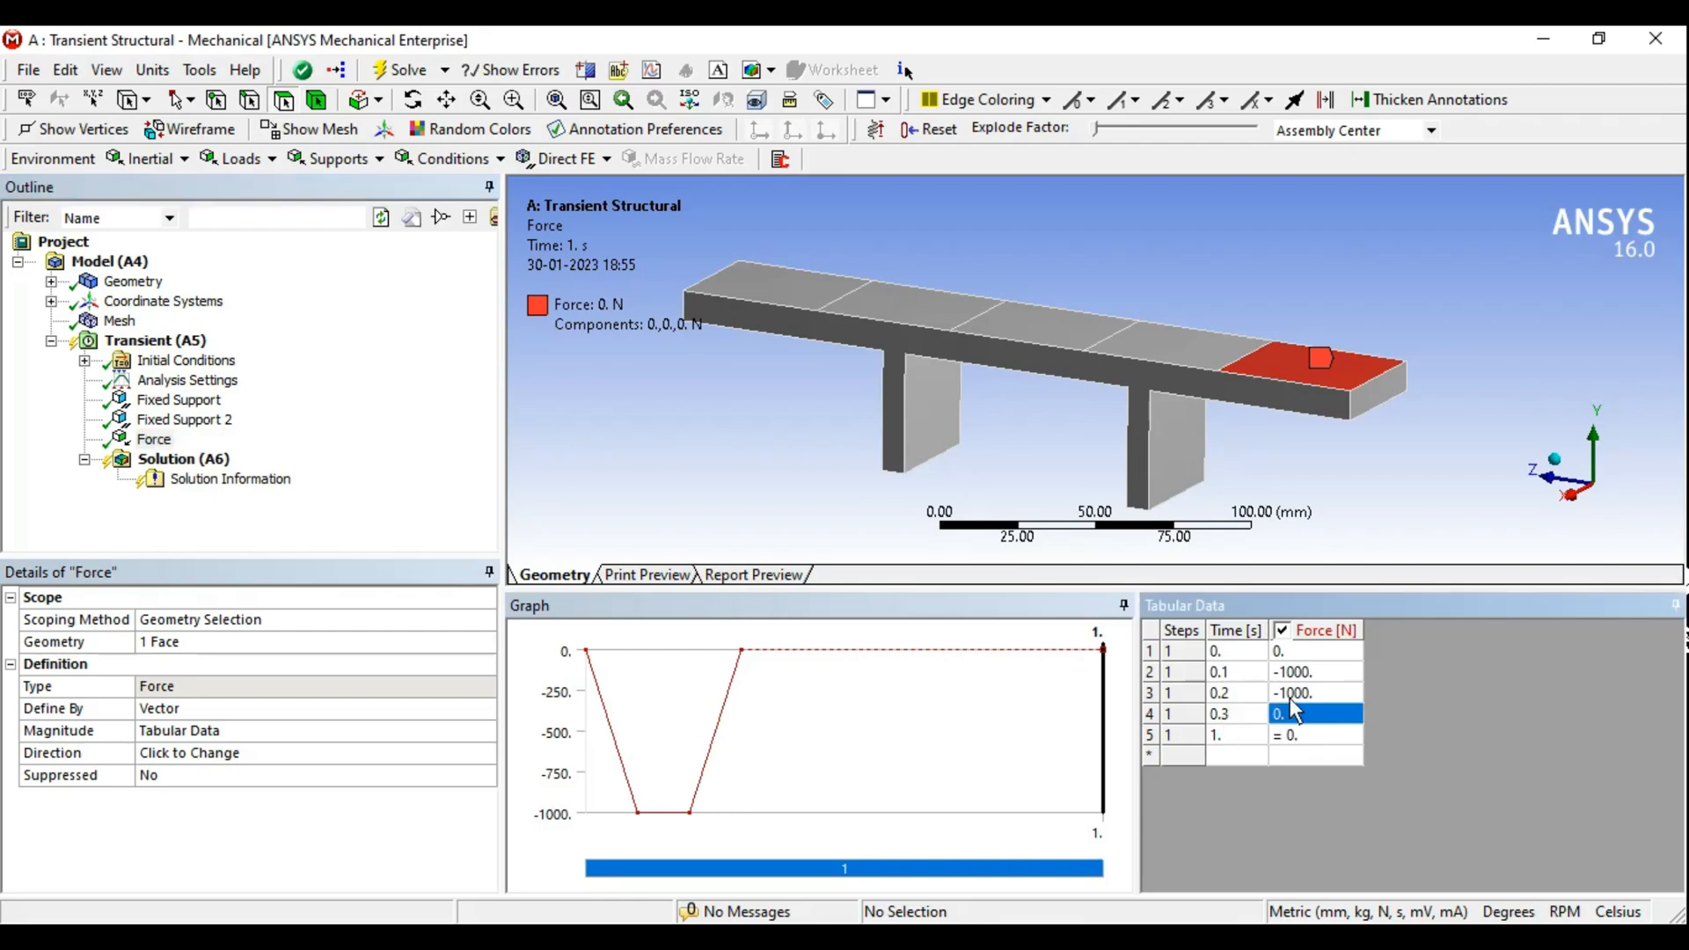
pyautogui.click(1292, 674)
pyautogui.click(1294, 691)
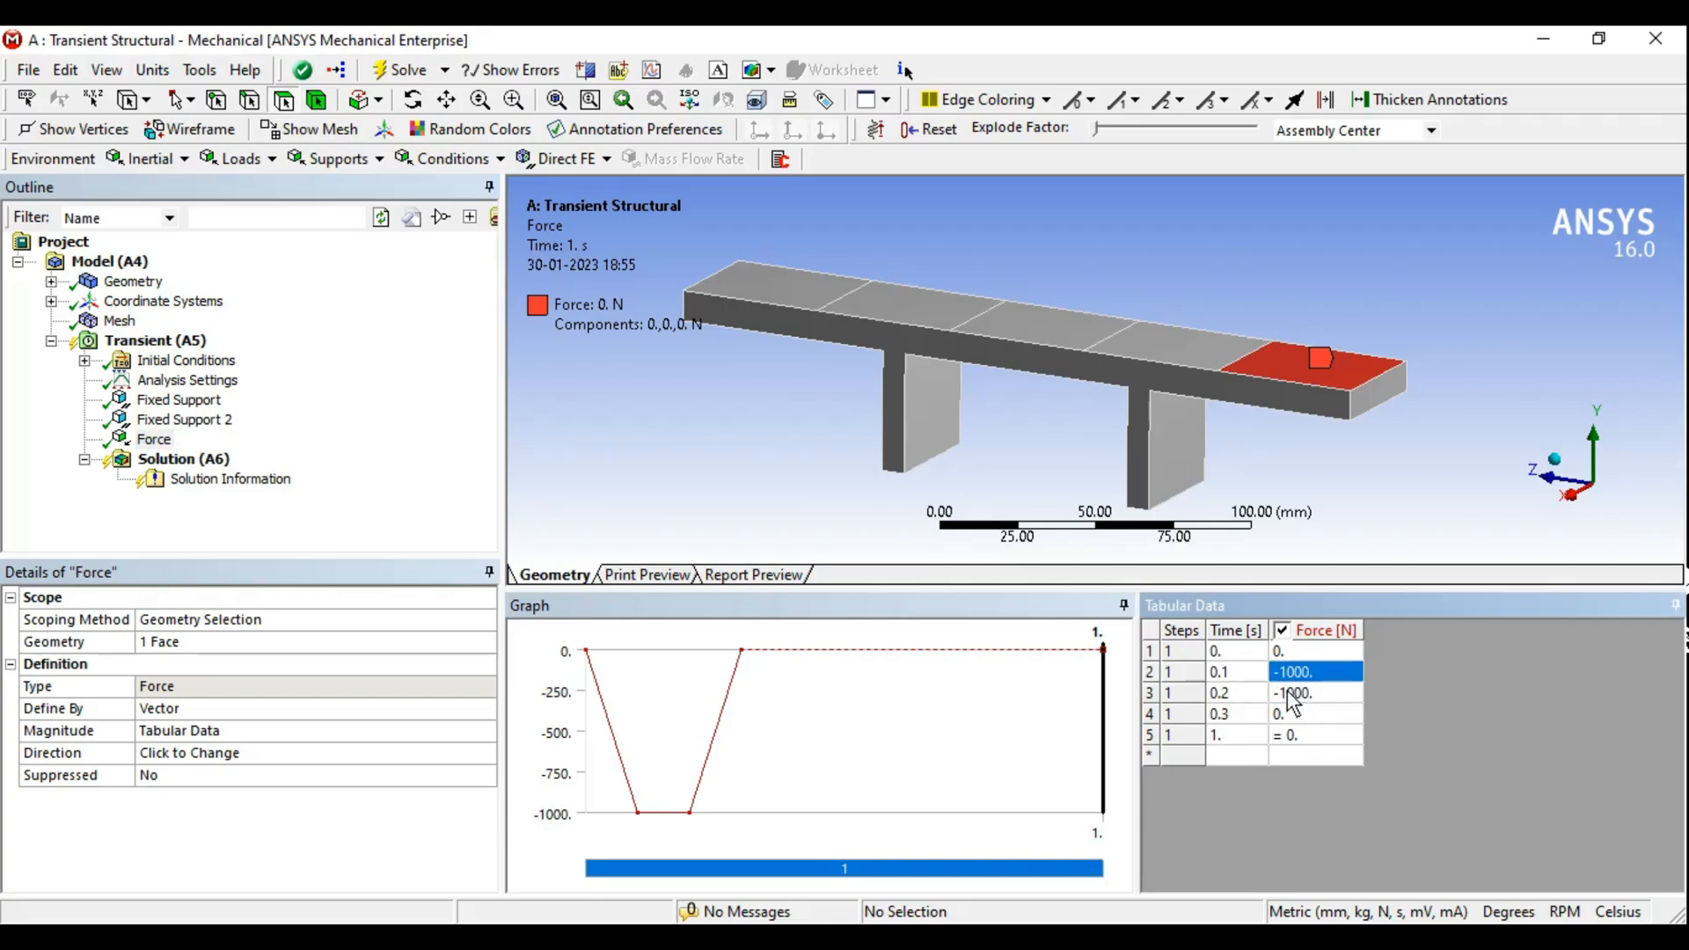
pyautogui.moveTo(1297, 373); pyautogui.dragTo(1179, 457, button='middle')
pyautogui.click(1236, 713)
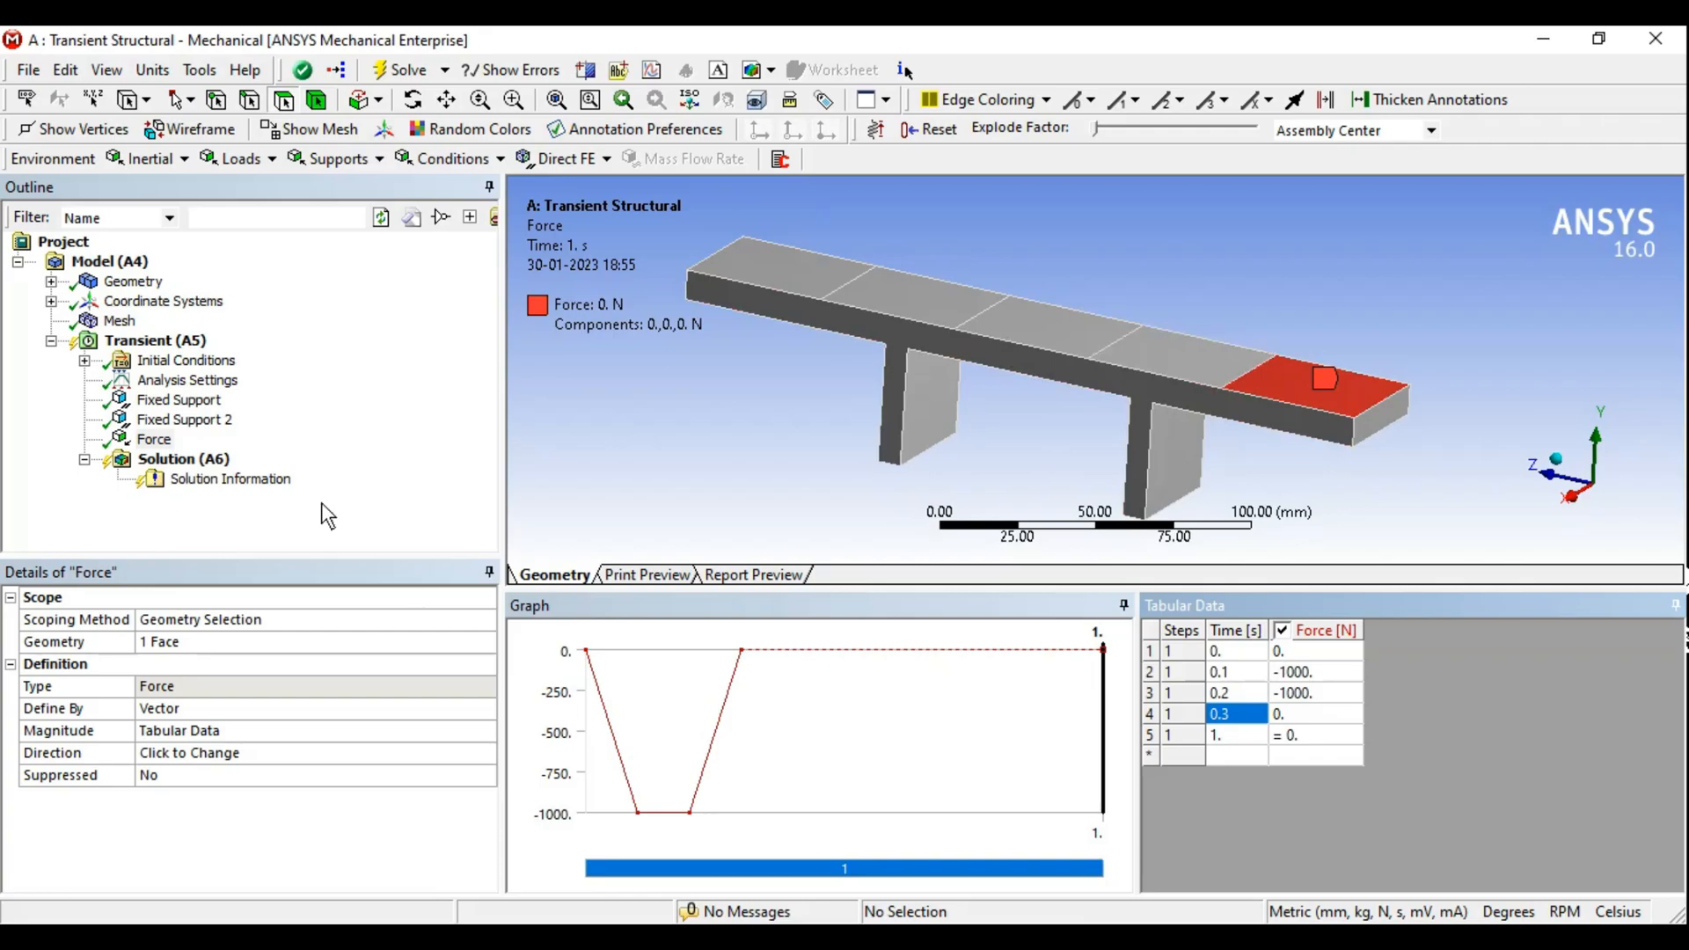
# Add a second force on the imprinted top face adjacent to the loaded end face, directed along the face normal
pyautogui.click(253, 160)
pyautogui.click(261, 262)
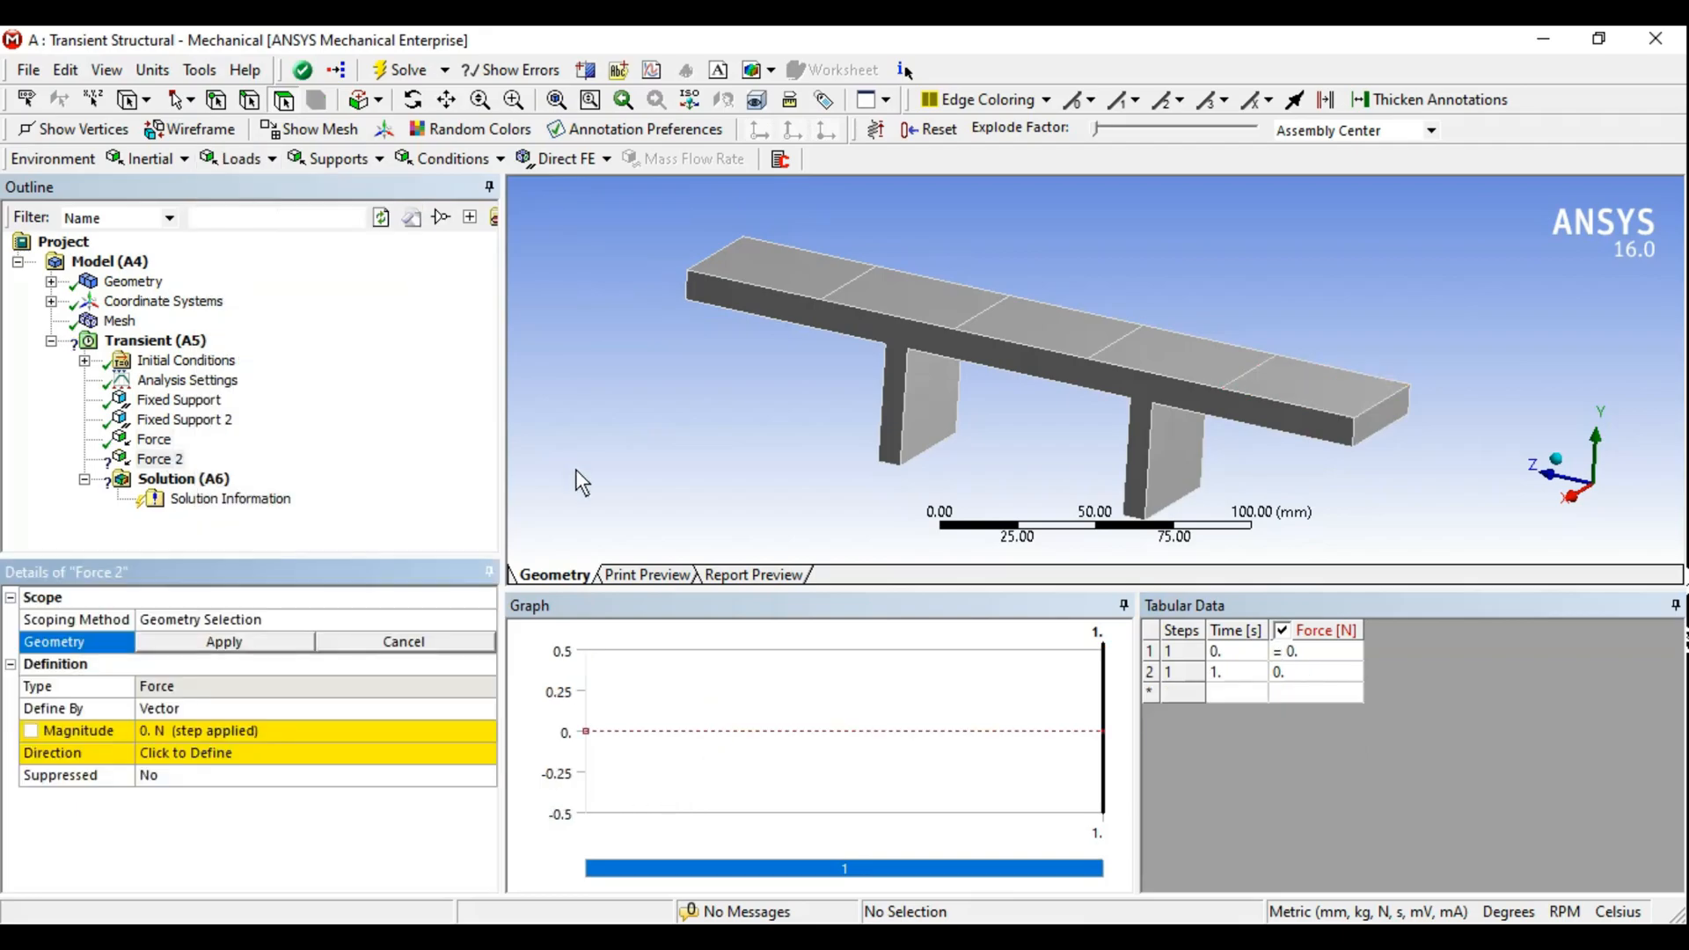
pyautogui.click(1152, 363)
pyautogui.click(225, 641)
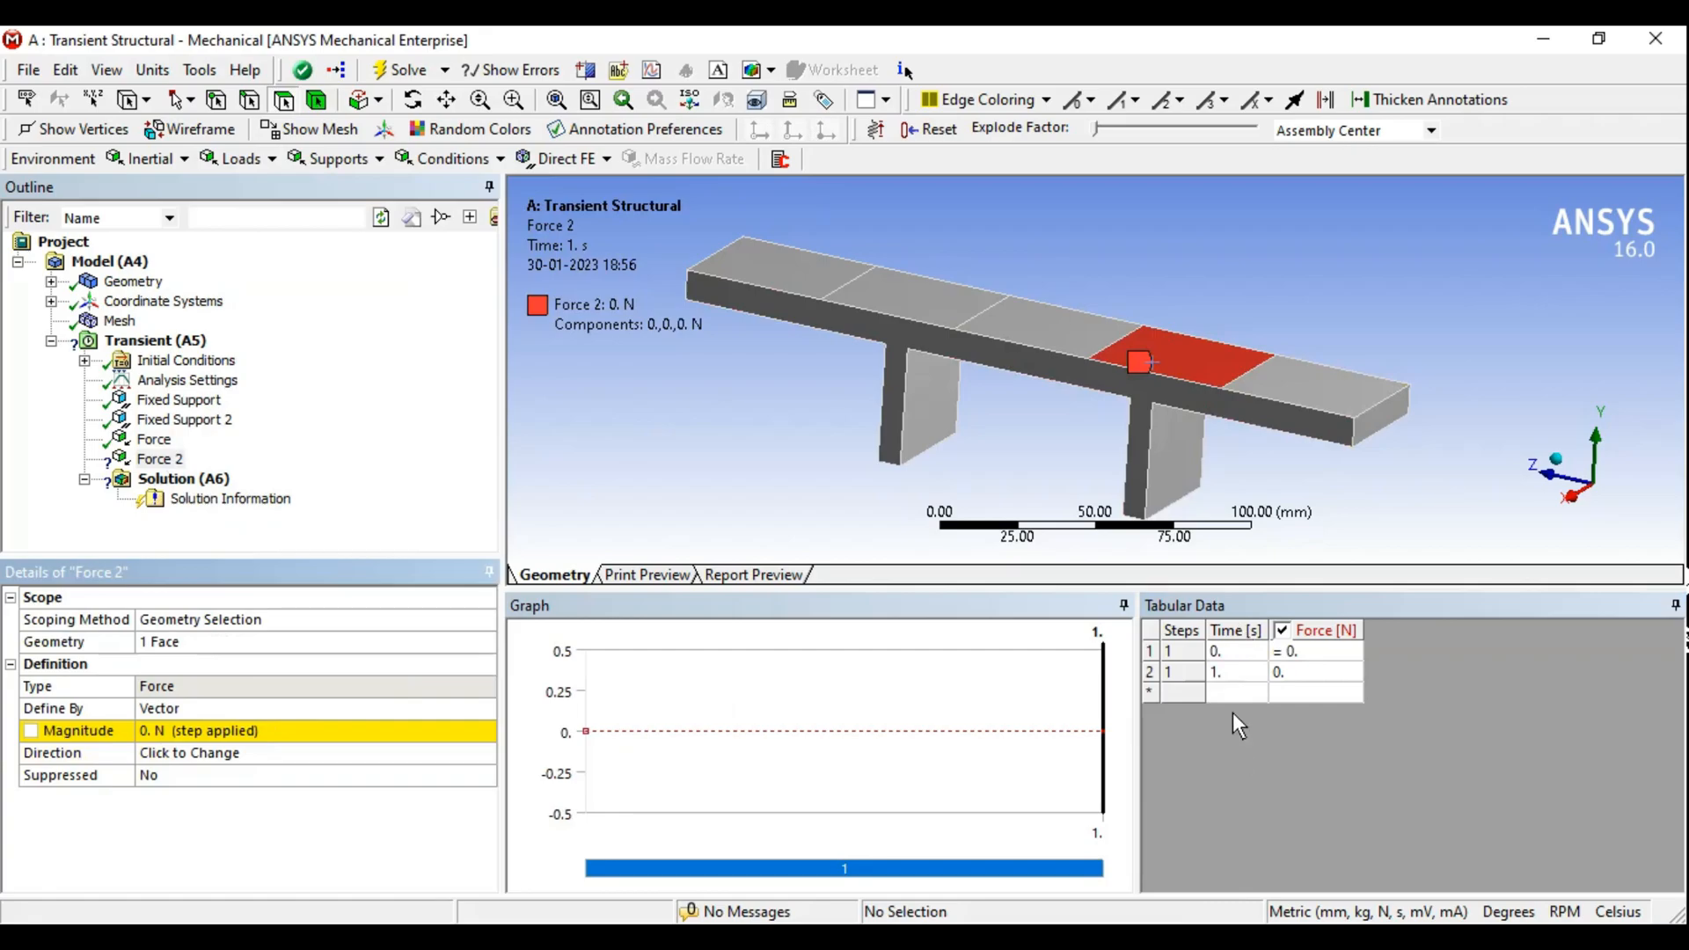
# Enter 0 N at 0.1 s and -1000 N at 0.2 s in the second force's time table
pyautogui.click(1241, 671)
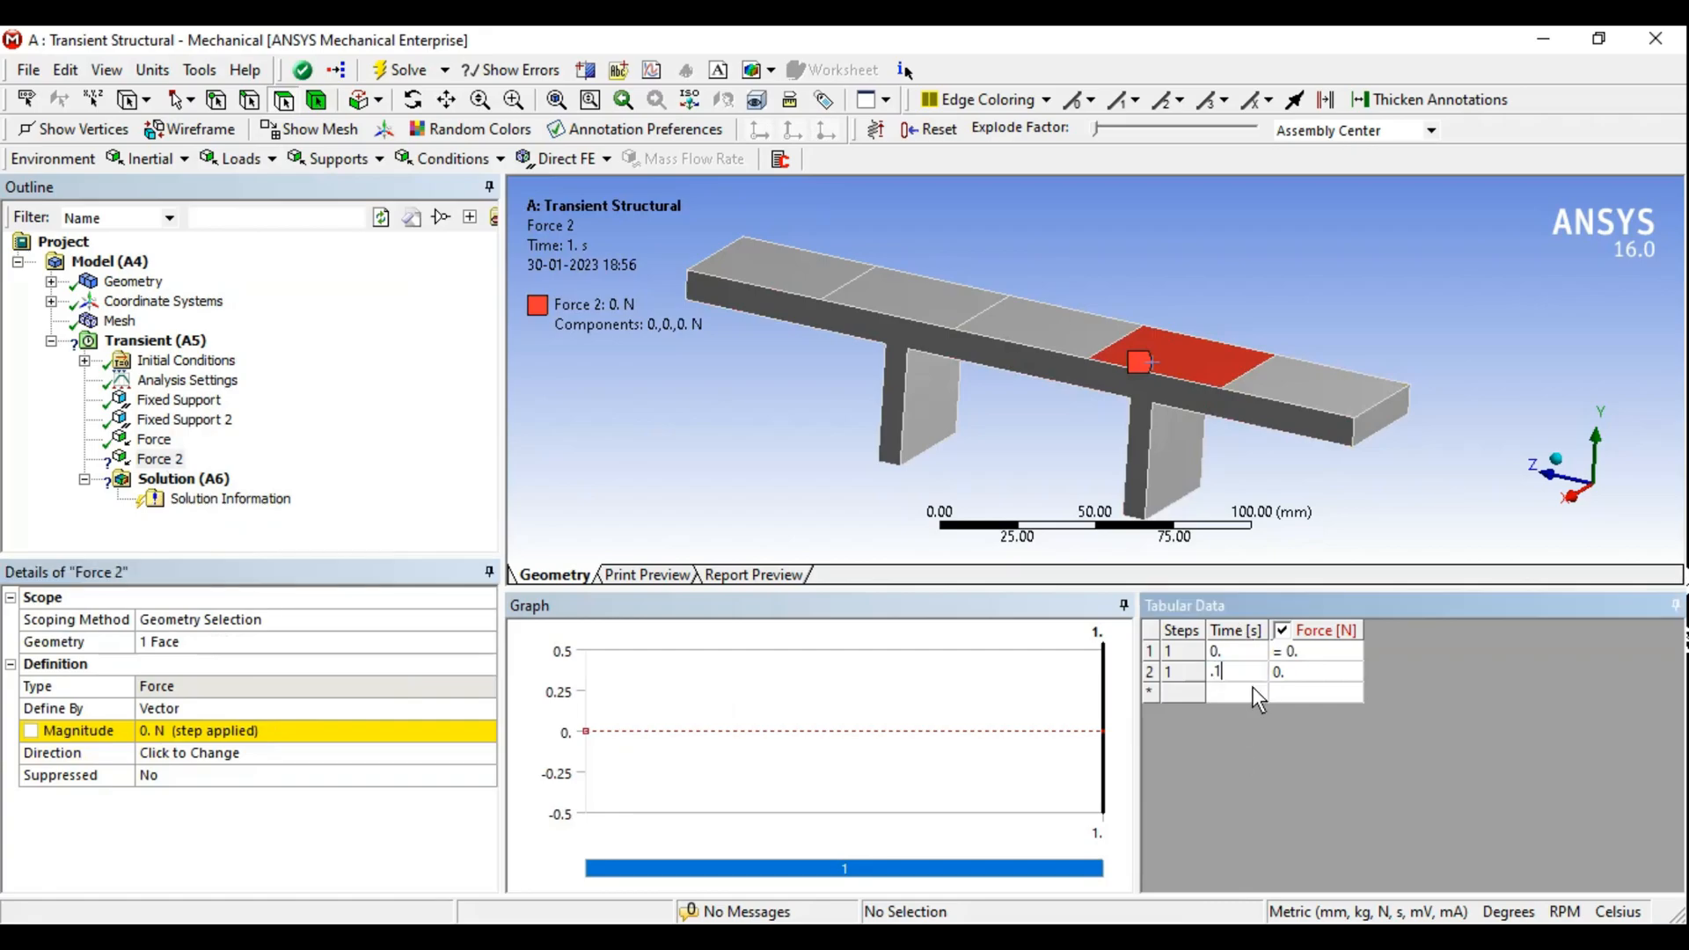
pyautogui.press('Tab')
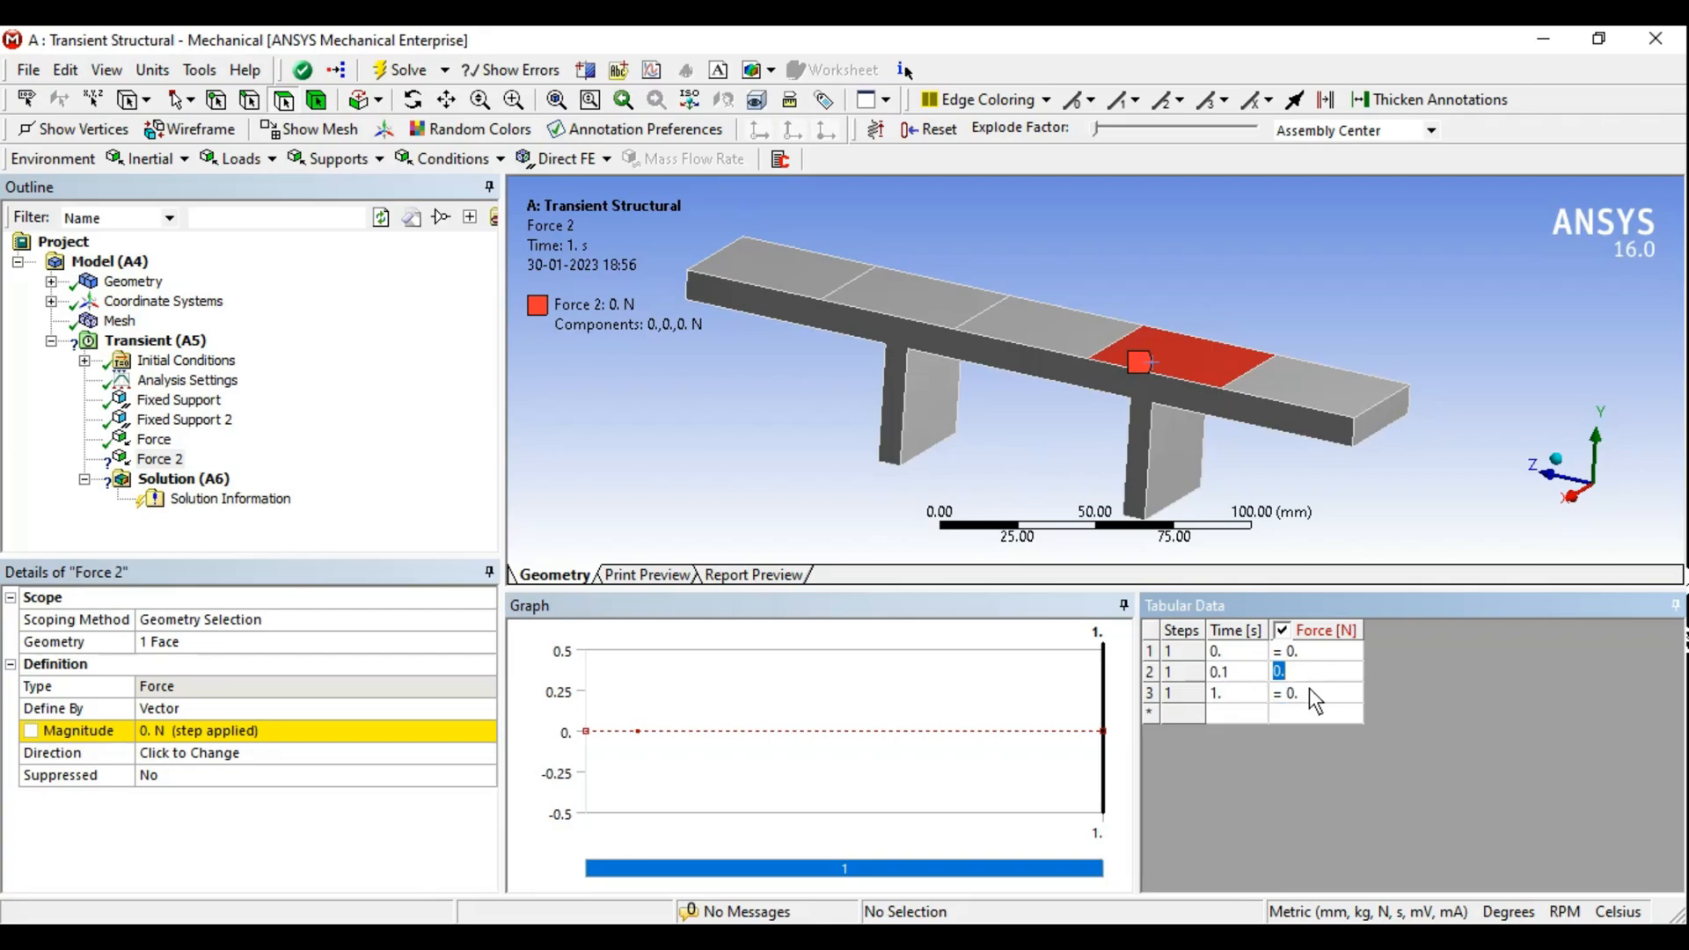
pyautogui.click(1310, 688)
pyautogui.write('-1000')
pyautogui.press('Return')
pyautogui.click(1214, 695)
pyautogui.write('0.2')
pyautogui.press('Tab')
# Hold the second force at -1000 N up to 0.3 s in its time table
pyautogui.click(1291, 715)
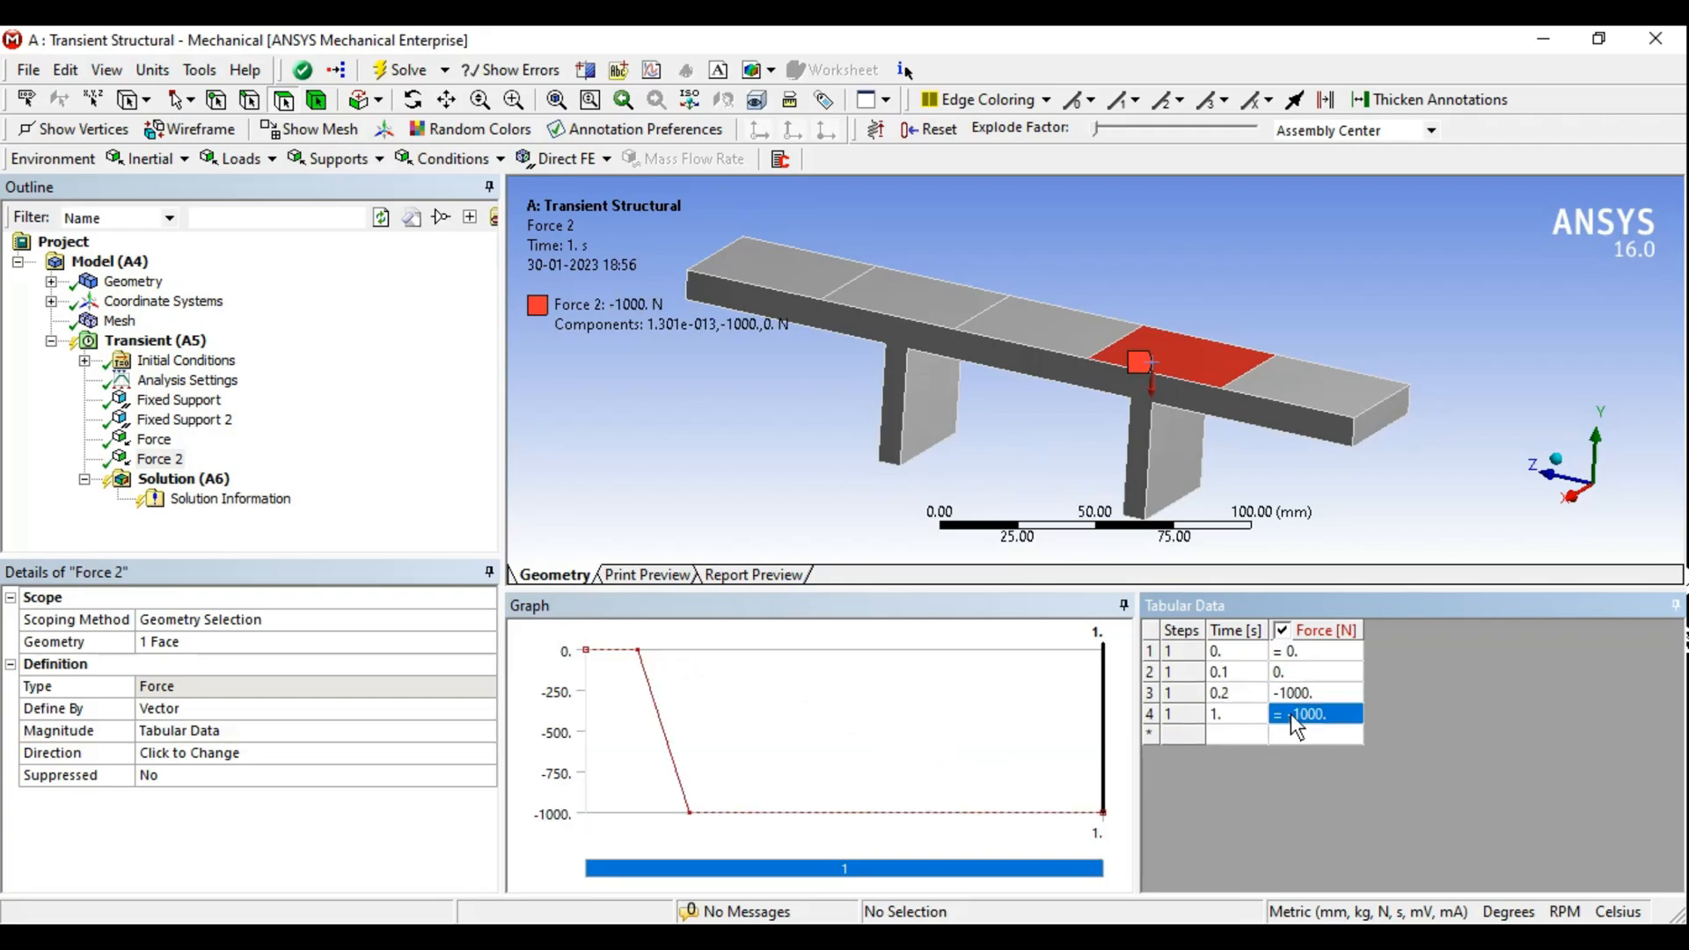
pyautogui.write('-1000')
pyautogui.press('Return')
pyautogui.write('0.3')
pyautogui.press('Return')
# Bring the second force back to 0 N at 0.4 s in its time table
pyautogui.click(1309, 739)
pyautogui.write('0')
pyautogui.press('Return')
pyautogui.click(1250, 739)
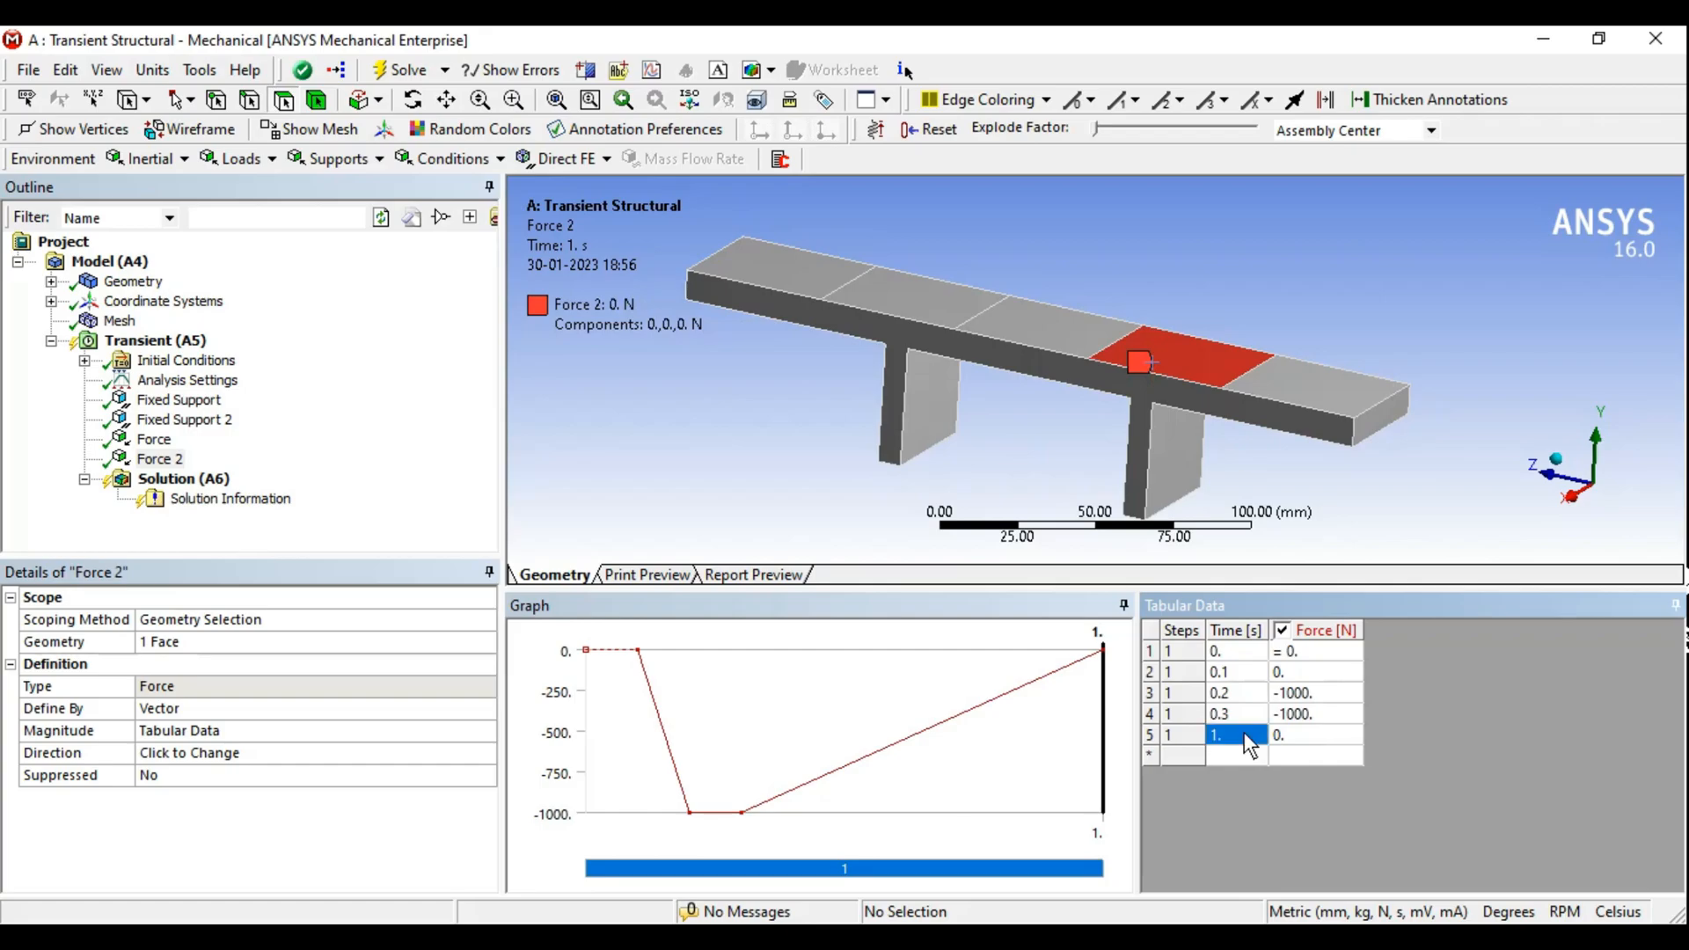
pyautogui.write('.4')
pyautogui.press('Tab')
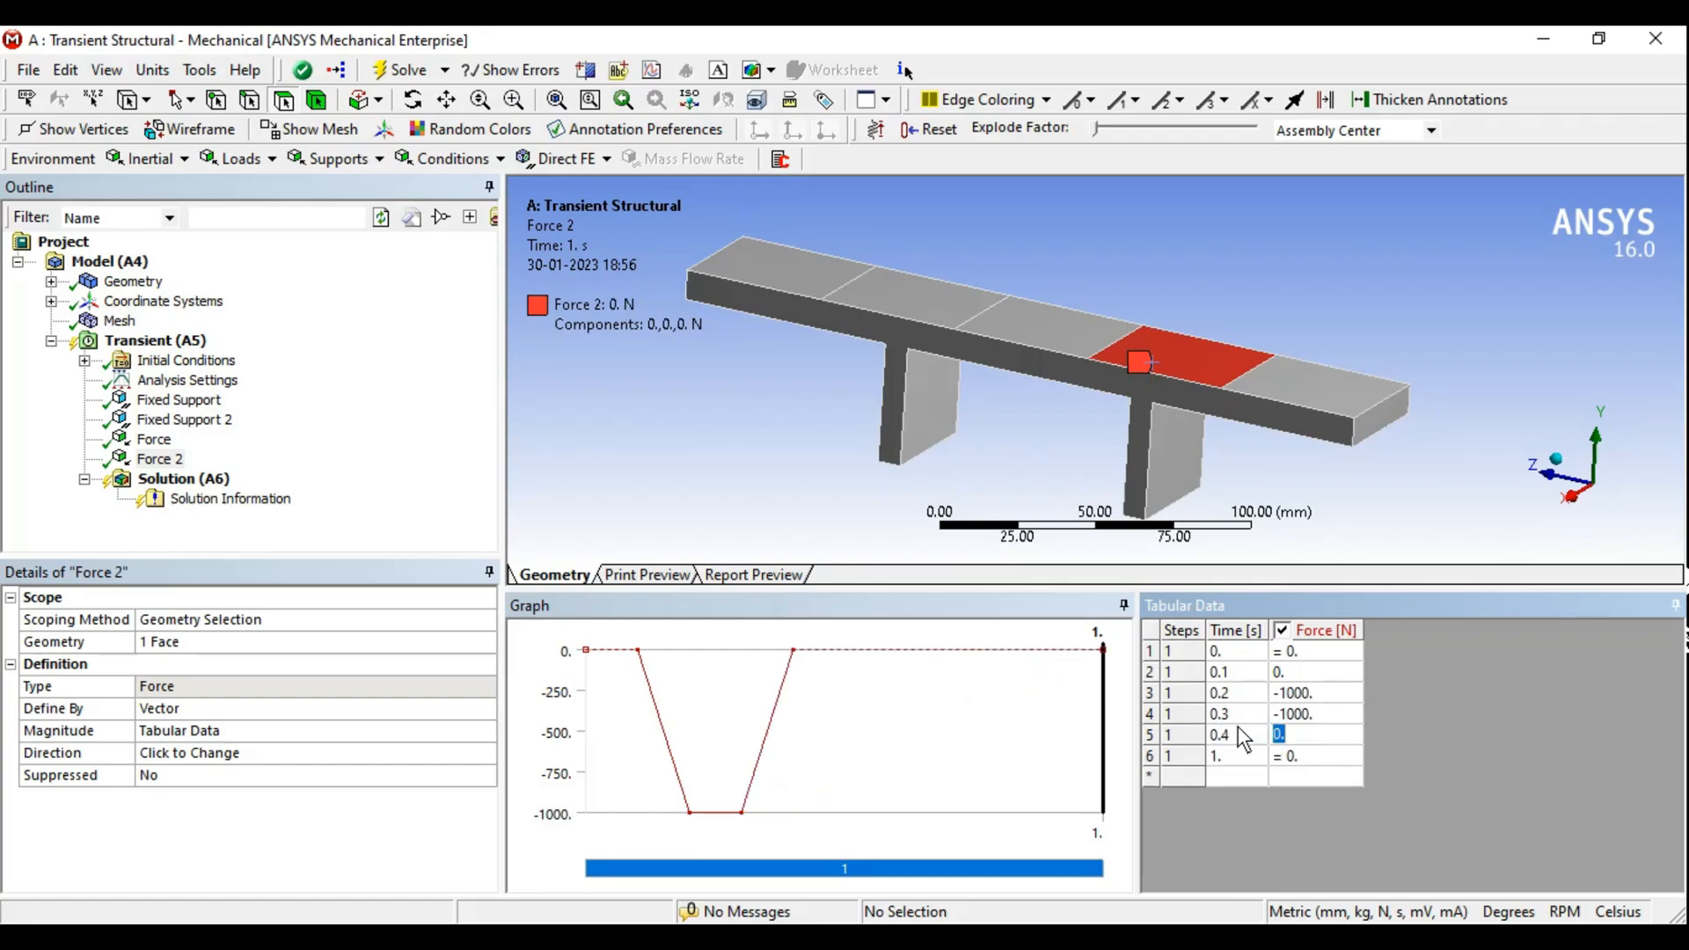
# Compare the loaded faces, time tables and graphs of the first and second forces
pyautogui.click(155, 439)
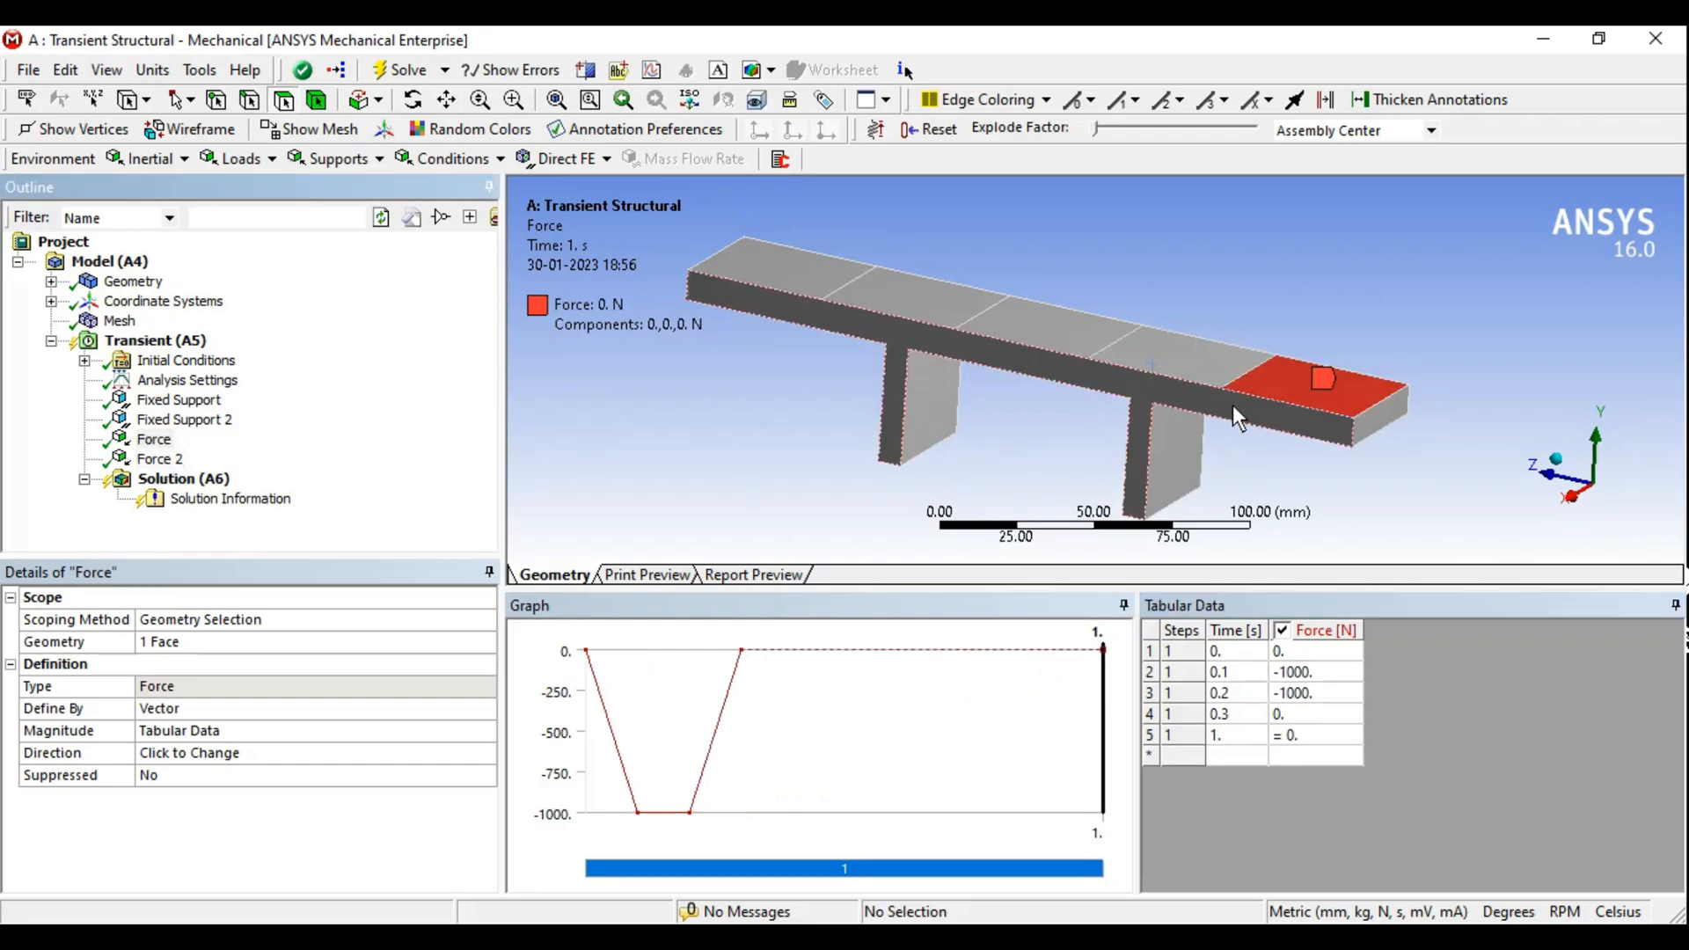
pyautogui.moveTo(1232, 404); pyautogui.dragTo(1211, 401, button='middle')
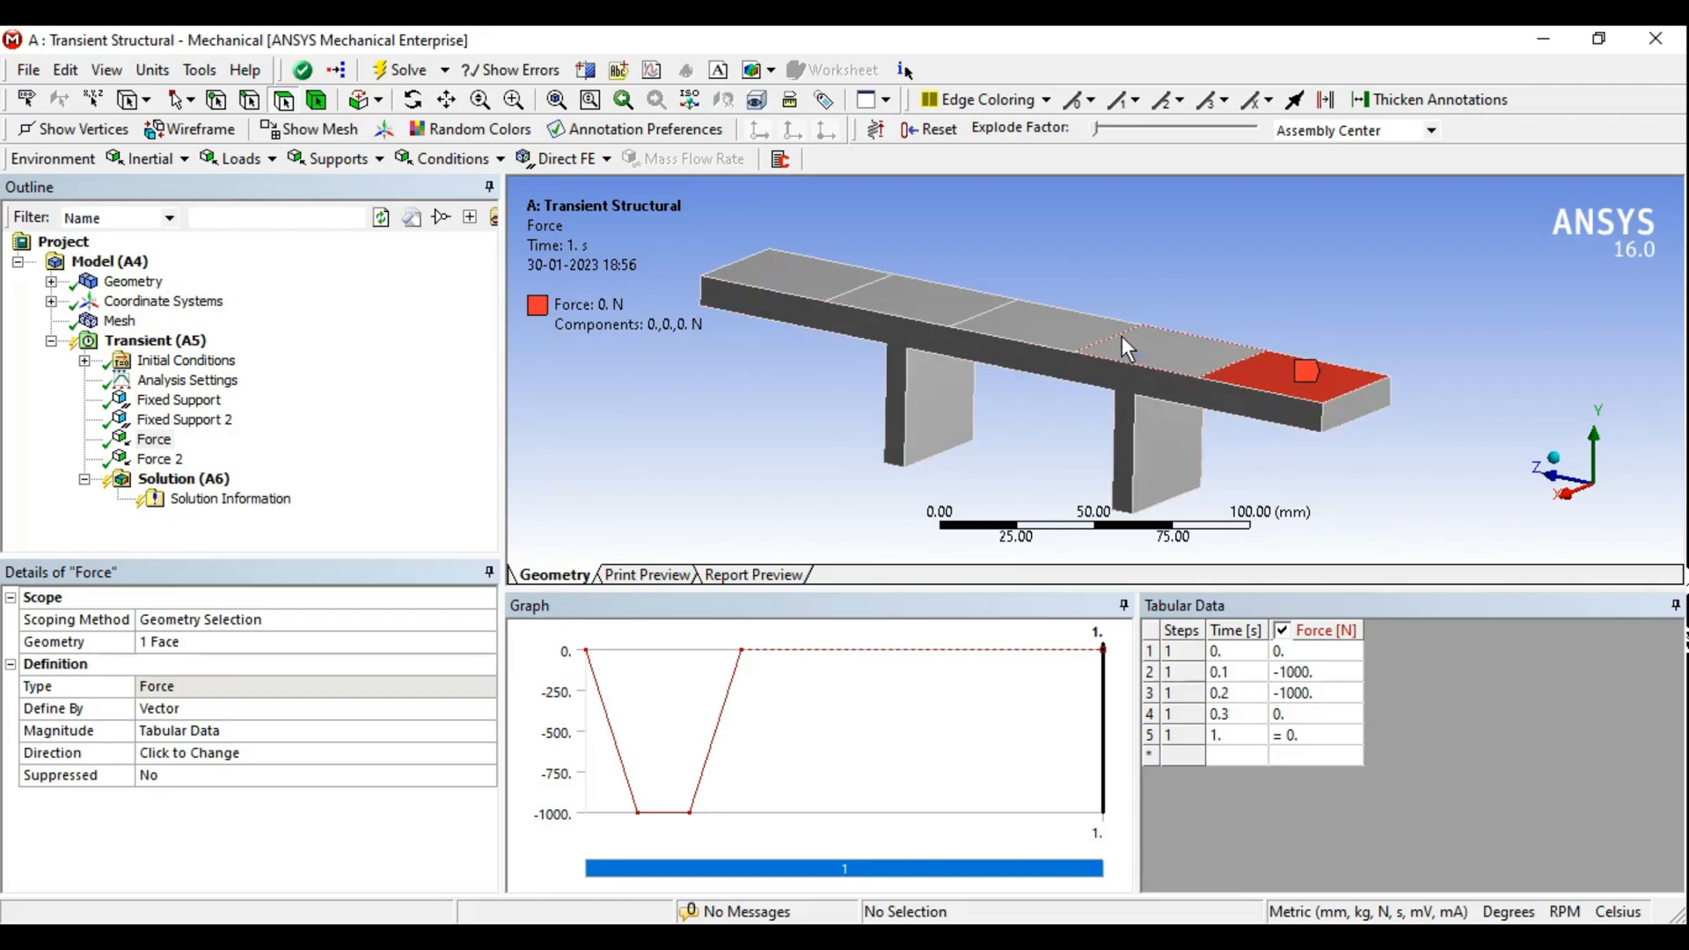
pyautogui.click(176, 459)
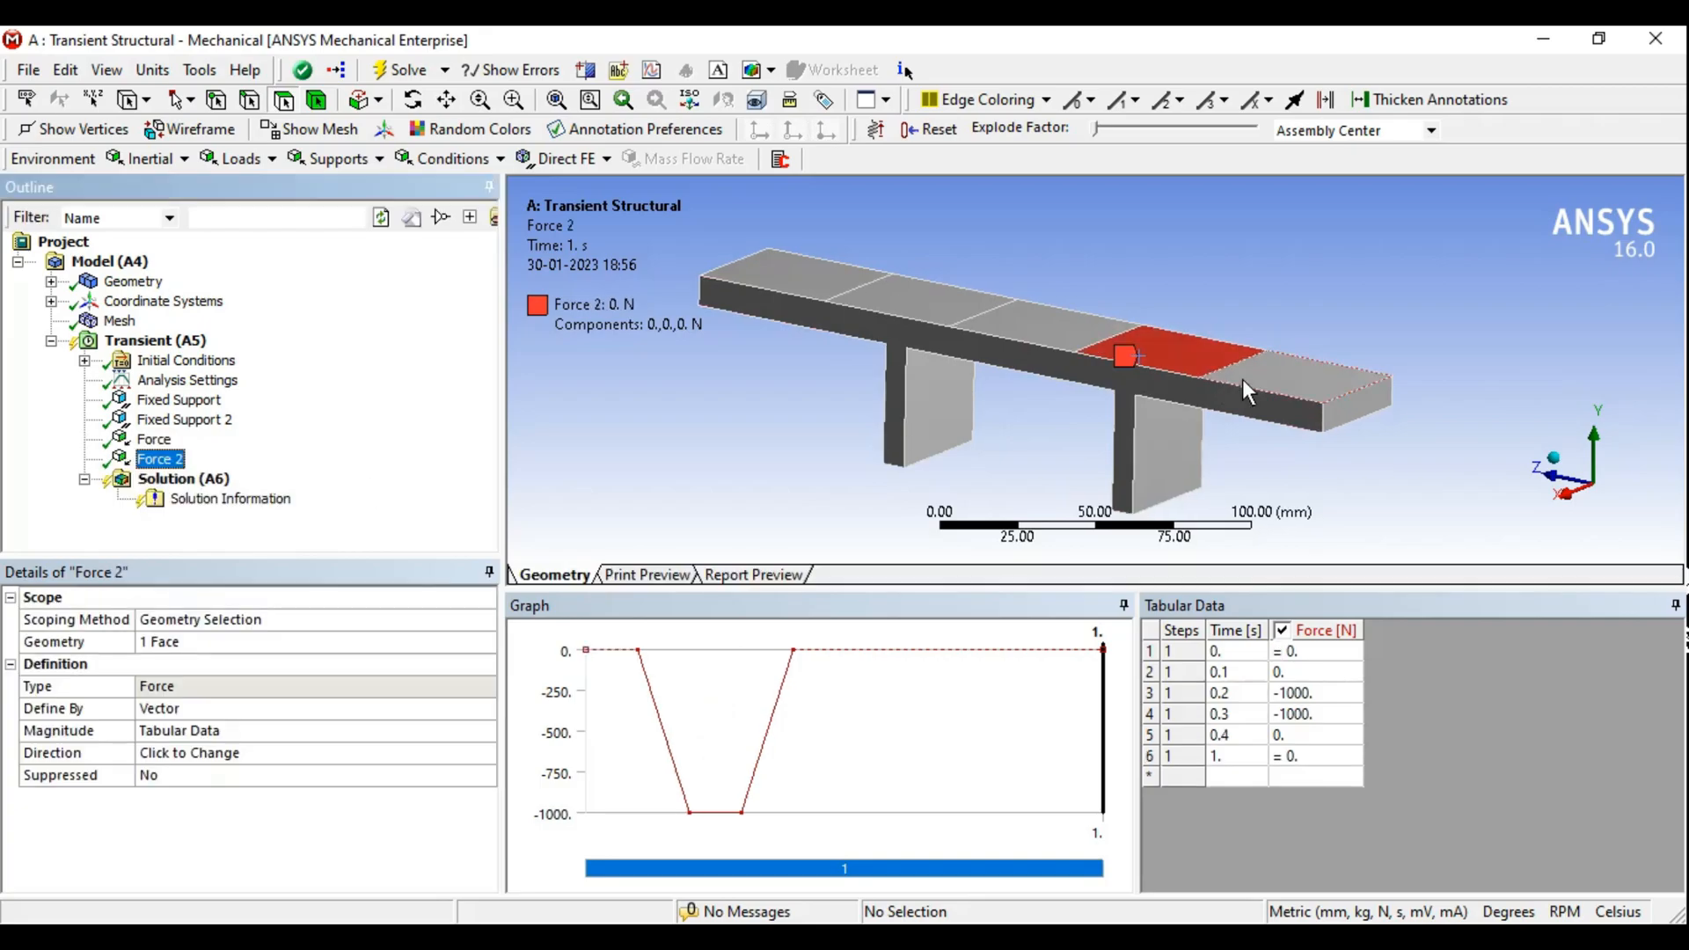
pyautogui.click(1241, 693)
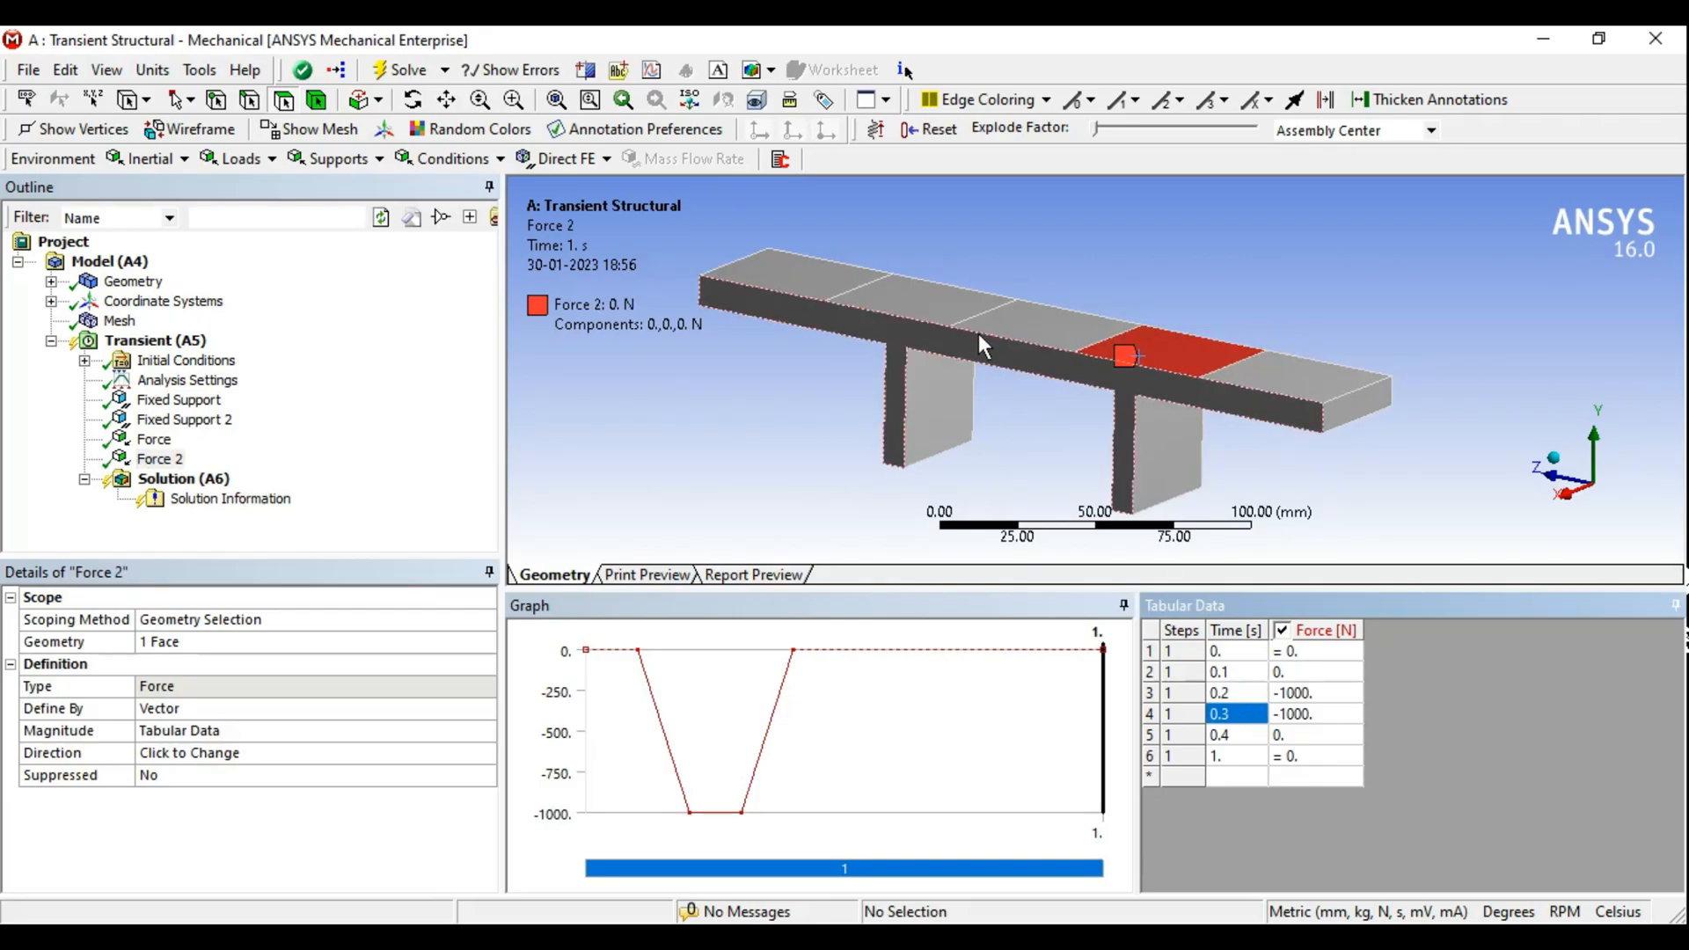
pyautogui.click(154, 439)
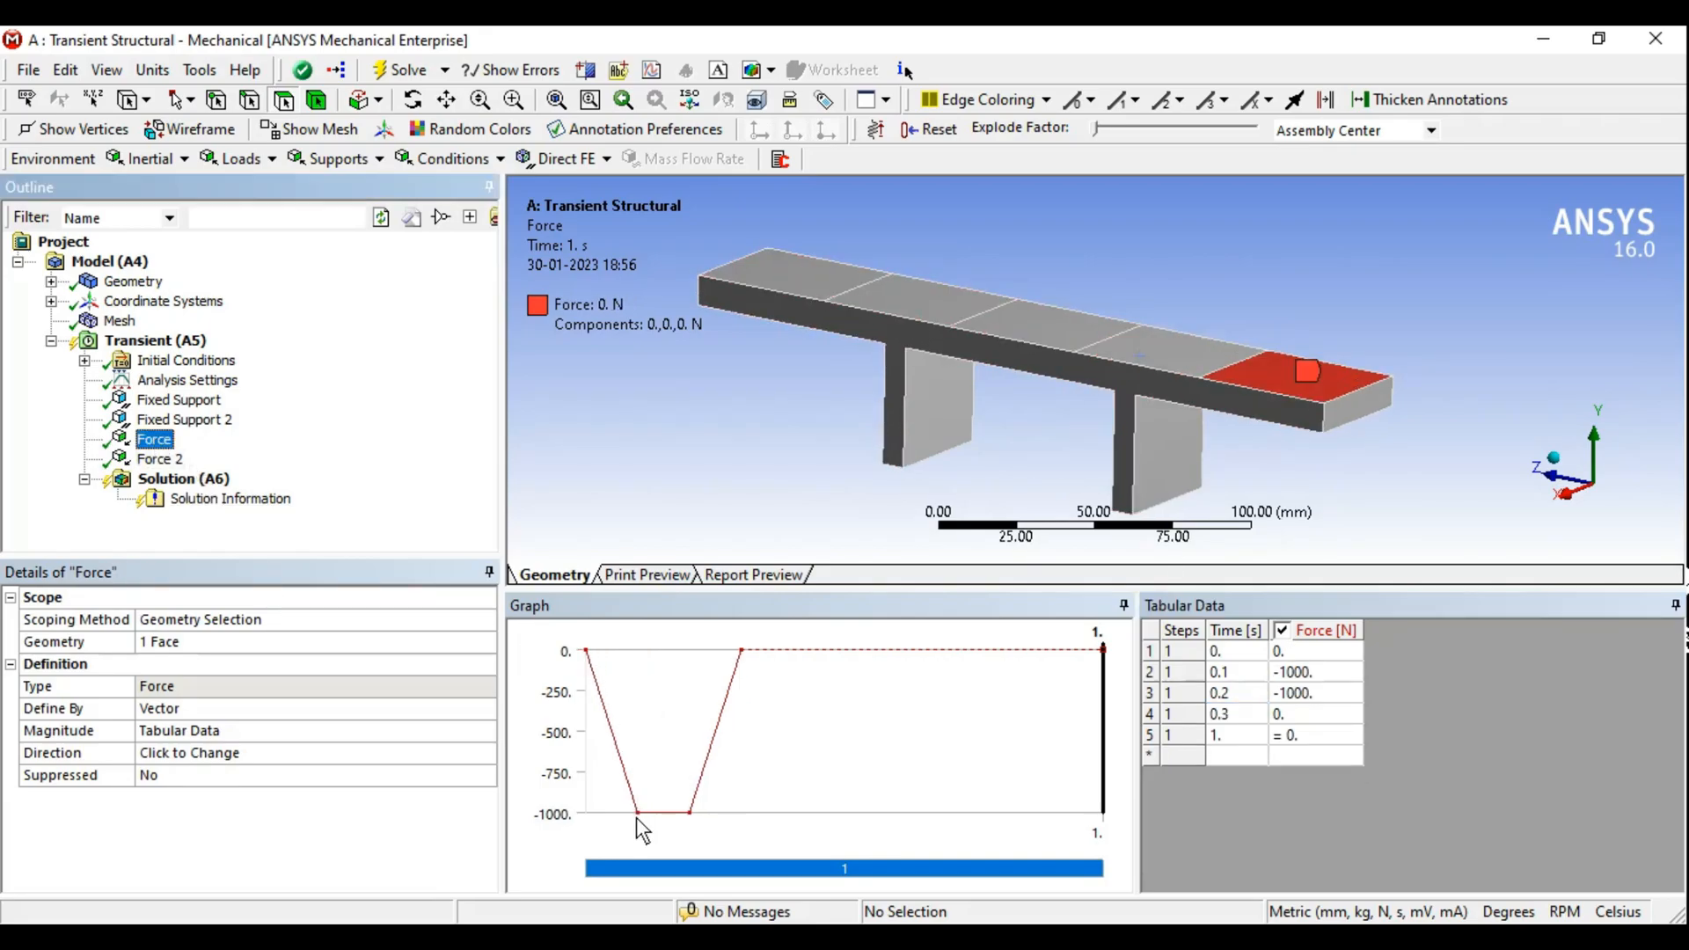
pyautogui.click(173, 459)
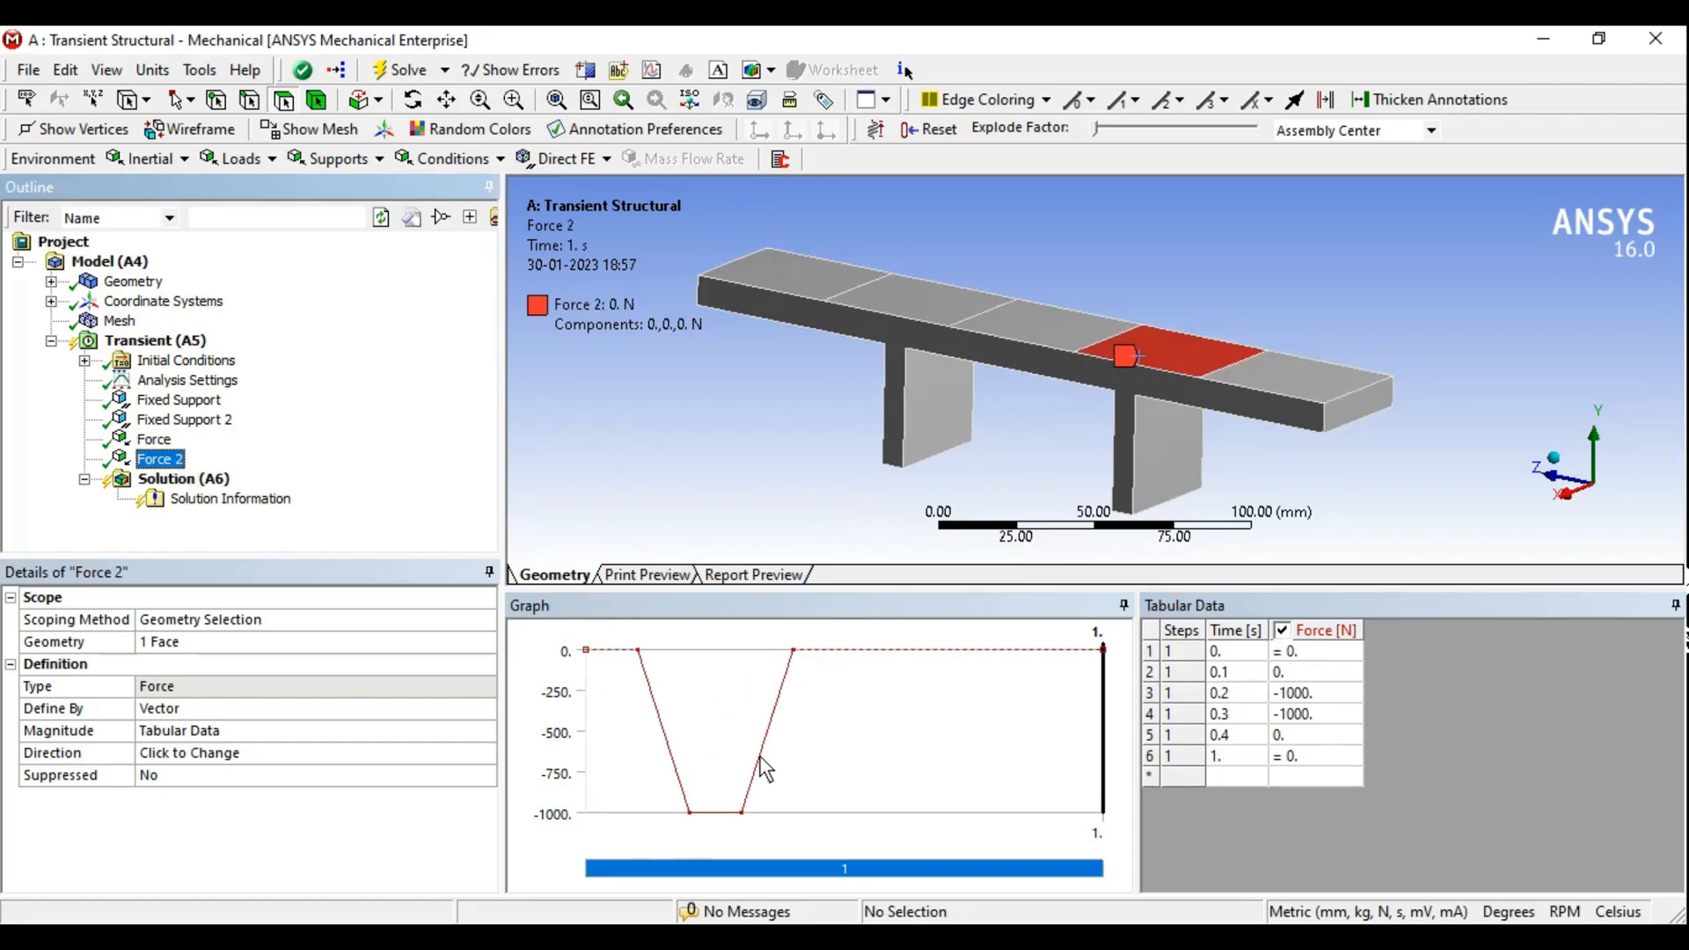
pyautogui.click(155, 439)
pyautogui.click(160, 459)
pyautogui.moveTo(1111, 392); pyautogui.dragTo(1323, 475, button='middle')
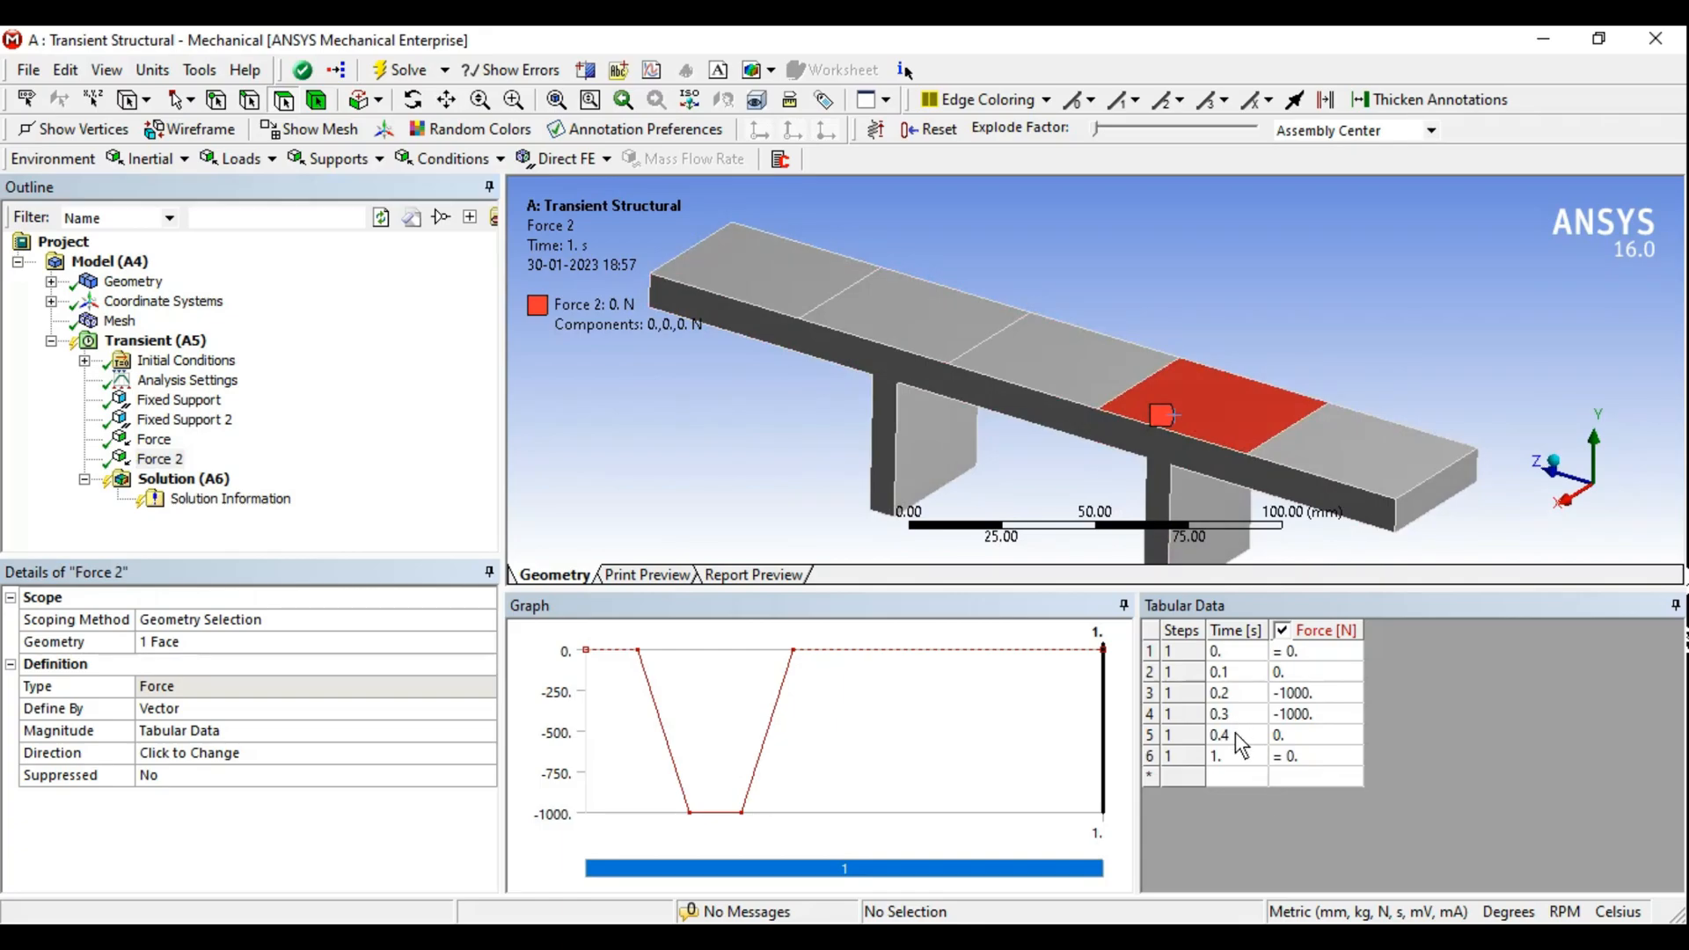
pyautogui.keyDown('ctrl'); pyautogui.moveTo(999, 396); pyautogui.dragTo(1006, 378, button='middle'); pyautogui.keyUp('ctrl')
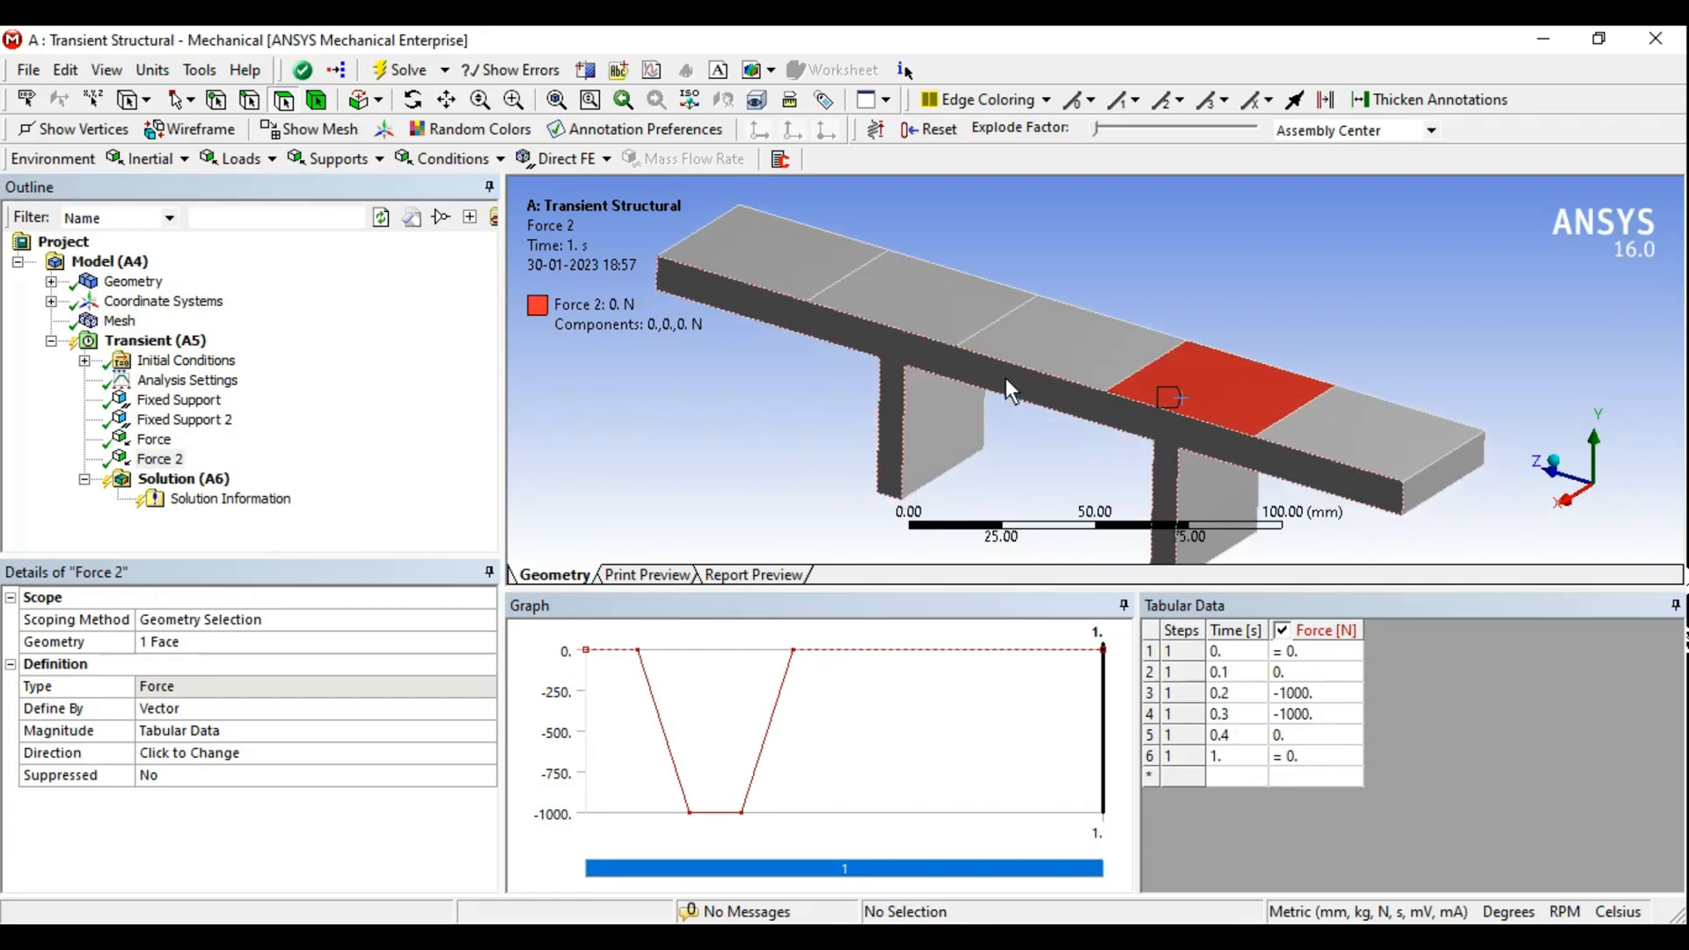
pyautogui.scroll(-1, 1006, 378)
# Duplicate the second force in the Transient analysis to create a third force
pyautogui.click(245, 162)
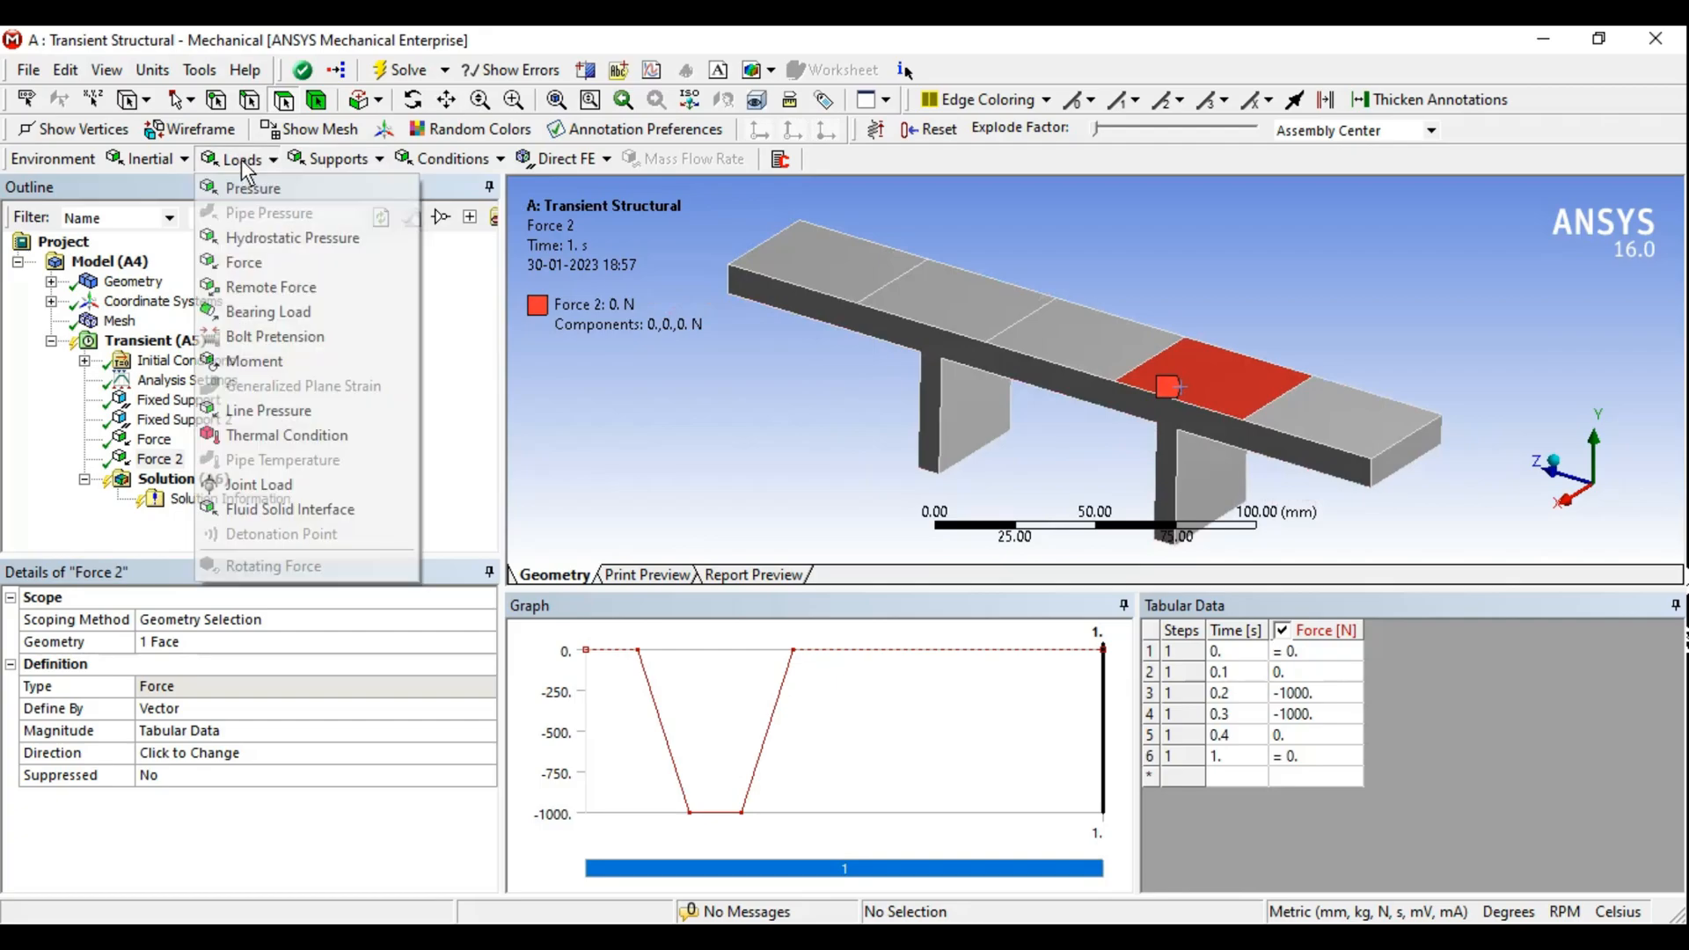
pyautogui.click(657, 383)
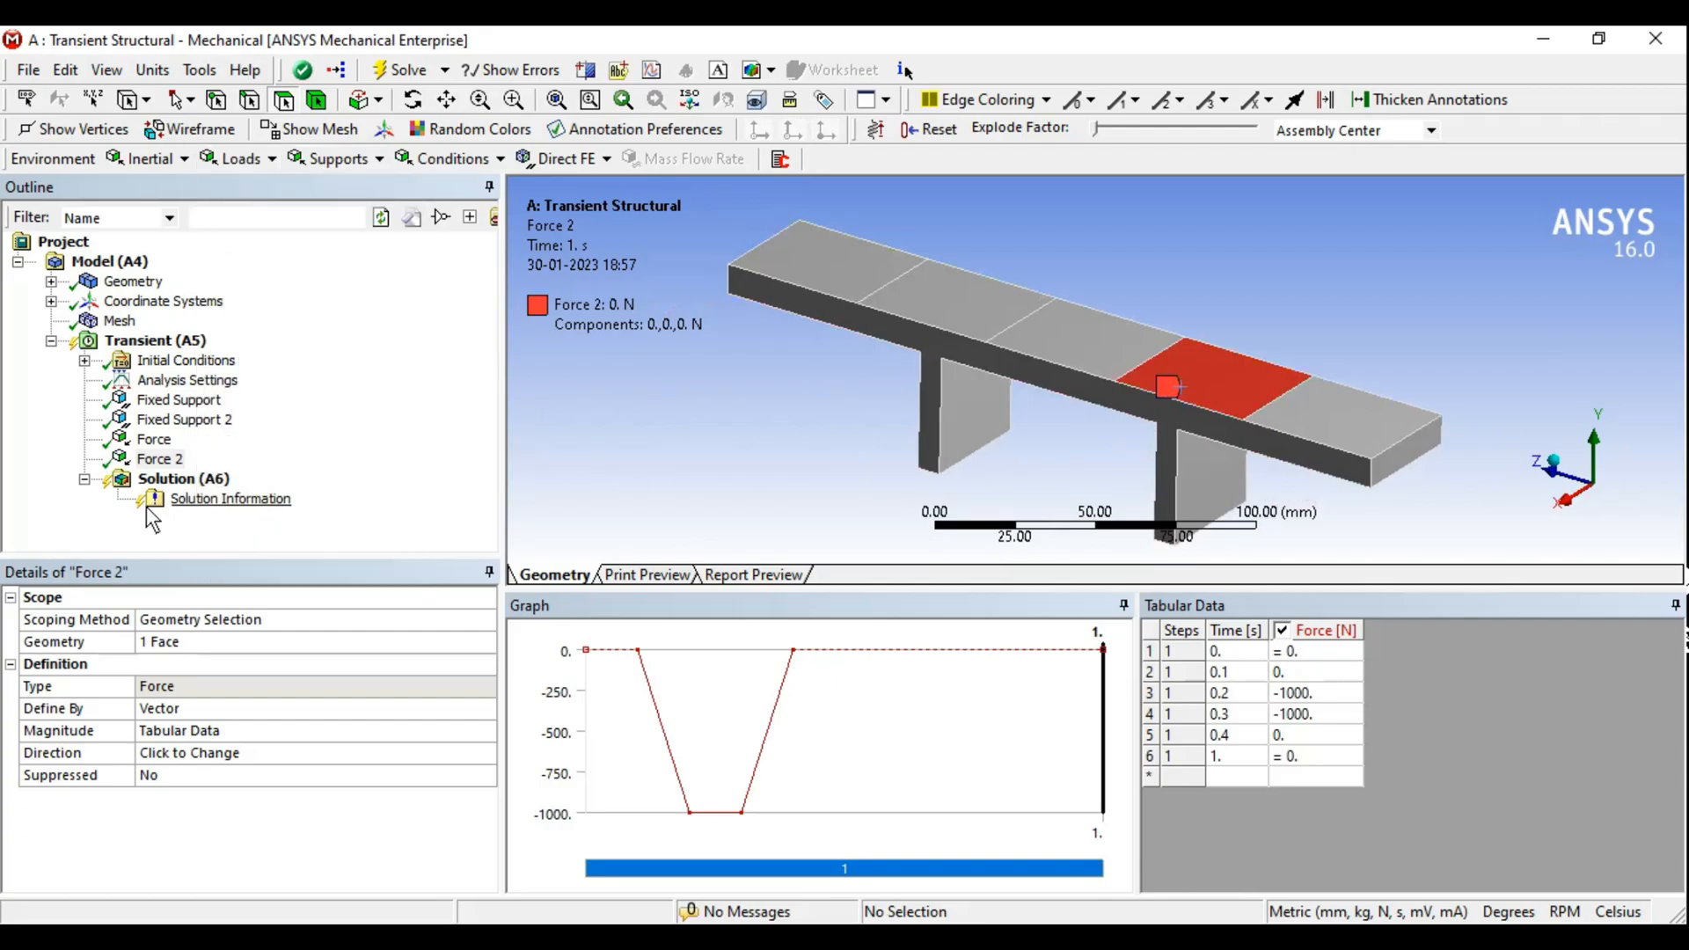
pyautogui.click(161, 461)
pyautogui.rightClick(160, 463)
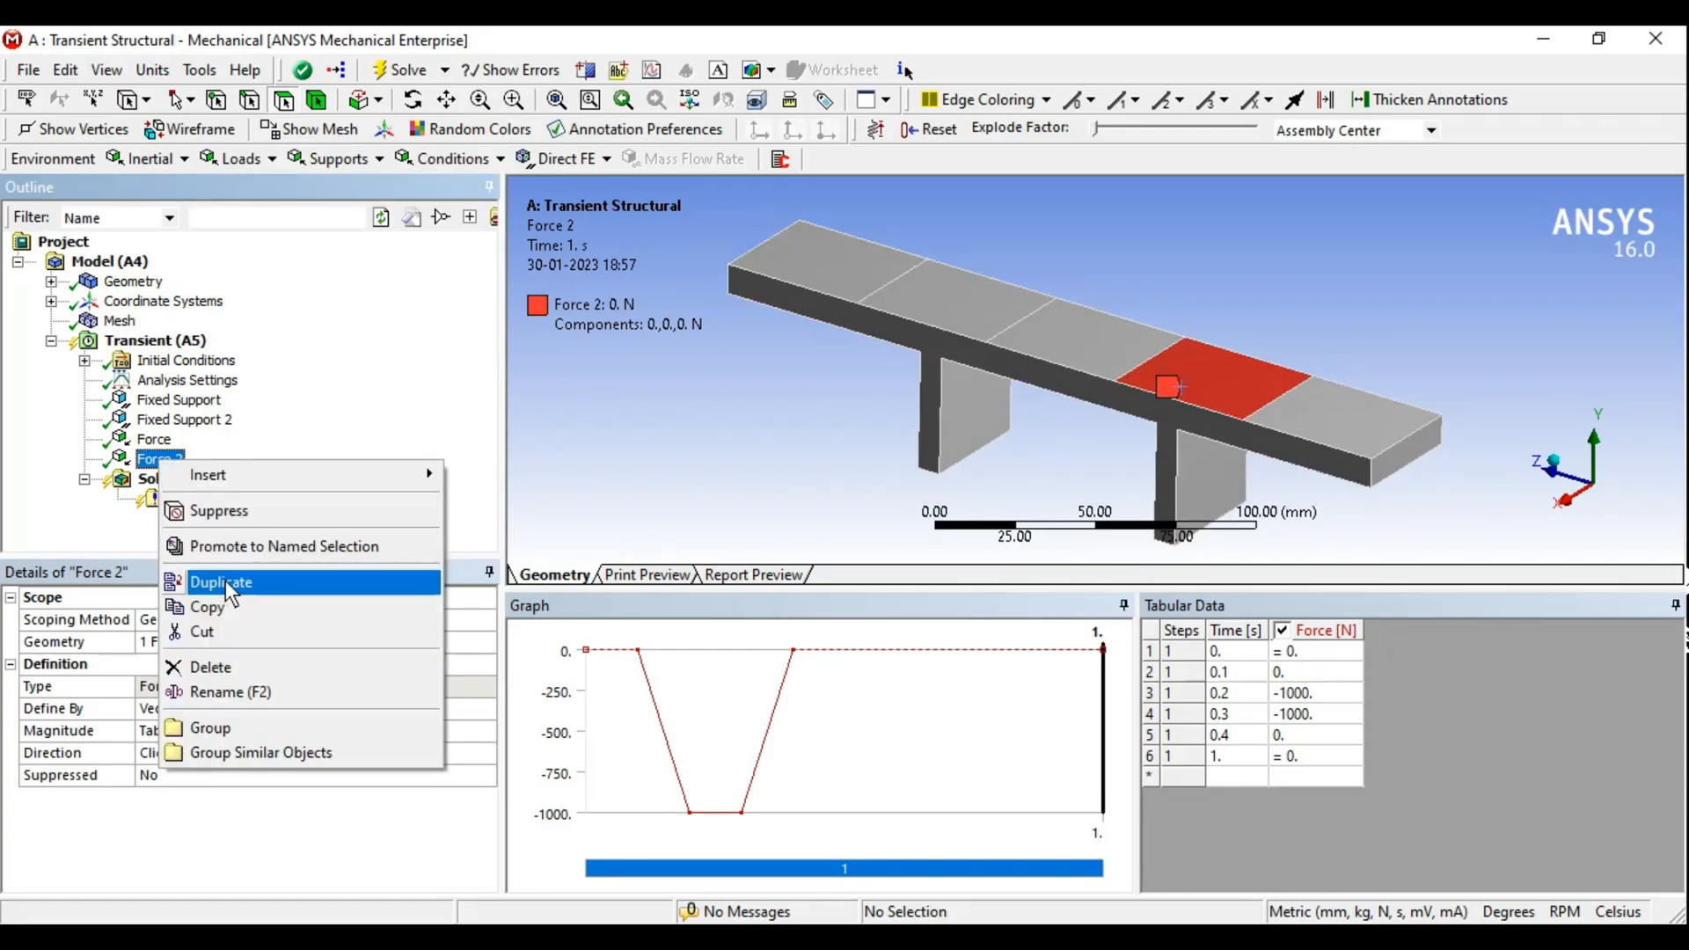
pyautogui.click(226, 582)
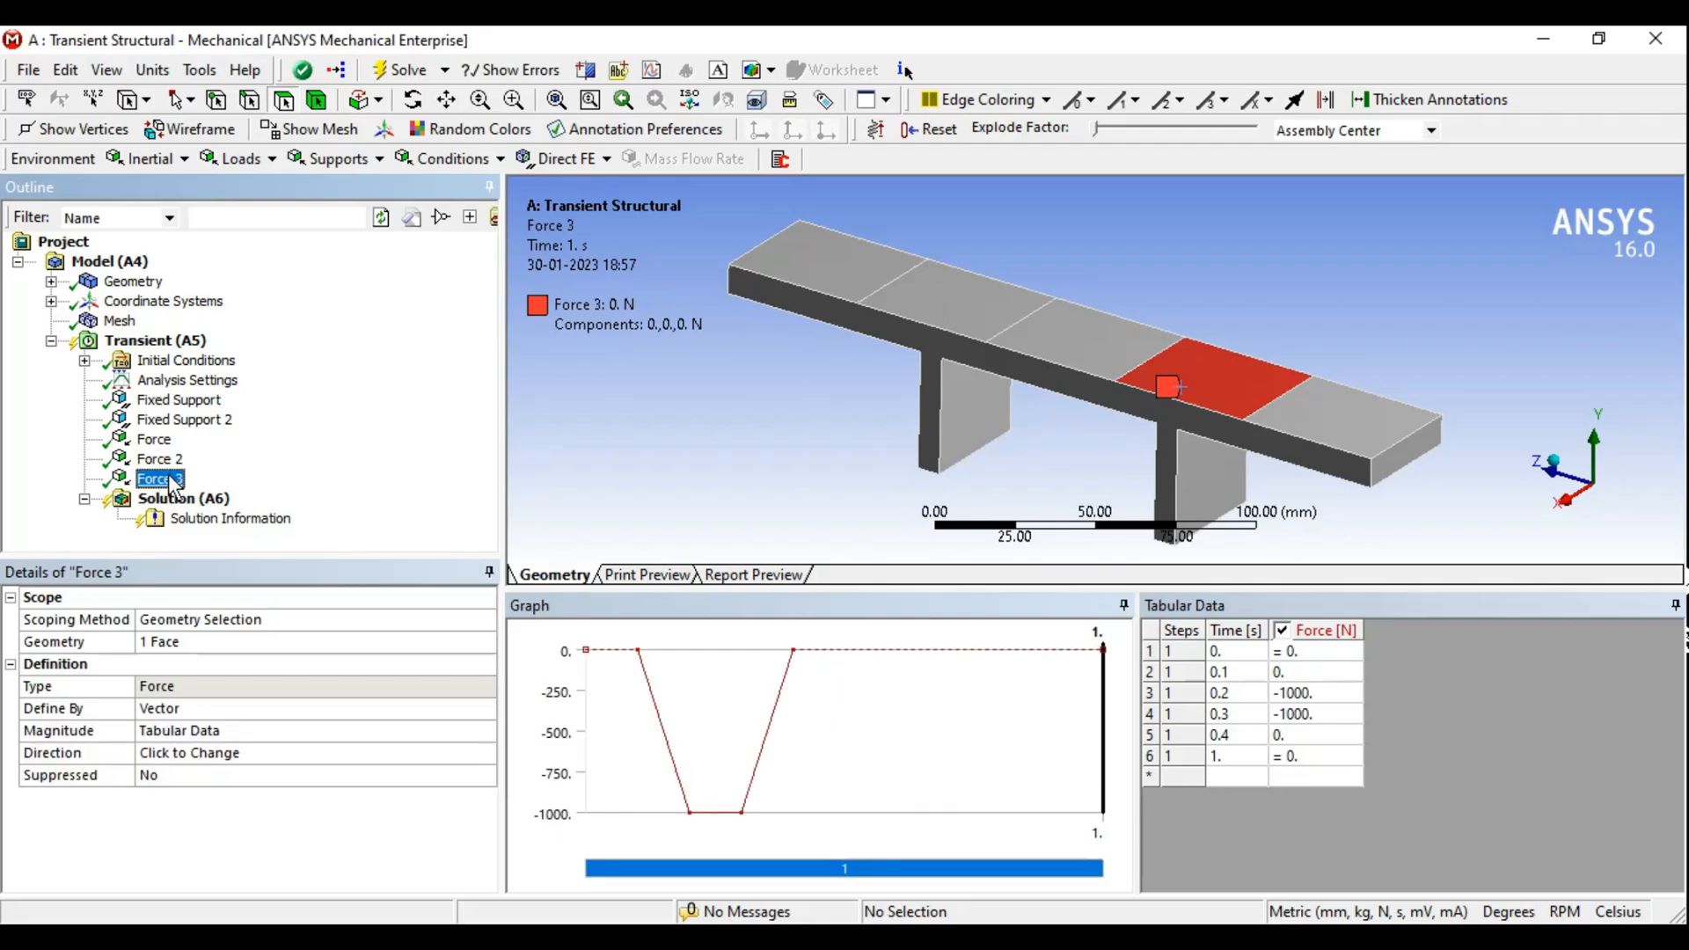
pyautogui.moveTo(820, 458); pyautogui.dragTo(1202, 339, button='middle')
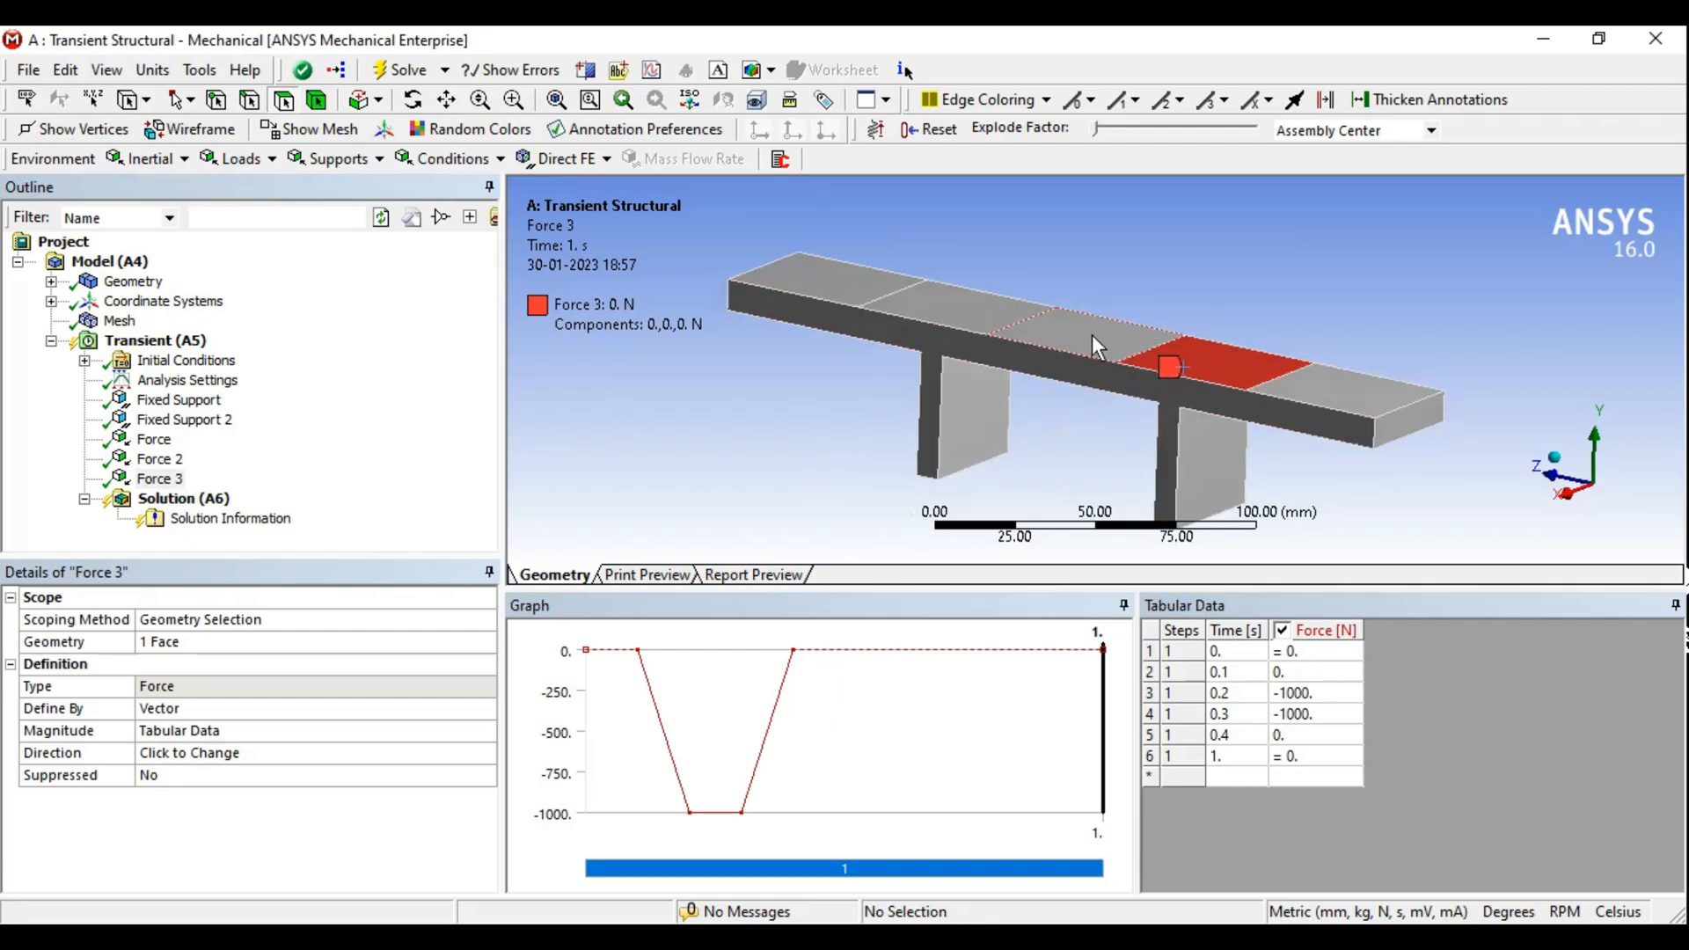
# Reassign the third force to the middle top face of the bar
pyautogui.moveTo(1091, 335); pyautogui.dragTo(1040, 341, button='middle')
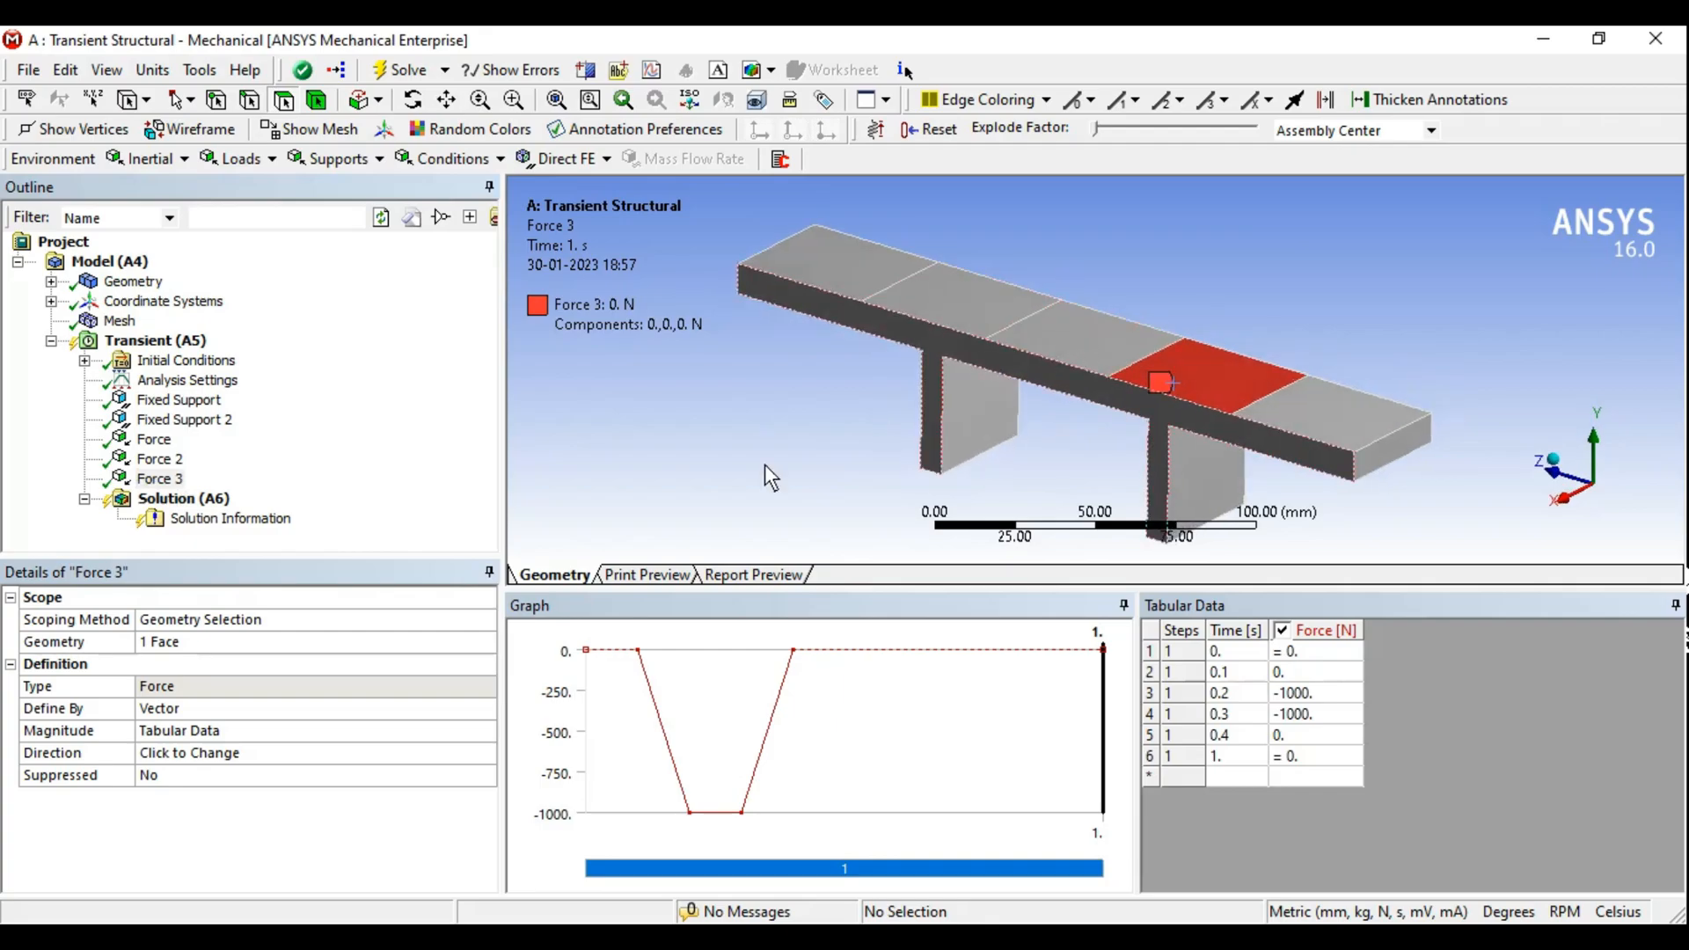
pyautogui.click(158, 479)
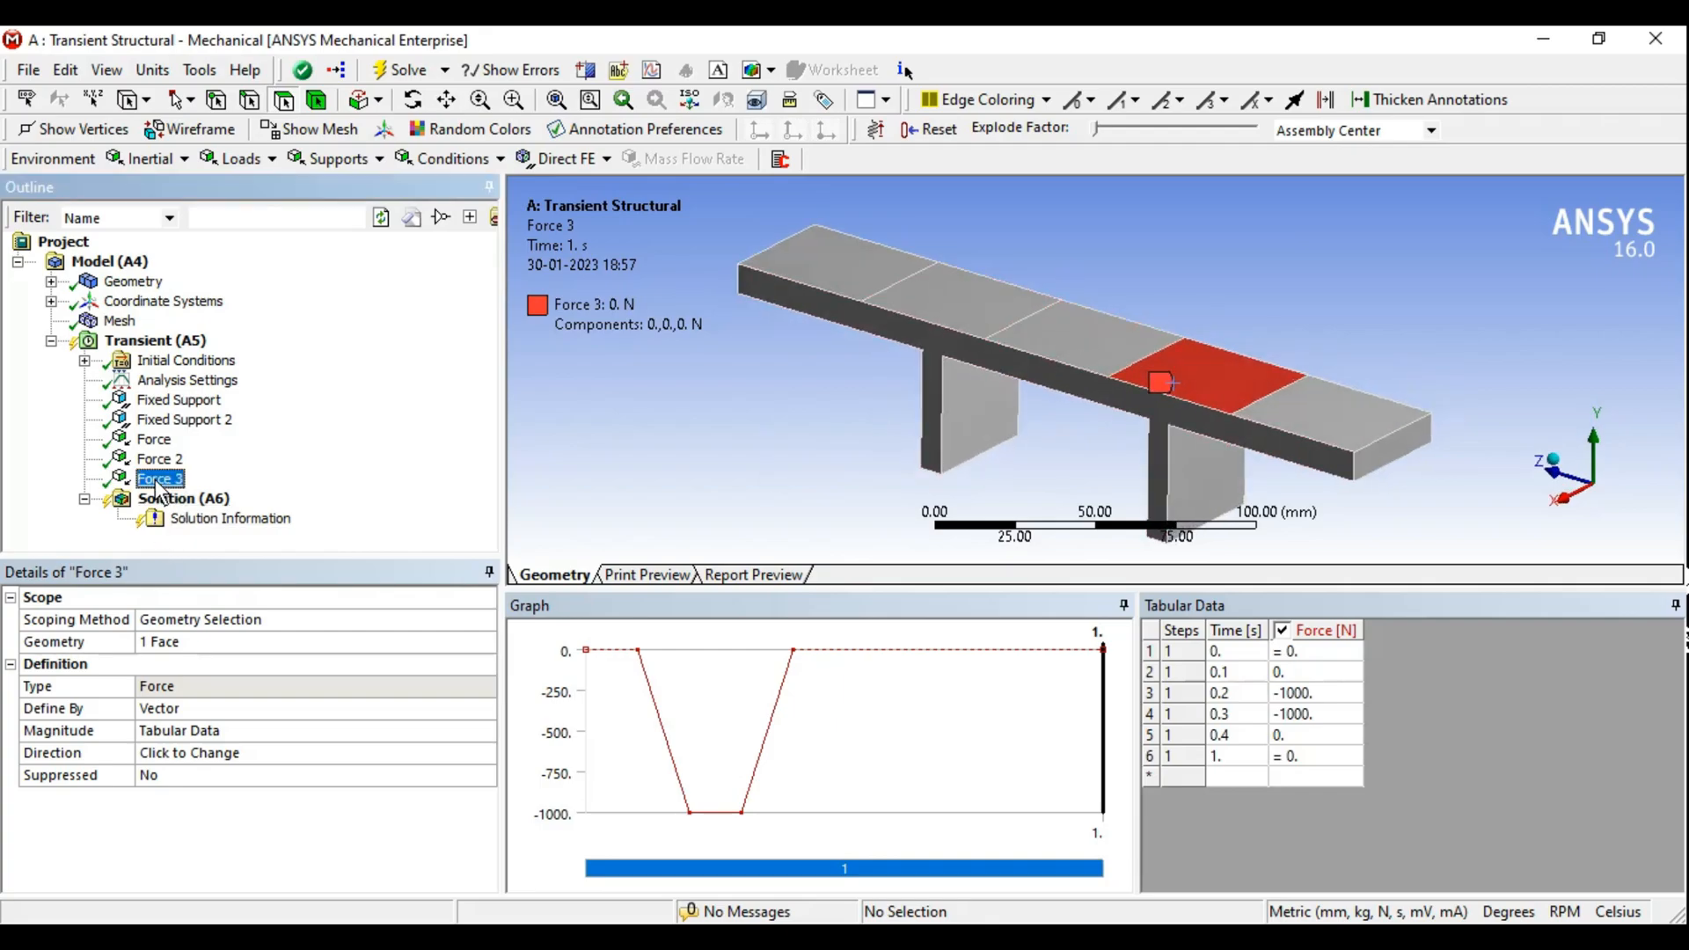
pyautogui.click(1060, 339)
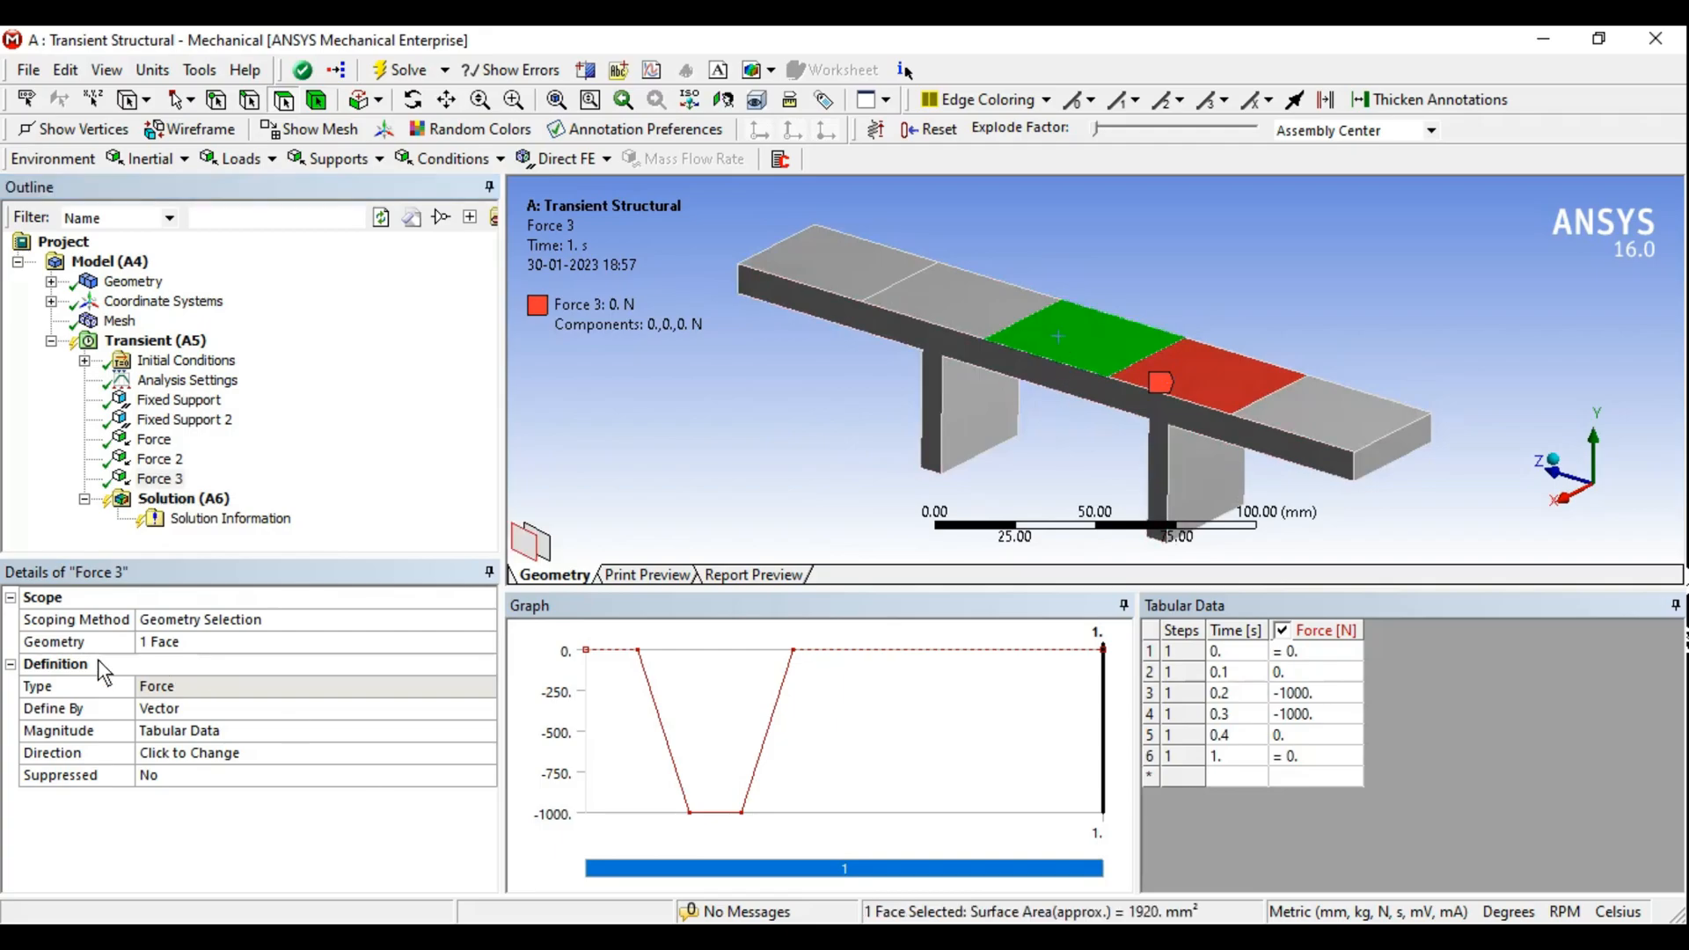
pyautogui.click(176, 641)
pyautogui.click(211, 642)
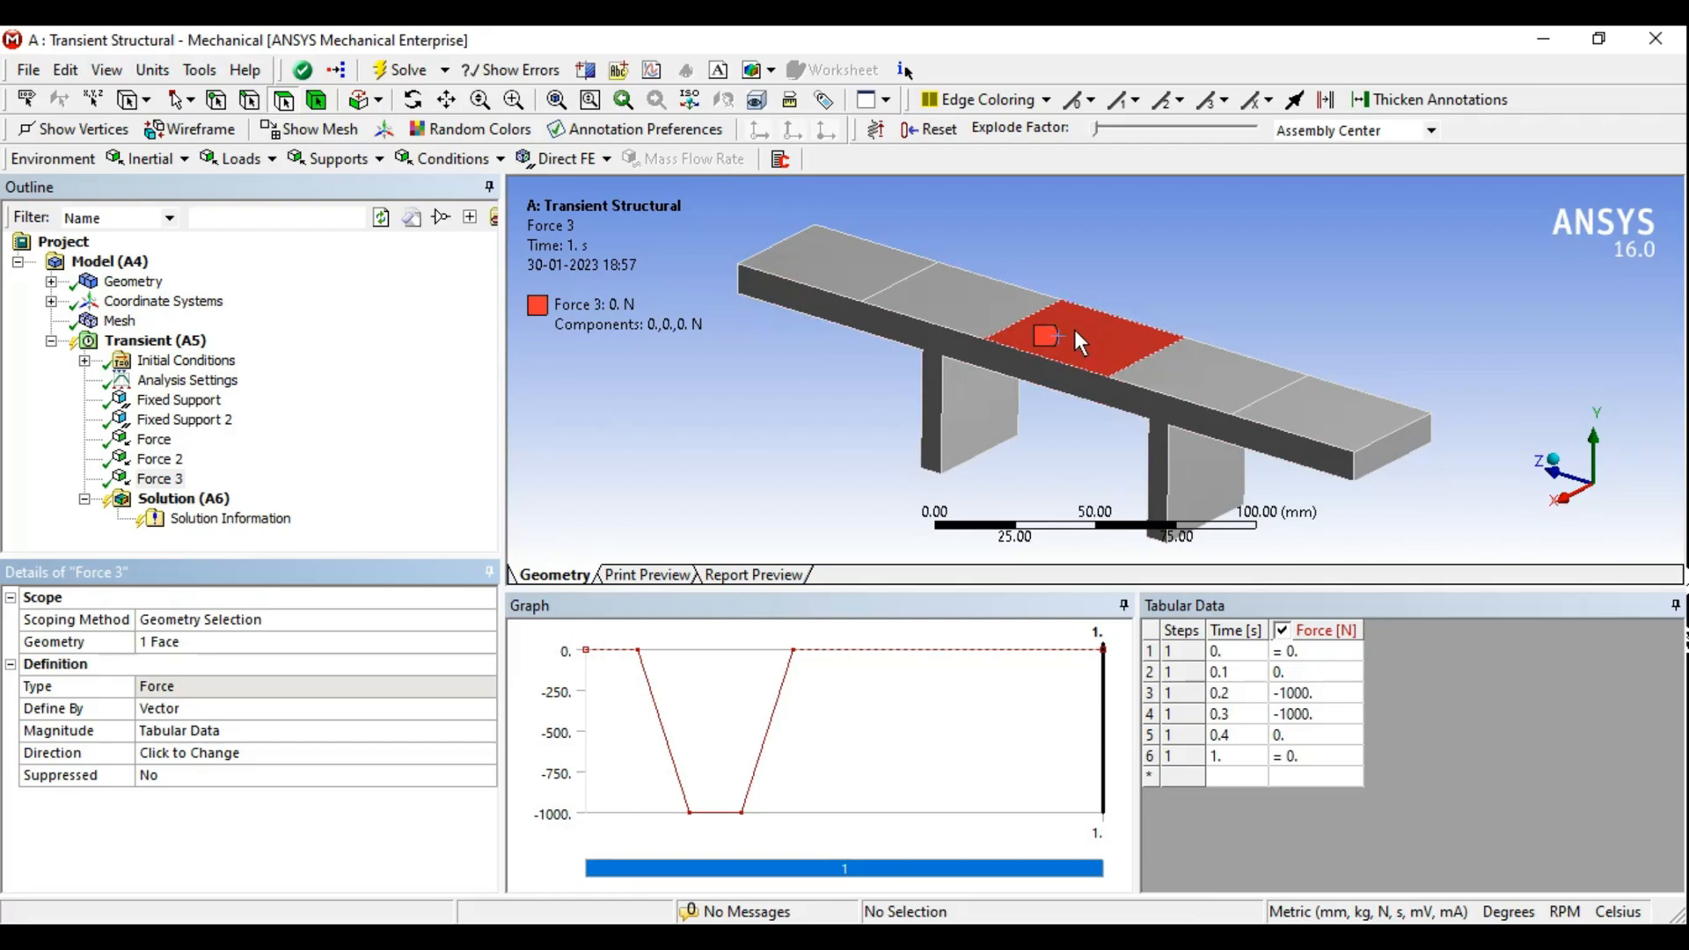
pyautogui.click(160, 459)
pyautogui.click(166, 482)
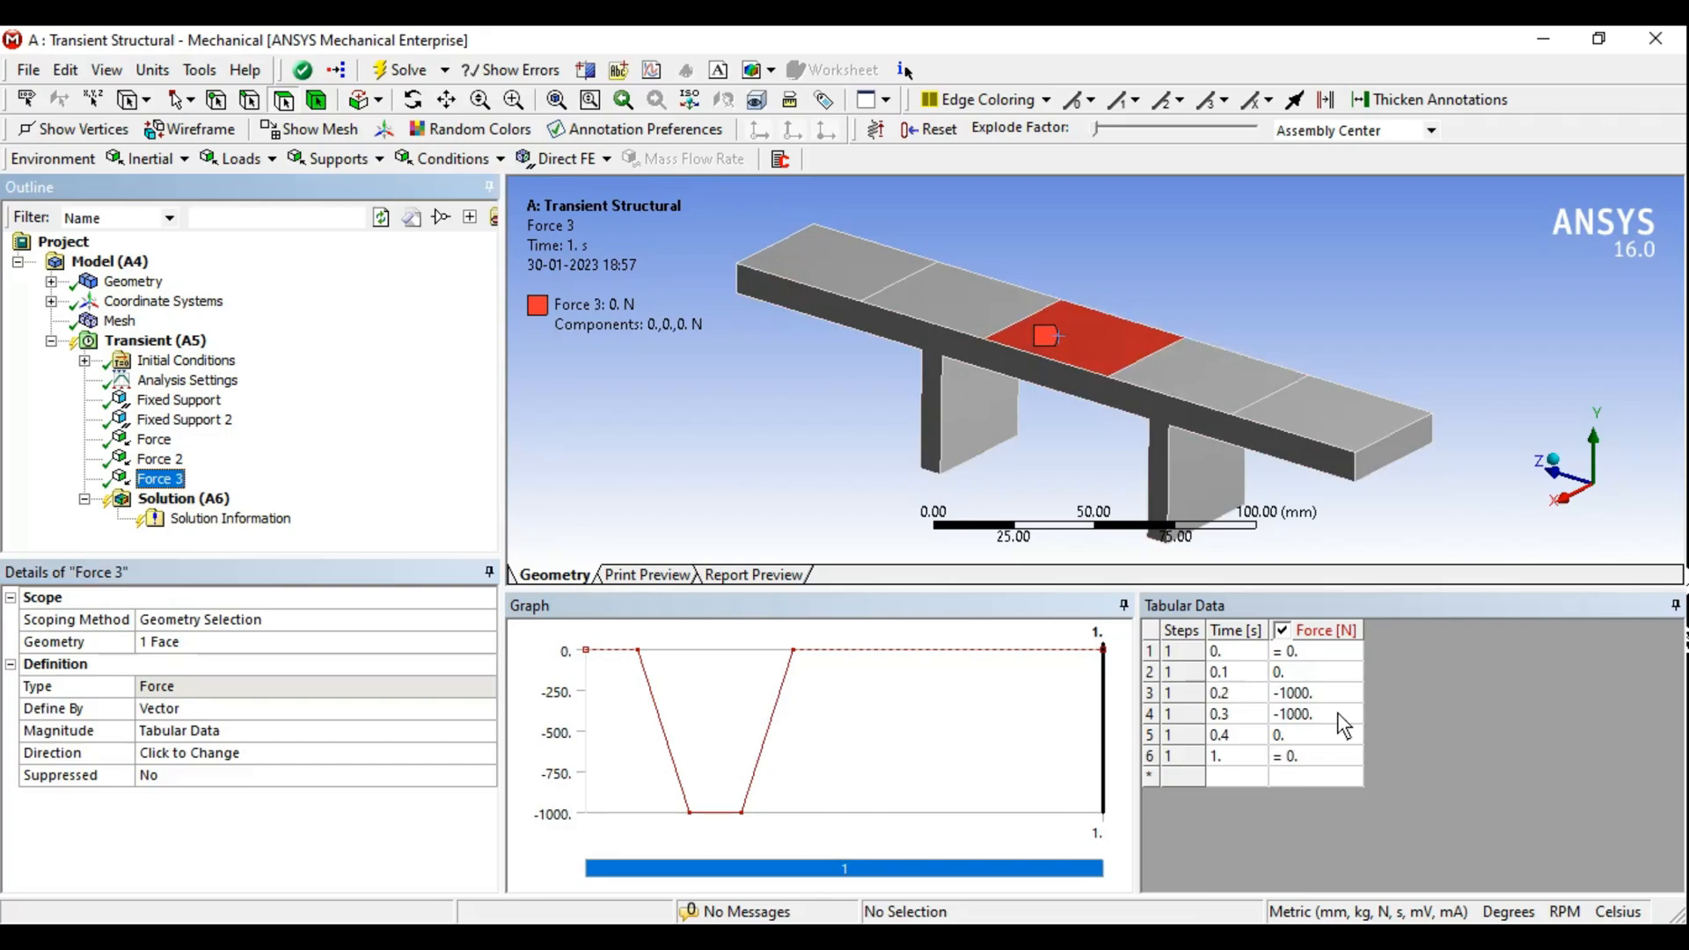
# Set the third force to 0 N at 0.2 s and -1000 N at 0.4 s in its time table
pyautogui.moveTo(1091, 396); pyautogui.dragTo(1091, 377, button='middle')
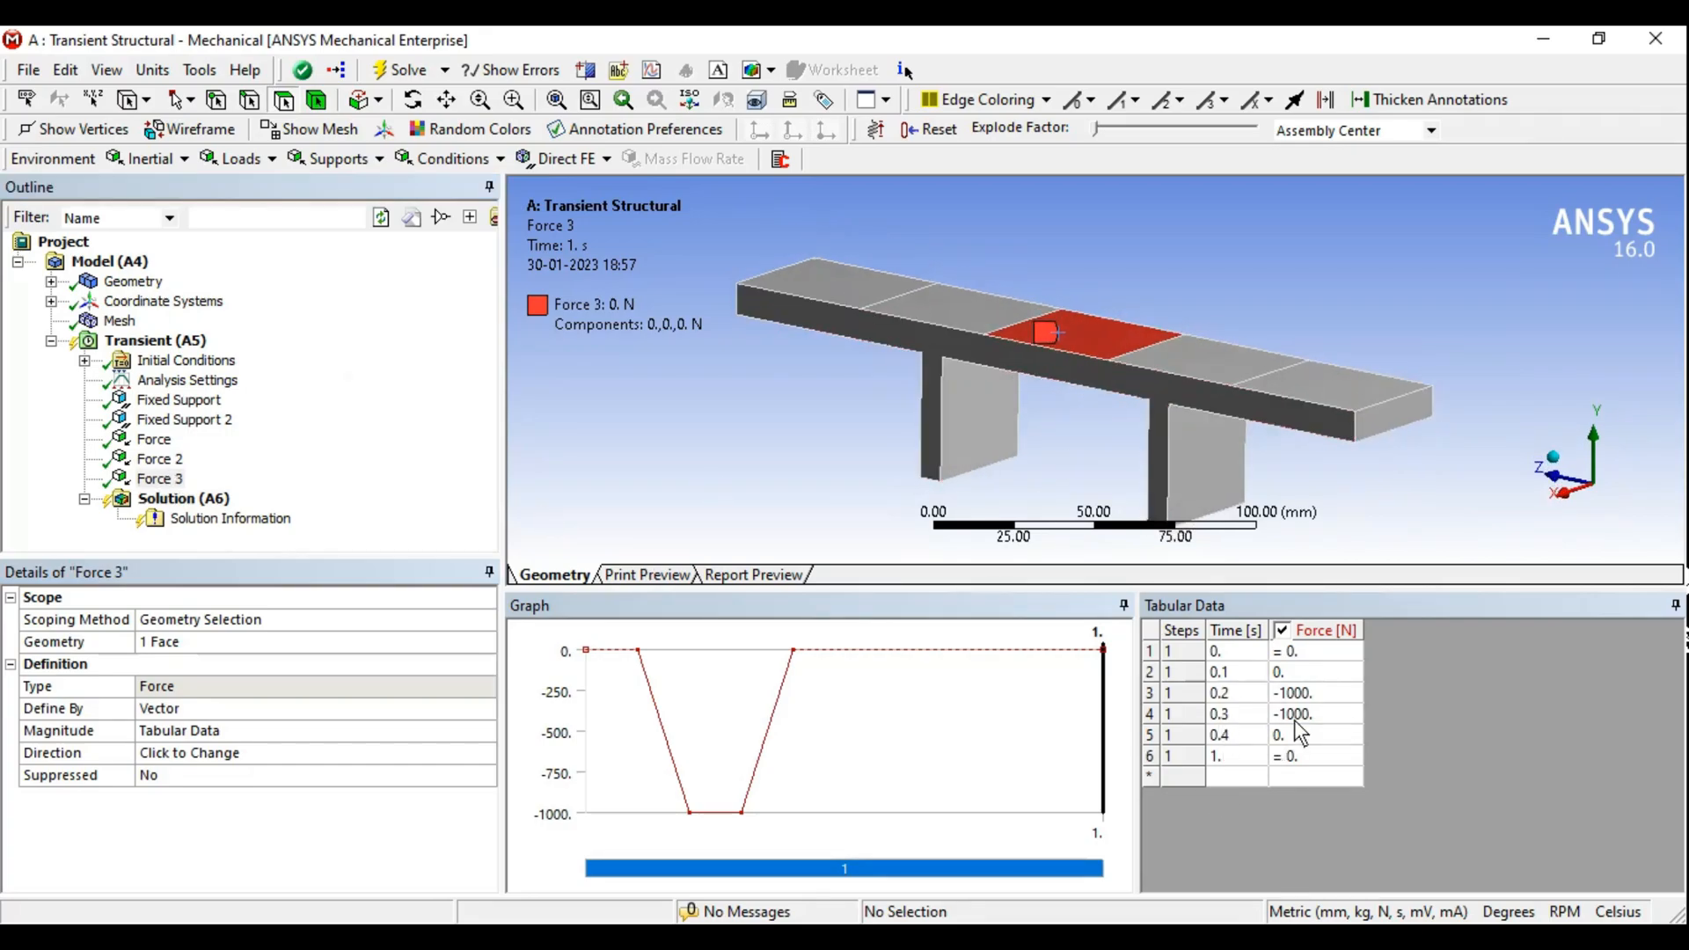
pyautogui.click(154, 439)
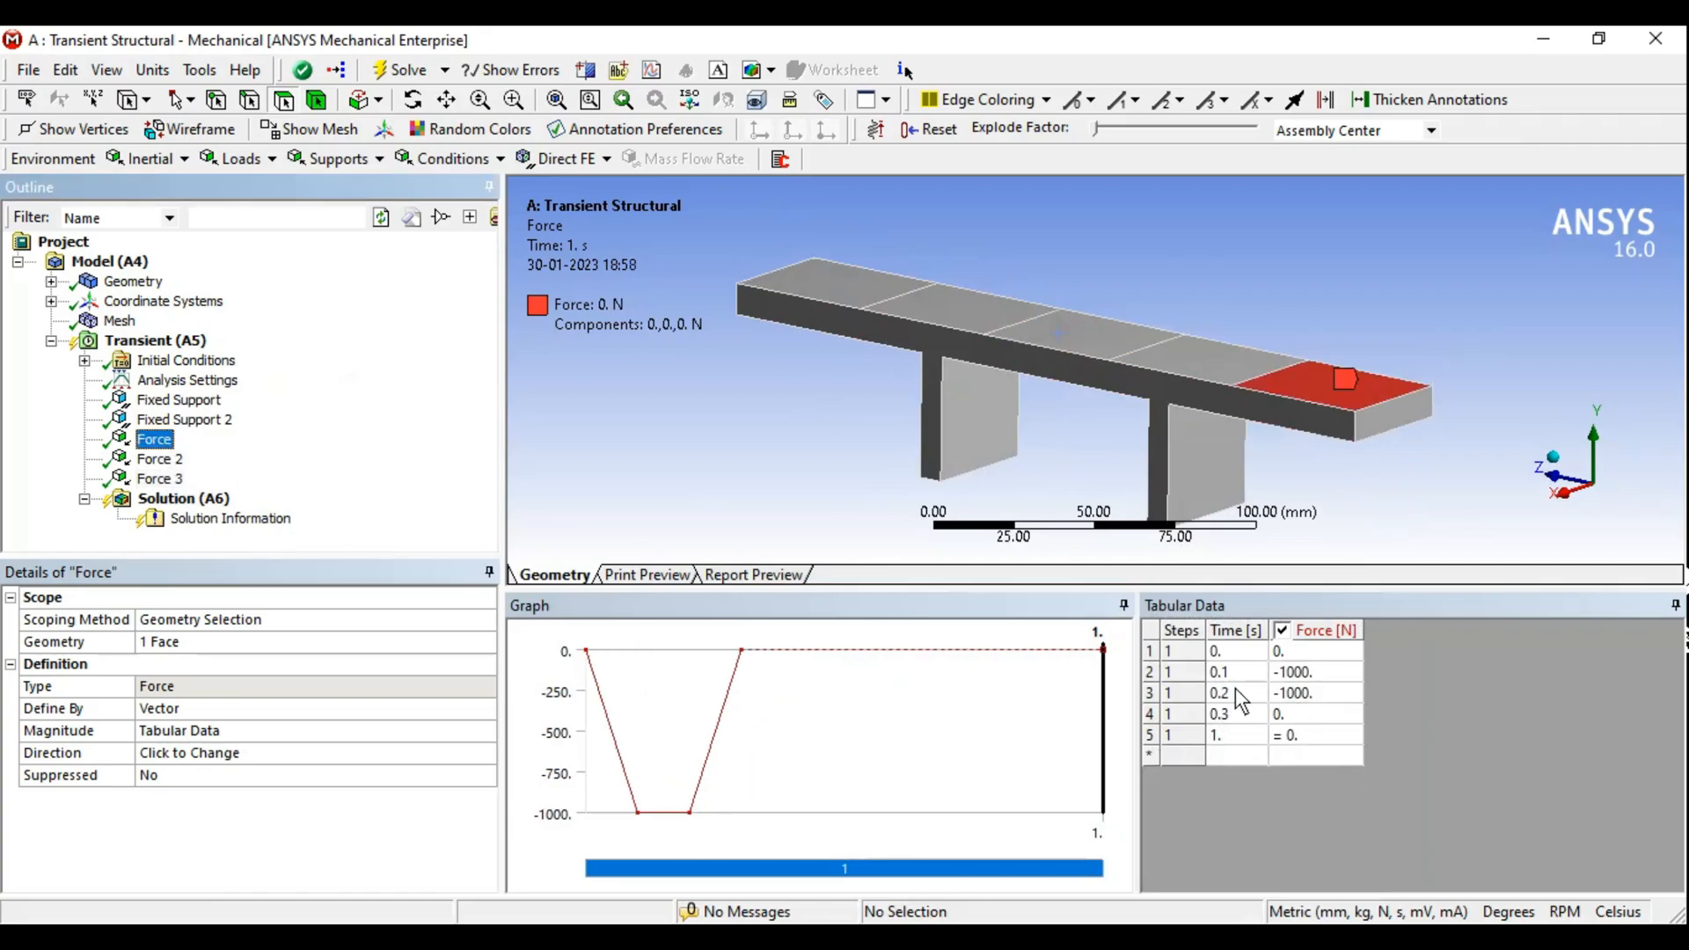
pyautogui.click(160, 459)
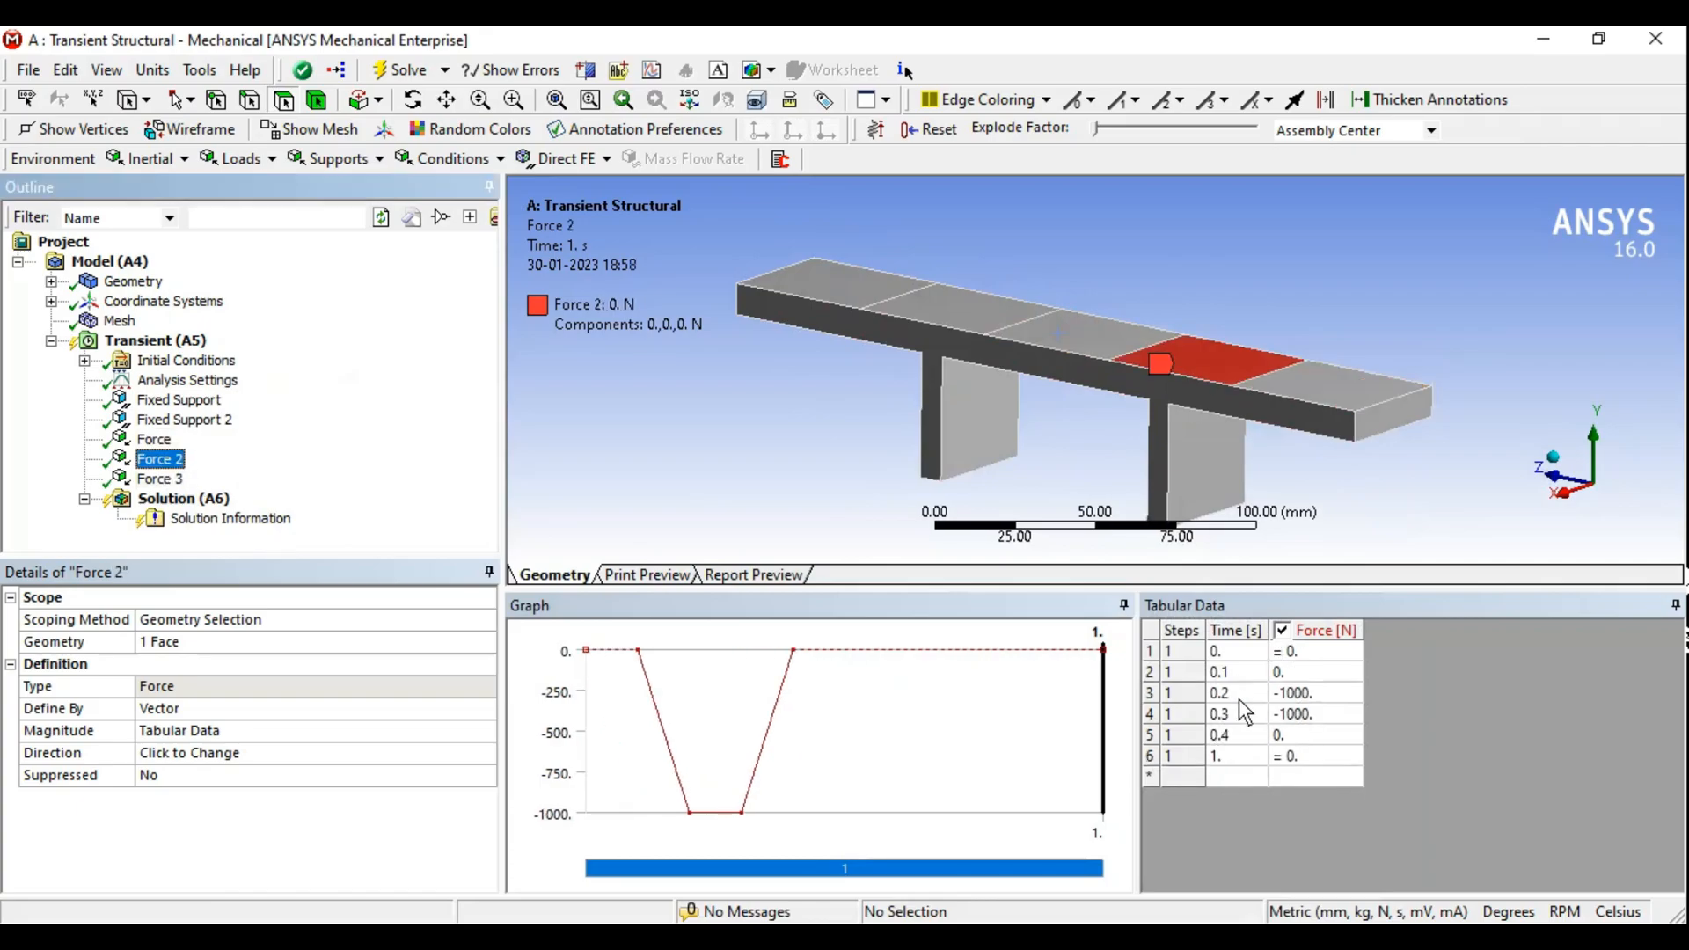
pyautogui.click(160, 479)
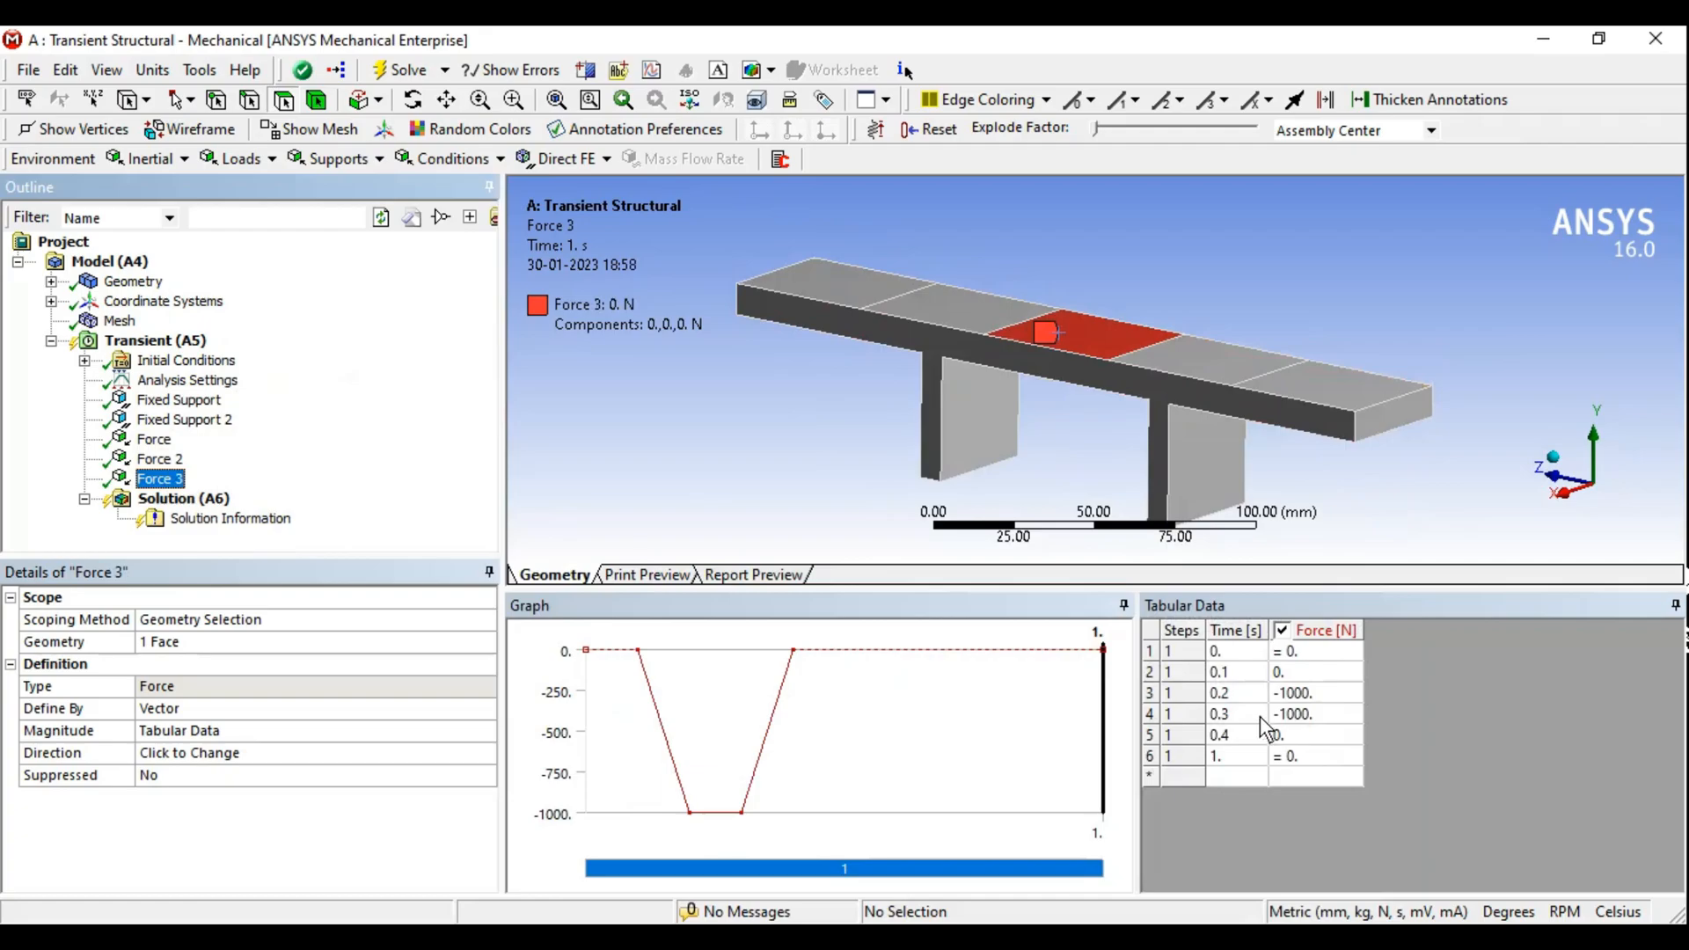
pyautogui.click(1308, 695)
pyautogui.write('0')
pyautogui.press('Return')
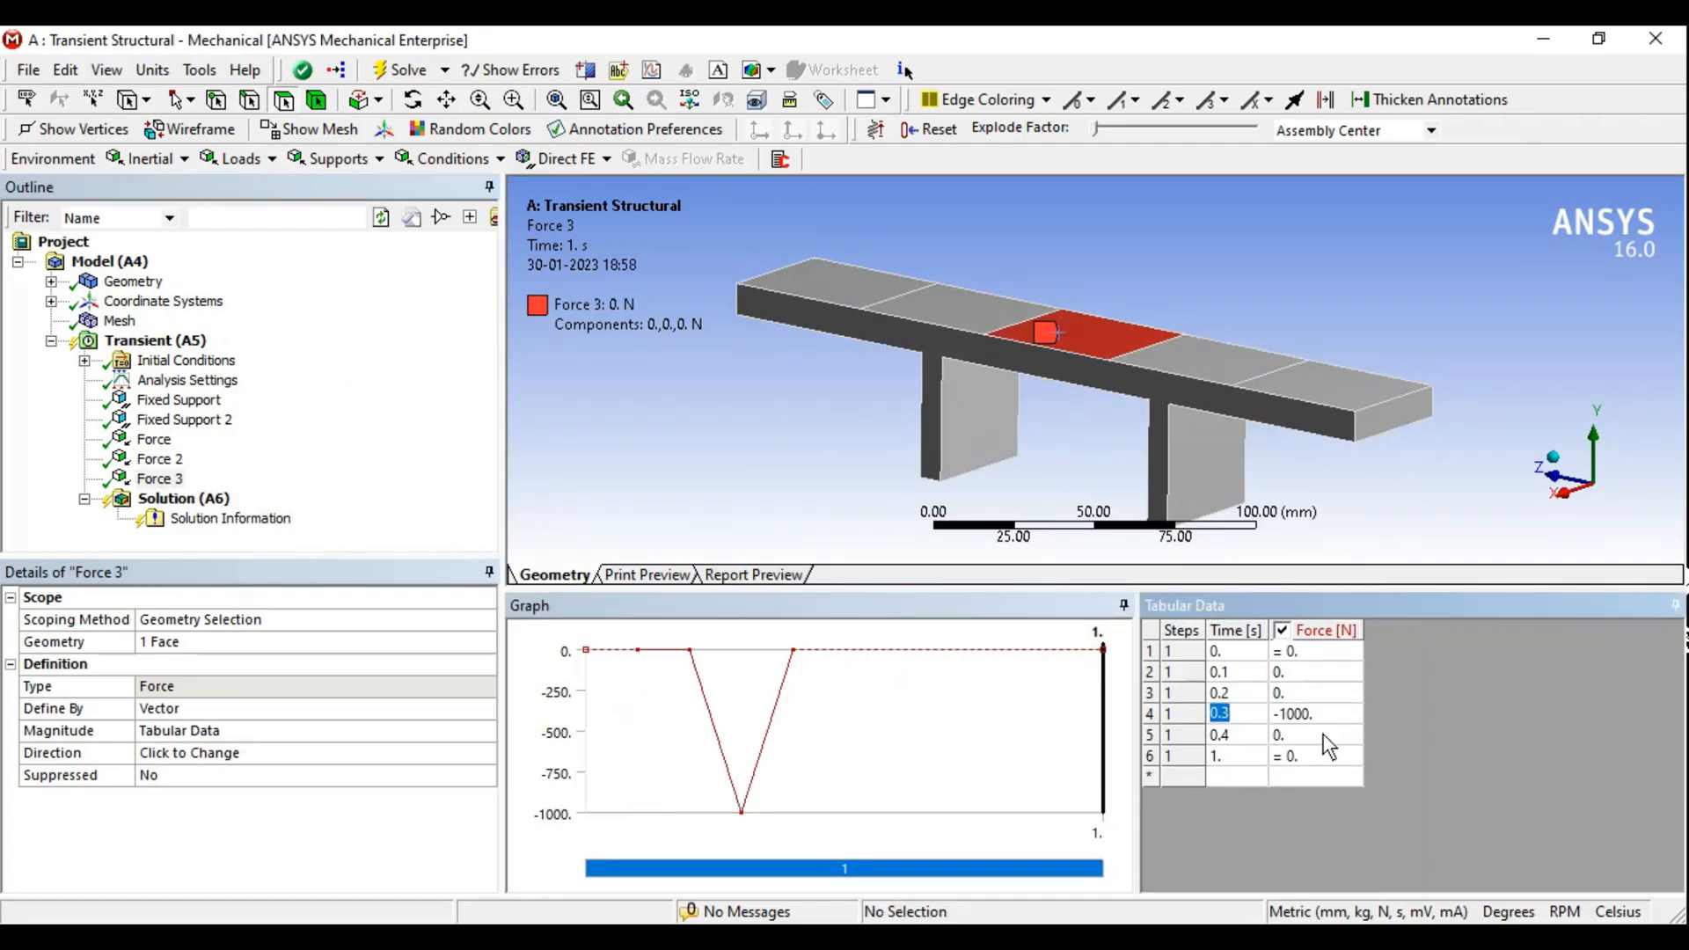
pyautogui.click(1293, 738)
pyautogui.write('-1000')
pyautogui.press('Return')
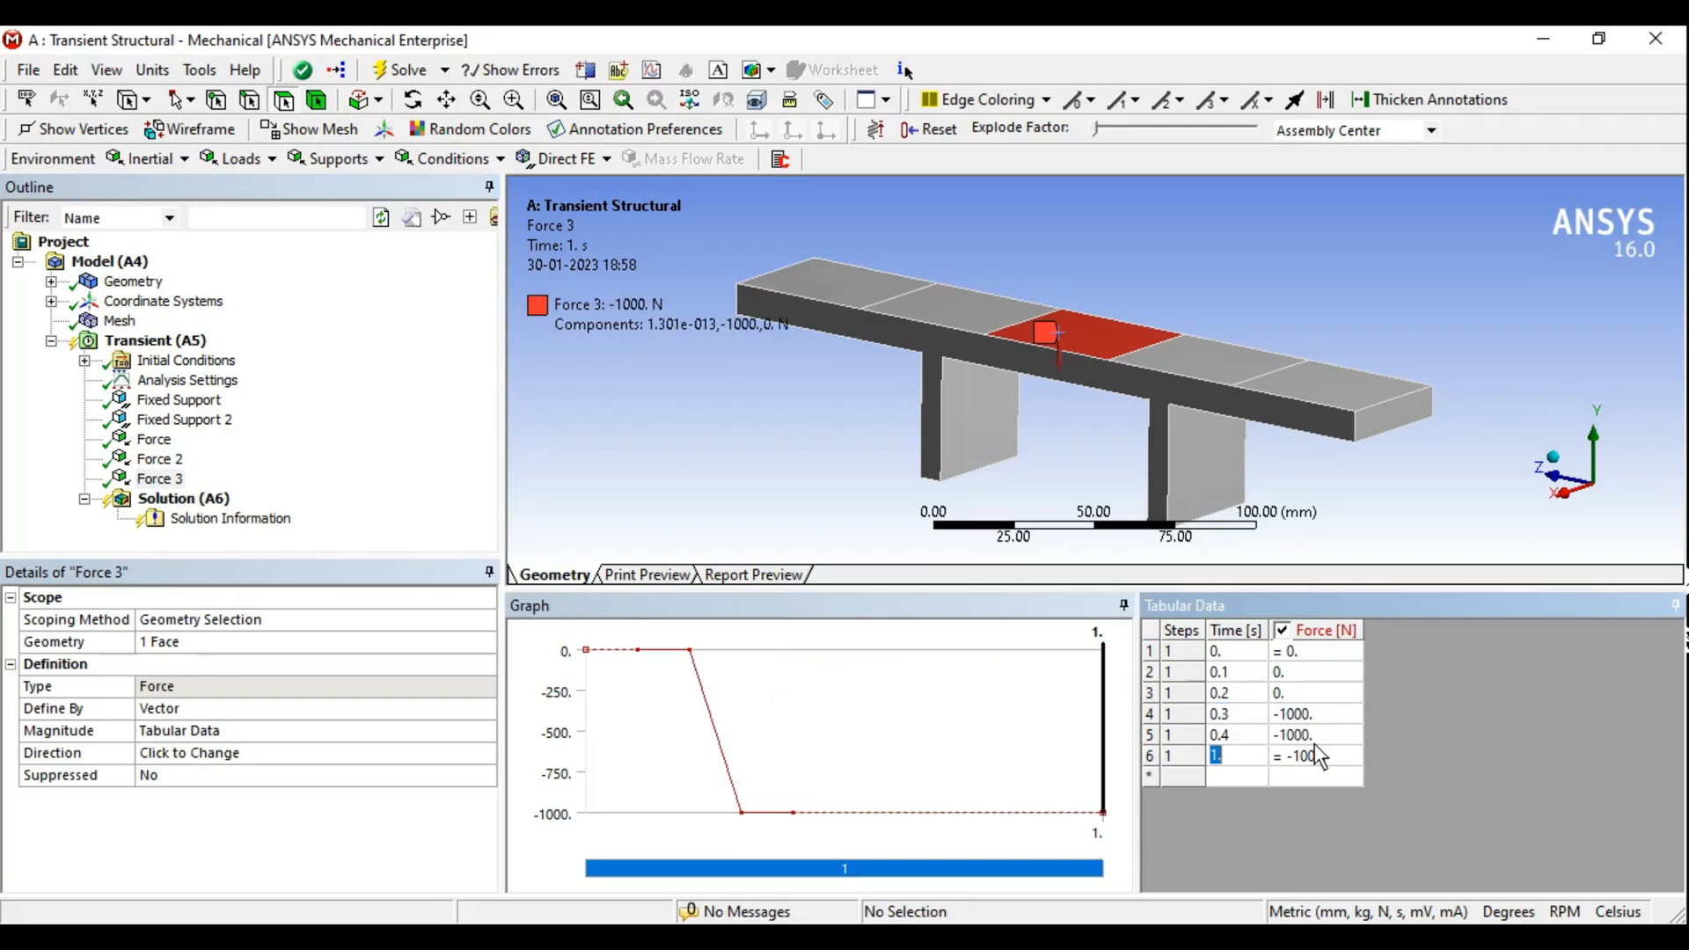
# Bring the third force back to 0 N at 0.5 s in its time table
pyautogui.click(1312, 756)
pyautogui.write('0')
pyautogui.press('Return')
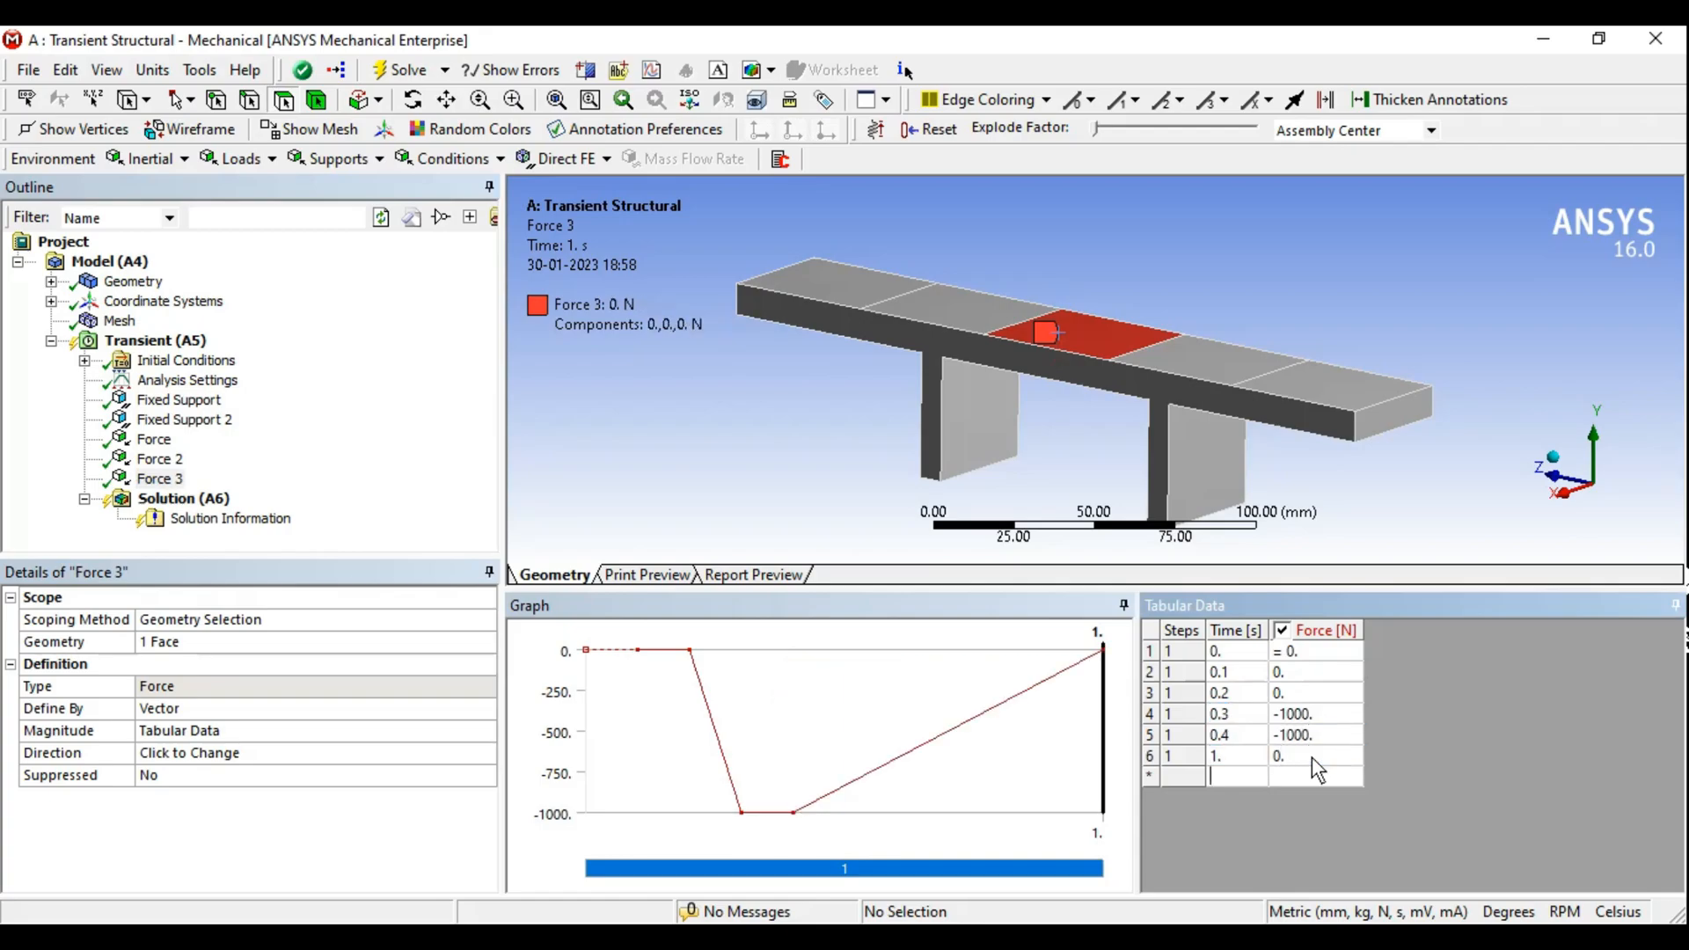
pyautogui.write('0.5')
pyautogui.press('Tab')
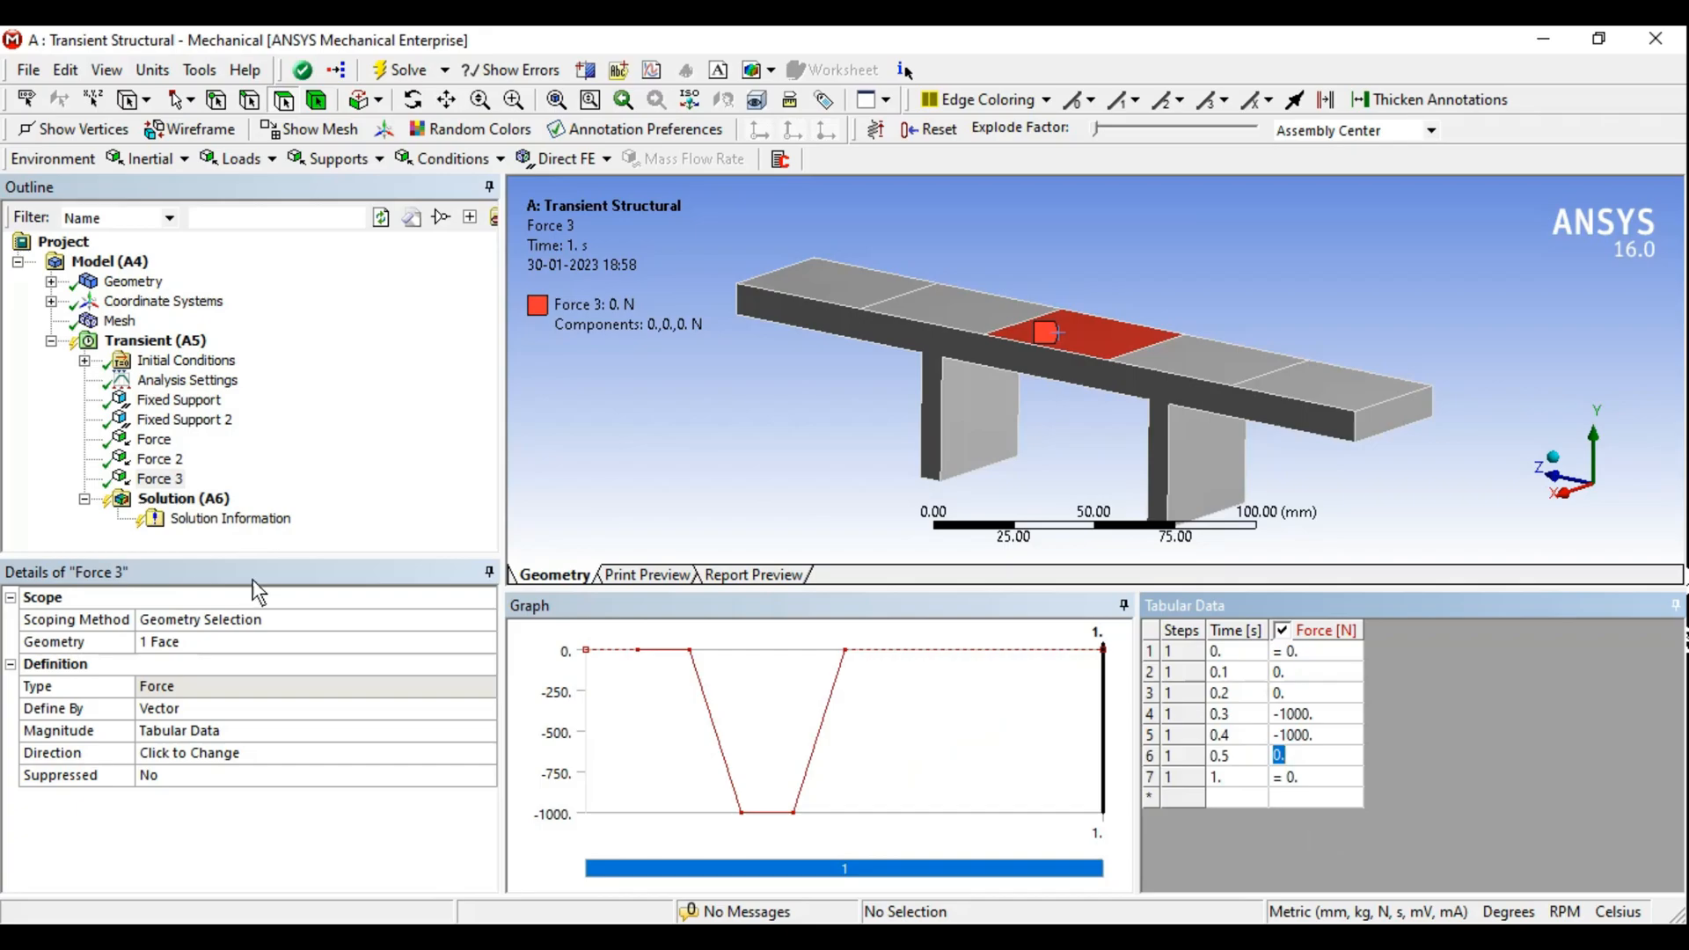
# Compare the loaded faces, time tables and graphs of the first, second and third forces
pyautogui.click(155, 441)
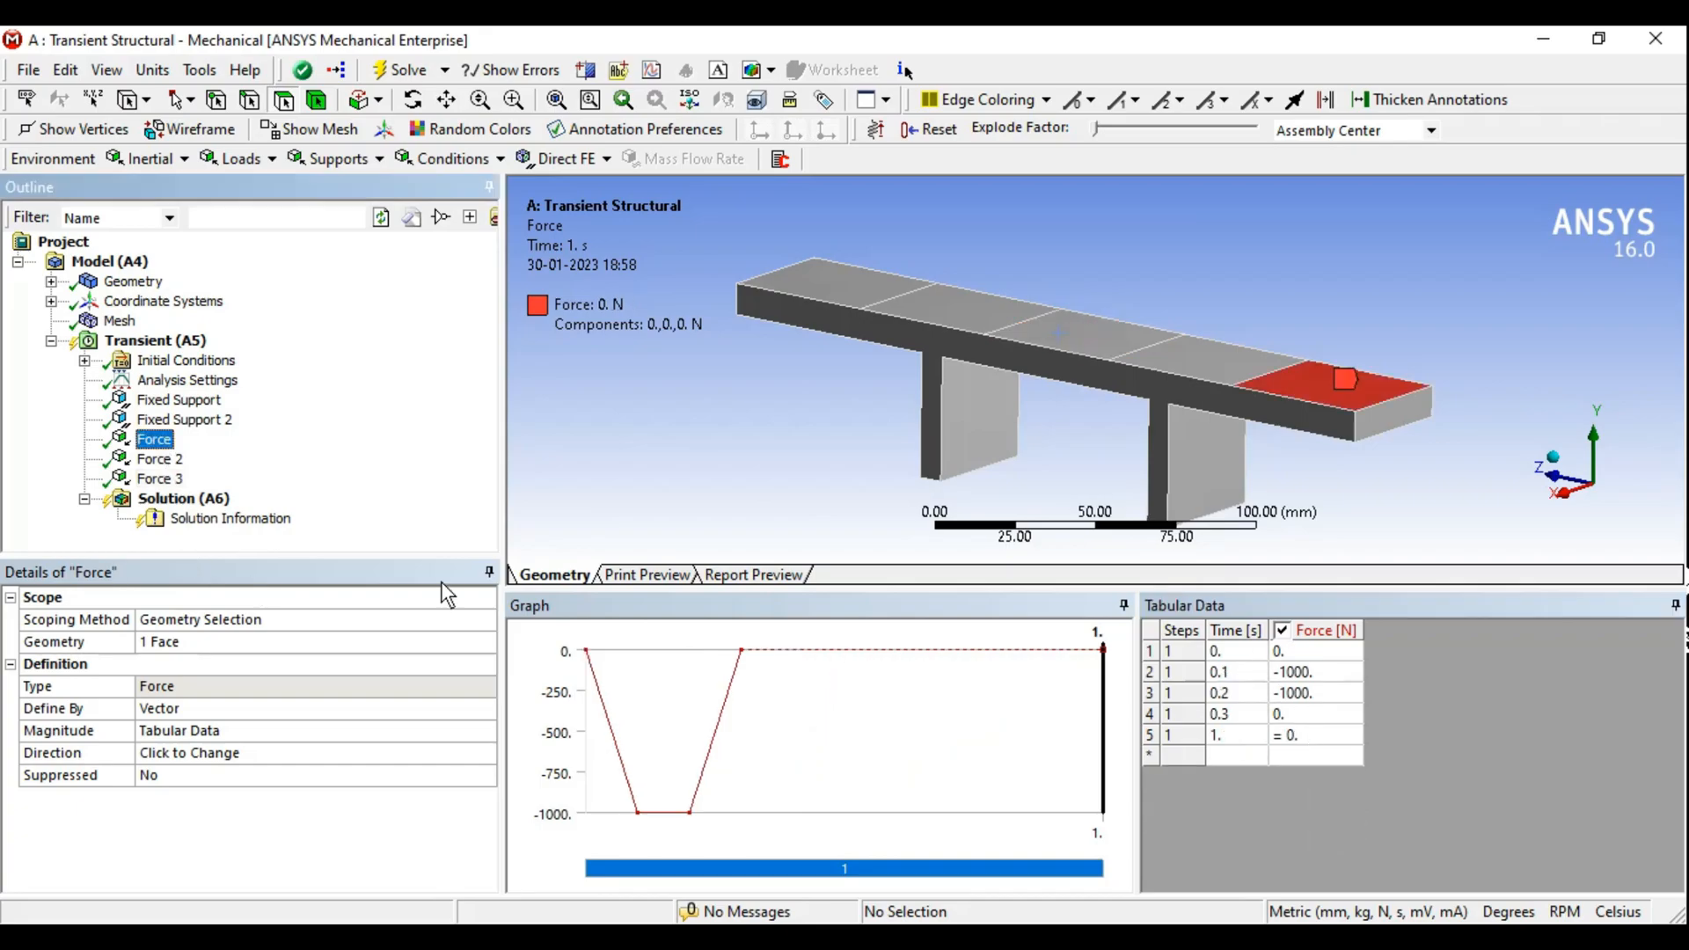
pyautogui.click(162, 461)
pyautogui.click(167, 478)
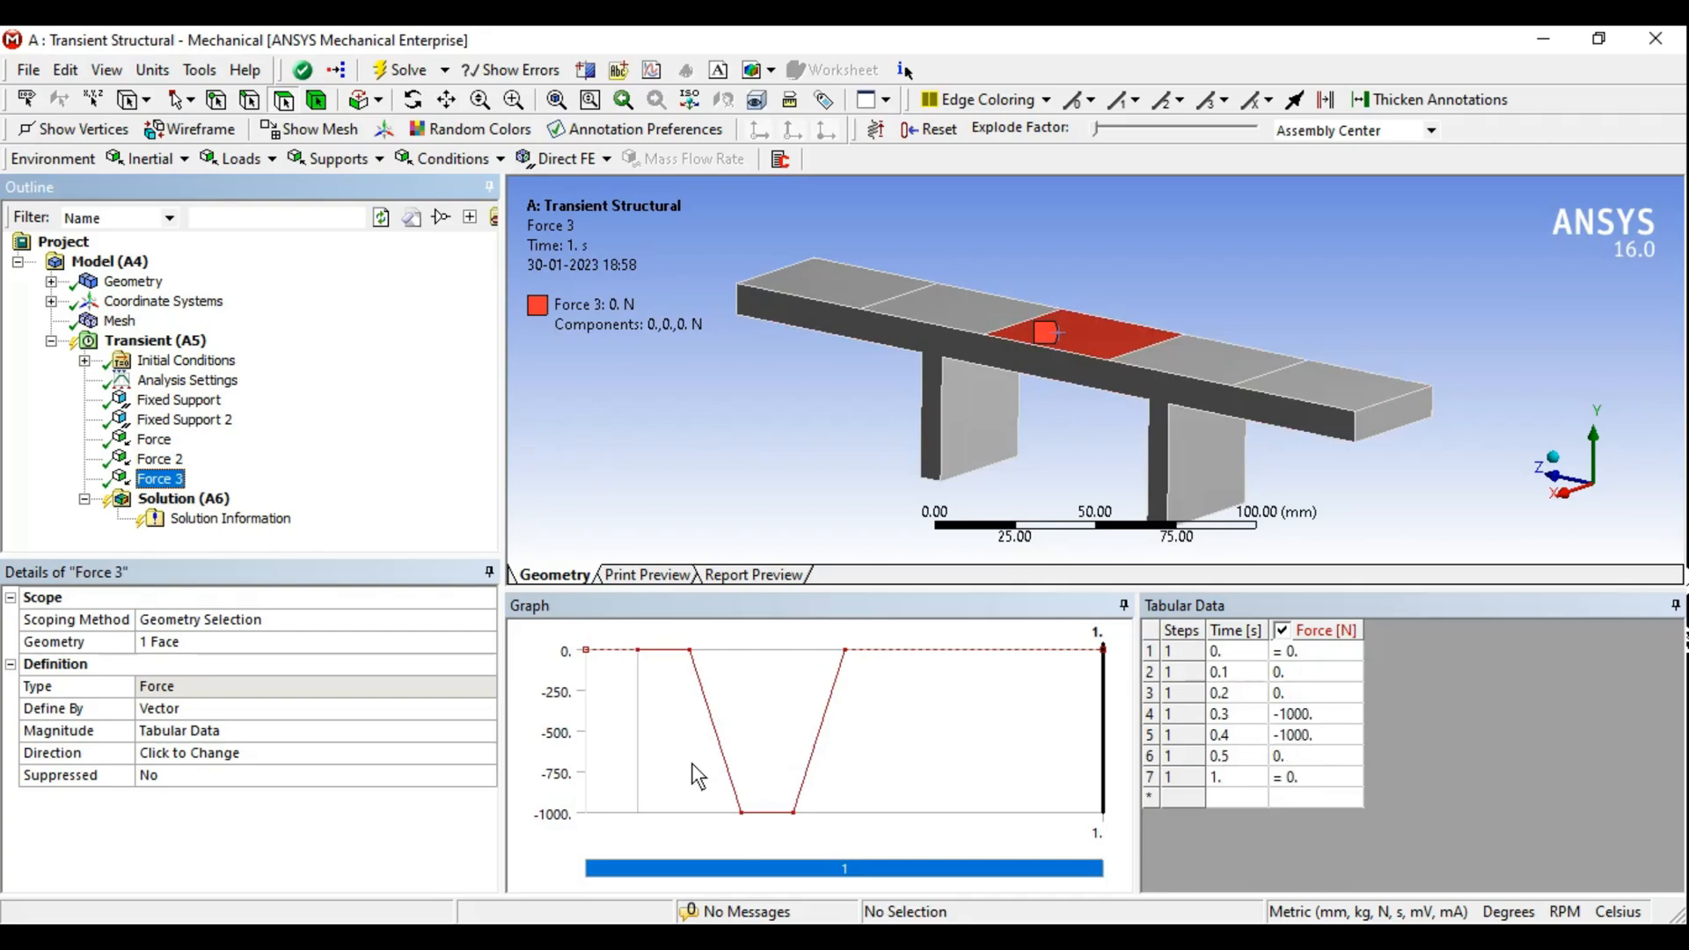
pyautogui.click(154, 440)
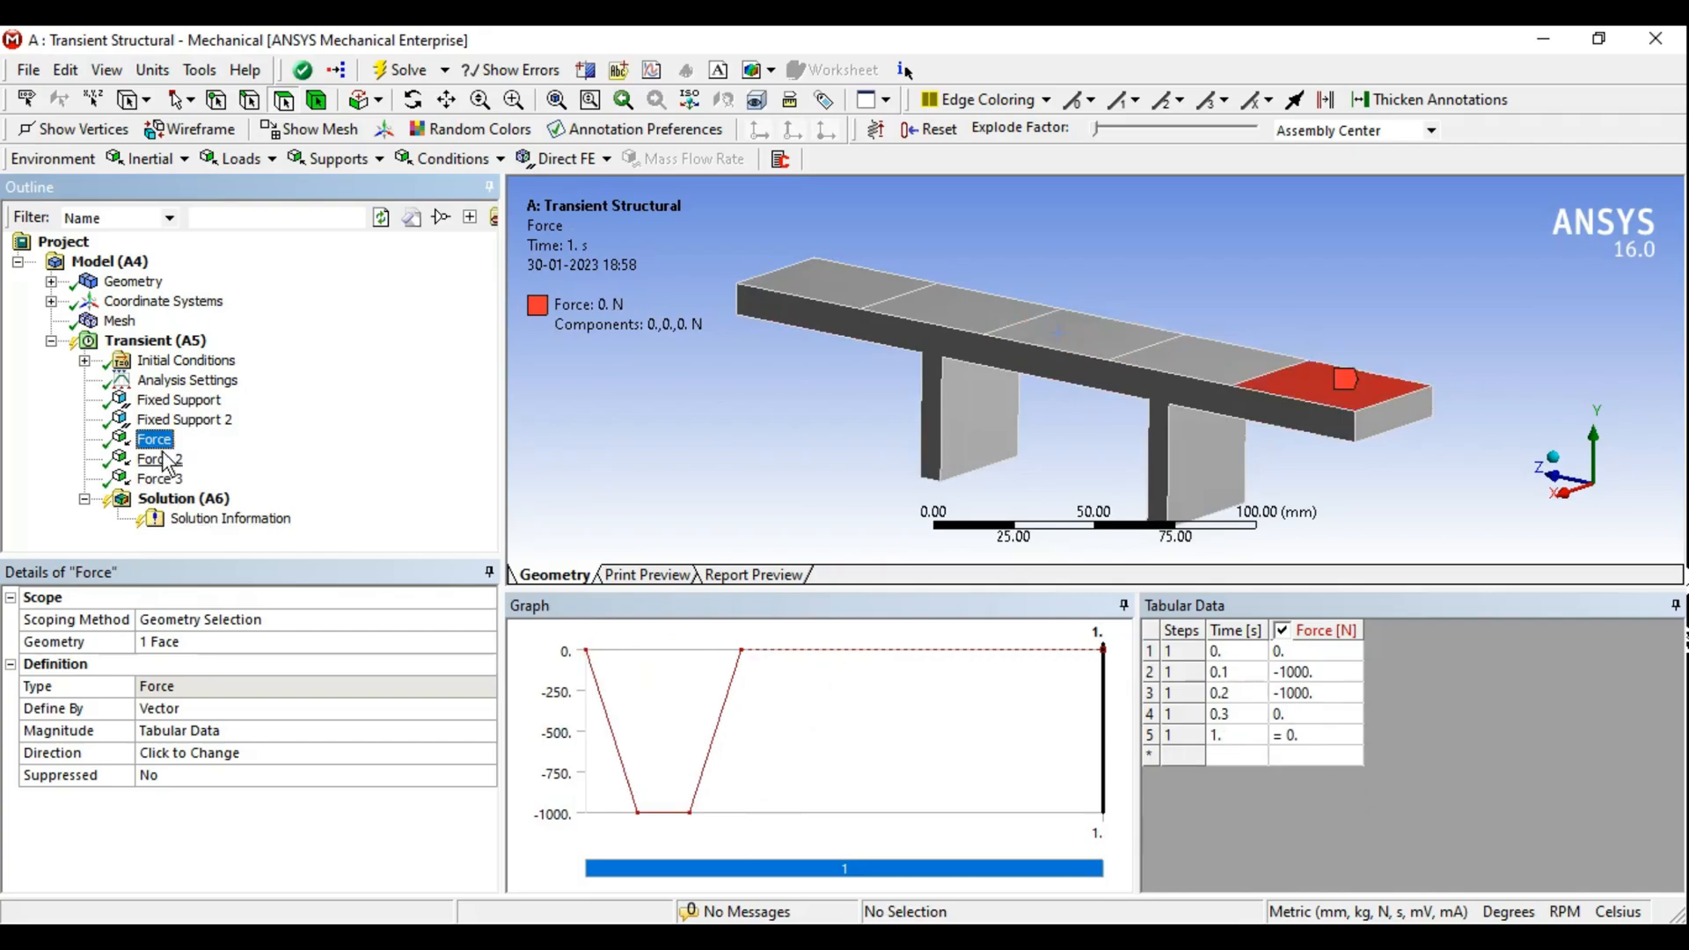
pyautogui.click(160, 458)
pyautogui.click(160, 477)
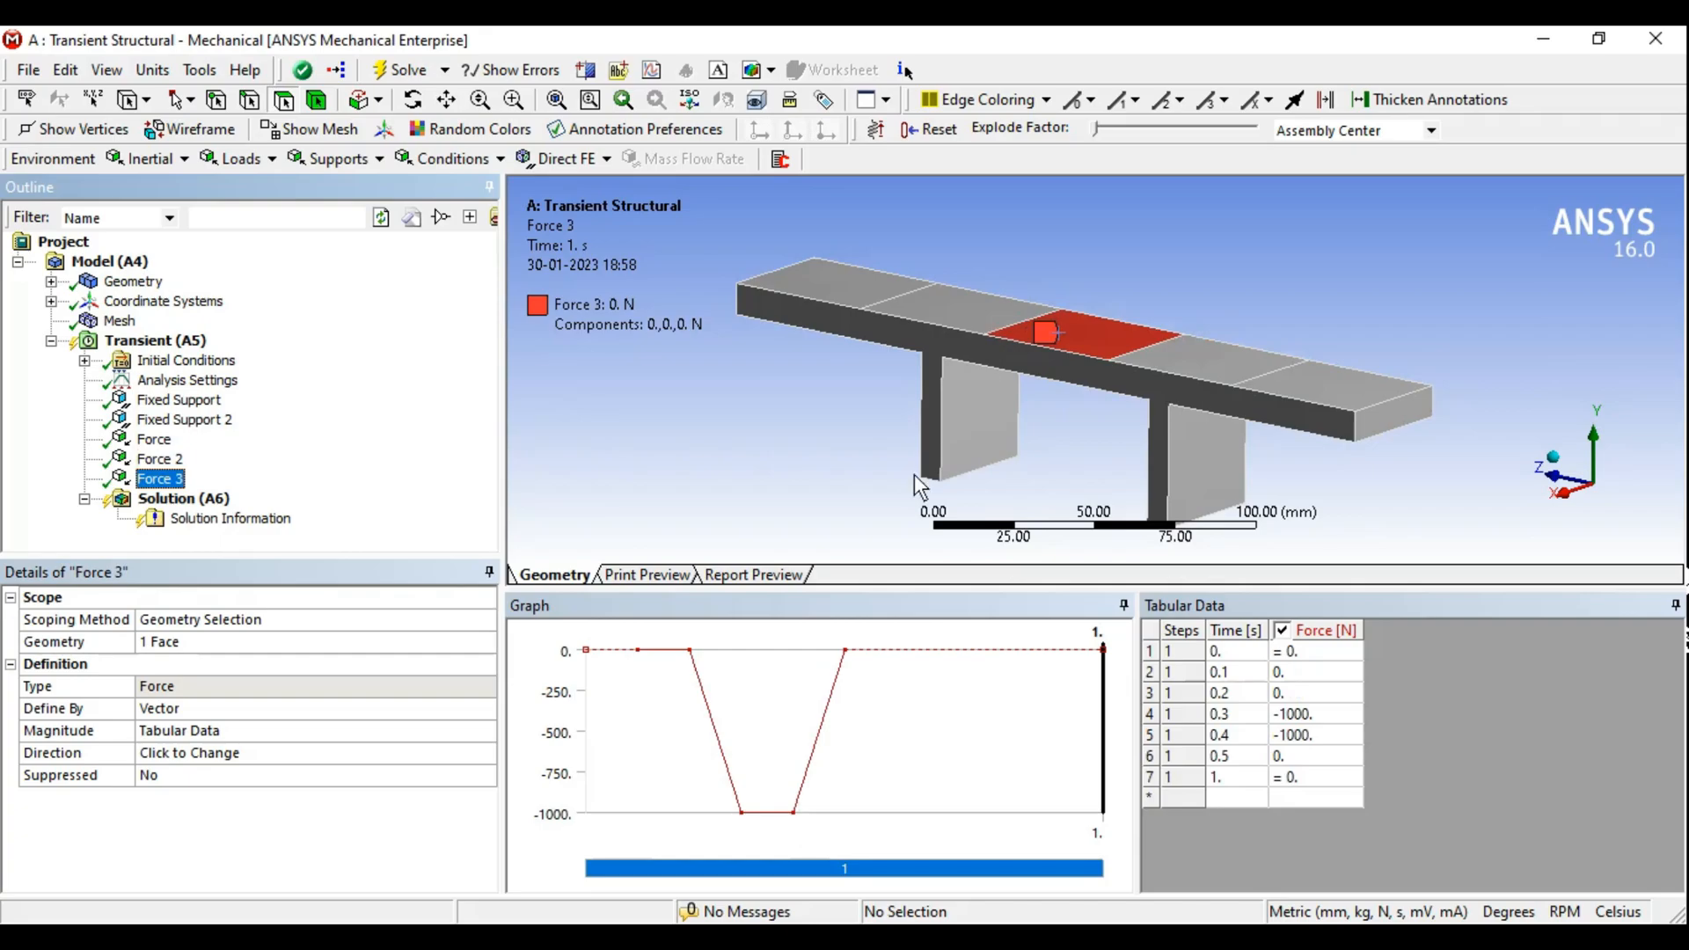
# Duplicate the third force and apply the copy to the fourth top face, just past the middle one
pyautogui.moveTo(991, 382); pyautogui.dragTo(1001, 418, button='middle')
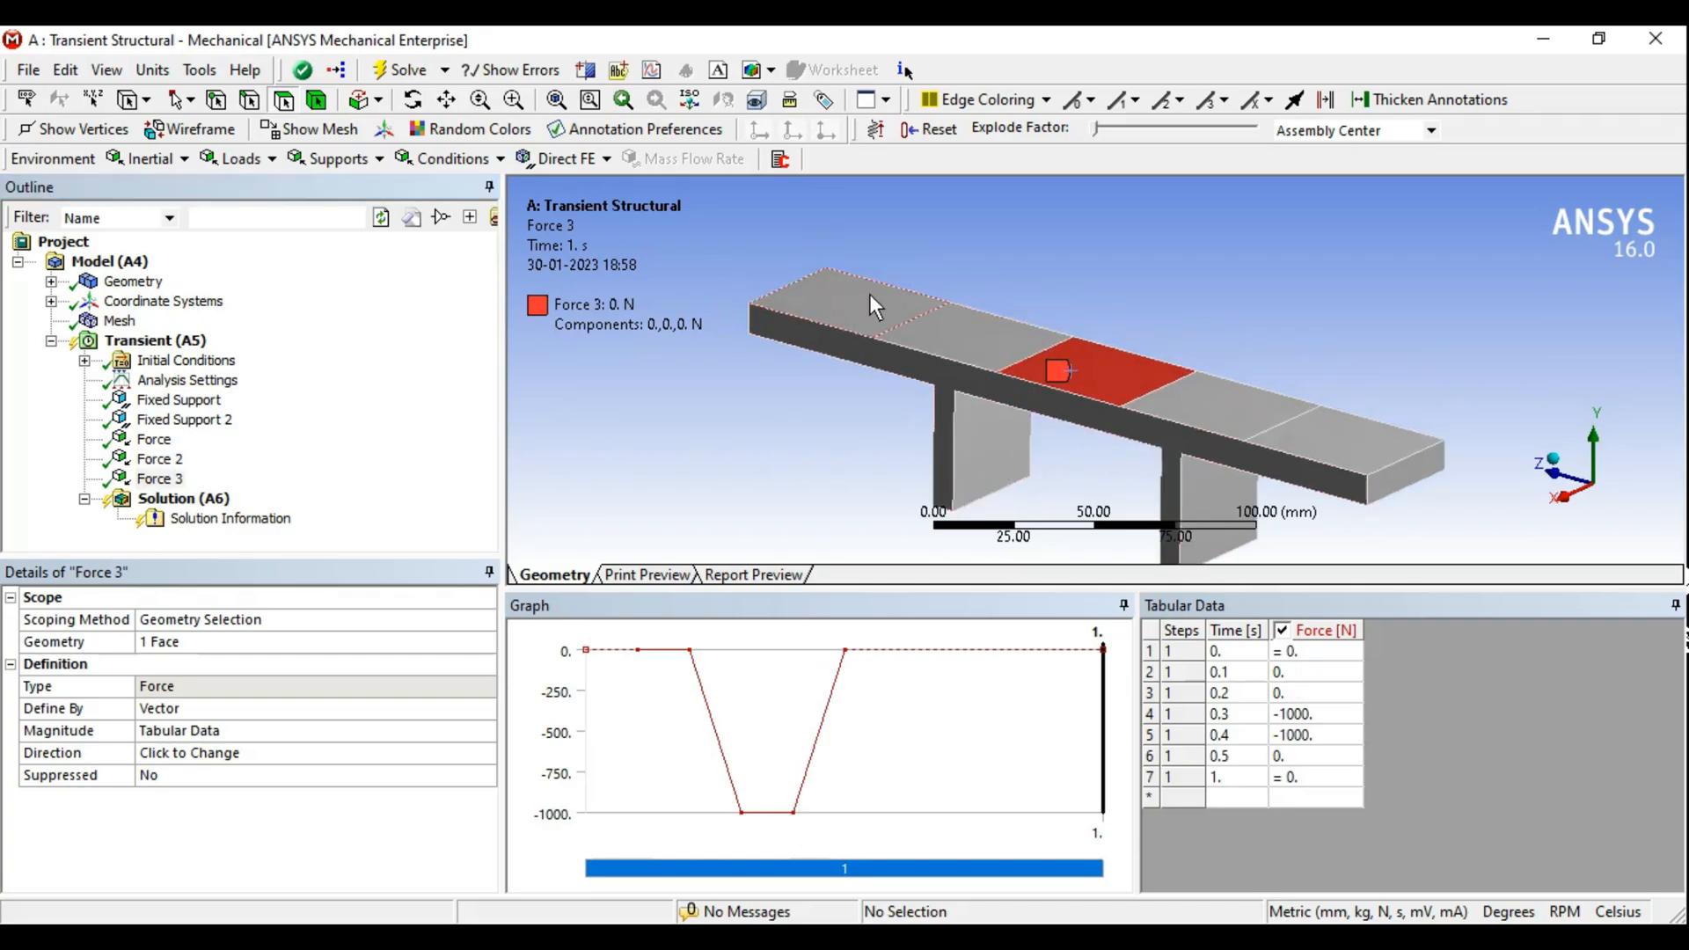
pyautogui.click(167, 480)
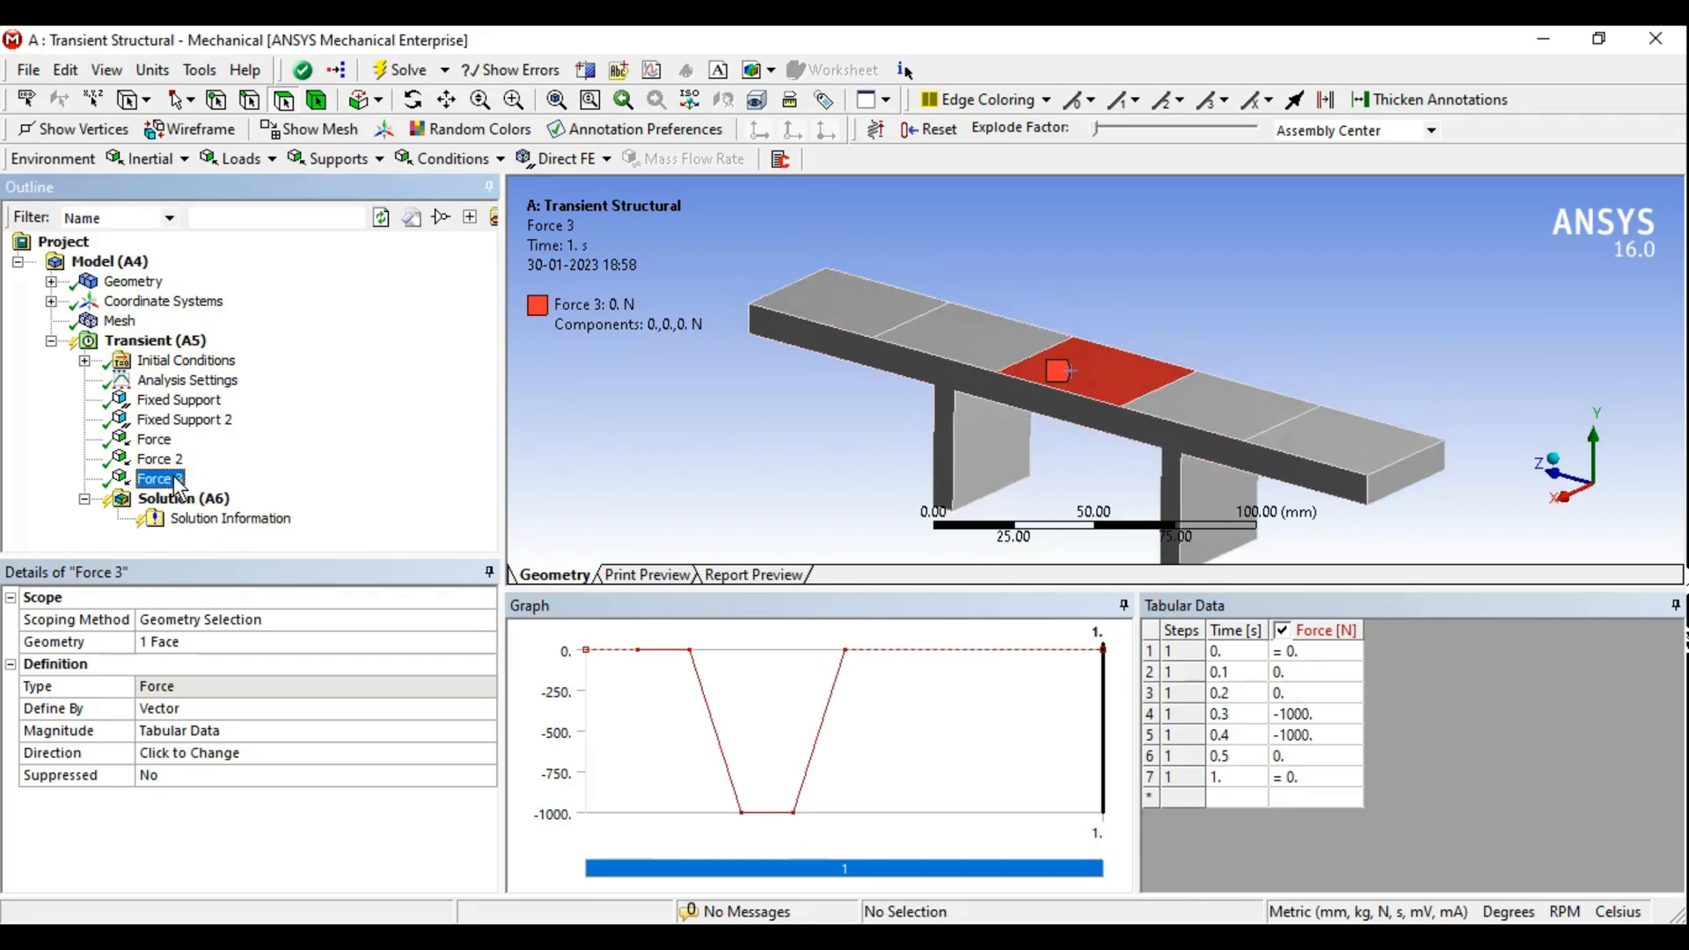
pyautogui.rightClick(174, 479)
pyautogui.click(231, 596)
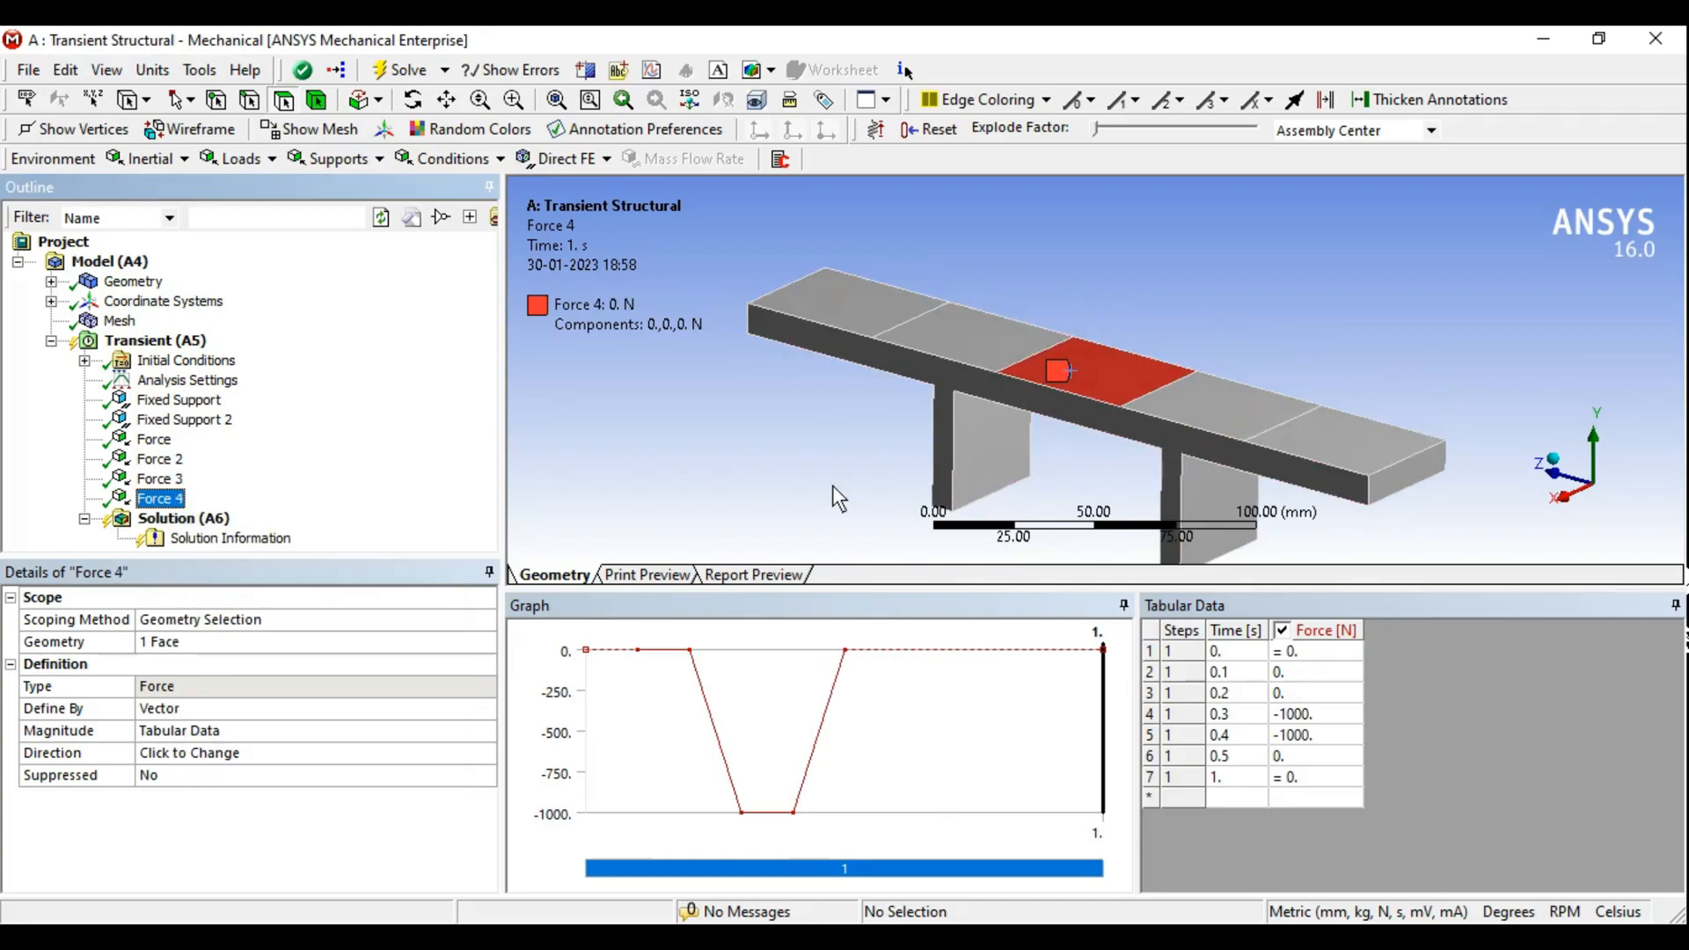
pyautogui.click(974, 330)
pyautogui.click(175, 642)
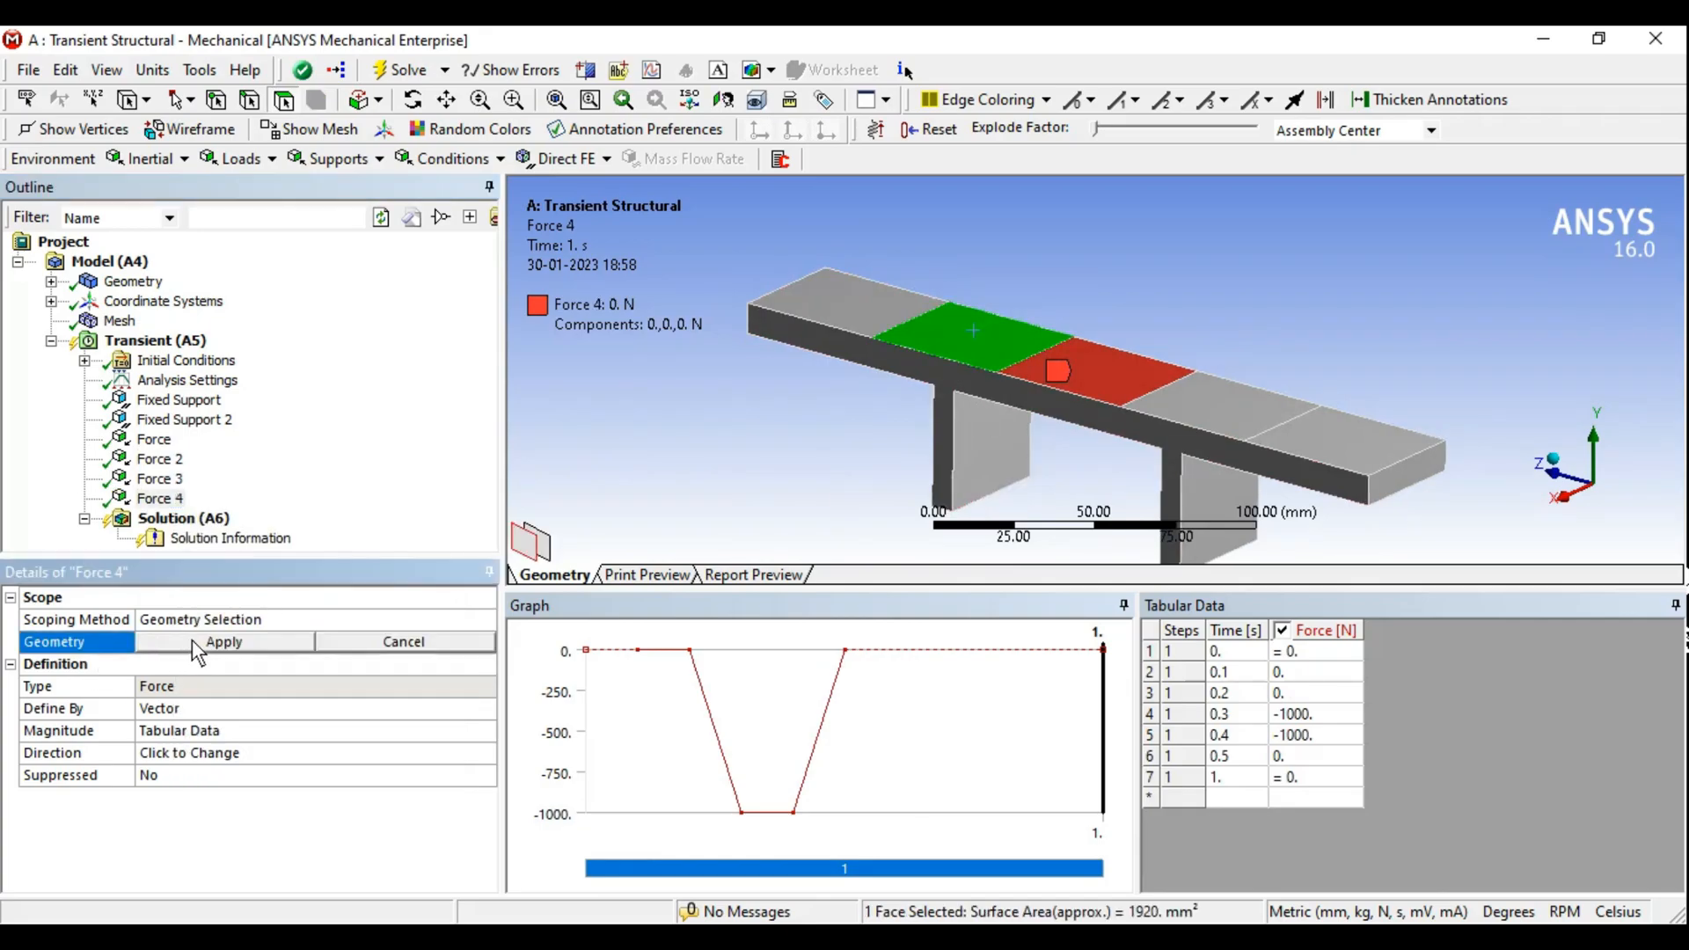
pyautogui.click(192, 640)
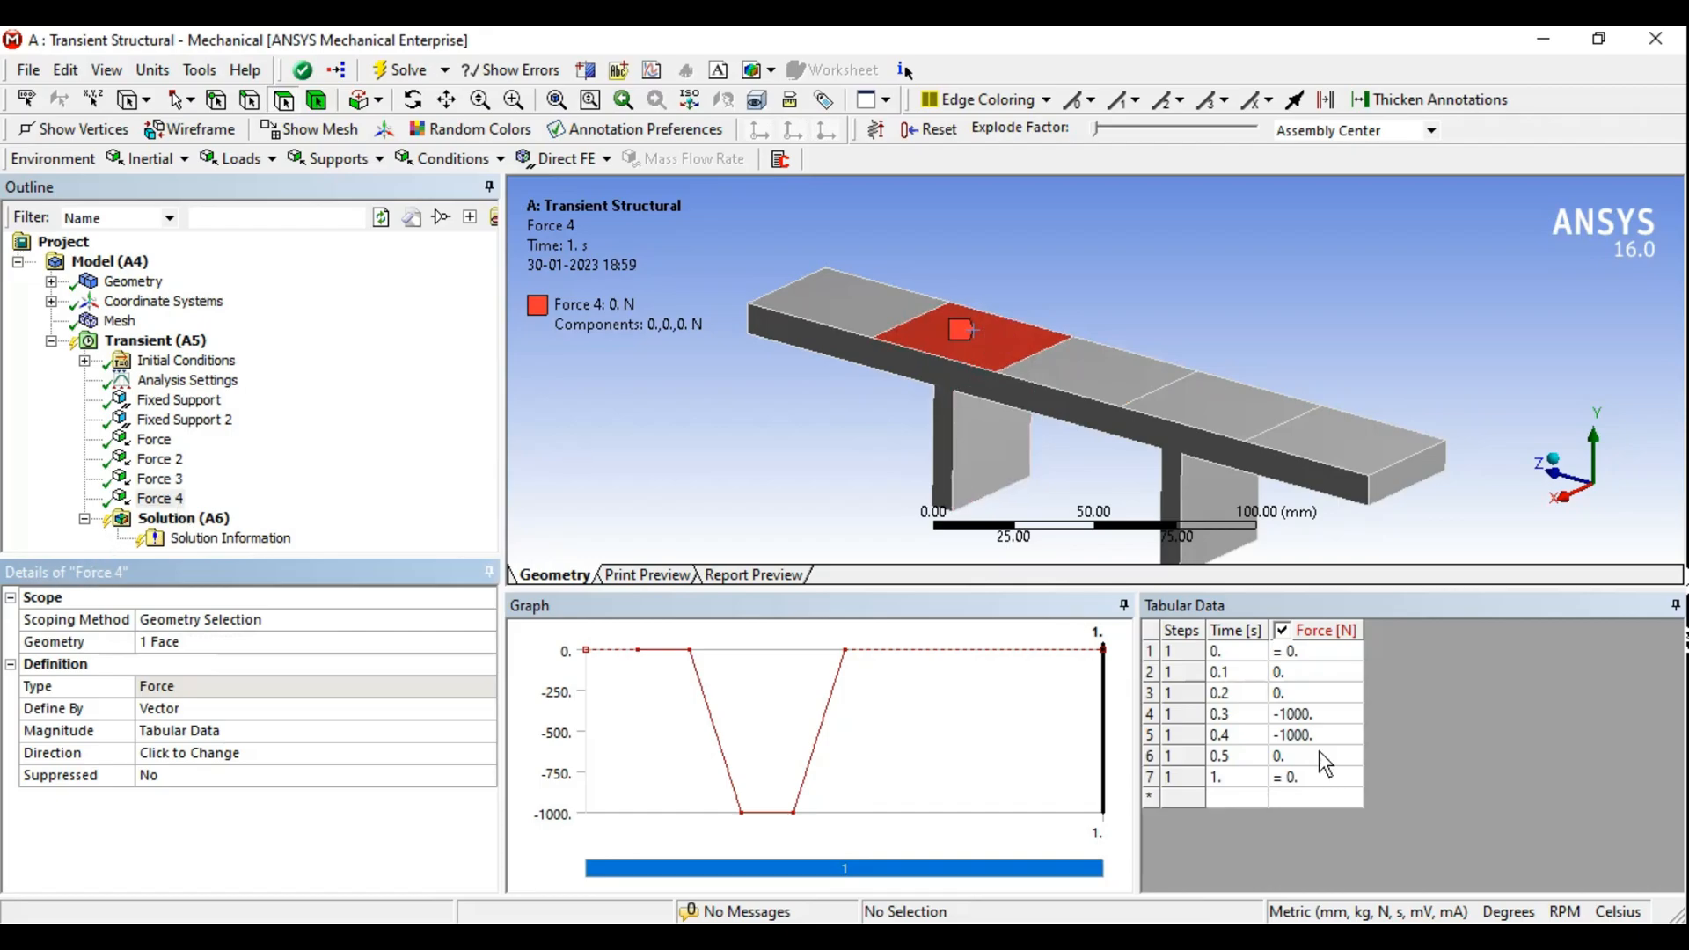
# Set the fourth force to 0 N at 0.3 s and -1000 N at 0.5 s in its time table
pyautogui.click(1301, 714)
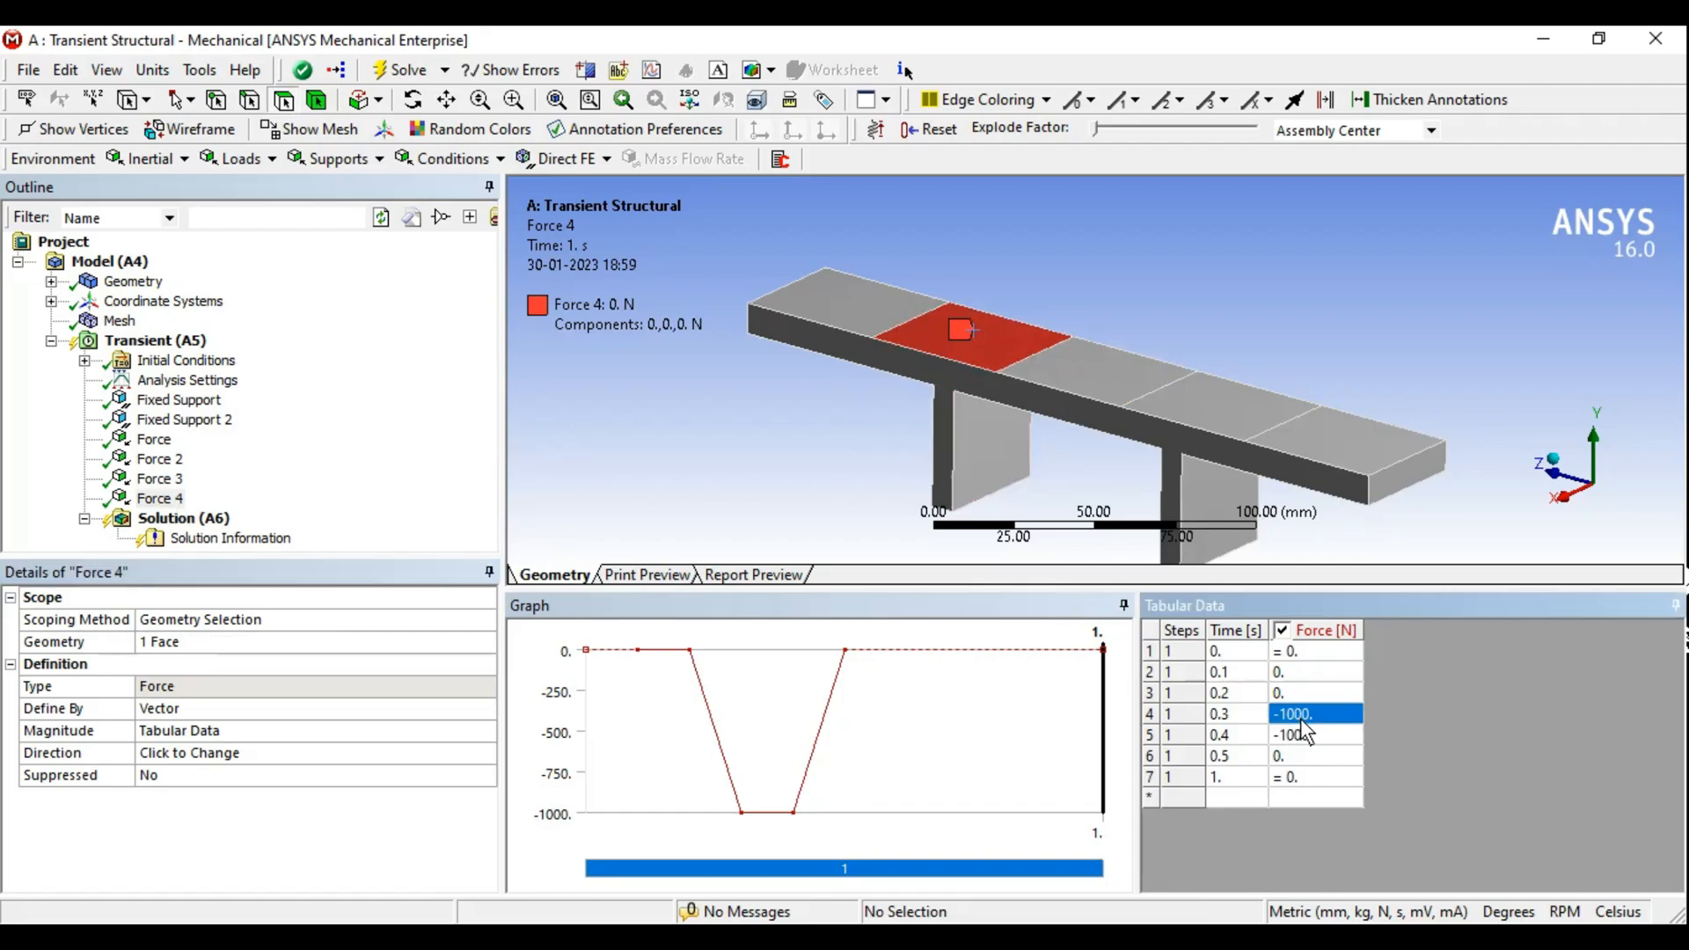
pyautogui.write('0')
pyautogui.press('Tab')
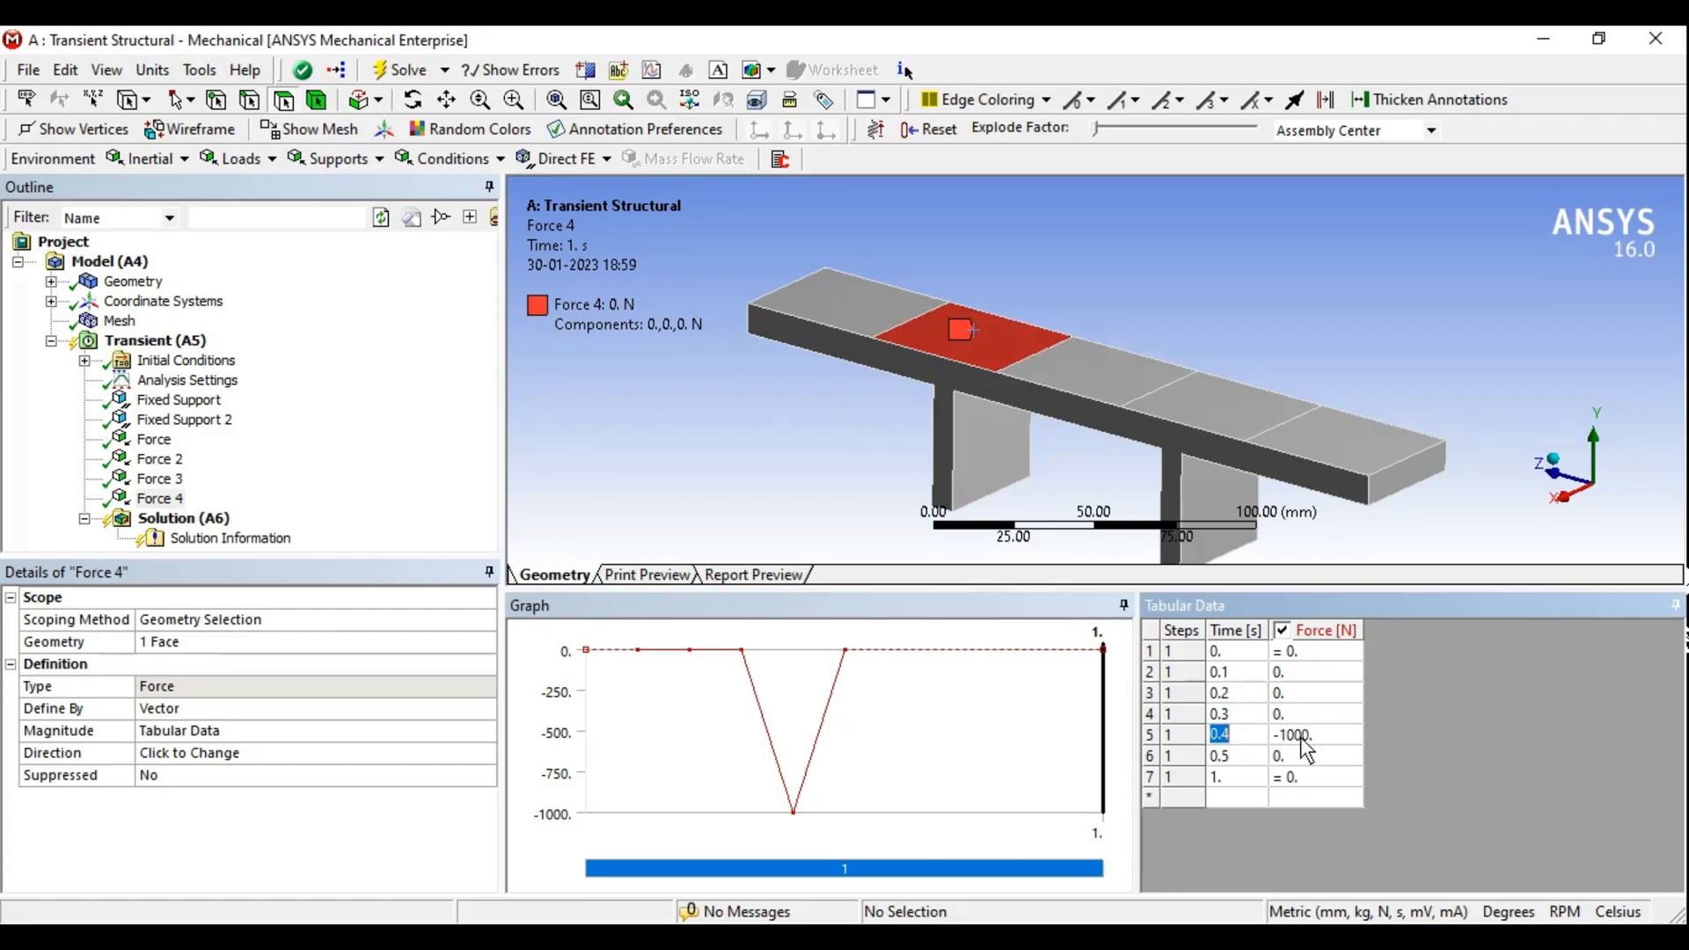
pyautogui.click(1301, 750)
pyautogui.write('-1000')
pyautogui.press('Tab')
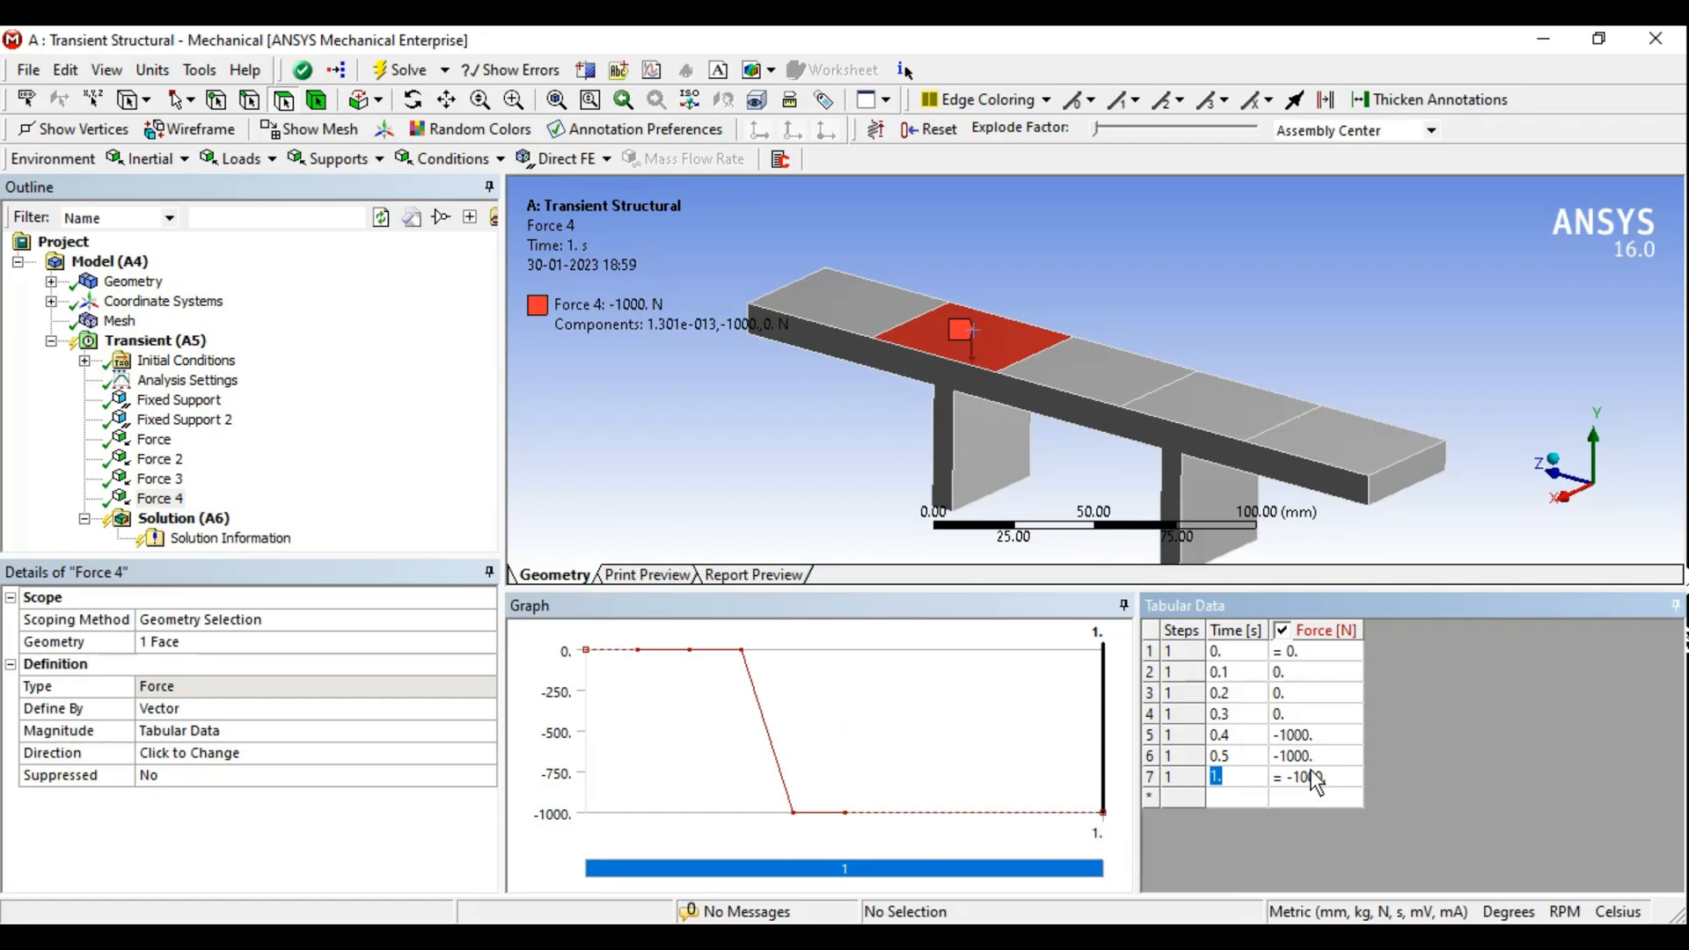
# Bring the fourth force back to 0 N at 0.6 s in its time table
pyautogui.click(1296, 774)
pyautogui.write('0')
pyautogui.press('Tab')
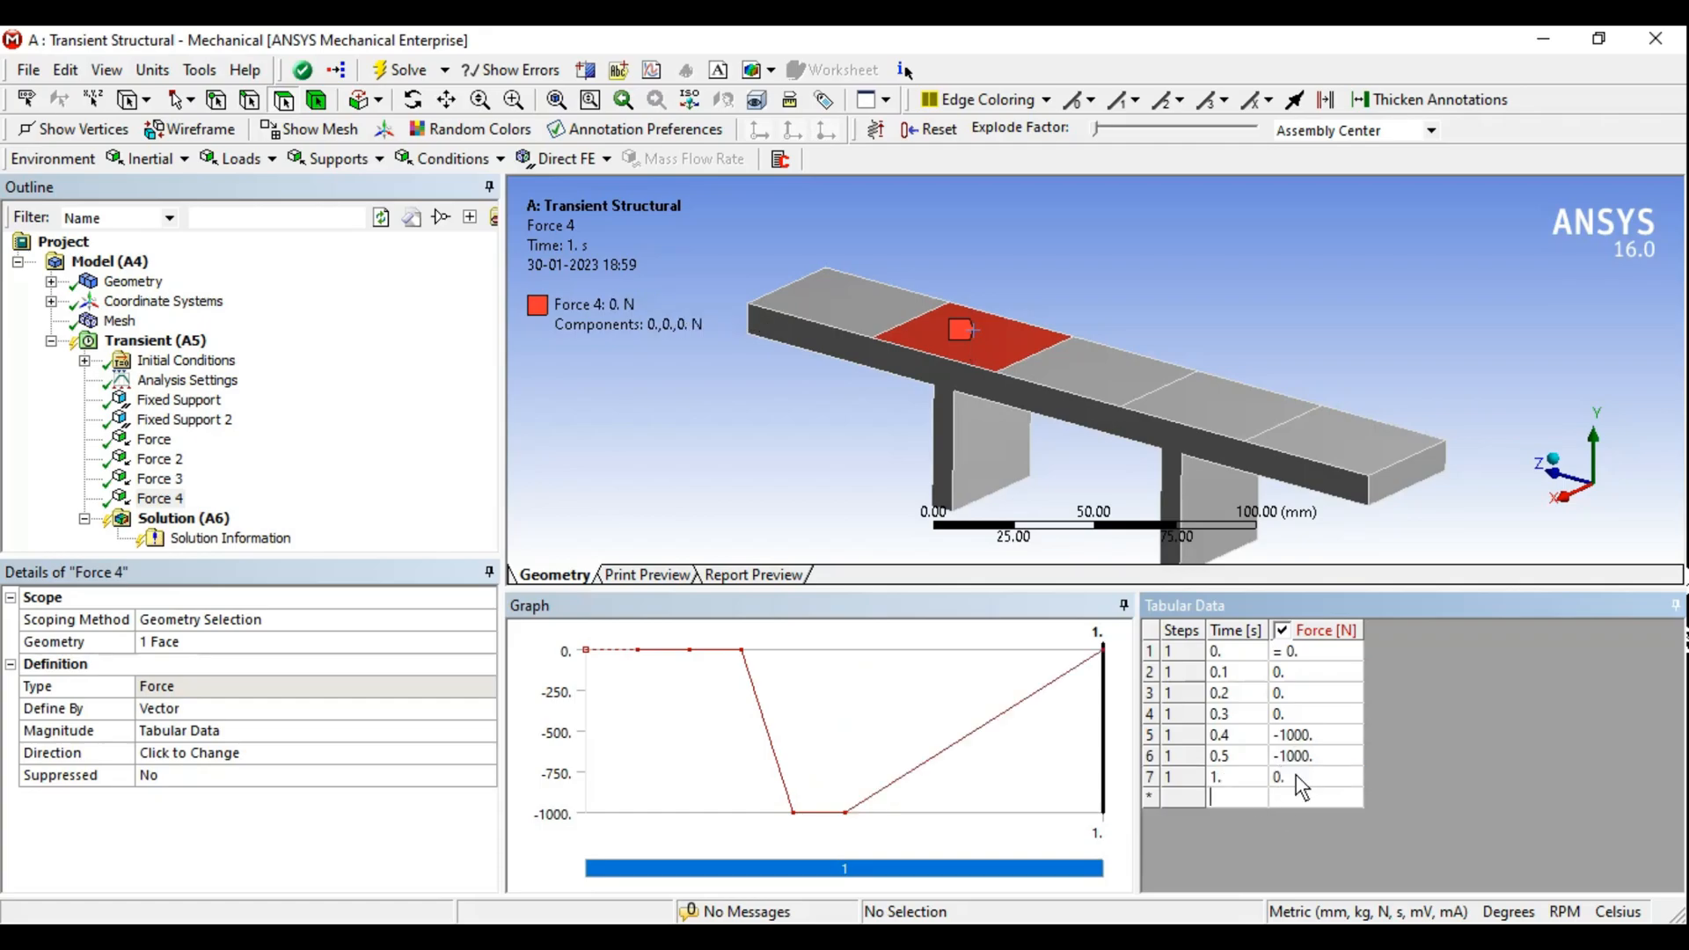
pyautogui.write('0.6')
pyautogui.press('Tab')
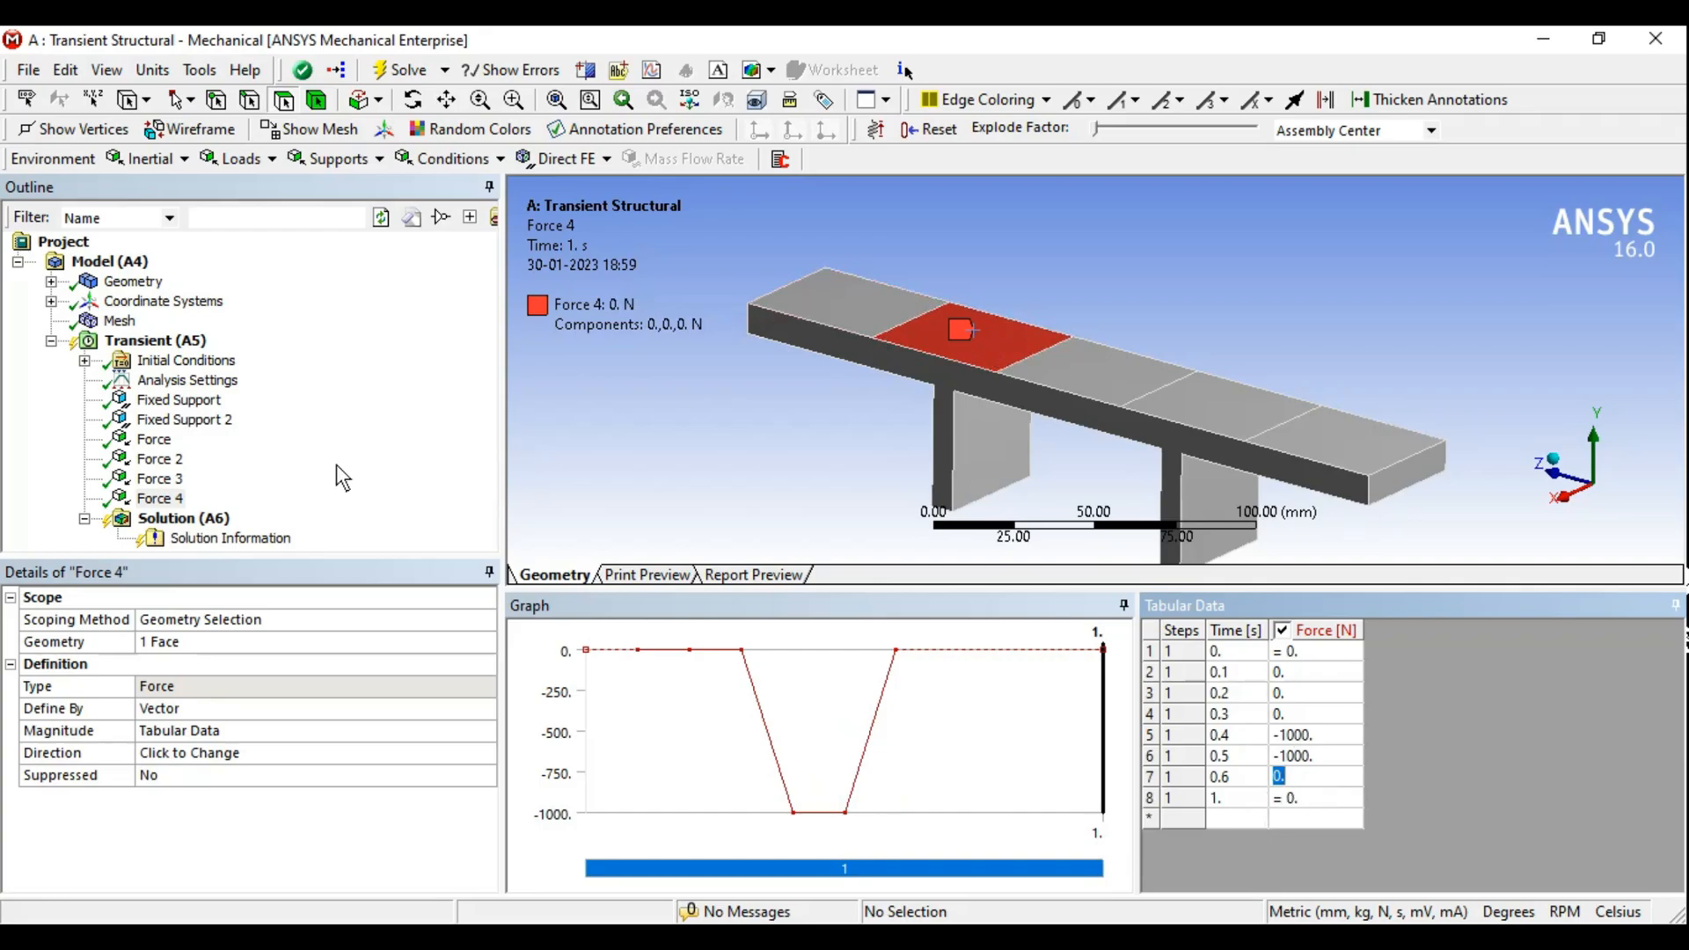
# Duplicate the fourth force and apply the copy to the last top face, at the bar's end opposite the first force
pyautogui.rightClick(168, 498)
pyautogui.click(214, 613)
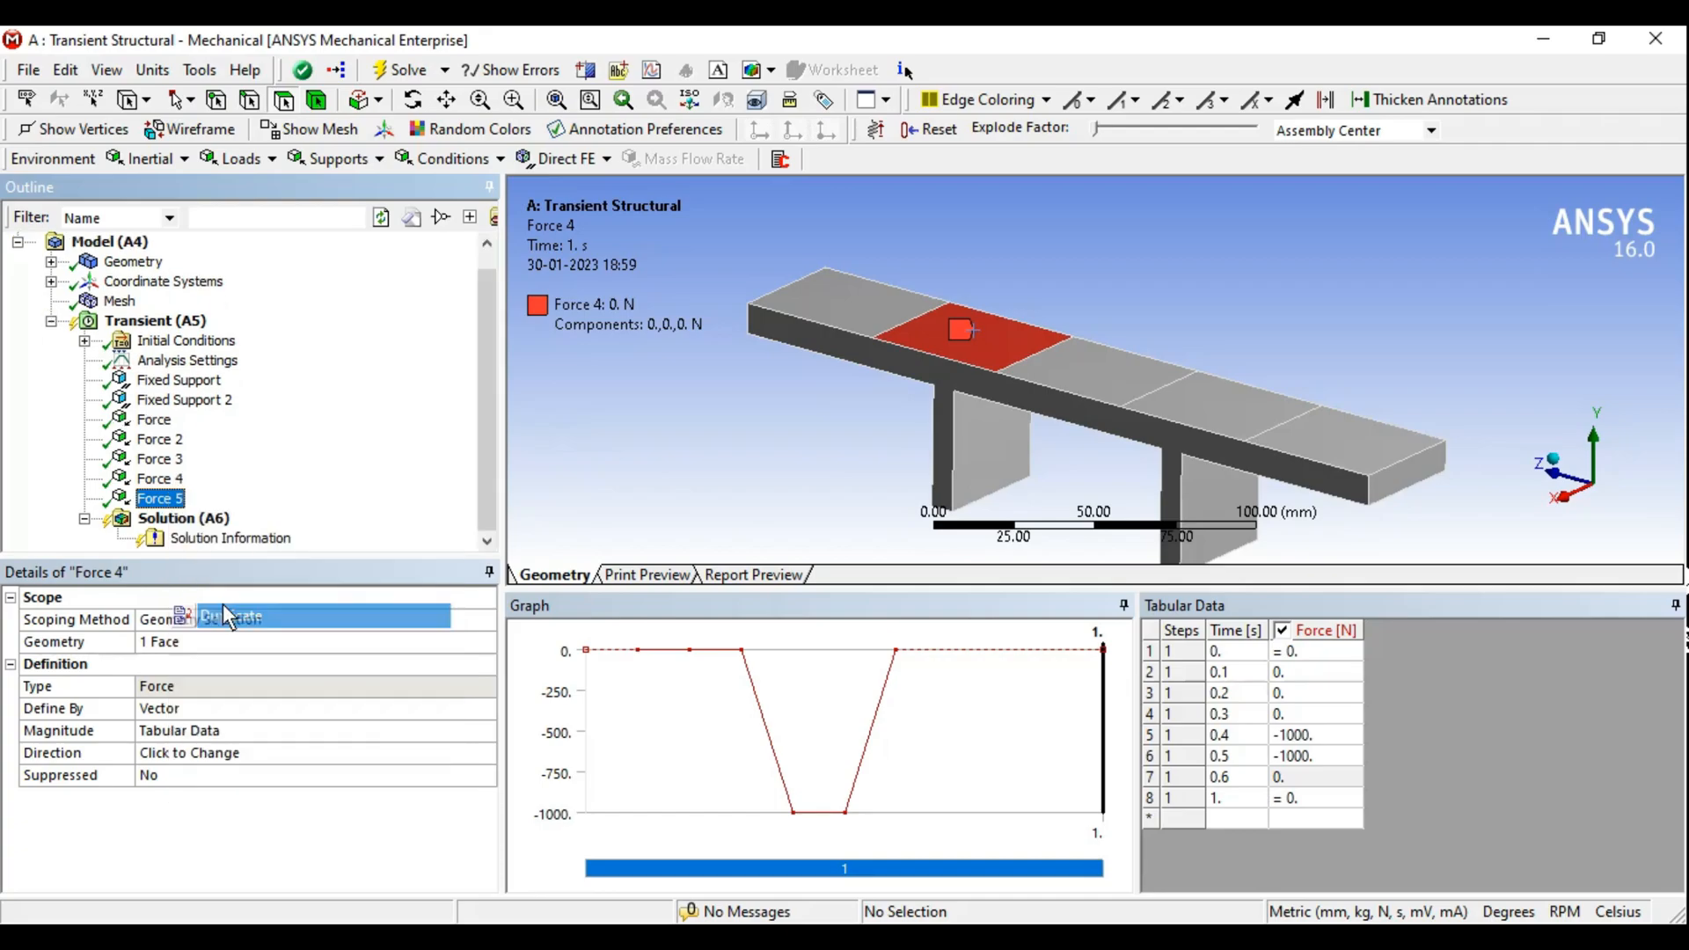
pyautogui.click(862, 315)
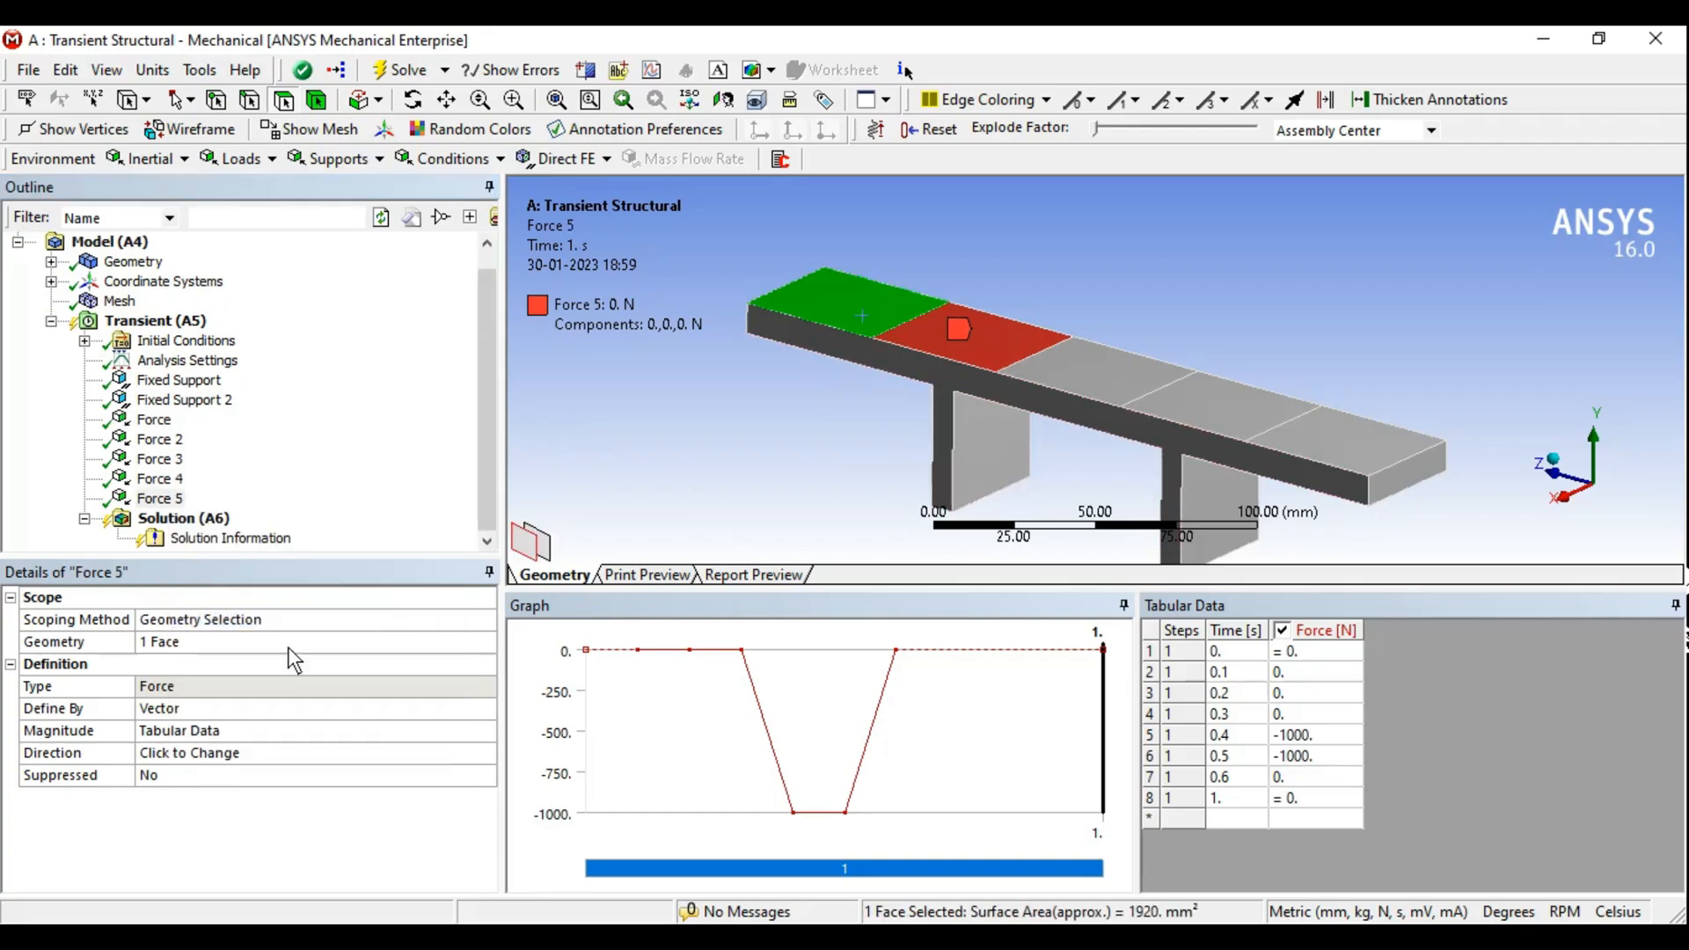
pyautogui.click(176, 643)
pyautogui.click(187, 637)
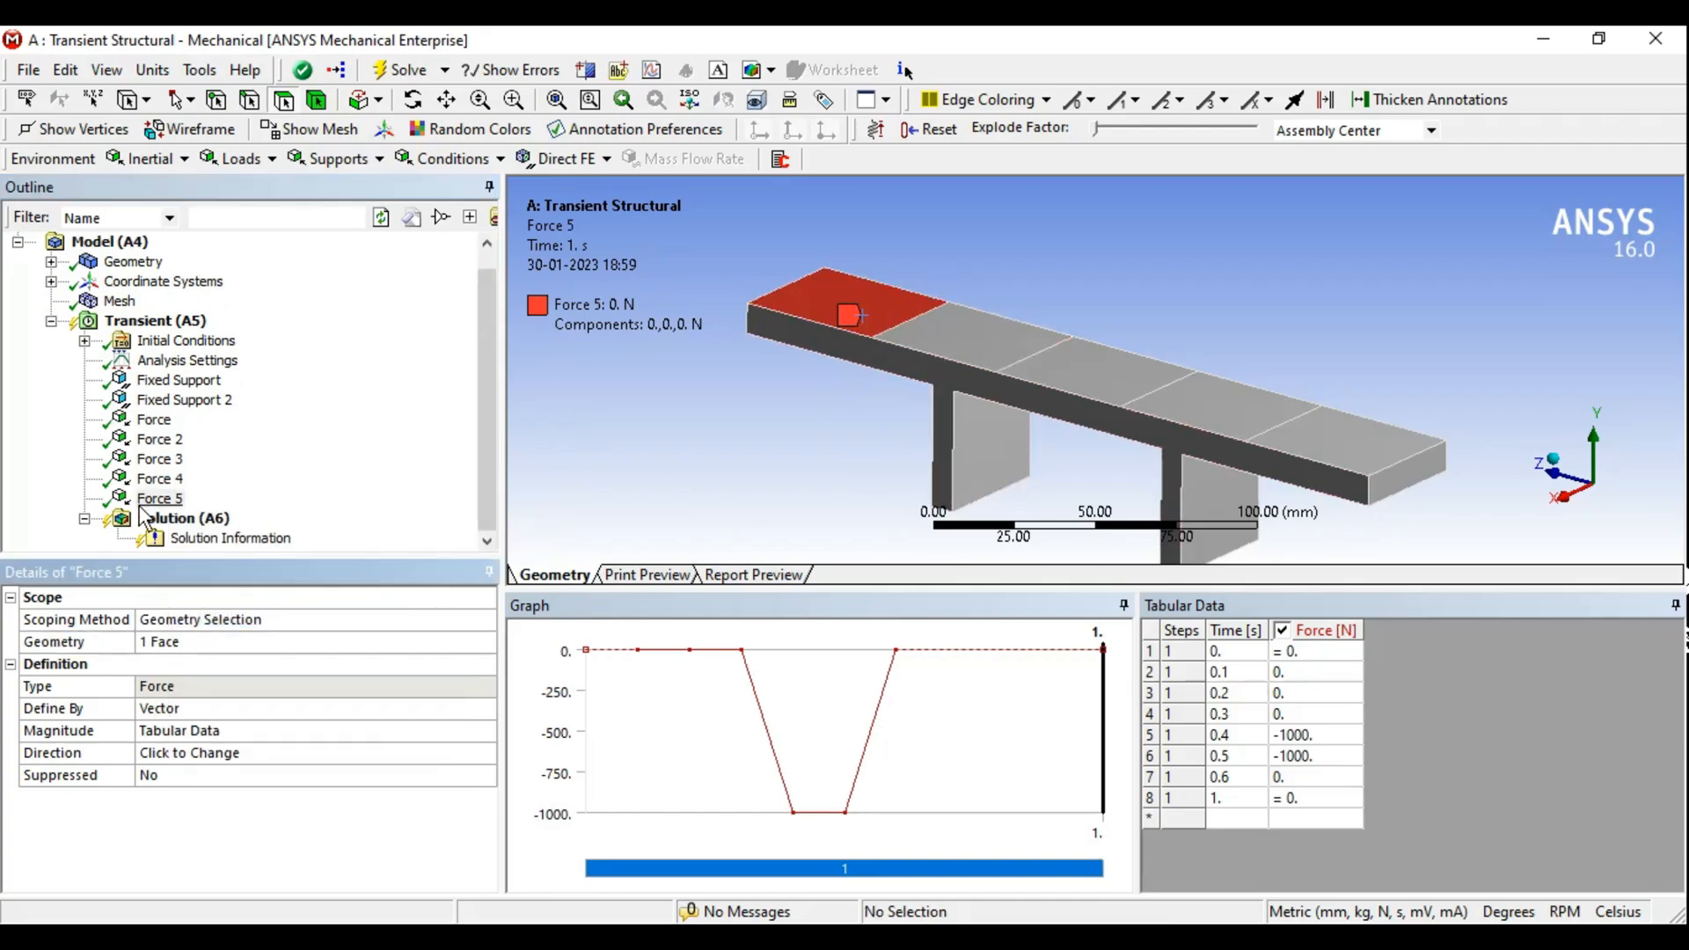
# Set the fifth force to 0 N at 0.4 s and -1000 N at 0.6 s in its time table
pyautogui.click(1300, 736)
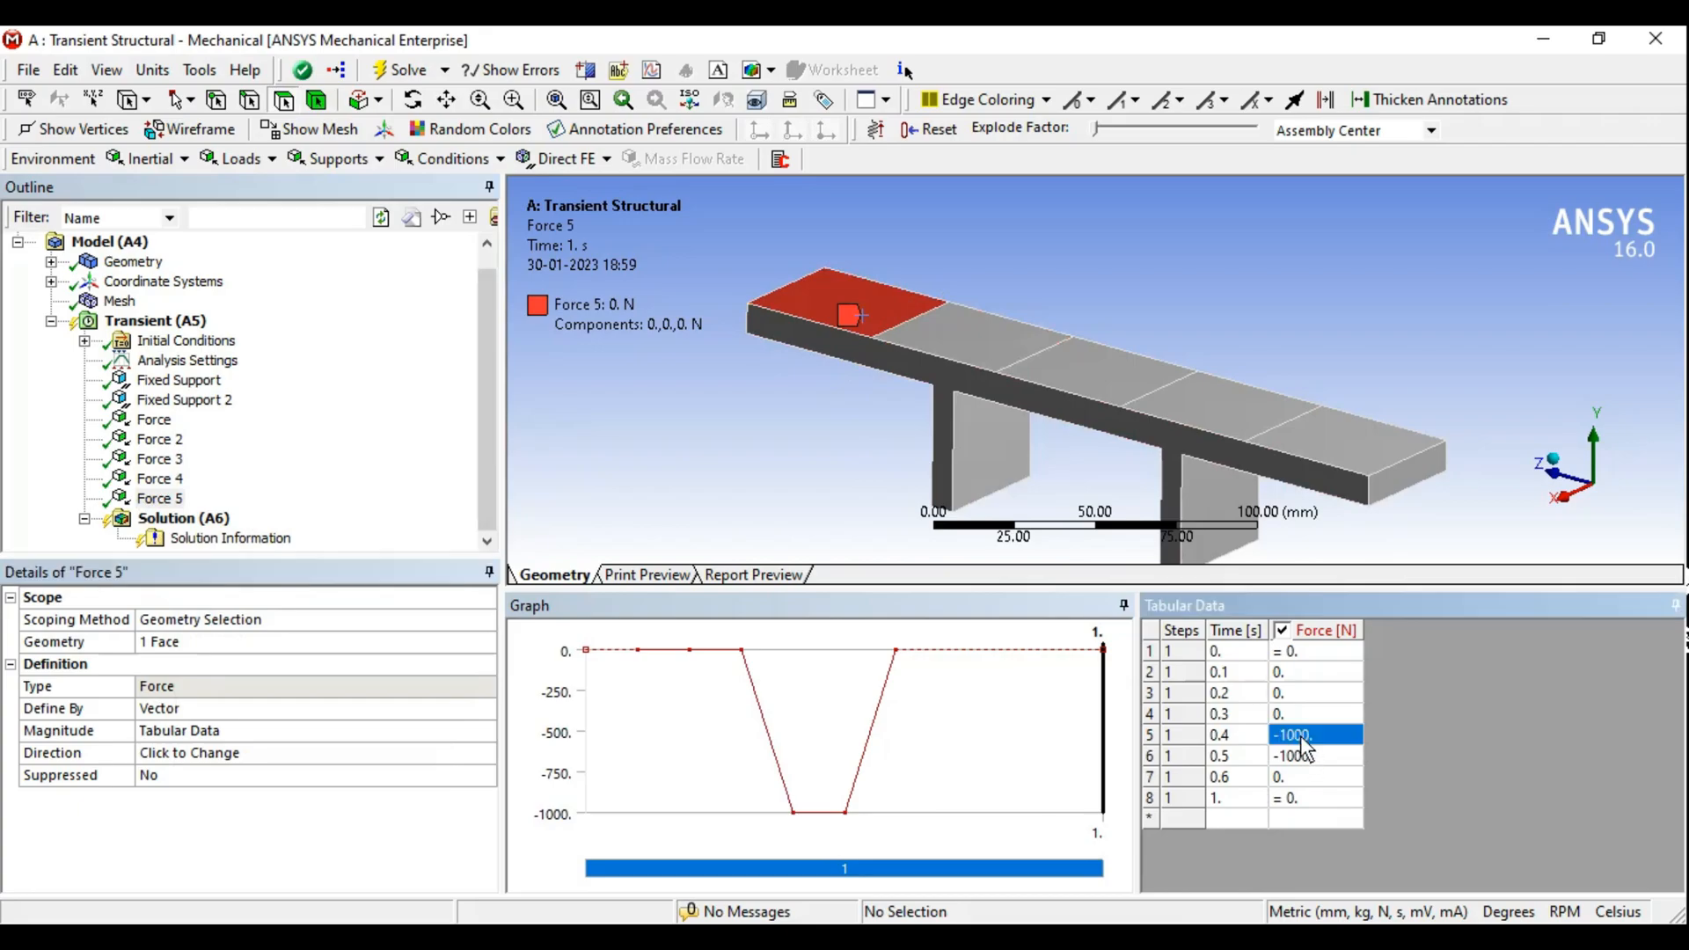
pyautogui.write('0')
pyautogui.press('Return')
pyautogui.click(1296, 775)
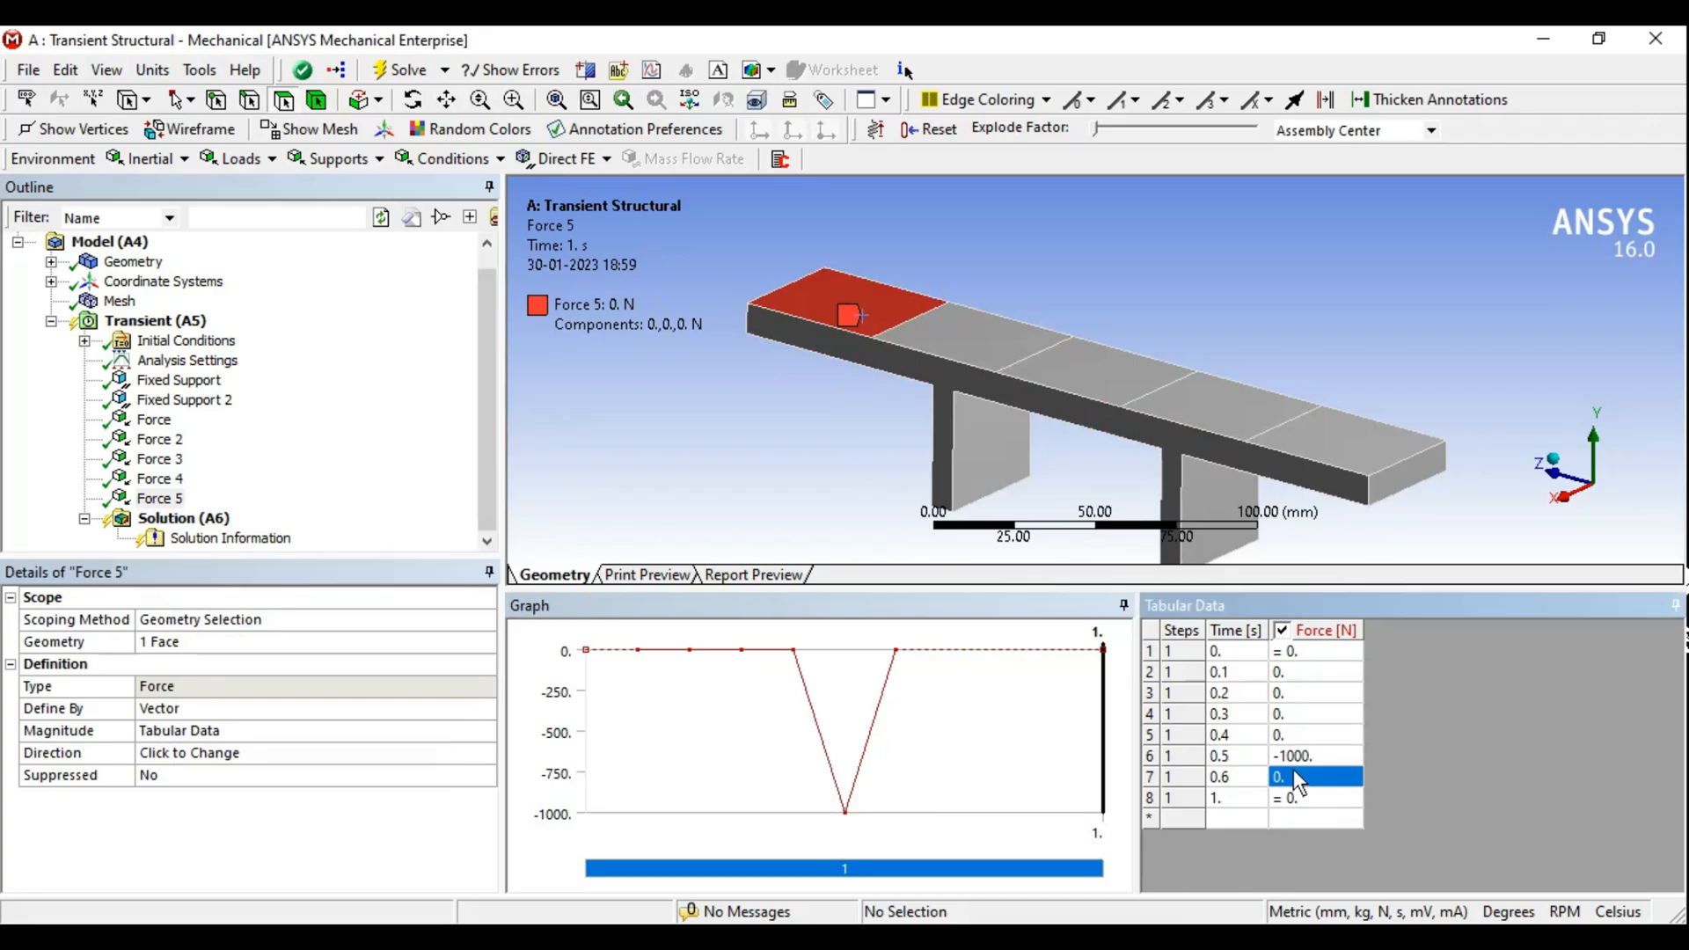
pyautogui.write('-1000')
pyautogui.press('Return')
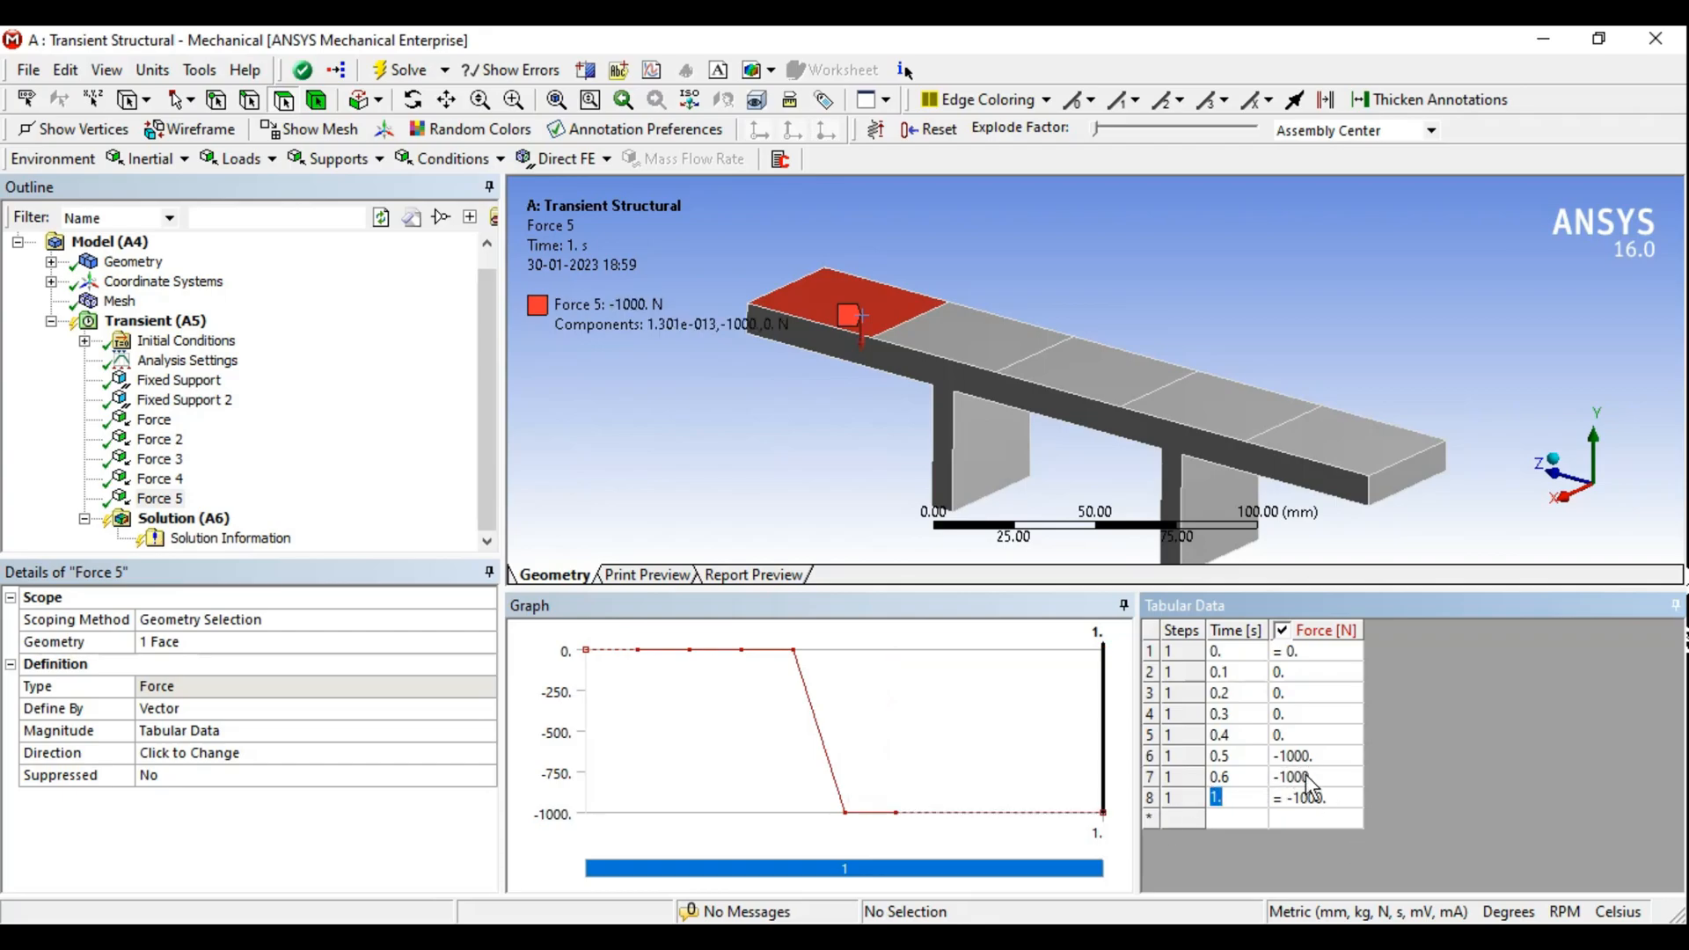
# Bring the fifth force back to 0 N at 0.7 s in its time table
pyautogui.click(1304, 797)
pyautogui.write('0')
pyautogui.press('Return')
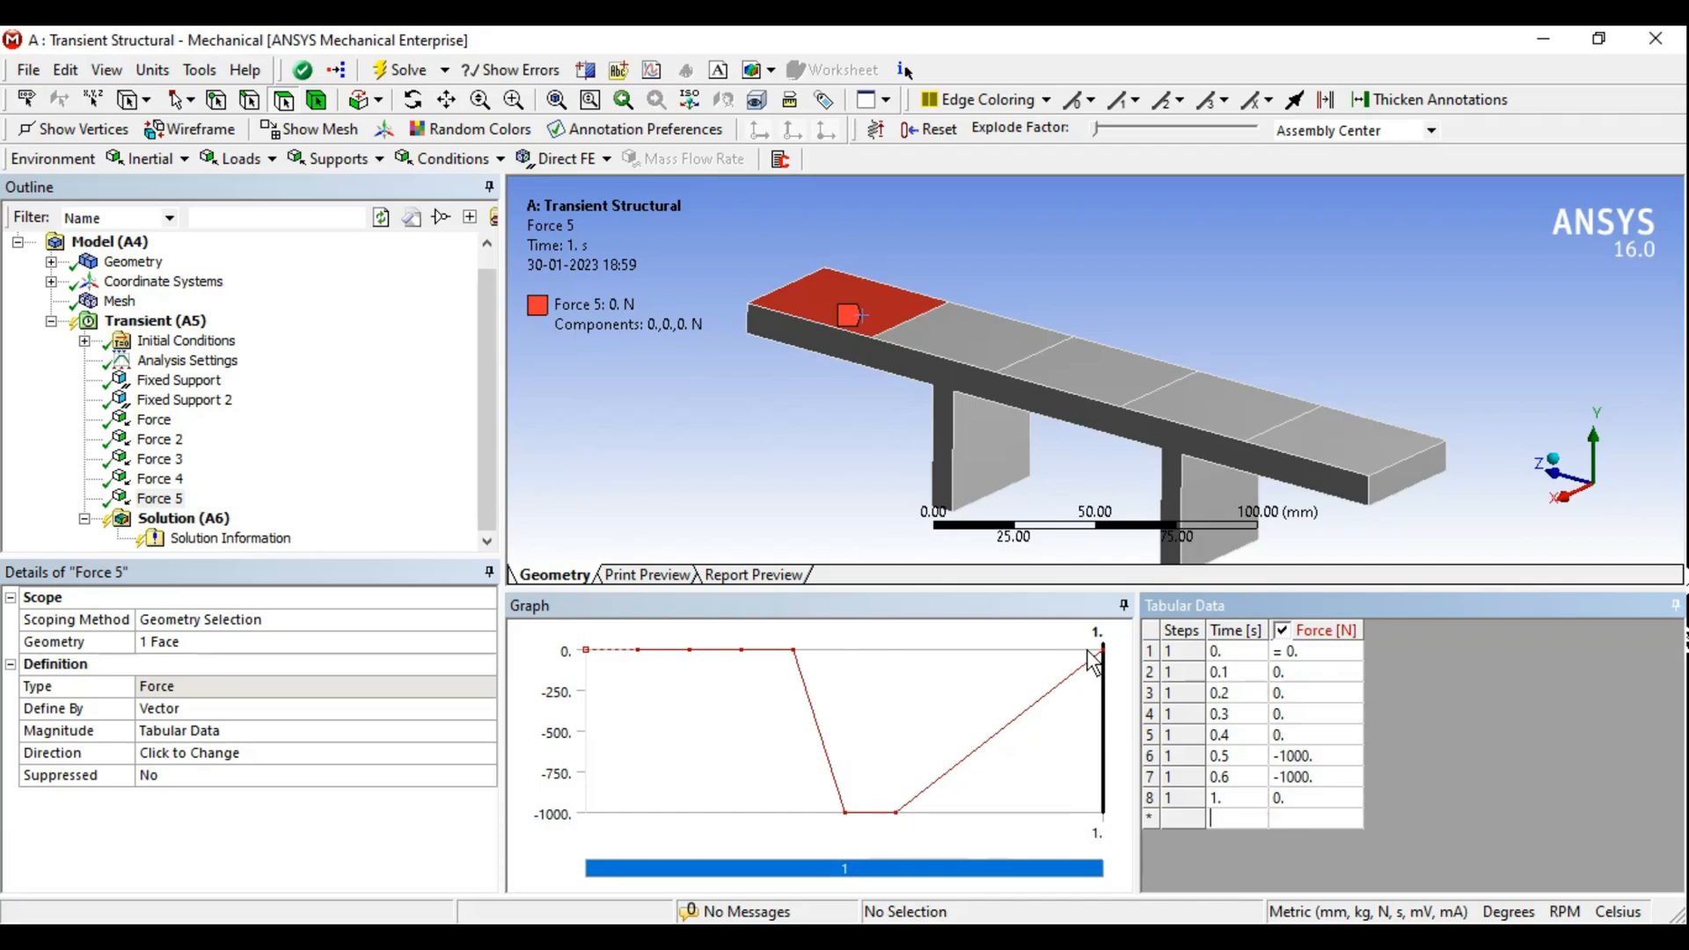
pyautogui.click(1238, 795)
pyautogui.write('.7')
pyautogui.press('Tab')
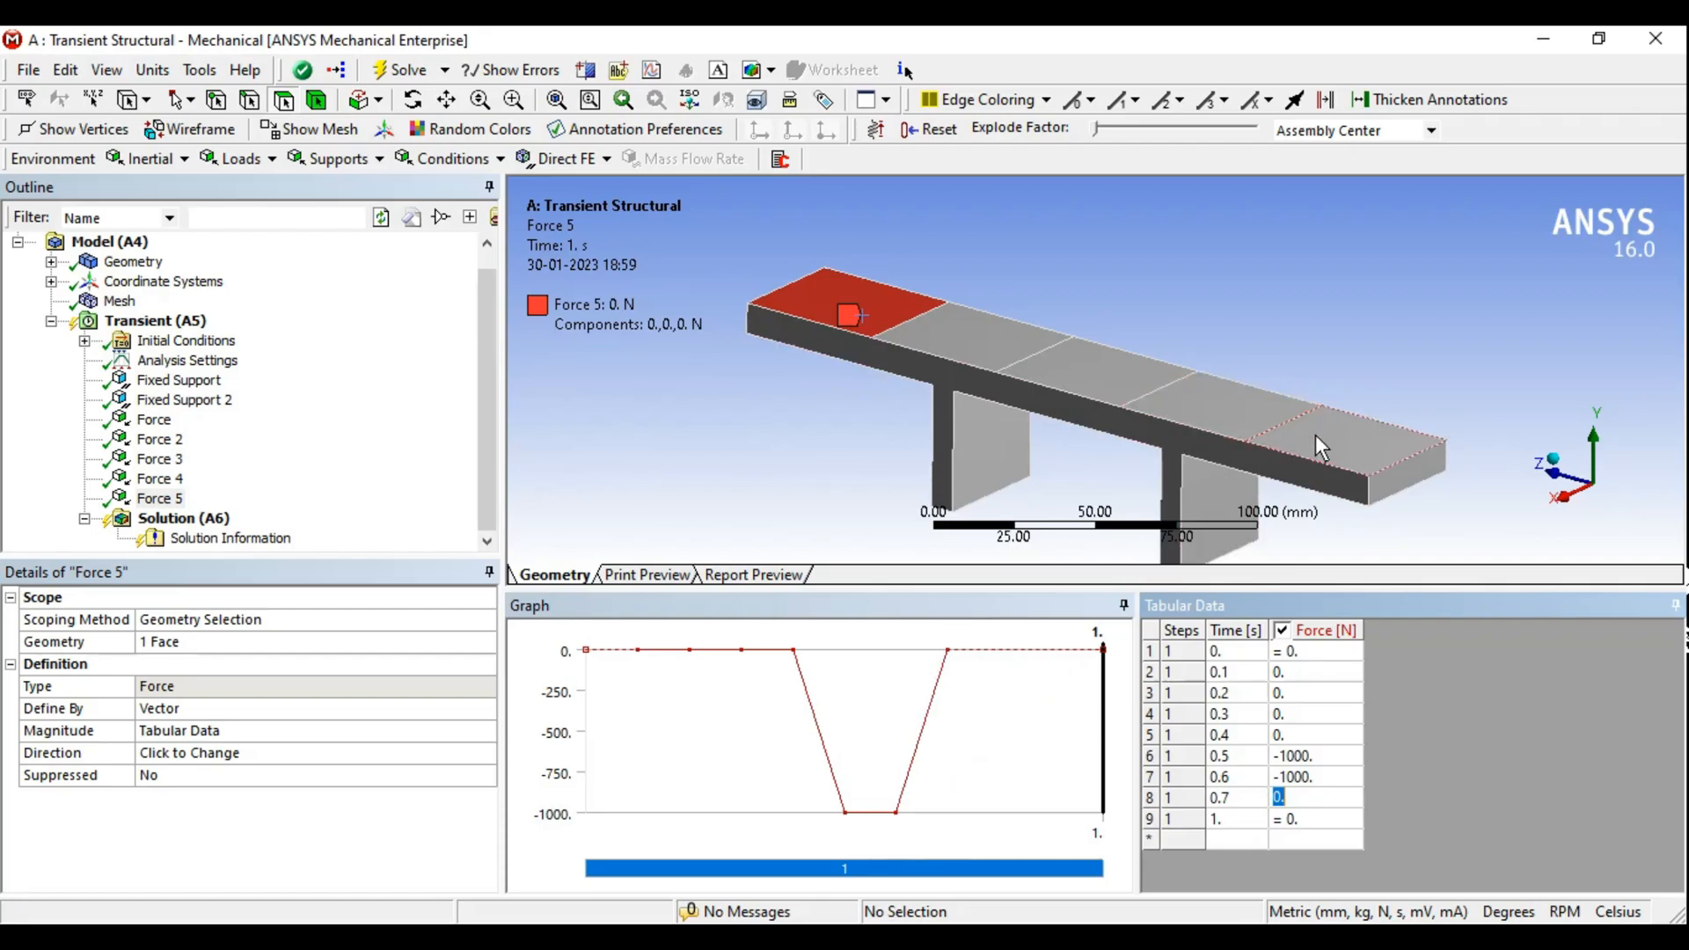
# Review the five forces on the top faces, checking each one's loaded face and time table
pyautogui.click(676, 471)
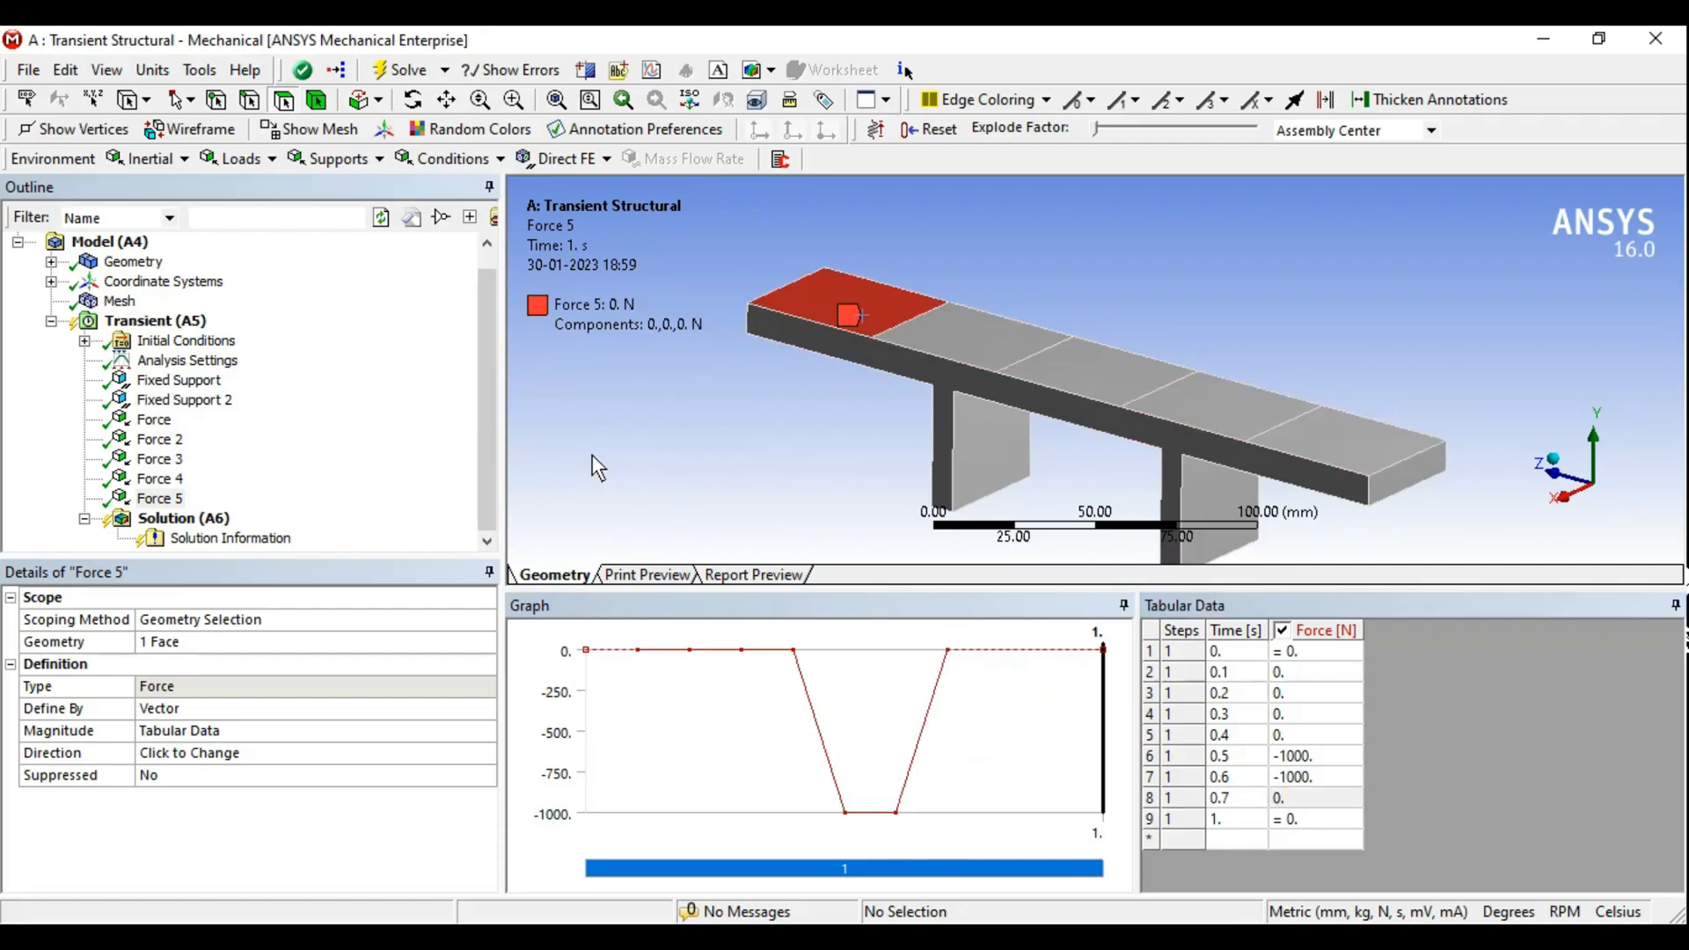
pyautogui.click(156, 420)
pyautogui.click(158, 439)
pyautogui.click(158, 459)
pyautogui.click(159, 478)
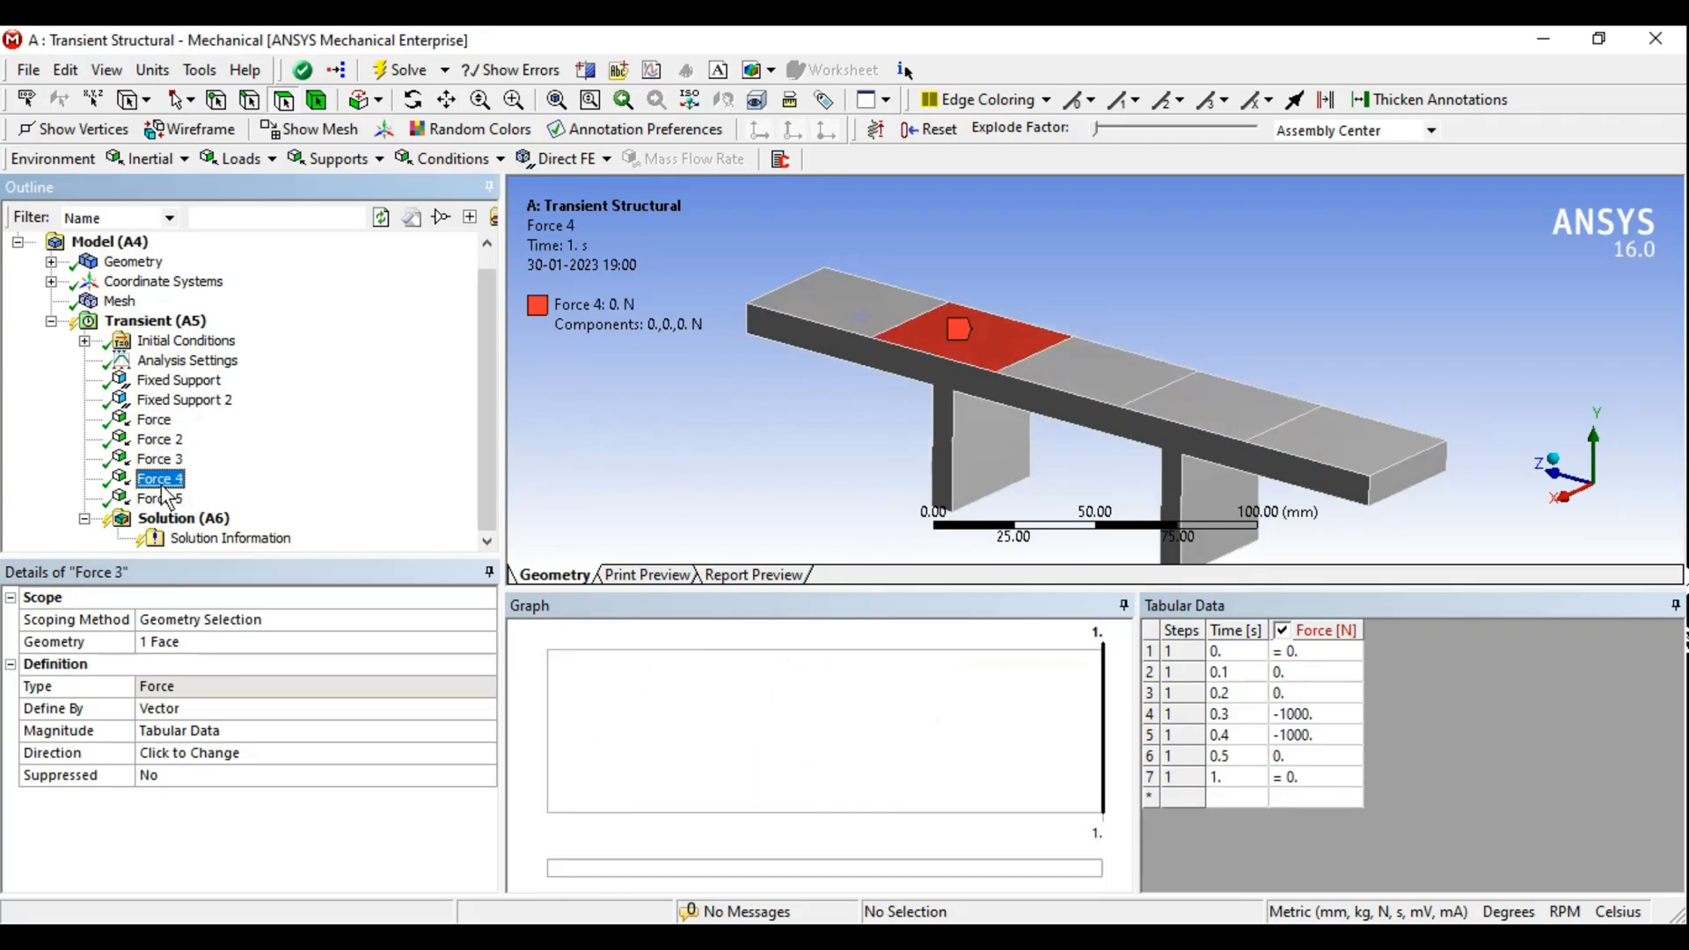
pyautogui.click(160, 498)
pyautogui.click(154, 419)
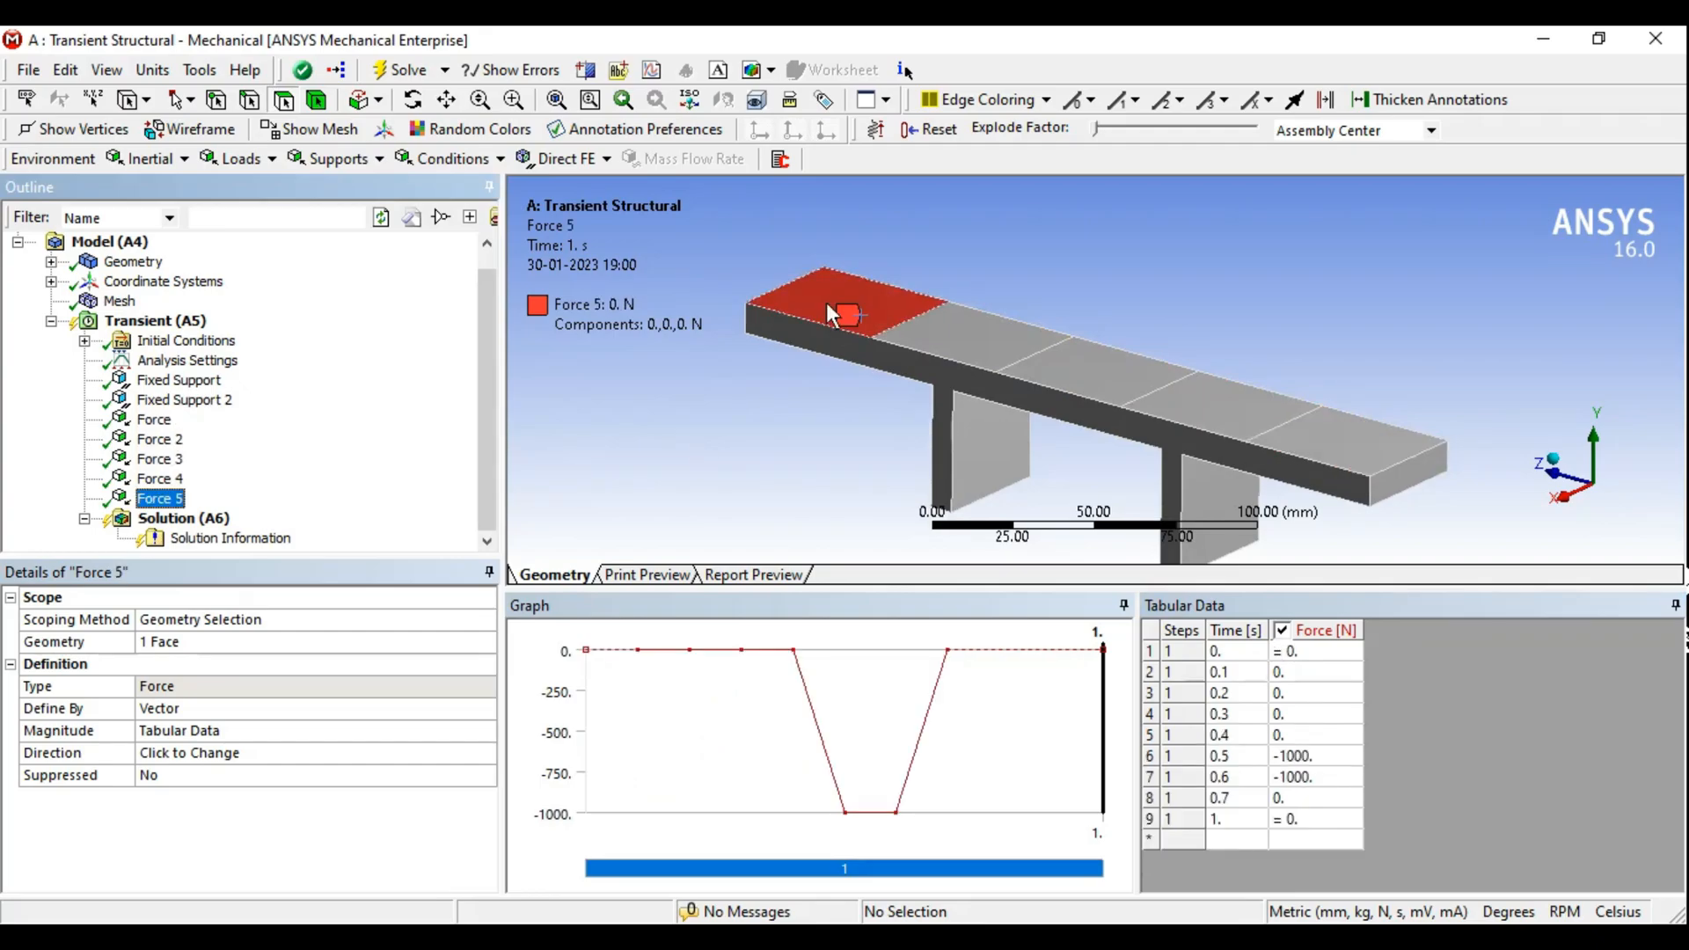
pyautogui.scroll(-2, 1122, 396)
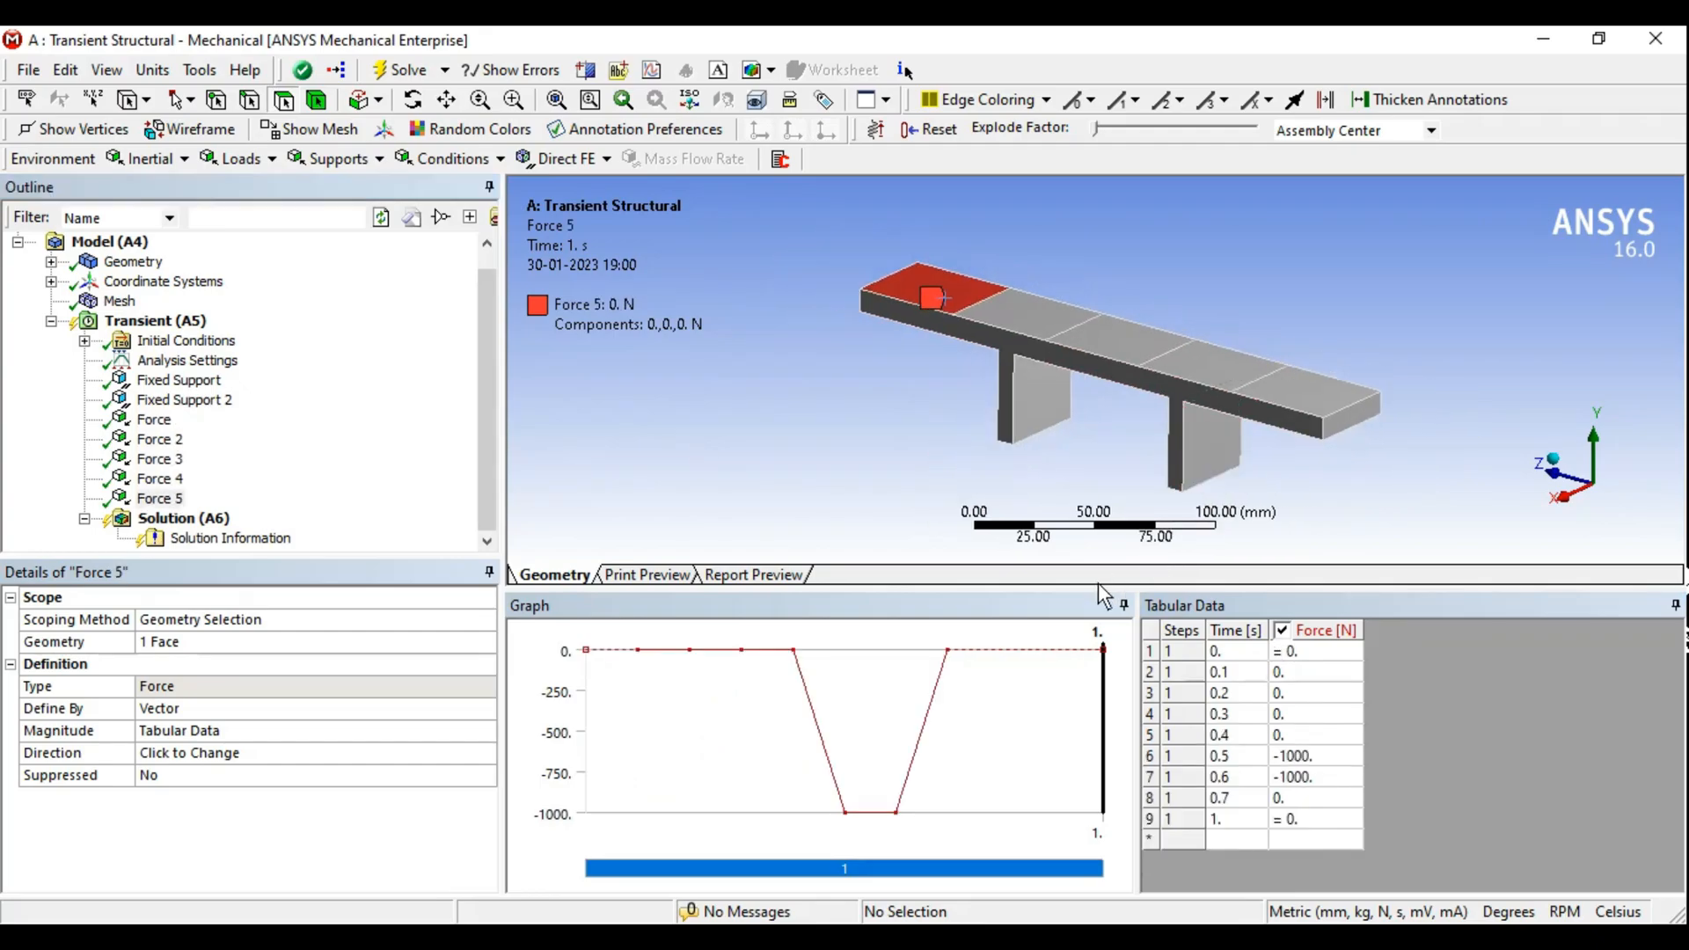
pyautogui.moveTo(1080, 588); pyautogui.dragTo(955, 628)
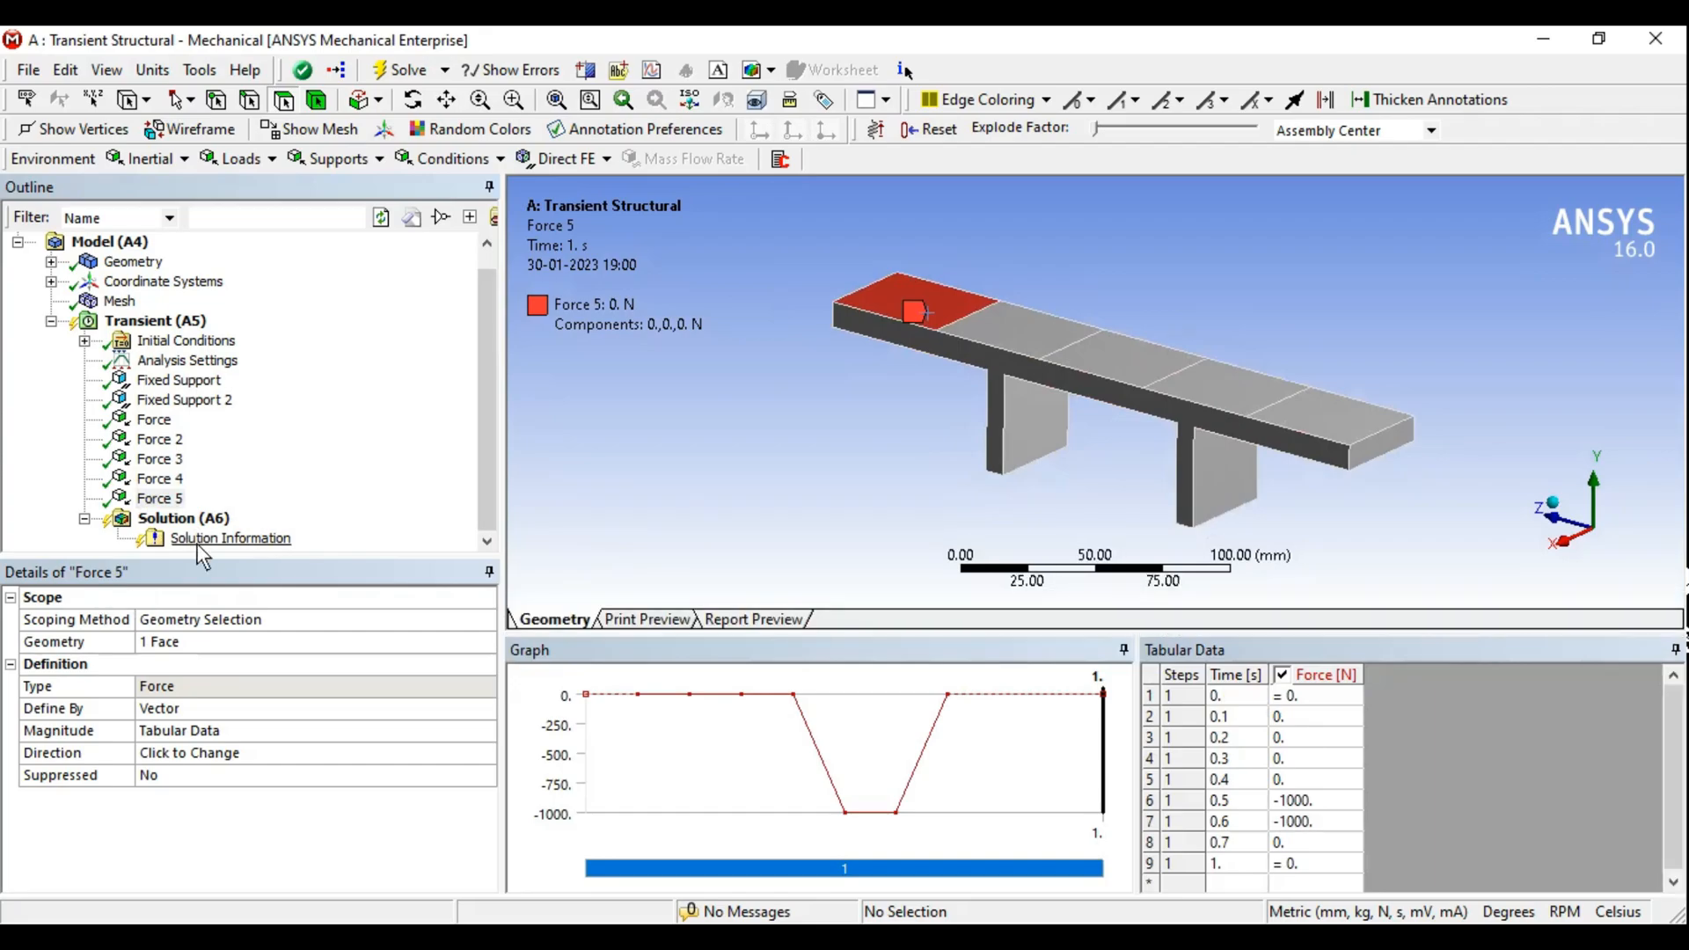
# Add Total Deformation and Equivalent Stress results to the solution and solve the analysis
pyautogui.click(187, 519)
pyautogui.click(134, 158)
pyautogui.click(139, 188)
pyautogui.click(345, 160)
pyautogui.click(369, 188)
pyautogui.click(223, 518)
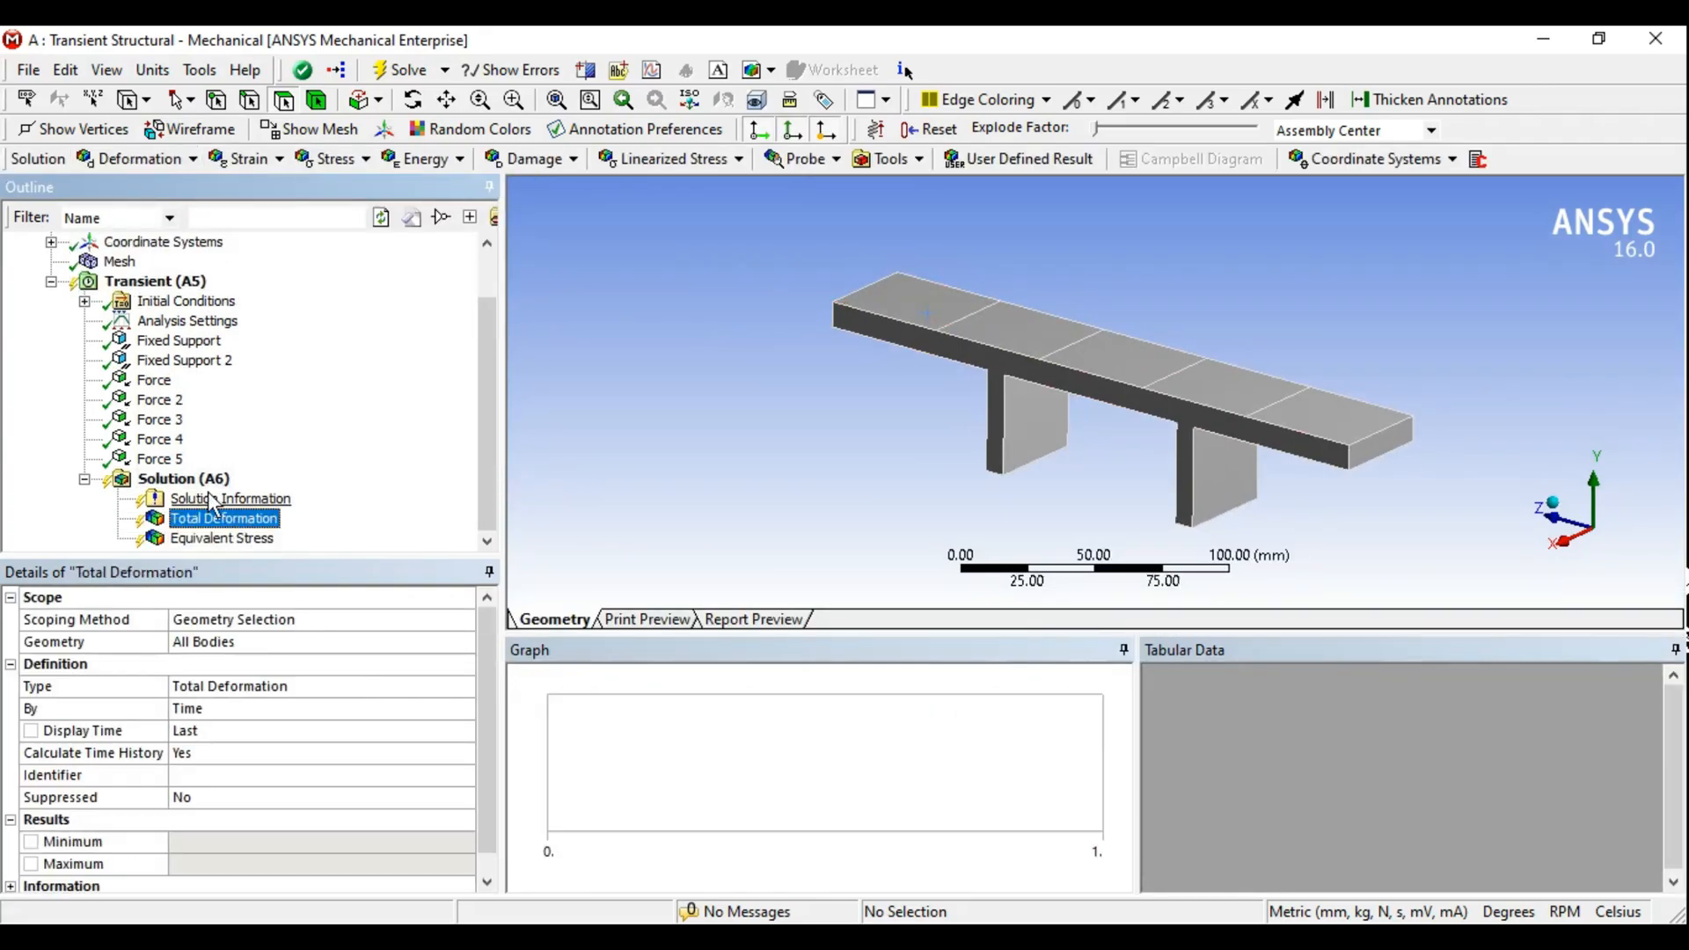
pyautogui.click(209, 498)
pyautogui.click(189, 479)
pyautogui.click(407, 70)
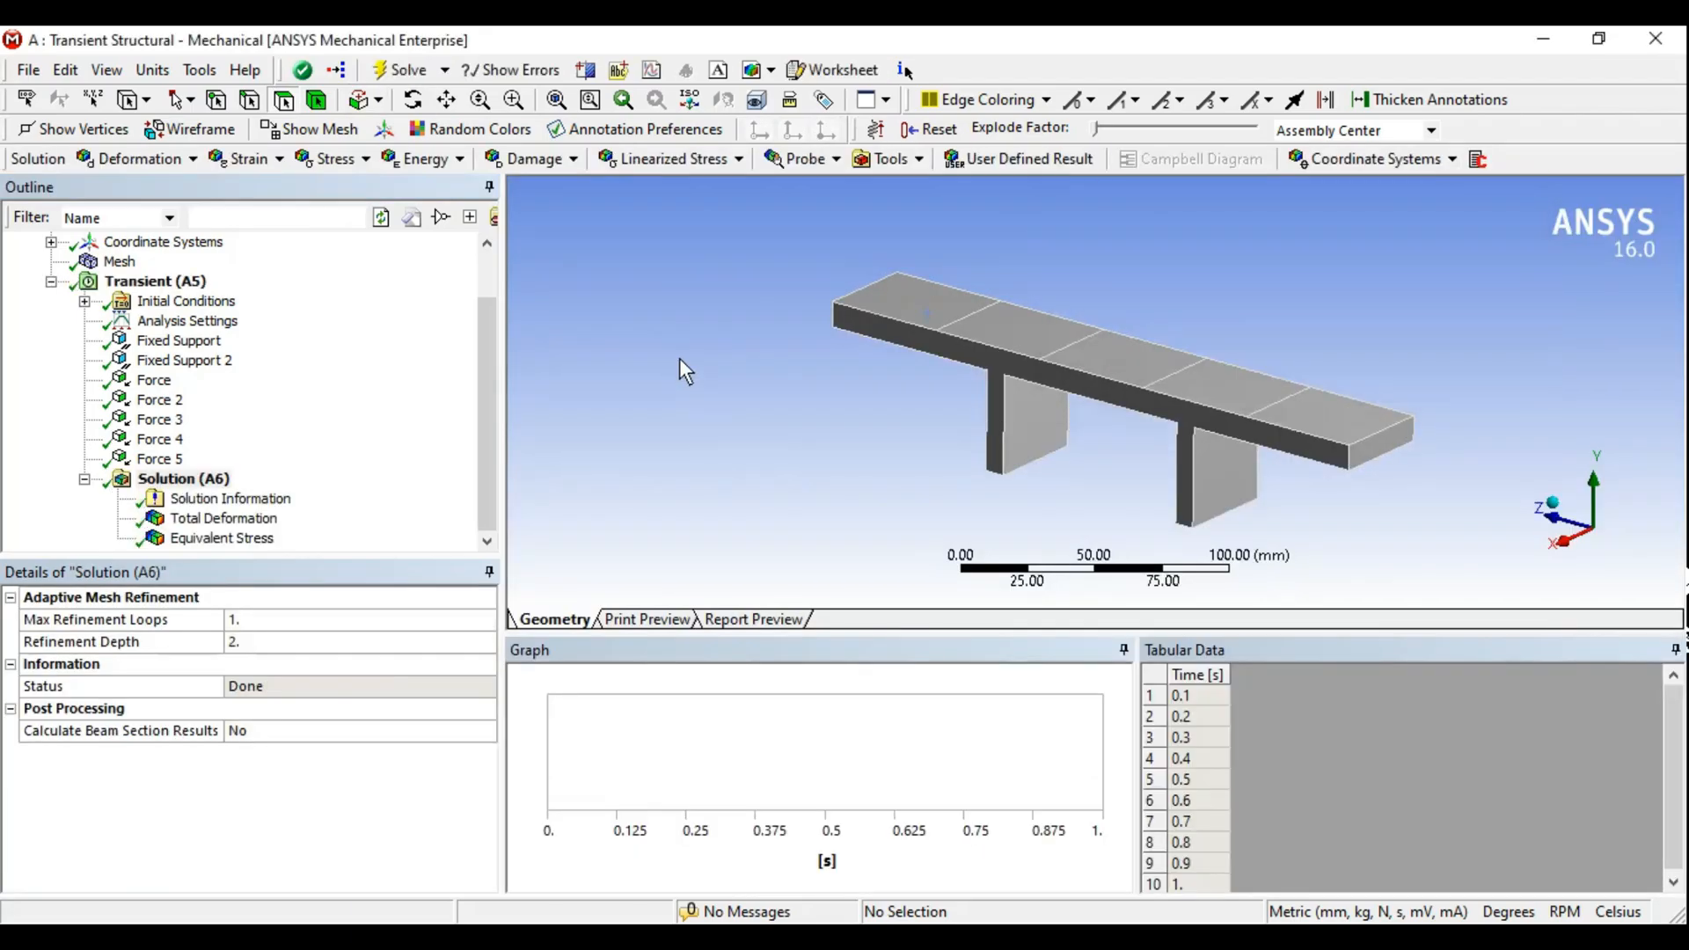
# Display the total deformation result and play its animation
pyautogui.click(224, 518)
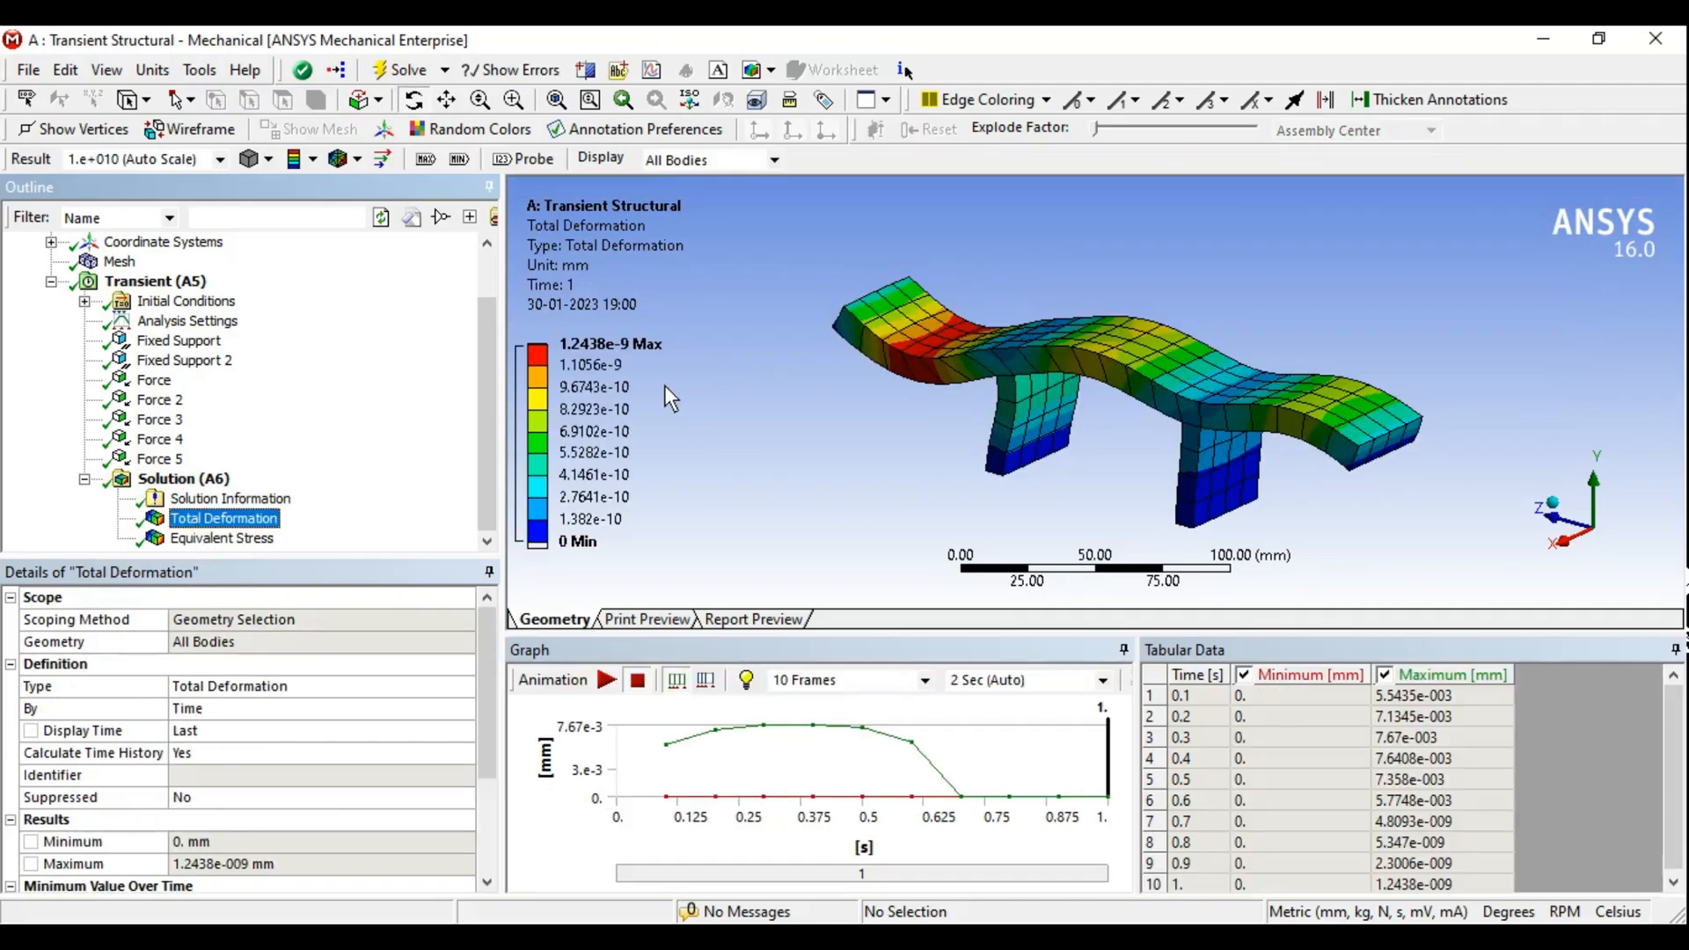
pyautogui.moveTo(1010, 428); pyautogui.dragTo(1089, 409, button='middle')
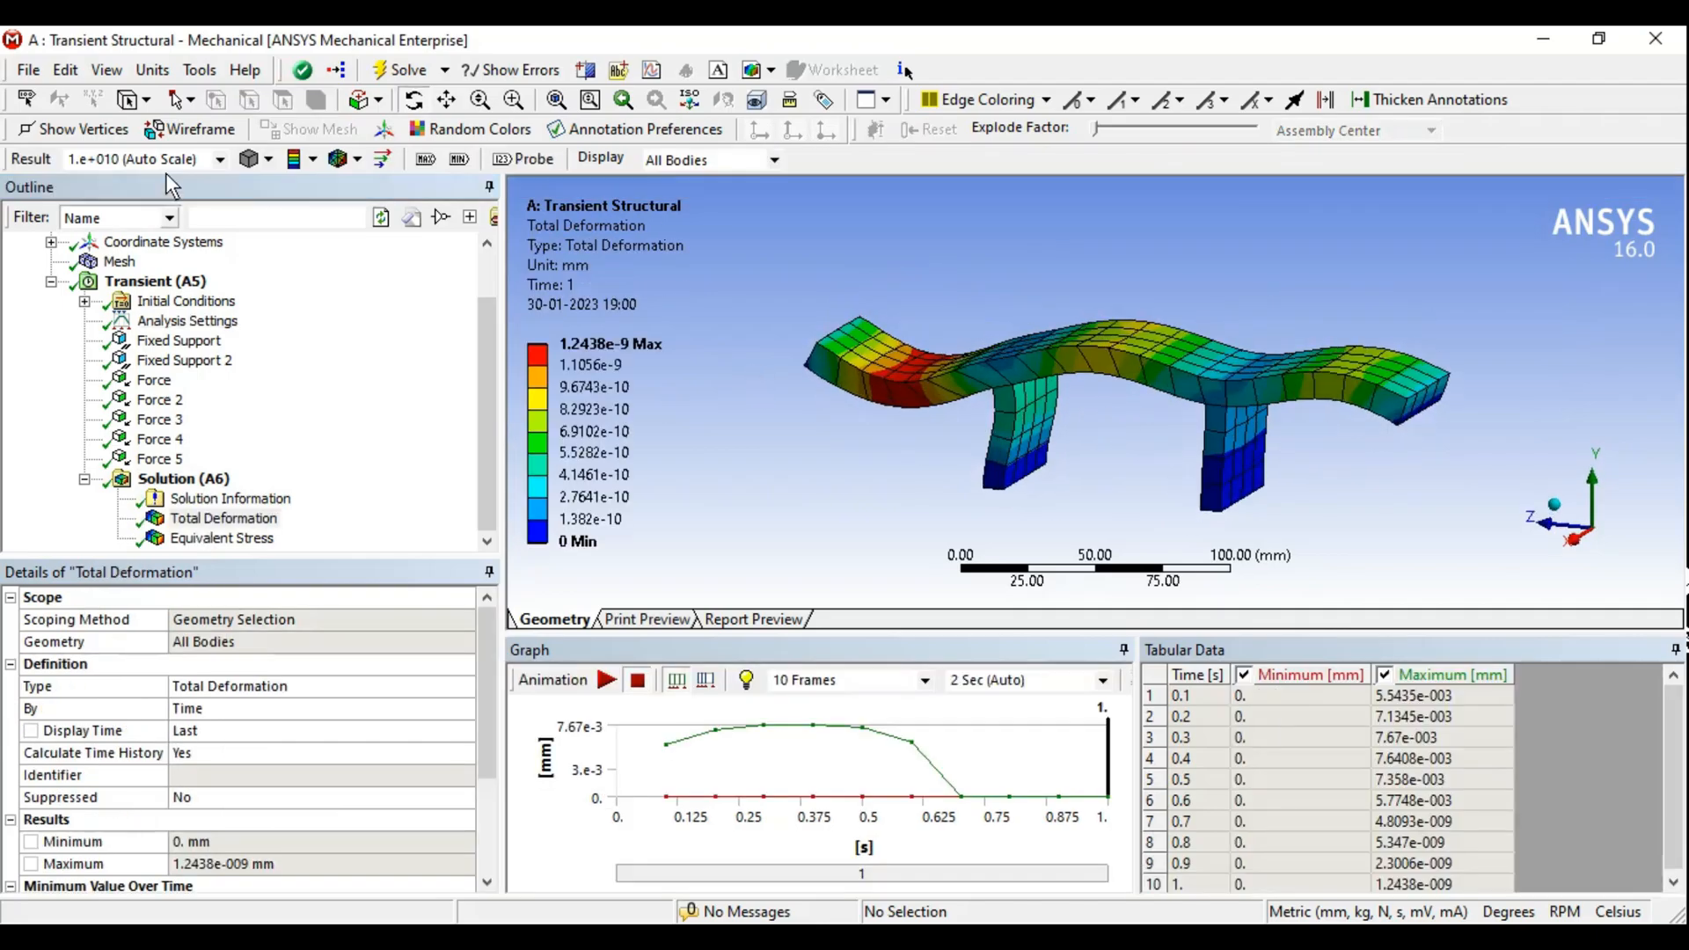
pyautogui.click(608, 682)
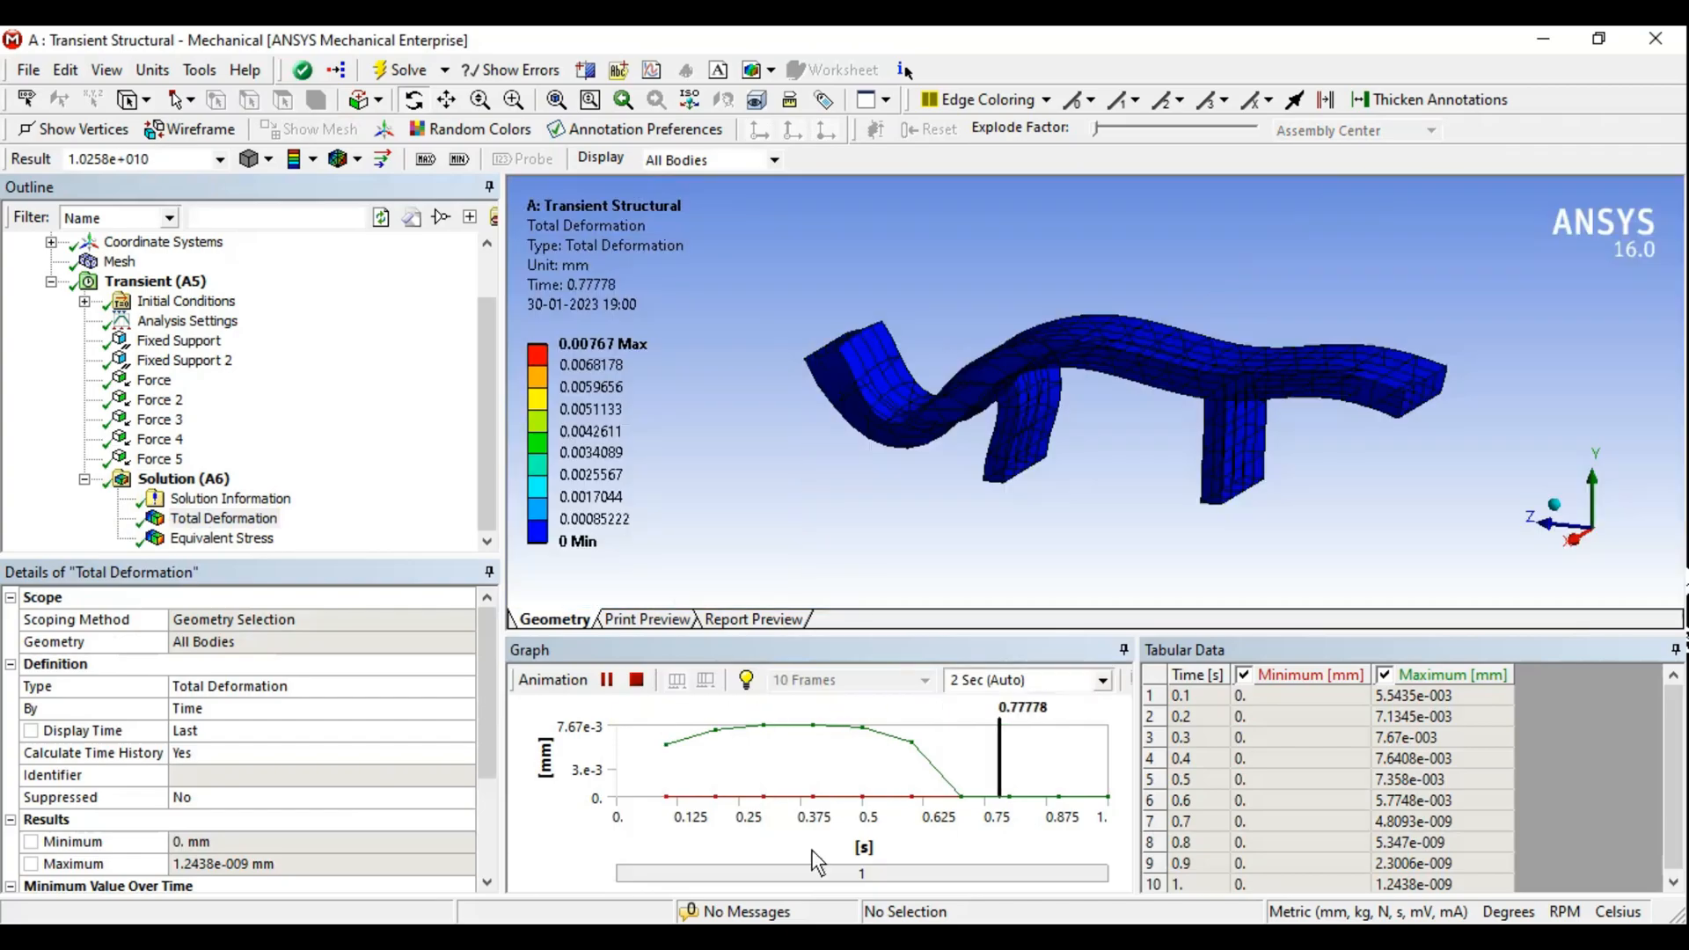
pyautogui.click(641, 680)
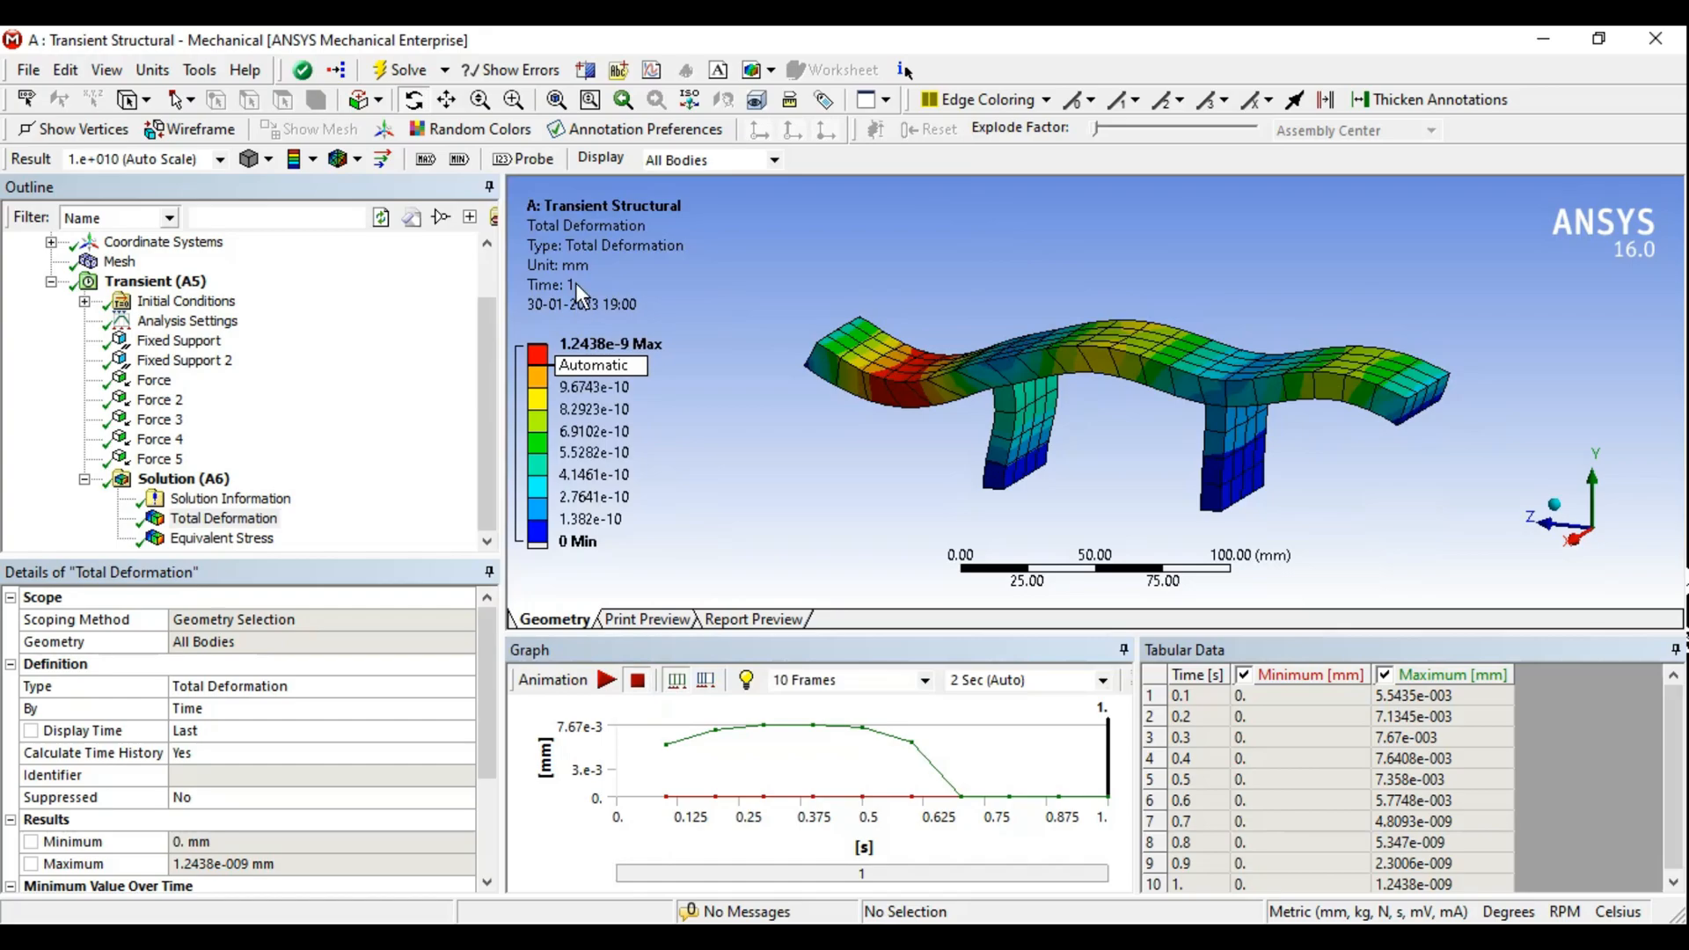
# Set the deformation display scale to 1.0 (True Scale) and play the animation
pyautogui.click(224, 159)
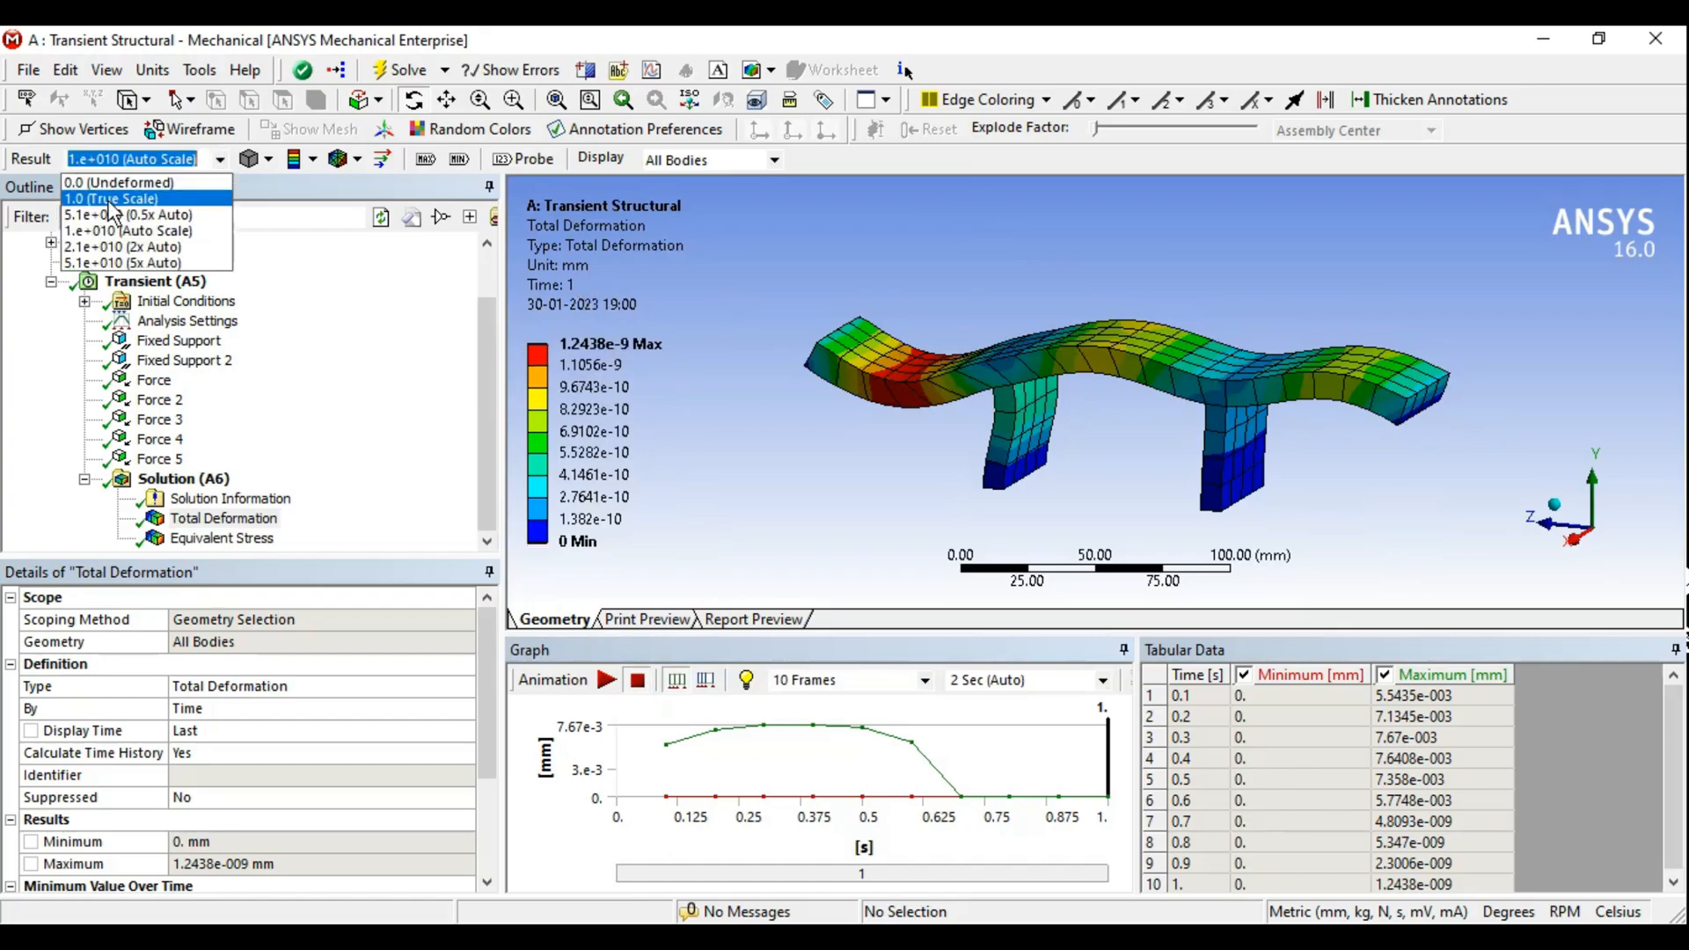
pyautogui.click(109, 197)
pyautogui.click(604, 679)
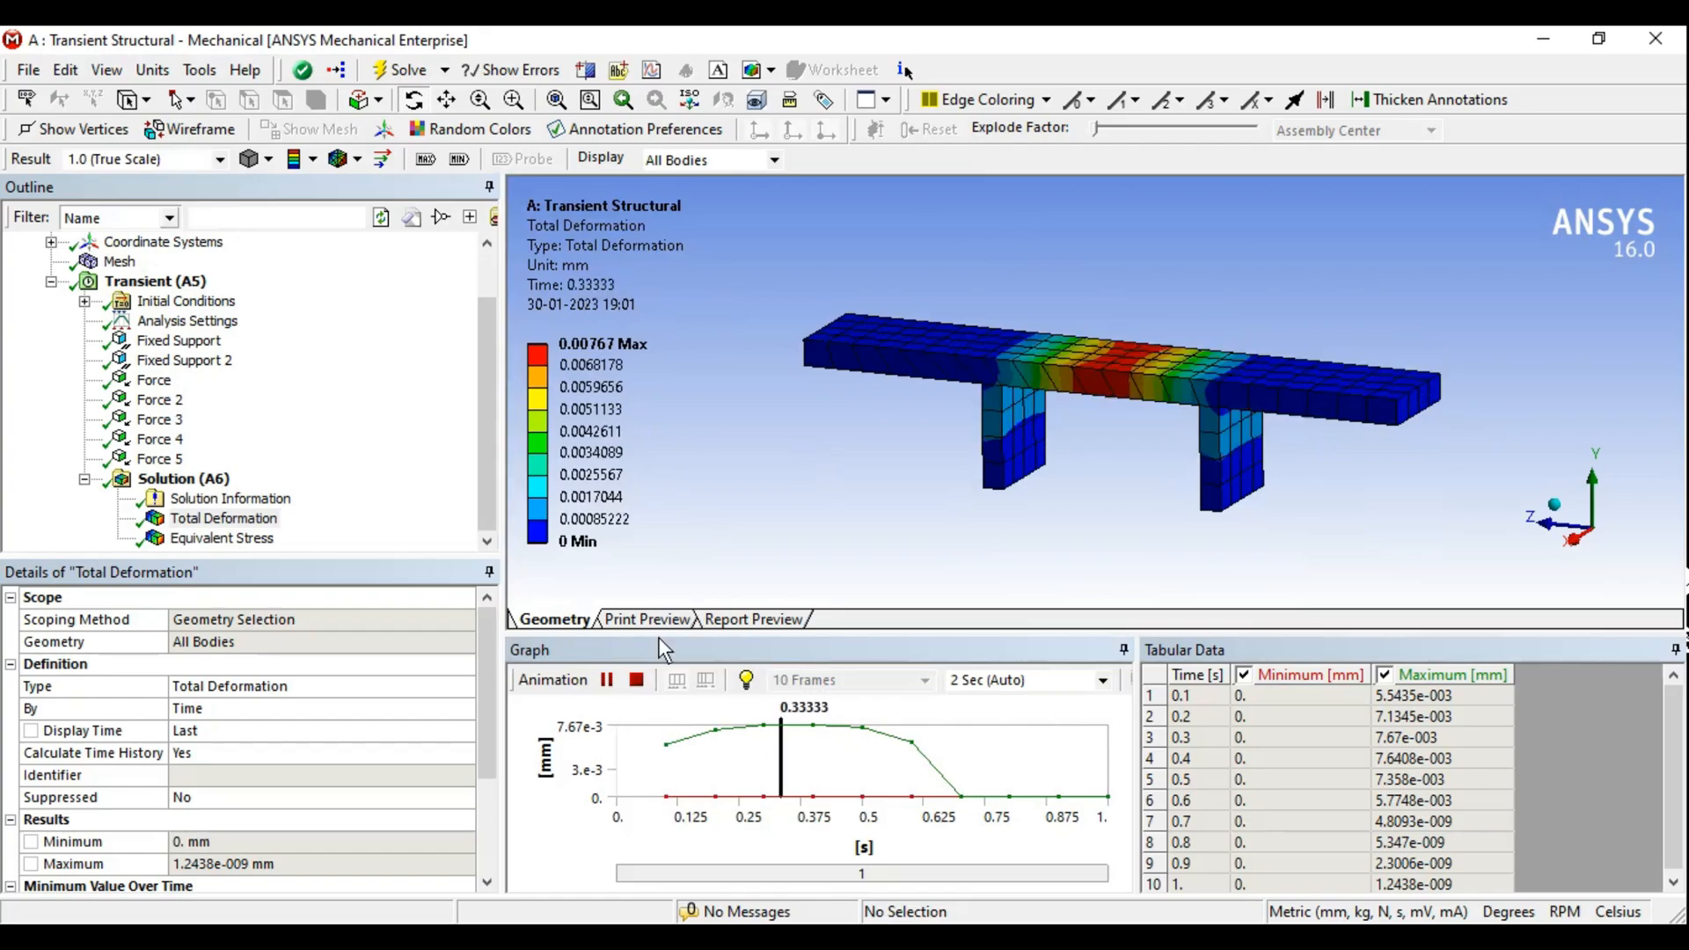
pyautogui.click(637, 680)
# Set the deformation animation to 100 frames over 10 seconds and play it through on the bar
pyautogui.click(925, 680)
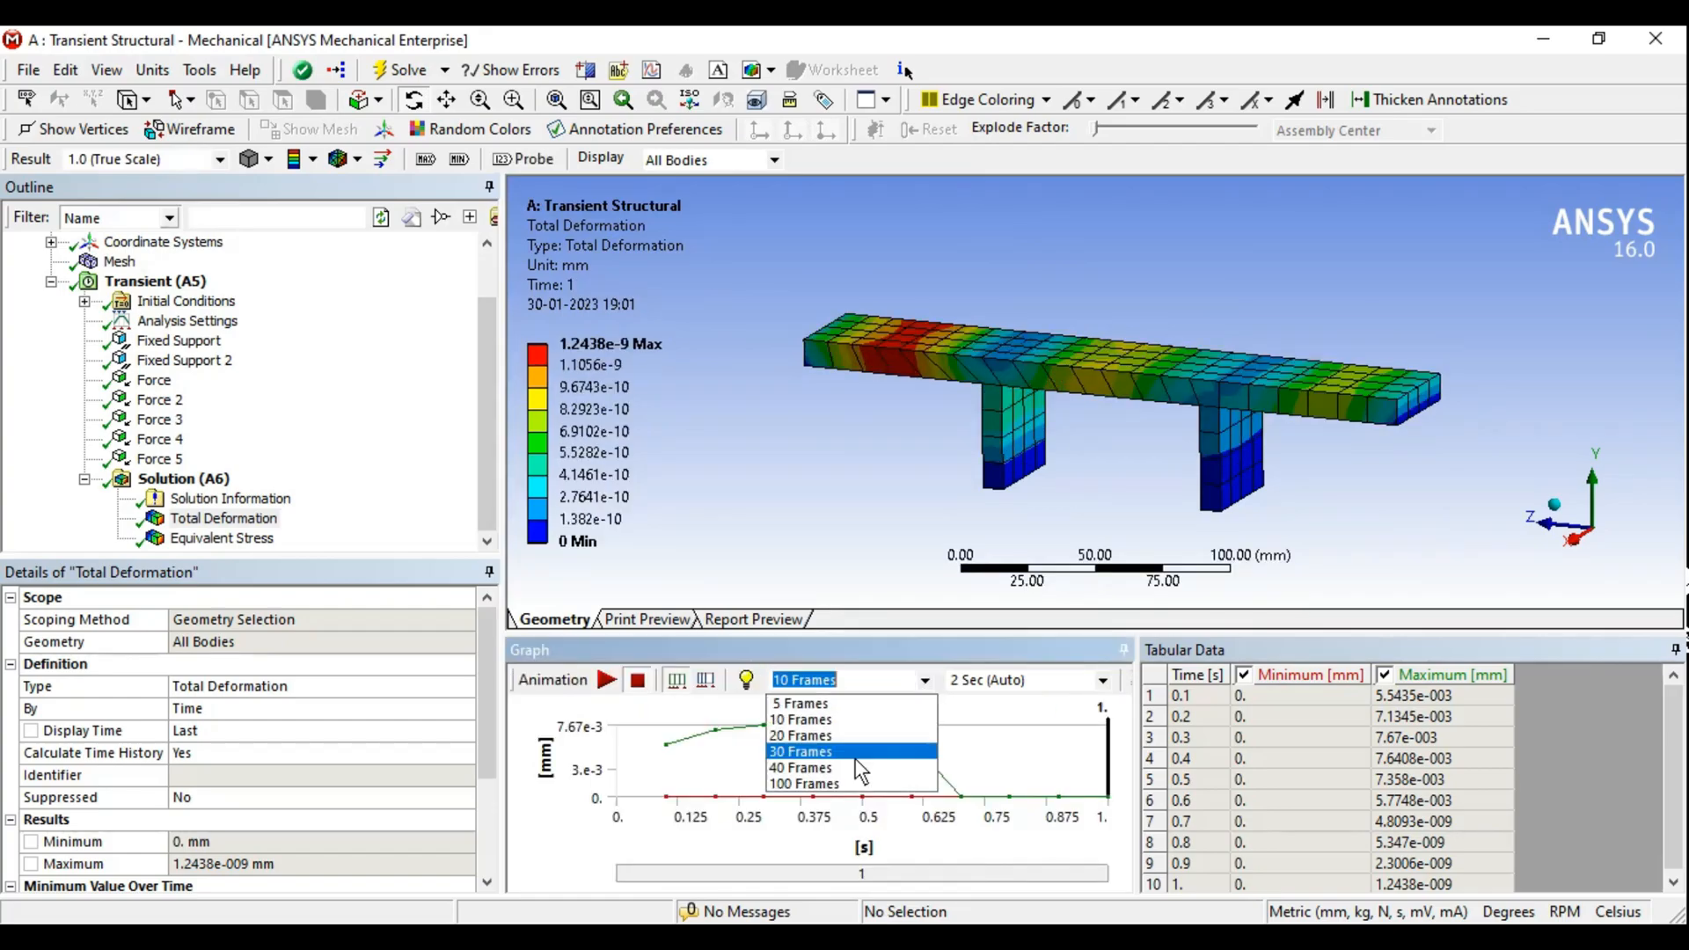
pyautogui.click(846, 781)
pyautogui.click(1104, 681)
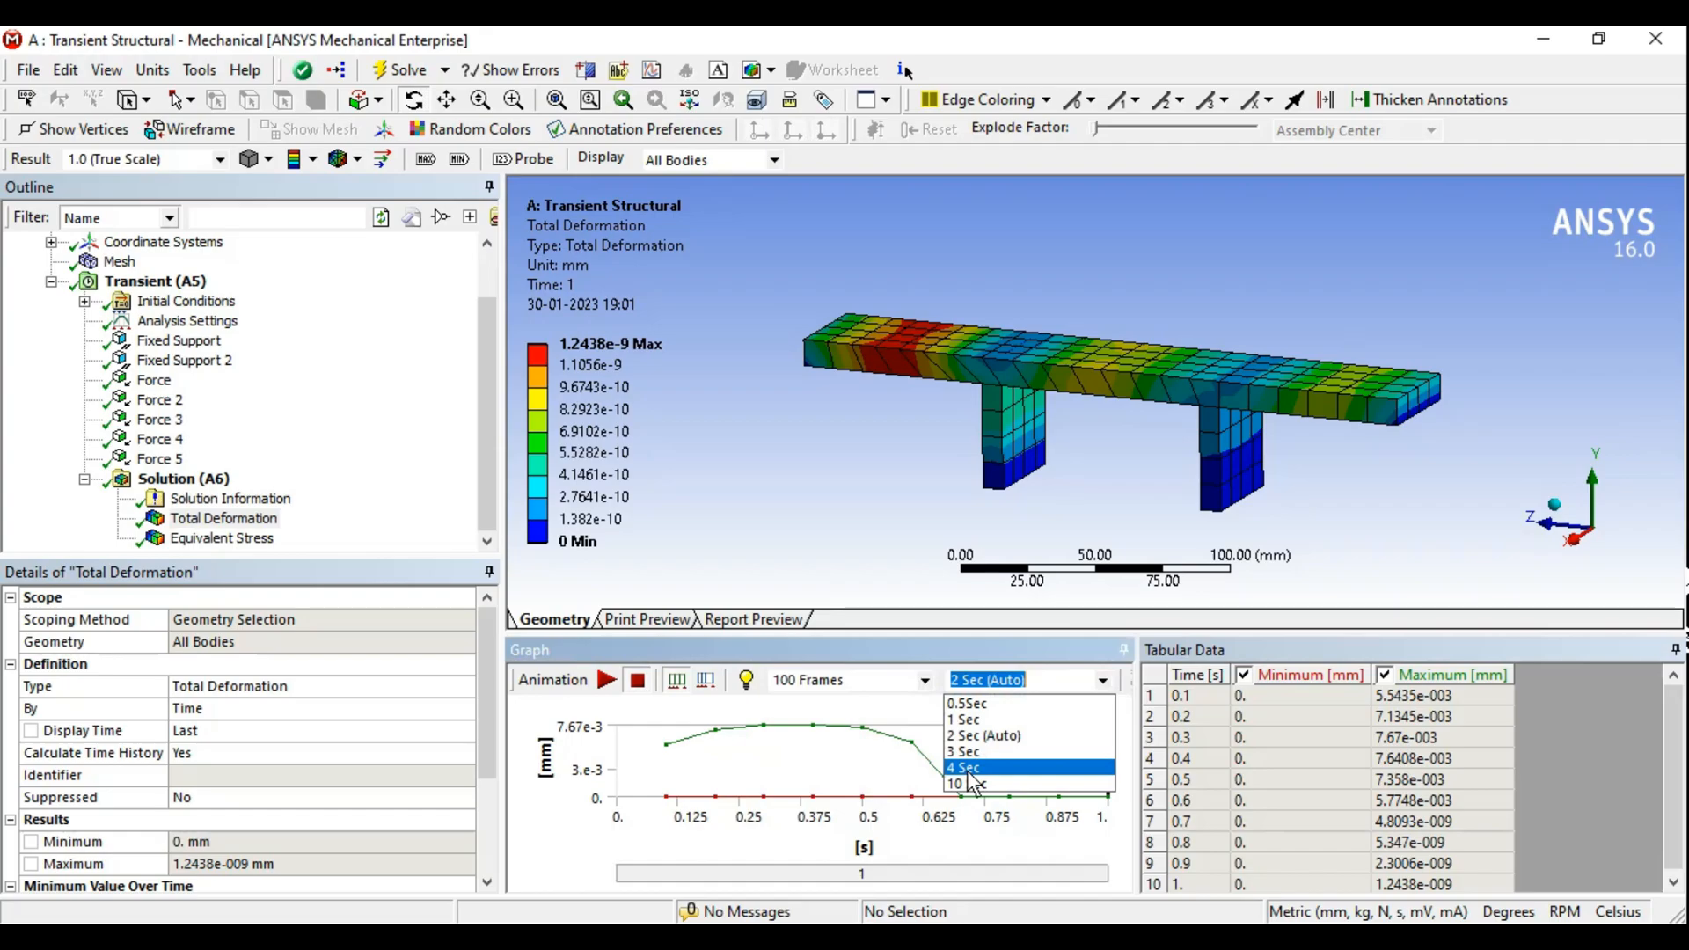
pyautogui.click(972, 742)
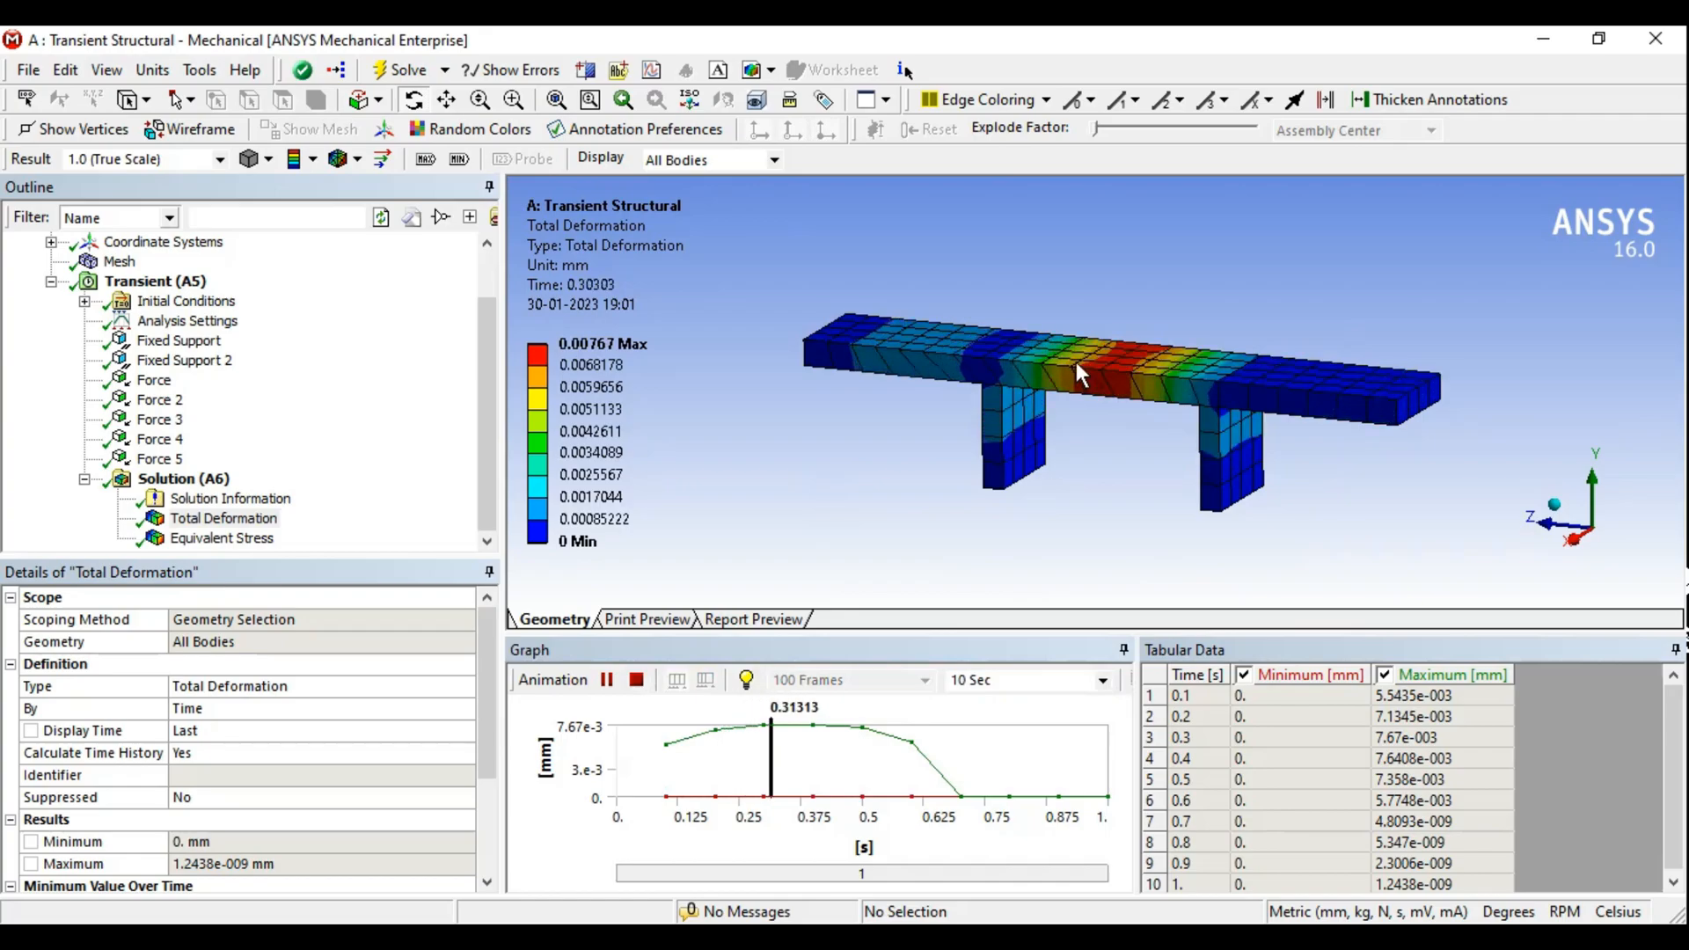
pyautogui.scroll(2, 1263, 433)
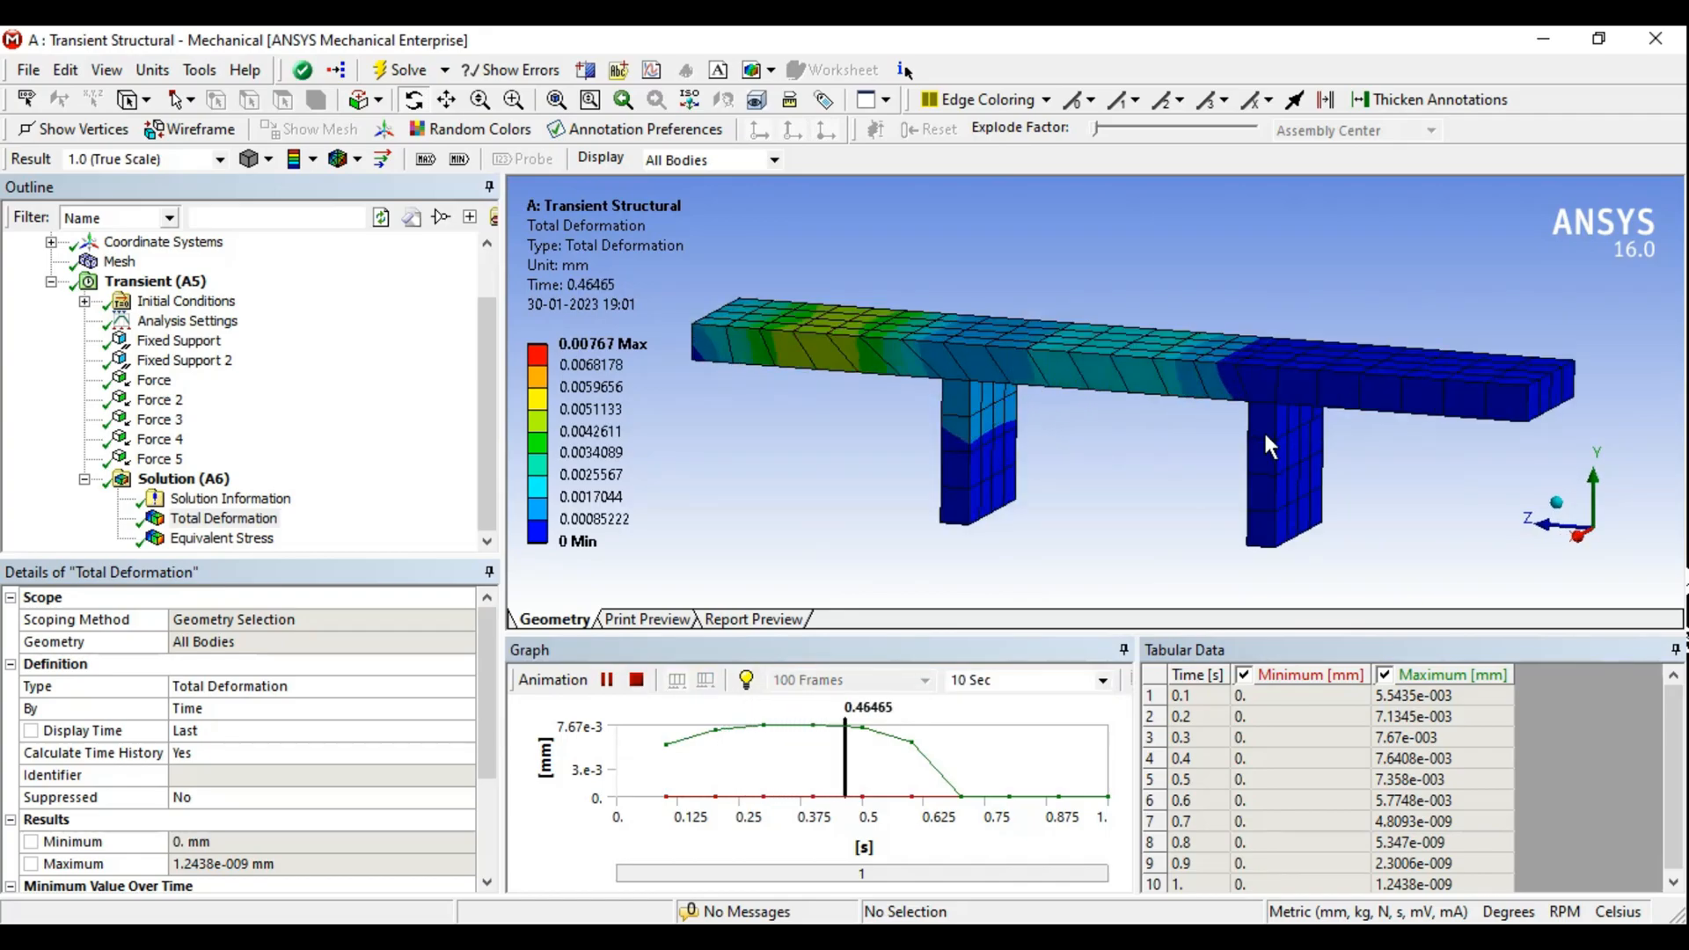
pyautogui.click(636, 681)
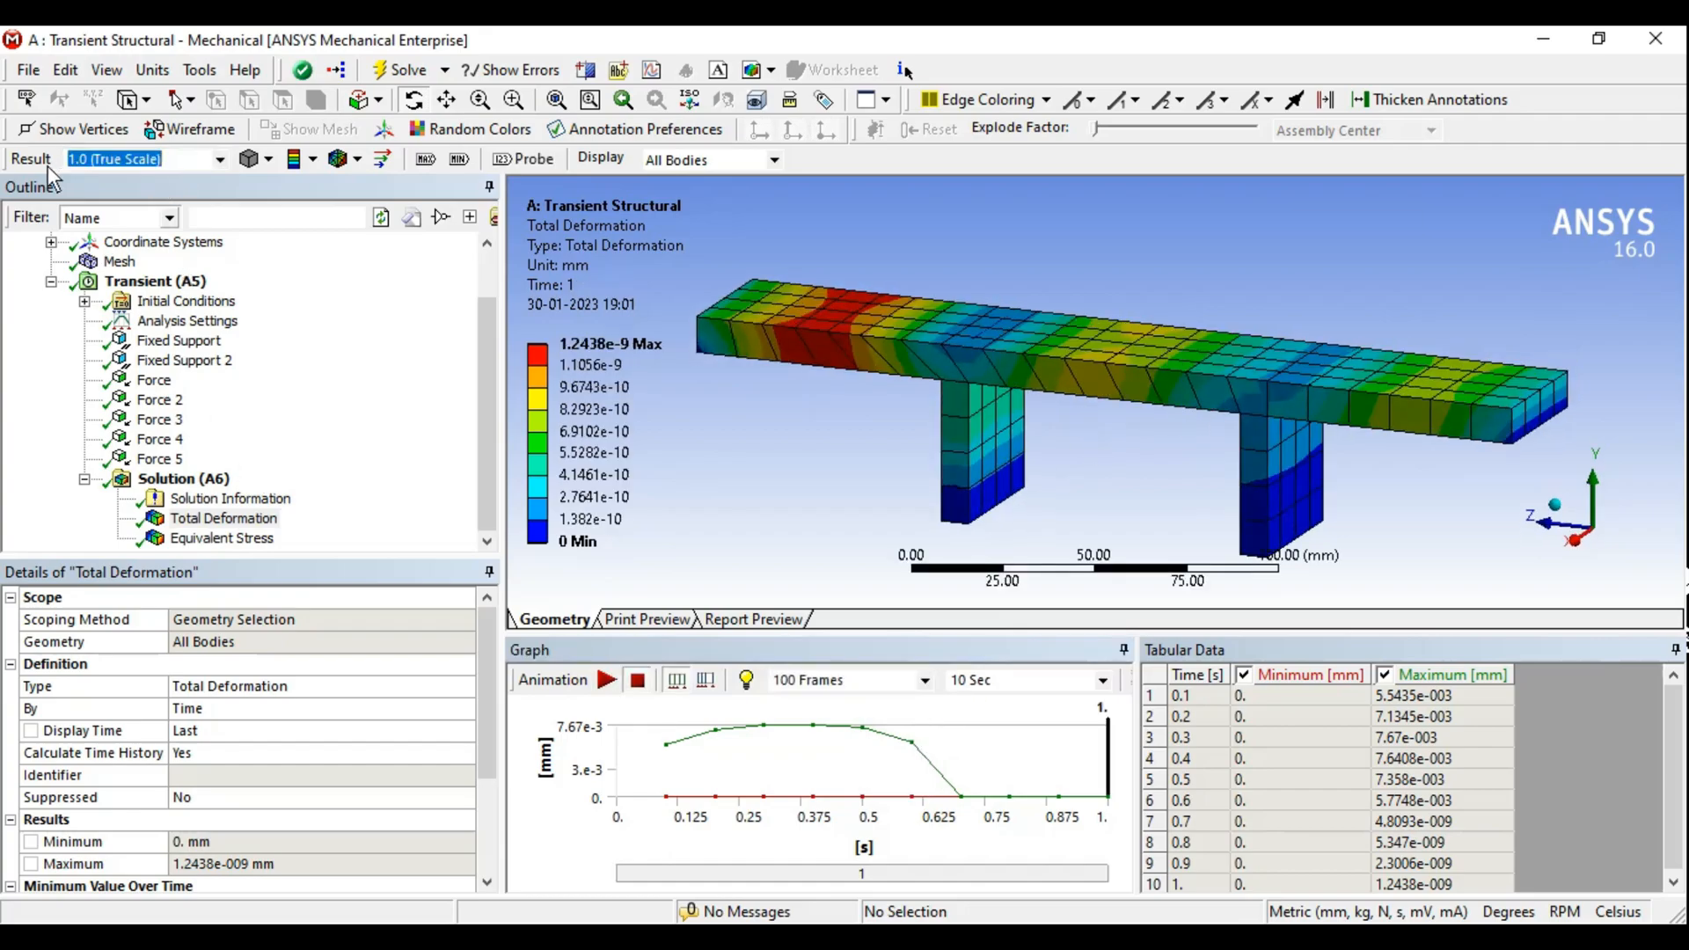
# Set the deformation display scale to 500 and watch the total deformation animation
pyautogui.write('500')
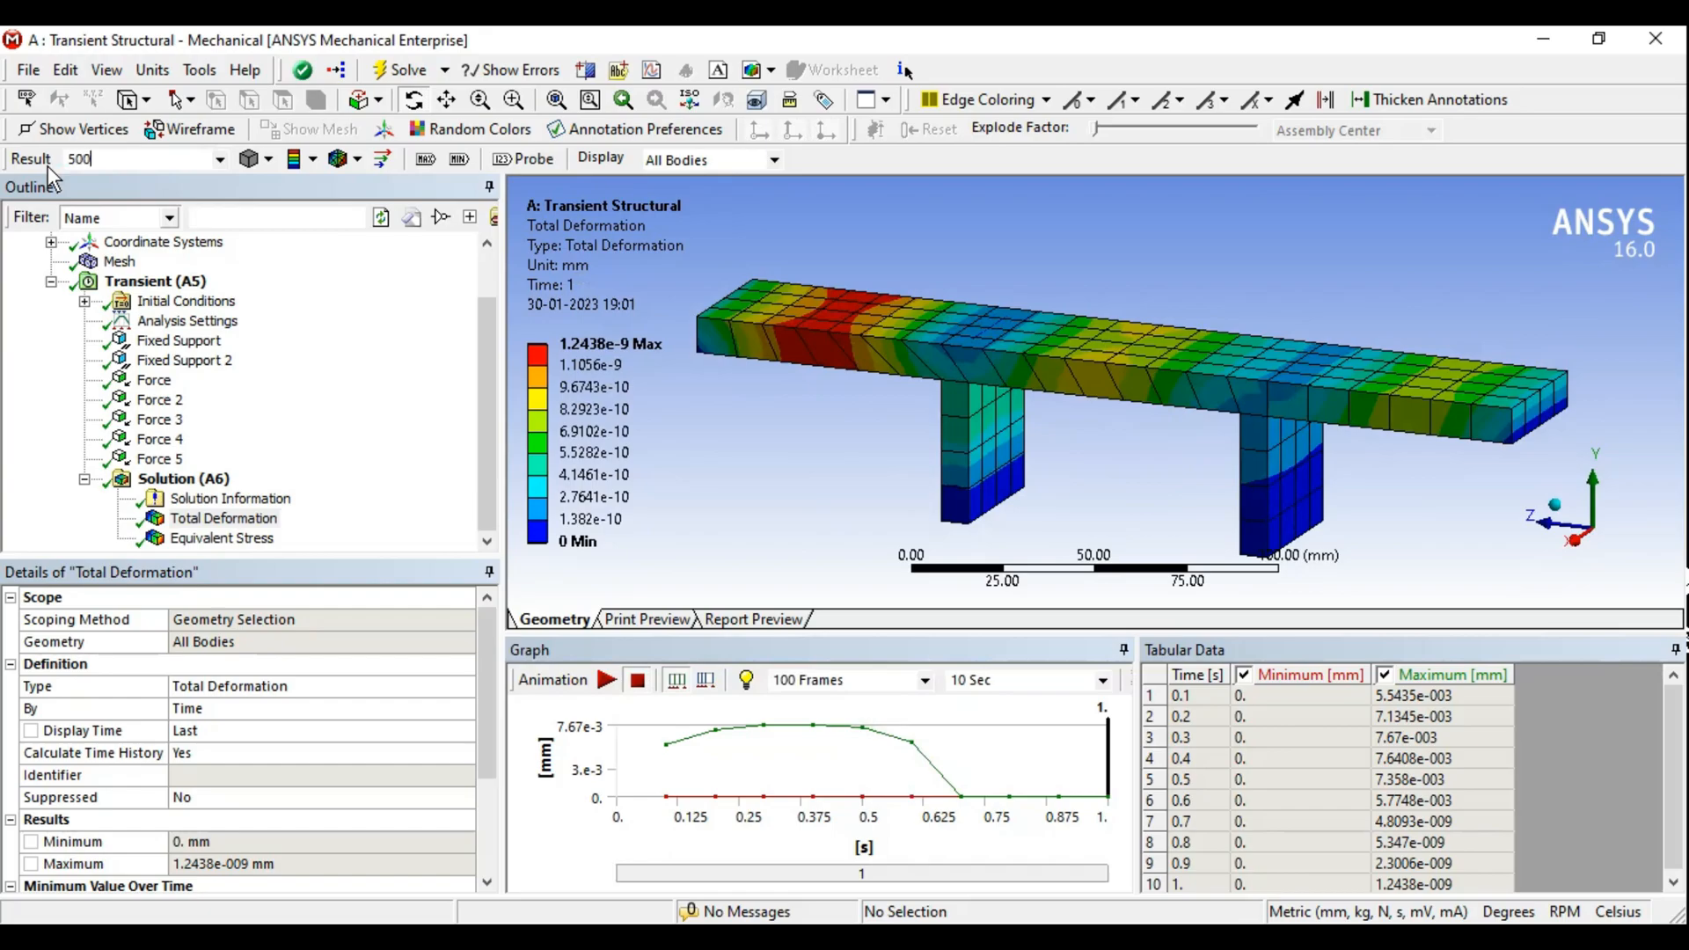
pyautogui.click(600, 346)
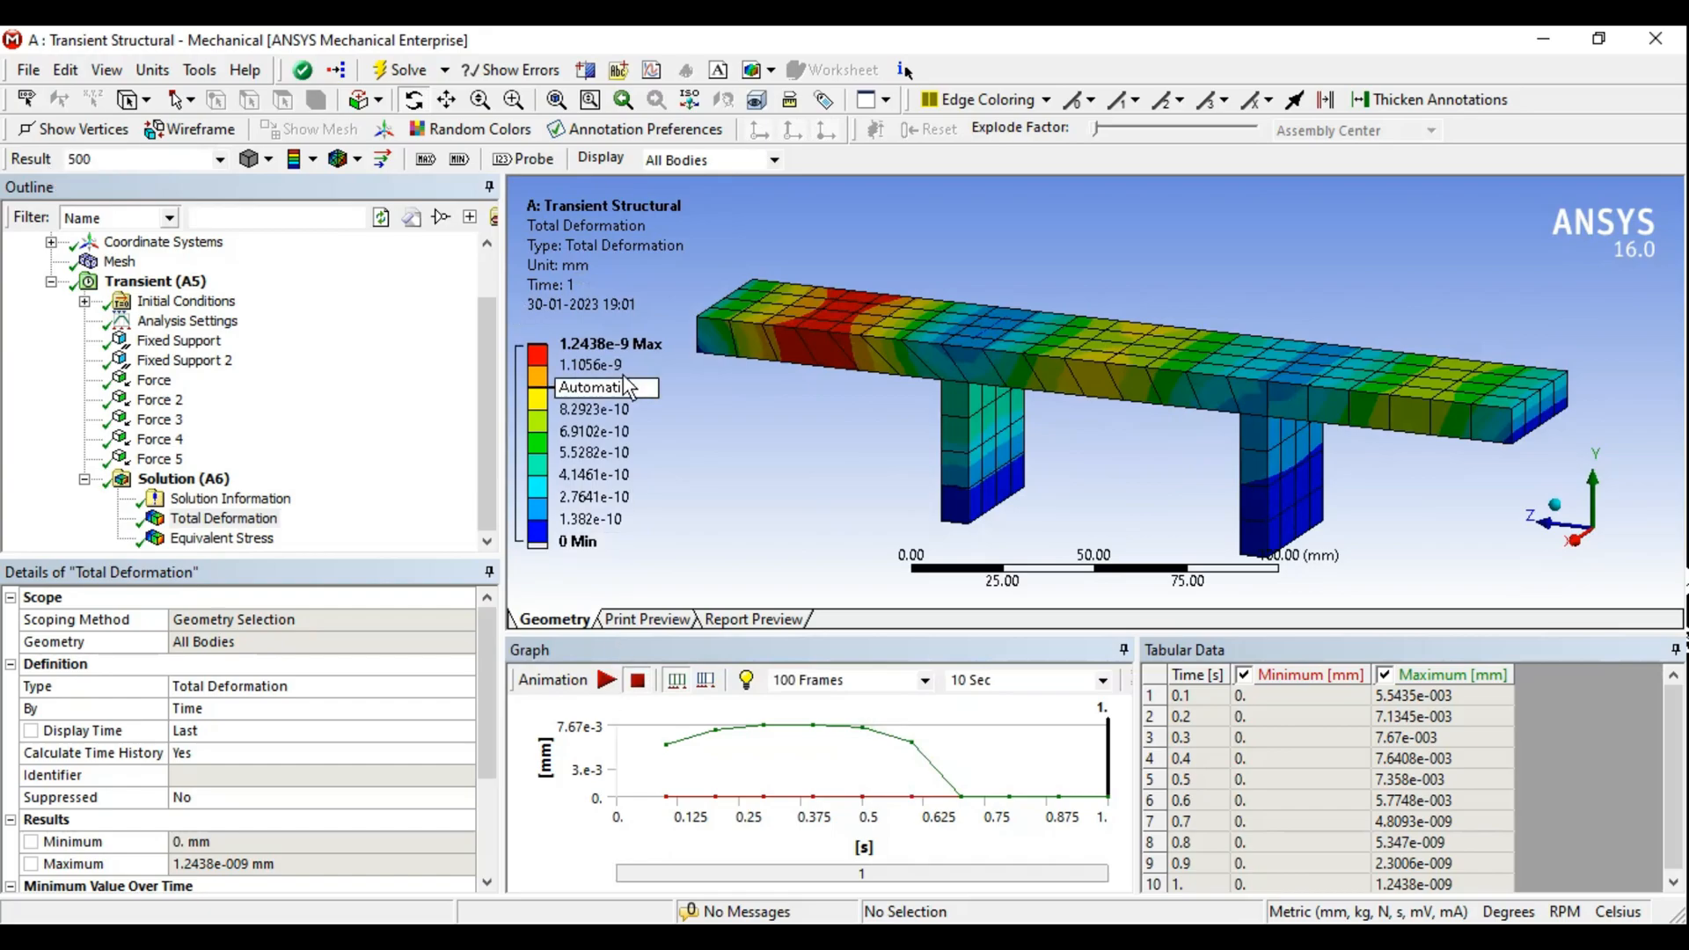
pyautogui.click(610, 682)
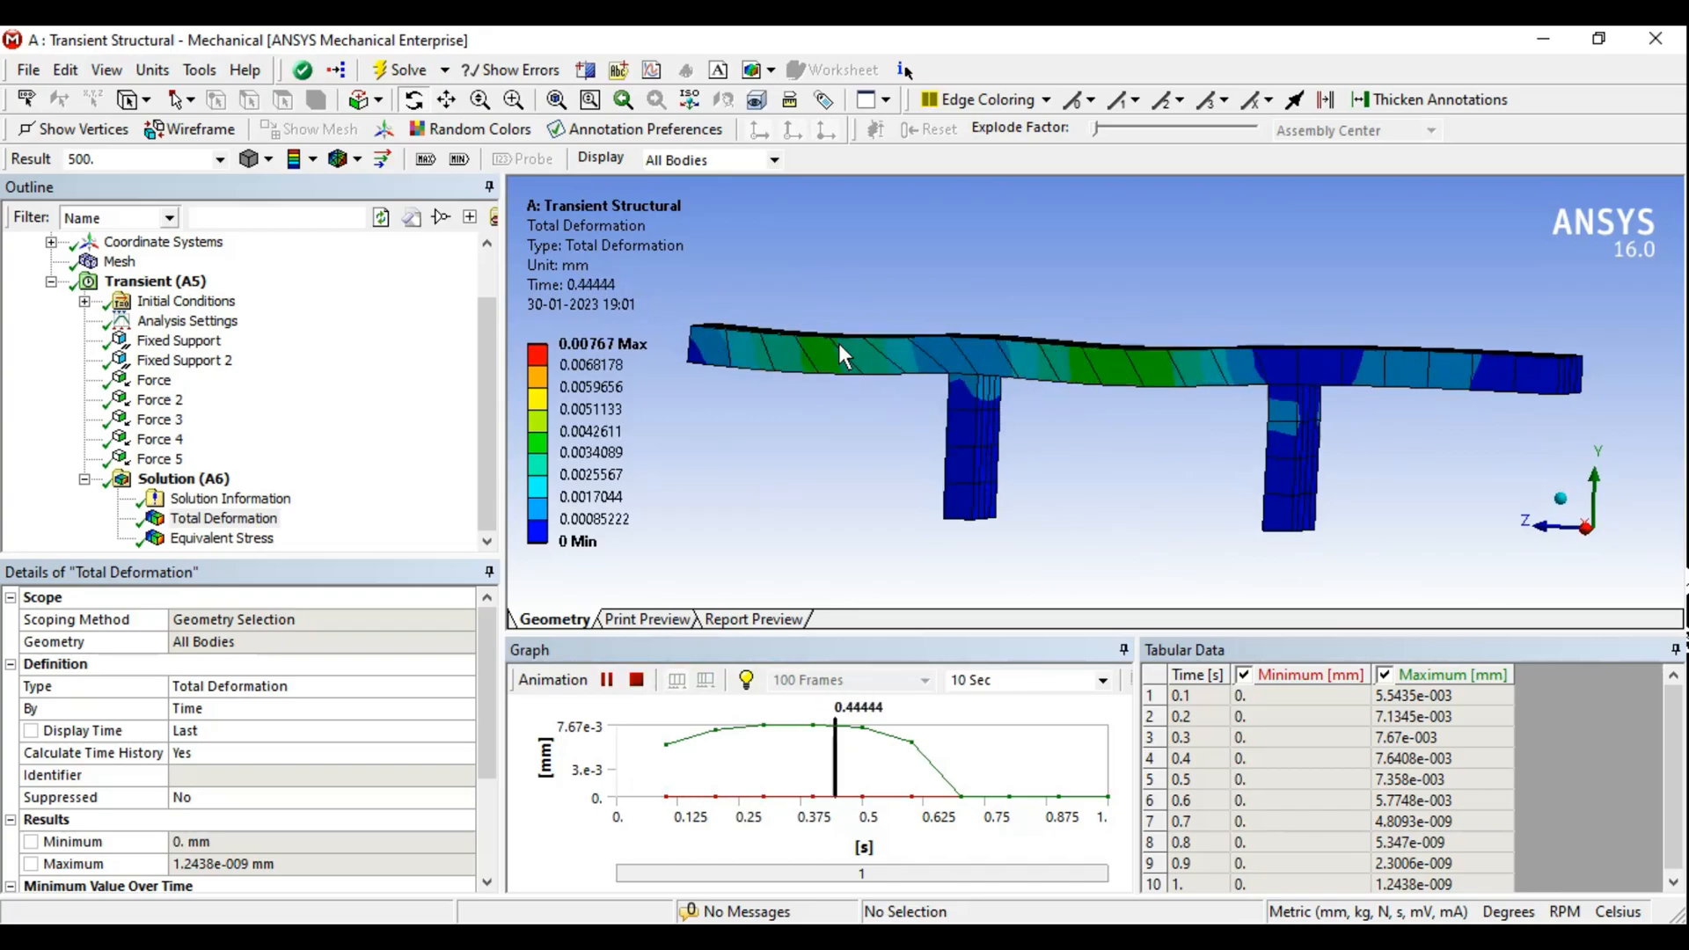
pyautogui.moveTo(1057, 435)
pyautogui.mouseDown(button='middle')
pyautogui.moveTo(1003, 426)
pyautogui.moveTo(1075, 442)
pyautogui.moveTo(1021, 425)
pyautogui.moveTo(1021, 445)
pyautogui.mouseUp(button='middle')
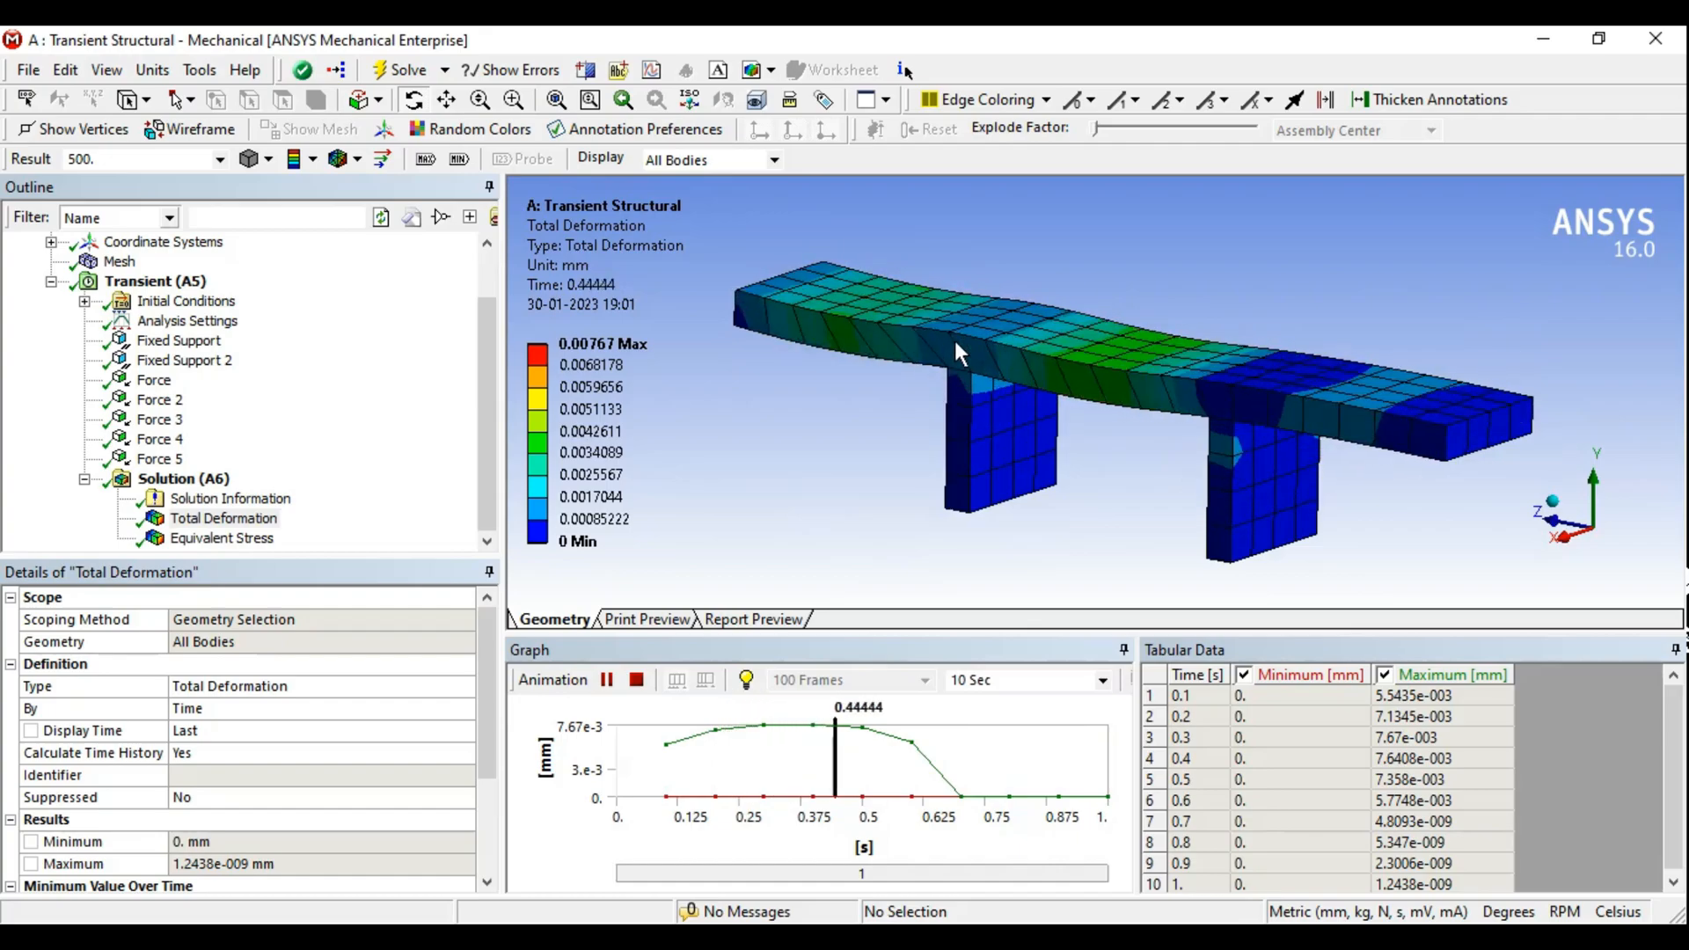
# Display the deformation with smooth contours and without element edges, and replay the animation
pyautogui.click(313, 160)
pyautogui.click(334, 188)
pyautogui.click(357, 159)
pyautogui.click(356, 188)
pyautogui.click(358, 159)
pyautogui.click(356, 189)
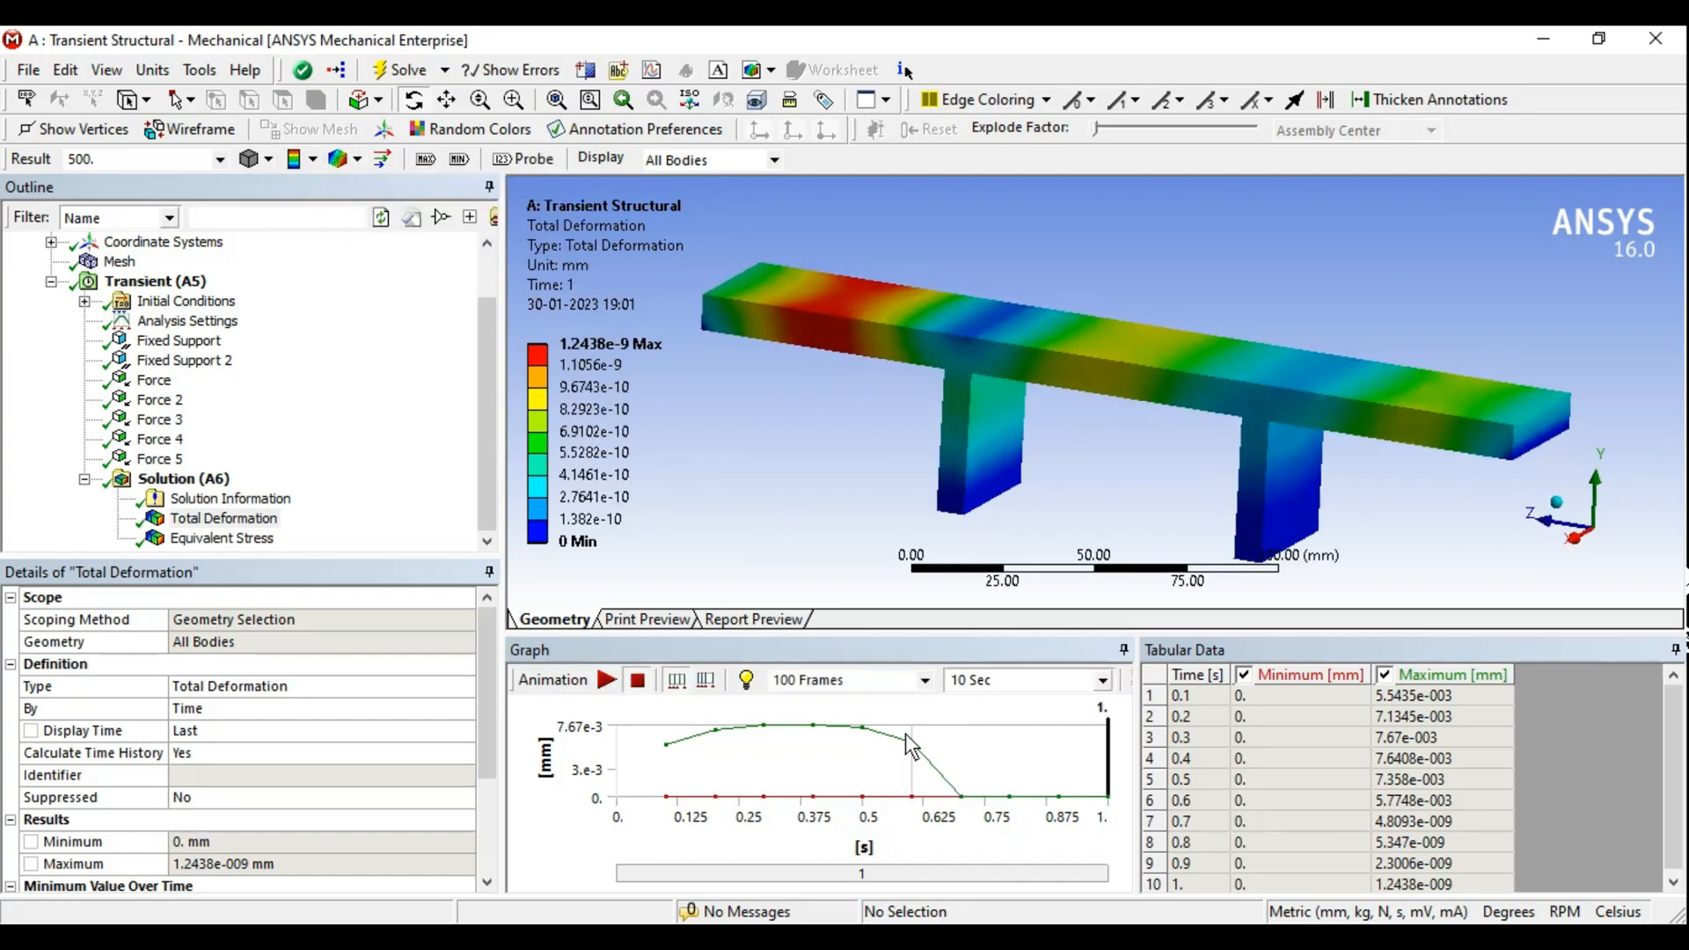
pyautogui.click(606, 680)
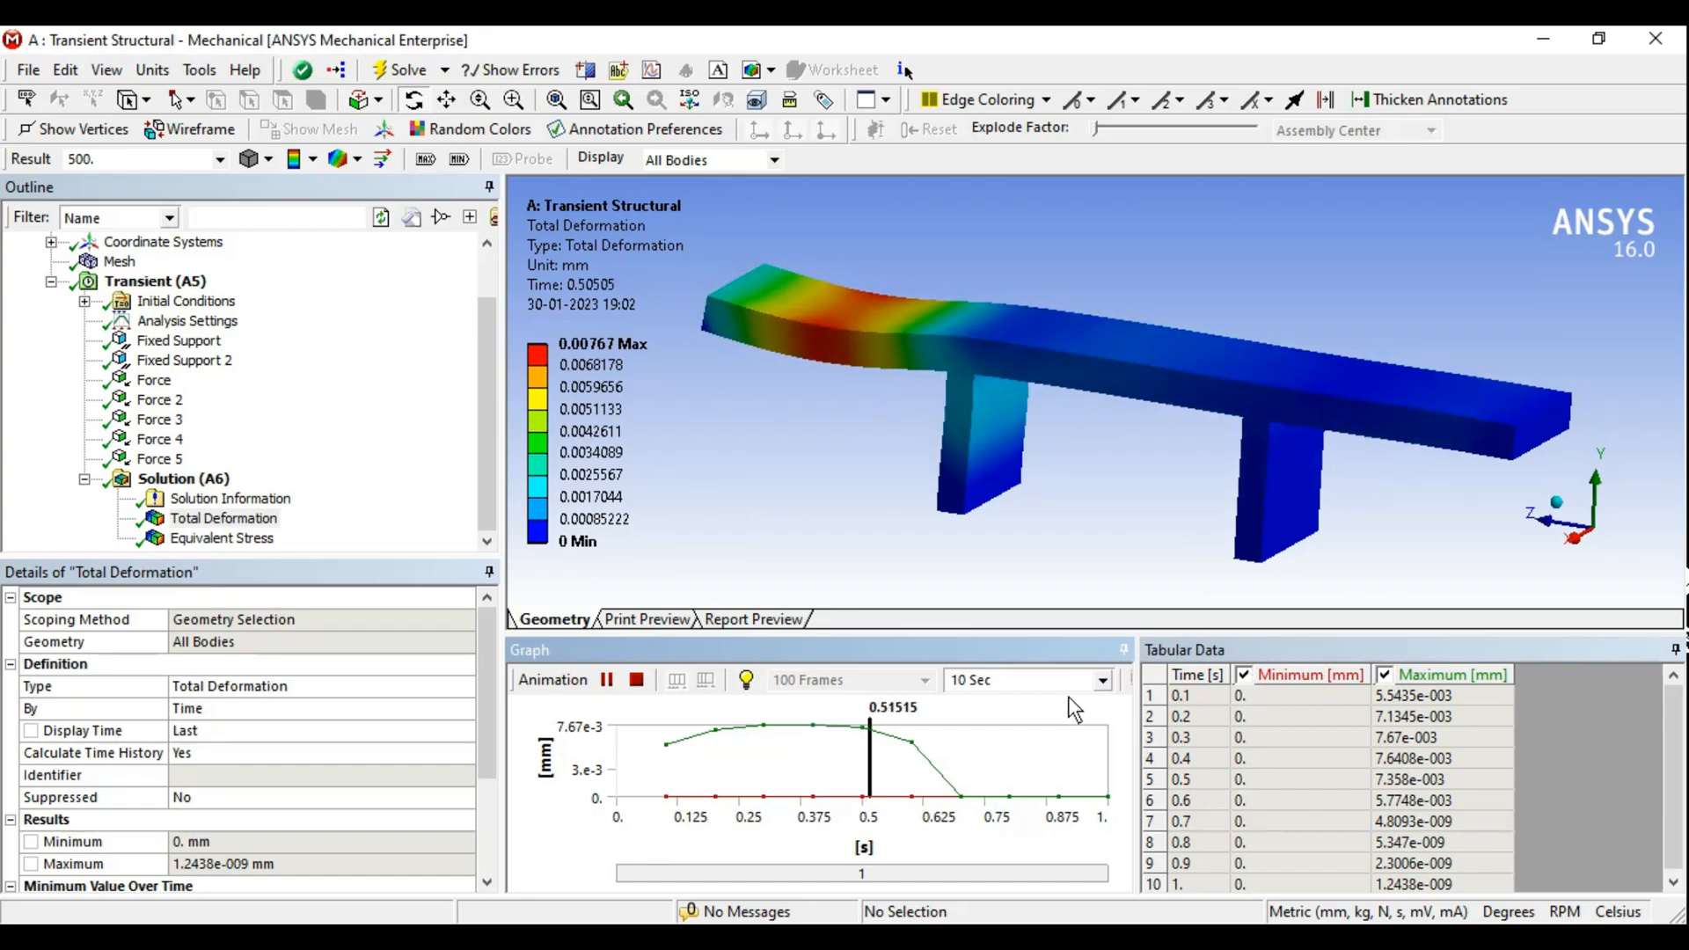
pyautogui.click(634, 680)
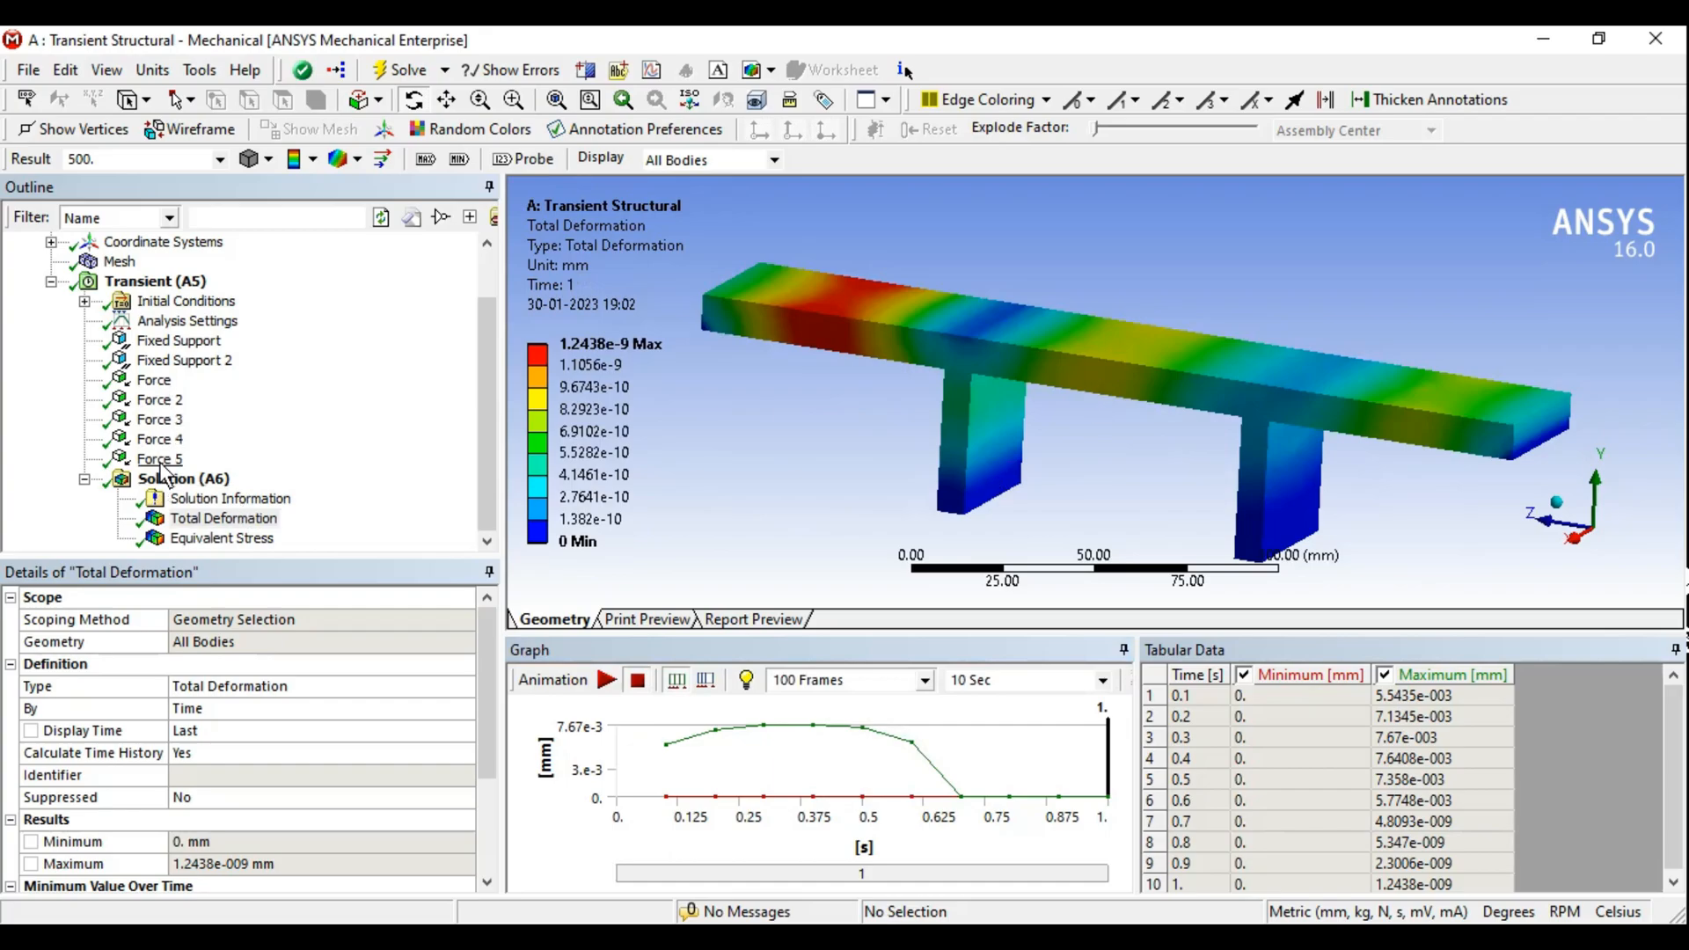
# Step through the five forces in order to compare their loaded faces with their load timing
pyautogui.click(154, 381)
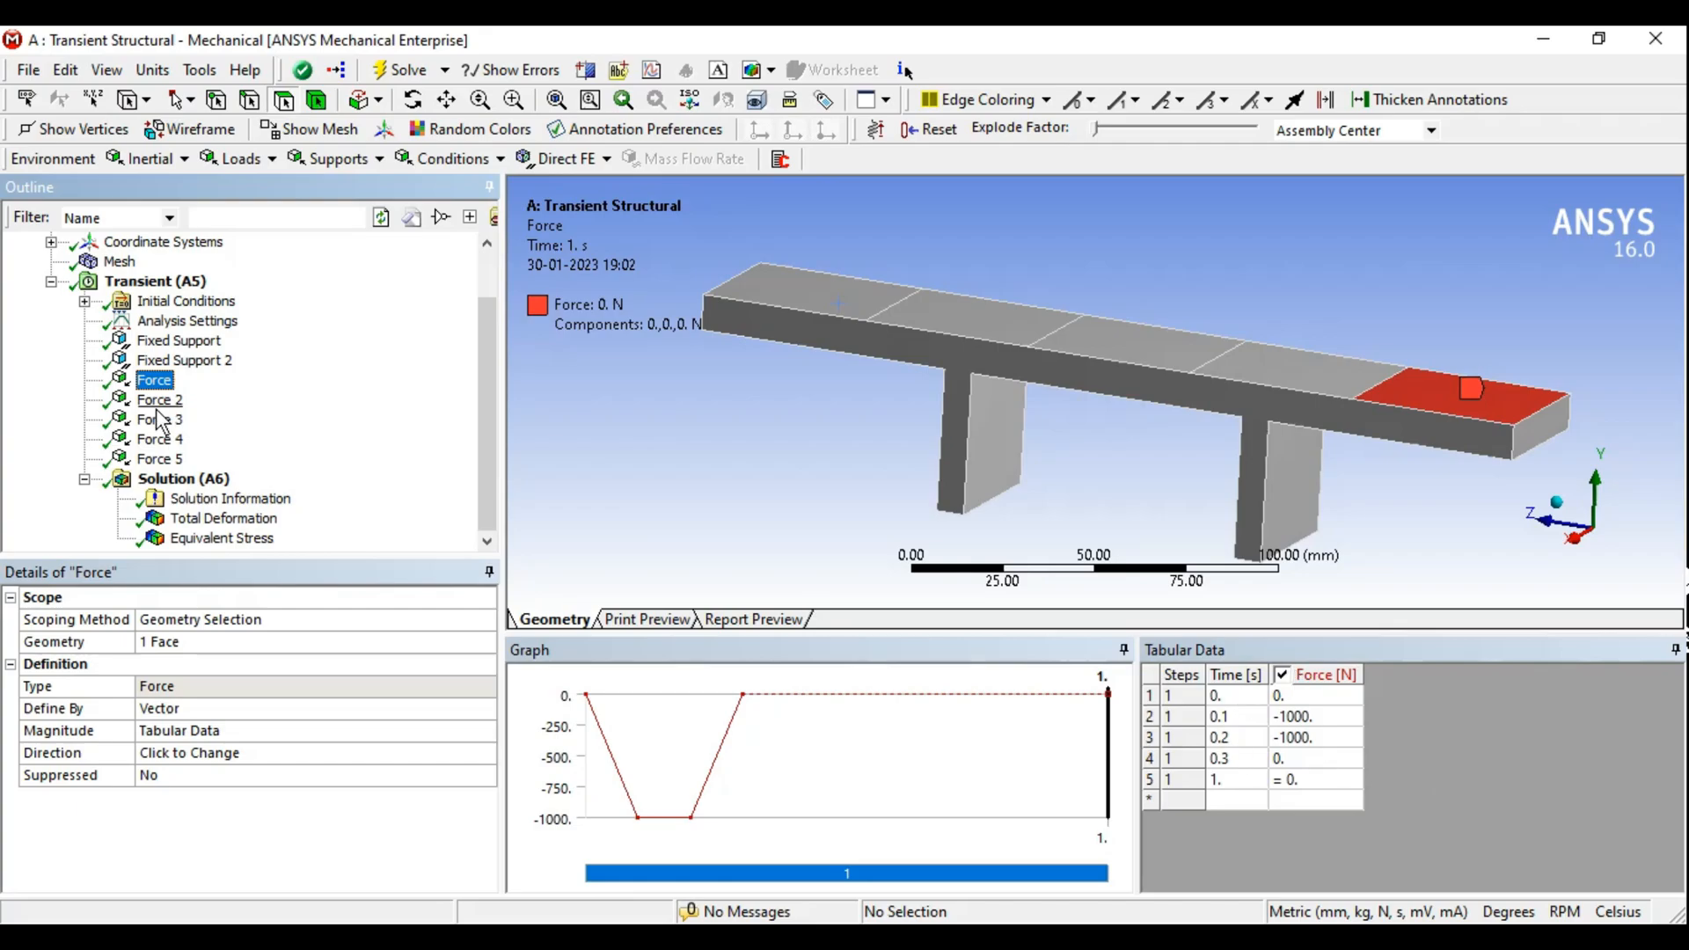
pyautogui.press('Down')
pyautogui.press('Down')
pyautogui.press('Down')
pyautogui.press('Down')
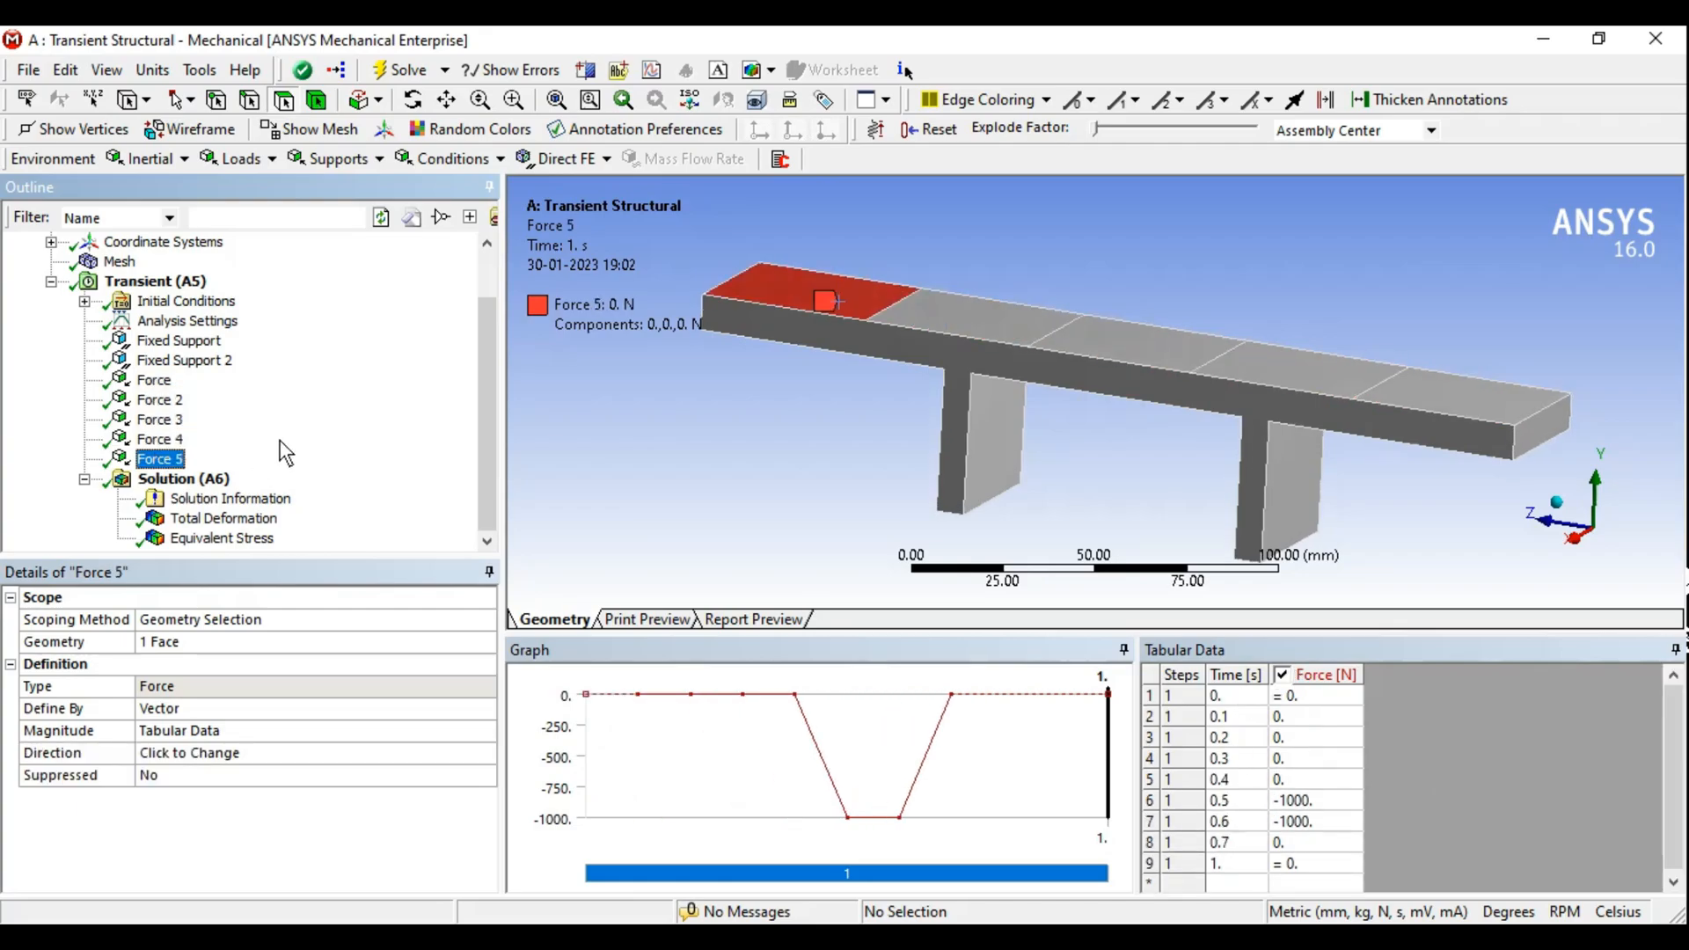
# Return to the total deformation result and enlarge the graph and time table area
pyautogui.click(205, 482)
pyautogui.click(223, 518)
pyautogui.moveTo(1322, 636); pyautogui.dragTo(1316, 552)
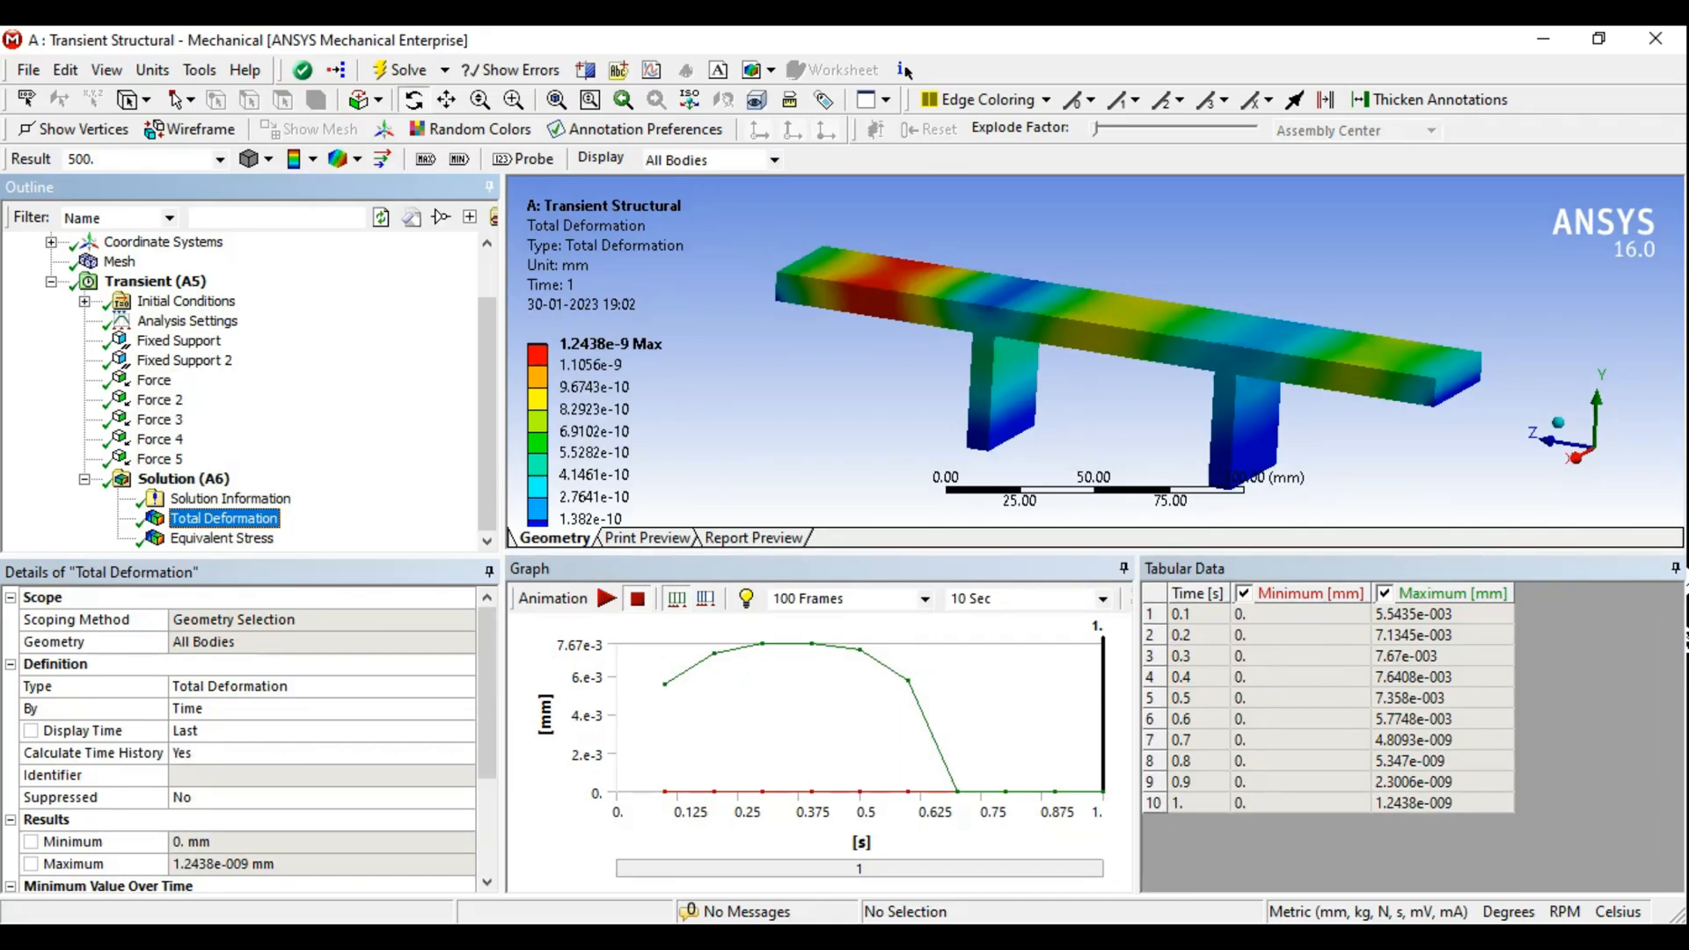
# Switch to the Notepad notes, highlight the substep calculation 1/0.1=10, and return to ANSYS Mechanical
pyautogui.click(686, 936)
pyautogui.moveTo(383, 627); pyautogui.dragTo(731, 610)
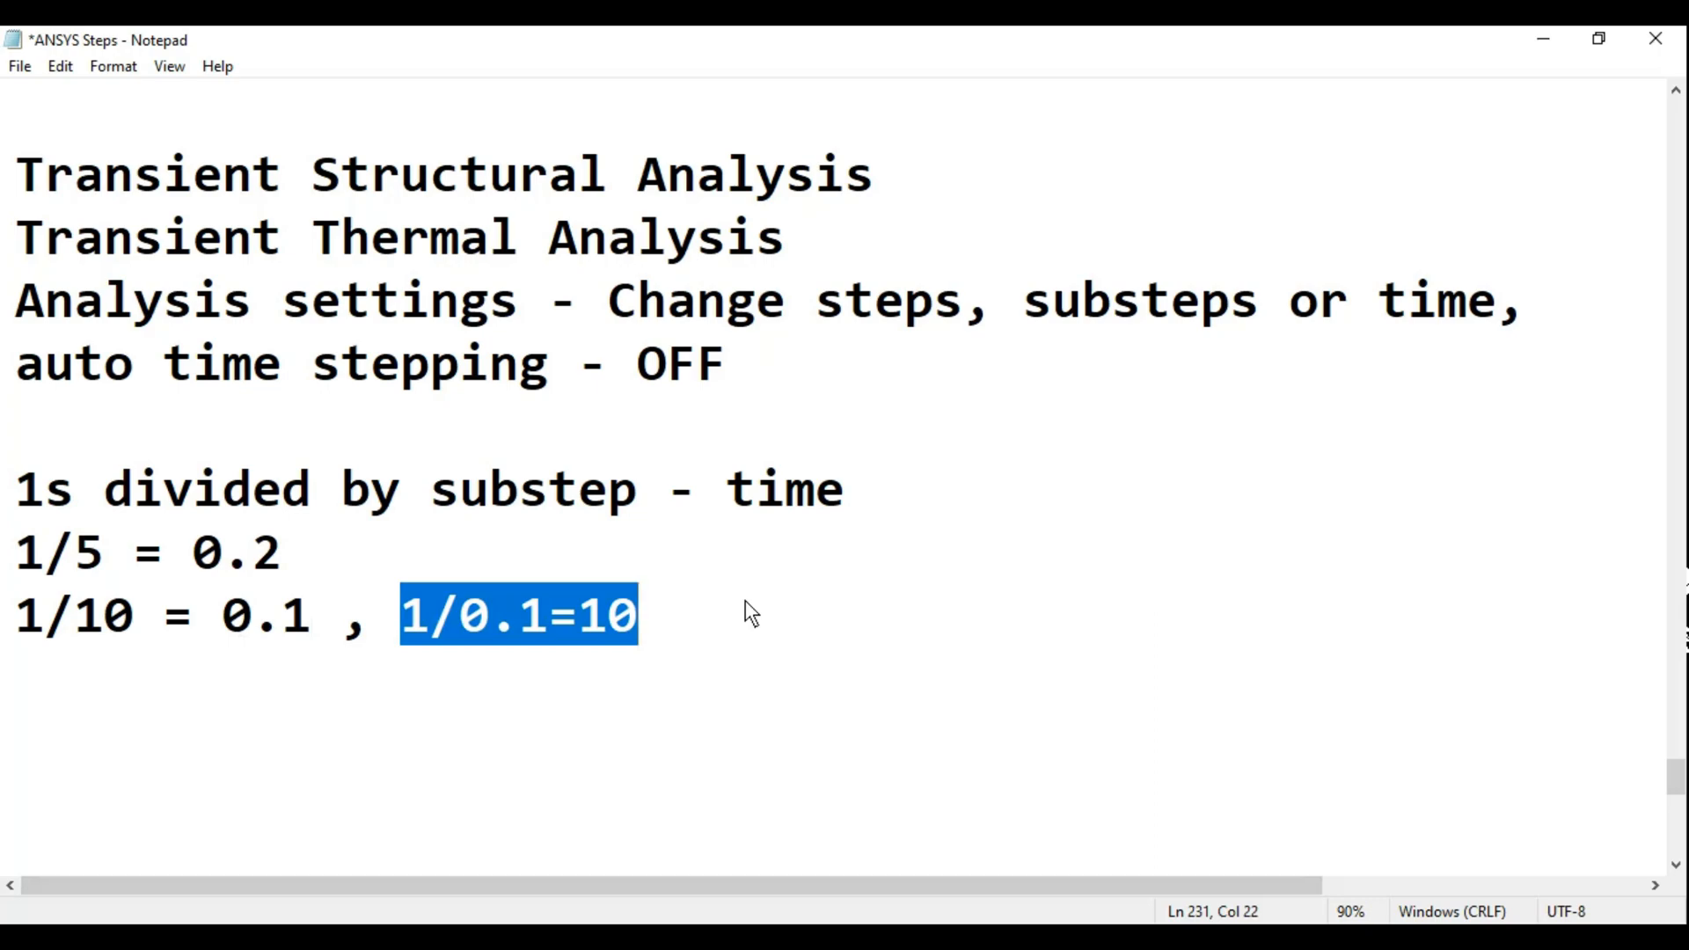
pyautogui.click(545, 679)
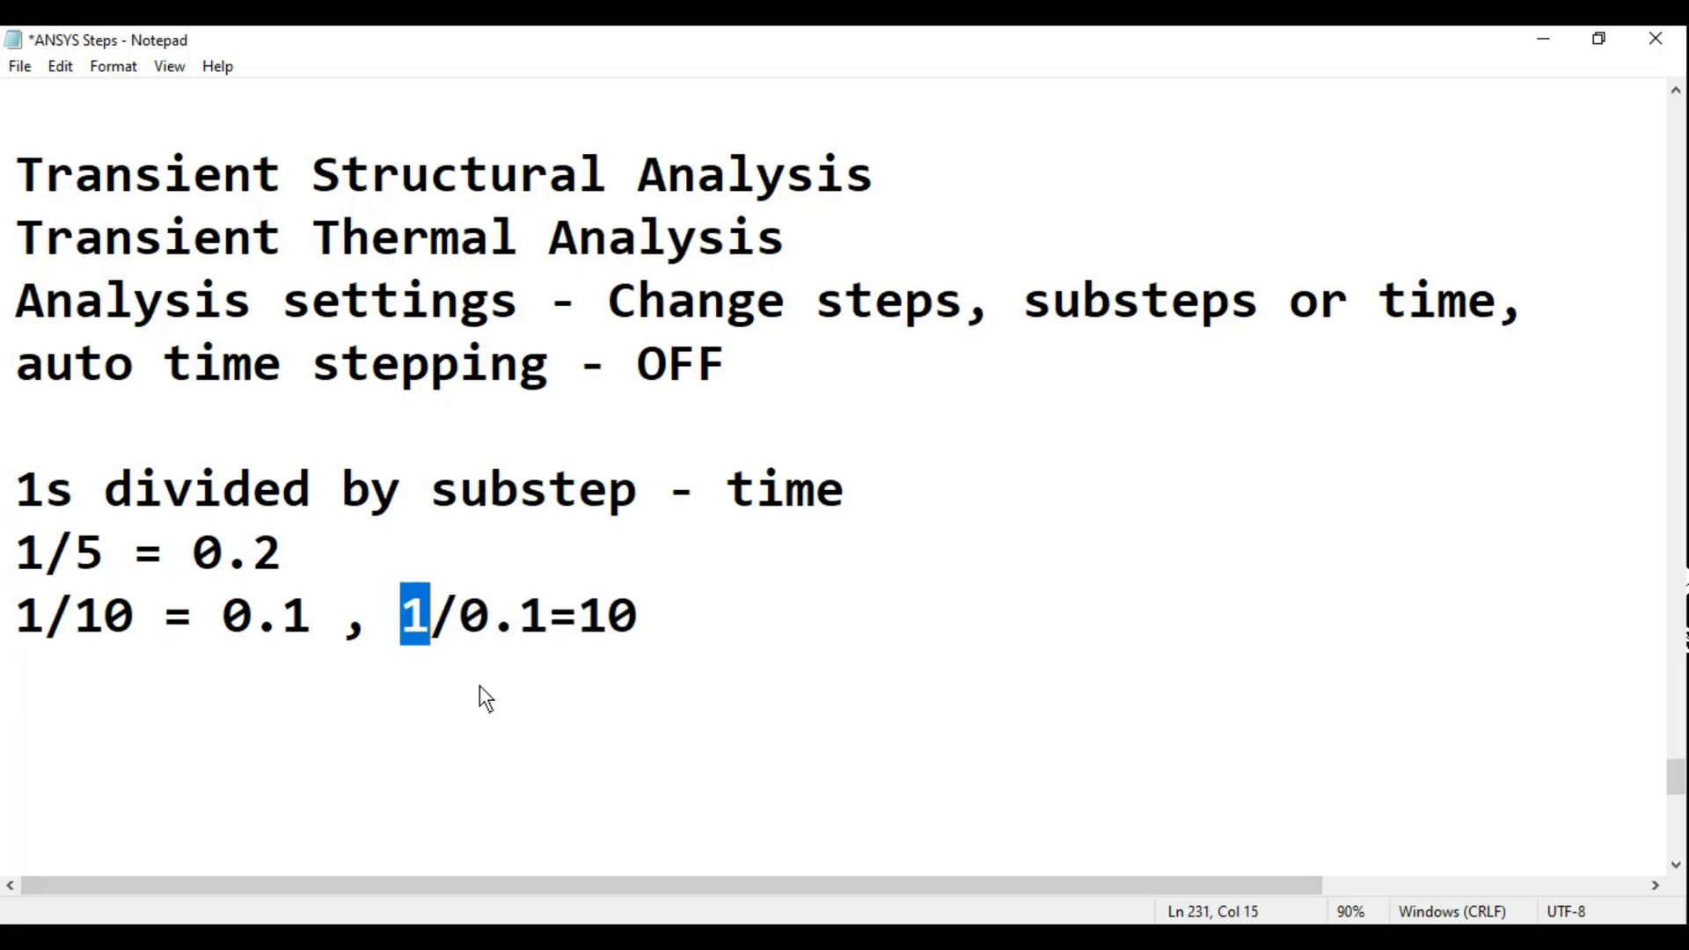
pyautogui.moveTo(462, 627); pyautogui.dragTo(638, 619)
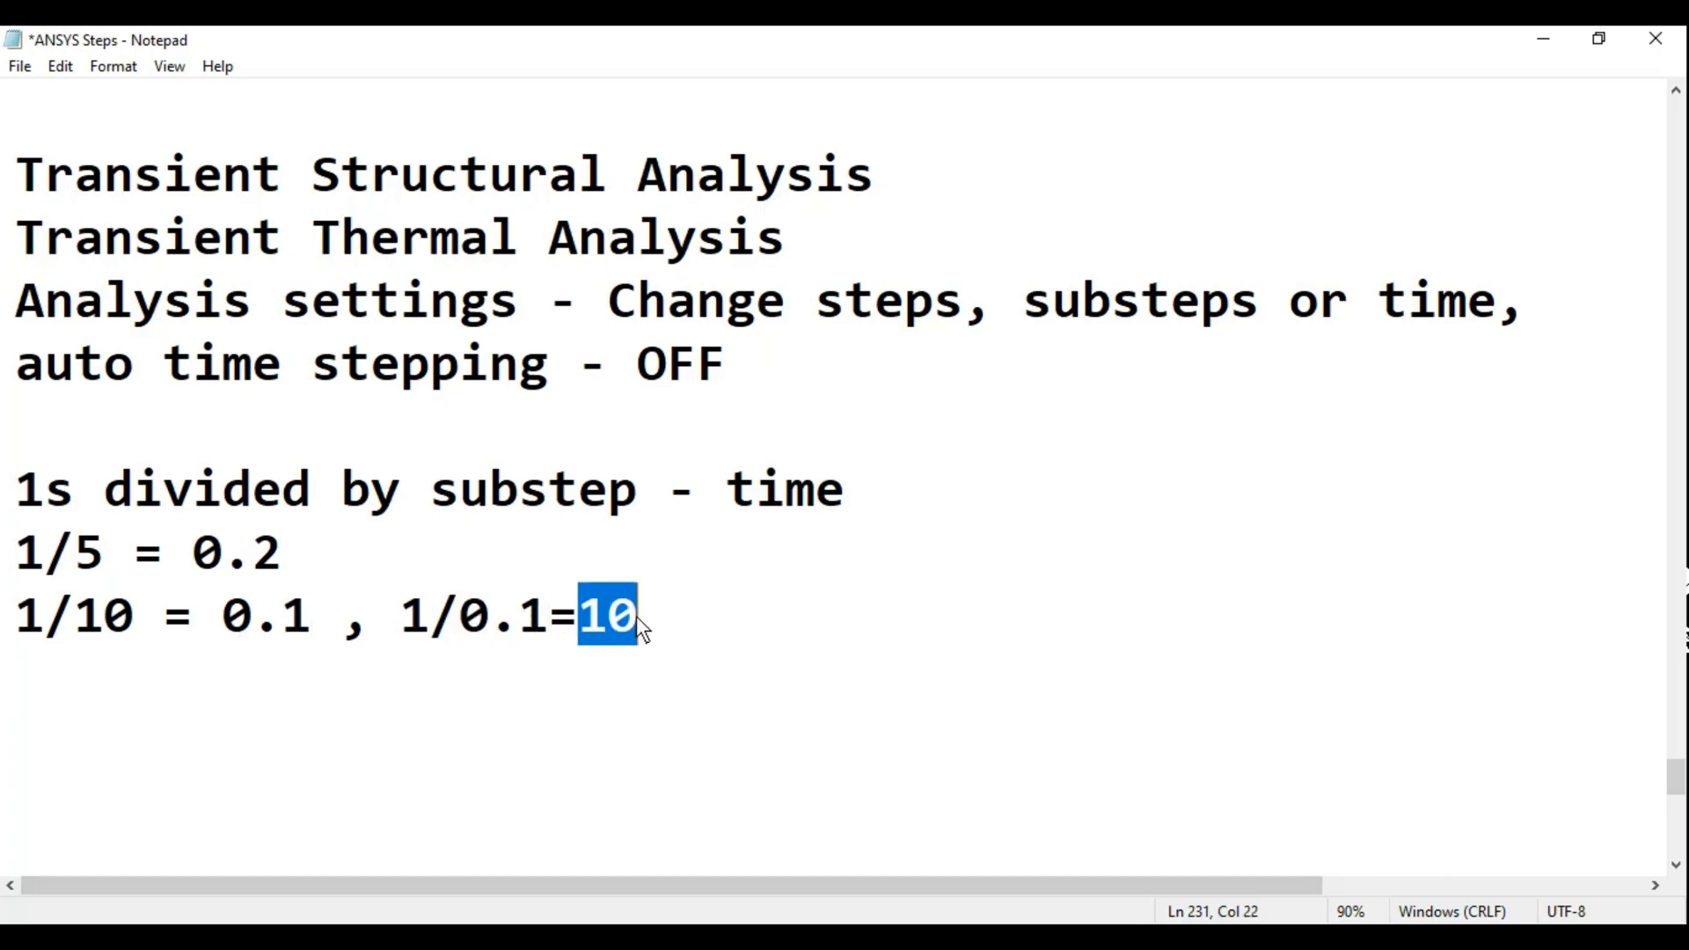
pyautogui.hotkey('alt', 'Tab')
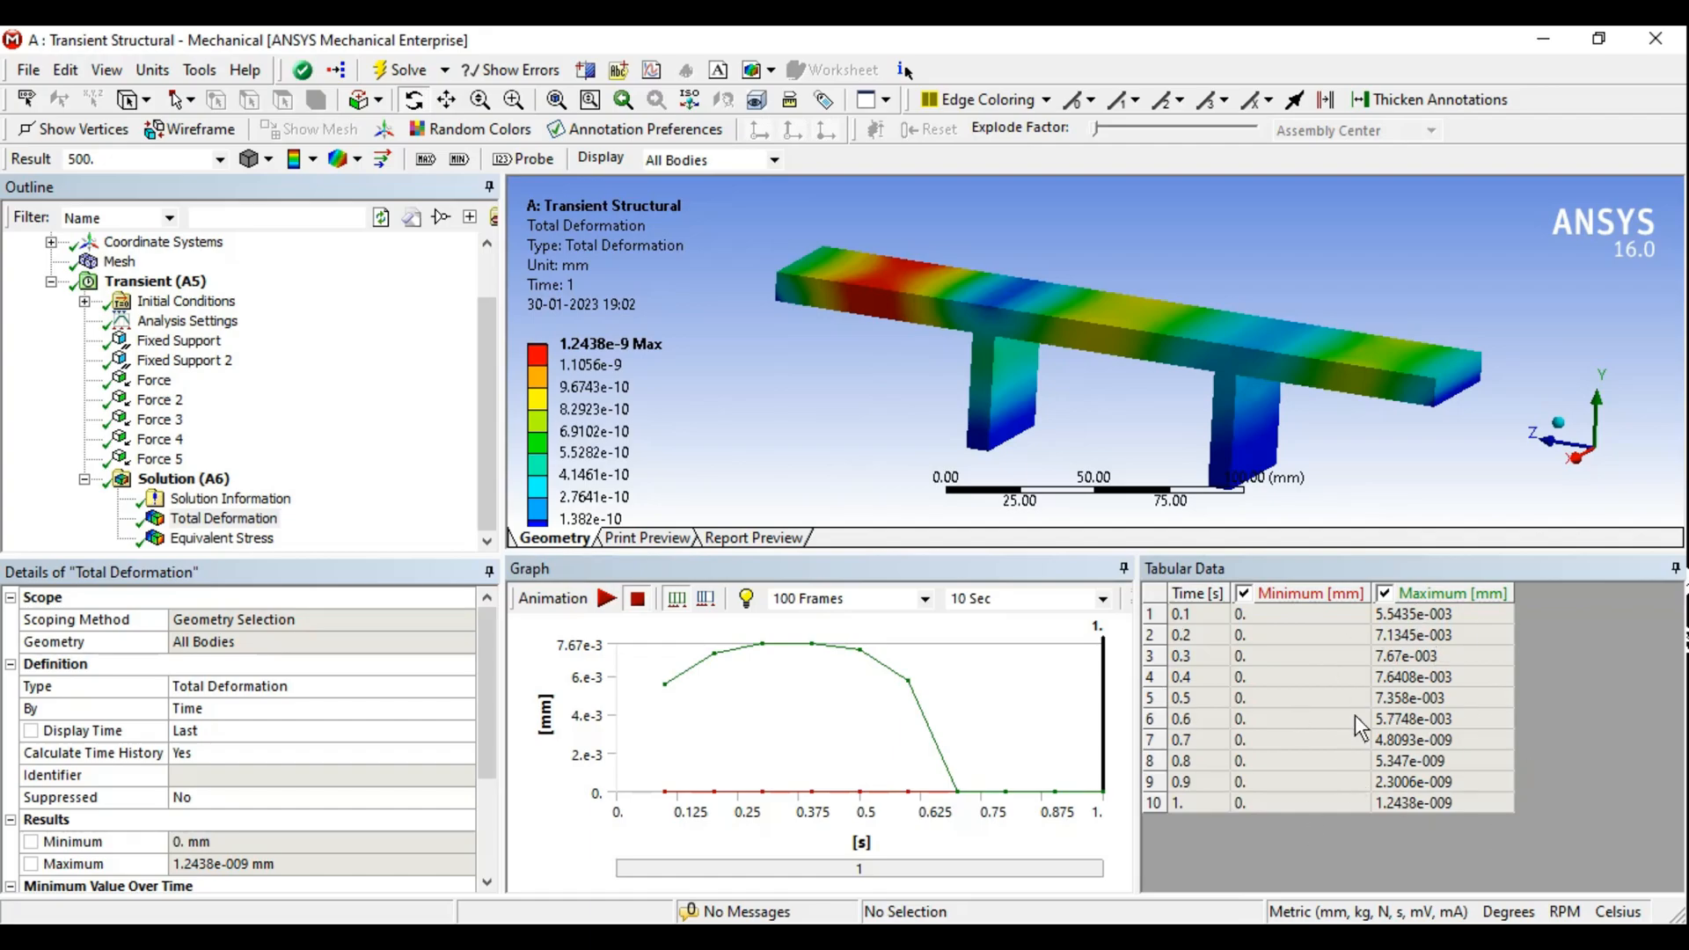
# Examine the equivalent stress over time and compare it with the total deformation on the bar
pyautogui.click(189, 539)
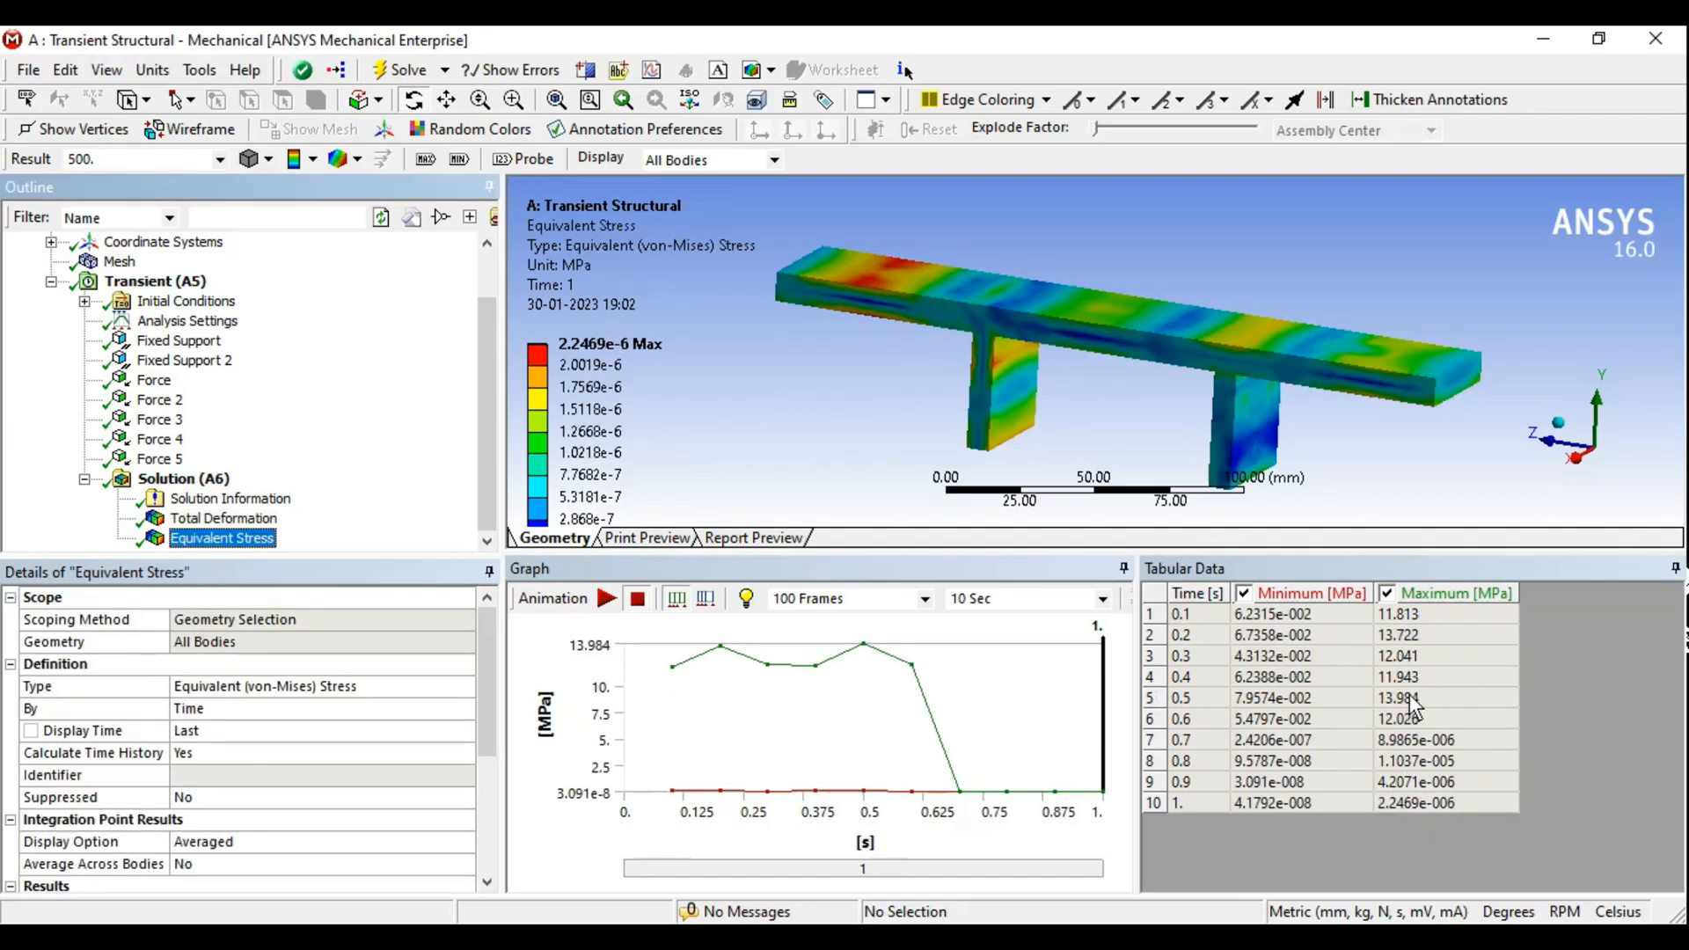
pyautogui.moveTo(1079, 564); pyautogui.dragTo(1063, 493)
pyautogui.click(224, 519)
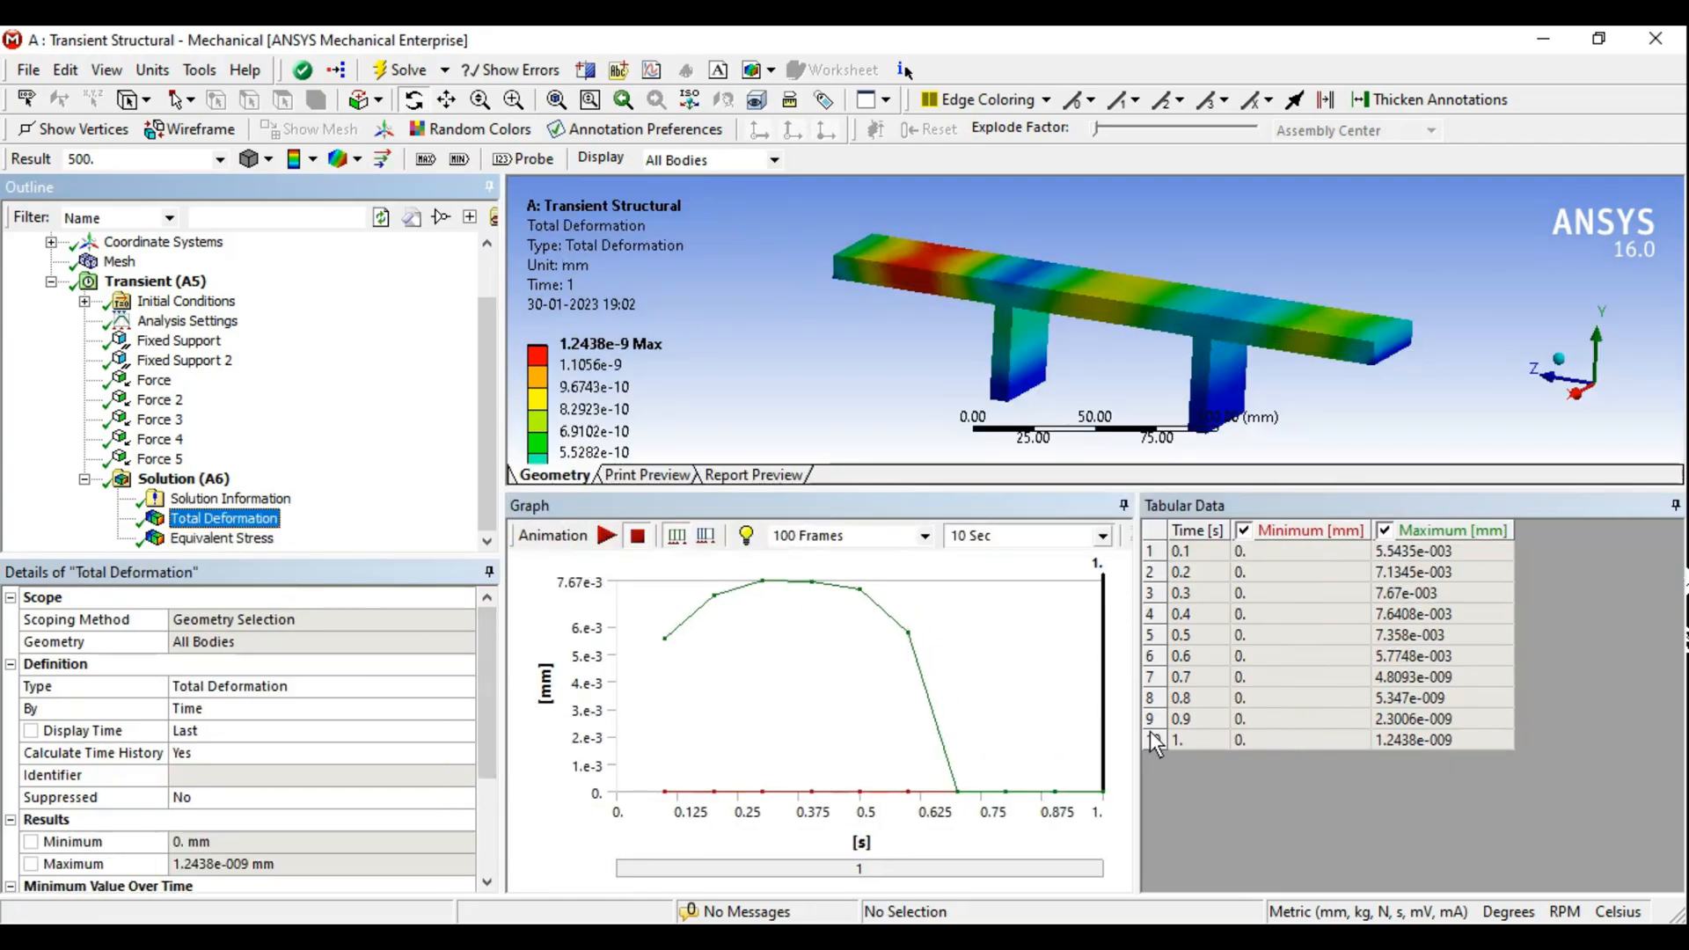
pyautogui.moveTo(1145, 417); pyautogui.dragTo(1163, 353, button='middle')
pyautogui.scroll(4, 1163, 396)
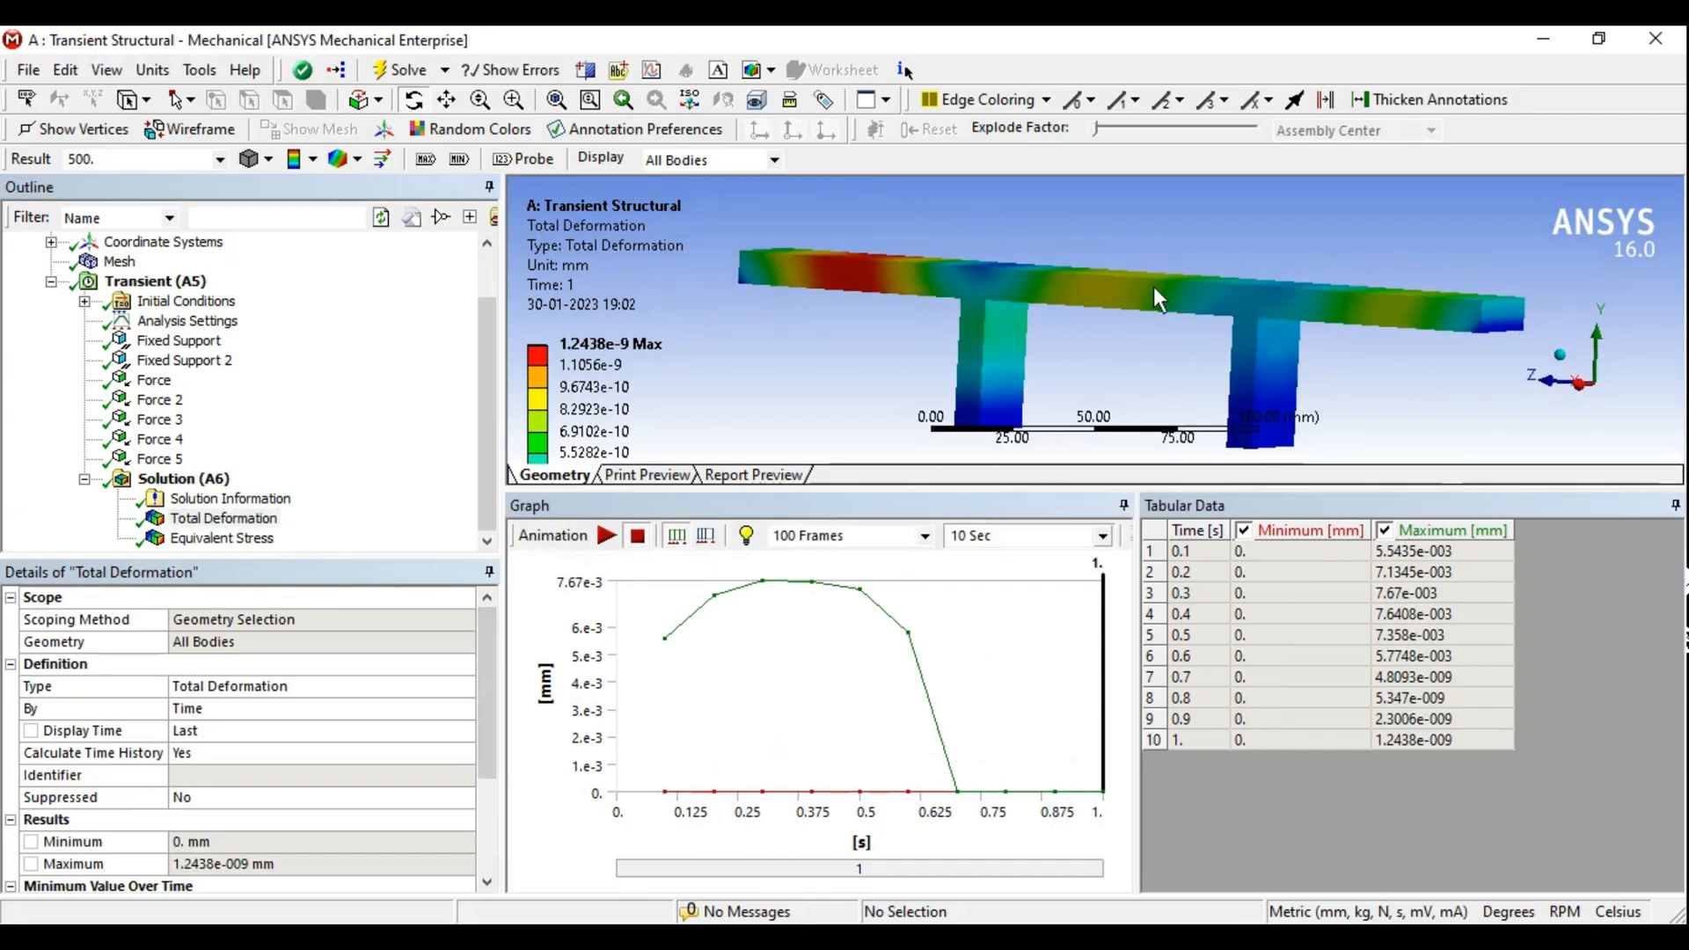
# Play and stop the total deformation animation, and compare it with Force 5's loaded face and load timing
pyautogui.click(608, 537)
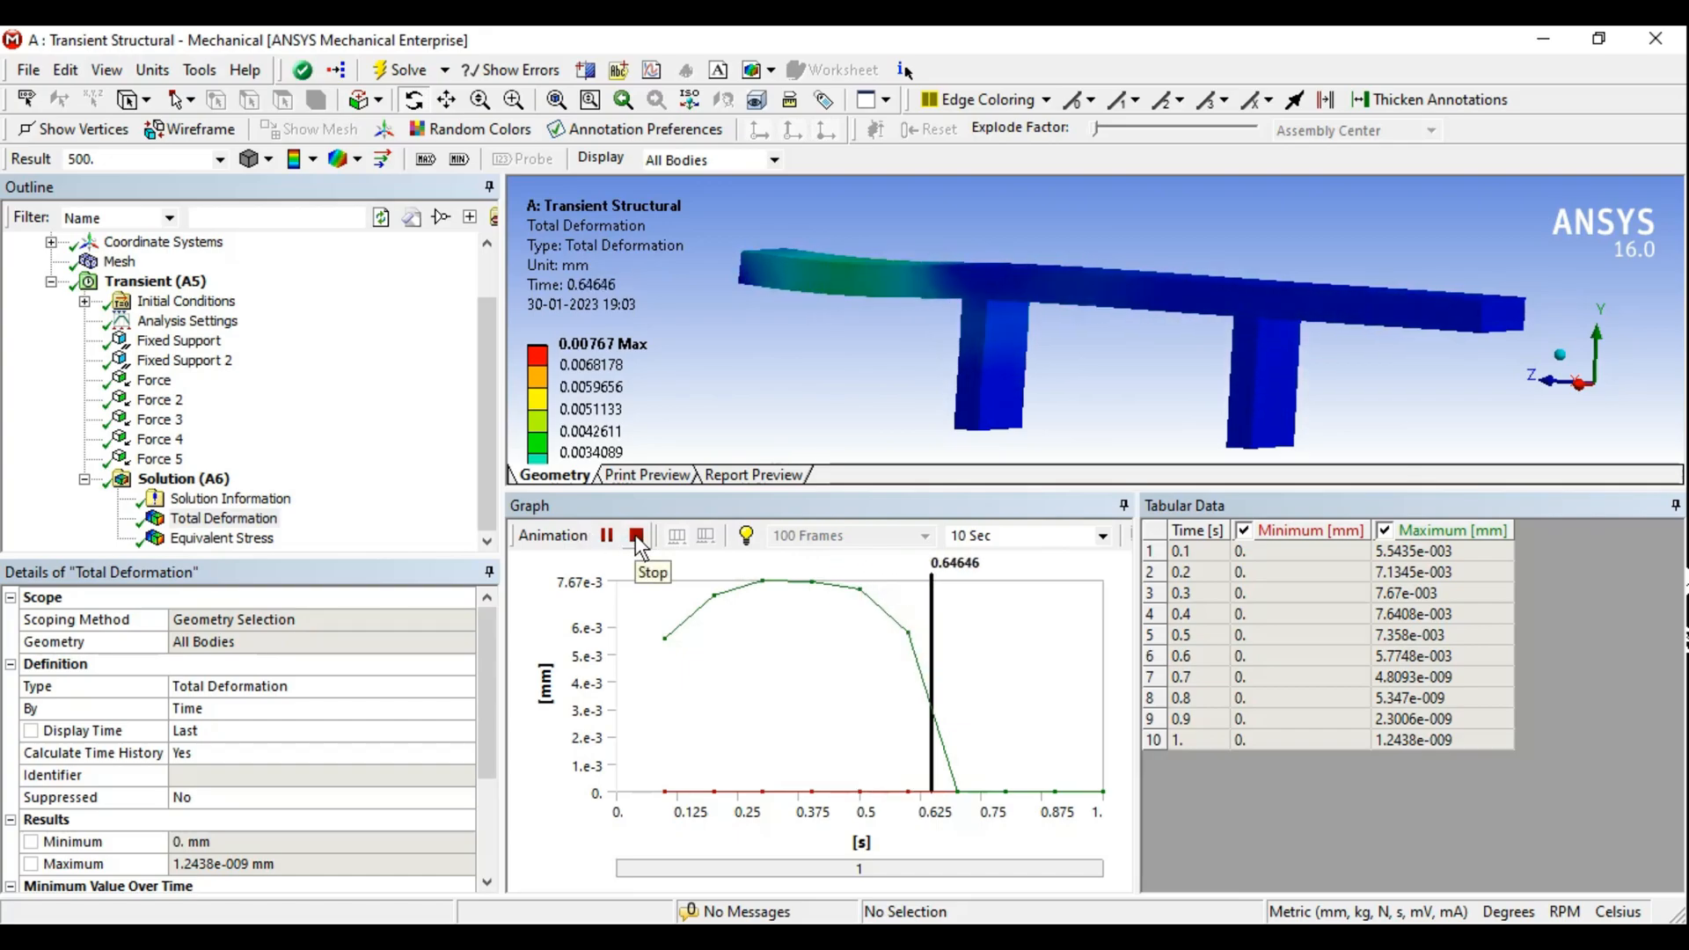
pyautogui.click(636, 537)
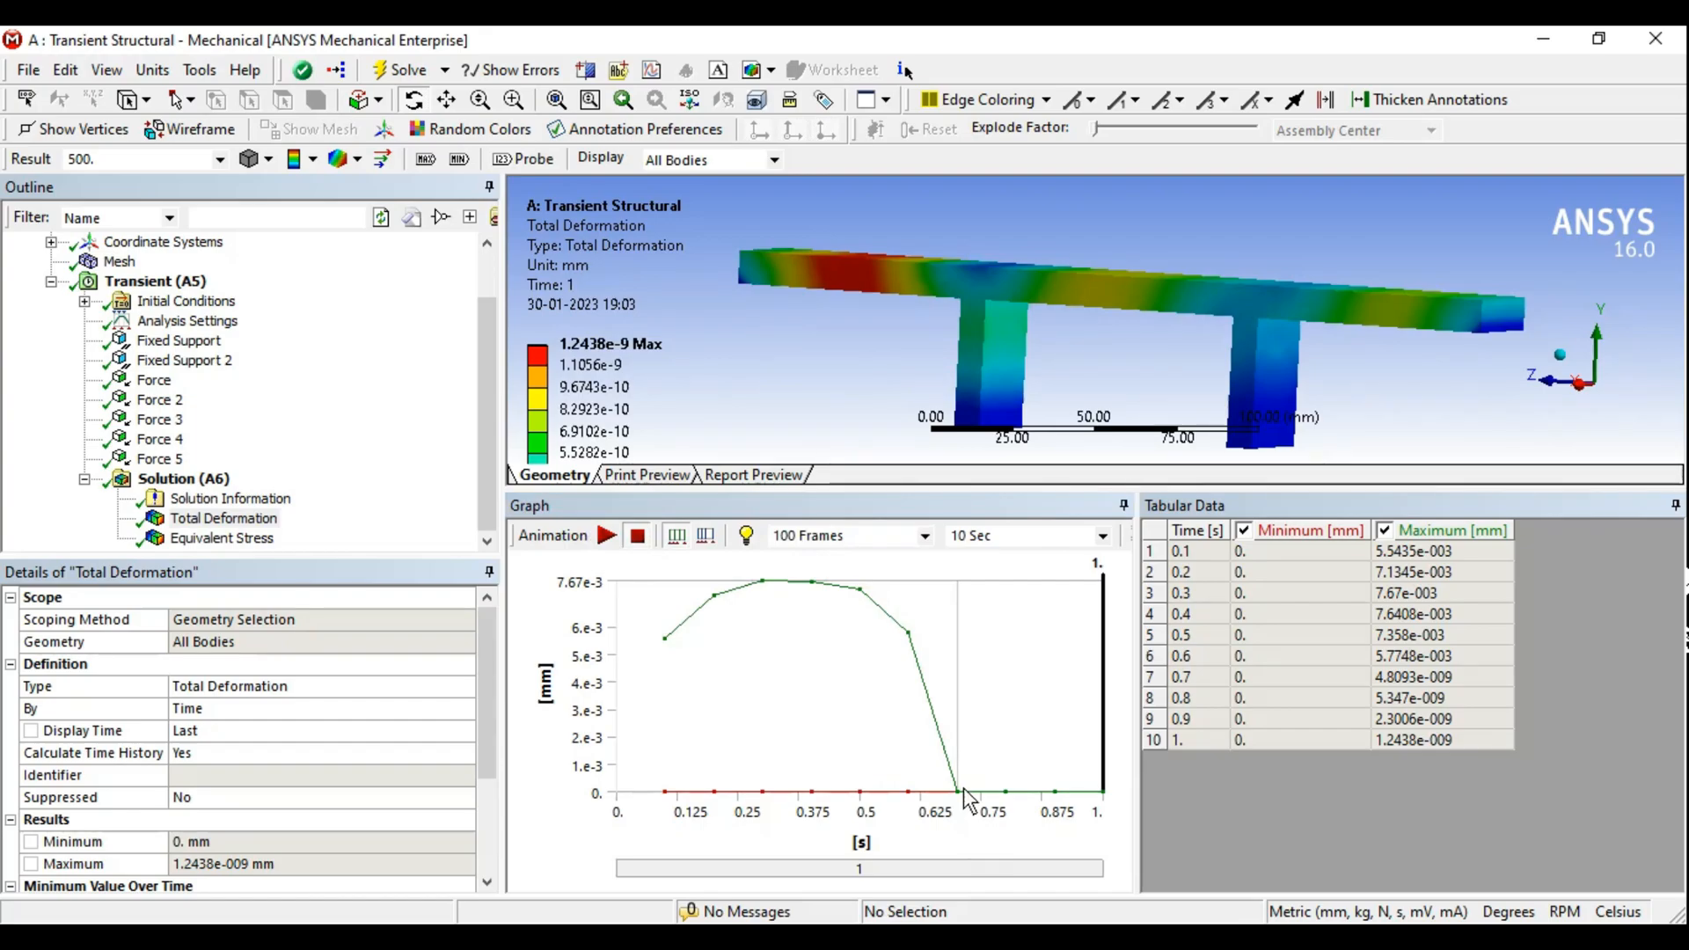
pyautogui.click(161, 459)
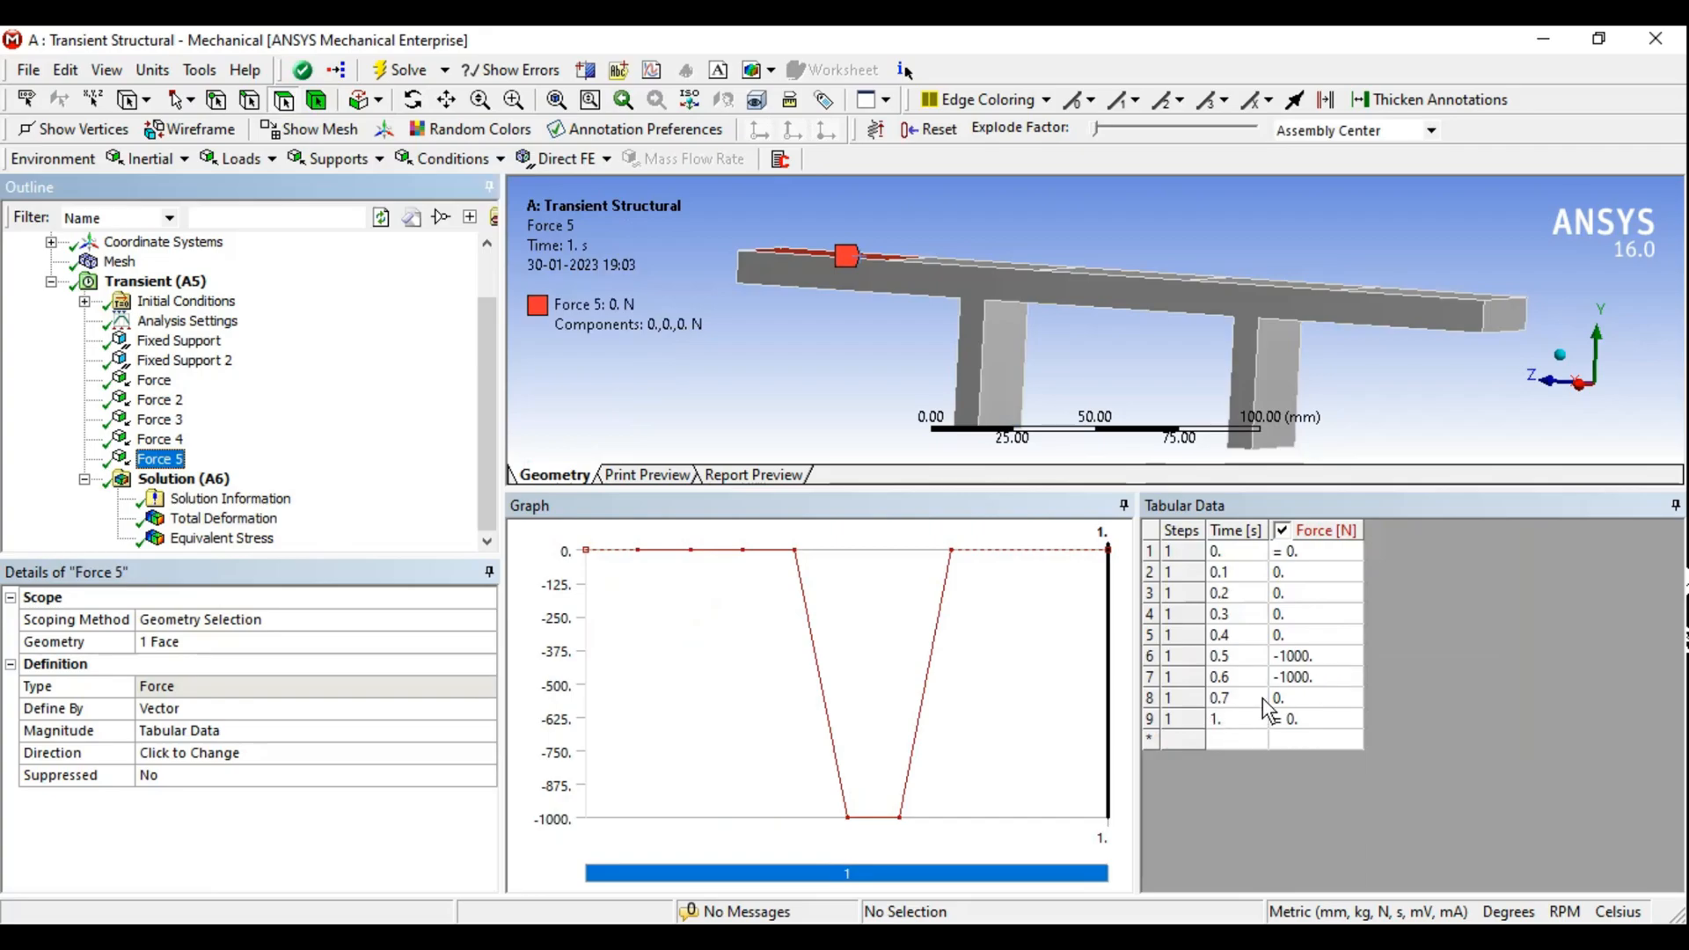
pyautogui.moveTo(1022, 312); pyautogui.dragTo(1012, 320, button='middle')
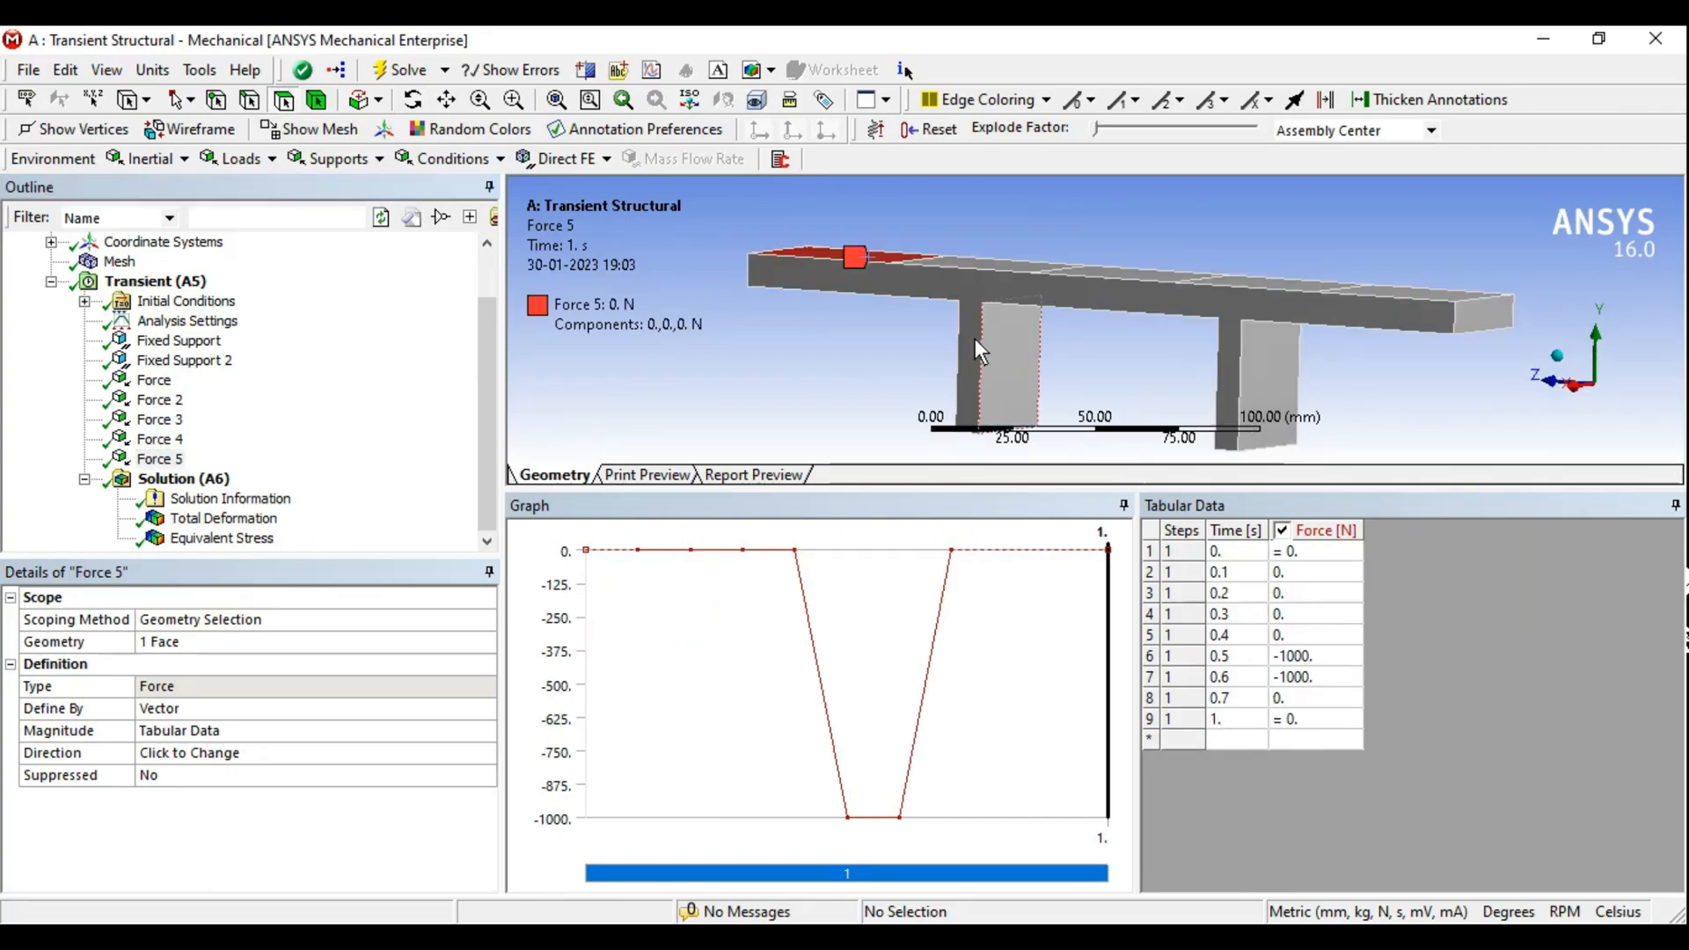
# Replay the total deformation animation and enlarge the model view to inspect the whole bar with both legs
pyautogui.click(202, 520)
pyautogui.click(609, 538)
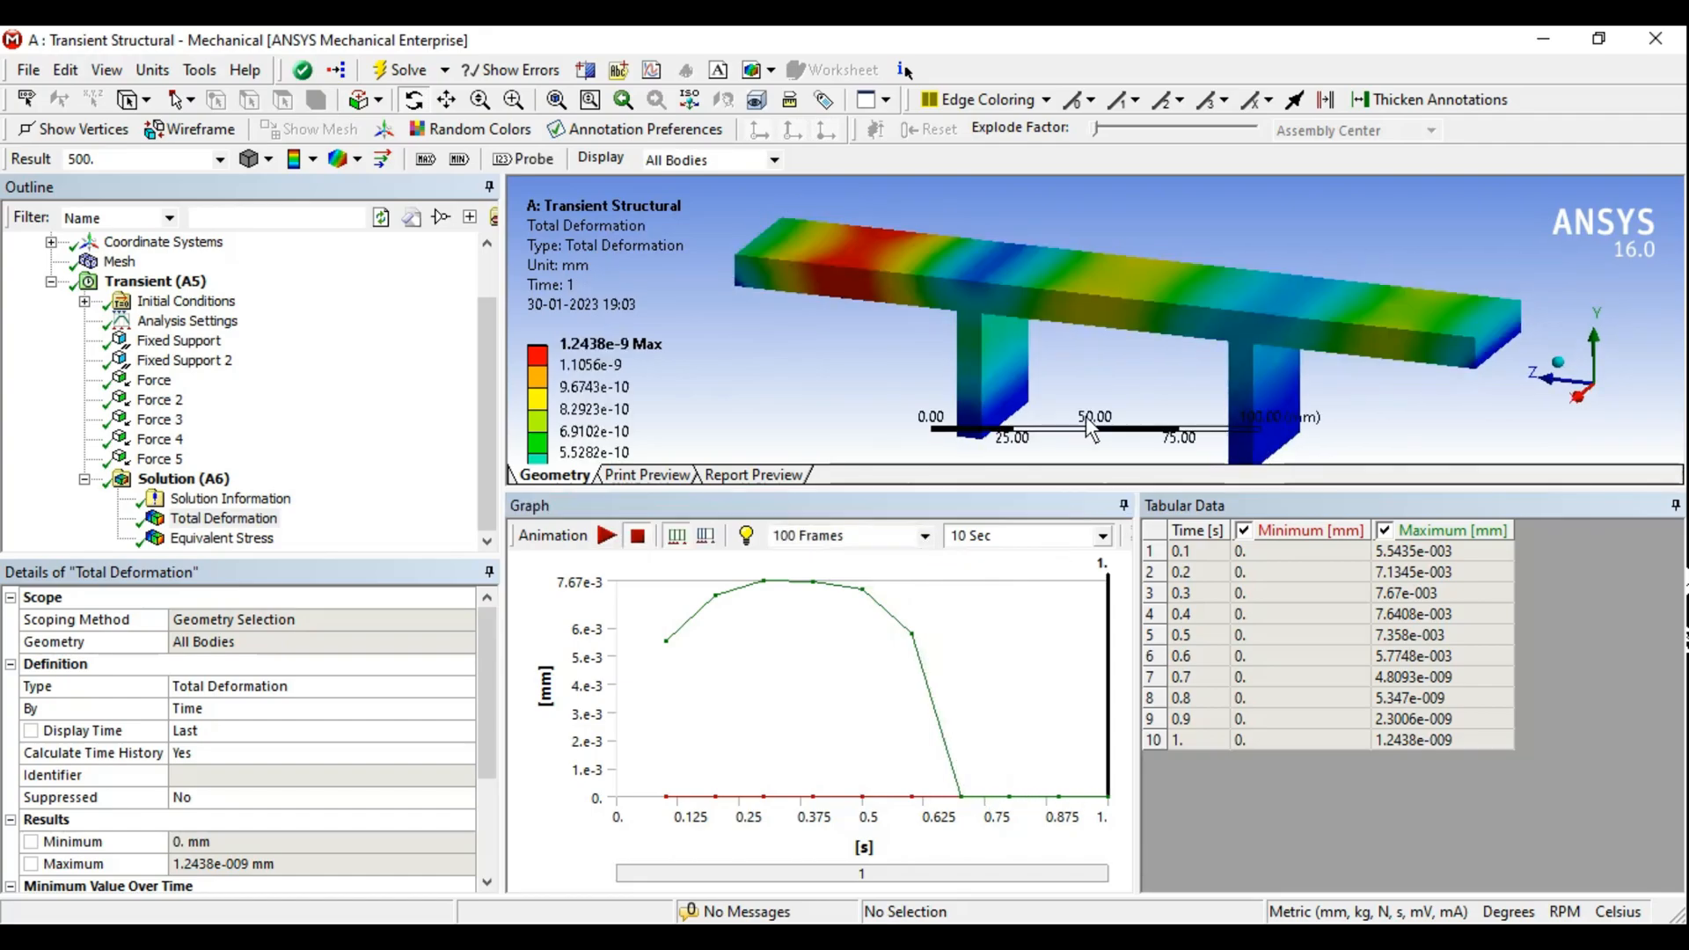
pyautogui.moveTo(1063, 495); pyautogui.dragTo(1065, 593)
pyautogui.moveTo(1165, 396); pyautogui.dragTo(1122, 369, button='middle')
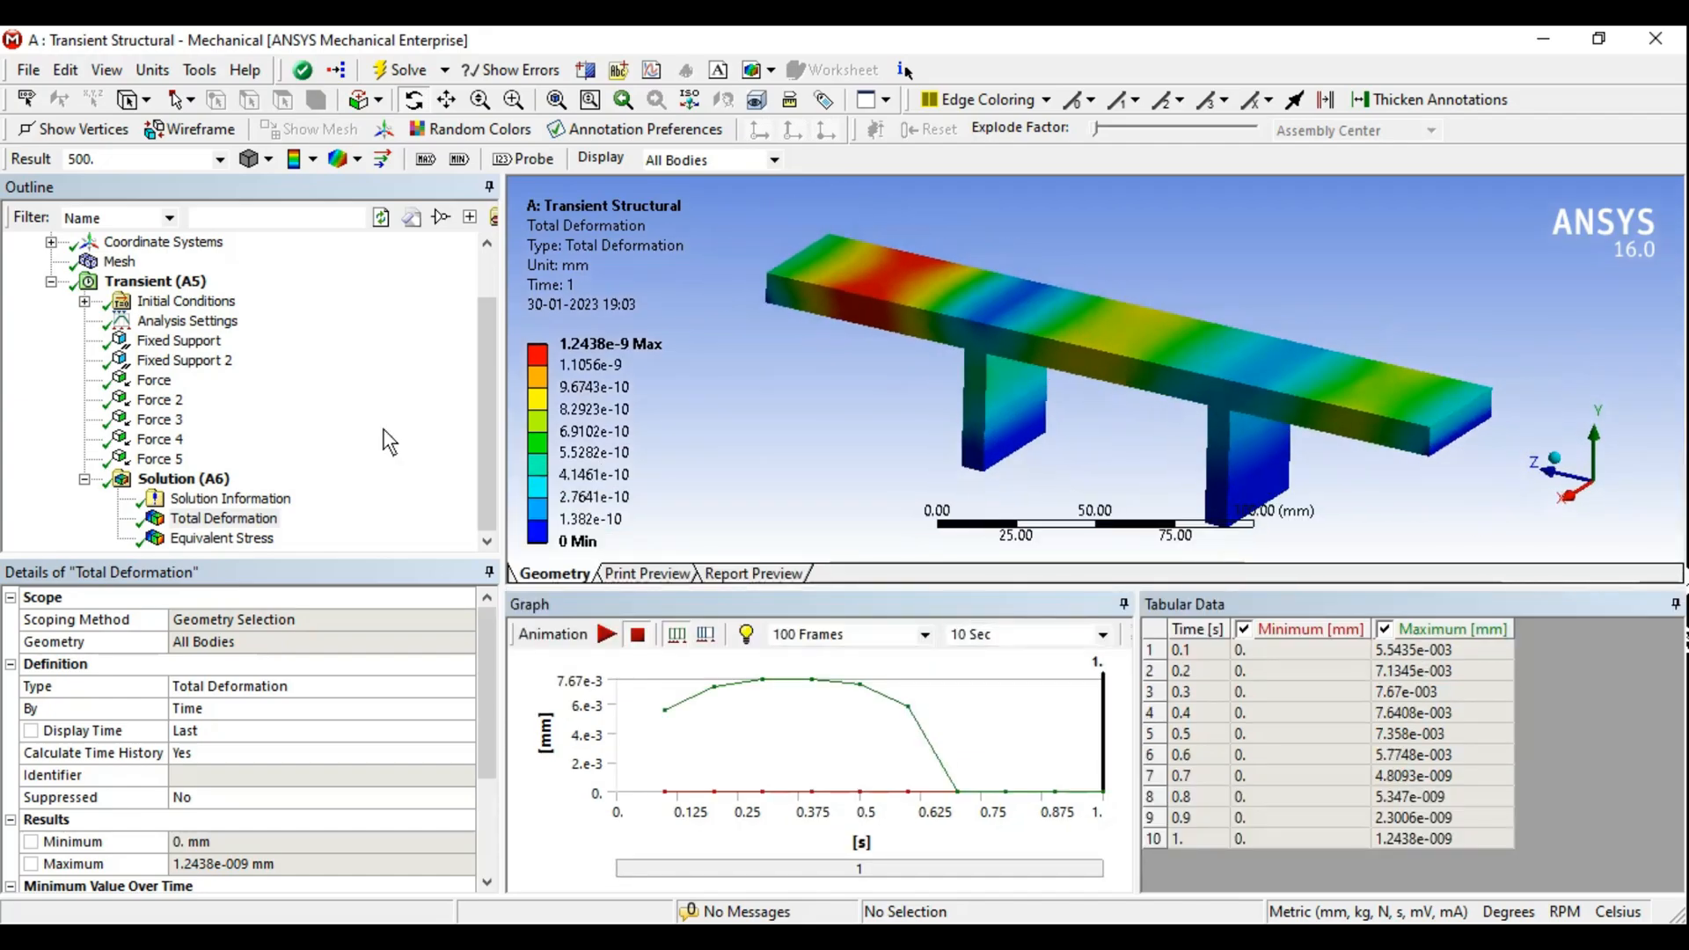
pyautogui.moveTo(489, 385); pyautogui.dragTo(481, 342)
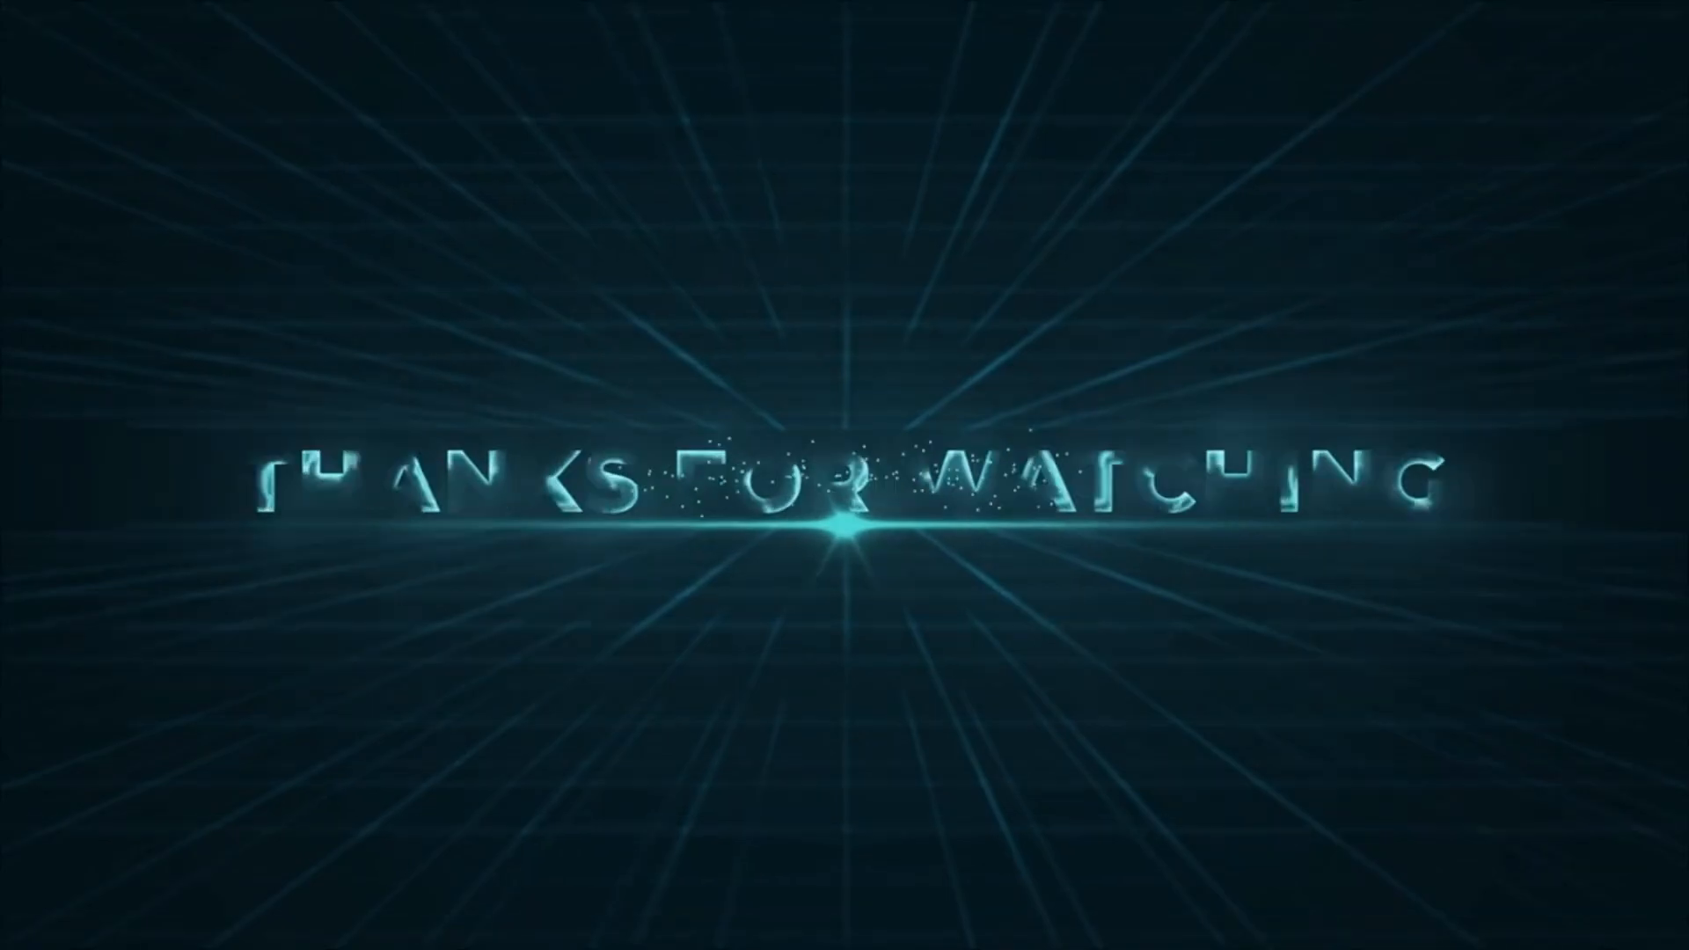